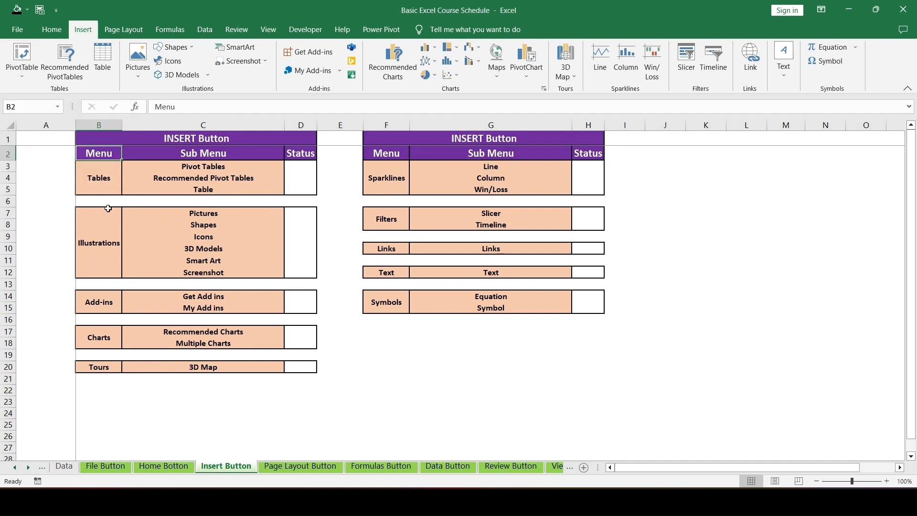
Open the Pivot Table worksheet that lists the pivot table chapters
{"action": "left_click", "coordinate": [28, 467]}
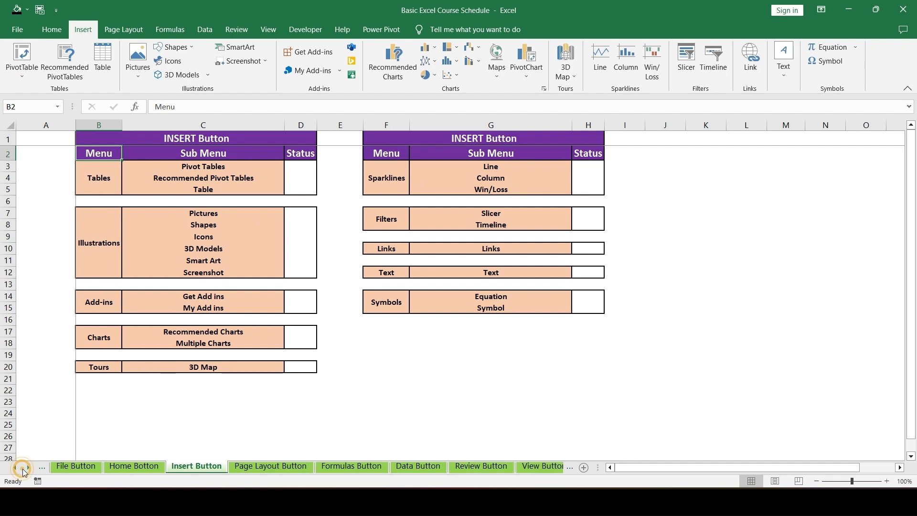
{"action": "left_click", "coordinate": [28, 467]}
{"action": "left_click", "coordinate": [27, 468]}
{"action": "left_click", "coordinate": [28, 467]}
{"action": "left_click", "coordinate": [28, 468]}
{"action": "left_click", "coordinate": [28, 467]}
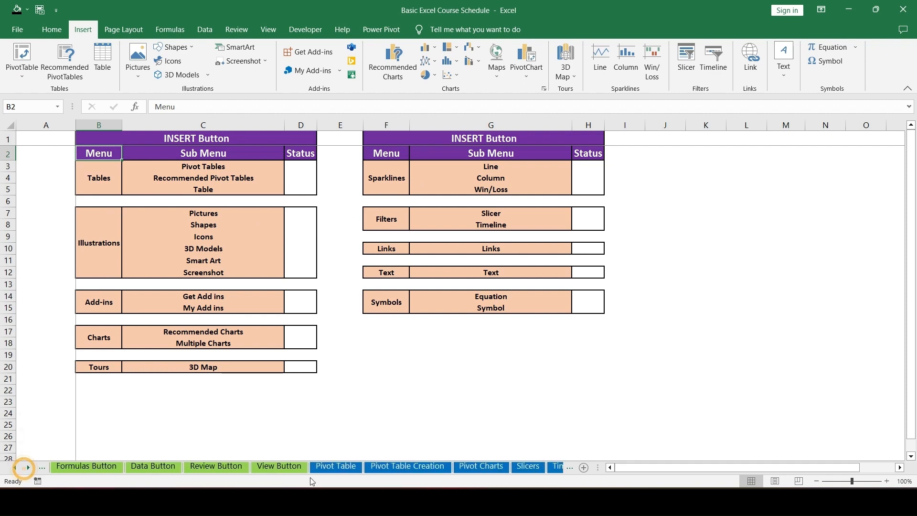
{"action": "left_click", "coordinate": [323, 467]}
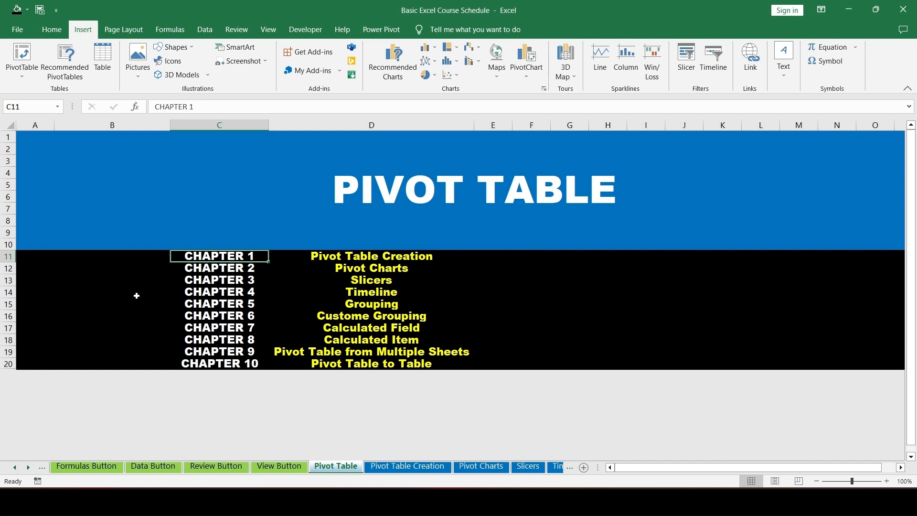
Create a PivotTable on a new worksheet from the range A1:M1001 of the Pivot Table Creation sheet
{"action": "left_click", "coordinate": [408, 466]}
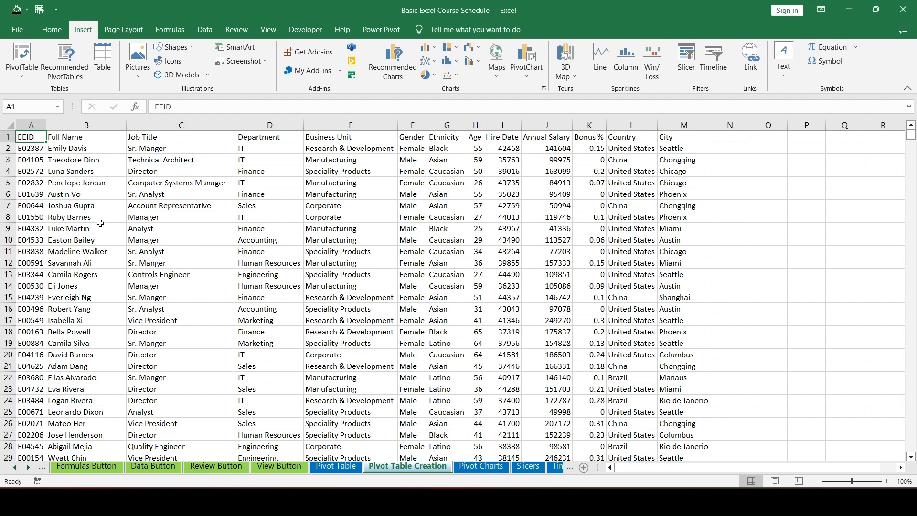
{"action": "key", "text": "ctrl+shift+End"}
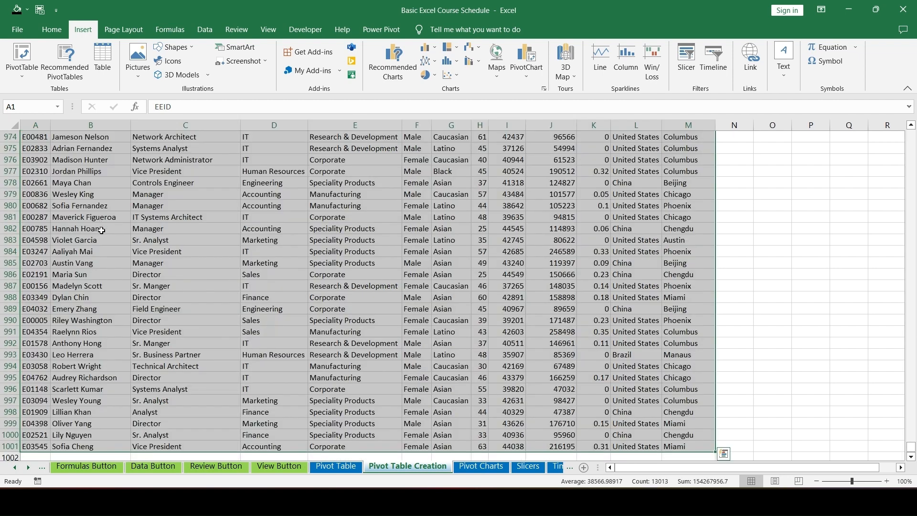
{"action": "scroll", "coordinate": [102, 231], "scroll_direction": "up", "scroll_amount": 8}
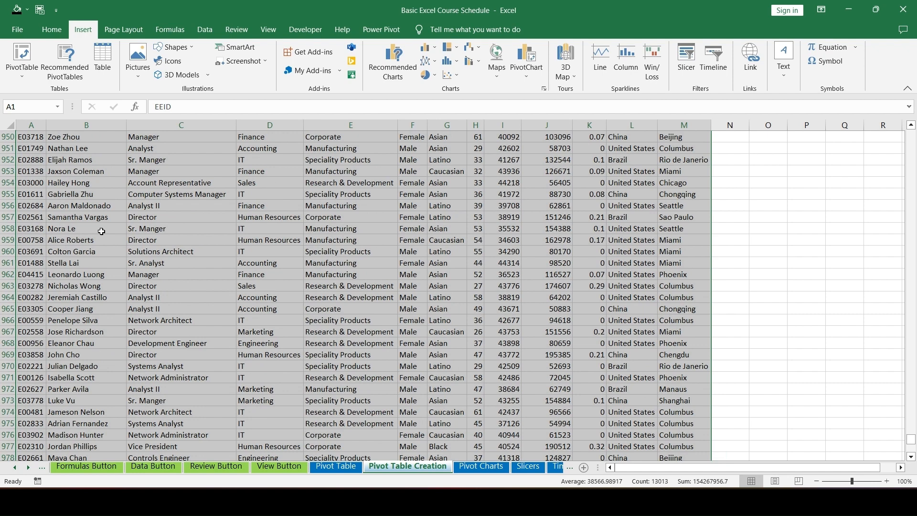
{"action": "left_click", "coordinate": [29, 64]}
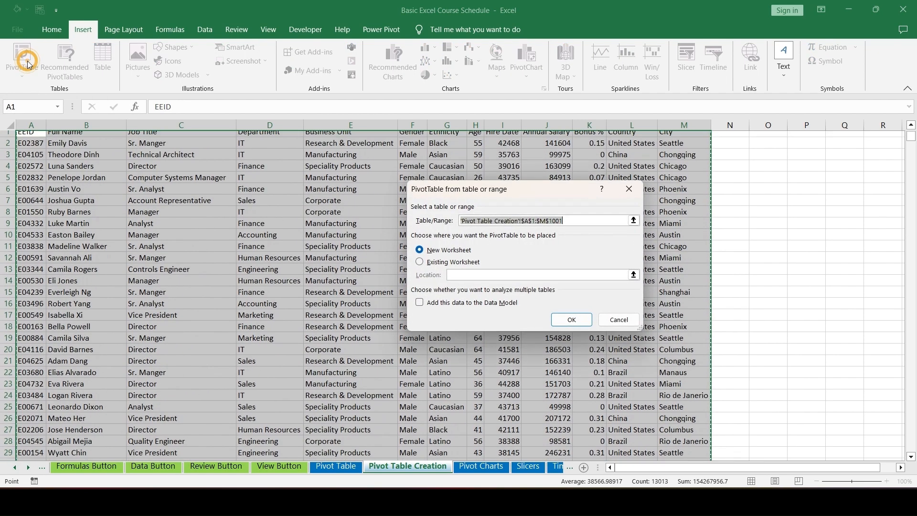
{"action": "left_click_drag", "start_coordinate": [439, 193], "coordinate": [360, 188]}
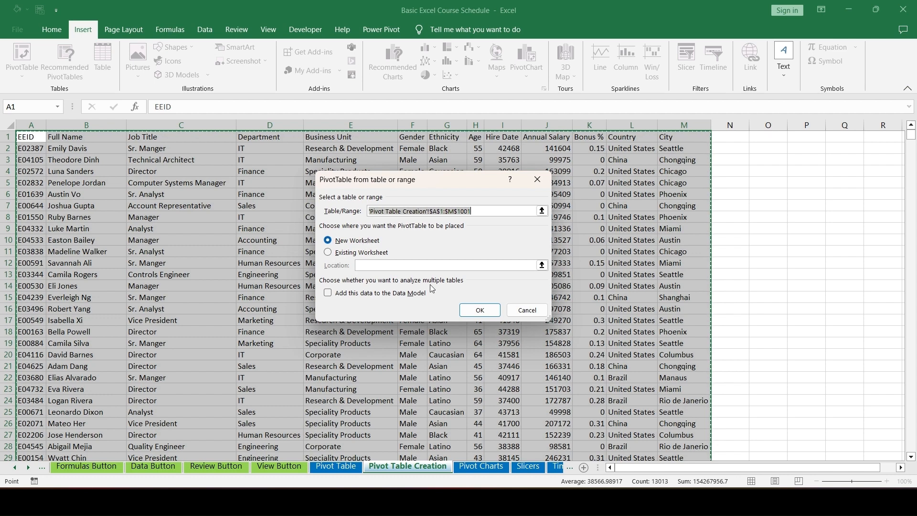
{"action": "left_click", "coordinate": [464, 314]}
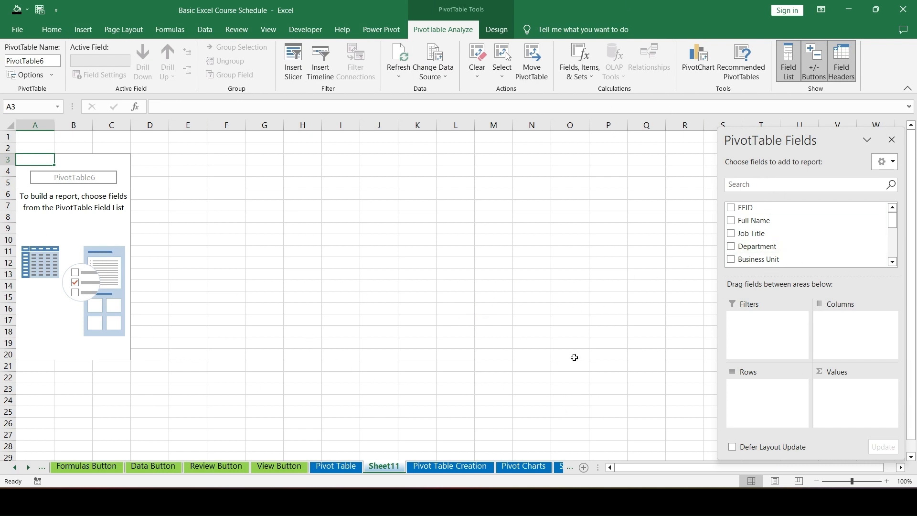
{"action": "left_click", "coordinate": [865, 142]}
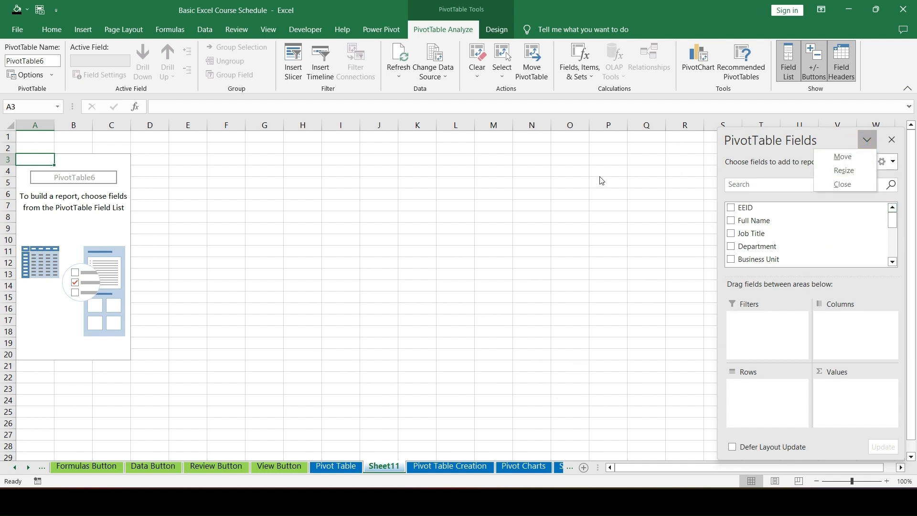
{"action": "left_click", "coordinate": [601, 175]}
{"action": "left_click", "coordinate": [59, 228]}
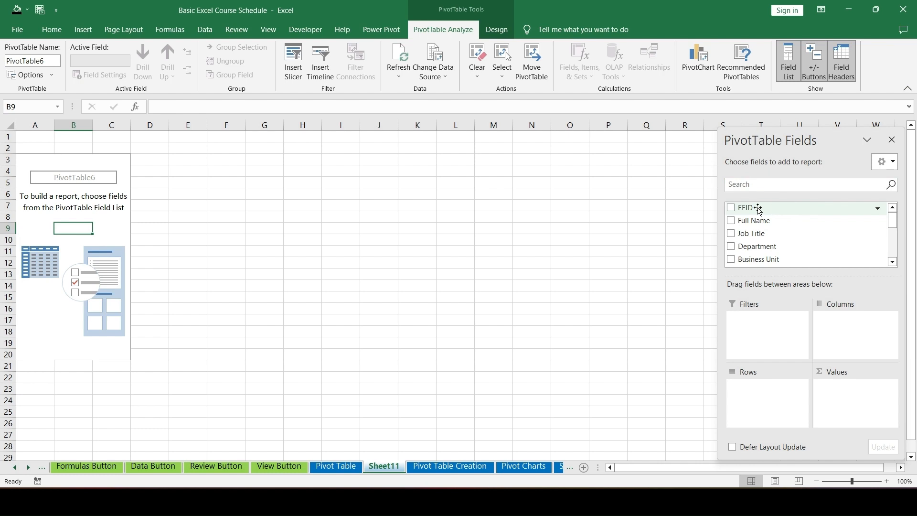
Compare the PivotTable field list on Sheet11 with the row 1 column headers of the Pivot Table Creation sheet
{"action": "left_click", "coordinate": [757, 185]}
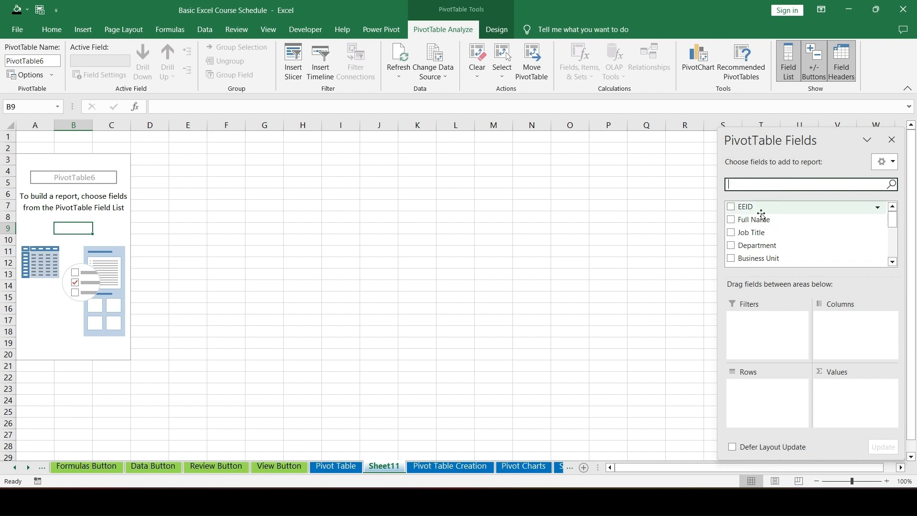
{"action": "scroll", "coordinate": [761, 214], "scroll_direction": "down", "scroll_amount": 3}
{"action": "scroll", "coordinate": [761, 214], "scroll_direction": "up", "scroll_amount": 3}
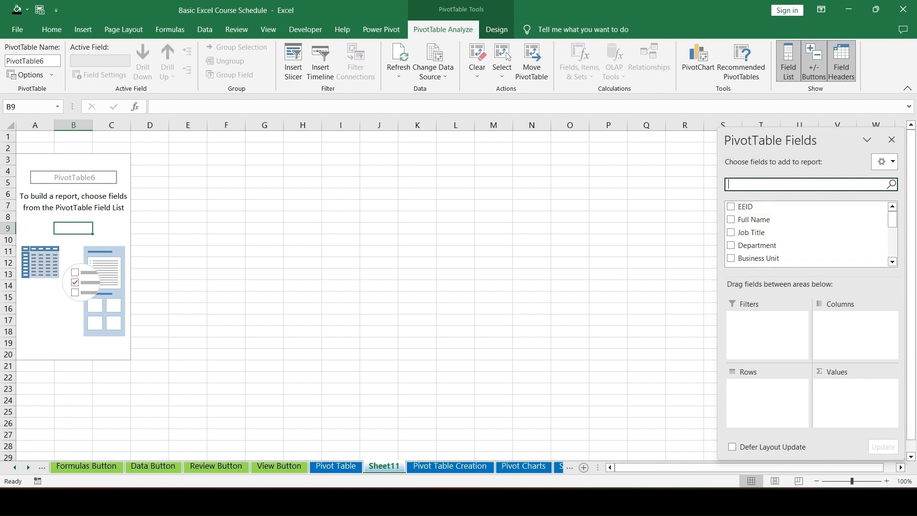
{"action": "left_click", "coordinate": [444, 467]}
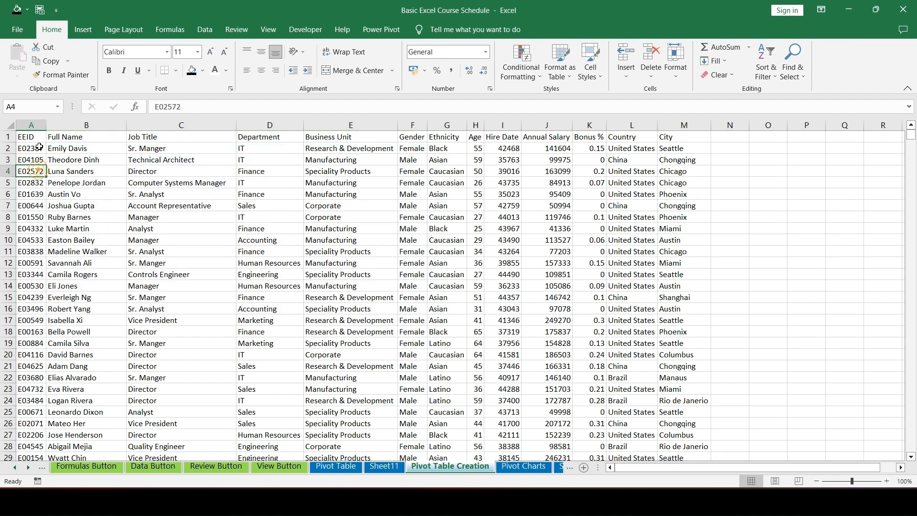
{"action": "left_click_drag", "start_coordinate": [26, 136], "coordinate": [647, 133]}
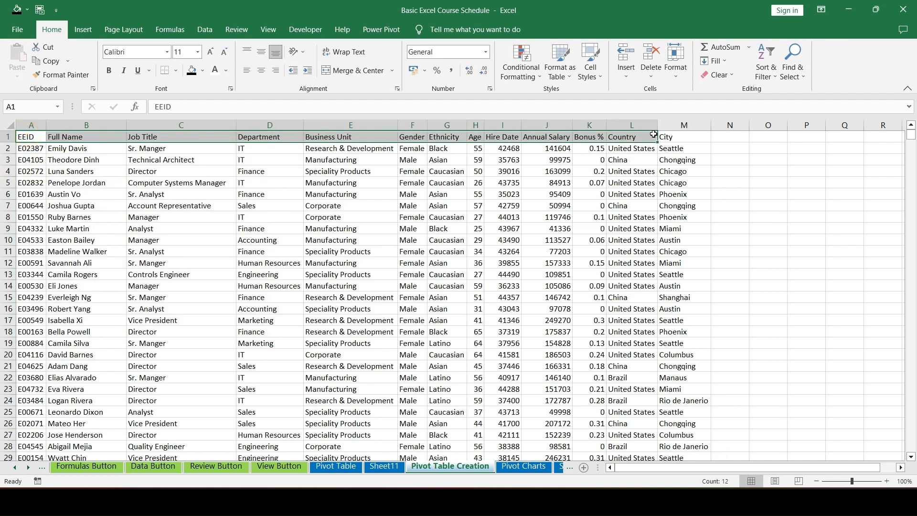
{"action": "left_click", "coordinate": [384, 466]}
{"action": "scroll", "coordinate": [774, 221], "scroll_direction": "down", "scroll_amount": 5}
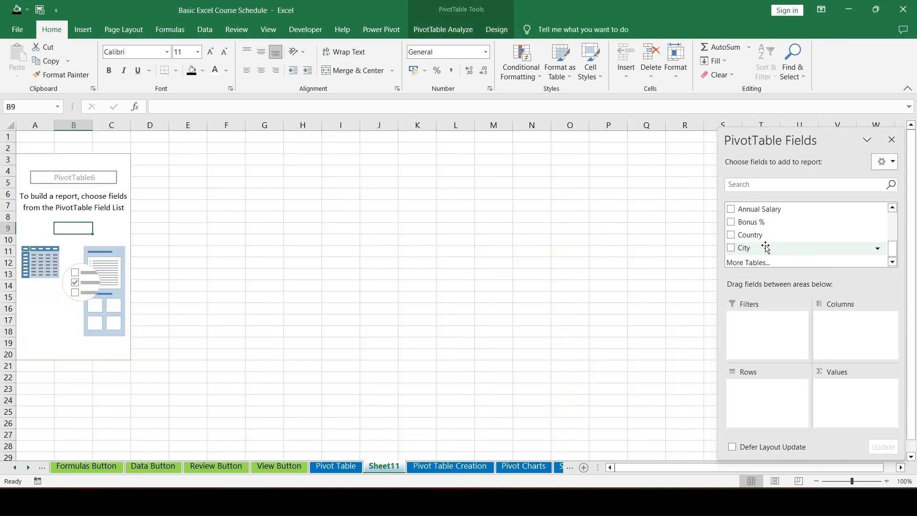
{"action": "scroll", "coordinate": [764, 244], "scroll_direction": "up", "scroll_amount": 5}
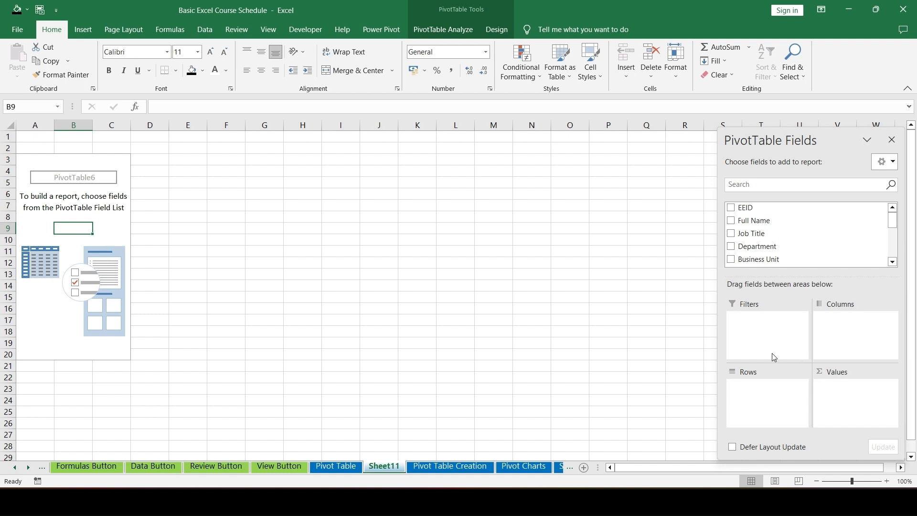
{"action": "scroll", "coordinate": [787, 251], "scroll_direction": "down", "scroll_amount": 1}
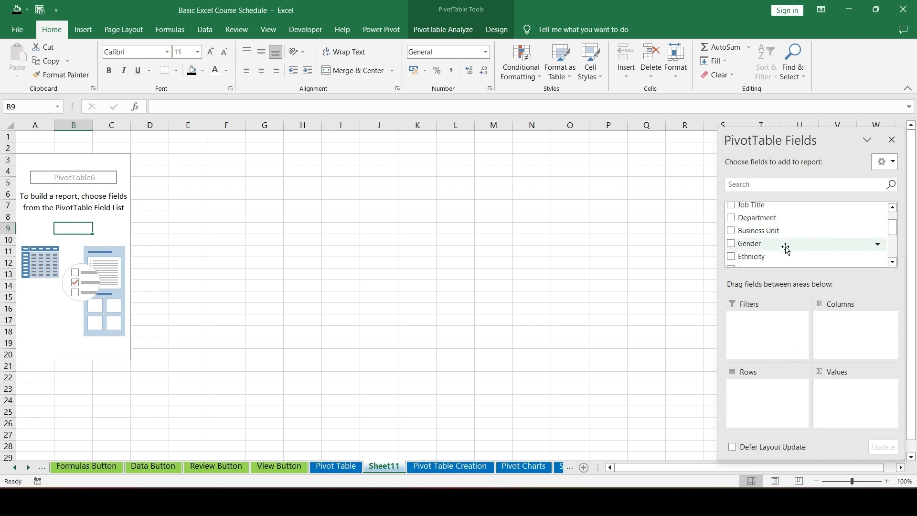
{"action": "scroll", "coordinate": [786, 251], "scroll_direction": "up", "scroll_amount": 1}
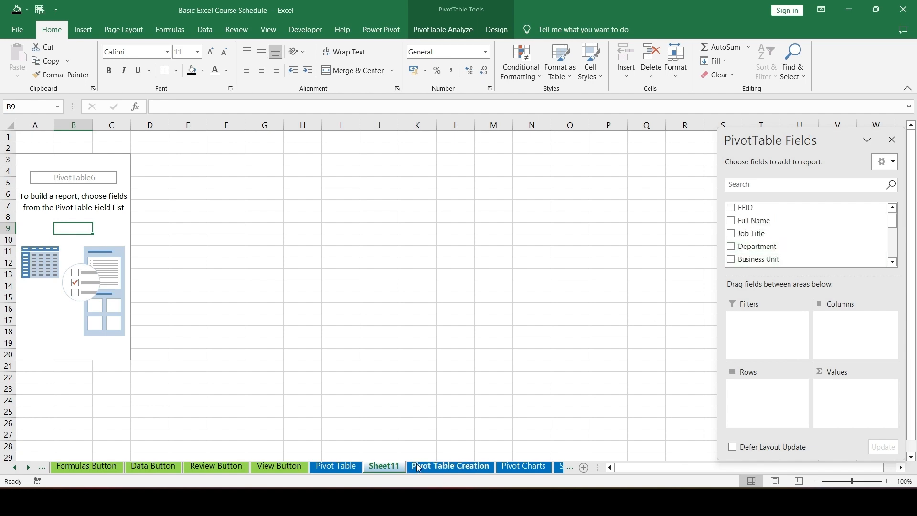
{"action": "left_click", "coordinate": [432, 465]}
{"action": "left_click", "coordinate": [30, 138]}
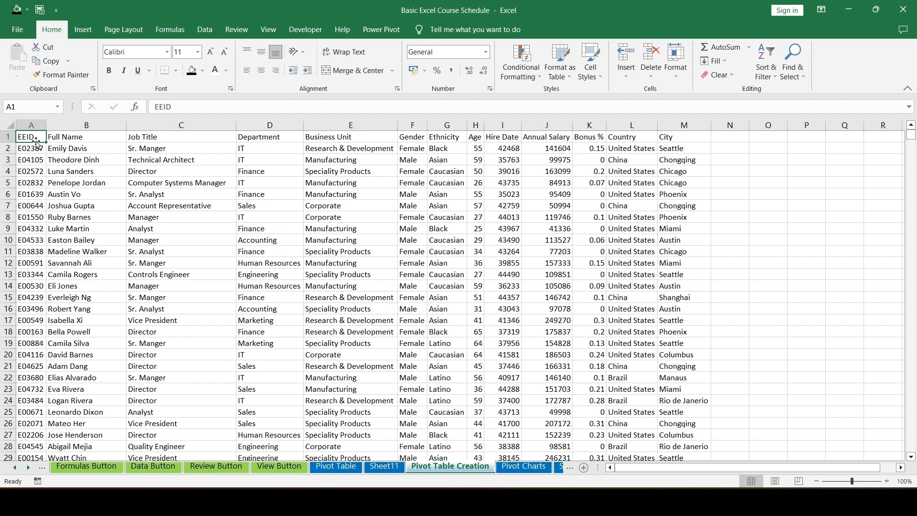
{"action": "left_click", "coordinate": [394, 470]}
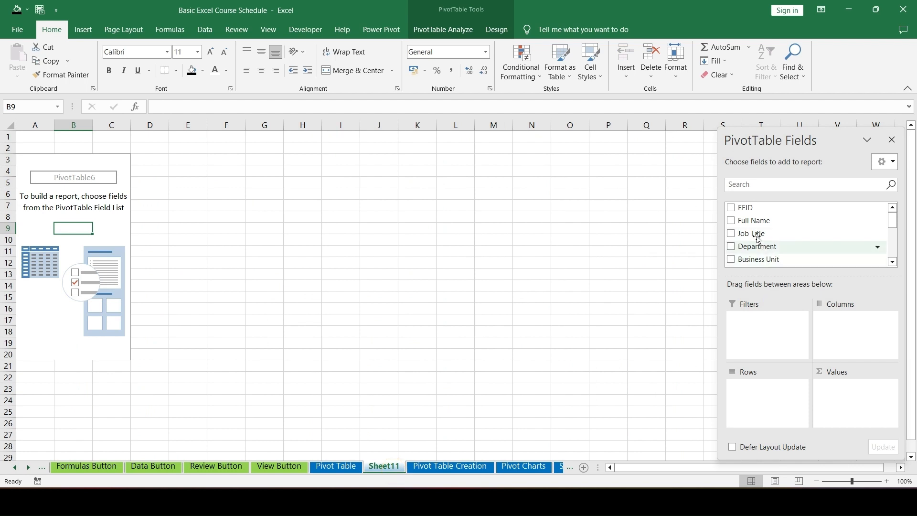
Add Department to the pivot table's rows, with Full Name nested beneath it
{"action": "left_click_drag", "start_coordinate": [755, 246], "coordinate": [758, 389]}
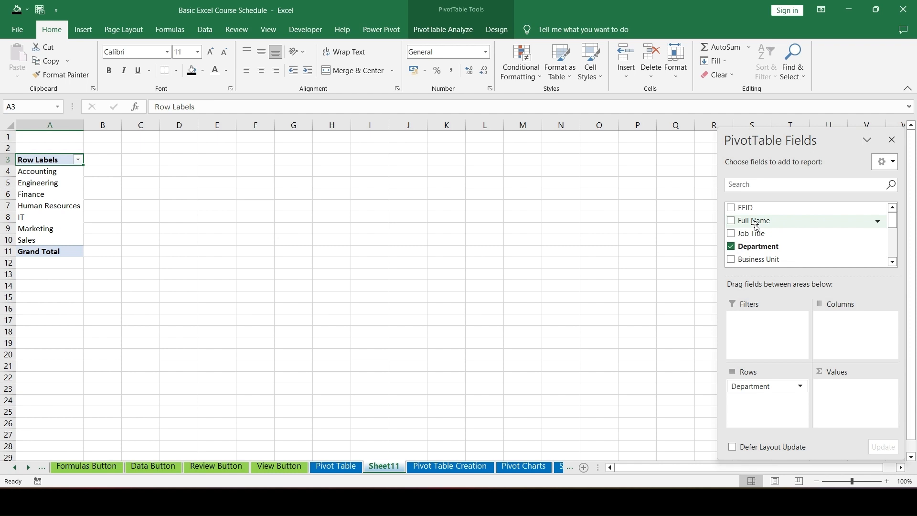
{"action": "mouse_move", "coordinate": [756, 228]}
{"action": "left_mouse_down"}
{"action": "mouse_move", "coordinate": [757, 399]}
{"action": "mouse_move", "coordinate": [763, 234]}
{"action": "left_mouse_up"}
{"action": "scroll", "coordinate": [763, 234], "scroll_direction": "down", "scroll_amount": 1}
{"action": "scroll", "coordinate": [763, 234], "scroll_direction": "up", "scroll_amount": 1}
{"action": "left_click_drag", "start_coordinate": [761, 228], "coordinate": [758, 406]}
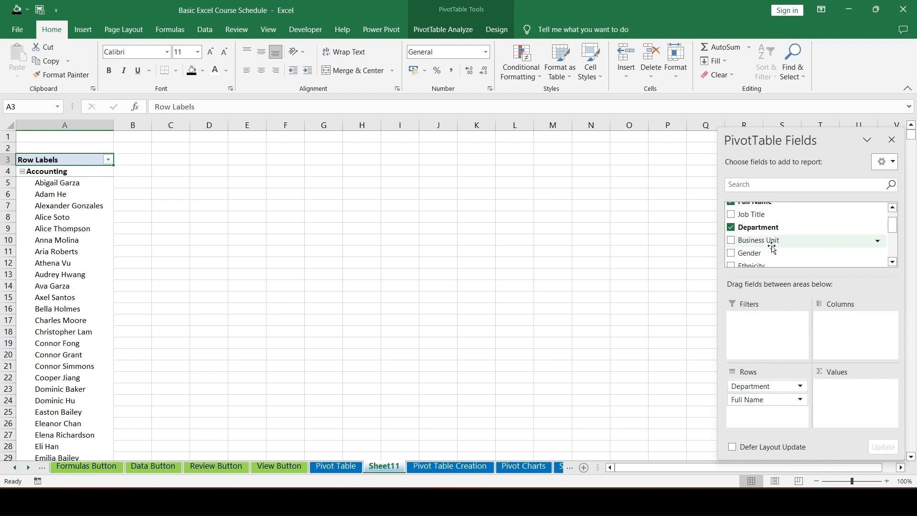
Add Gender to the pivot table's columns and check the Female and Male column headings
{"action": "scroll", "coordinate": [793, 257], "scroll_direction": "up", "scroll_amount": 1}
{"action": "scroll", "coordinate": [793, 257], "scroll_direction": "down", "scroll_amount": 5}
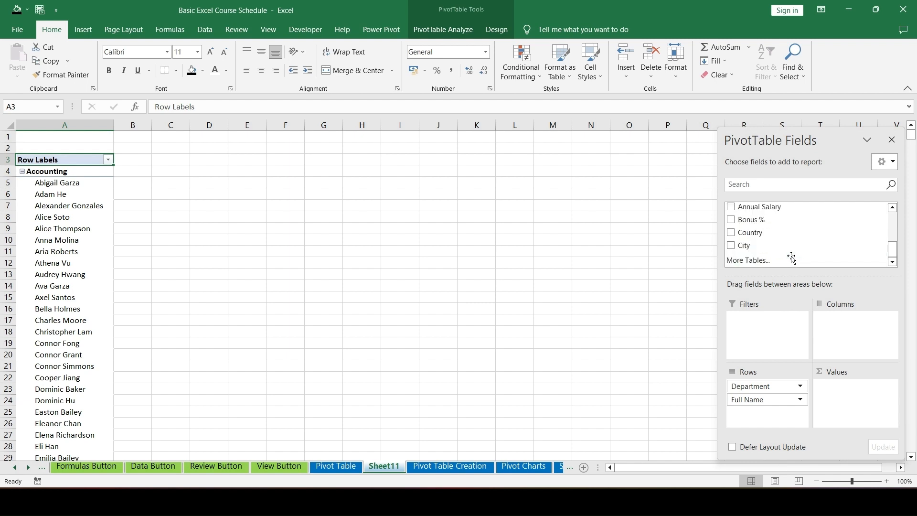
{"action": "scroll", "coordinate": [791, 258], "scroll_direction": "up", "scroll_amount": 3}
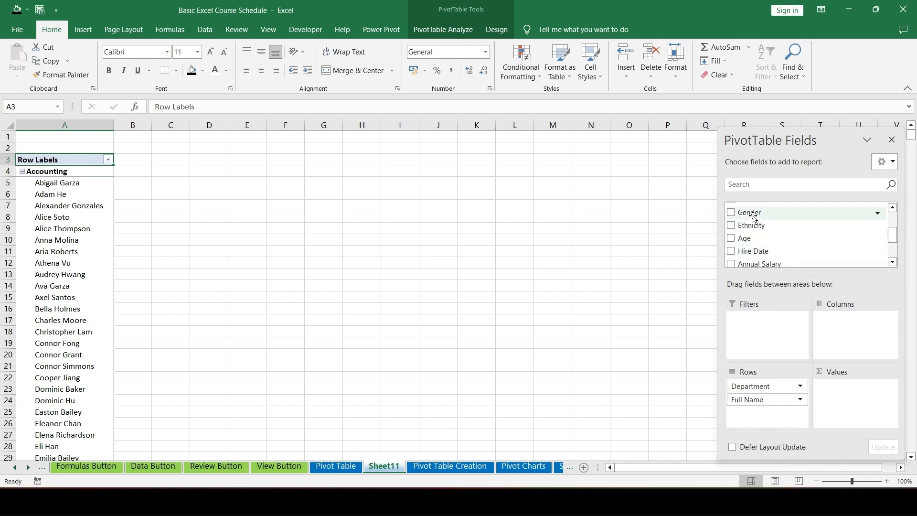
{"action": "left_click_drag", "start_coordinate": [747, 218], "coordinate": [856, 332]}
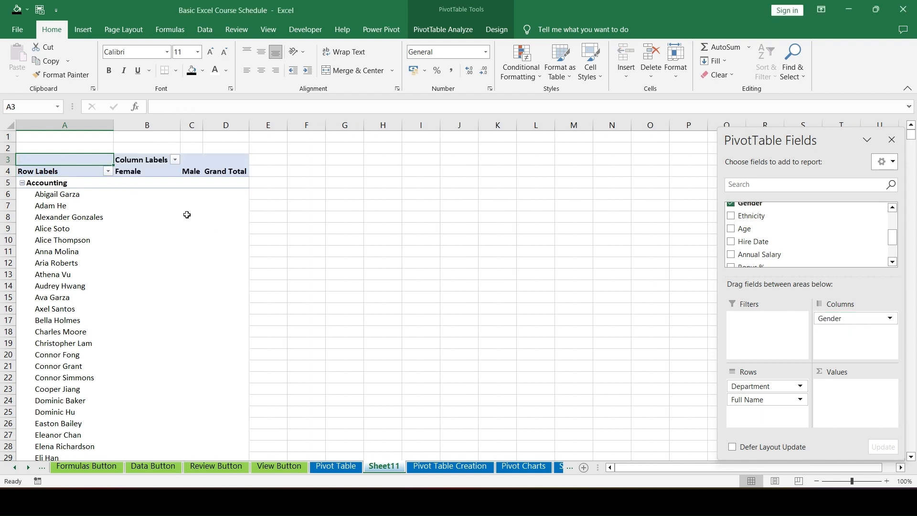
{"action": "left_click", "coordinate": [148, 172]}
{"action": "left_click", "coordinate": [190, 171]}
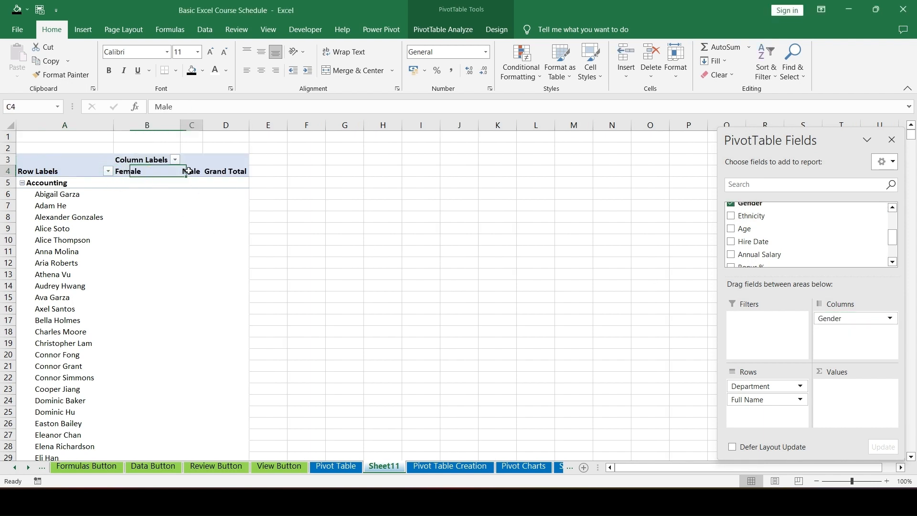
{"action": "left_click", "coordinate": [149, 171]}
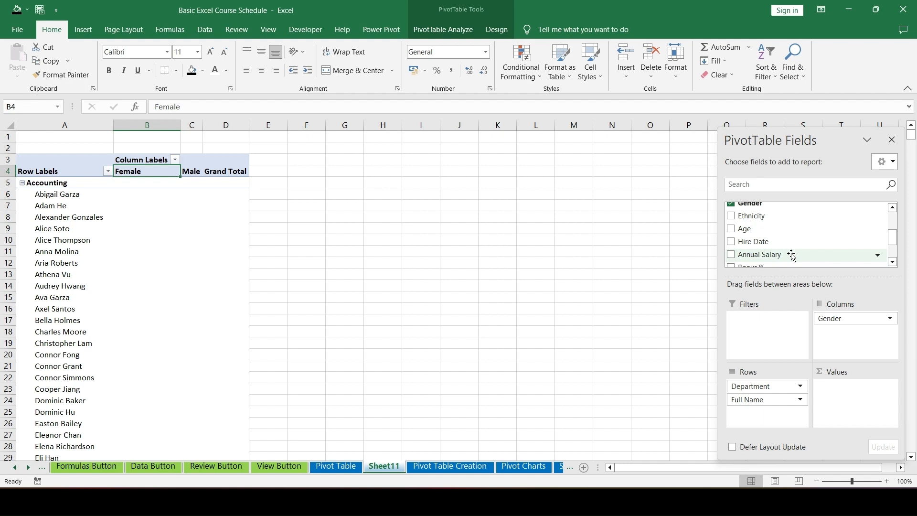
Try Full Name as a count in the pivot table's values and remove it again
{"action": "scroll", "coordinate": [761, 246], "scroll_direction": "up", "scroll_amount": 1}
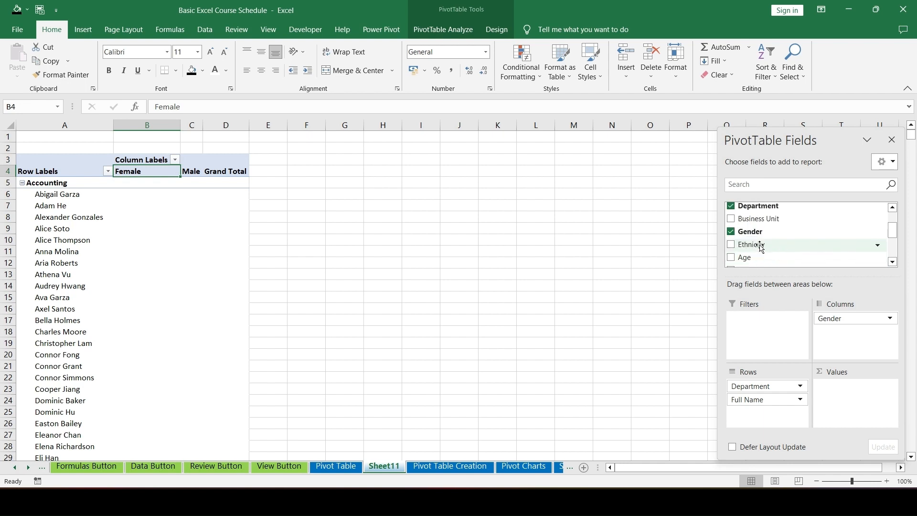
{"action": "scroll", "coordinate": [759, 236], "scroll_direction": "up", "scroll_amount": 1}
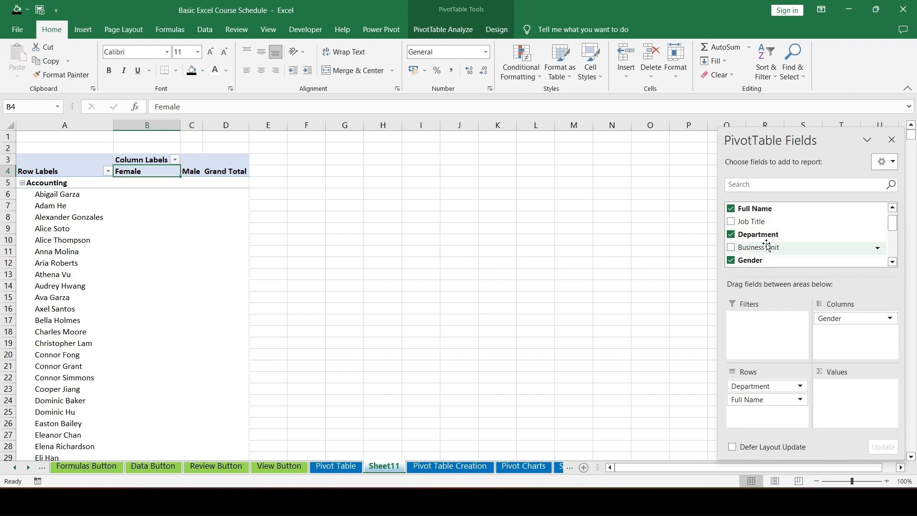
{"action": "left_click_drag", "start_coordinate": [757, 211], "coordinate": [859, 402]}
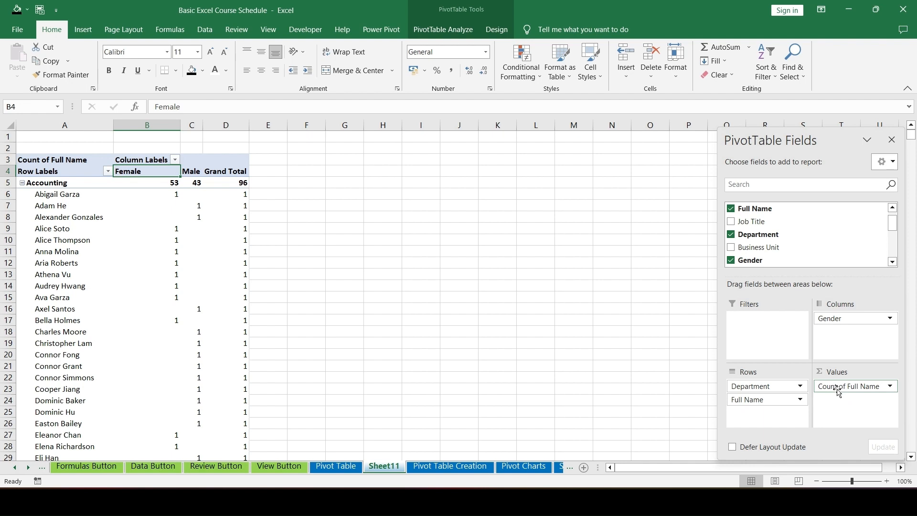
{"action": "left_click_drag", "start_coordinate": [840, 386], "coordinate": [788, 246]}
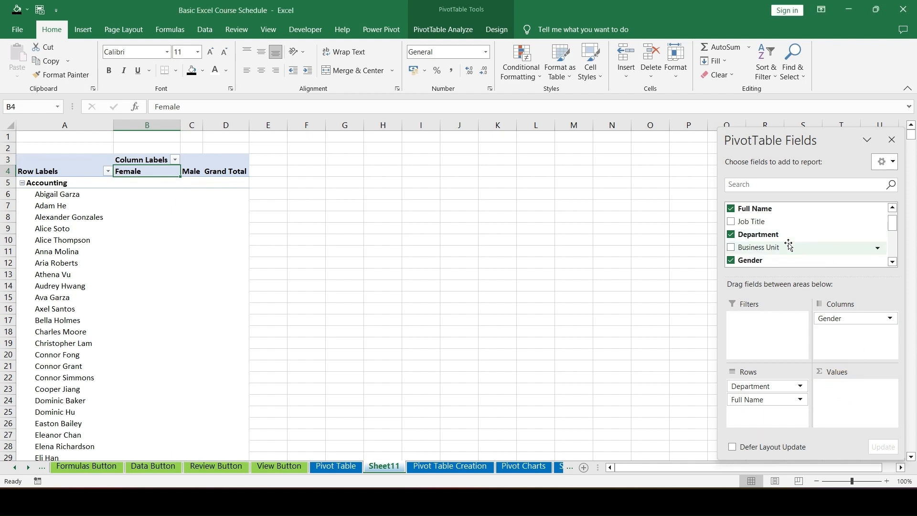
Try Annual Salary as a sum in the pivot table's values and take it out again
{"action": "left_click_drag", "start_coordinate": [891, 222], "coordinate": [891, 251]}
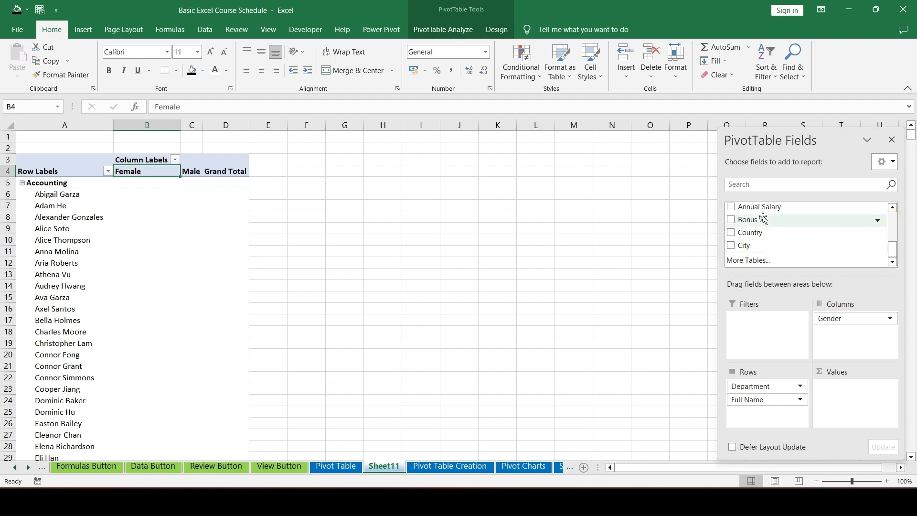
{"action": "left_click_drag", "start_coordinate": [756, 214], "coordinate": [855, 399]}
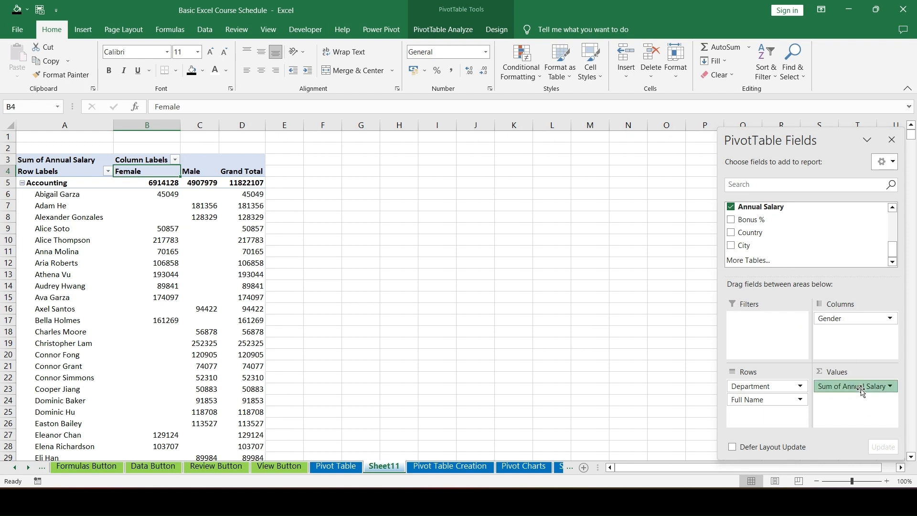
{"action": "left_click_drag", "start_coordinate": [862, 393], "coordinate": [814, 233]}
{"action": "scroll", "coordinate": [820, 239], "scroll_direction": "up", "scroll_amount": 3}
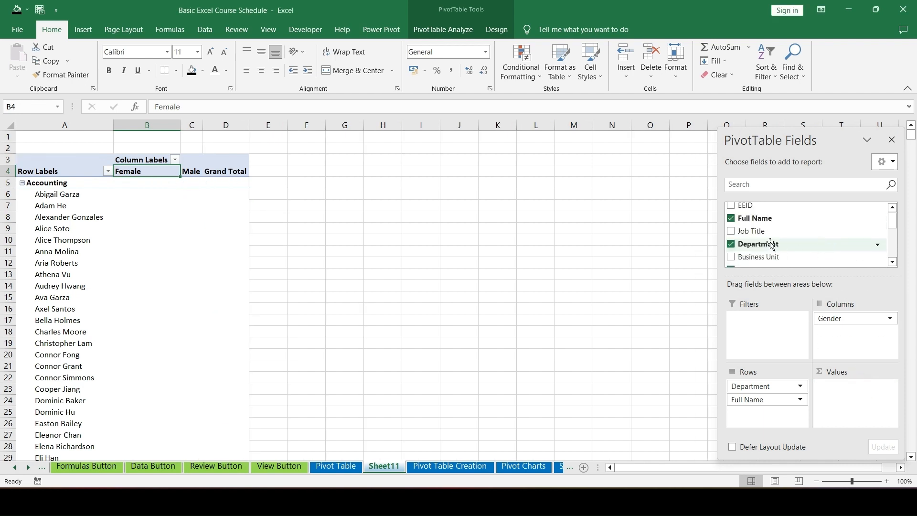
Count Full Name in the pivot table's values and compare the Female and Male totals for Accounting and Engineering
{"action": "left_click_drag", "start_coordinate": [762, 218], "coordinate": [860, 409]}
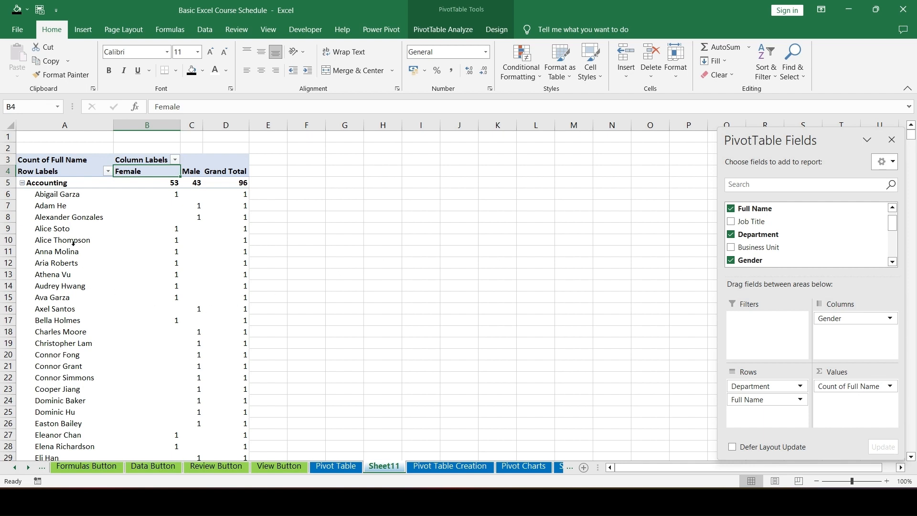
{"action": "left_click", "coordinate": [136, 186]}
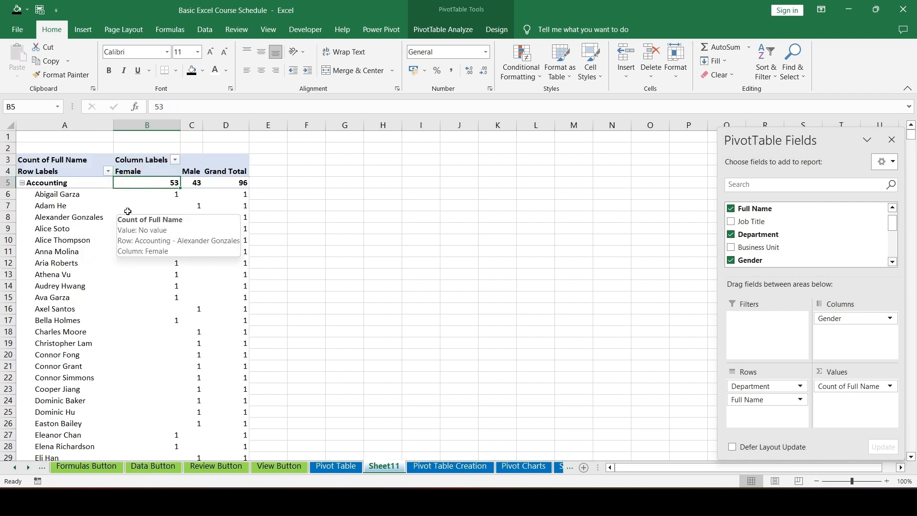
{"action": "left_click", "coordinate": [197, 183]}
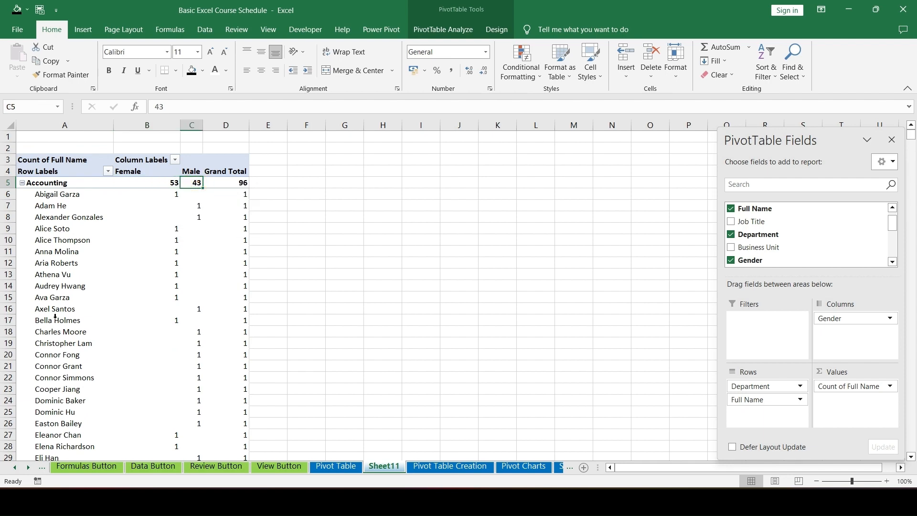
{"action": "scroll", "coordinate": [184, 218], "scroll_direction": "down", "scroll_amount": 20}
{"action": "scroll", "coordinate": [61, 331], "scroll_direction": "down", "scroll_amount": 8}
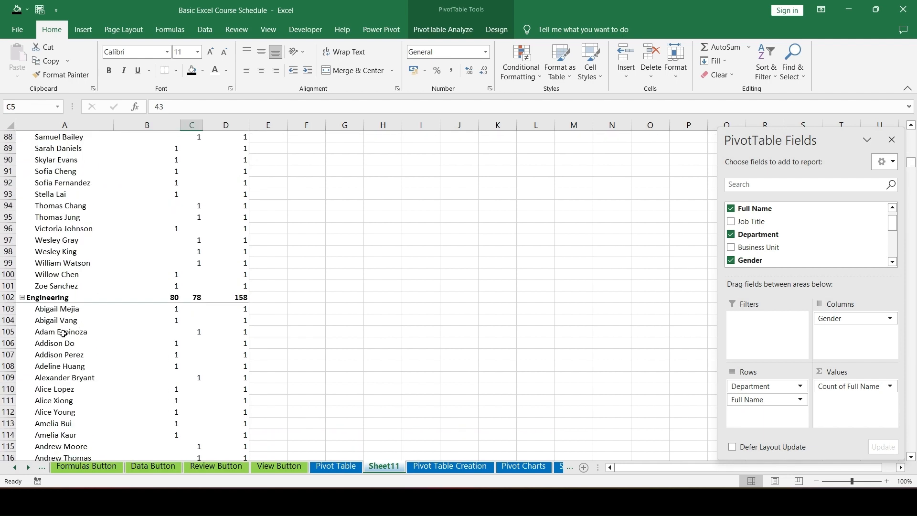
{"action": "left_click", "coordinate": [160, 231]}
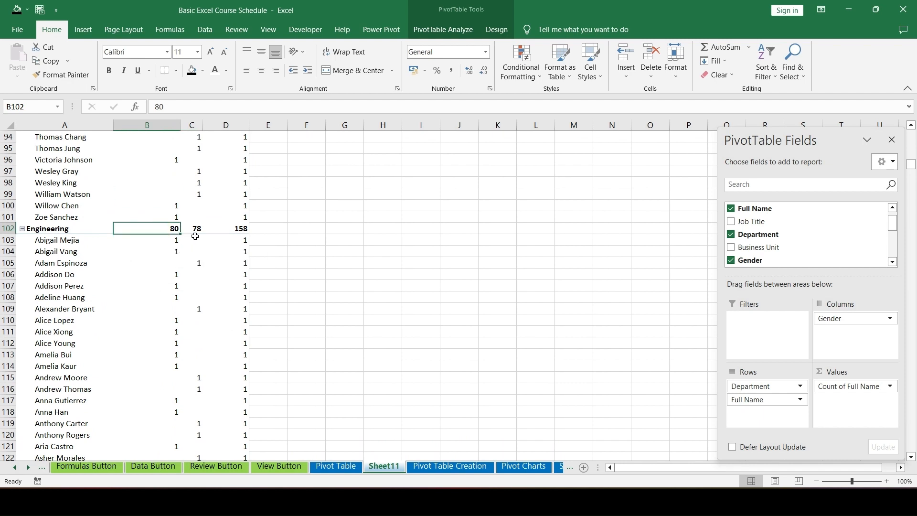
{"action": "left_click", "coordinate": [192, 230]}
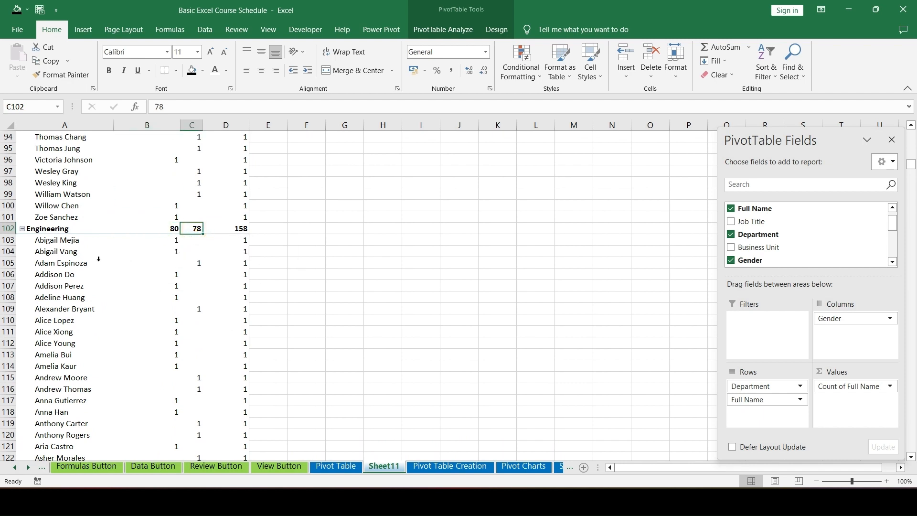
{"action": "scroll", "coordinate": [98, 258], "scroll_direction": "up", "scroll_amount": 20}
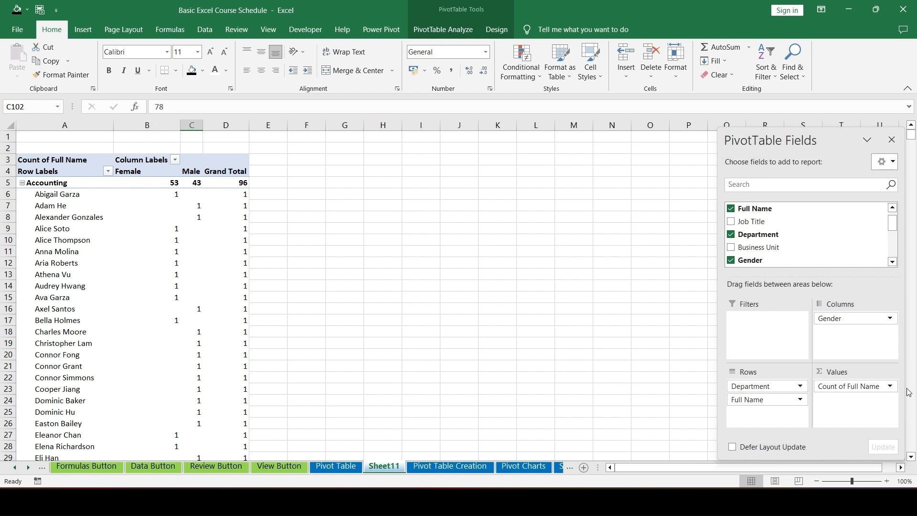
Clear the pivot table by removing the Full Name count, Full Name, Department and Gender fields
{"action": "left_click_drag", "start_coordinate": [836, 389], "coordinate": [799, 244]}
{"action": "left_click_drag", "start_coordinate": [765, 401], "coordinate": [780, 350]}
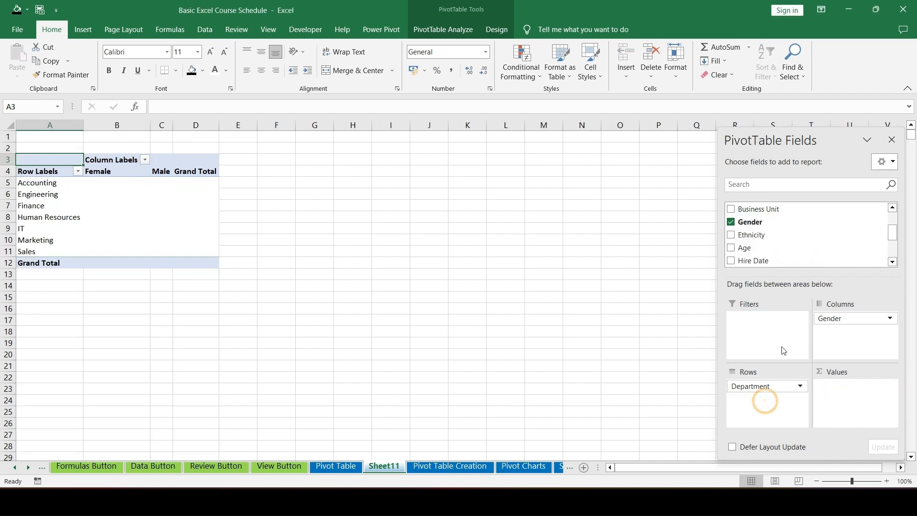
{"action": "left_click_drag", "start_coordinate": [758, 386], "coordinate": [794, 254]}
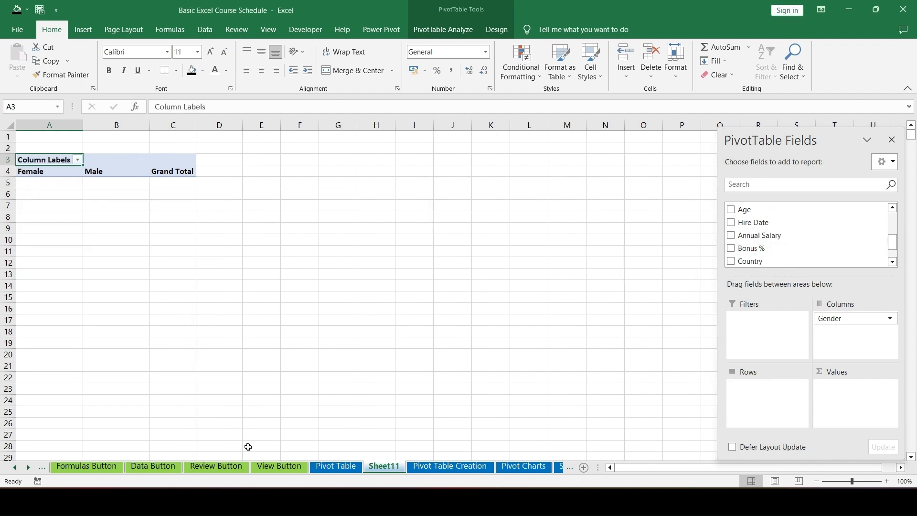
{"action": "left_click_drag", "start_coordinate": [853, 317], "coordinate": [812, 219]}
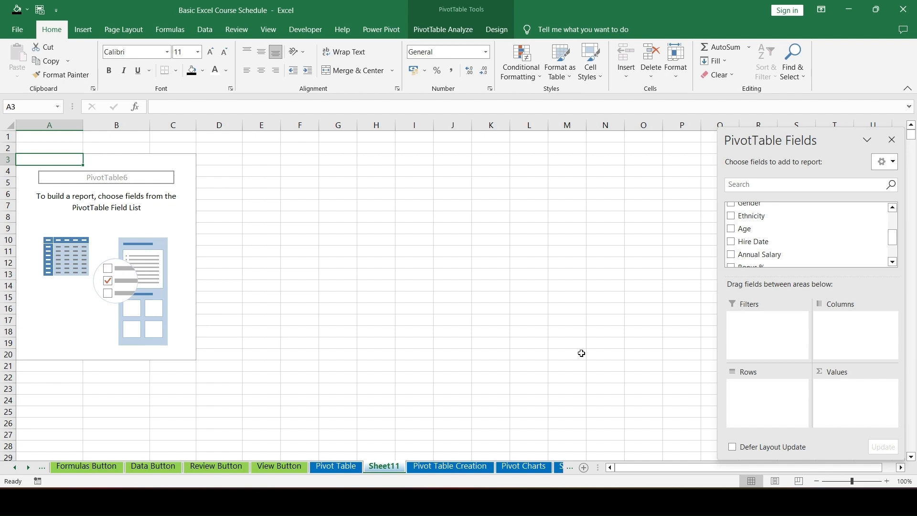
Examine the Job Title, Department and Gender columns of the source data on the Pivot Table Creation sheet
{"action": "left_click", "coordinate": [434, 473]}
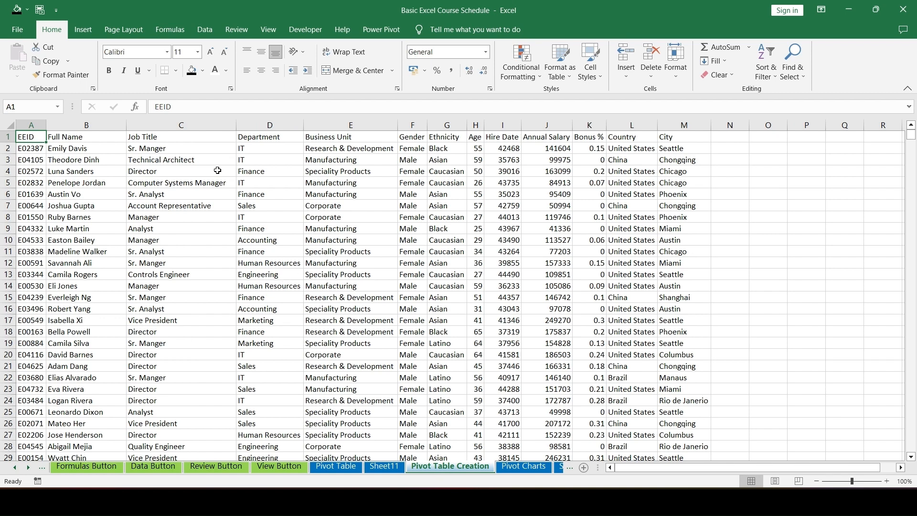
{"action": "left_click", "coordinate": [160, 125]}
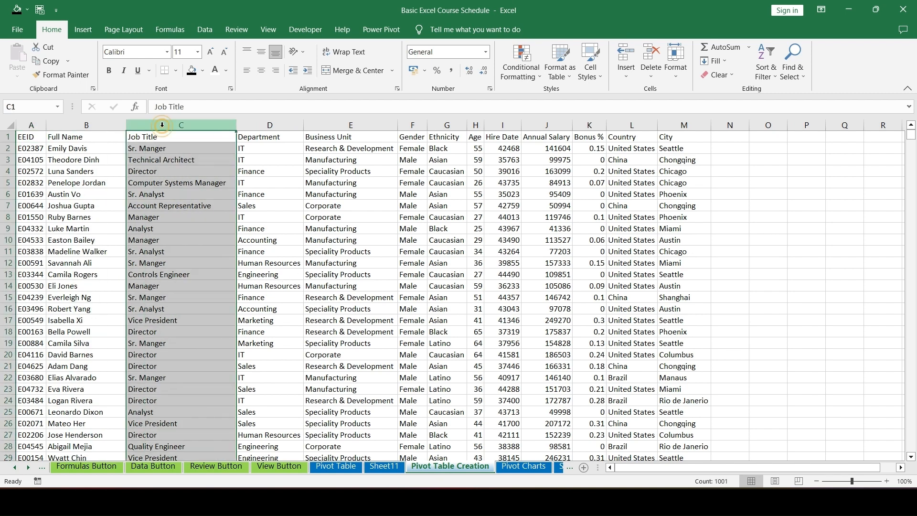
{"action": "left_click", "coordinate": [168, 170]}
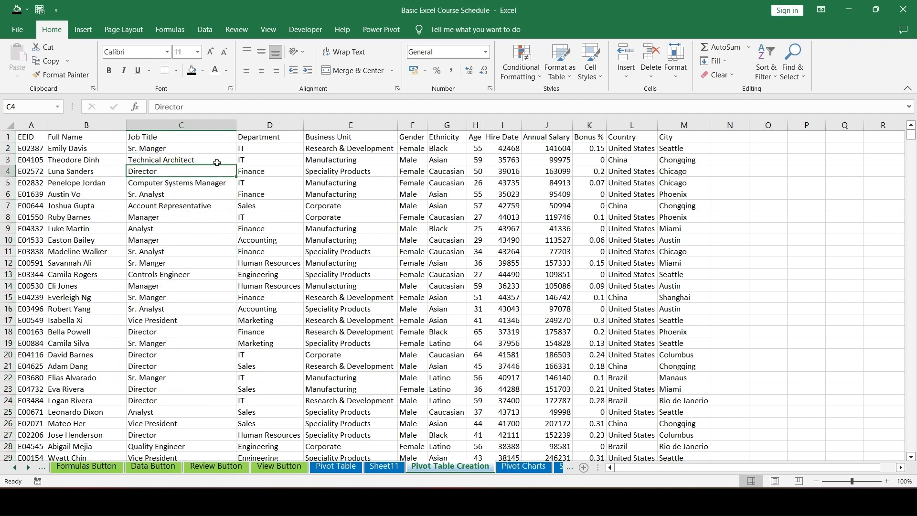
{"action": "left_click", "coordinate": [259, 125]}
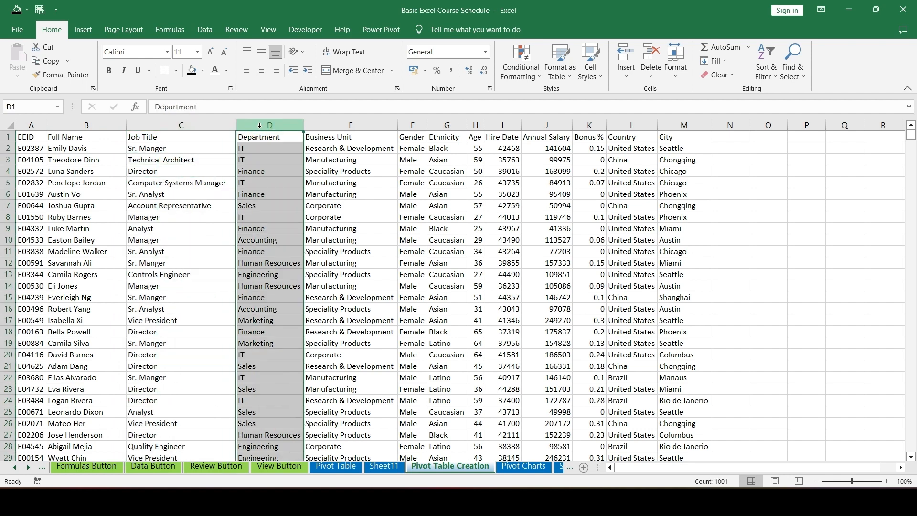
{"action": "left_click", "coordinate": [184, 124]}
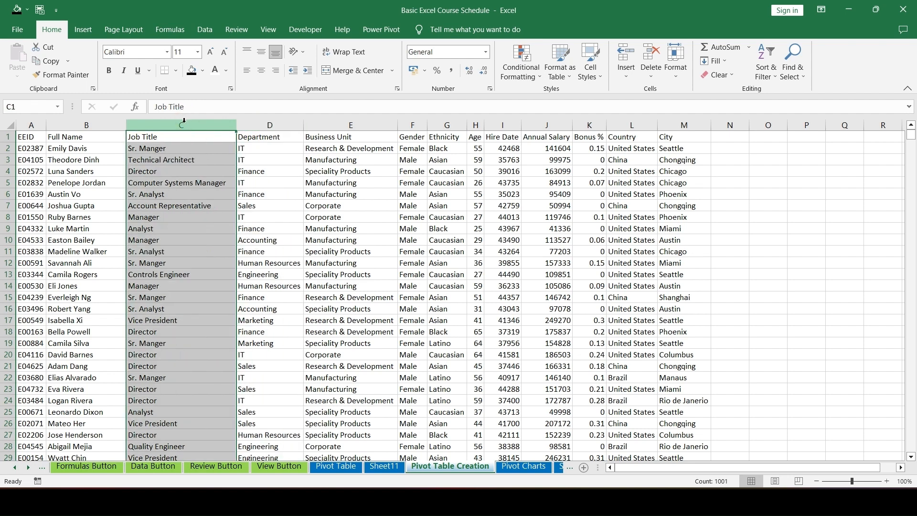
{"action": "left_click", "coordinate": [267, 126]}
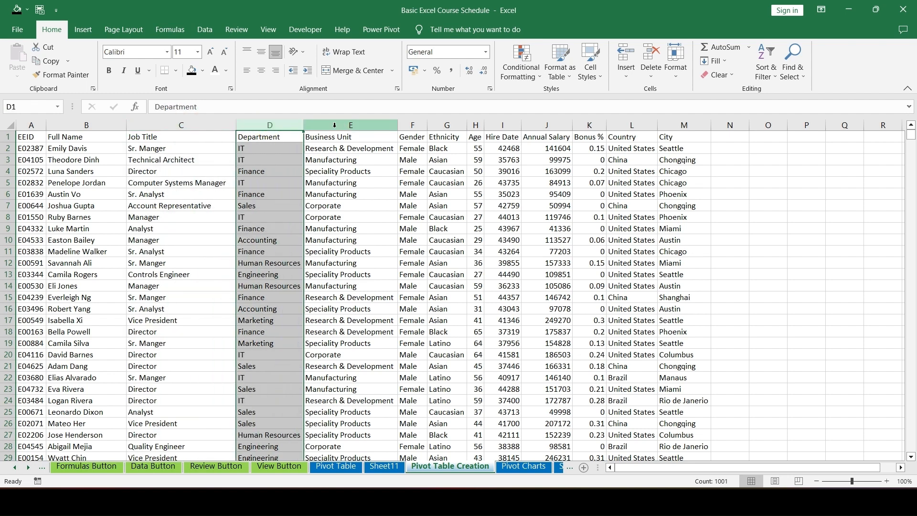
{"action": "left_click", "coordinate": [403, 125]}
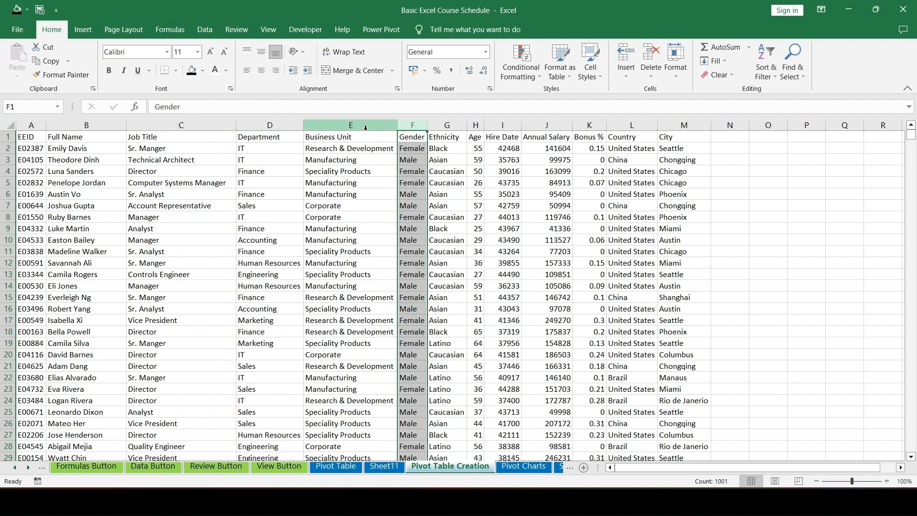
In the empty pivot table on Sheet11, set Job Title as the report filter and add Department to the rows
{"action": "left_click", "coordinate": [385, 472]}
{"action": "scroll", "coordinate": [802, 234], "scroll_direction": "up", "scroll_amount": 3}
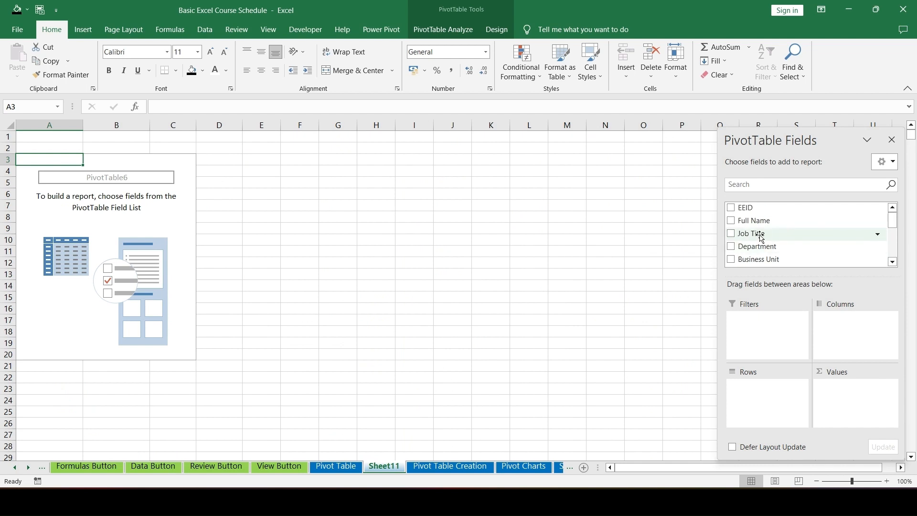
{"action": "left_click_drag", "start_coordinate": [760, 237], "coordinate": [767, 333]}
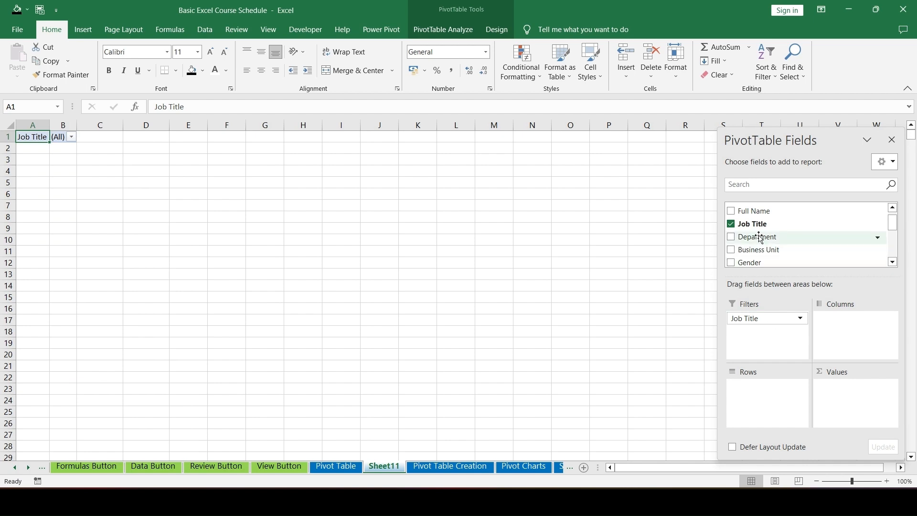
{"action": "left_click_drag", "start_coordinate": [759, 237], "coordinate": [764, 394]}
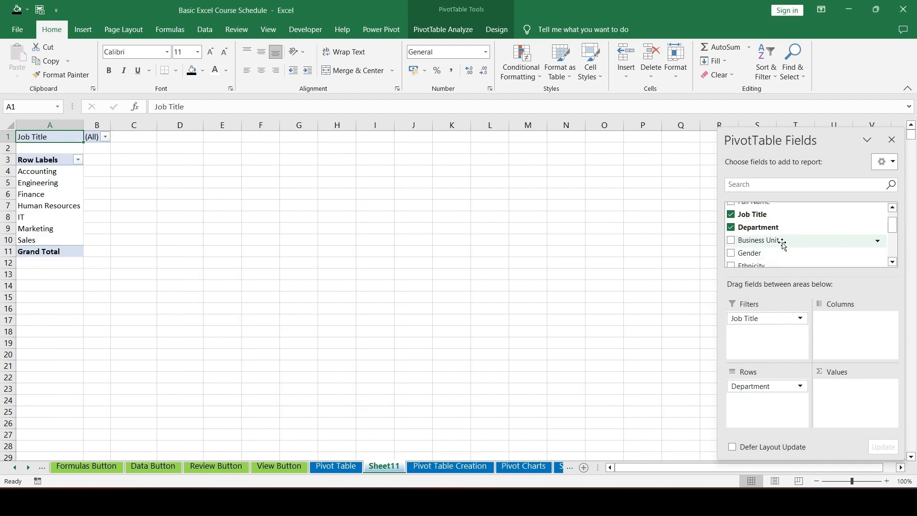
Add Gender to the pivot table's columns and Department as a count in the values
{"action": "left_click_drag", "start_coordinate": [764, 259], "coordinate": [846, 331]}
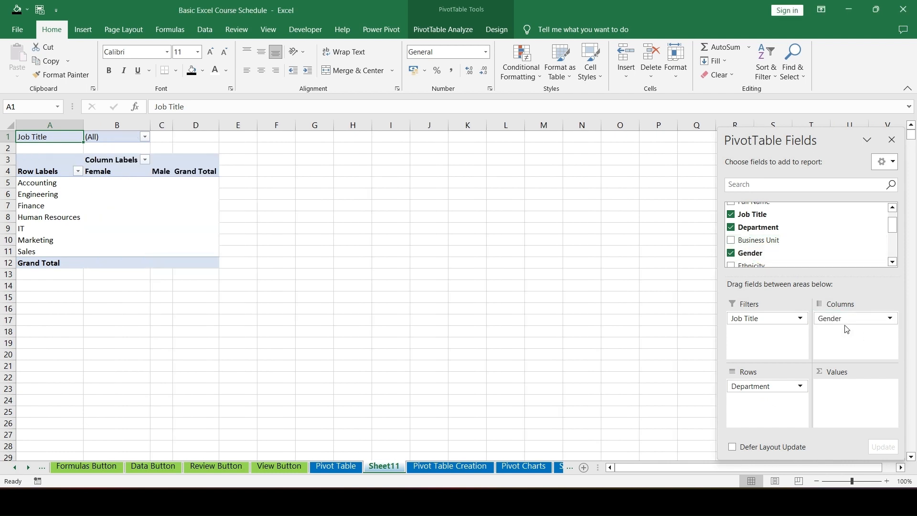
{"action": "scroll", "coordinate": [768, 258], "scroll_direction": "up", "scroll_amount": 1}
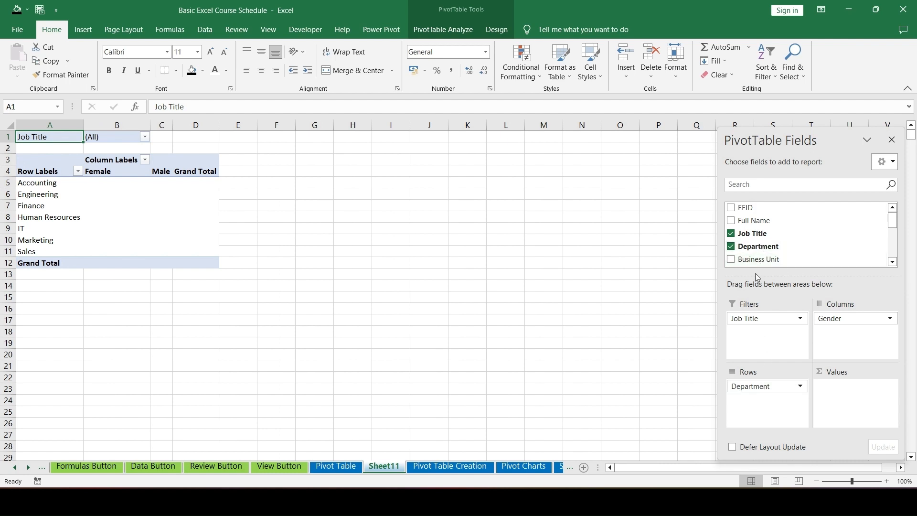
{"action": "left_click_drag", "start_coordinate": [758, 247], "coordinate": [842, 389]}
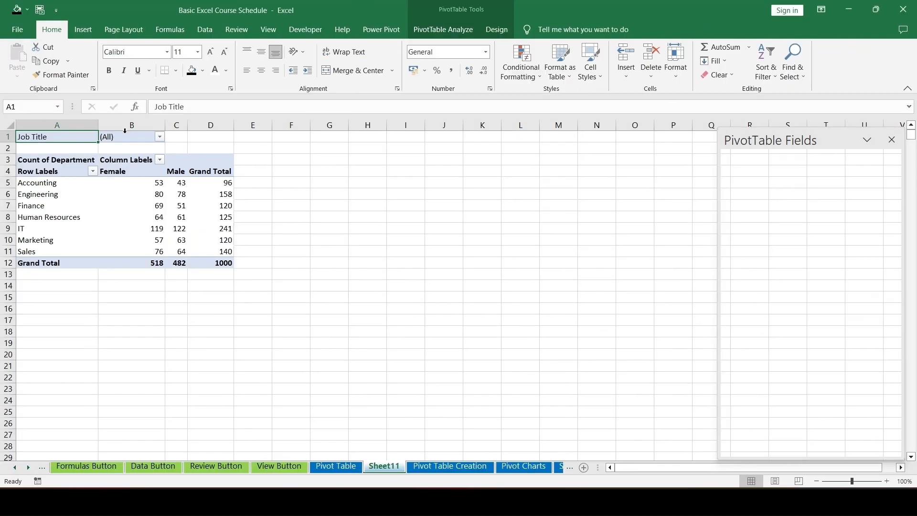
Allow multiple items in the Job Title report filter and show only Account Representative
{"action": "left_click", "coordinate": [160, 137]}
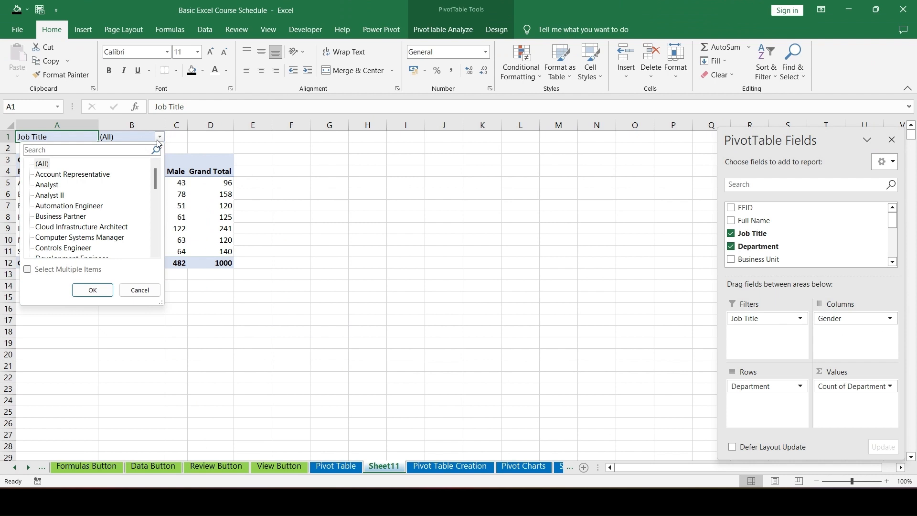
{"action": "left_click", "coordinate": [27, 269]}
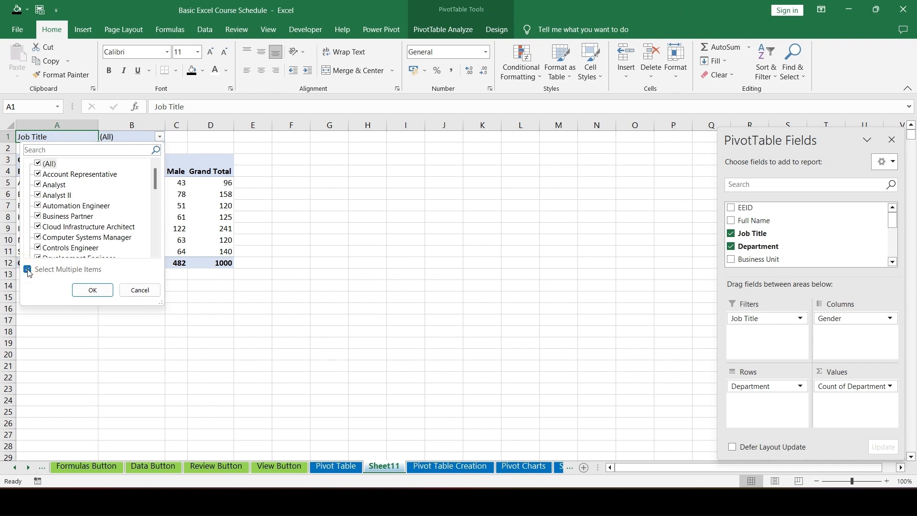
{"action": "left_click", "coordinate": [38, 165]}
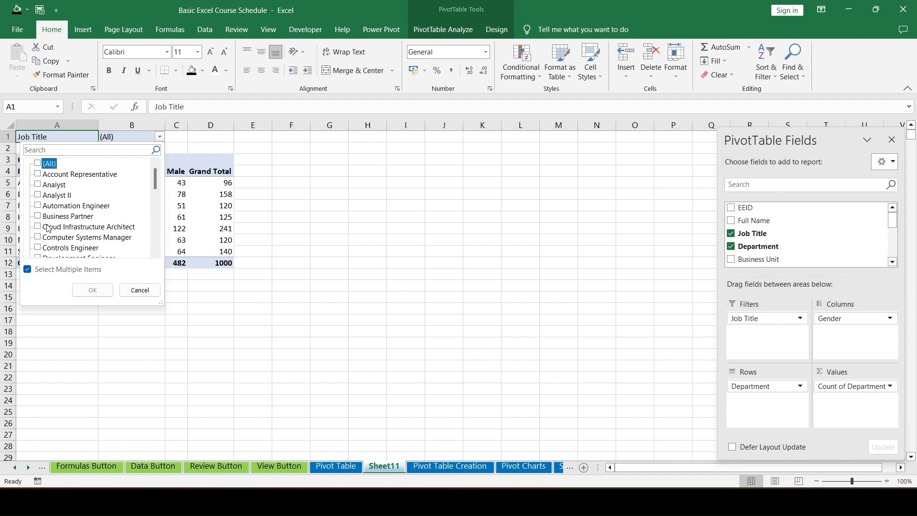
{"action": "scroll", "coordinate": [51, 228], "scroll_direction": "down", "scroll_amount": 3}
{"action": "scroll", "coordinate": [51, 227], "scroll_direction": "up", "scroll_amount": 3}
{"action": "left_click", "coordinate": [38, 174]}
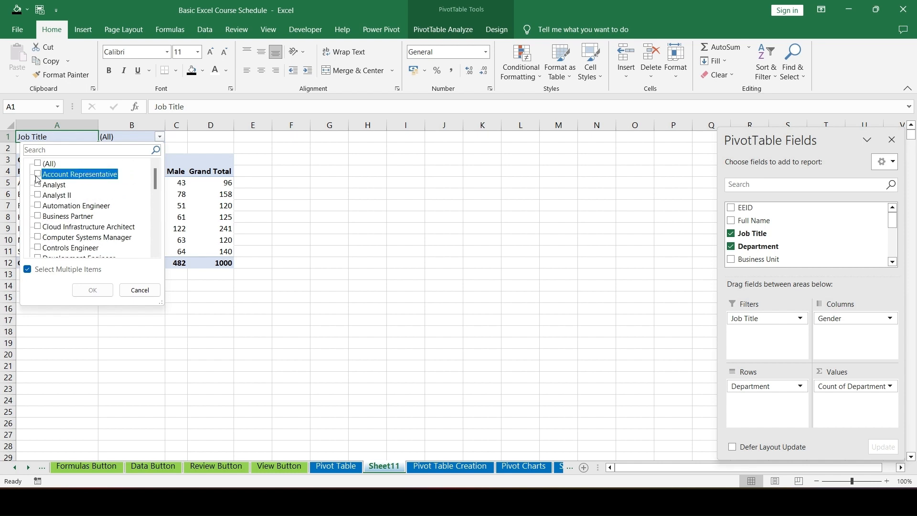
{"action": "left_click", "coordinate": [93, 290]}
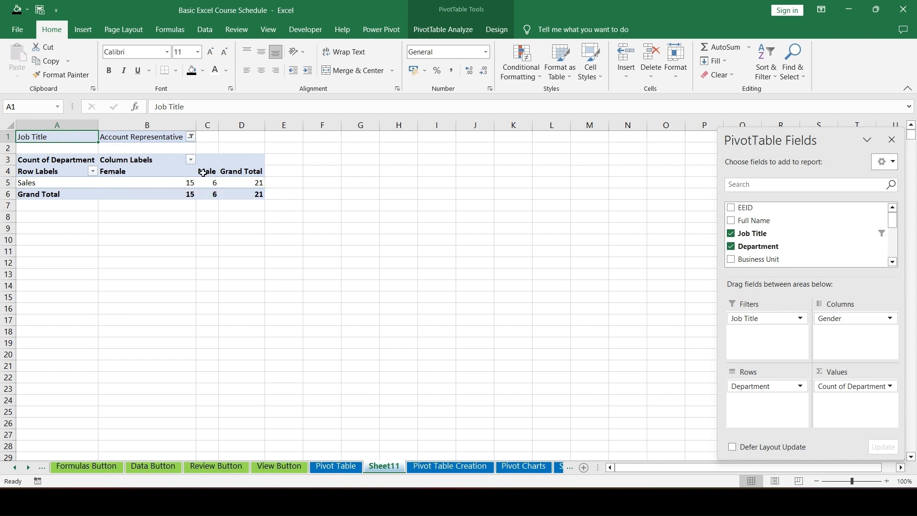
Change the Job Title report filter so that only Business Partner is selected
{"action": "left_click", "coordinate": [189, 138]}
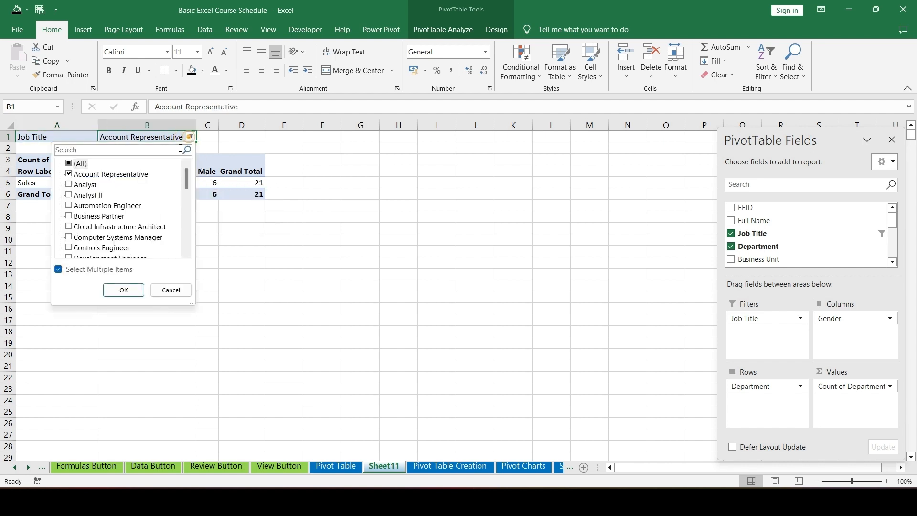
{"action": "left_click", "coordinate": [70, 174]}
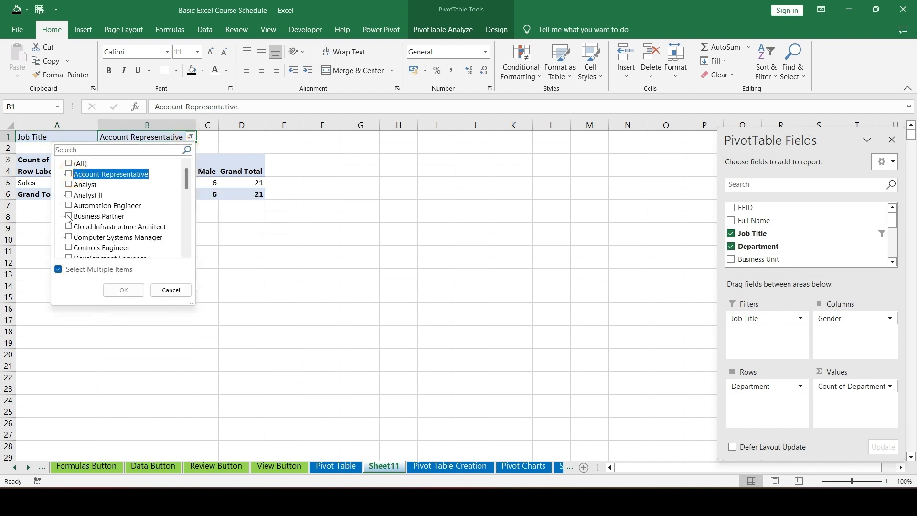
{"action": "left_click", "coordinate": [70, 216]}
{"action": "left_click", "coordinate": [117, 294]}
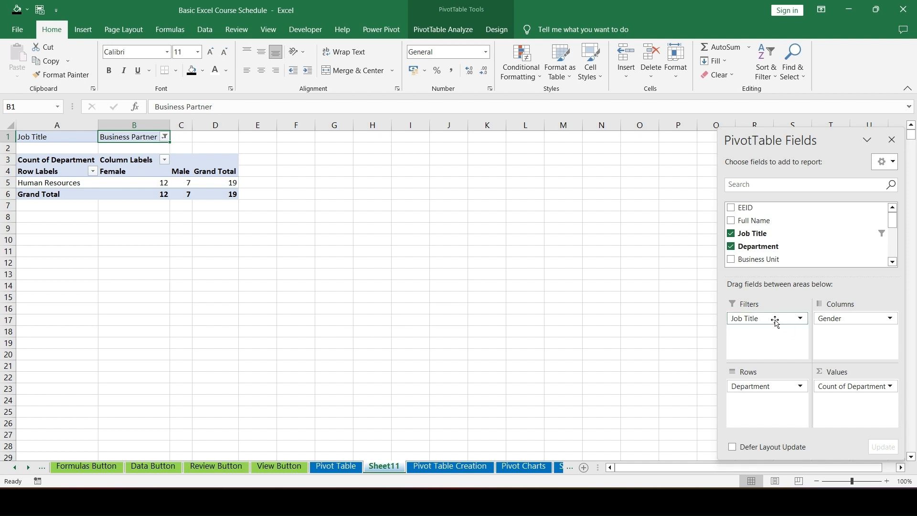
Empty the pivot table again by removing Job Title, Gender, Department and the Department count
{"action": "left_click_drag", "start_coordinate": [776, 322], "coordinate": [800, 239]}
{"action": "left_click_drag", "start_coordinate": [850, 318], "coordinate": [829, 249]}
{"action": "left_click_drag", "start_coordinate": [760, 386], "coordinate": [800, 272]}
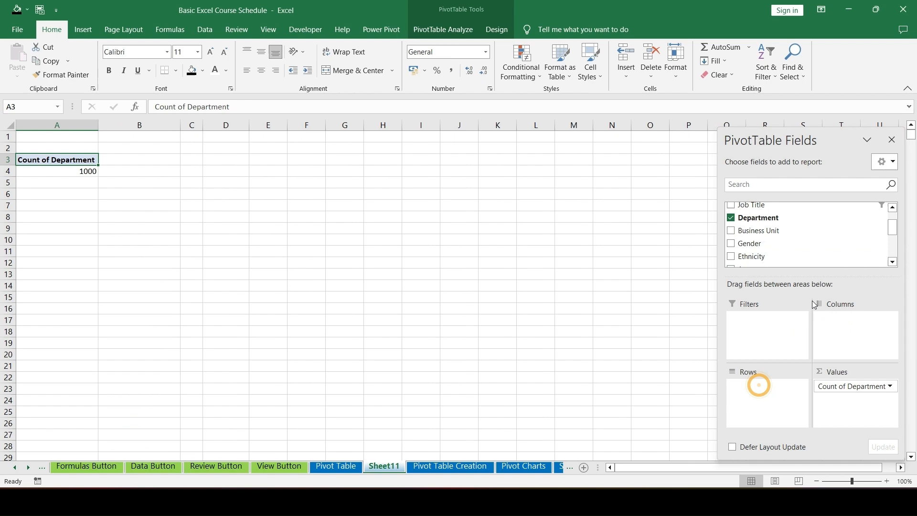
{"action": "left_click", "coordinate": [844, 384]}
{"action": "left_click", "coordinate": [833, 354]}
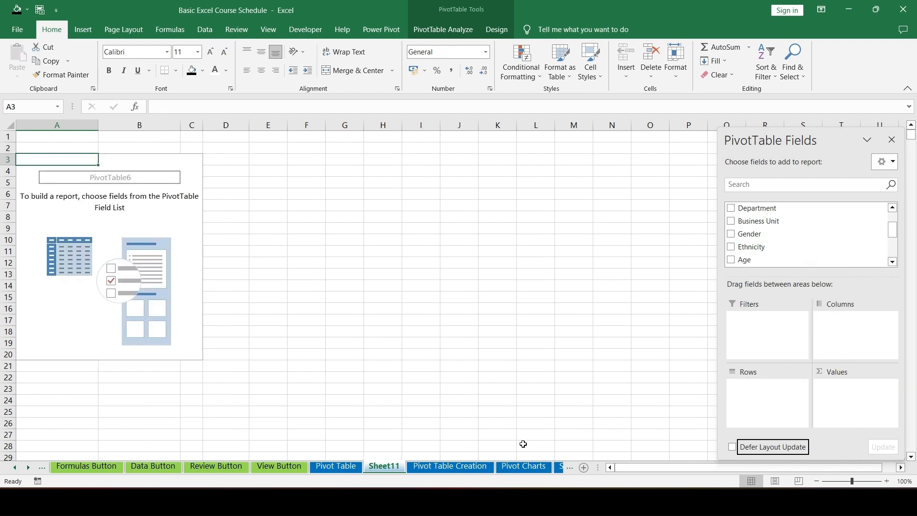
Return to the employee data on the Pivot Table Creation sheet and select cell A1
{"action": "left_click", "coordinate": [450, 466]}
{"action": "left_click", "coordinate": [271, 269]}
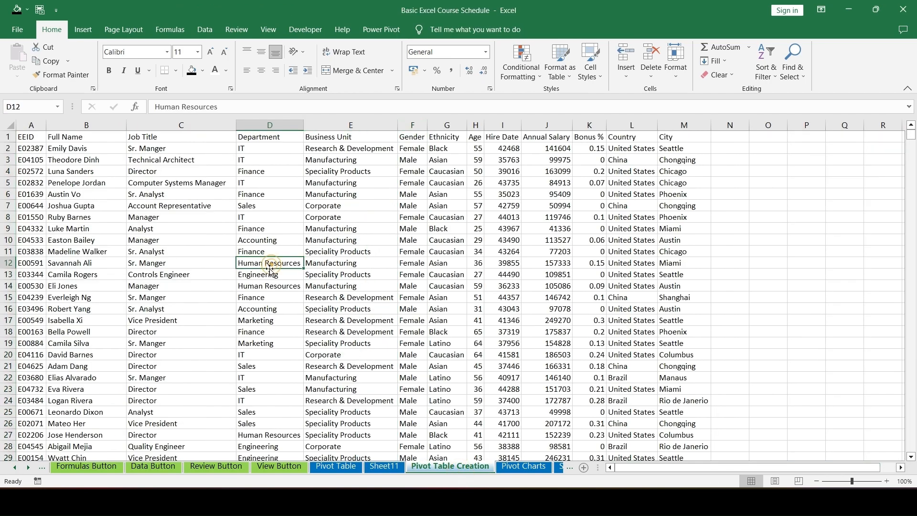
{"action": "key", "text": "ctrl+Home"}
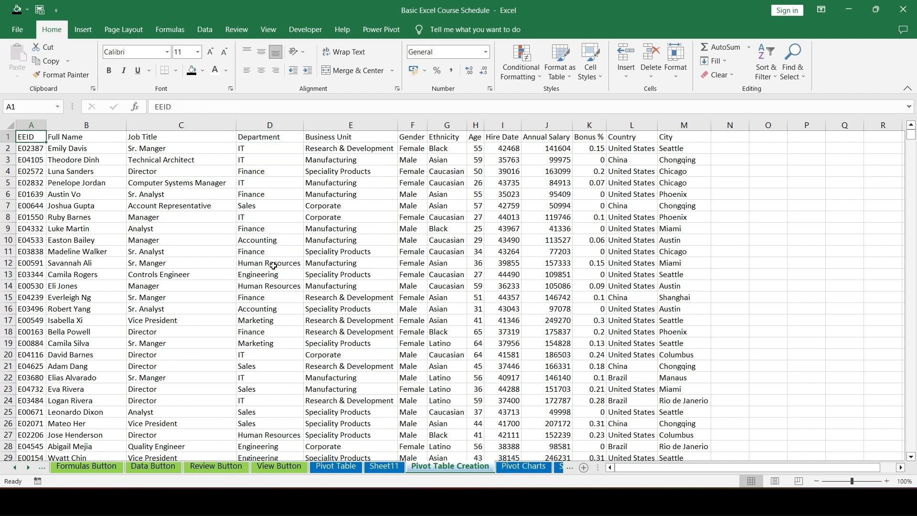
Review the Country, City, Department, Full Name and Annual Salary columns of the employee data
{"action": "left_click", "coordinate": [633, 125]}
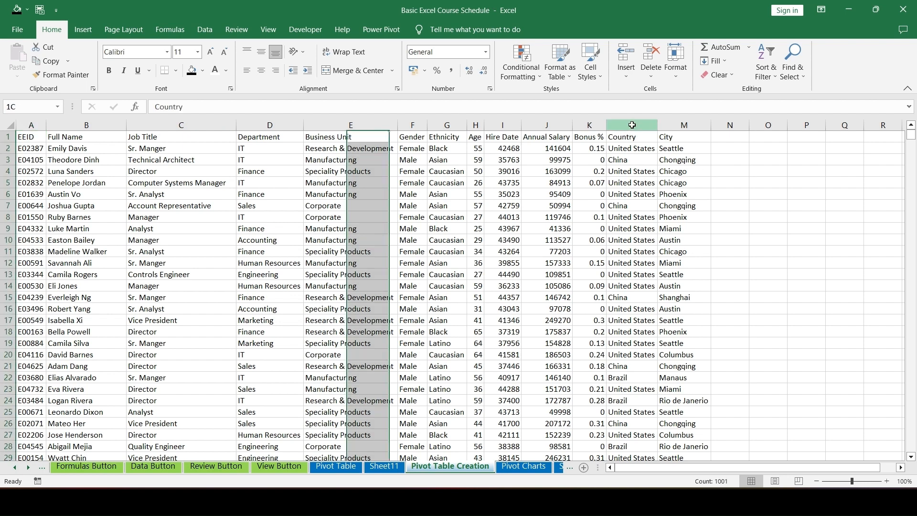
{"action": "left_click", "coordinate": [682, 125]}
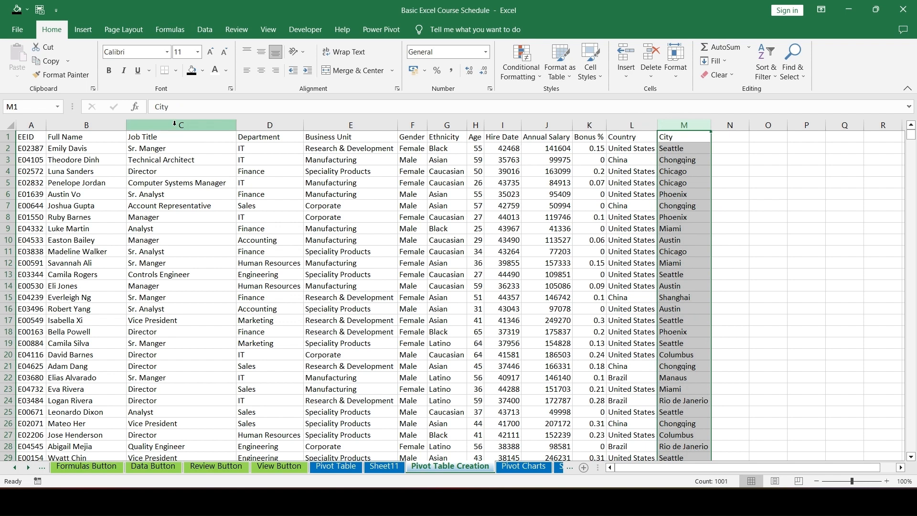
{"action": "left_click", "coordinate": [247, 124]}
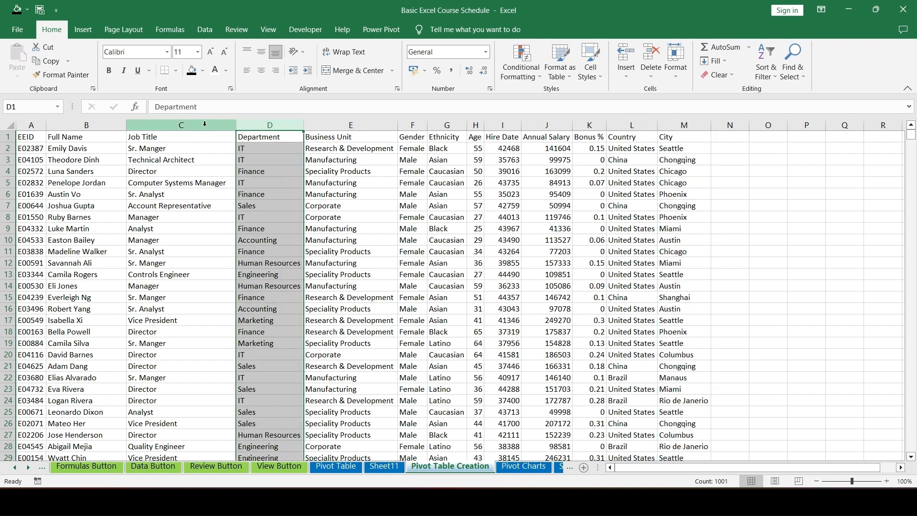
{"action": "left_click", "coordinate": [116, 125]}
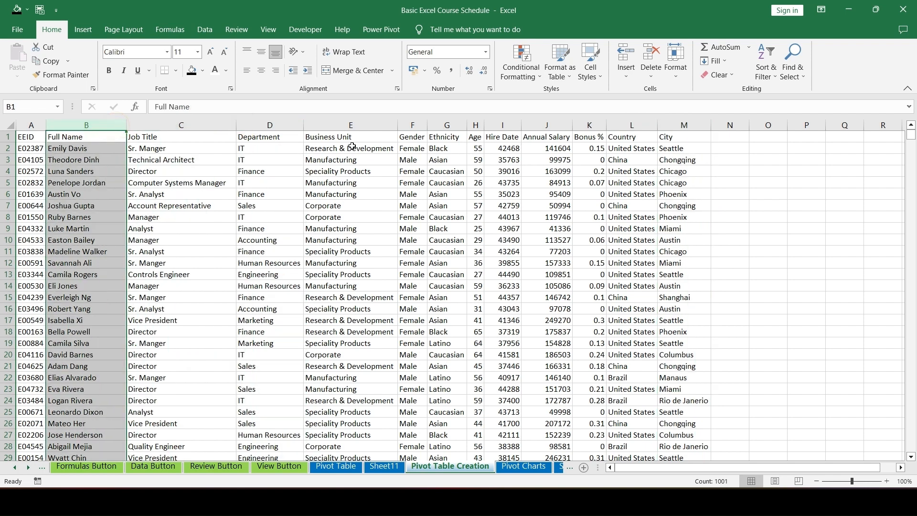
{"action": "left_click", "coordinate": [530, 124]}
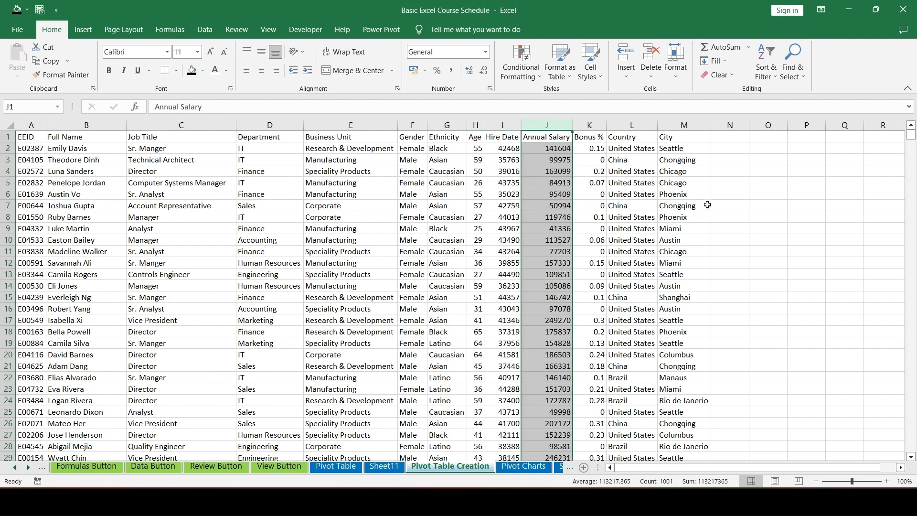
{"action": "left_click", "coordinate": [633, 125]}
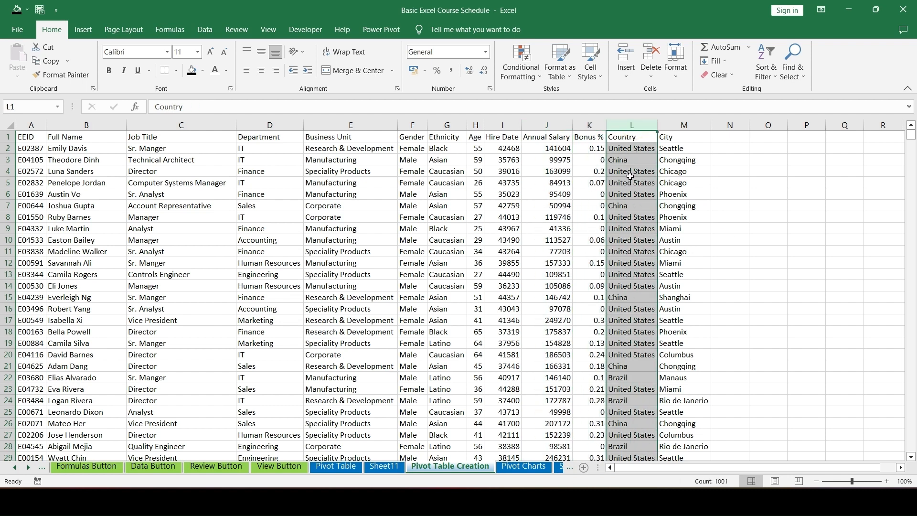
{"action": "left_click", "coordinate": [681, 128]}
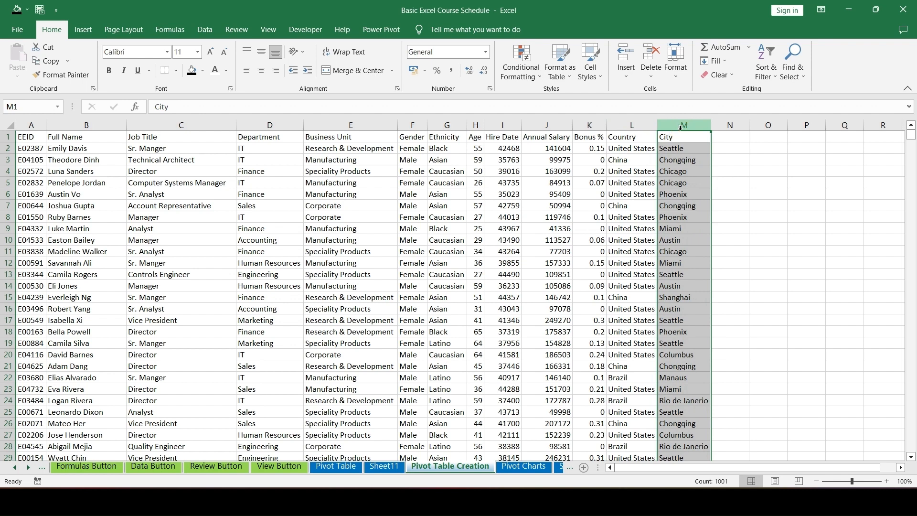
{"action": "left_click", "coordinate": [263, 125]}
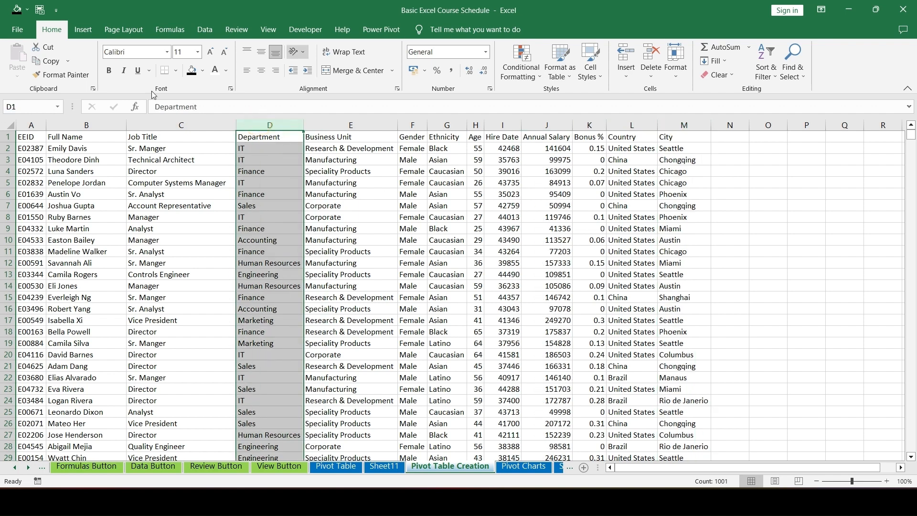
{"action": "left_click", "coordinate": [85, 126]}
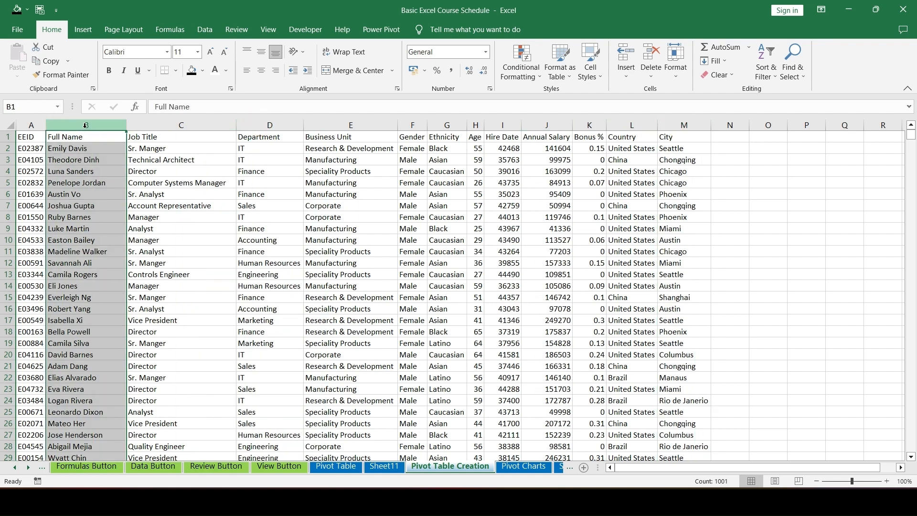
{"action": "left_click", "coordinate": [536, 123]}
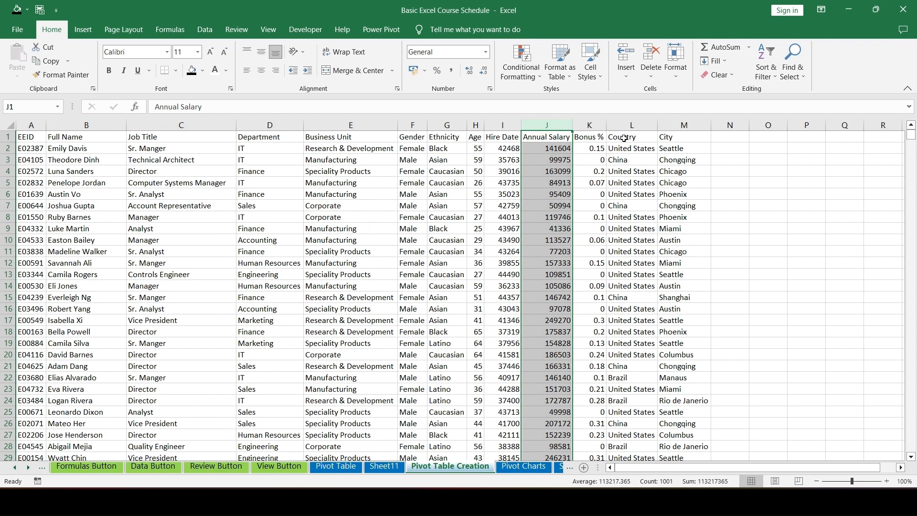
Fill the Country and City header cells in row 1 with yellow
{"action": "left_click_drag", "start_coordinate": [624, 138], "coordinate": [678, 137]}
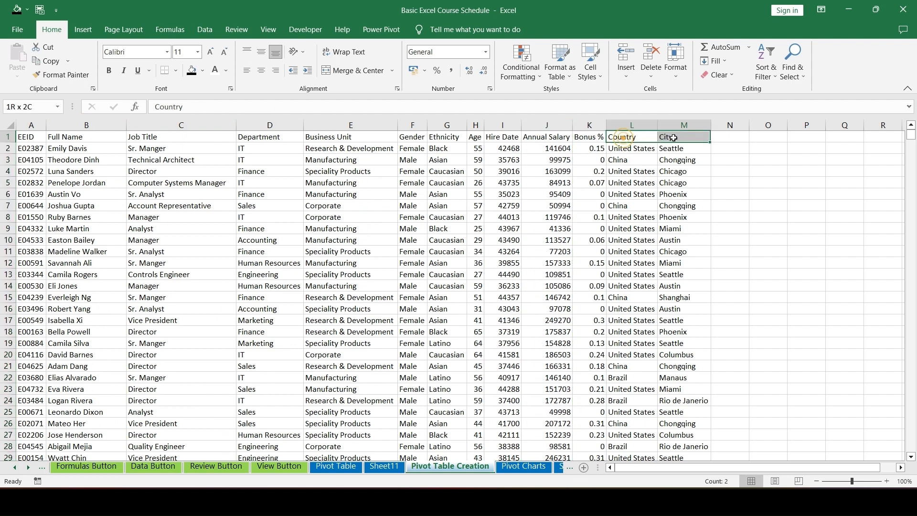
{"action": "left_click", "coordinate": [203, 72]}
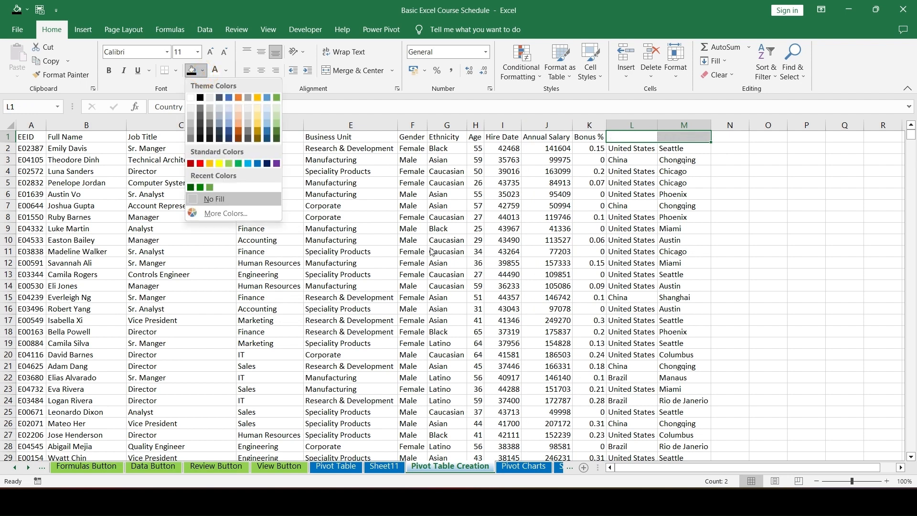
{"action": "key", "text": "Escape"}
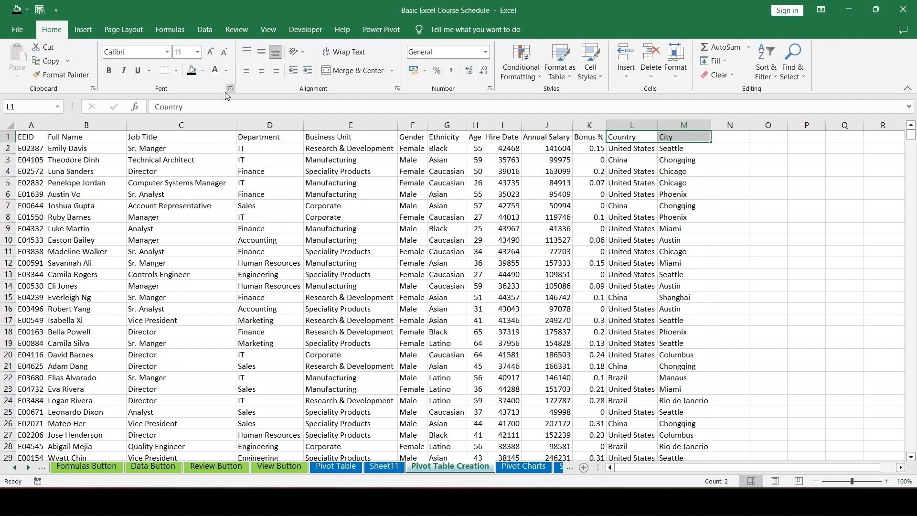
{"action": "left_click", "coordinate": [203, 71]}
{"action": "left_click", "coordinate": [221, 163]}
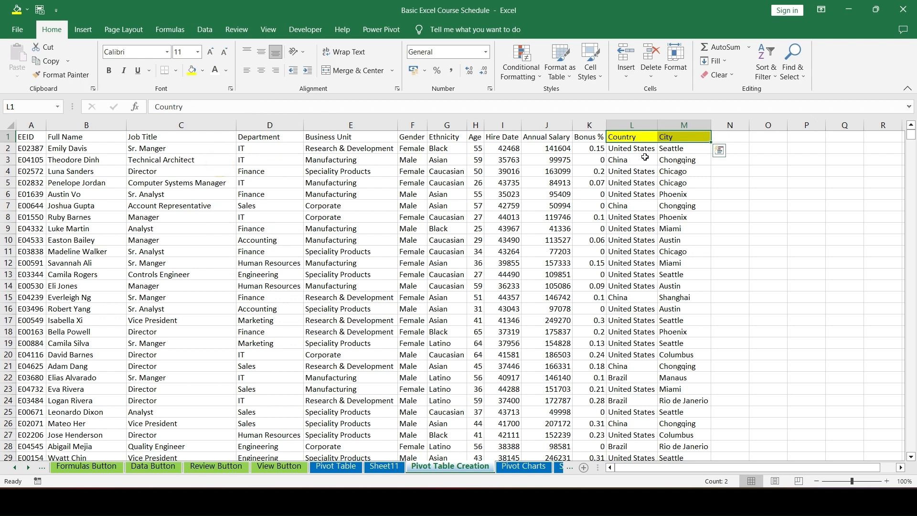
Fill the Department, Full Name and Annual Salary header cells with the same yellow
{"action": "left_click", "coordinate": [275, 139]}
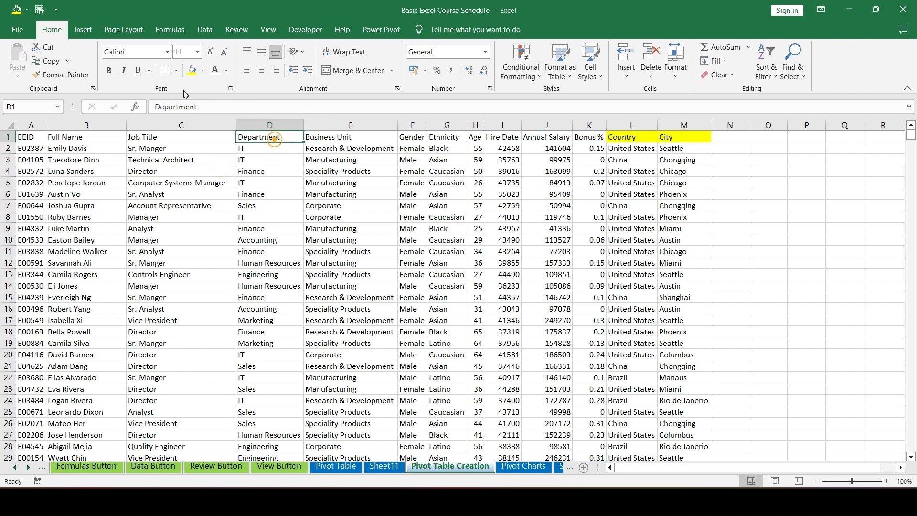
{"action": "left_click", "coordinate": [191, 71]}
{"action": "left_click", "coordinate": [102, 139]}
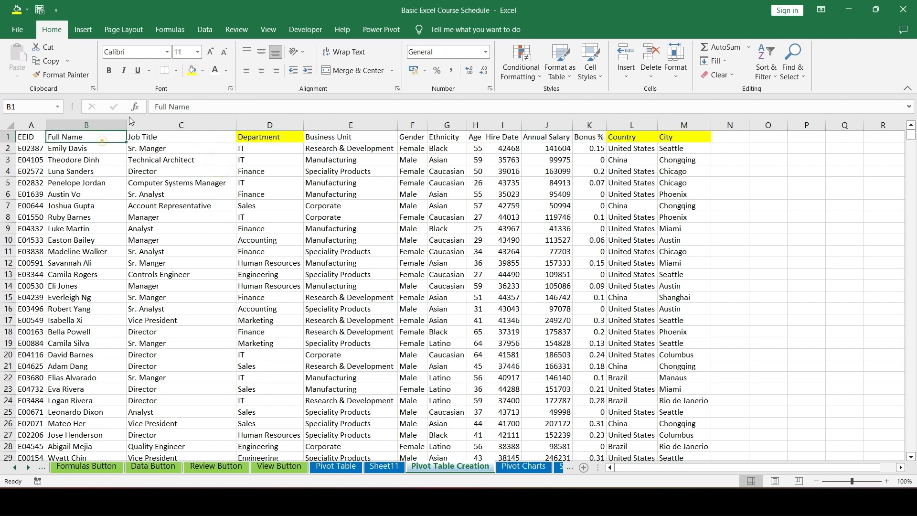
{"action": "left_click", "coordinate": [191, 70]}
{"action": "left_click", "coordinate": [539, 138]}
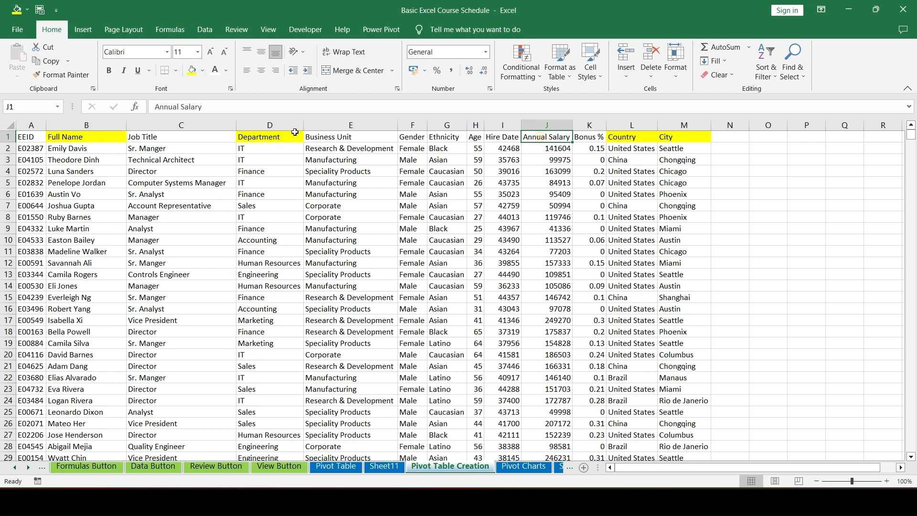
{"action": "left_click", "coordinate": [191, 70]}
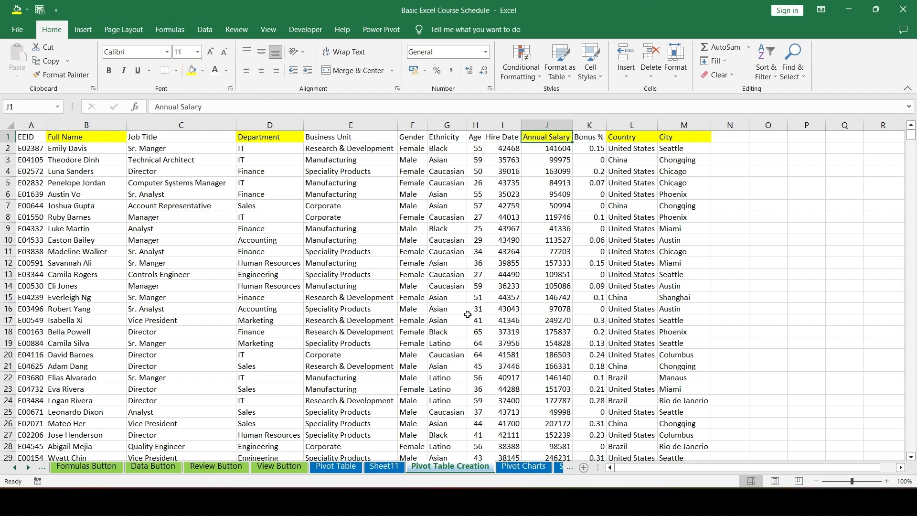
Go to the empty pivot table on Sheet11 and add Country to its rows area, with City beneath it
{"action": "left_click", "coordinate": [385, 467]}
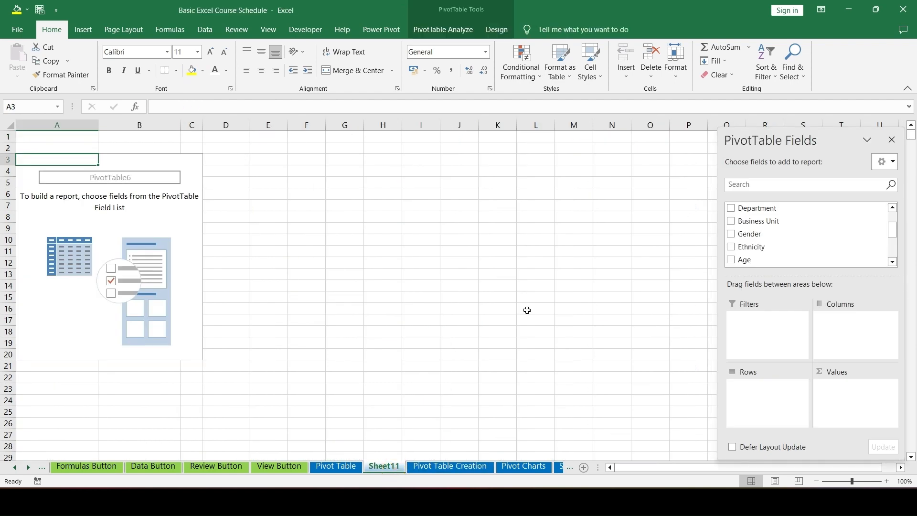
{"action": "left_click", "coordinate": [440, 466]}
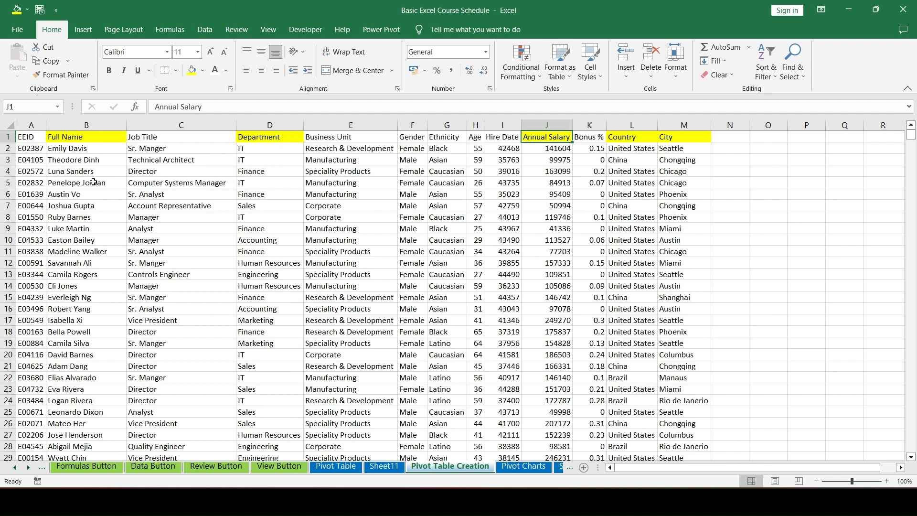
{"action": "left_click", "coordinate": [392, 470]}
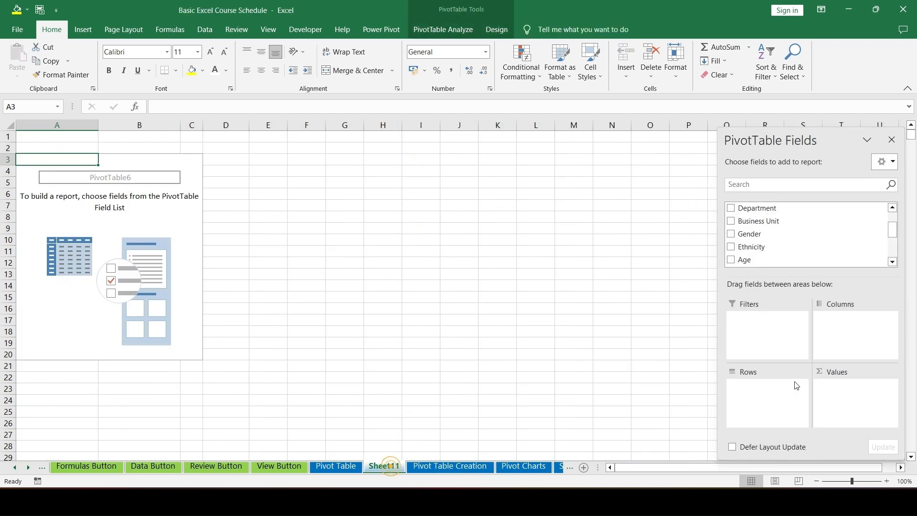
{"action": "scroll", "coordinate": [764, 248], "scroll_direction": "down", "scroll_amount": 2}
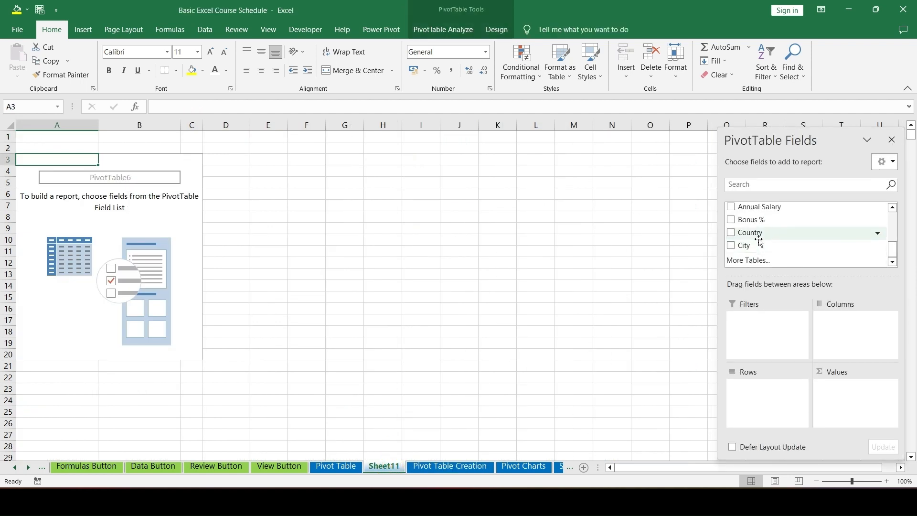
{"action": "left_click_drag", "start_coordinate": [752, 233], "coordinate": [755, 384]}
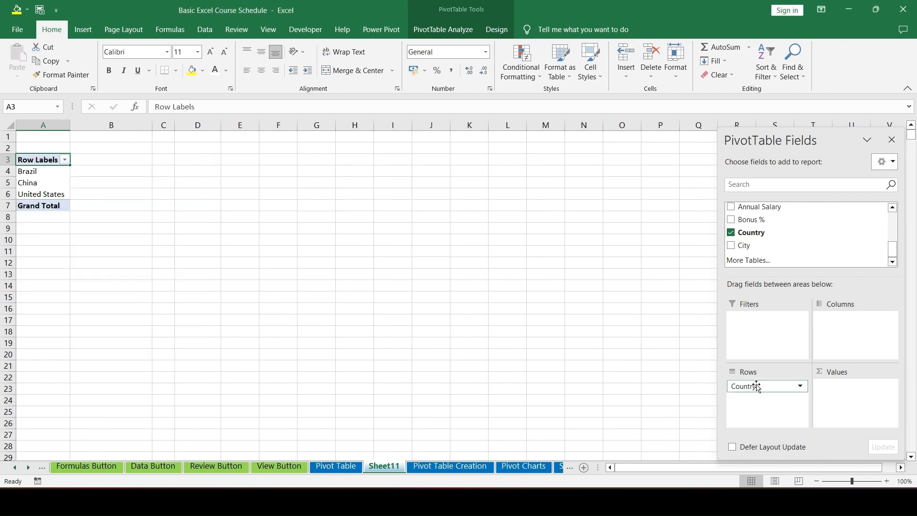
{"action": "left_click_drag", "start_coordinate": [741, 243], "coordinate": [749, 391]}
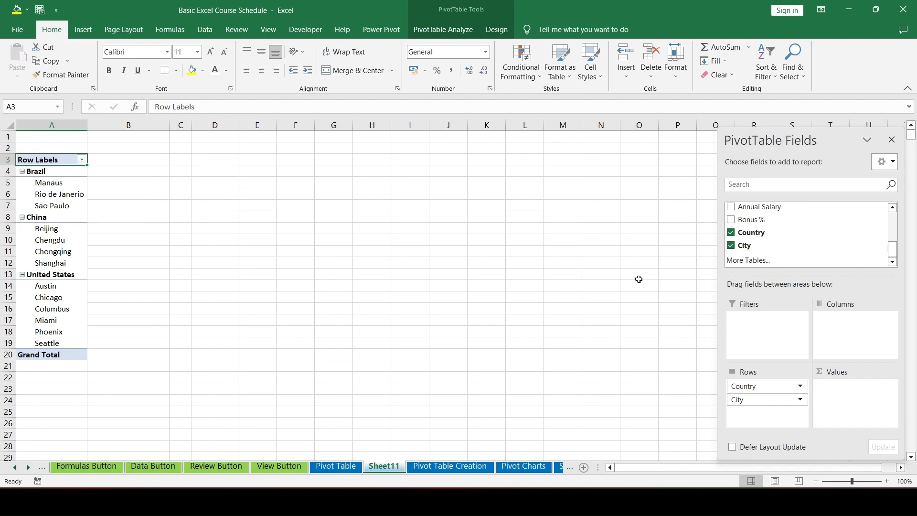
Check the highlighted headers in the employee data, add Department to the pivot table's columns area and select the Accounting heading
{"action": "left_click", "coordinate": [449, 467]}
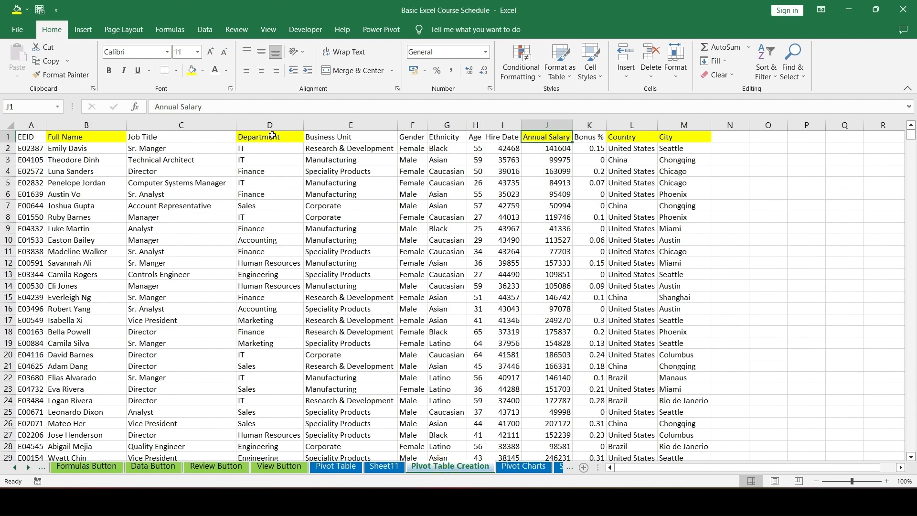
{"action": "left_click", "coordinate": [368, 470]}
{"action": "scroll", "coordinate": [762, 220], "scroll_direction": "up", "scroll_amount": 3}
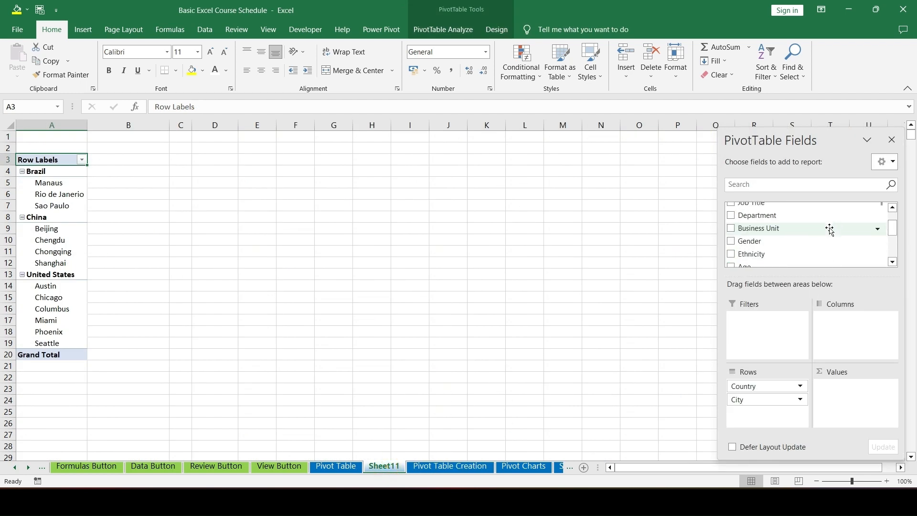
{"action": "left_click_drag", "start_coordinate": [763, 220], "coordinate": [843, 335]}
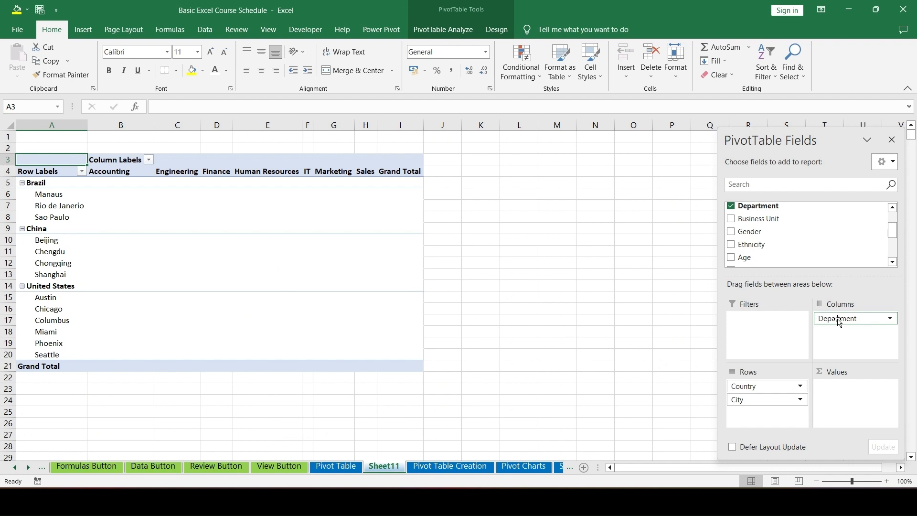
{"action": "left_click", "coordinate": [104, 165]}
{"action": "left_click_drag", "start_coordinate": [104, 166], "coordinate": [391, 170]}
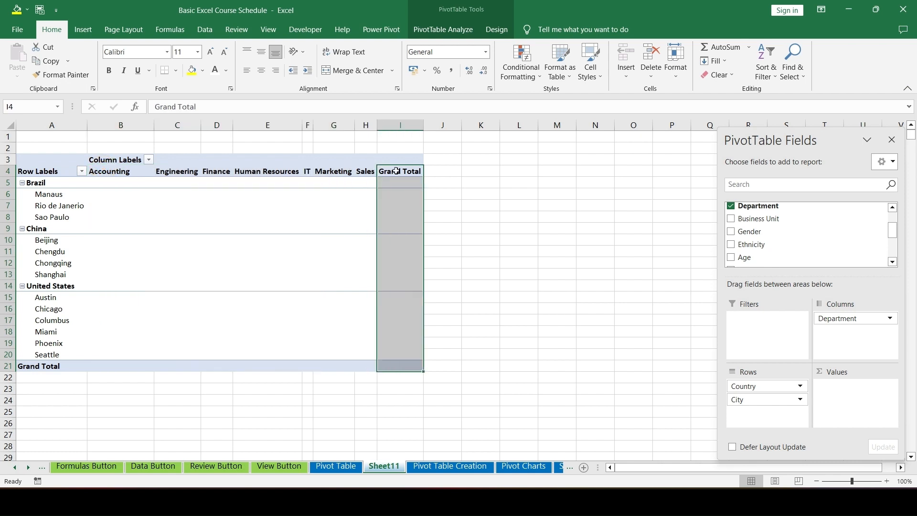
{"action": "left_click", "coordinate": [129, 183]}
{"action": "left_click", "coordinate": [123, 172]}
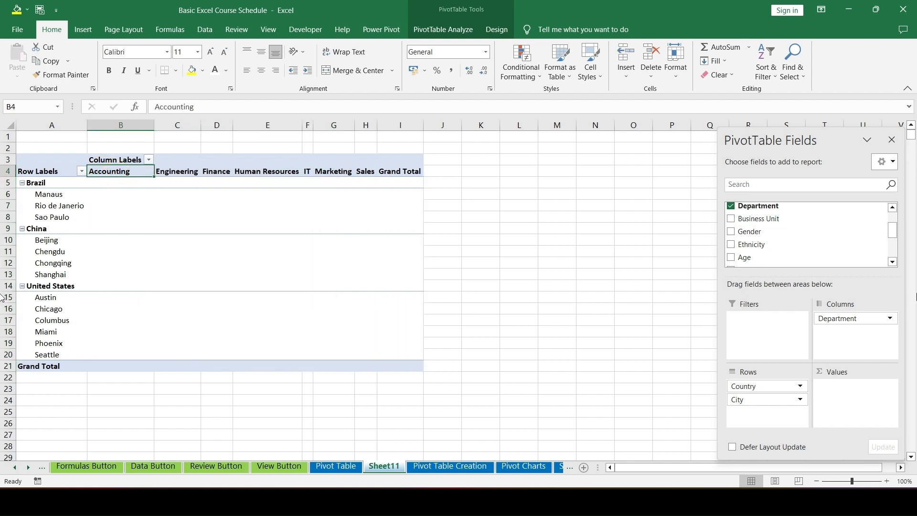
Add Full Name below City in the rows area and Annual Salary as a sum in the values area
{"action": "scroll", "coordinate": [771, 246], "scroll_direction": "up", "scroll_amount": 1}
{"action": "left_click_drag", "start_coordinate": [754, 221], "coordinate": [770, 419]}
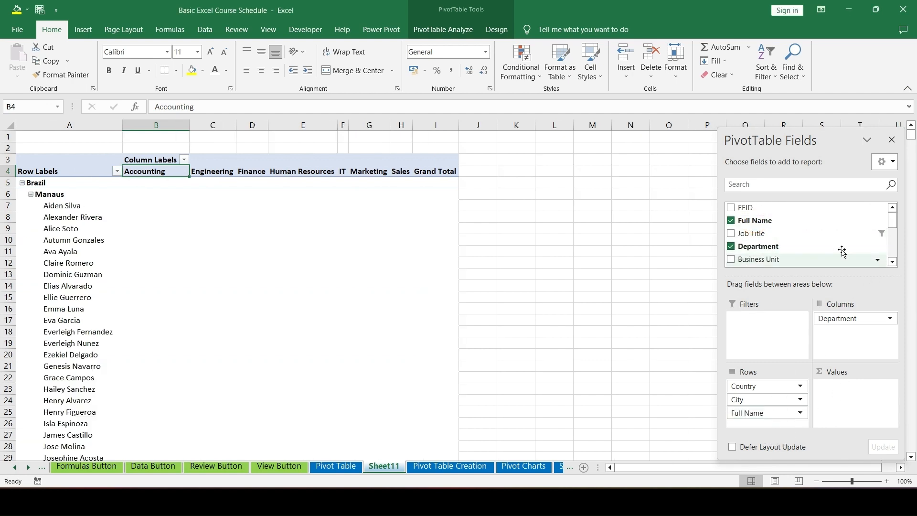
{"action": "scroll", "coordinate": [830, 249], "scroll_direction": "down", "scroll_amount": 3}
{"action": "left_click_drag", "start_coordinate": [760, 237], "coordinate": [856, 403]}
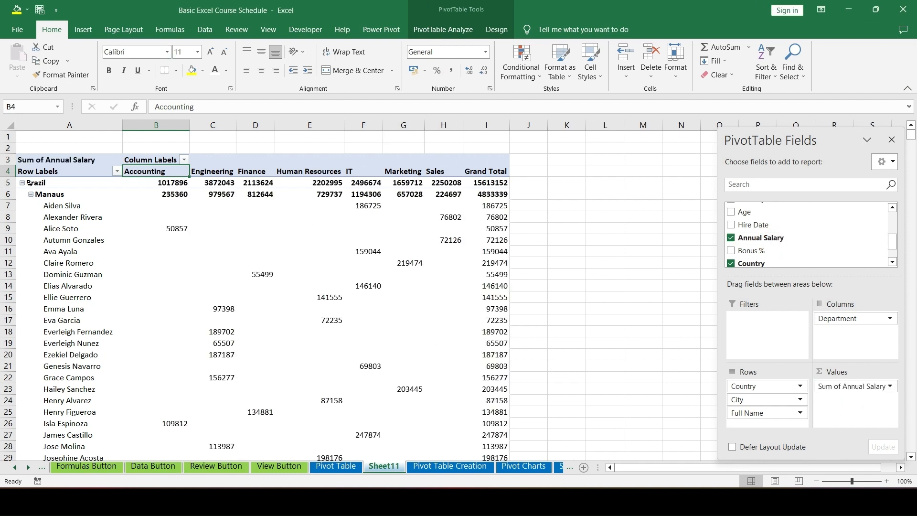
Examine the annual salary sums per department for Brazil, the city of Manaus and the individual employees listed below it
{"action": "left_click", "coordinate": [8, 182]}
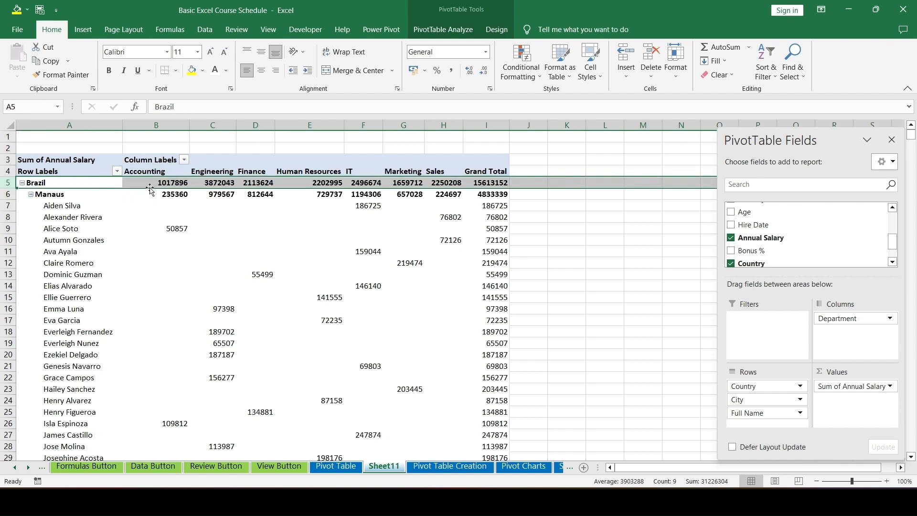
{"action": "mouse_move", "coordinate": [150, 183]}
{"action": "left_click", "coordinate": [172, 194]}
{"action": "mouse_move", "coordinate": [169, 212]}
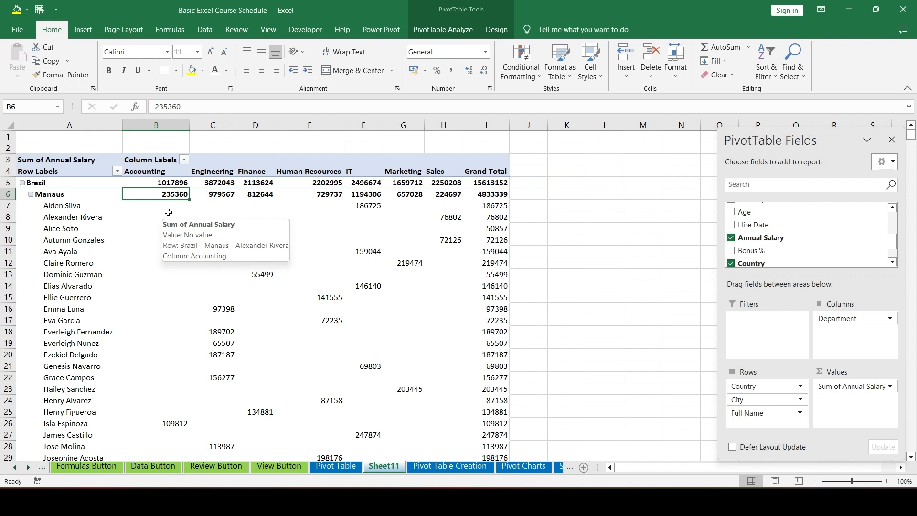
{"action": "scroll", "coordinate": [168, 215], "scroll_direction": "down", "scroll_amount": 5}
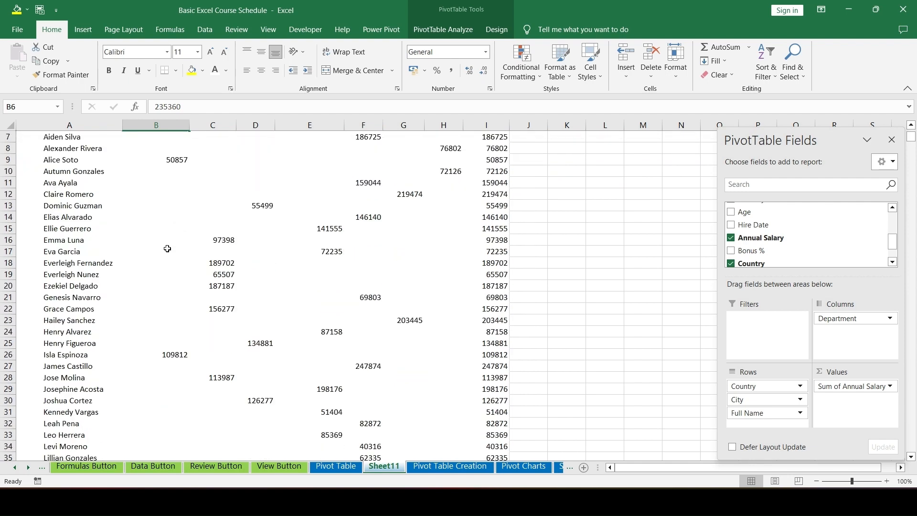
{"action": "scroll", "coordinate": [167, 249], "scroll_direction": "down", "scroll_amount": 3}
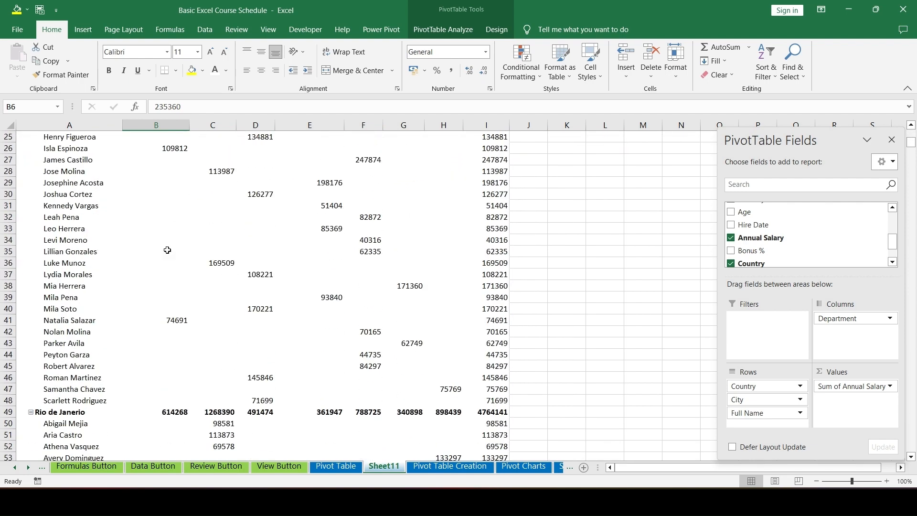
Select the Row Labels header and look through the pivot table's analysis, design and report layout options
{"action": "scroll", "coordinate": [168, 248], "scroll_direction": "up", "scroll_amount": 8}
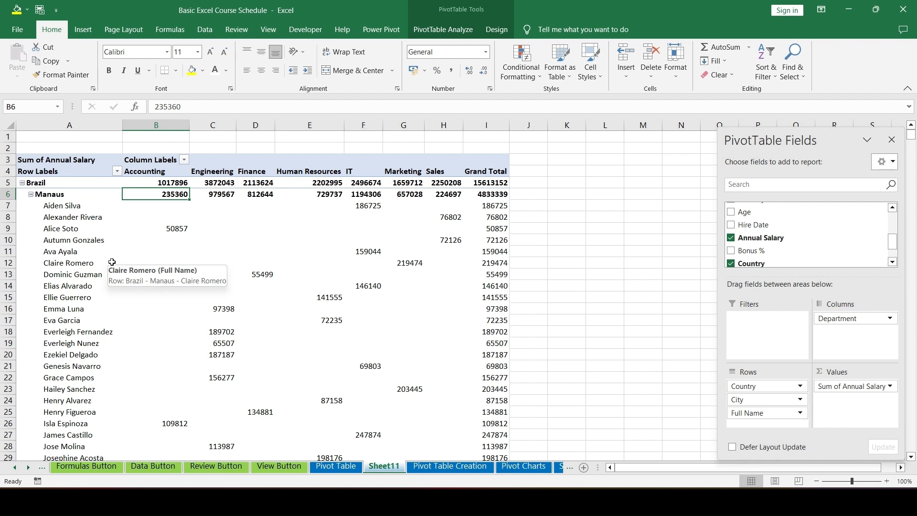
{"action": "left_click", "coordinate": [61, 172]}
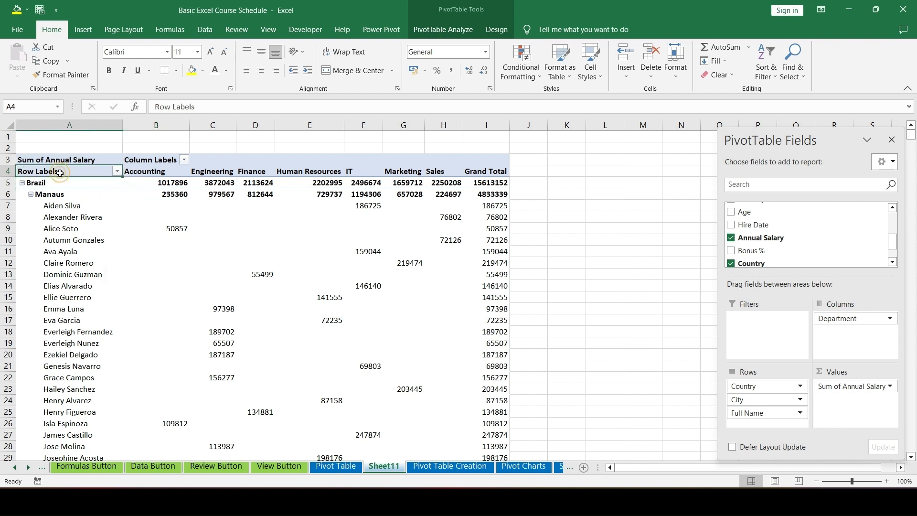
{"action": "left_click", "coordinate": [452, 37]}
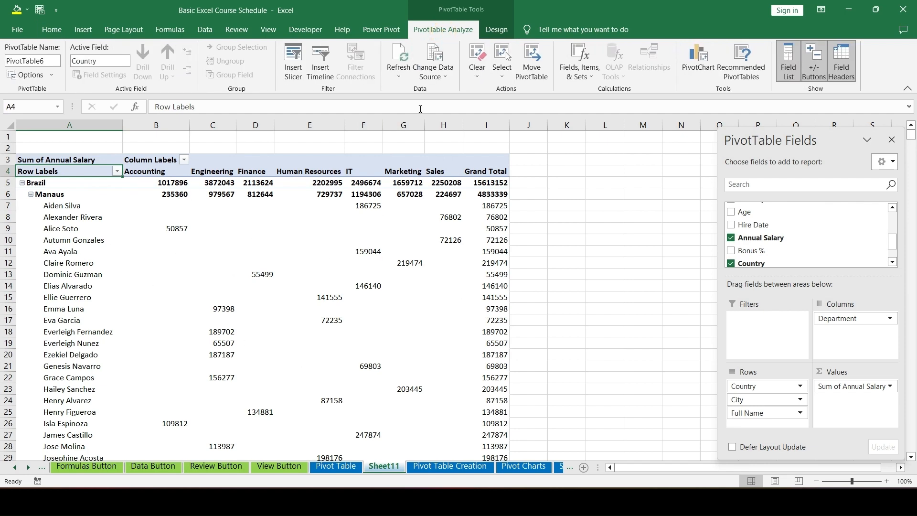
{"action": "left_click", "coordinate": [497, 32]}
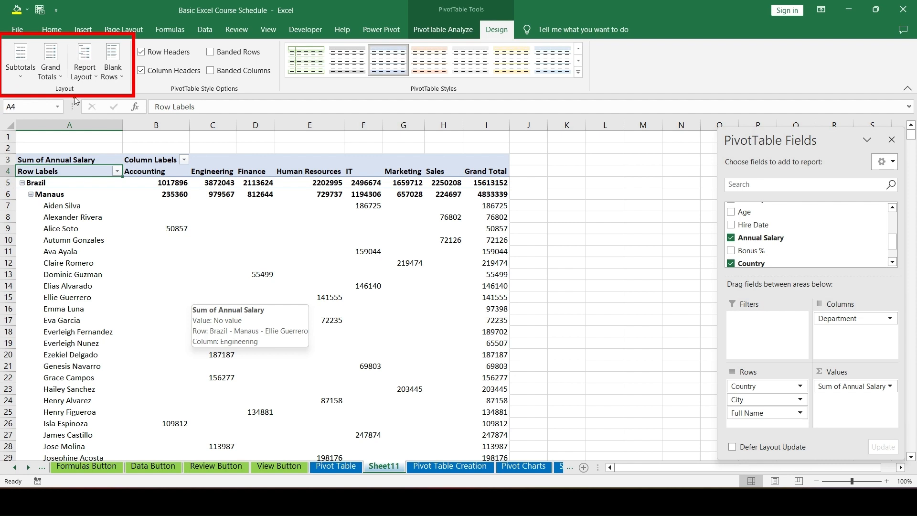
{"action": "left_click", "coordinate": [135, 172]}
{"action": "left_click", "coordinate": [85, 171]}
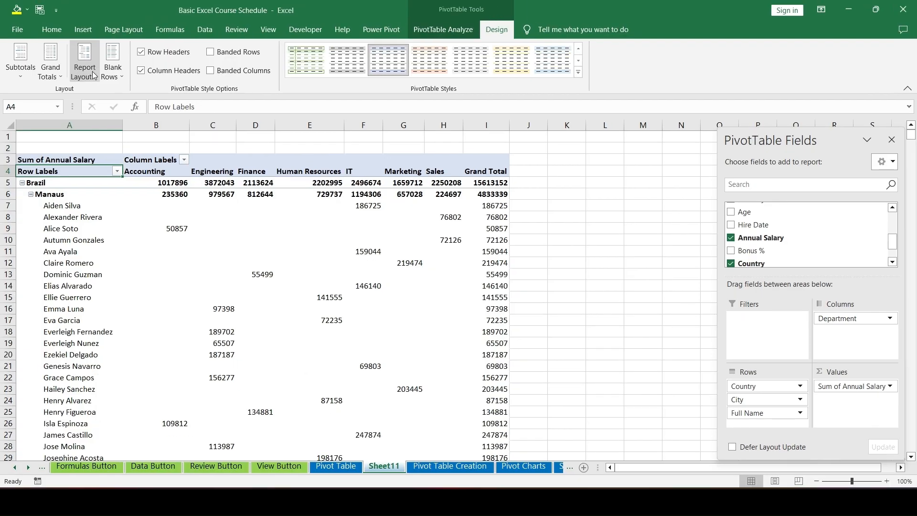
{"action": "left_click", "coordinate": [111, 71]}
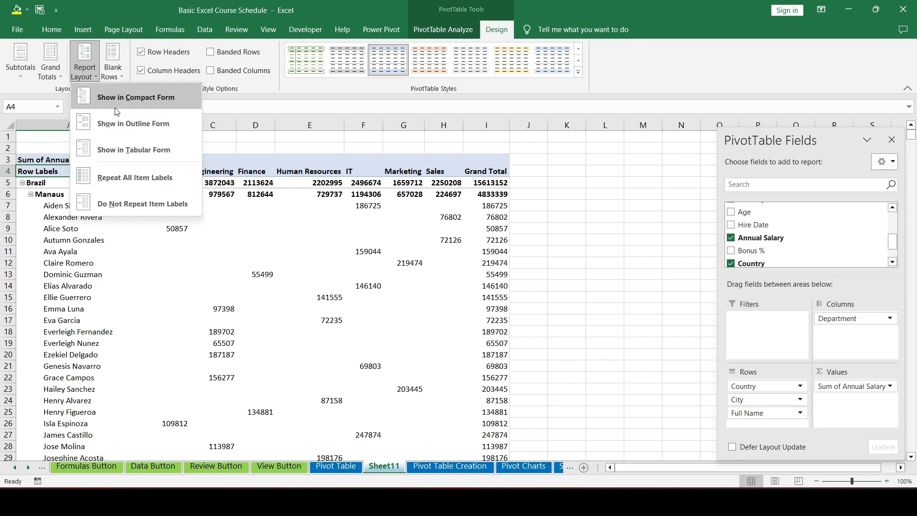
{"action": "left_click", "coordinate": [79, 294]}
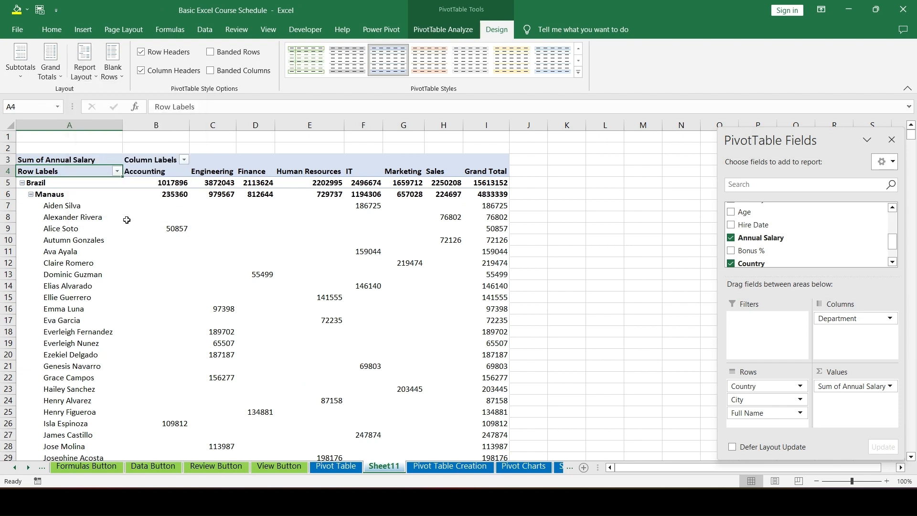
Apply the compact form to the pivot table and switch its report layout to outline form
{"action": "left_click", "coordinate": [85, 71]}
{"action": "left_click", "coordinate": [104, 100]}
{"action": "left_click", "coordinate": [85, 69]}
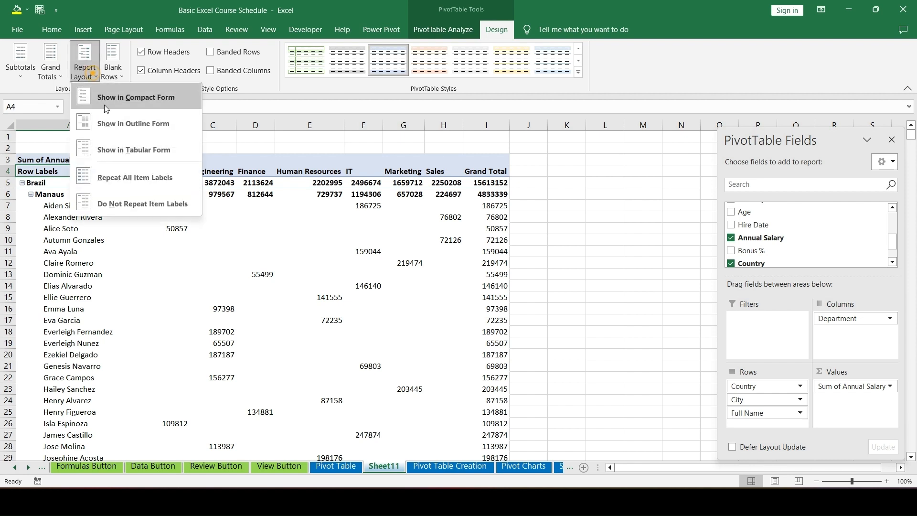
{"action": "left_click", "coordinate": [111, 125]}
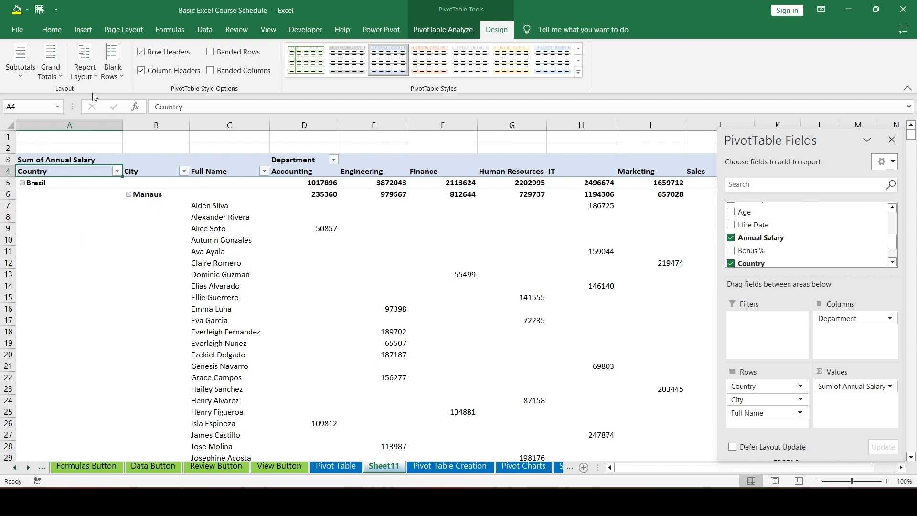
Show the pivot table in tabular form and repeat all item labels for country and city
{"action": "left_click", "coordinate": [86, 80]}
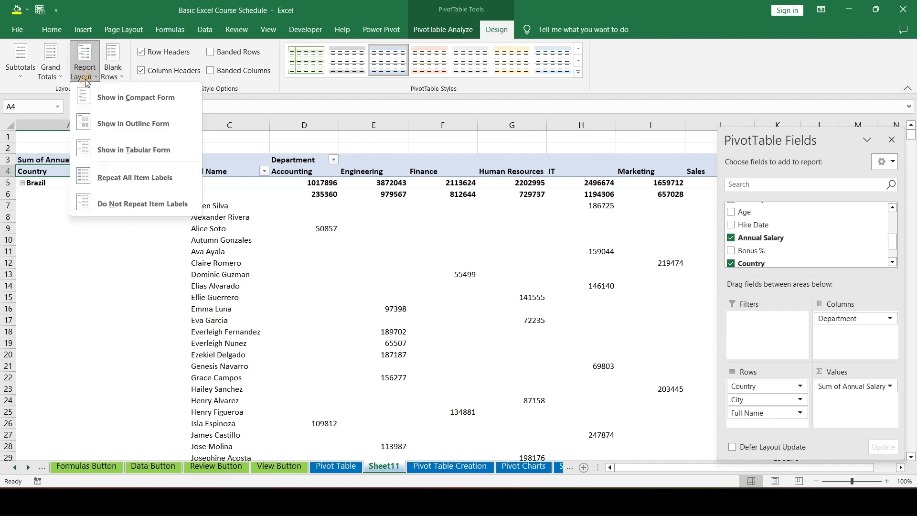
{"action": "left_click", "coordinate": [113, 150]}
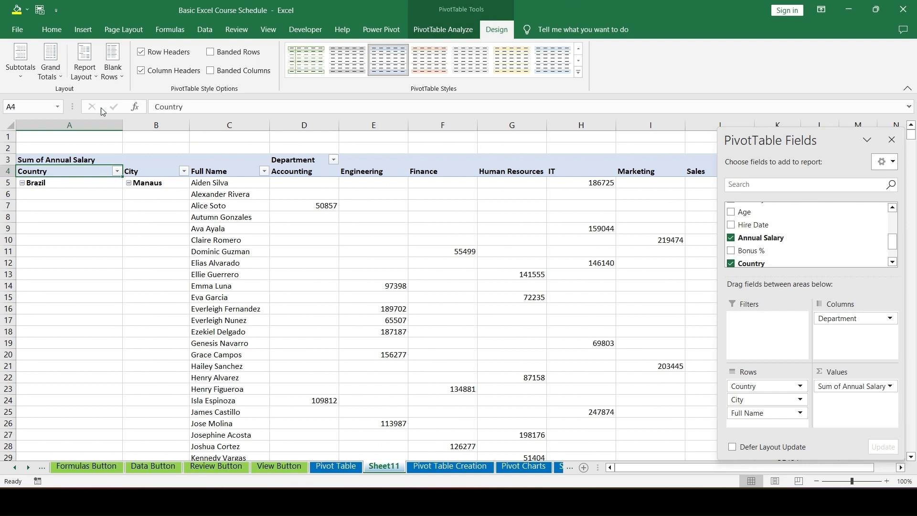
{"action": "left_click", "coordinate": [83, 83]}
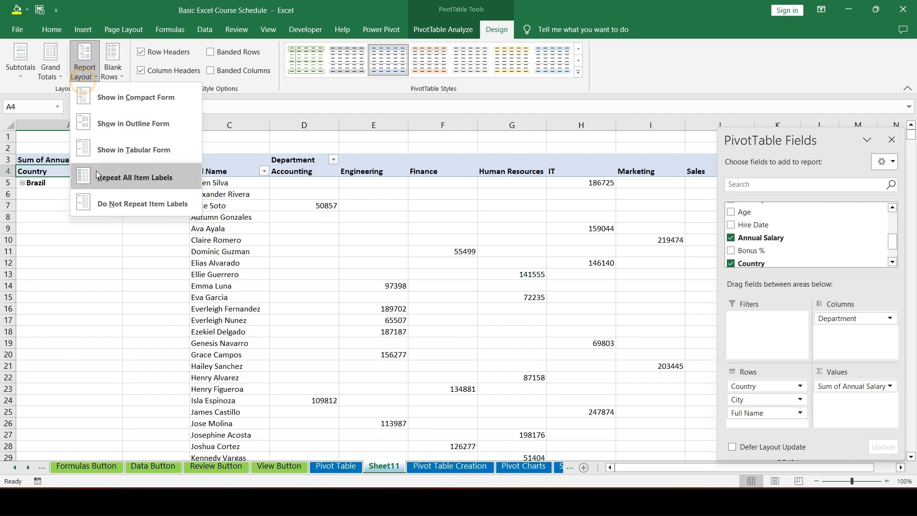
{"action": "left_click", "coordinate": [124, 181]}
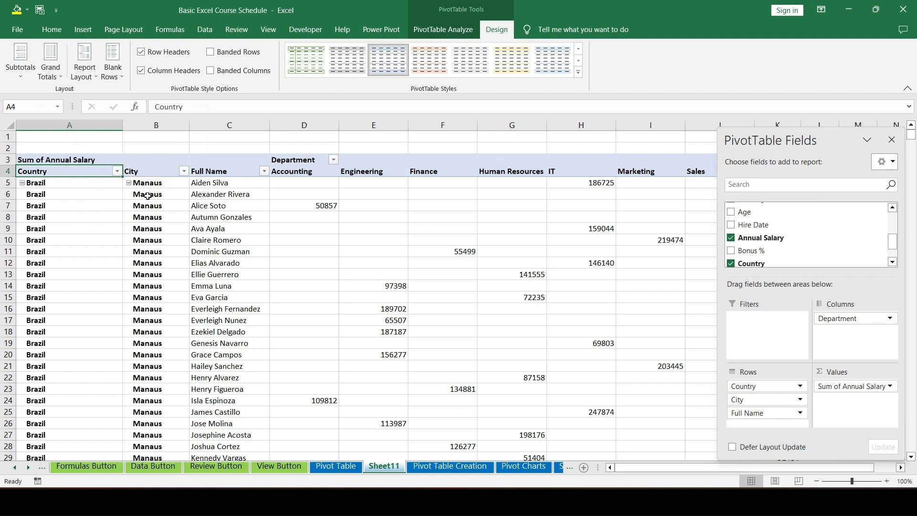
{"action": "scroll", "coordinate": [146, 284], "scroll_direction": "down", "scroll_amount": 11}
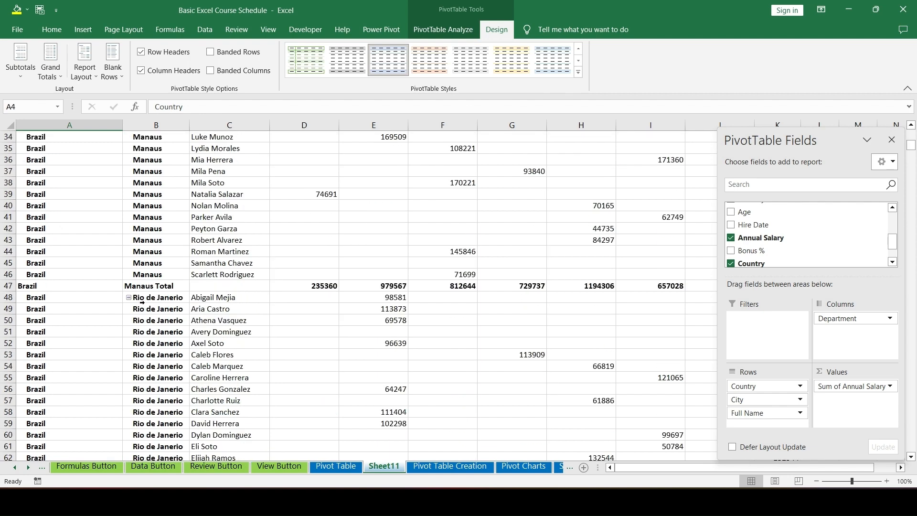
{"action": "scroll", "coordinate": [159, 287], "scroll_direction": "down", "scroll_amount": 10}
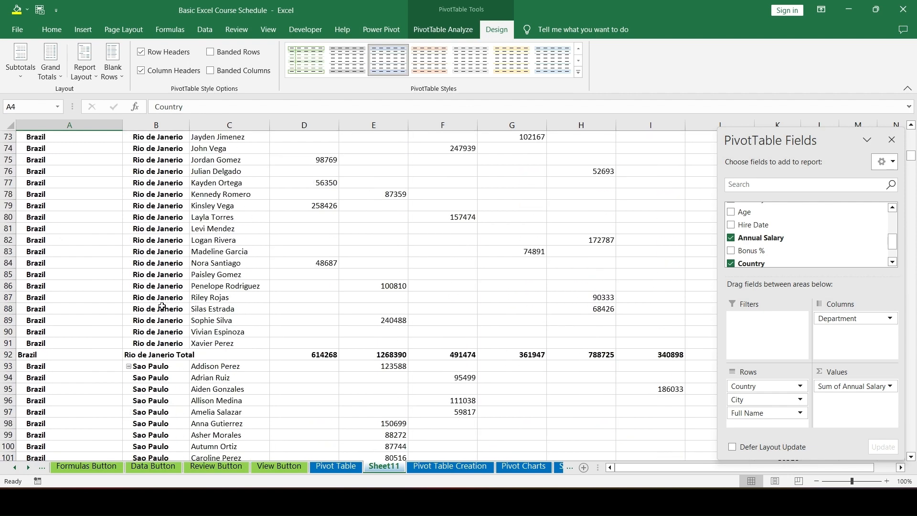
{"action": "scroll", "coordinate": [163, 306], "scroll_direction": "up", "scroll_amount": 20}
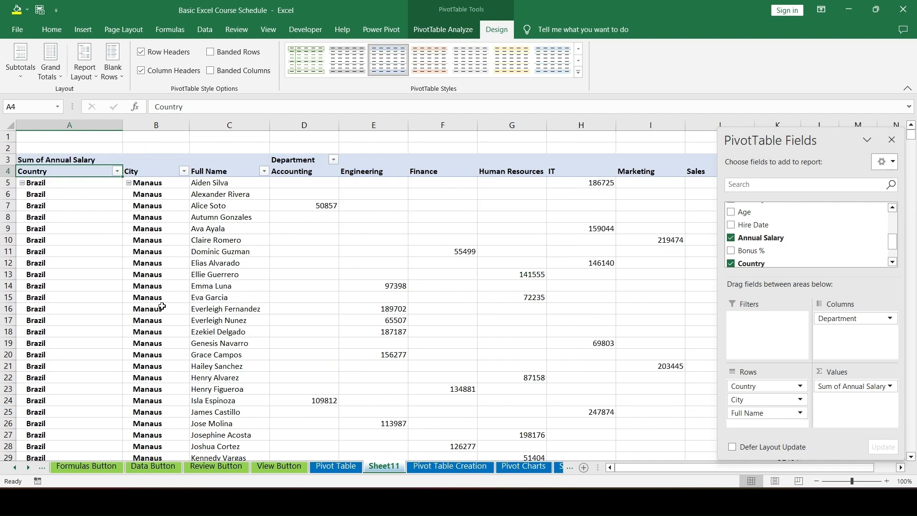
AutoFit the width of all columns on the sheet and select the first Accounting value cell in the pivot table
{"action": "key", "text": "ctrl+a"}
{"action": "key", "text": "alt+o"}
{"action": "key", "text": "c"}
{"action": "key", "text": "a"}
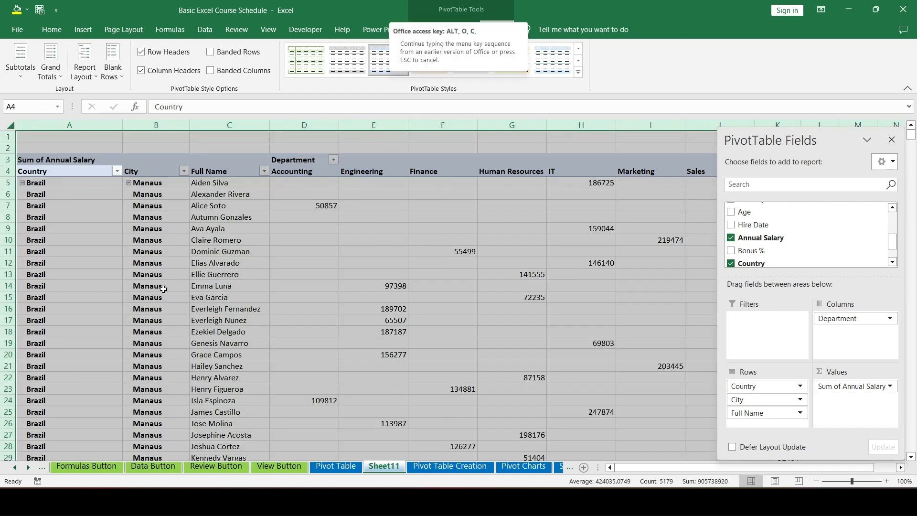
{"action": "key", "text": "Right"}
{"action": "key", "text": "Left"}
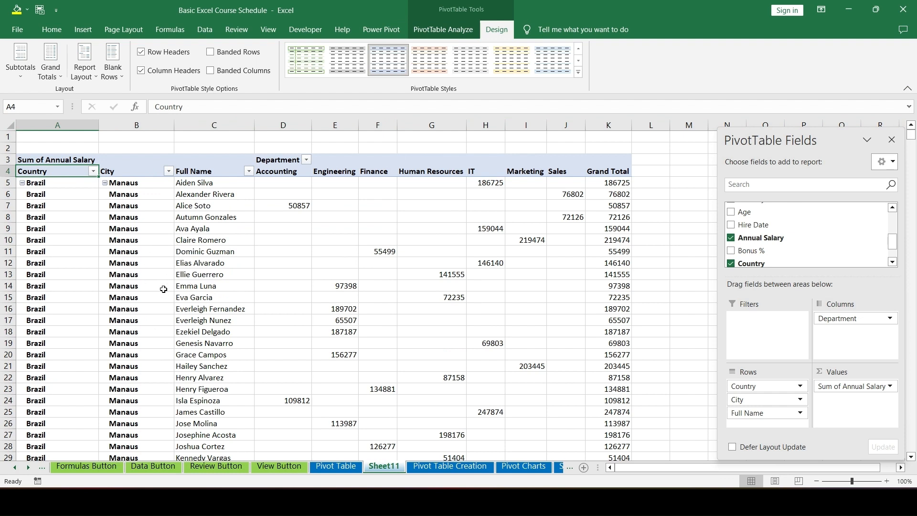
{"action": "key", "text": "ctrl+a"}
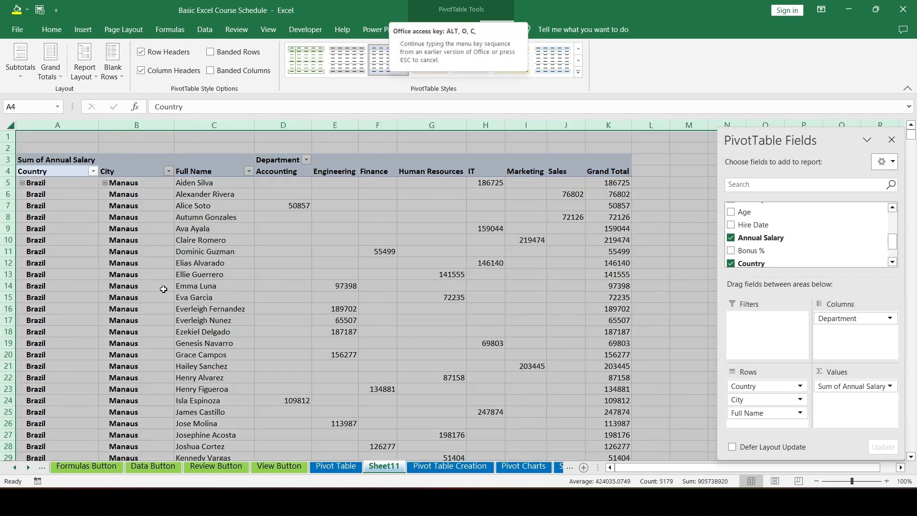
{"action": "left_click", "coordinate": [130, 166]}
{"action": "left_click", "coordinate": [140, 159]}
{"action": "left_click", "coordinate": [137, 144]}
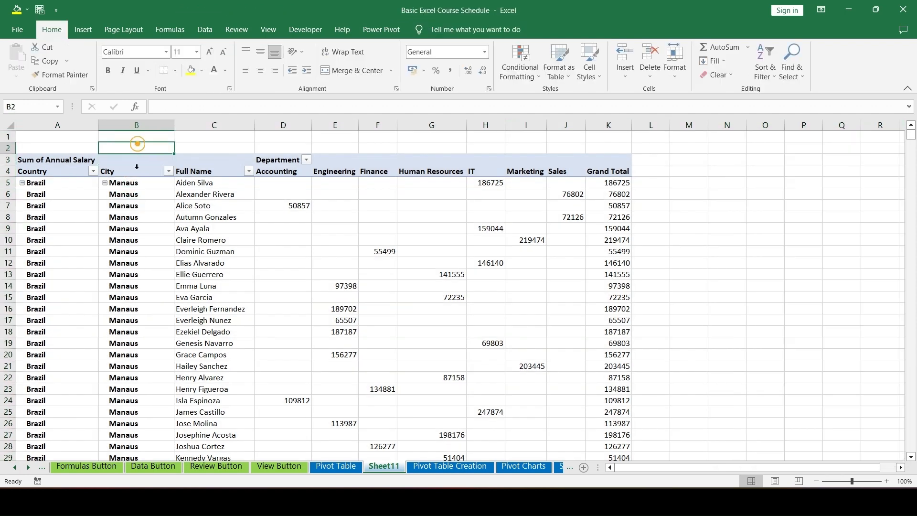
{"action": "left_click", "coordinate": [136, 167]}
{"action": "left_click", "coordinate": [257, 186]}
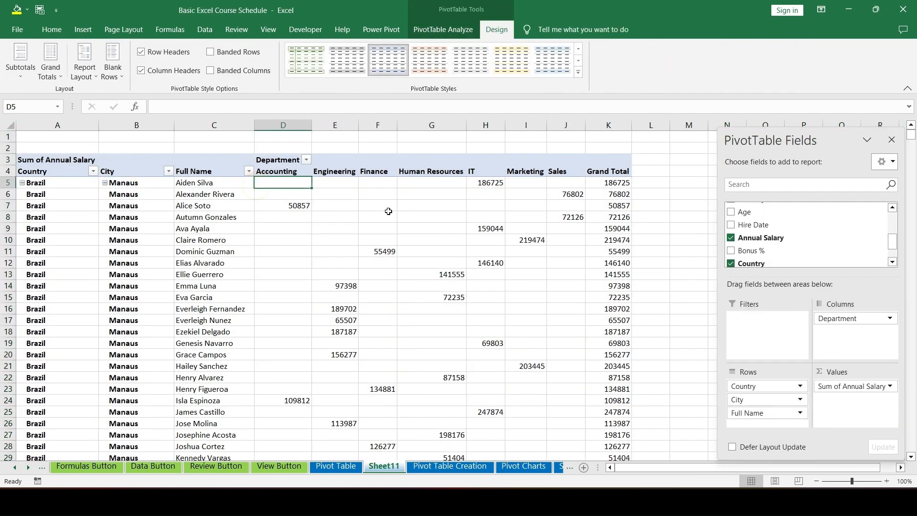
Examine the blank department cells and the city subtotal rows throughout the tabular pivot table
{"action": "scroll", "coordinate": [387, 210], "scroll_direction": "down", "scroll_amount": 3}
{"action": "scroll", "coordinate": [331, 211], "scroll_direction": "up", "scroll_amount": 3}
{"action": "scroll", "coordinate": [345, 238], "scroll_direction": "down", "scroll_amount": 8}
{"action": "scroll", "coordinate": [324, 235], "scroll_direction": "up", "scroll_amount": 8}
{"action": "key", "text": "ctrl+Down"}
{"action": "key", "text": "ctrl+Down"}
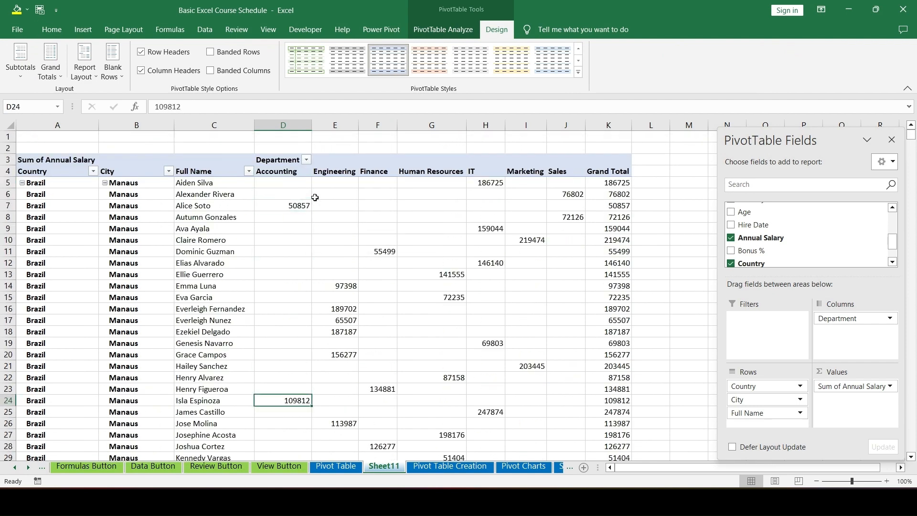
{"action": "scroll", "coordinate": [315, 197], "scroll_direction": "down", "scroll_amount": 6}
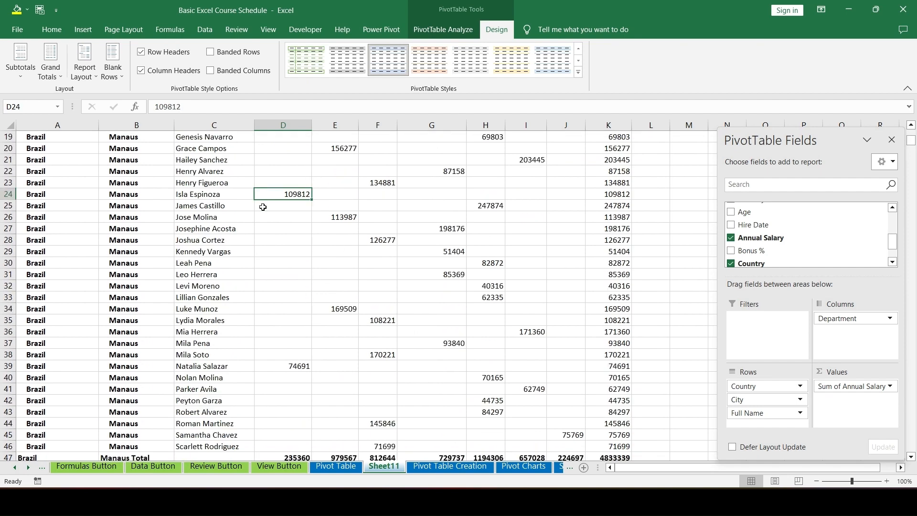
{"action": "scroll", "coordinate": [295, 292], "scroll_direction": "down", "scroll_amount": 8}
{"action": "scroll", "coordinate": [326, 290], "scroll_direction": "up", "scroll_amount": 5}
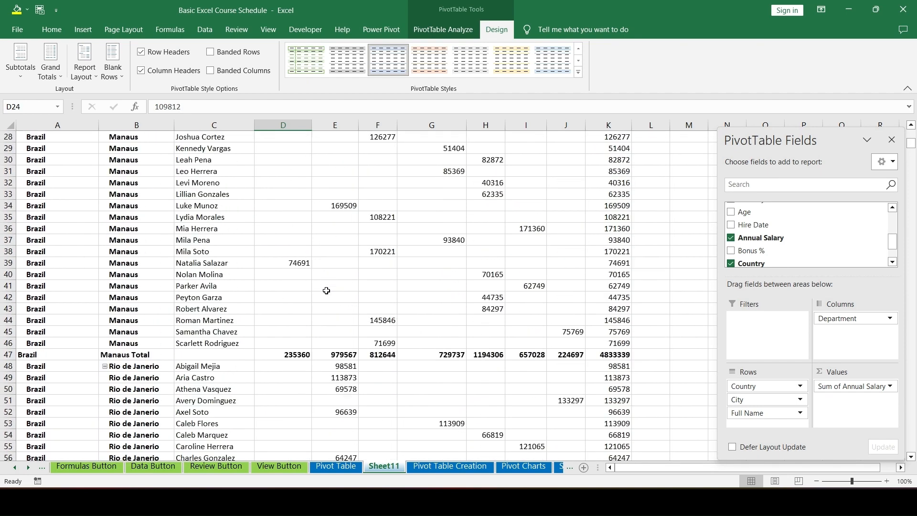
{"action": "scroll", "coordinate": [326, 290], "scroll_direction": "up", "scroll_amount": 9}
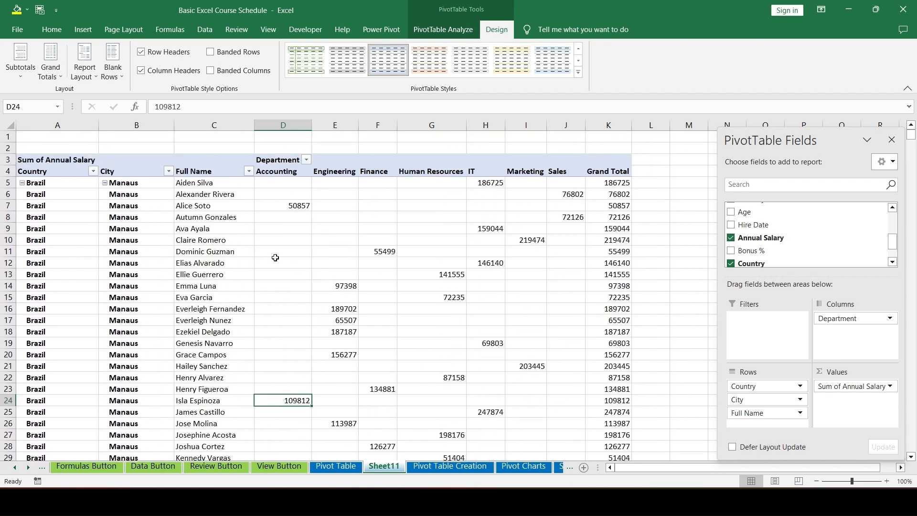
Set the PivotTable options so that empty cells show "No Data"
{"action": "right_click", "coordinate": [275, 217]}
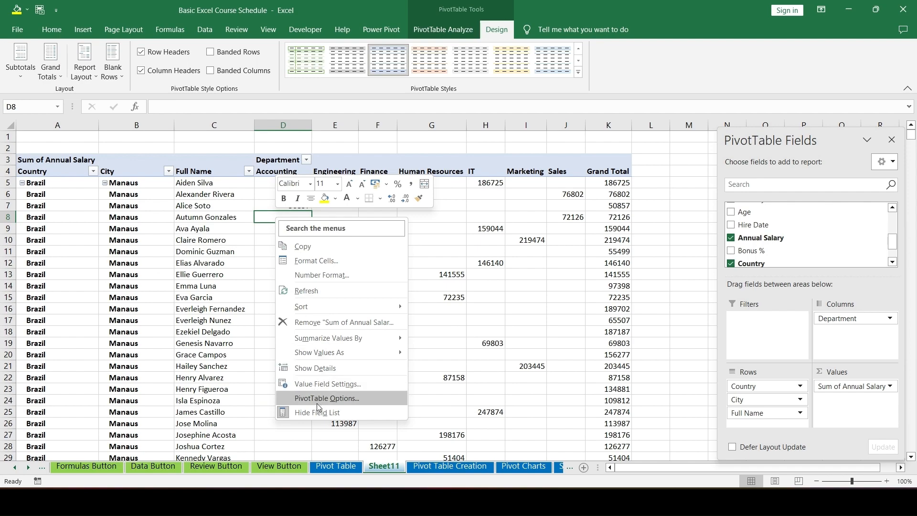
{"action": "key", "text": "Escape"}
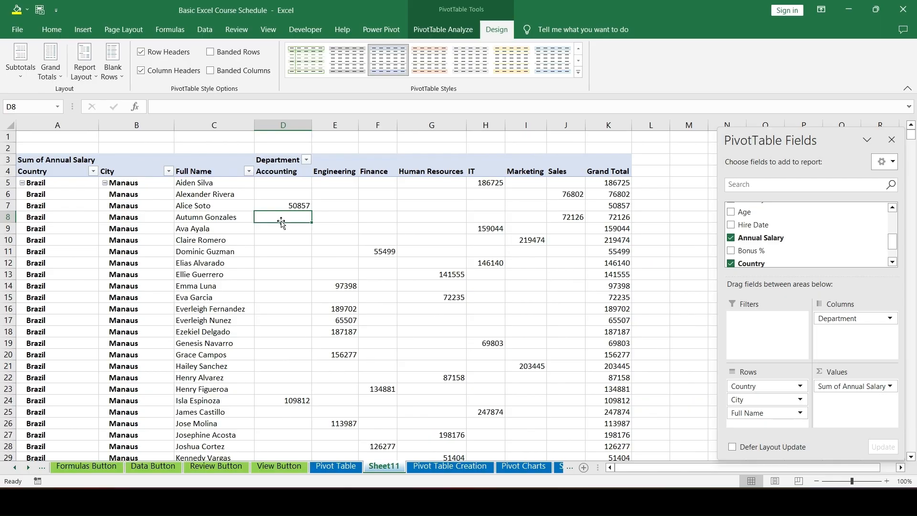
{"action": "right_click", "coordinate": [291, 220]}
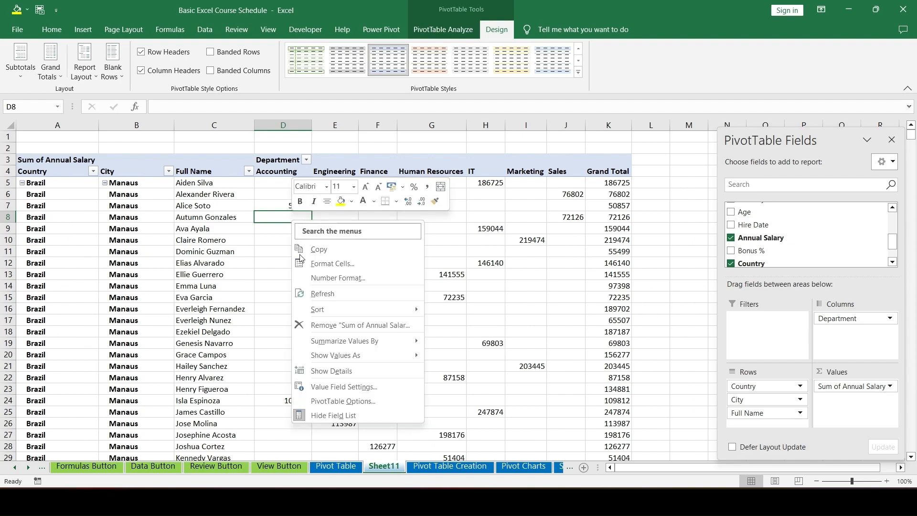
{"action": "left_click", "coordinate": [330, 401]}
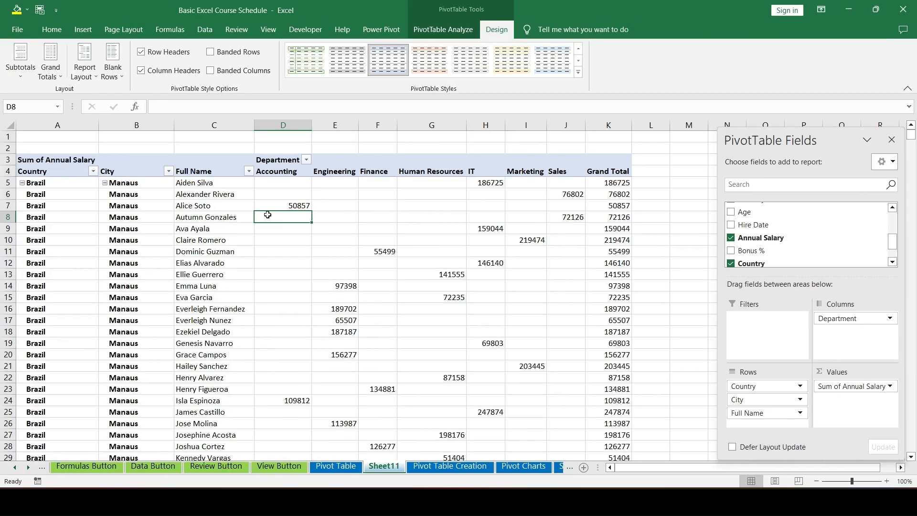
{"action": "right_click", "coordinate": [268, 214]}
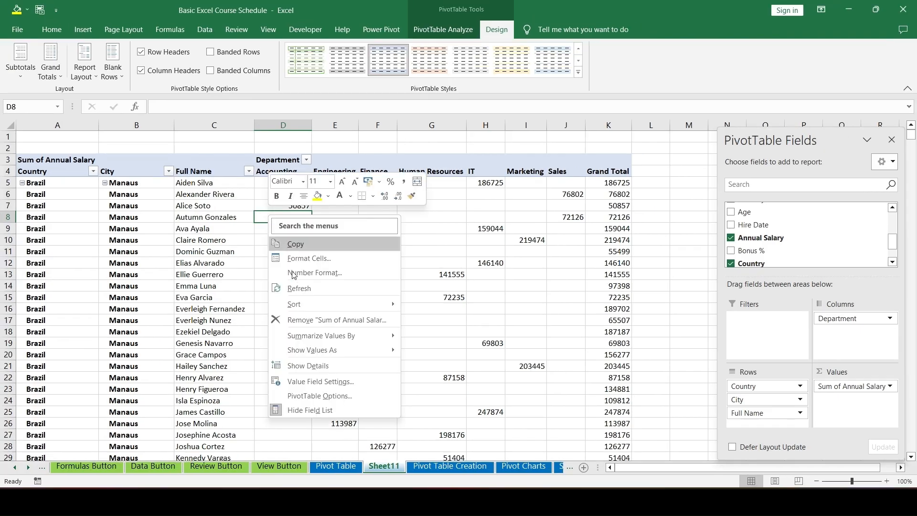
{"action": "left_click", "coordinate": [314, 400]}
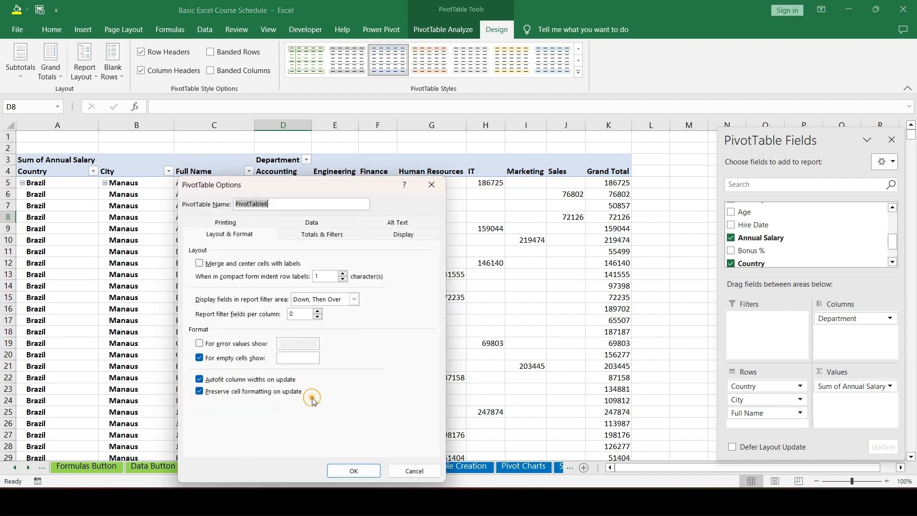
{"action": "left_click_drag", "start_coordinate": [294, 194], "coordinate": [417, 146]}
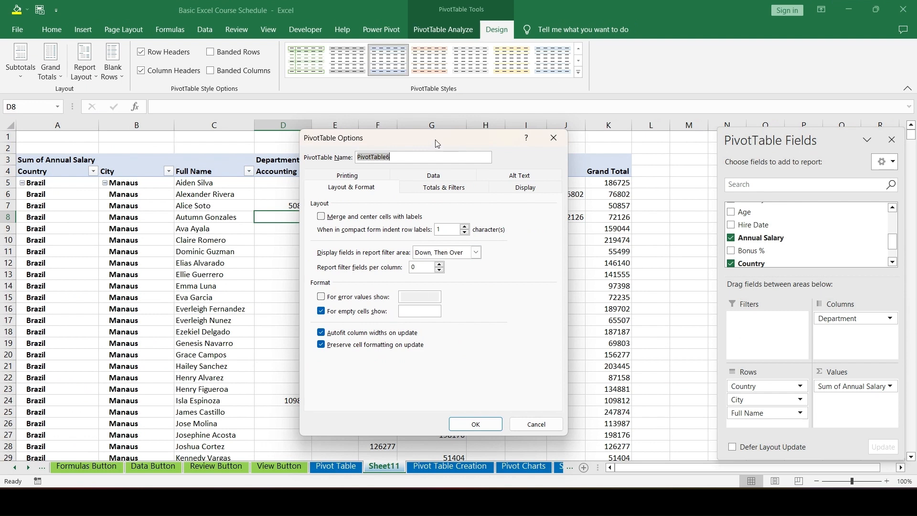
{"action": "left_click_drag", "start_coordinate": [437, 143], "coordinate": [593, 129]}
{"action": "left_click", "coordinate": [564, 298]}
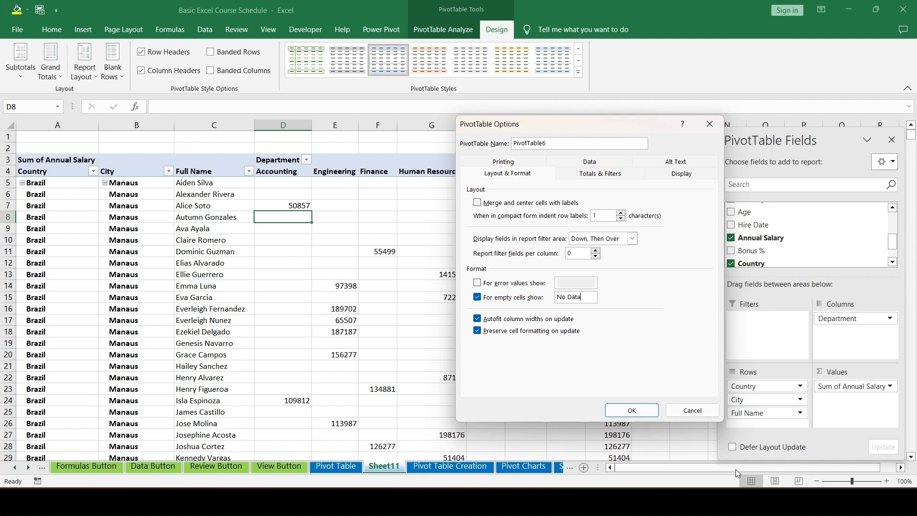
{"action": "left_click", "coordinate": [632, 410]}
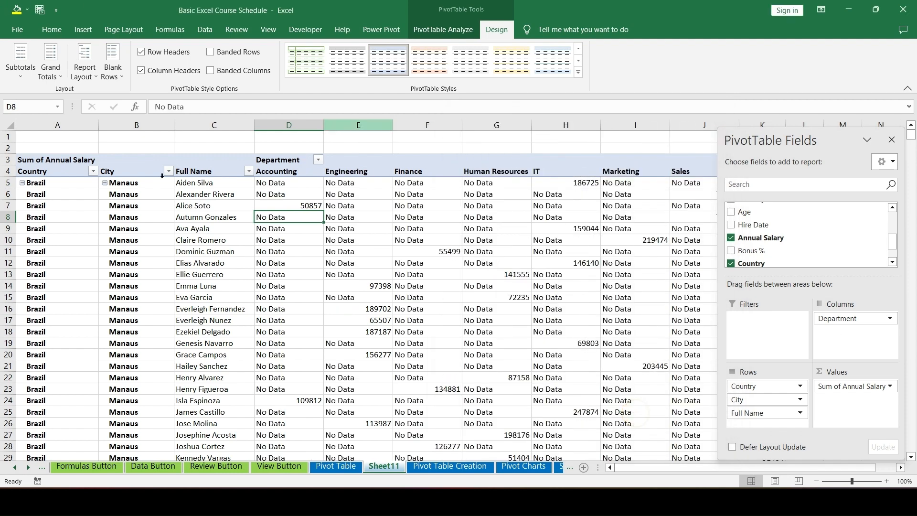
{"action": "scroll", "coordinate": [274, 270], "scroll_direction": "down", "scroll_amount": 4}
{"action": "scroll", "coordinate": [275, 270], "scroll_direction": "up", "scroll_amount": 4}
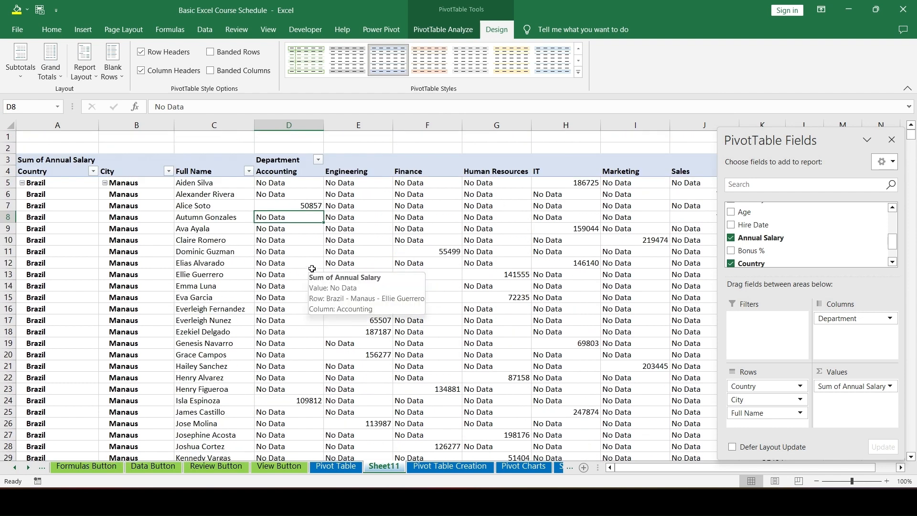
Set the PivotTable options so that empty cells show 0
{"action": "right_click", "coordinate": [296, 218]}
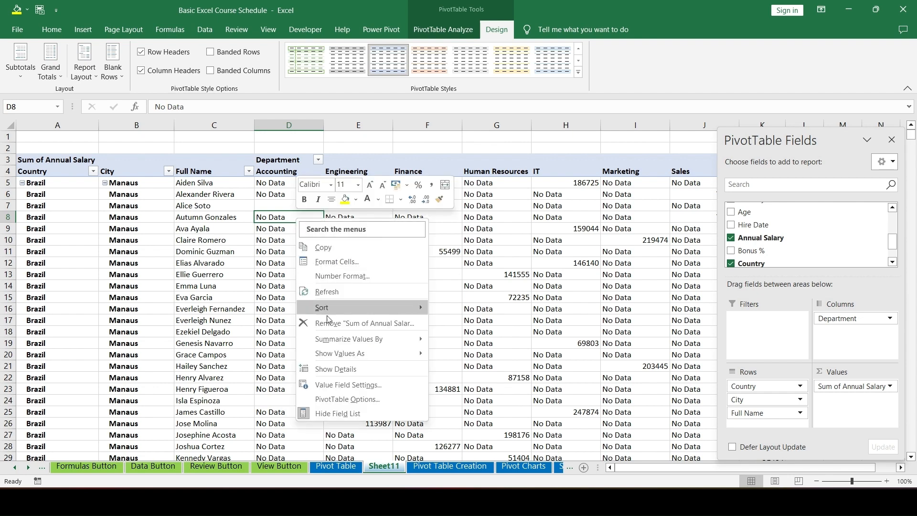
{"action": "left_click", "coordinate": [347, 399]}
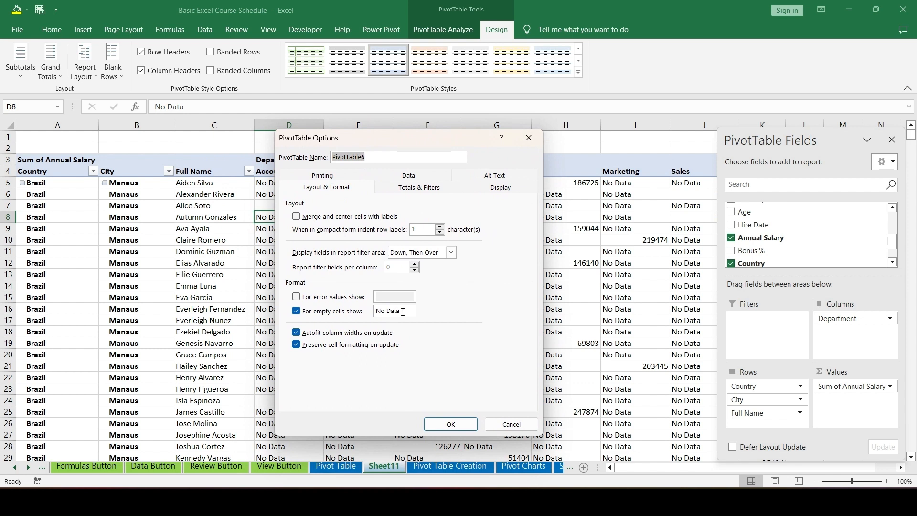
{"action": "left_click_drag", "start_coordinate": [402, 312], "coordinate": [345, 314]}
{"action": "type", "text": "0"}
{"action": "key", "text": "Return"}
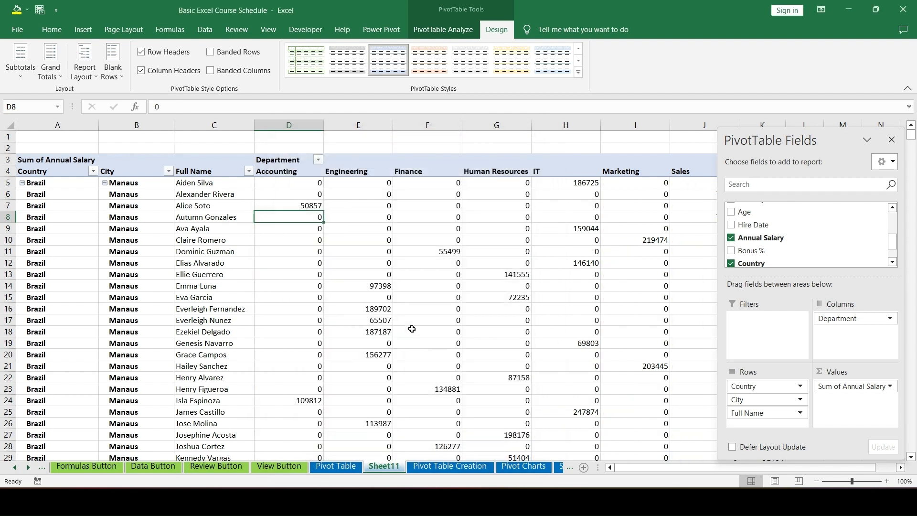
Try comma number formatting on all value cells from the first Accounting cell through the grand total, and undo it
{"action": "key", "text": "Up"}
{"action": "key", "text": "Up"}
{"action": "key", "text": "Up"}
{"action": "key", "text": "ctrl+shift+Right"}
{"action": "key", "text": "ctrl+shift+Down"}
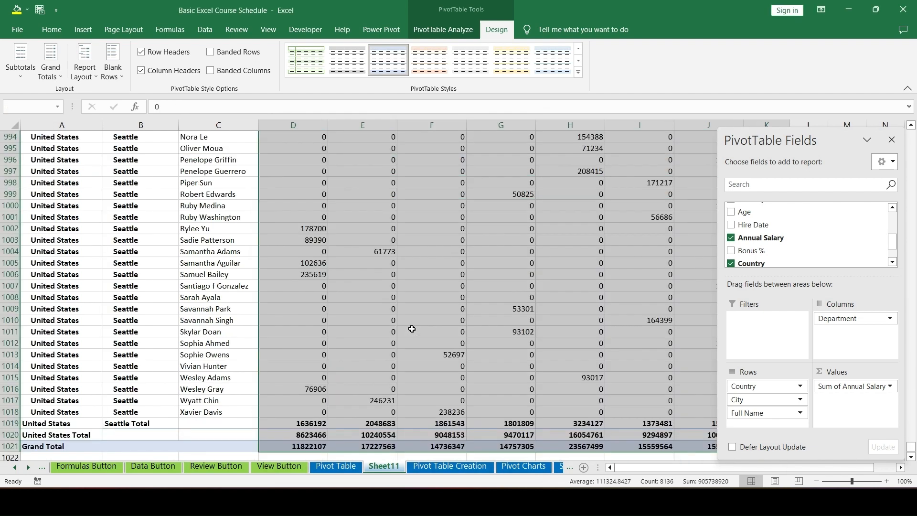
{"action": "key", "text": "alt+h"}
{"action": "key", "text": "k"}
{"action": "key", "text": "Up"}
{"action": "key", "text": "Down"}
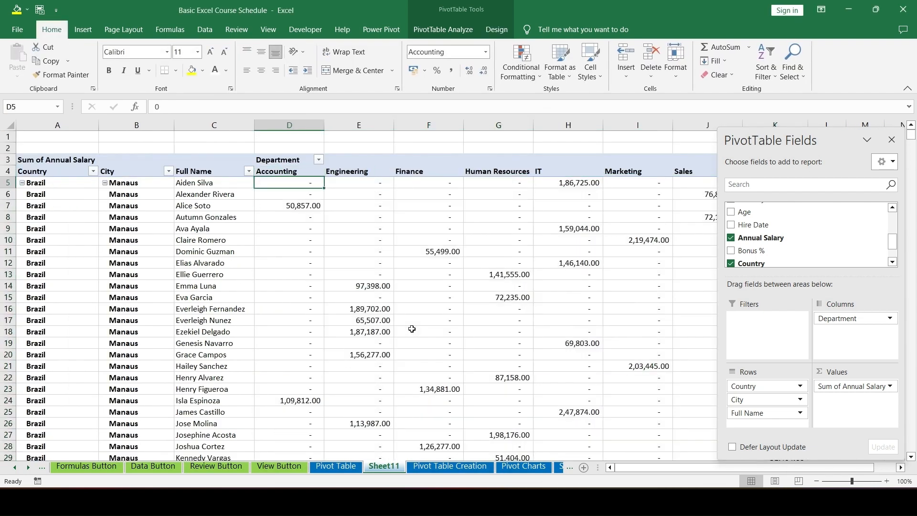
{"action": "key", "text": "ctrl+z"}
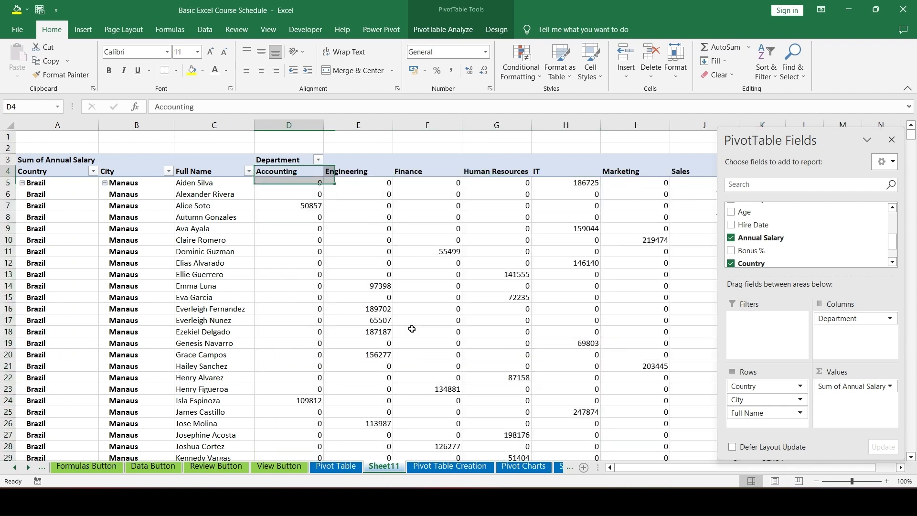
Apply the Comma Style number format to all department and grand total values in the pivot table
{"action": "key", "text": "ctrl+shift+Right"}
{"action": "key", "text": "ctrl+shift+Down"}
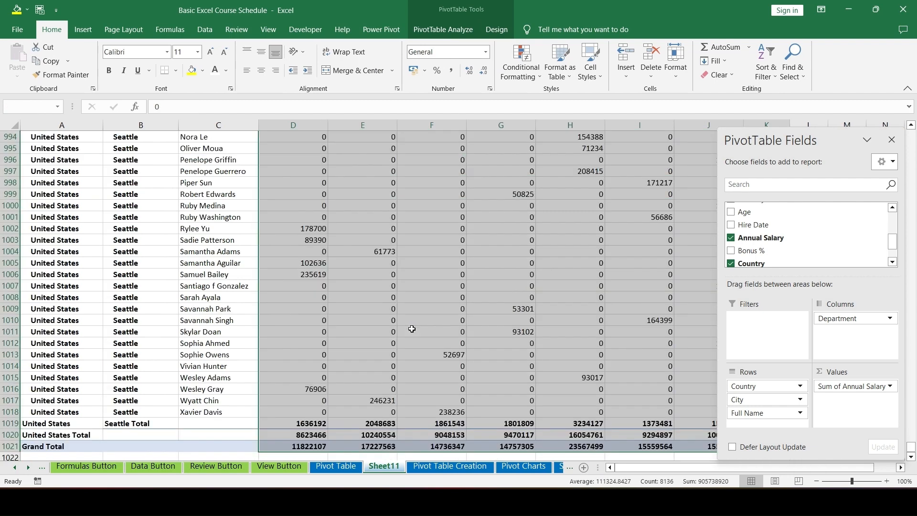
{"action": "left_click", "coordinate": [451, 70]}
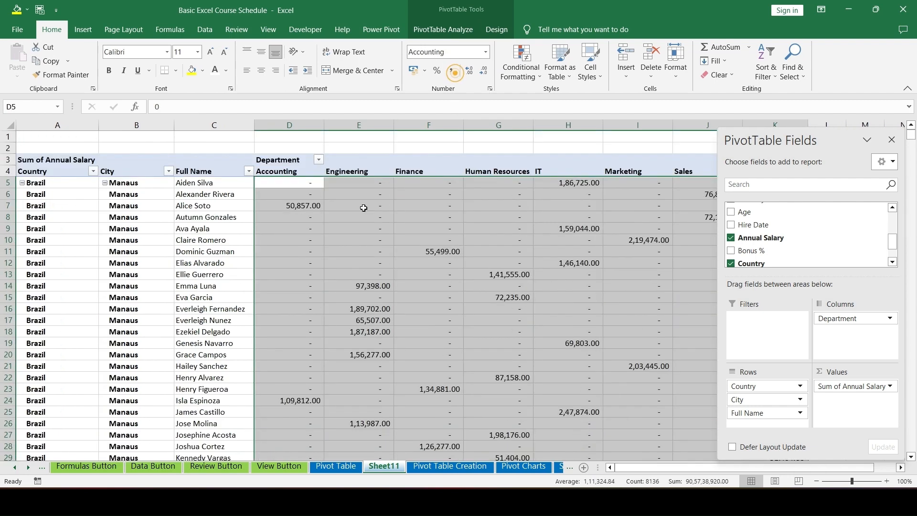
{"action": "left_click", "coordinate": [295, 181]}
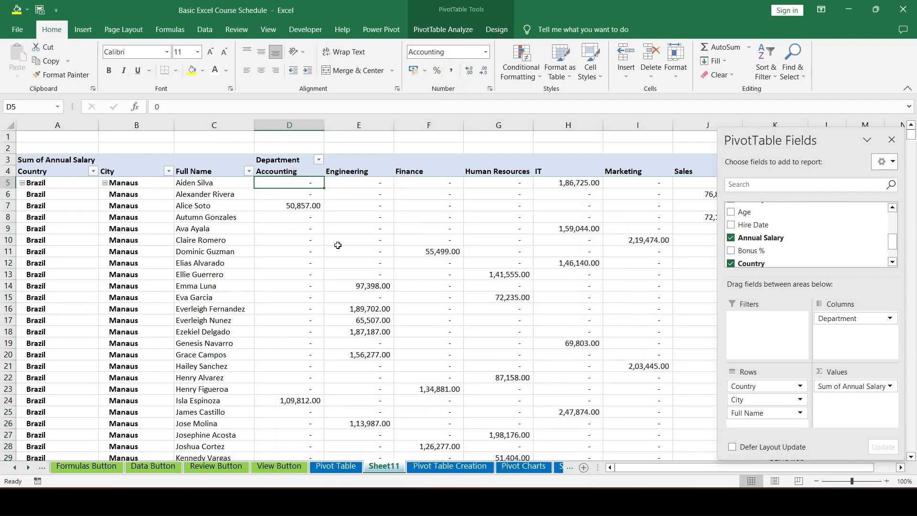
Check the formatted values in the first rows and close the PivotTable Fields list
{"action": "scroll", "coordinate": [312, 257], "scroll_direction": "down", "scroll_amount": 2}
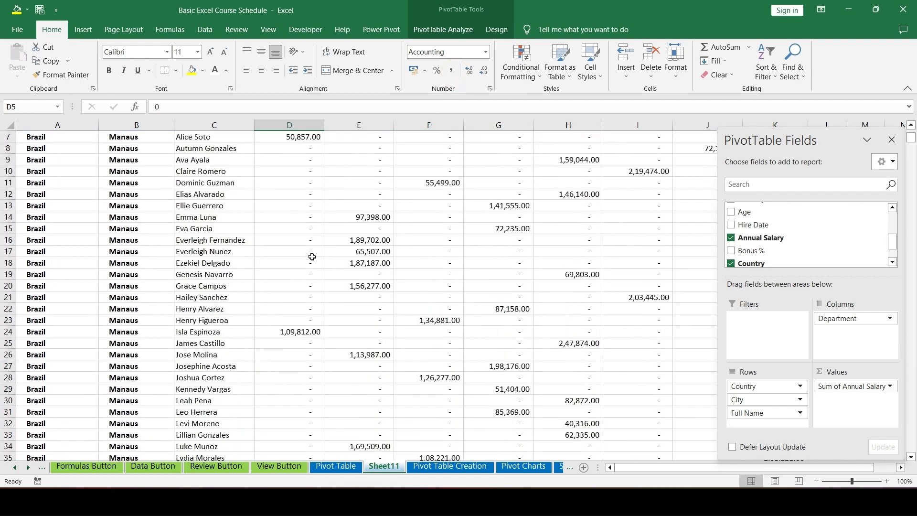
{"action": "scroll", "coordinate": [312, 257], "scroll_direction": "up", "scroll_amount": 2}
{"action": "left_click", "coordinate": [892, 140]}
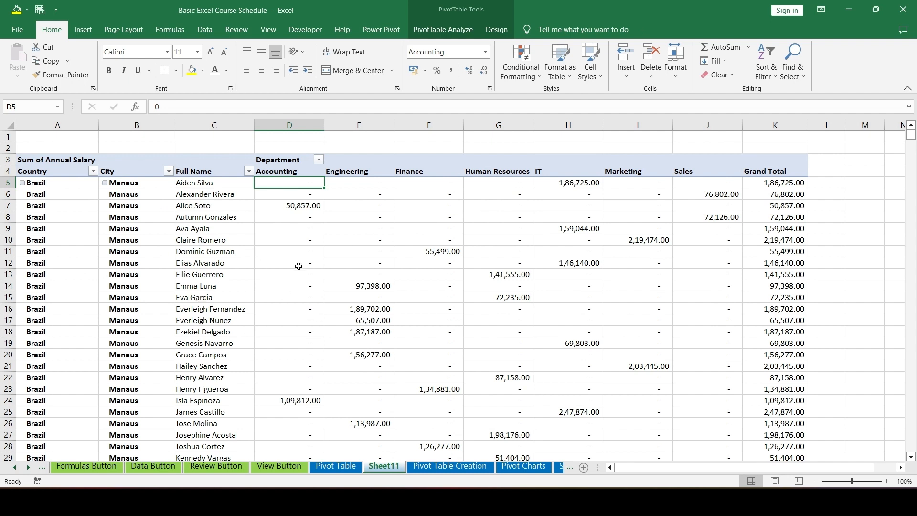
{"action": "mouse_move", "coordinate": [298, 266]}
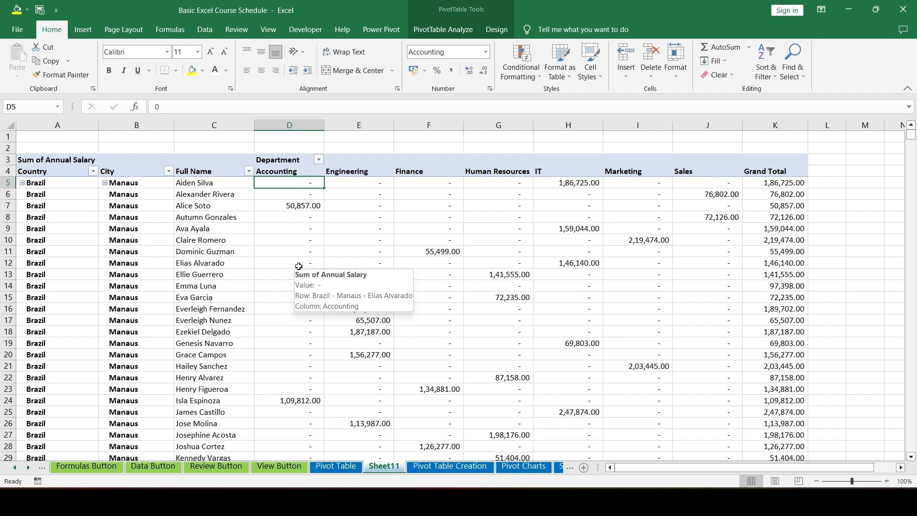
Insert a blank line after each item in the pivot table
{"action": "left_click", "coordinate": [442, 30]}
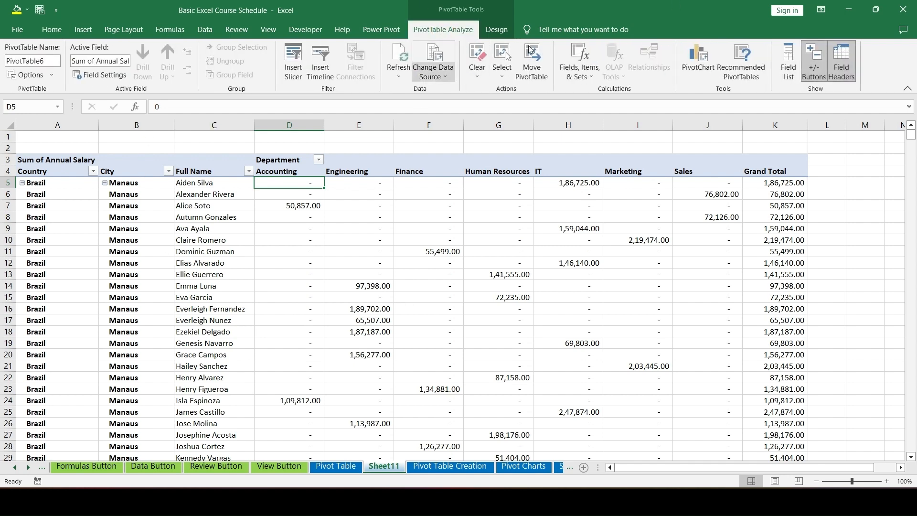
{"action": "left_click", "coordinate": [496, 30]}
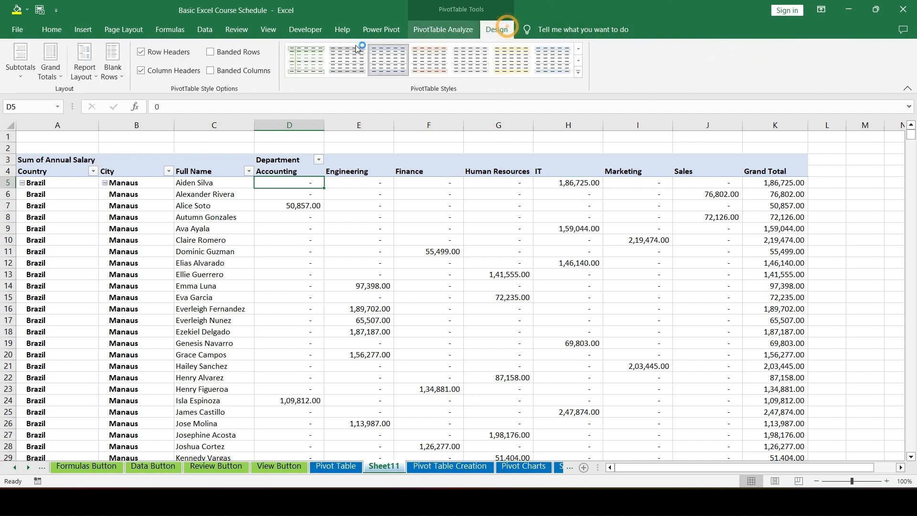
{"action": "left_click", "coordinate": [89, 81]}
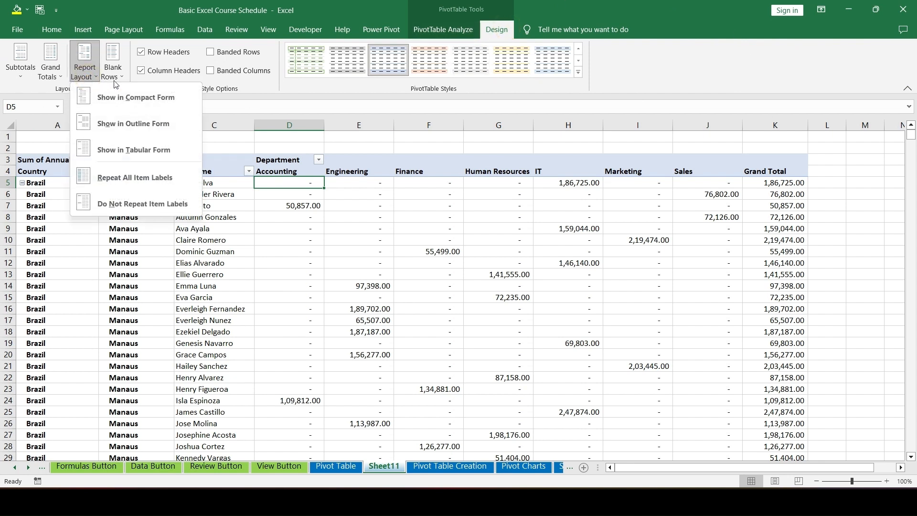
{"action": "left_click", "coordinate": [115, 77]}
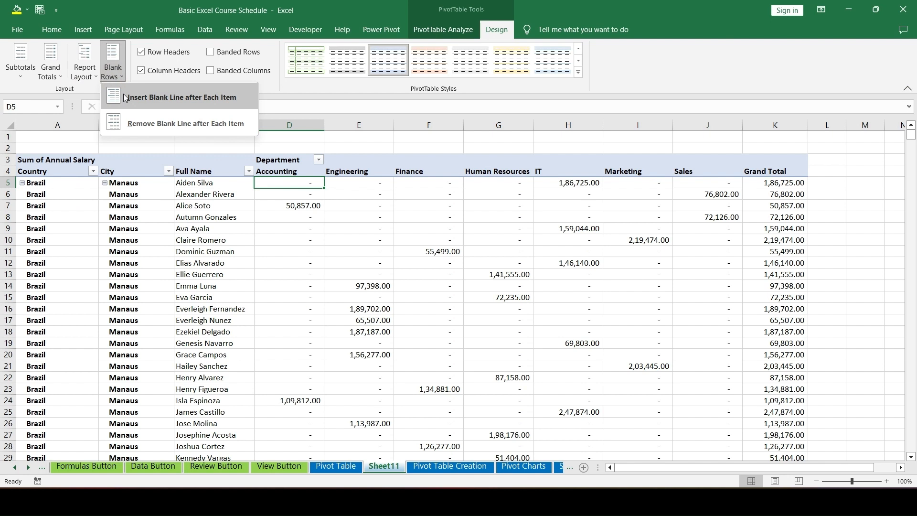
{"action": "left_click", "coordinate": [168, 201]}
{"action": "left_click", "coordinate": [187, 193]}
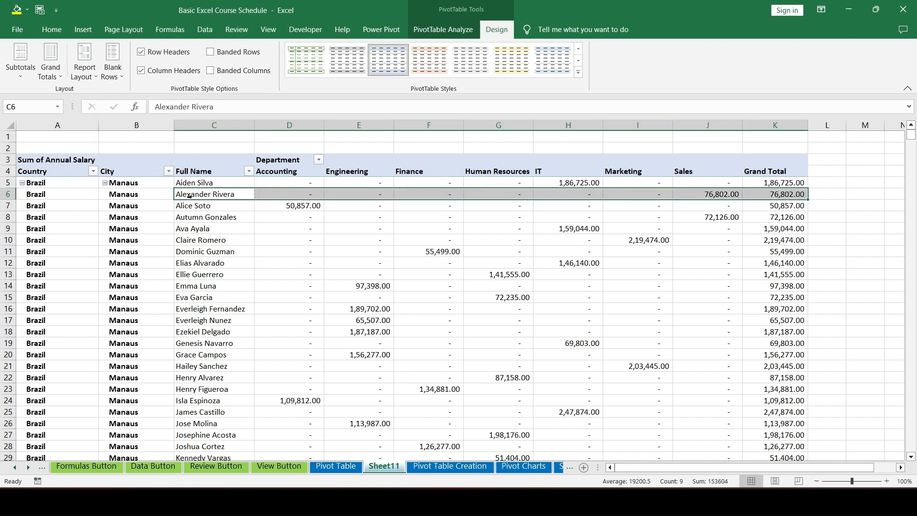
{"action": "left_click", "coordinate": [191, 218]}
{"action": "left_click", "coordinate": [193, 182]}
{"action": "left_click", "coordinate": [194, 184]}
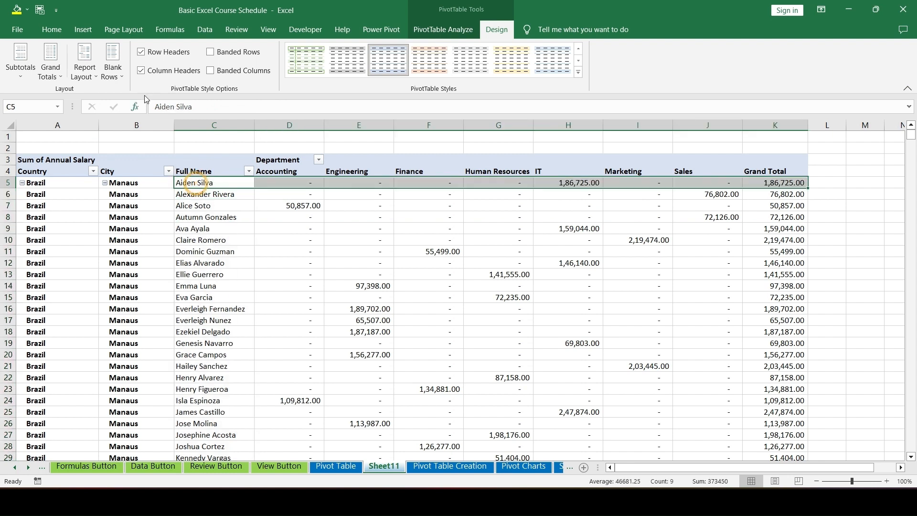
{"action": "left_click", "coordinate": [114, 77]}
{"action": "left_click", "coordinate": [121, 100]}
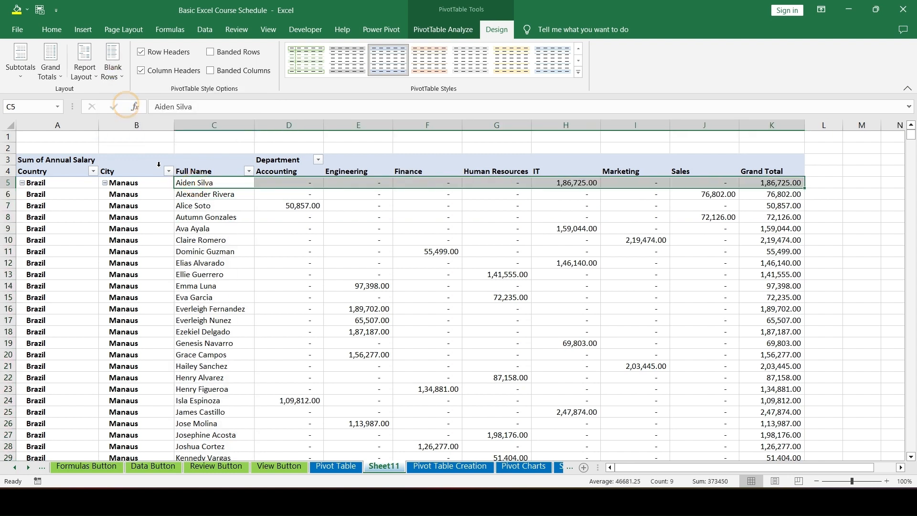
Remove the blank line after each item and select the City header cell
{"action": "left_click", "coordinate": [107, 81]}
{"action": "left_click", "coordinate": [124, 117]}
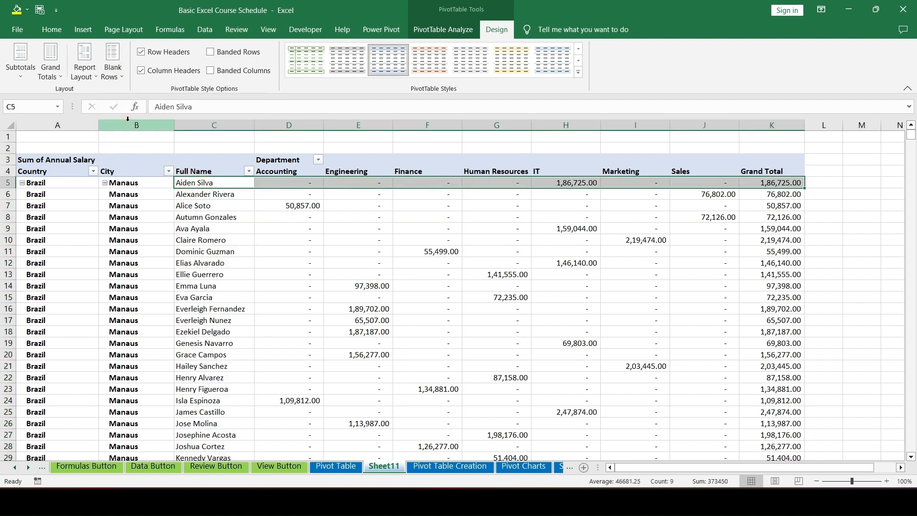
{"action": "left_click", "coordinate": [188, 204]}
{"action": "left_click", "coordinate": [153, 174]}
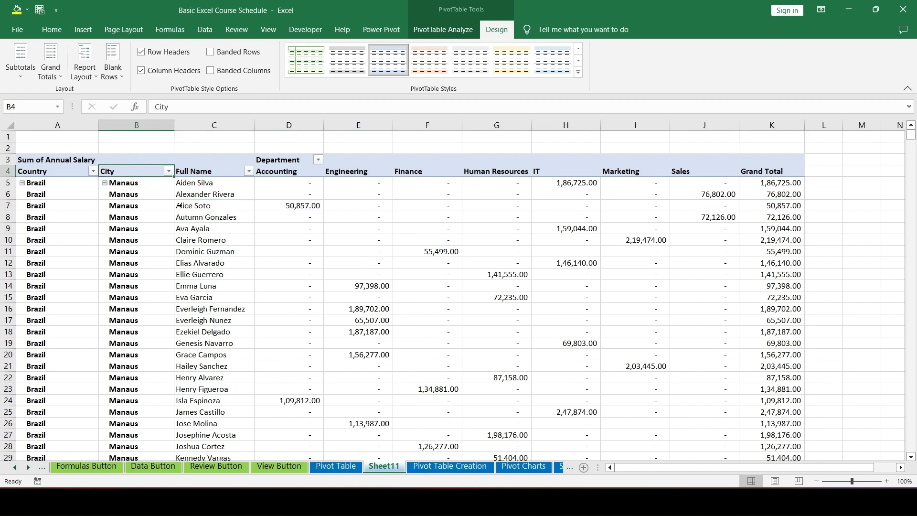
Turn grand totals off for rows and columns, and check the column beside Sales
{"action": "left_click", "coordinate": [110, 78]}
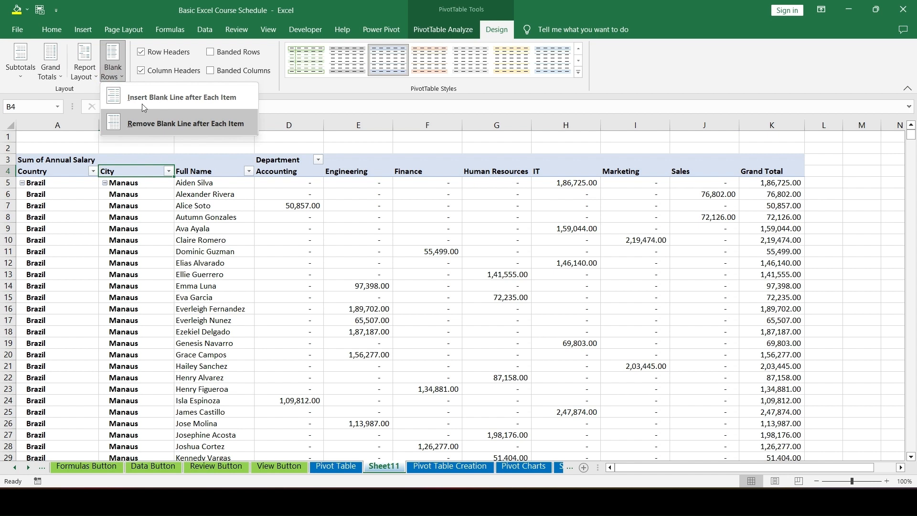
{"action": "left_click", "coordinate": [53, 79]}
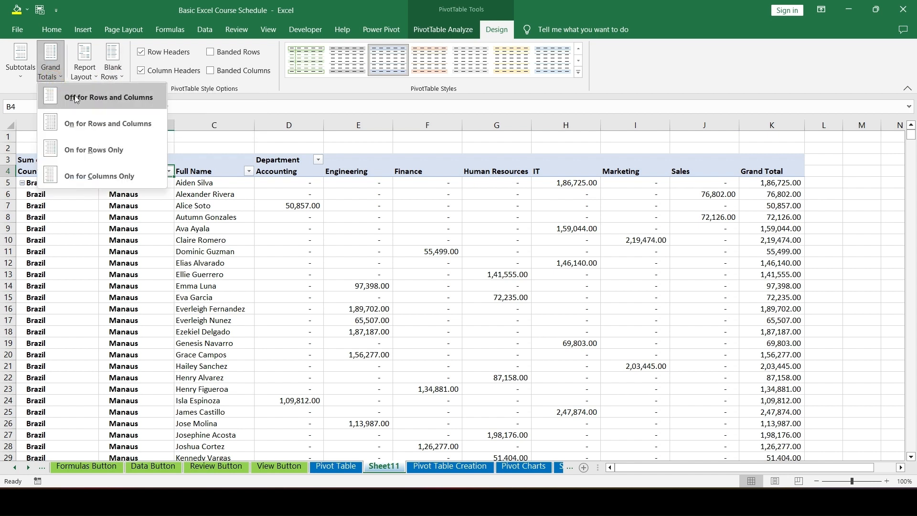
{"action": "left_click", "coordinate": [113, 102]}
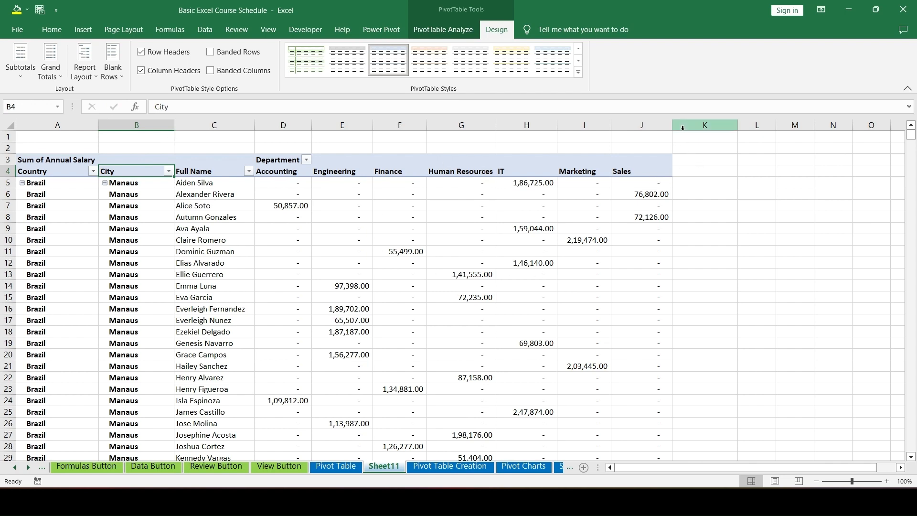
{"action": "left_click", "coordinate": [704, 126]}
{"action": "left_click", "coordinate": [604, 261]}
{"action": "left_click", "coordinate": [651, 260]}
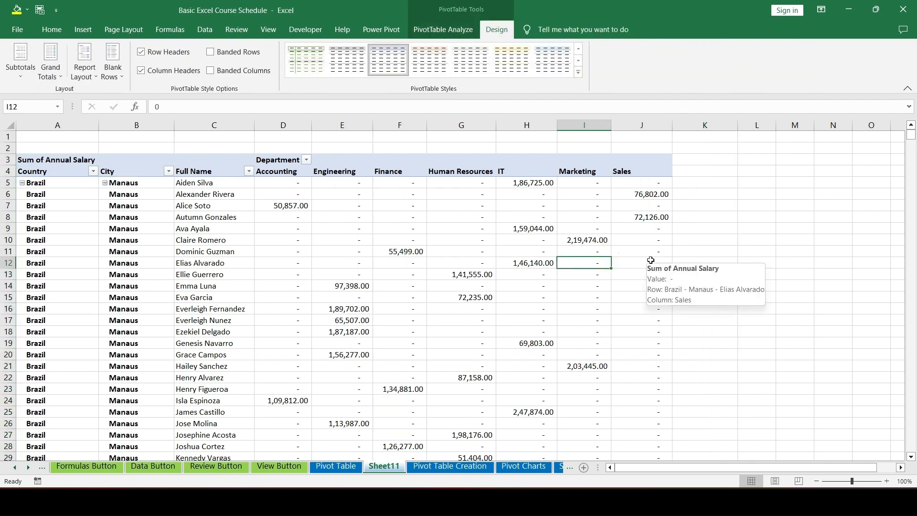
Examine the last rows of the pivot table for country totals and a grand total, and return to the Sales header
{"action": "key", "text": "ctrl+Down"}
{"action": "key", "text": "Down"}
{"action": "key", "text": "Down"}
{"action": "scroll", "coordinate": [651, 260], "scroll_direction": "down", "scroll_amount": 2}
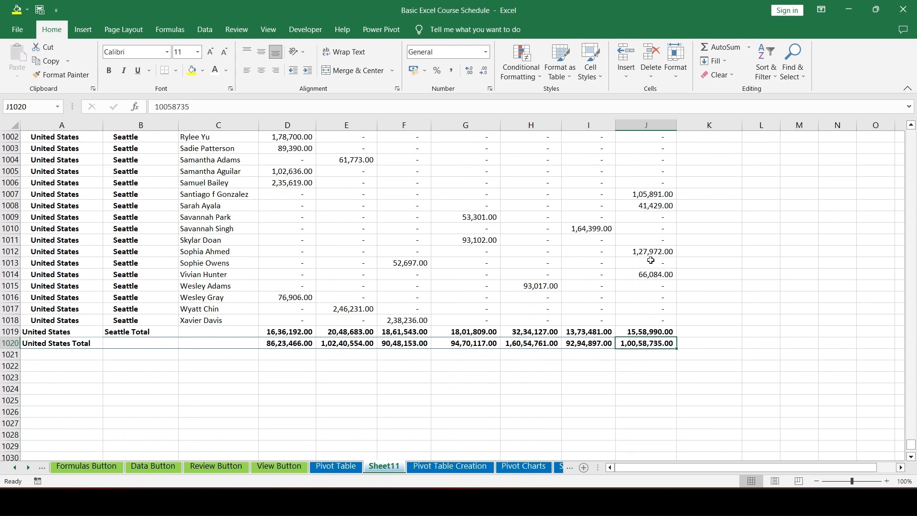
{"action": "key", "text": "Up"}
{"action": "key", "text": "Up"}
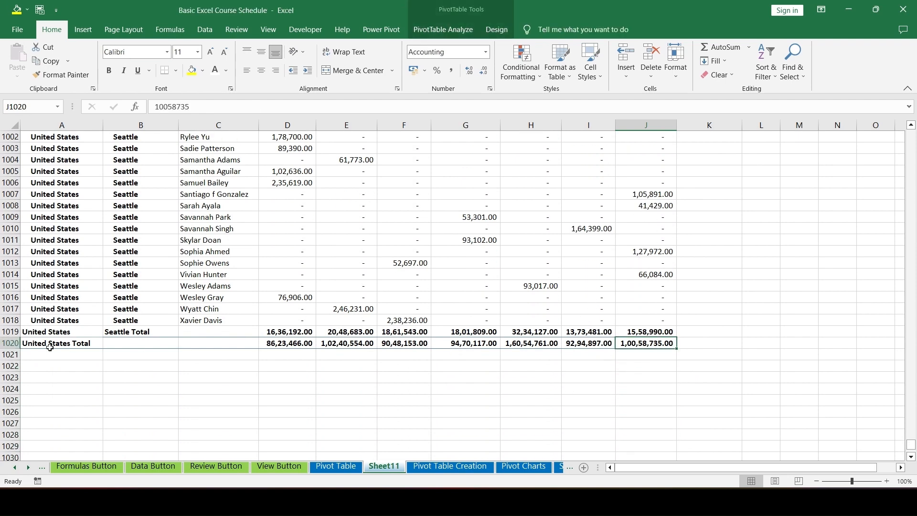
{"action": "scroll", "coordinate": [619, 350], "scroll_direction": "up", "scroll_amount": 5}
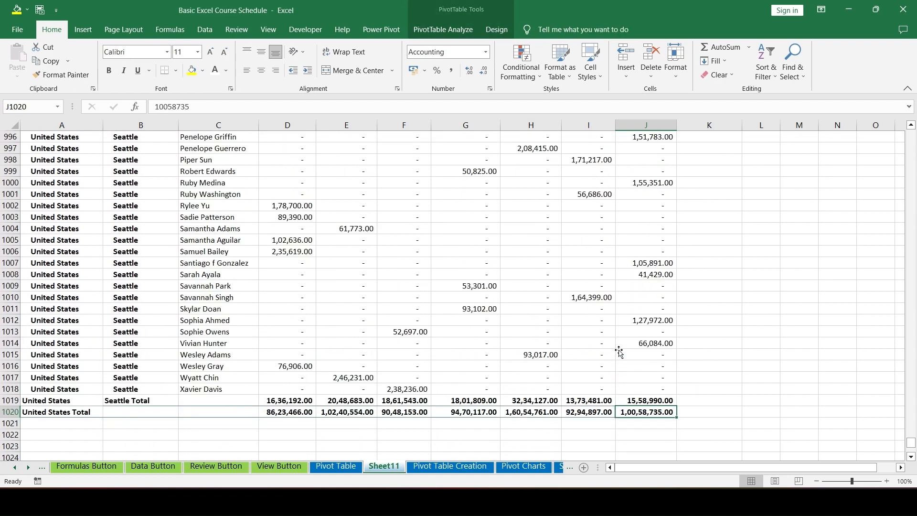
{"action": "key", "text": "ctrl+Up"}
{"action": "scroll", "coordinate": [619, 350], "scroll_direction": "up", "scroll_amount": 1}
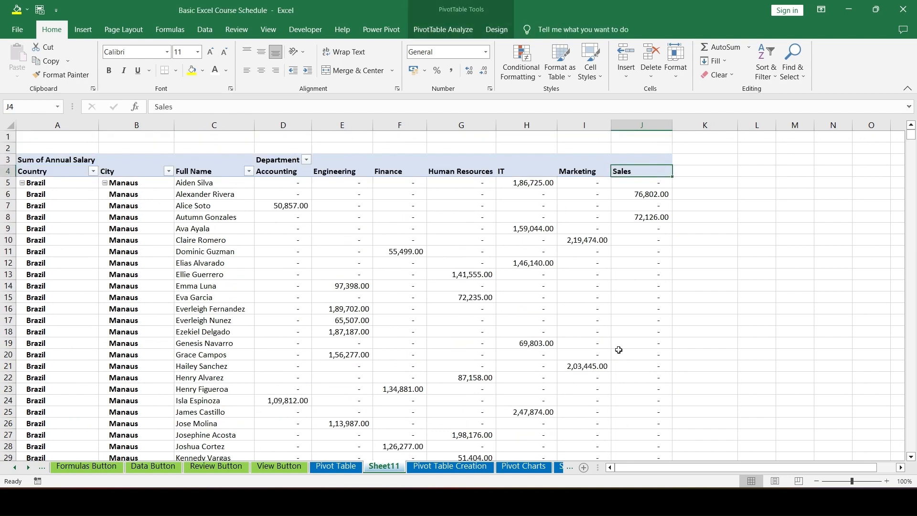
Turn grand totals on for rows and columns, and check the Grand Total column and the last row
{"action": "left_click", "coordinate": [497, 29]}
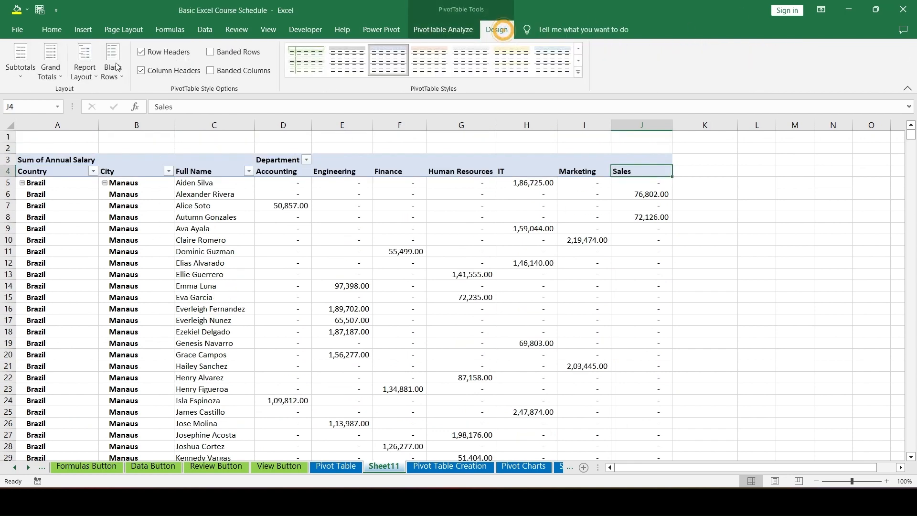
{"action": "left_click", "coordinate": [50, 69]}
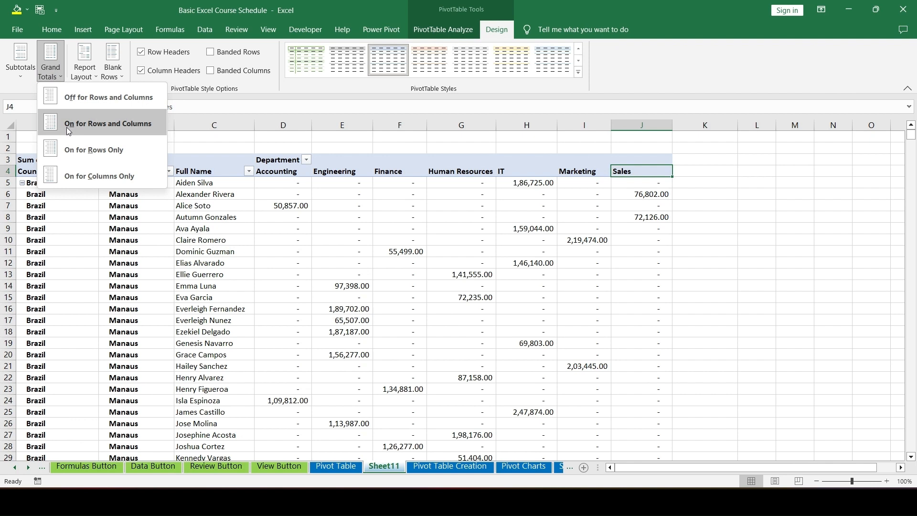
{"action": "left_click", "coordinate": [67, 127]}
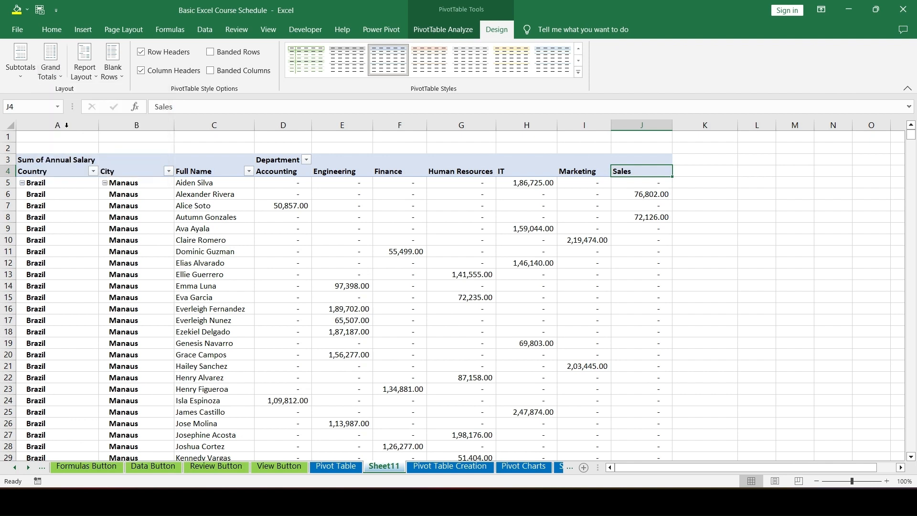
{"action": "left_click", "coordinate": [772, 125]}
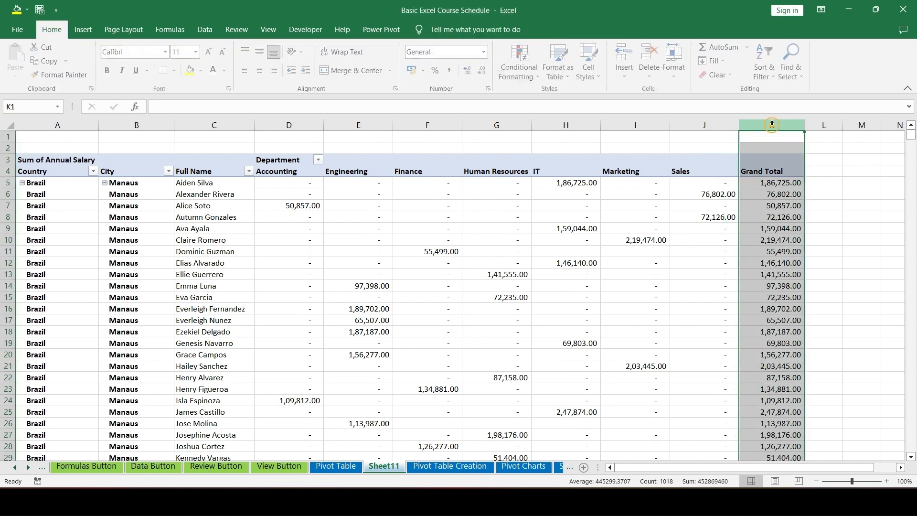
{"action": "left_click", "coordinate": [716, 251]}
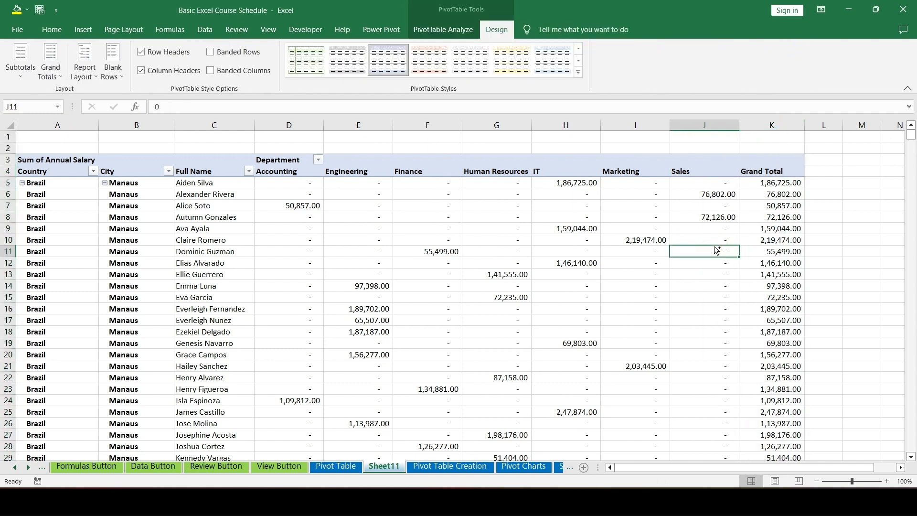
{"action": "key", "text": "ctrl+Down"}
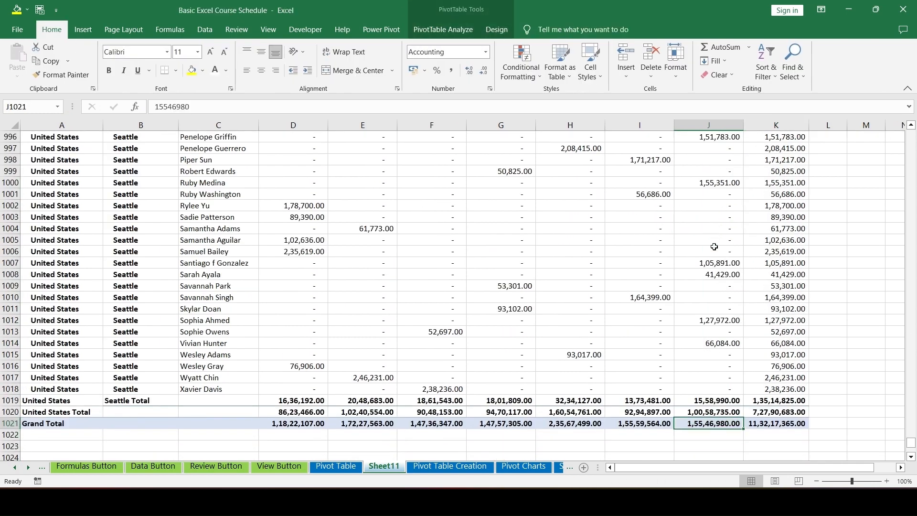
Return to the Country header and turn grand totals on for rows only
{"action": "key", "text": "ctrl+Up"}
{"action": "key", "text": "ctrl+Left"}
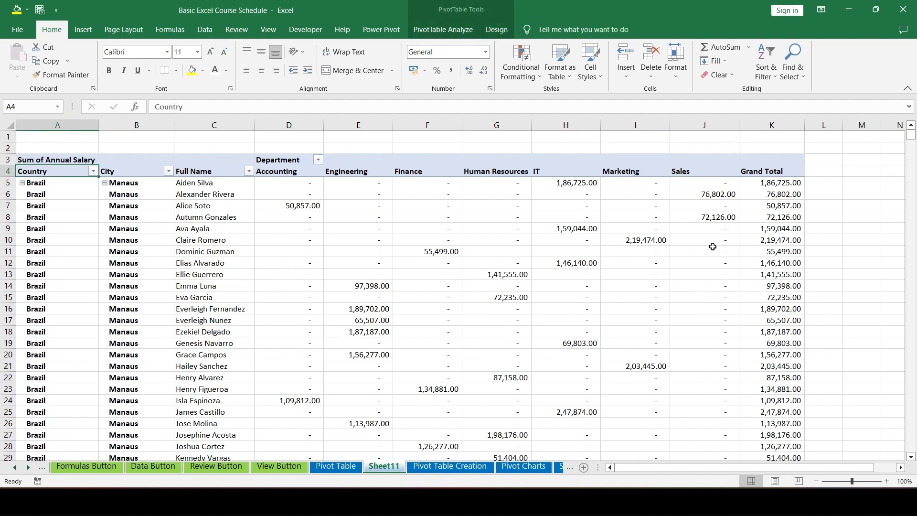
{"action": "left_click", "coordinate": [509, 29]}
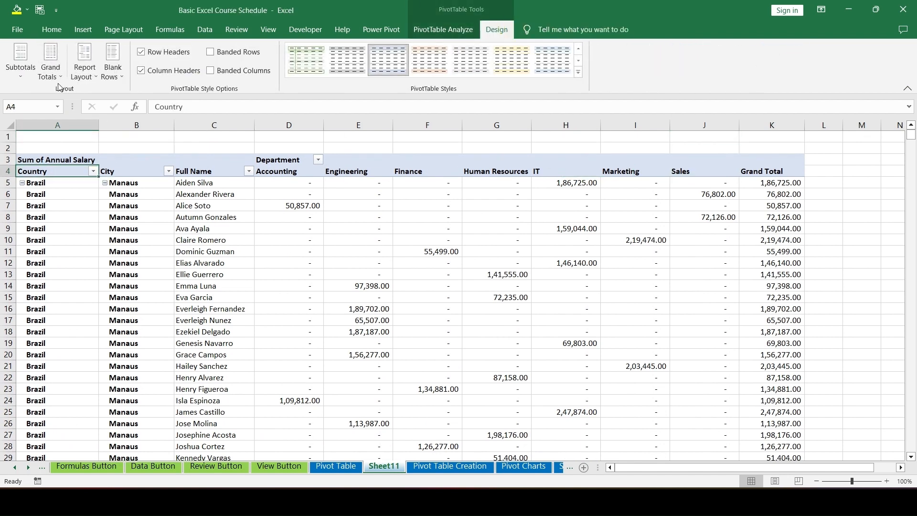
{"action": "left_click", "coordinate": [59, 75]}
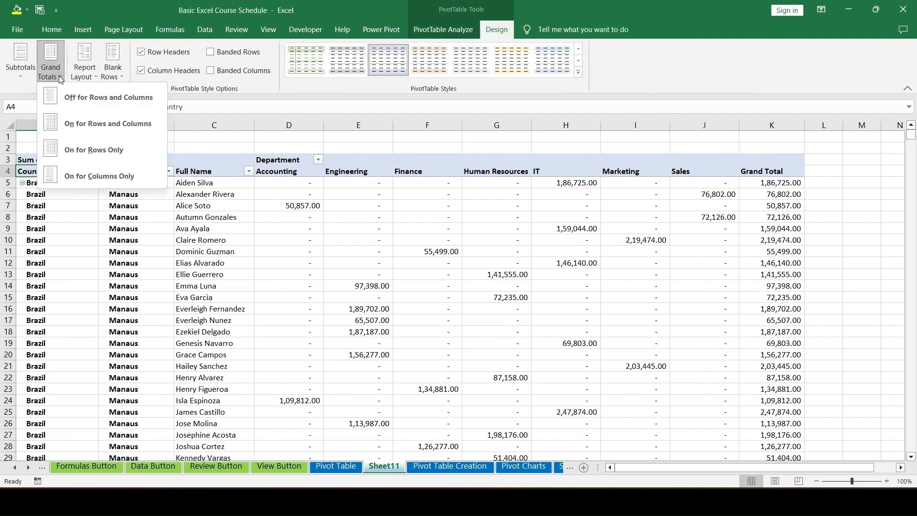
{"action": "left_click", "coordinate": [73, 154]}
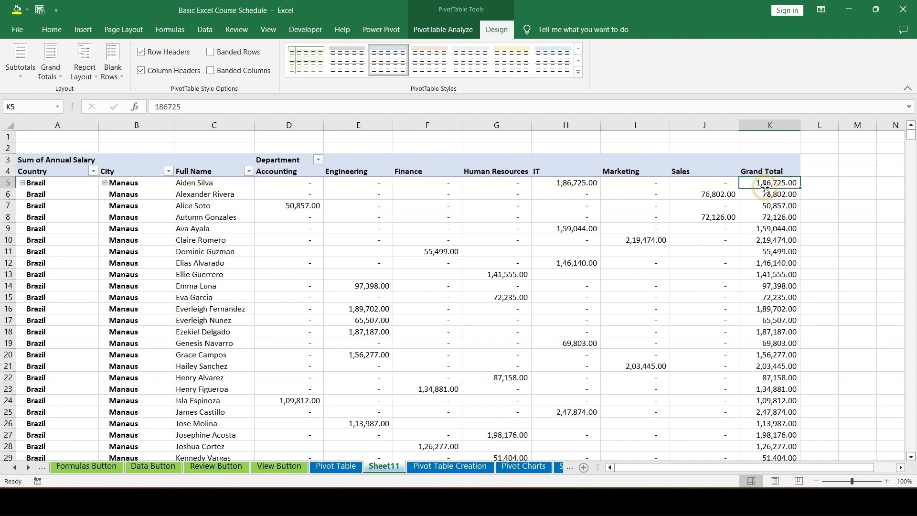
Examine the last rows of the pivot table for a grand total row, and return to the Sales header
{"action": "key", "text": "ctrl+End"}
{"action": "key", "text": "Up"}
{"action": "key", "text": "Up"}
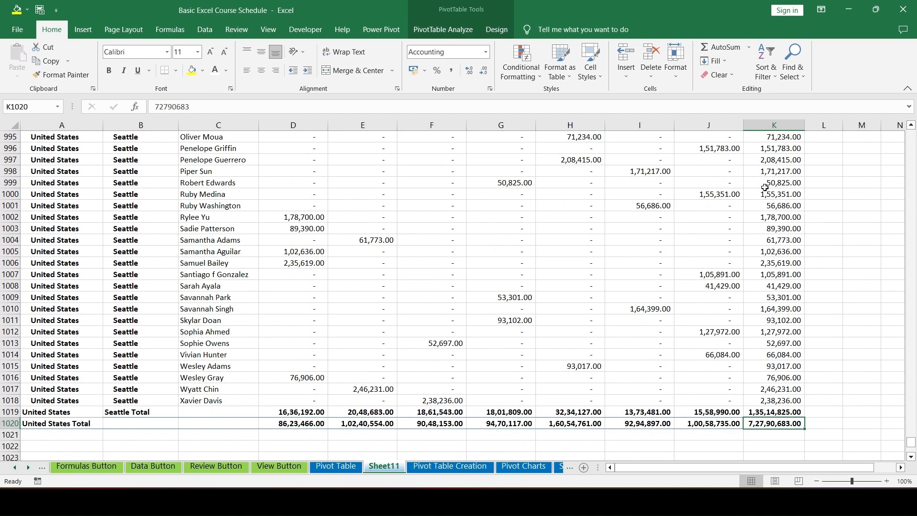
{"action": "key", "text": "Left"}
{"action": "key", "text": "Left"}
{"action": "key", "text": "Right"}
{"action": "key", "text": "ctrl+Up"}
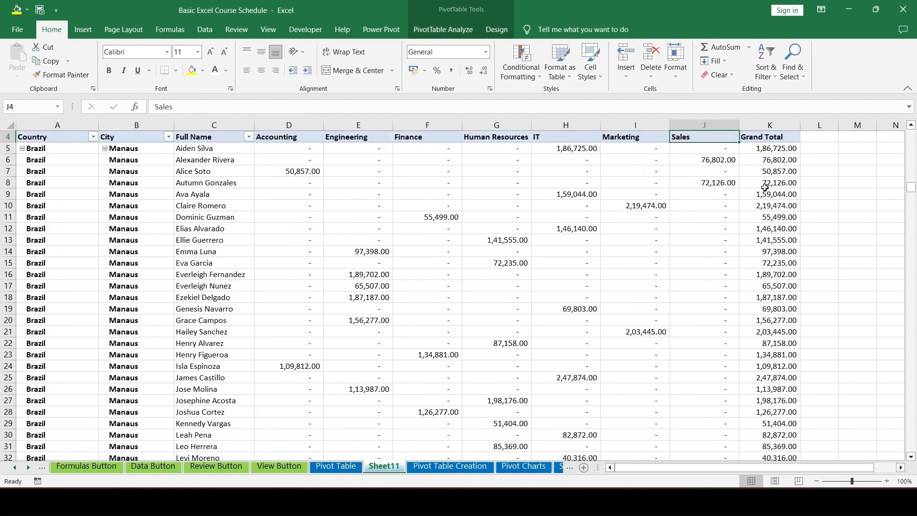
{"action": "scroll", "coordinate": [765, 187], "scroll_direction": "up", "scroll_amount": 1}
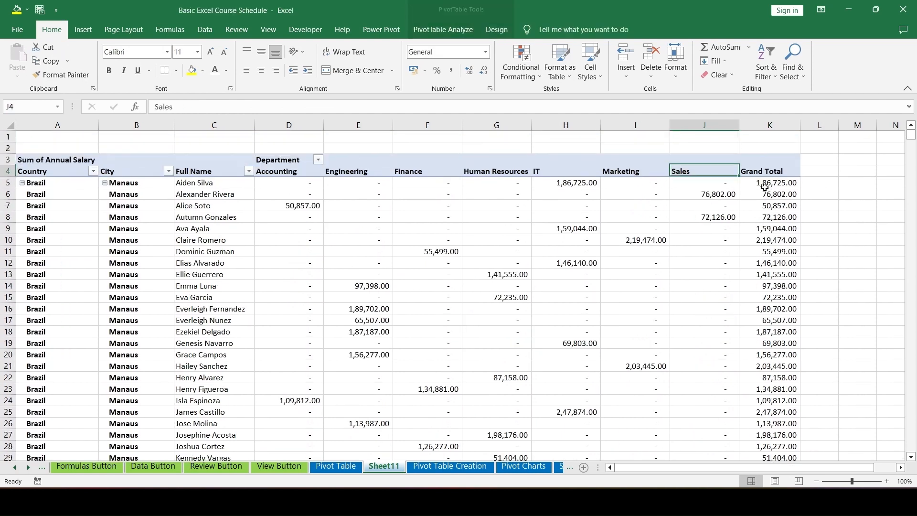
Turn grand totals on for columns only, check the Sales column down to the last row, and return to the Country header
{"action": "left_click", "coordinate": [442, 28]}
{"action": "left_click", "coordinate": [497, 29]}
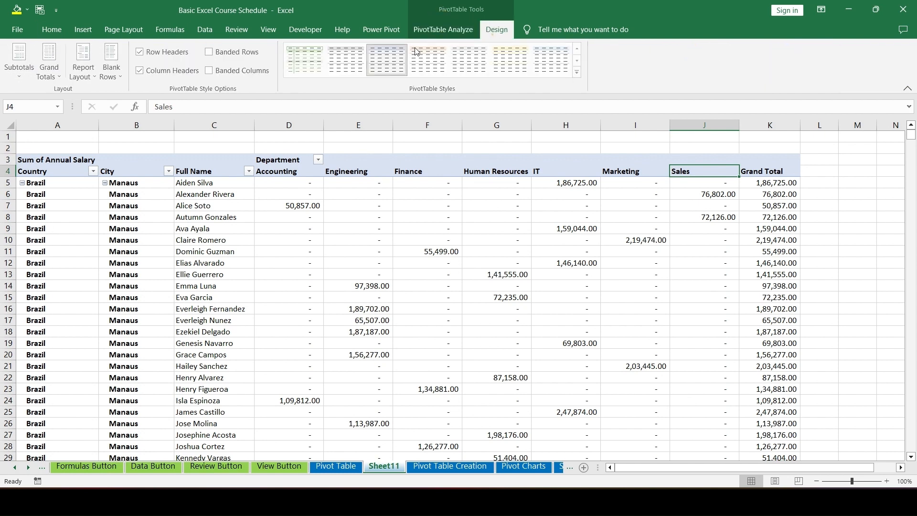
{"action": "left_click", "coordinate": [47, 71]}
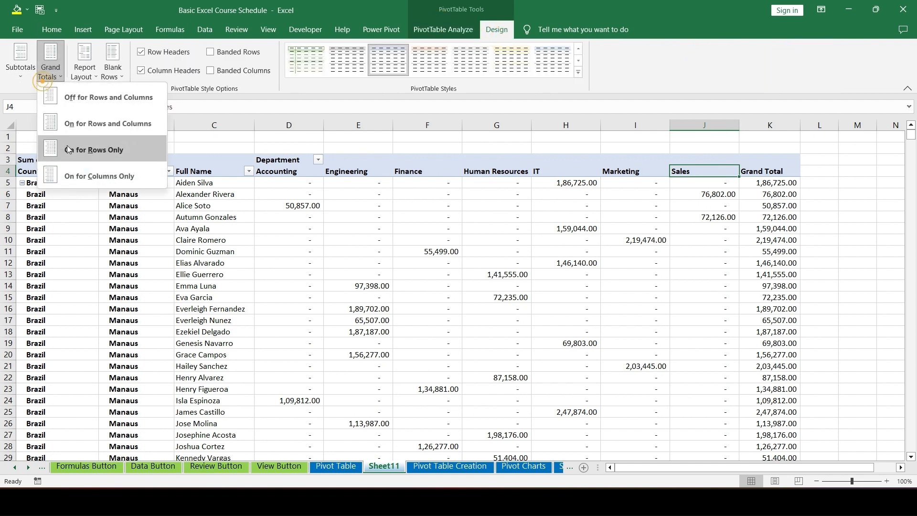
{"action": "left_click", "coordinate": [80, 183]}
{"action": "left_click", "coordinate": [642, 220]}
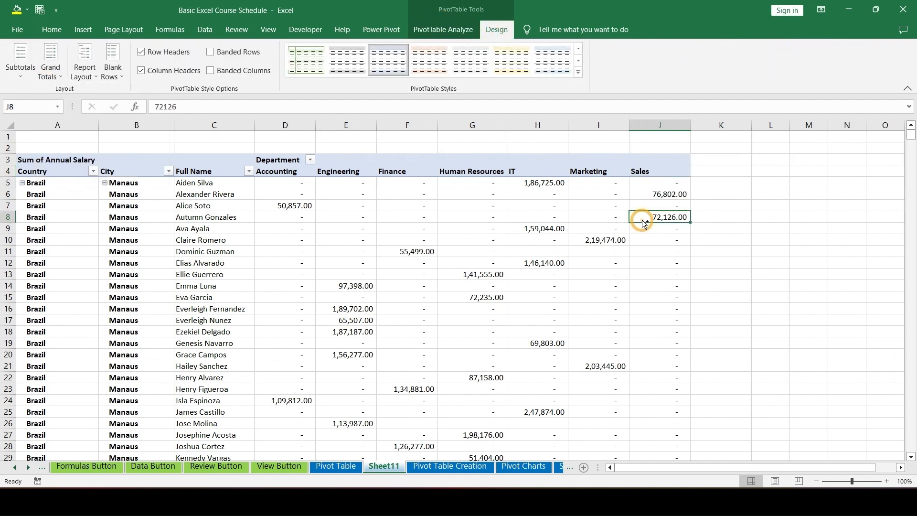
{"action": "key", "text": "ctrl+Down"}
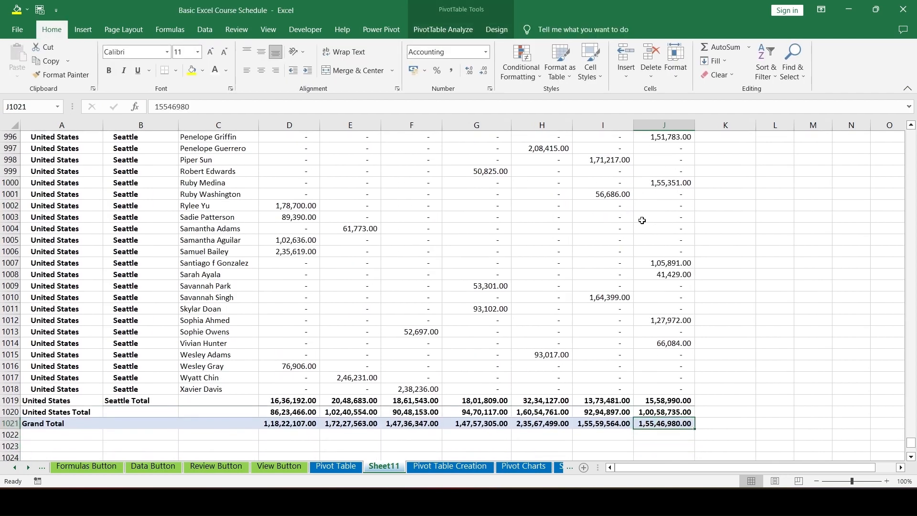
{"action": "key", "text": "ctrl+Up"}
{"action": "scroll", "coordinate": [641, 219], "scroll_direction": "up", "scroll_amount": 1}
{"action": "key", "text": "ctrl+Left"}
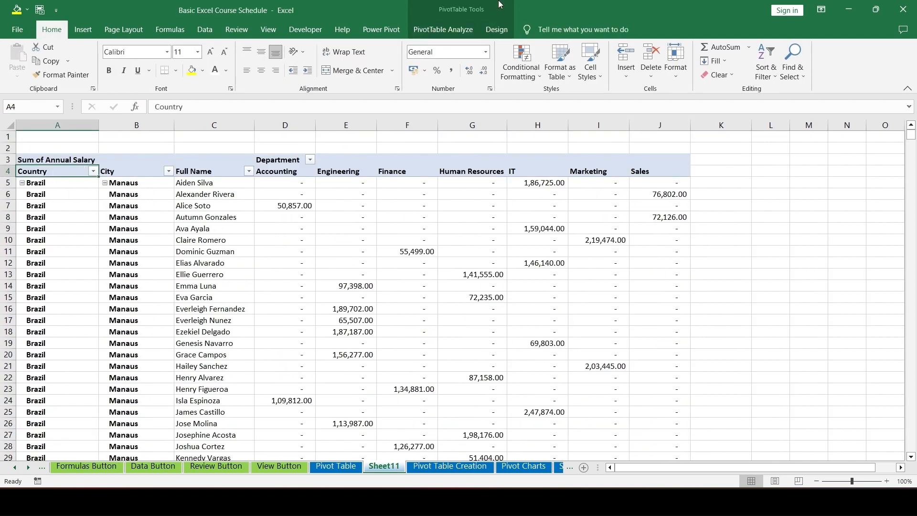
Turn grand totals back on for both rows and columns
{"action": "left_click", "coordinate": [493, 25]}
{"action": "left_click", "coordinate": [56, 78]}
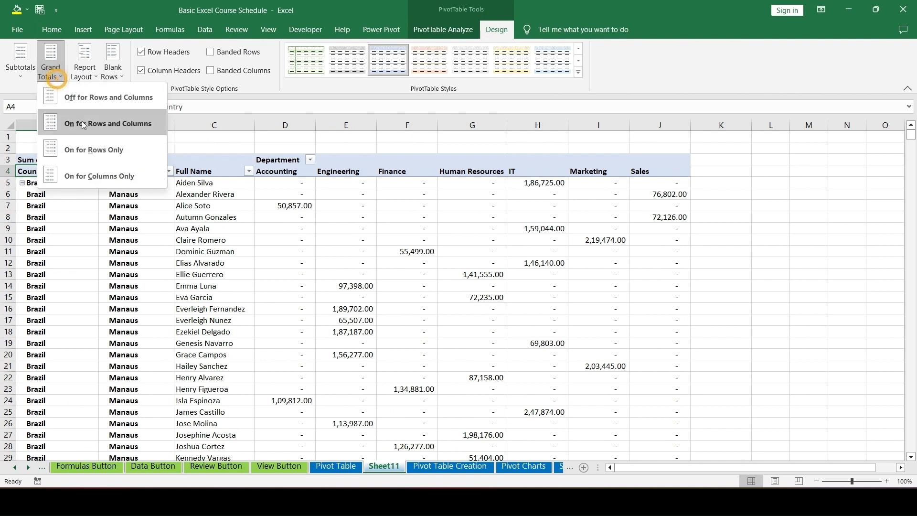
{"action": "left_click", "coordinate": [79, 123]}
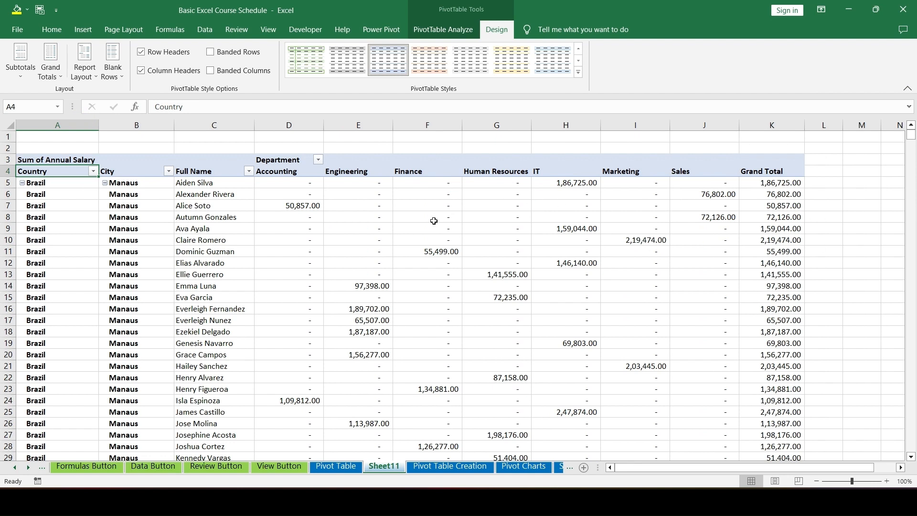
Compare the department salaries in several Manaus employee rows with their values in the Grand Total column
{"action": "mouse_move", "coordinate": [620, 227]}
{"action": "left_click", "coordinate": [8, 182]}
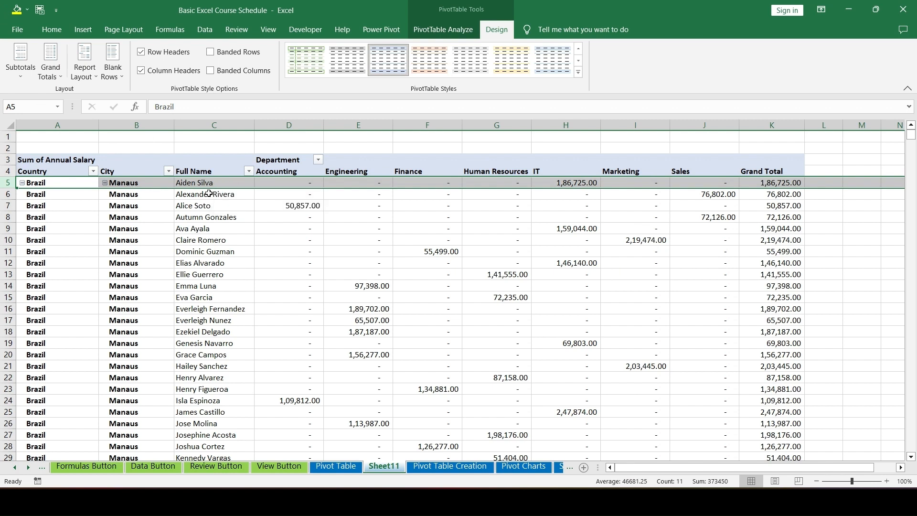
{"action": "left_click_drag", "start_coordinate": [309, 186], "coordinate": [671, 184]}
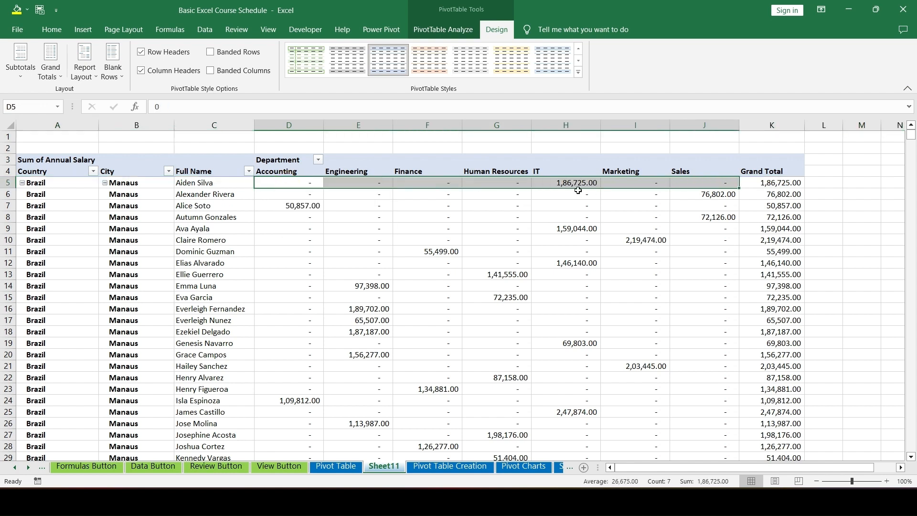
{"action": "left_click", "coordinate": [774, 186]}
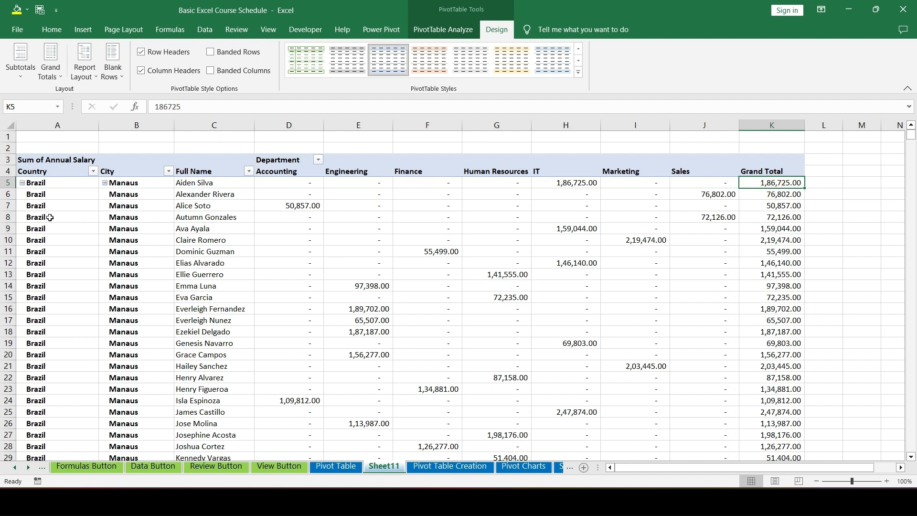
{"action": "left_click_drag", "start_coordinate": [48, 218], "coordinate": [707, 217]}
{"action": "left_click_drag", "start_coordinate": [170, 262], "coordinate": [705, 252]}
{"action": "left_click_drag", "start_coordinate": [754, 201], "coordinate": [776, 262]}
{"action": "left_click_drag", "start_coordinate": [768, 183], "coordinate": [778, 240]}
{"action": "left_click", "coordinate": [769, 204]}
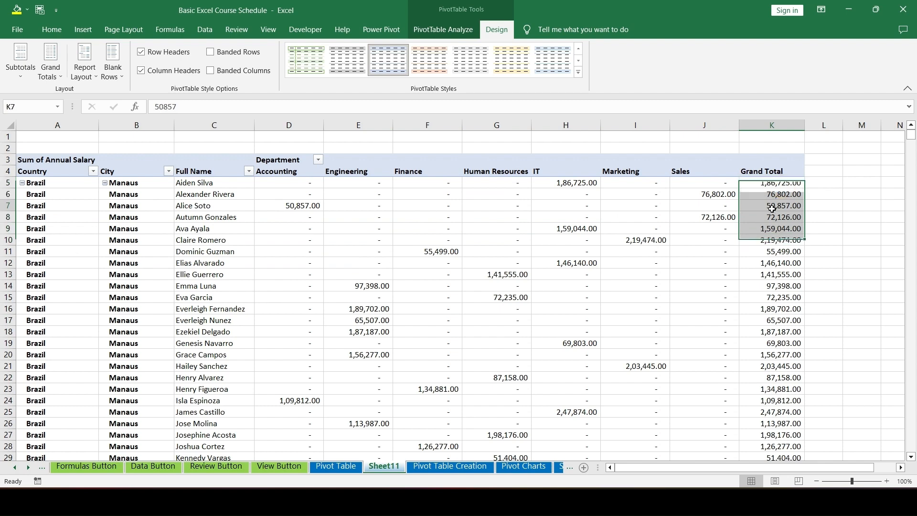
{"action": "left_click_drag", "start_coordinate": [541, 286], "coordinate": [767, 287]}
Go to the end of the pivot table and examine the Grand Total row across the department columns
{"action": "scroll", "coordinate": [720, 335], "scroll_direction": "down", "scroll_amount": 4}
{"action": "left_click", "coordinate": [458, 365]}
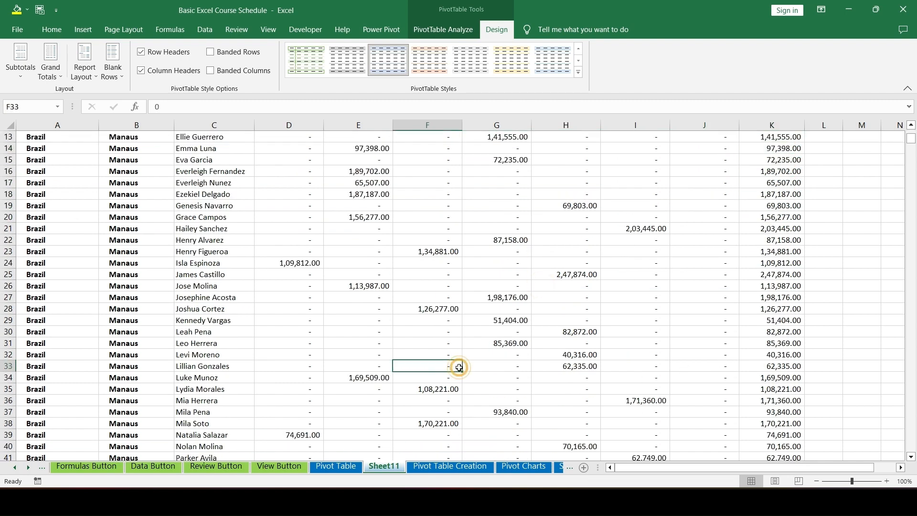
{"action": "key", "text": "ctrl+Down"}
{"action": "key", "text": "Down"}
{"action": "key", "text": "Down"}
{"action": "key", "text": "Down"}
{"action": "key", "text": "Down"}
{"action": "key", "text": "Down"}
{"action": "key", "text": "Down"}
{"action": "key", "text": "Down"}
{"action": "key", "text": "Down"}
{"action": "key", "text": "Down"}
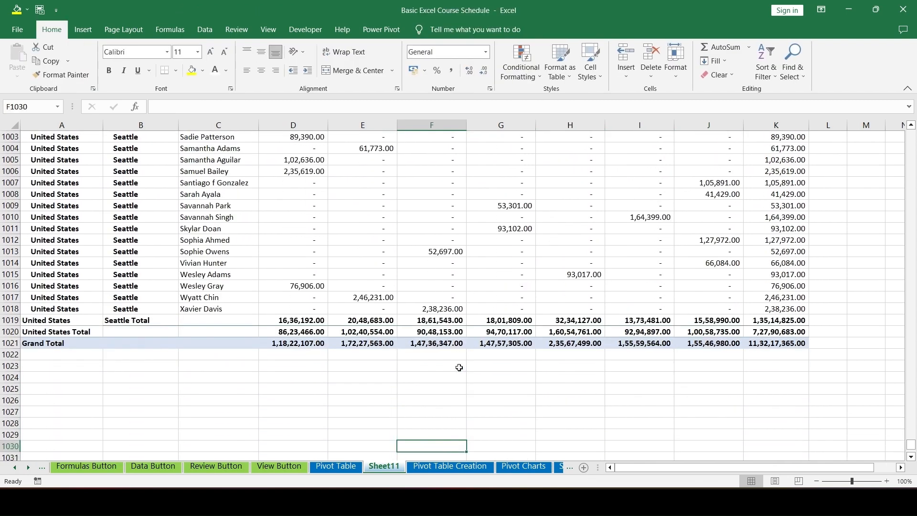
{"action": "key", "text": "ctrl+Up"}
{"action": "key", "text": "Left"}
{"action": "key", "text": "Left"}
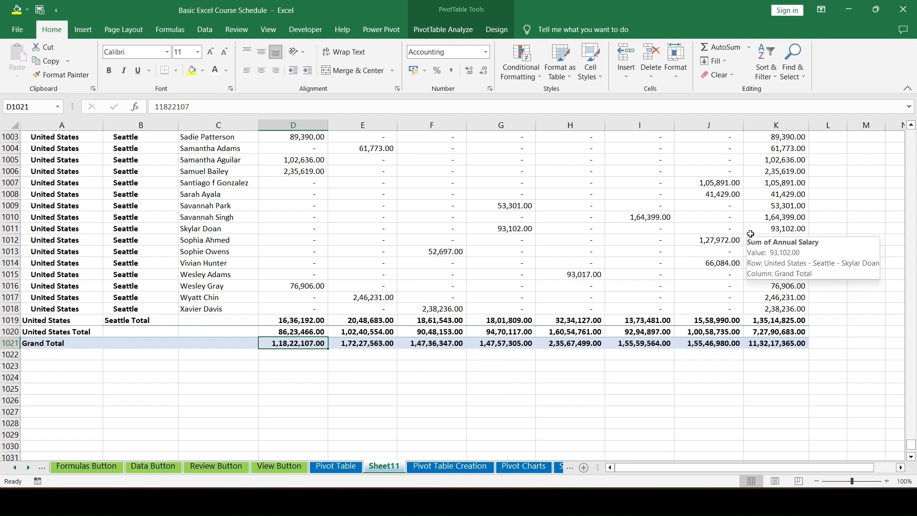
Turn off all subtotals, and check the city and country groups down to the Grand Total row
{"action": "key", "text": "ctrl+Up"}
{"action": "key", "text": "ctrl+Left"}
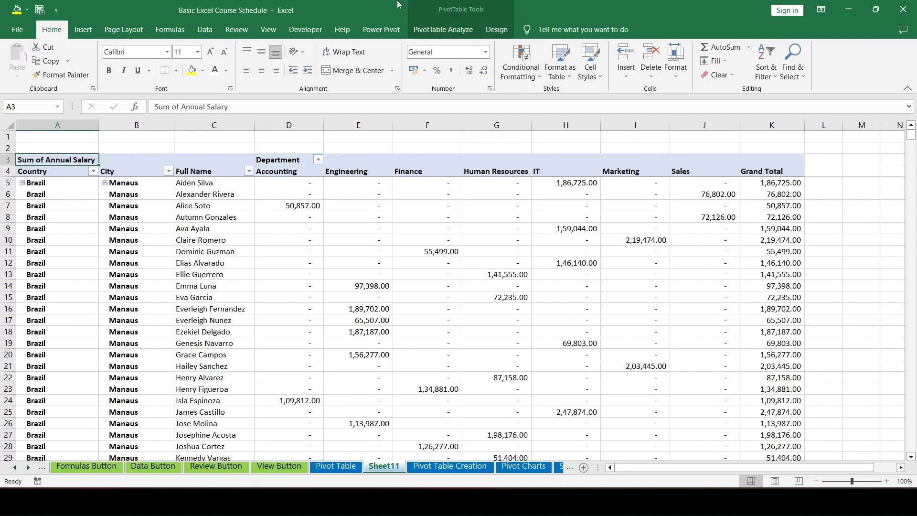
{"action": "left_click", "coordinate": [496, 29]}
{"action": "left_click", "coordinate": [24, 74]}
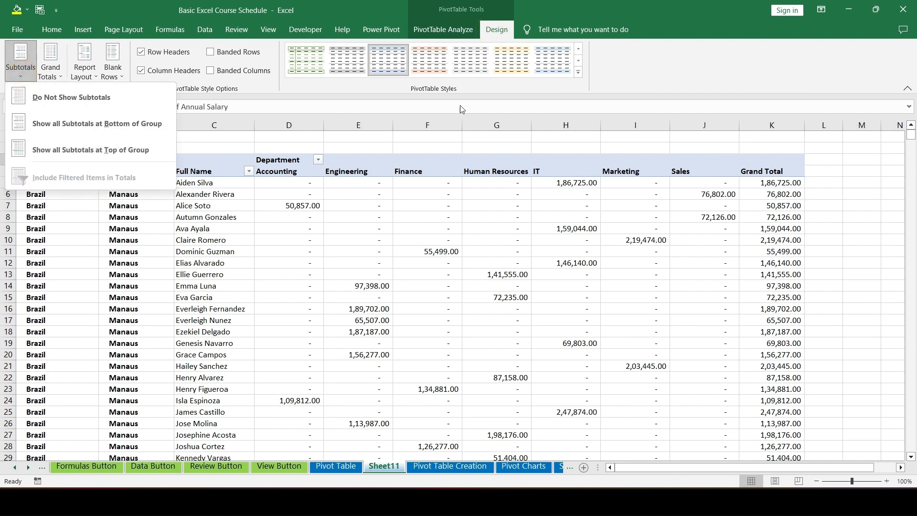
{"action": "left_click", "coordinate": [45, 98]}
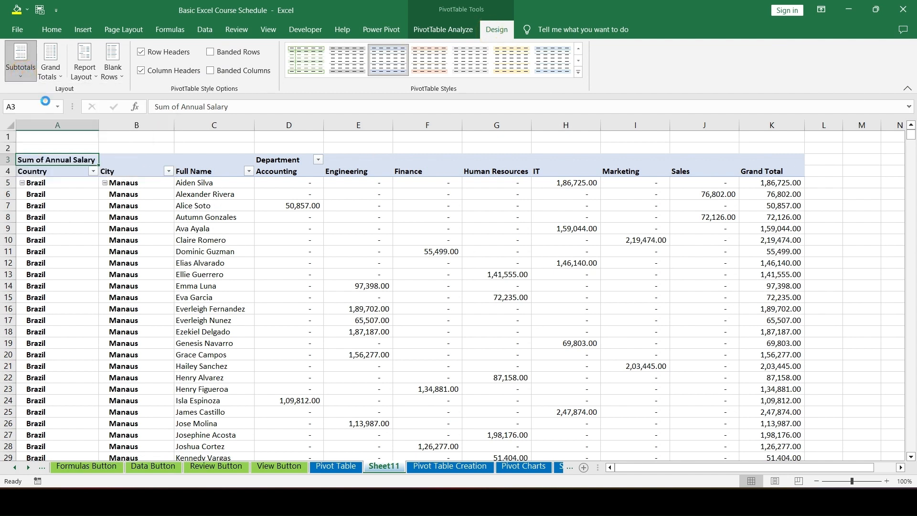
{"action": "left_click", "coordinate": [282, 193]}
{"action": "scroll", "coordinate": [285, 228], "scroll_direction": "down", "scroll_amount": 20}
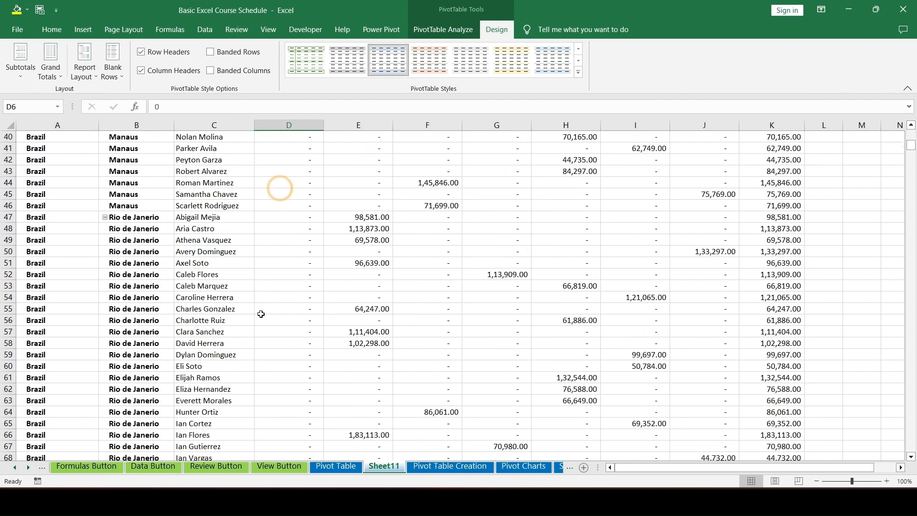
{"action": "scroll", "coordinate": [261, 317], "scroll_direction": "down", "scroll_amount": 20}
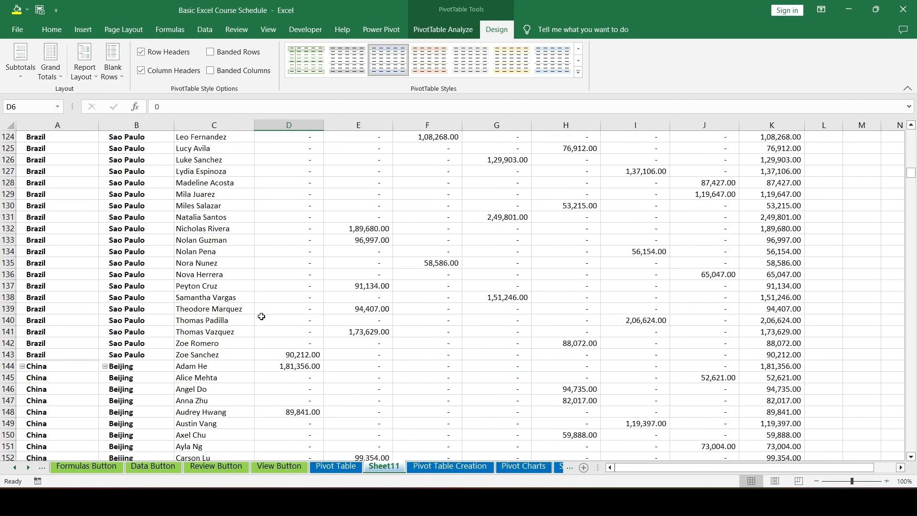
{"action": "scroll", "coordinate": [263, 324], "scroll_direction": "down", "scroll_amount": 20}
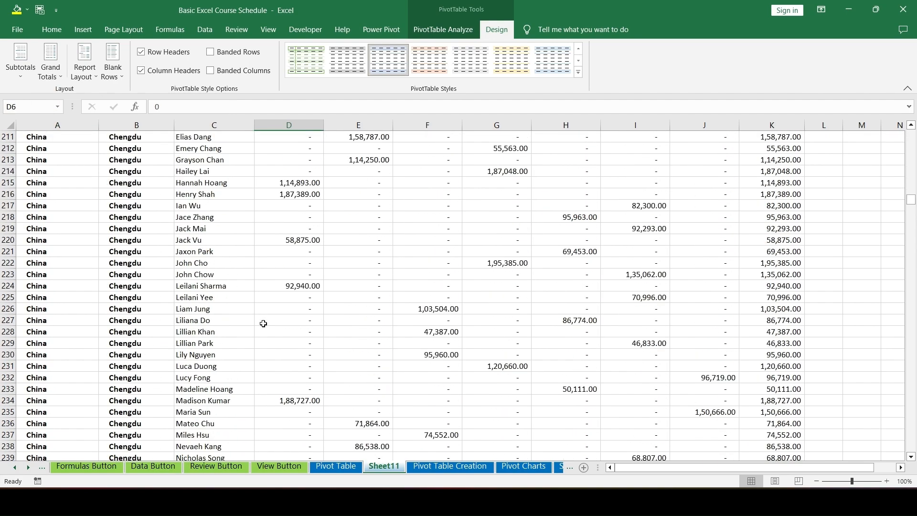
{"action": "left_click", "coordinate": [299, 341]}
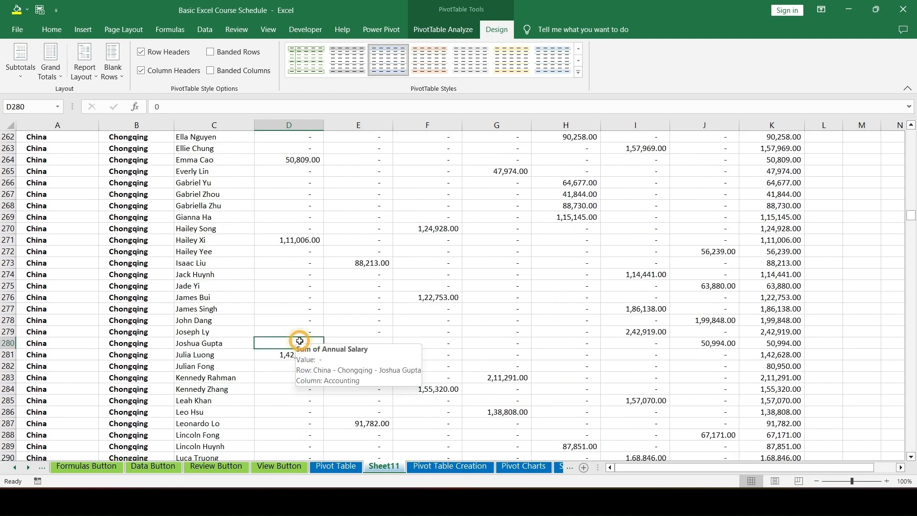
{"action": "key", "text": "ctrl+Down"}
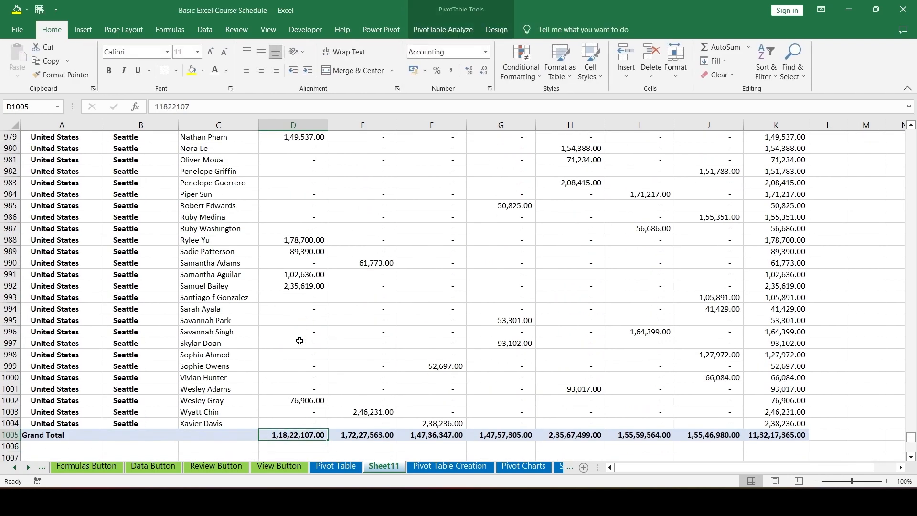
Show all subtotals at the bottom of each group, and check the Seattle and United States total rows
{"action": "left_click", "coordinate": [497, 29]}
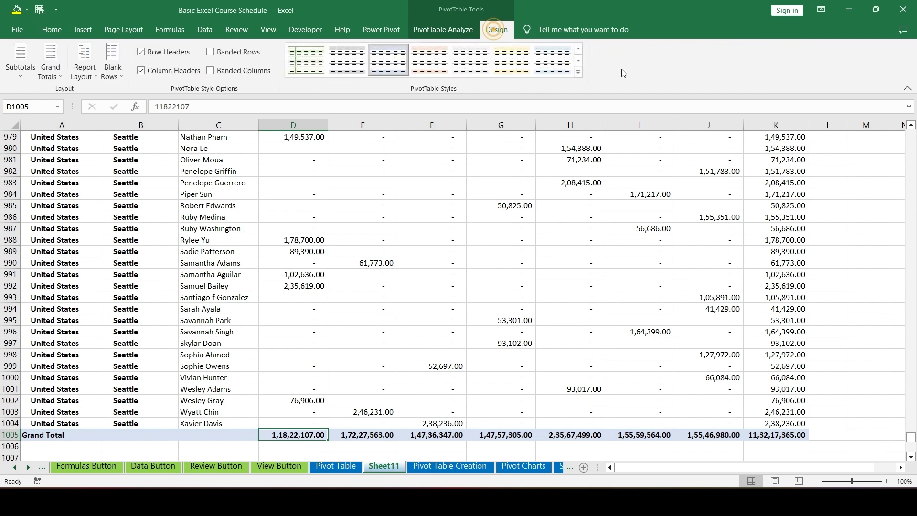
{"action": "left_click", "coordinate": [17, 74]}
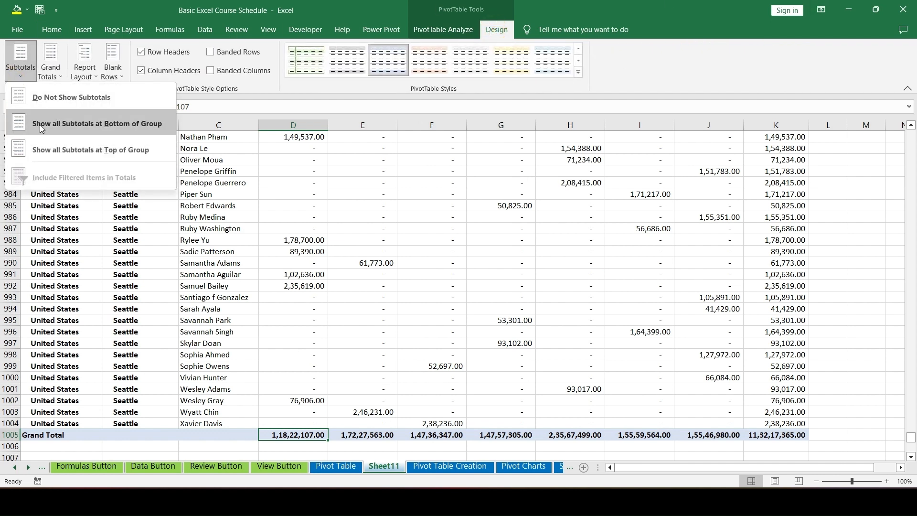
{"action": "left_click", "coordinate": [40, 125]}
{"action": "scroll", "coordinate": [165, 251], "scroll_direction": "down", "scroll_amount": 5}
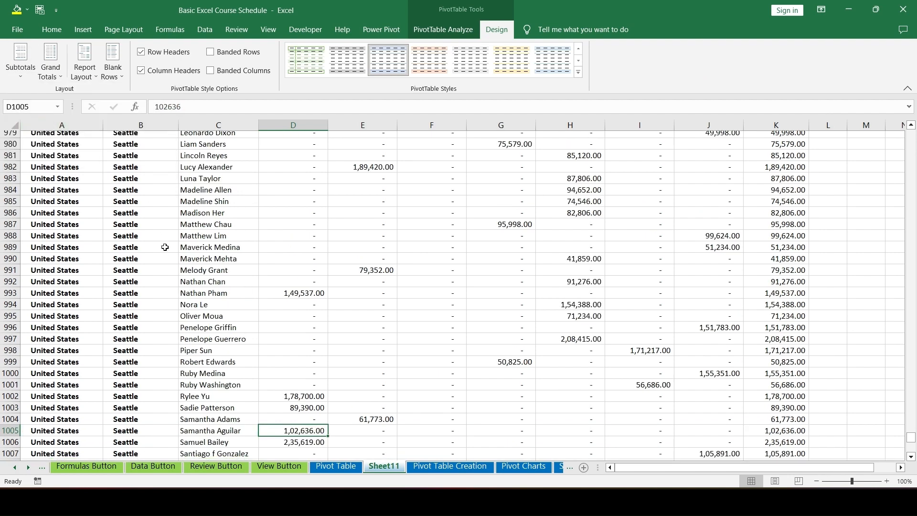
{"action": "scroll", "coordinate": [301, 269], "scroll_direction": "down", "scroll_amount": 5}
{"action": "left_click", "coordinate": [295, 251]}
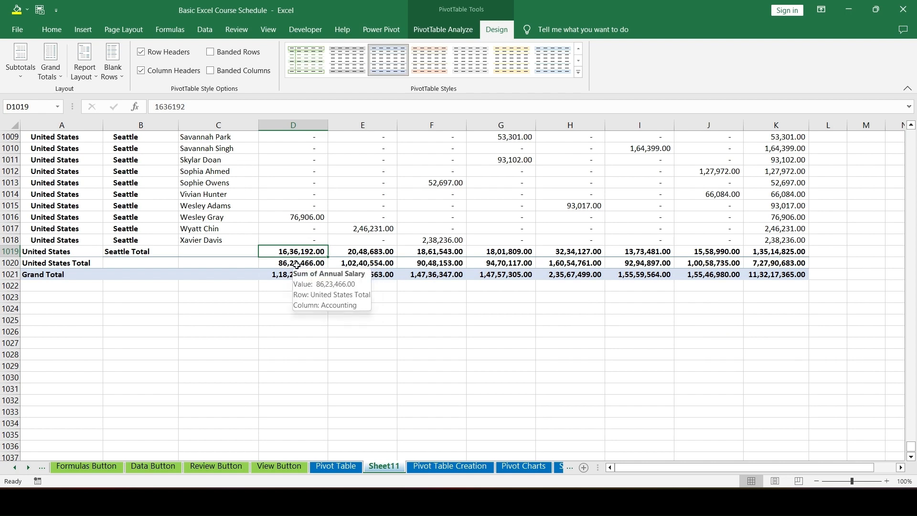
{"action": "scroll", "coordinate": [297, 265], "scroll_direction": "up", "scroll_amount": 14}
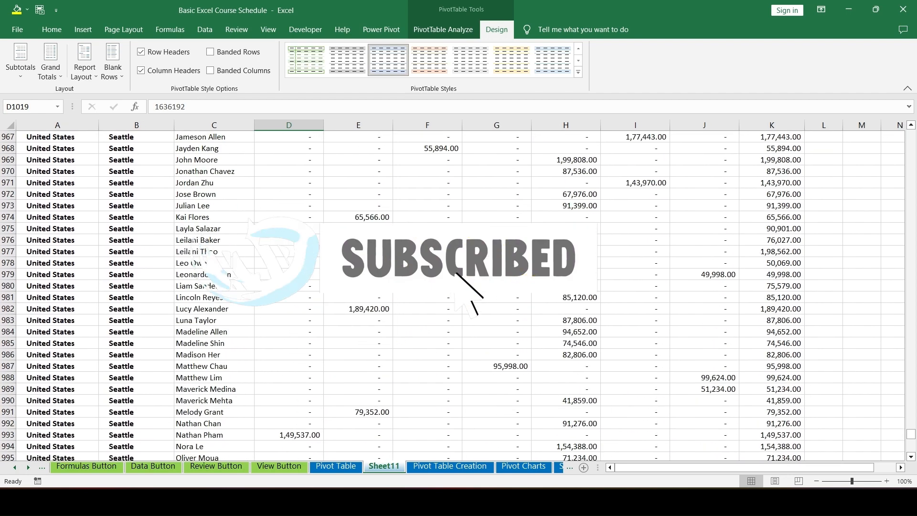
{"action": "scroll", "coordinate": [290, 297], "scroll_direction": "up", "scroll_amount": 4}
{"action": "scroll", "coordinate": [290, 296], "scroll_direction": "down", "scroll_amount": 11}
{"action": "scroll", "coordinate": [290, 296], "scroll_direction": "up", "scroll_amount": 20}
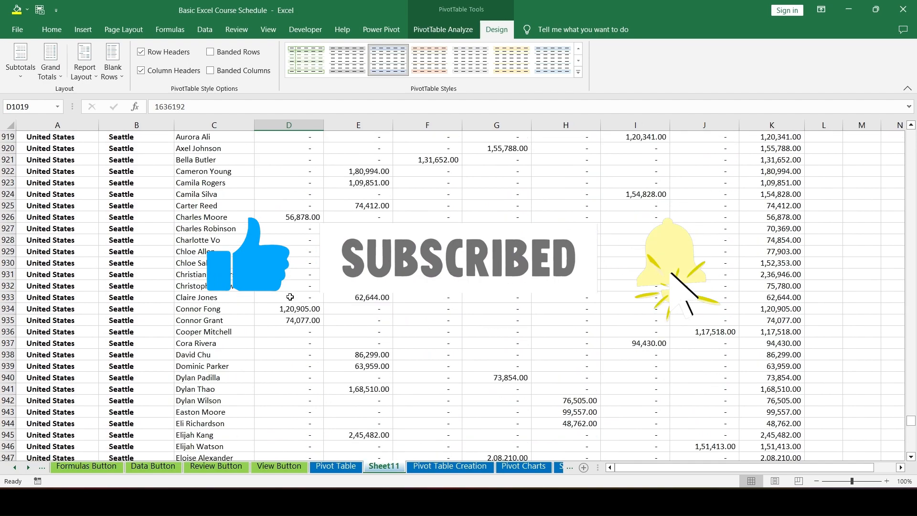
Examine the Phoenix Total row and the Phoenix employee rows above it
{"action": "scroll", "coordinate": [290, 297], "scroll_direction": "up", "scroll_amount": 16}
{"action": "scroll", "coordinate": [290, 296], "scroll_direction": "down", "scroll_amount": 3}
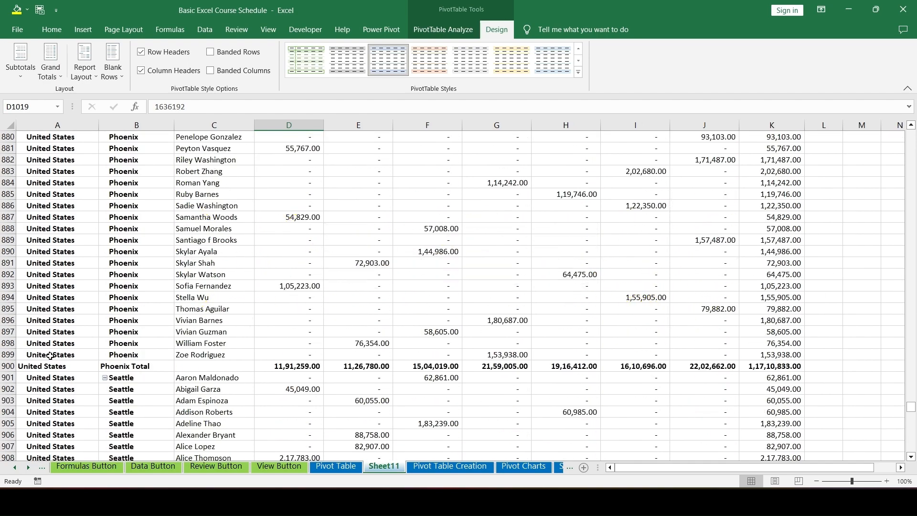
{"action": "scroll", "coordinate": [297, 363], "scroll_direction": "up", "scroll_amount": 13}
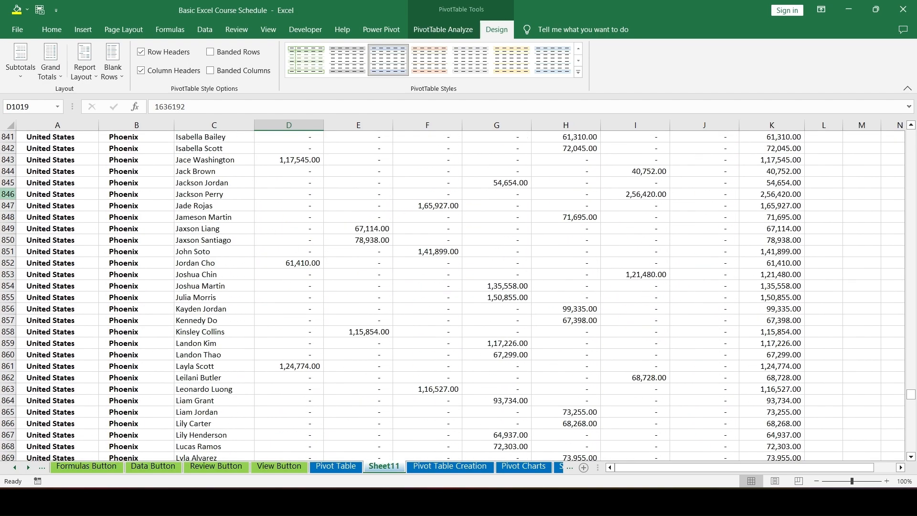
Try showing all subtotals at the top of each group, and set them back to the bottom of each group
{"action": "left_click", "coordinate": [21, 73]}
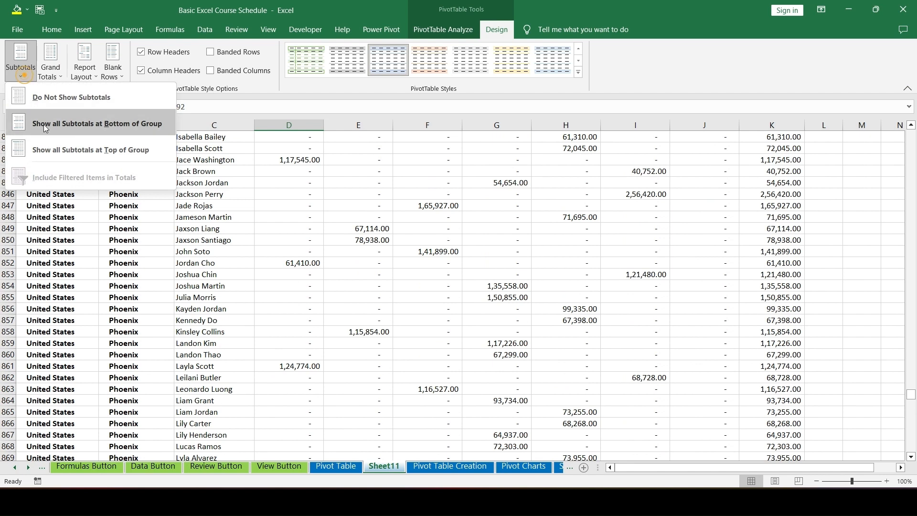
{"action": "left_click", "coordinate": [52, 159]}
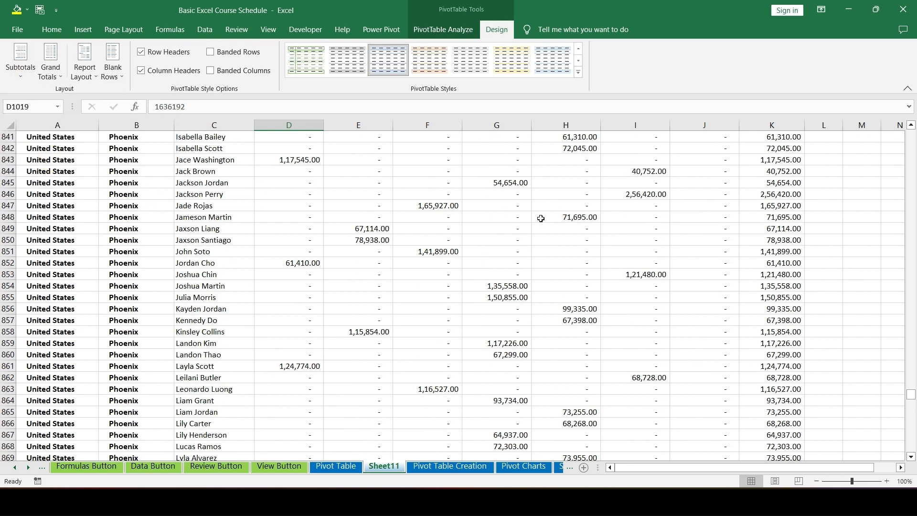
{"action": "left_click", "coordinate": [19, 71]}
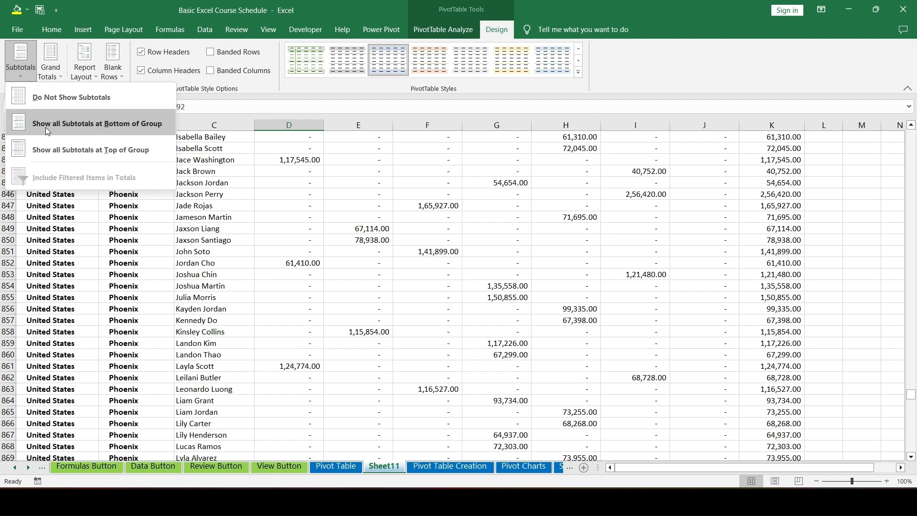
{"action": "left_click", "coordinate": [46, 125]}
Return to the Accounting header cell at the start of the pivot table and bring up its layout and style options
{"action": "left_click", "coordinate": [280, 253]}
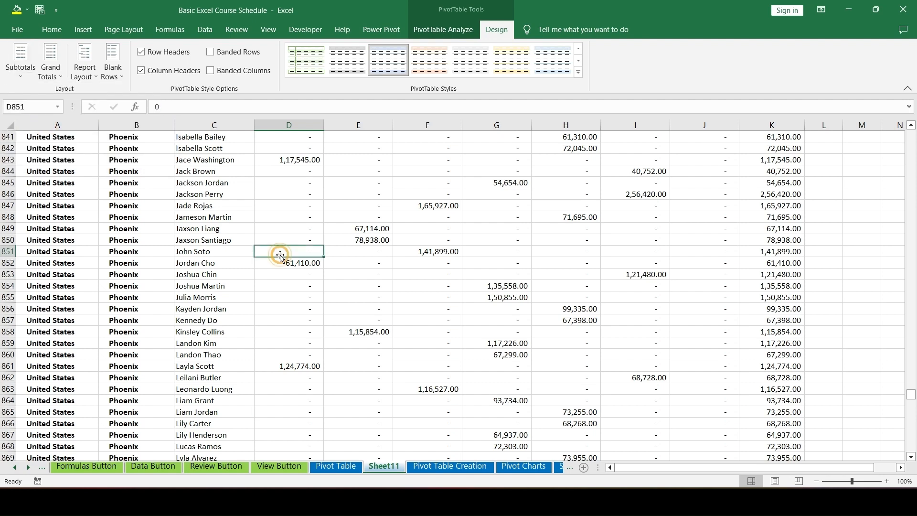
{"action": "key", "text": "ctrl+Up"}
{"action": "key", "text": "ctrl+Up"}
{"action": "key", "text": "Down"}
{"action": "key", "text": "Down"}
{"action": "key", "text": "Down"}
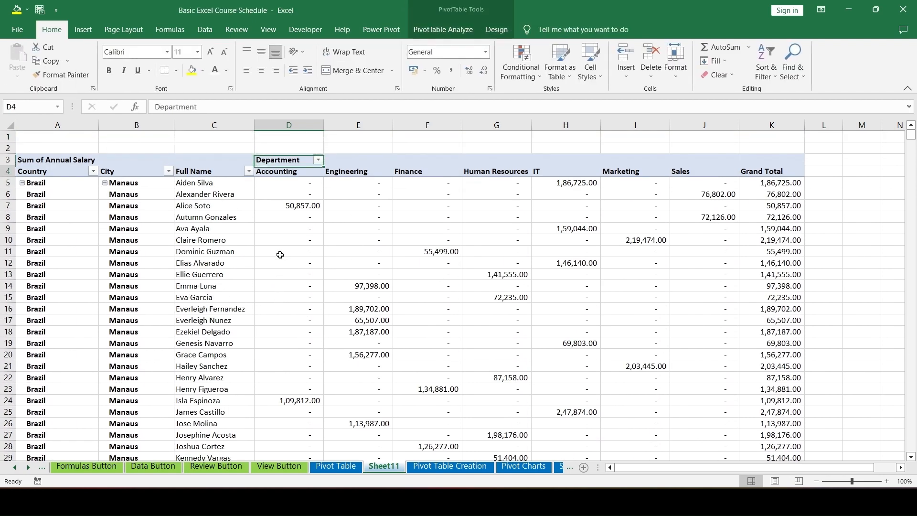
{"action": "left_click", "coordinate": [497, 30]}
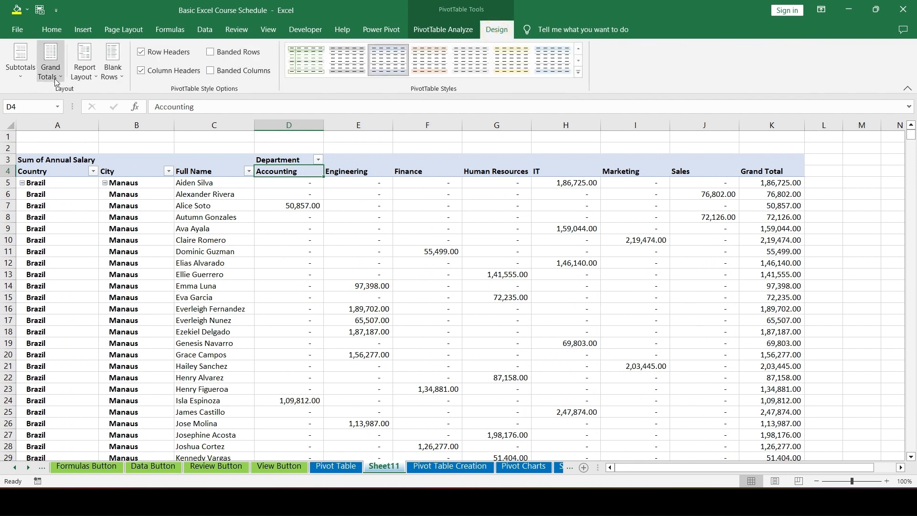
{"action": "left_click_drag", "start_coordinate": [4, 38], "coordinate": [131, 97]}
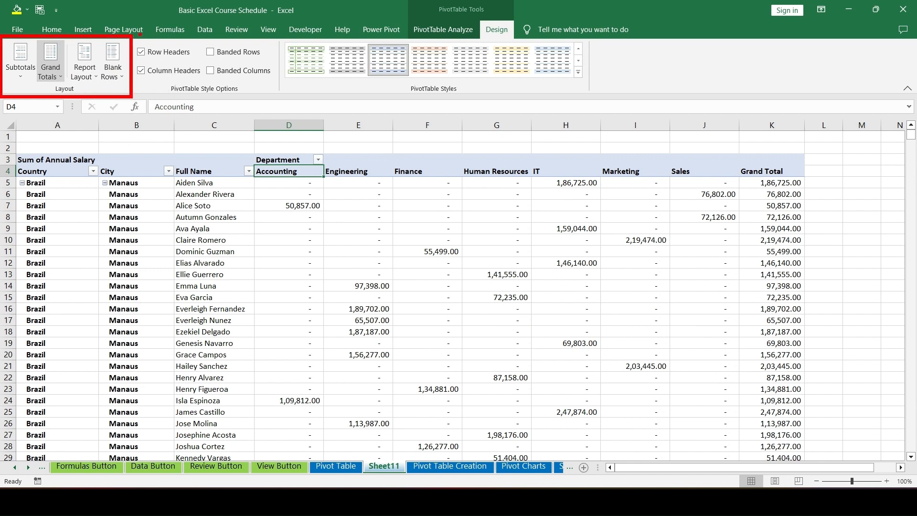
{"action": "left_click_drag", "start_coordinate": [140, 34], "coordinate": [275, 96]}
{"action": "key", "text": "Escape"}
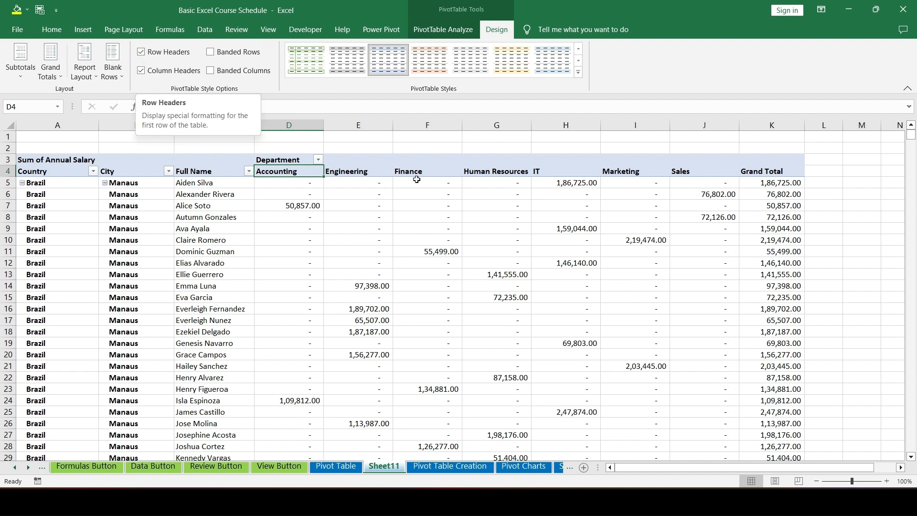
Switch the Row Headers formatting off and on to compare the country and city labels, leaving it on
{"action": "left_click", "coordinate": [140, 52]}
{"action": "left_click", "coordinate": [141, 51]}
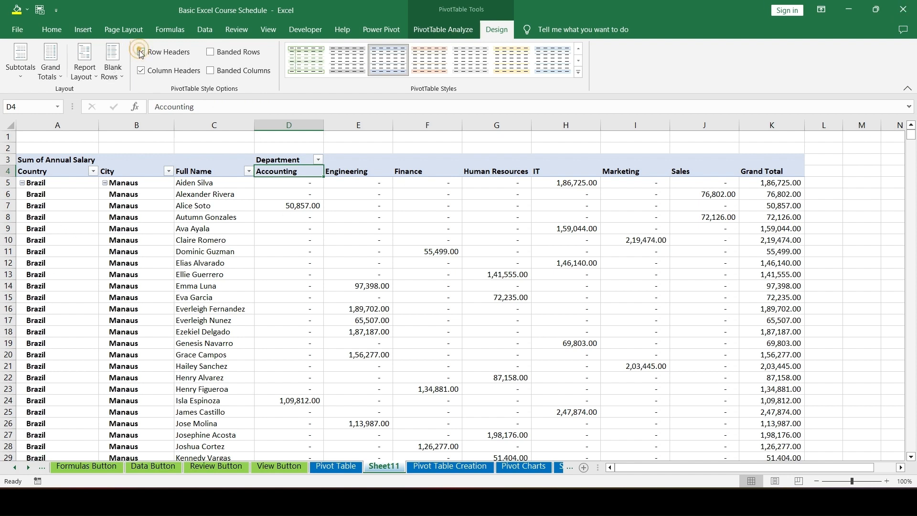
{"action": "left_click", "coordinate": [141, 51]}
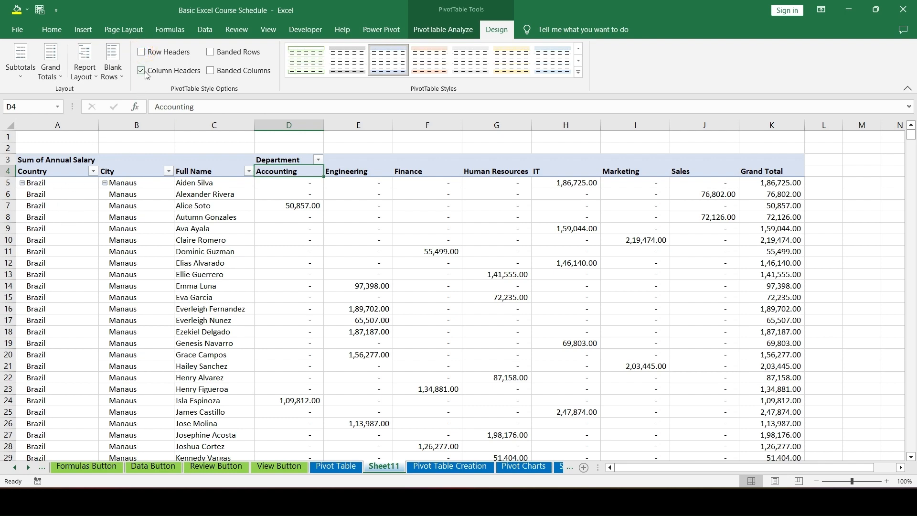
{"action": "left_click", "coordinate": [142, 53]}
{"action": "left_click", "coordinate": [145, 55]}
{"action": "left_click", "coordinate": [144, 55]}
{"action": "left_click", "coordinate": [144, 56]}
{"action": "left_click", "coordinate": [144, 56]}
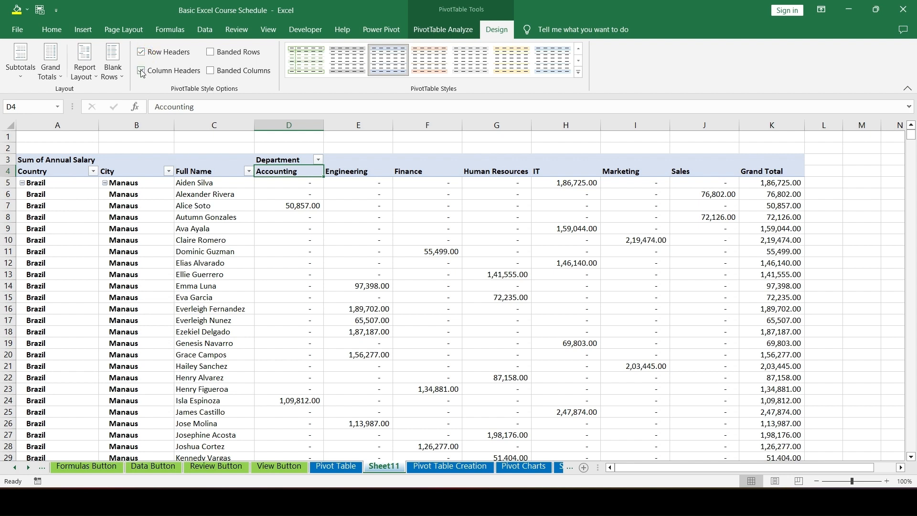
Switch the Column Headers formatting off and on to compare the header rows, leaving it on
{"action": "left_click", "coordinate": [142, 72]}
{"action": "left_click", "coordinate": [142, 72]}
{"action": "left_click", "coordinate": [142, 71]}
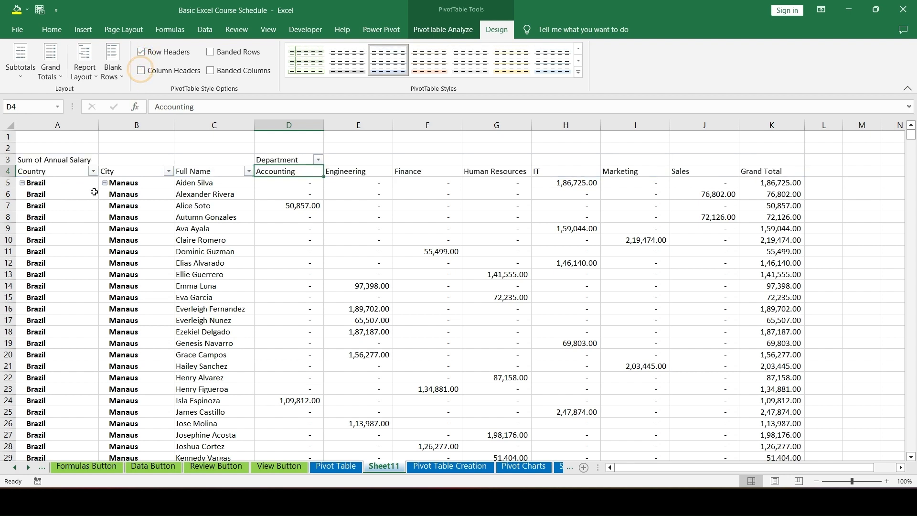
{"action": "left_click", "coordinate": [142, 71]}
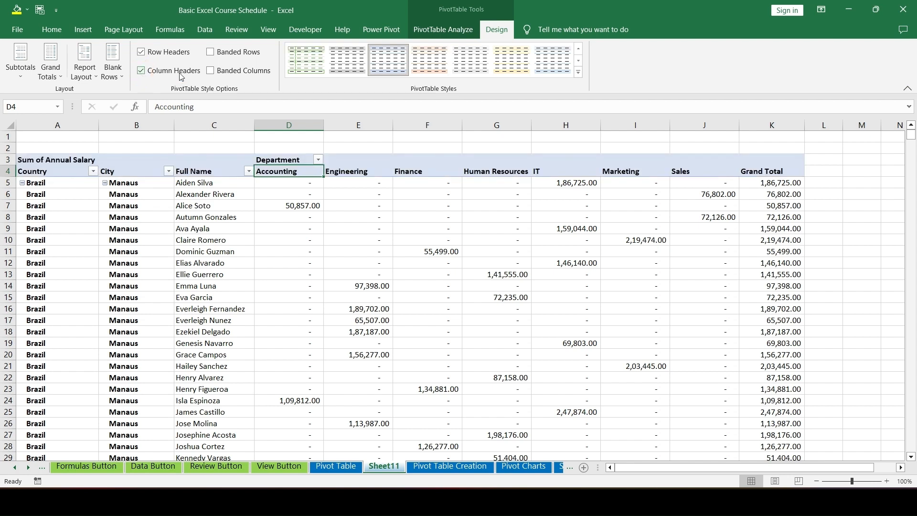
Try Banded Rows on the pivot table, check the shading down the Manaus rows, and turn it off again
{"action": "left_click", "coordinate": [211, 53]}
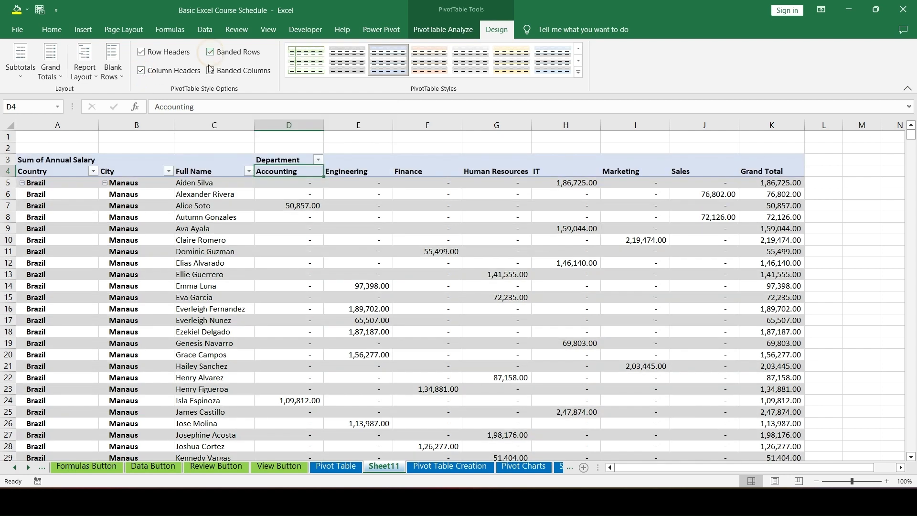
{"action": "scroll", "coordinate": [135, 236], "scroll_direction": "down", "scroll_amount": 1}
{"action": "scroll", "coordinate": [143, 238], "scroll_direction": "down", "scroll_amount": 4}
{"action": "scroll", "coordinate": [158, 239], "scroll_direction": "up", "scroll_amount": 4}
{"action": "scroll", "coordinate": [157, 240], "scroll_direction": "down", "scroll_amount": 4}
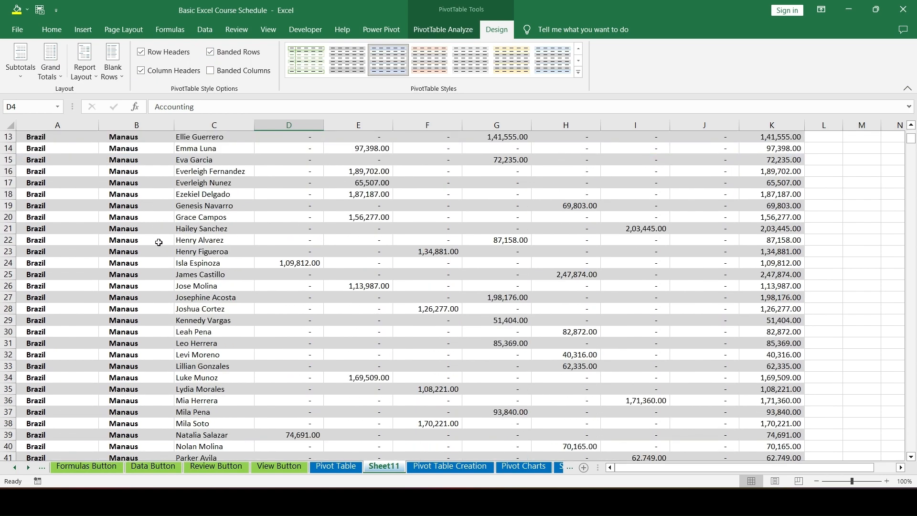
{"action": "scroll", "coordinate": [159, 243], "scroll_direction": "up", "scroll_amount": 4}
{"action": "scroll", "coordinate": [159, 243], "scroll_direction": "up", "scroll_amount": 1}
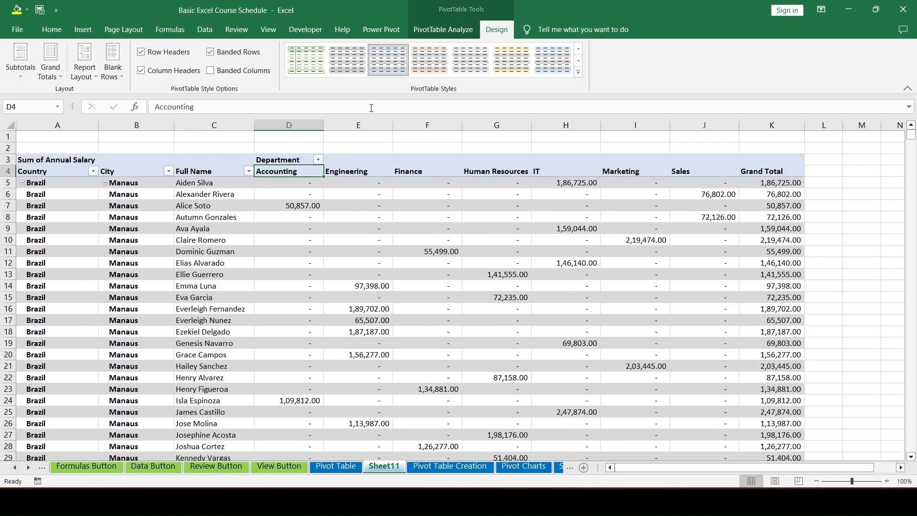
{"action": "left_click", "coordinate": [579, 72]}
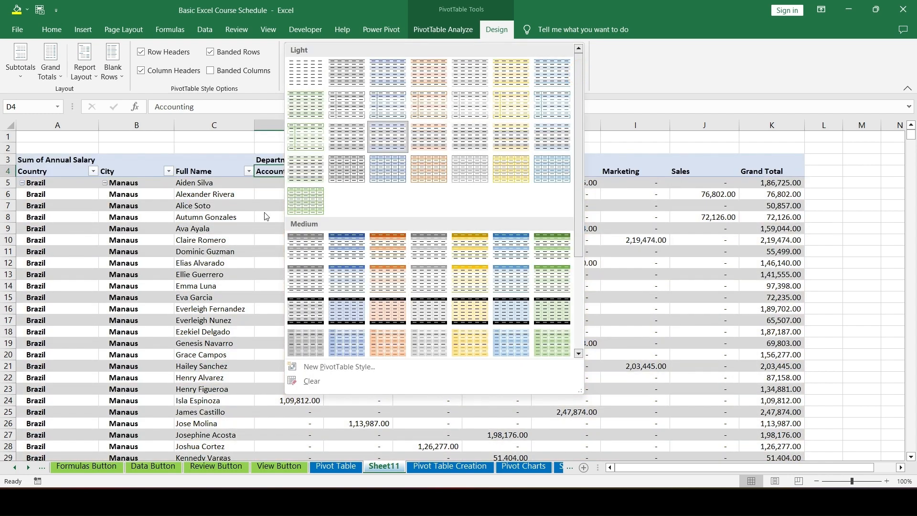
{"action": "left_click", "coordinate": [250, 183]}
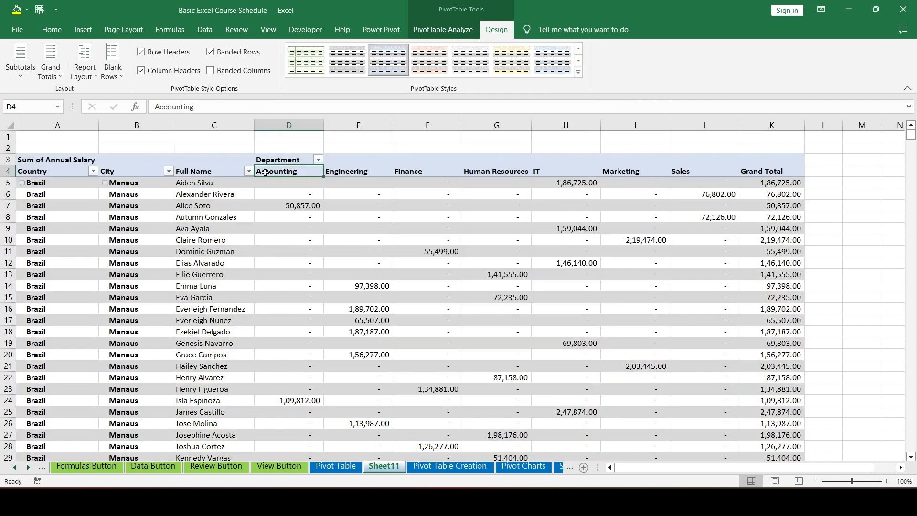
{"action": "left_click", "coordinate": [210, 53]}
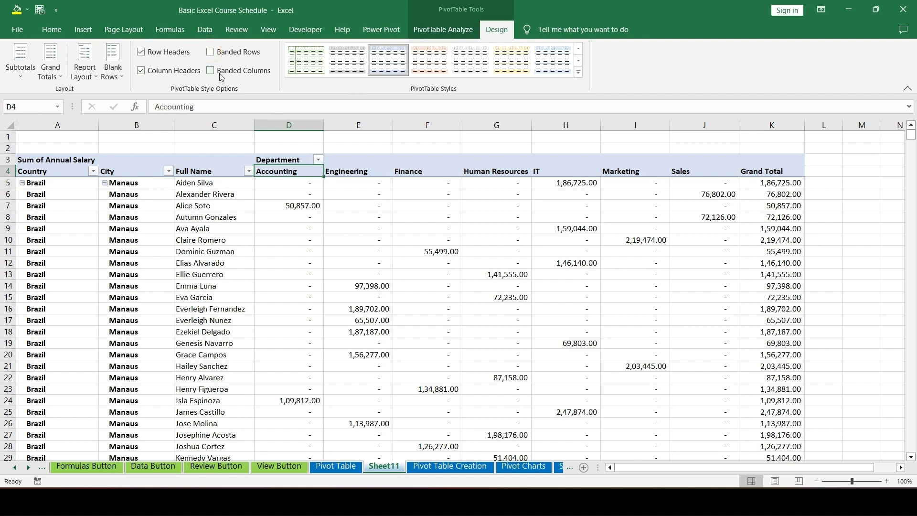
Try Banded Columns on the pivot table, check the shading across the departments, and turn it off again
{"action": "left_click", "coordinate": [210, 70]}
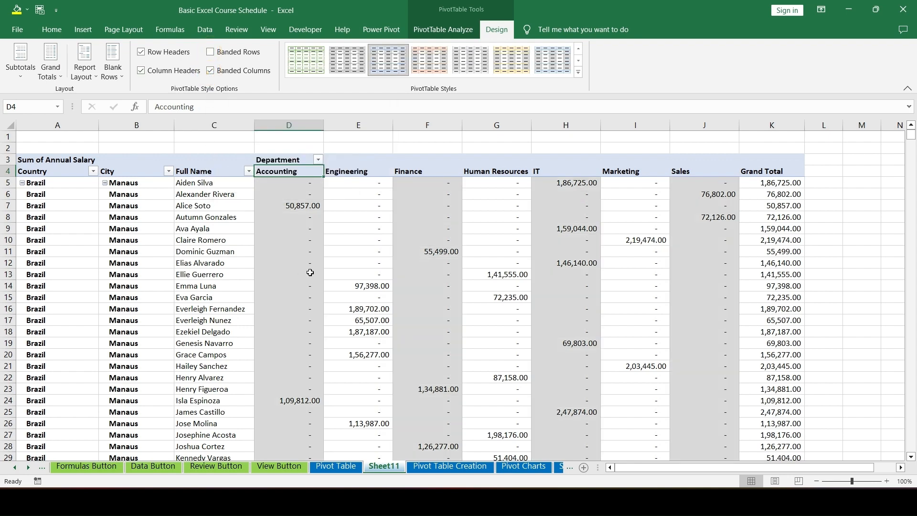
{"action": "scroll", "coordinate": [306, 270], "scroll_direction": "down", "scroll_amount": 3}
{"action": "scroll", "coordinate": [306, 276], "scroll_direction": "up", "scroll_amount": 3}
{"action": "left_click", "coordinate": [581, 75]}
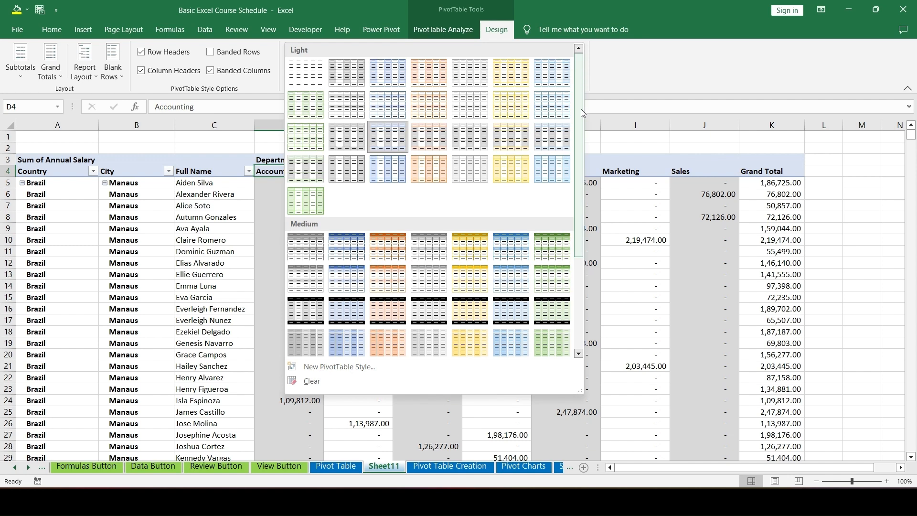
{"action": "left_click", "coordinate": [661, 207]}
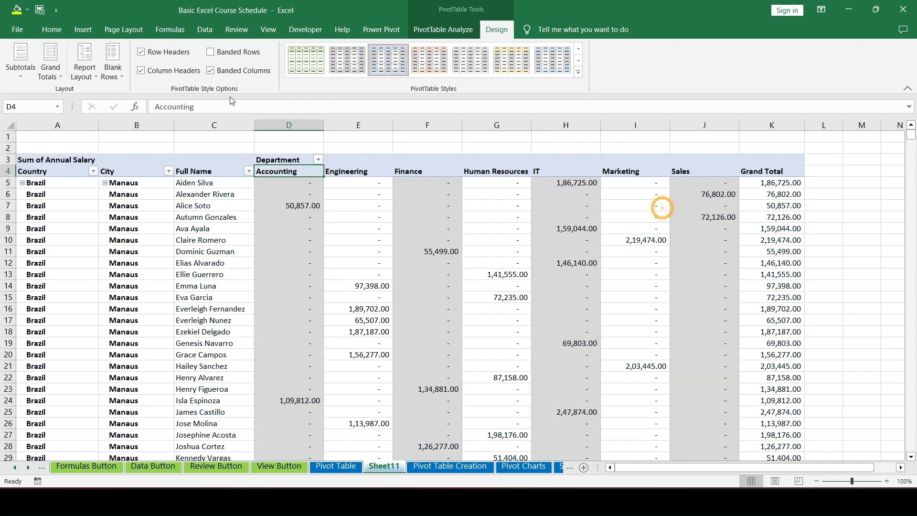
{"action": "left_click", "coordinate": [211, 70]}
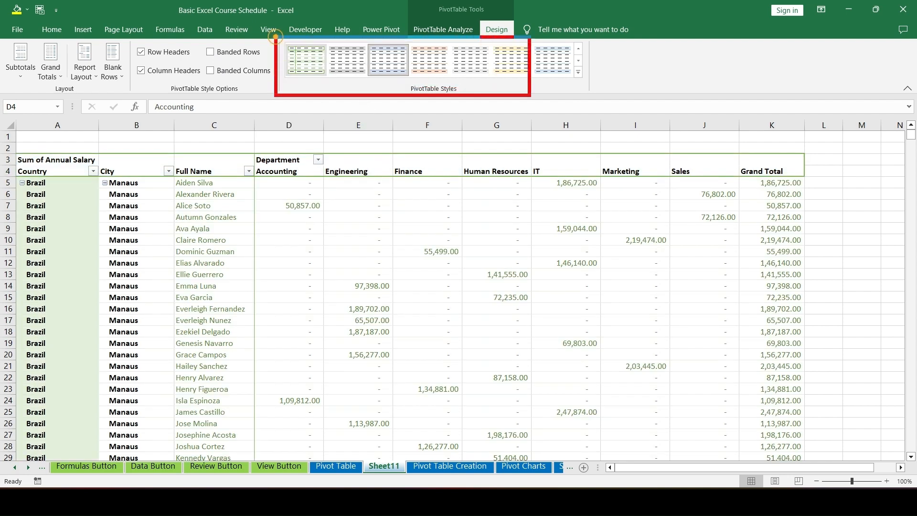
Apply the Medium PivotTable style with the dark blue header and blue-shaded country and city columns
{"action": "left_click", "coordinate": [300, 205]}
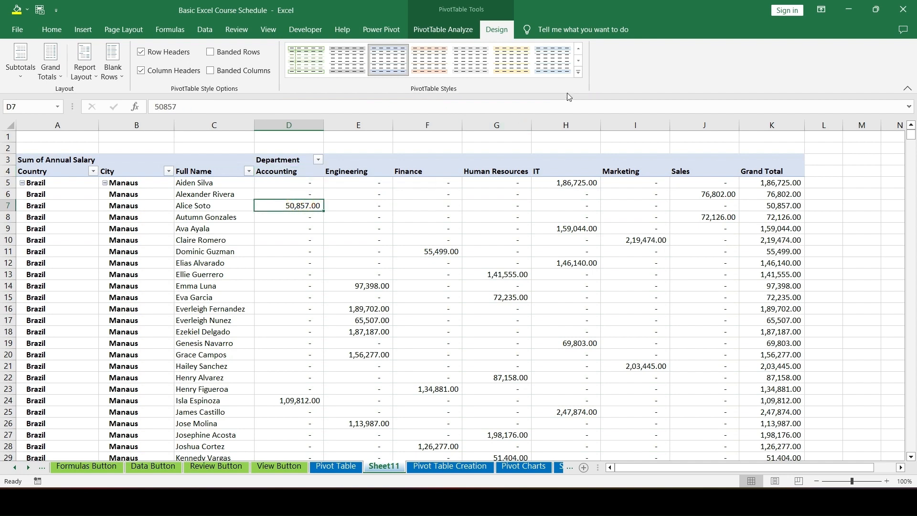
{"action": "left_click", "coordinate": [578, 73]}
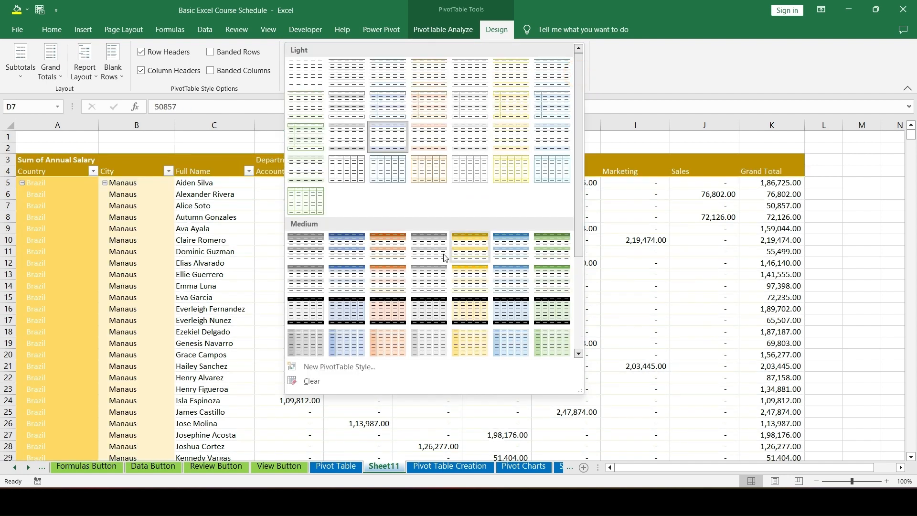
{"action": "left_click", "coordinate": [350, 254]}
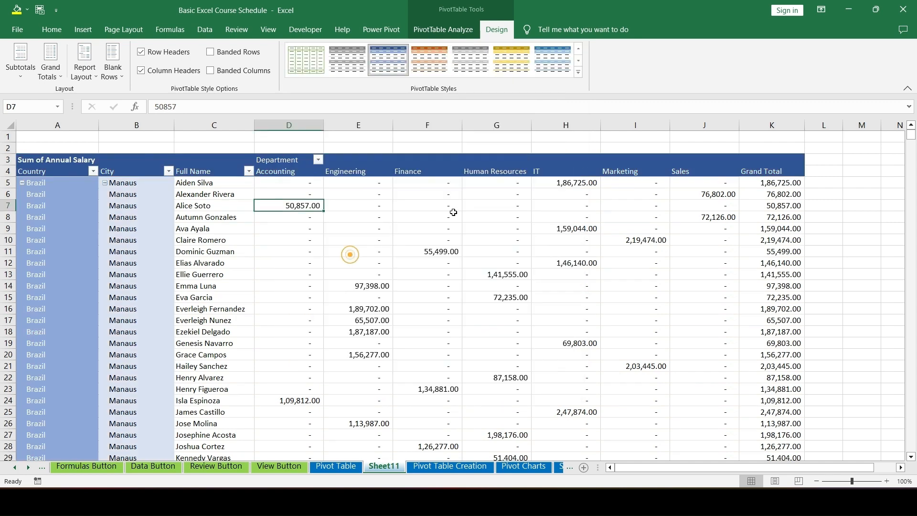
Apply the Medium PivotTable style with a black header and light blue body
{"action": "left_click", "coordinate": [578, 72]}
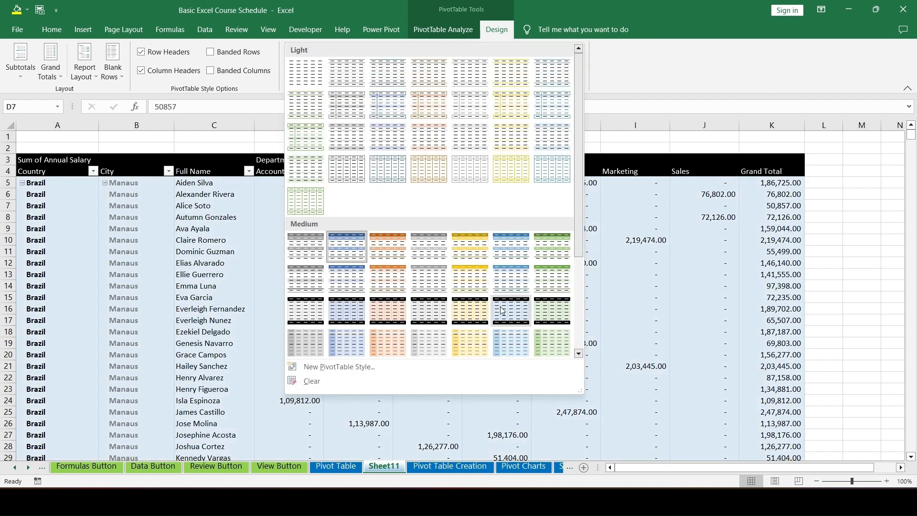
{"action": "left_click", "coordinate": [499, 309]}
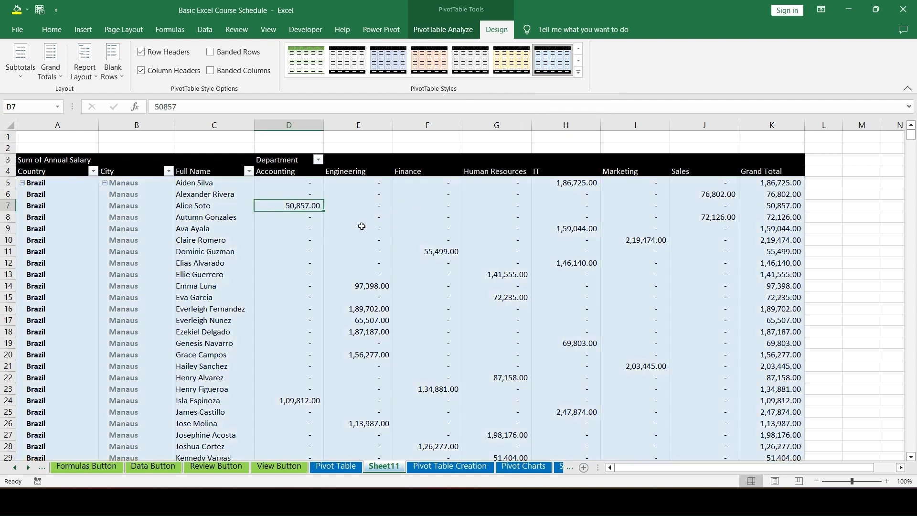
{"action": "mouse_move", "coordinate": [362, 225]}
{"action": "left_click", "coordinate": [438, 30]}
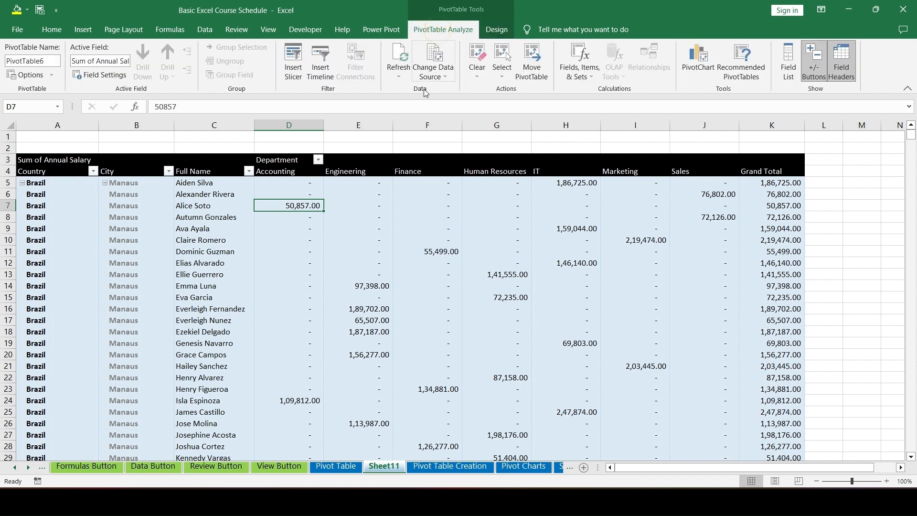
{"action": "mouse_move", "coordinate": [357, 245]}
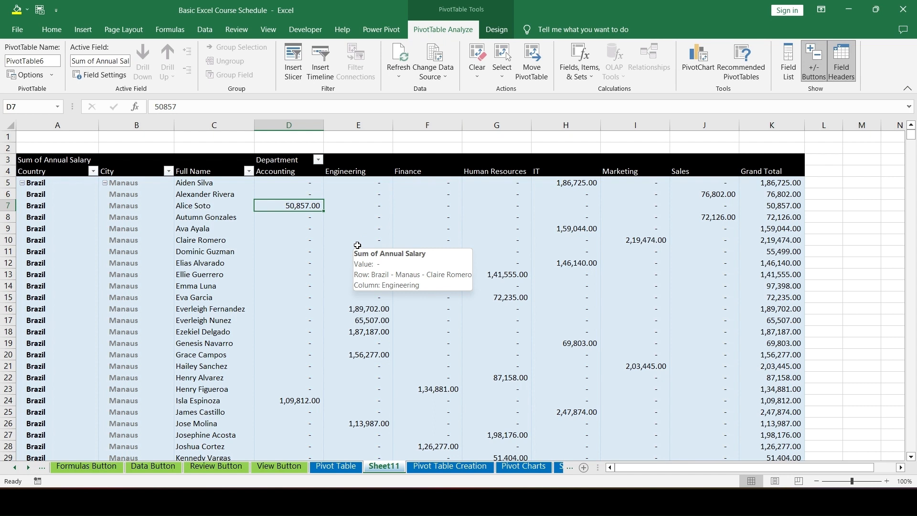
{"action": "left_click", "coordinate": [10, 59]}
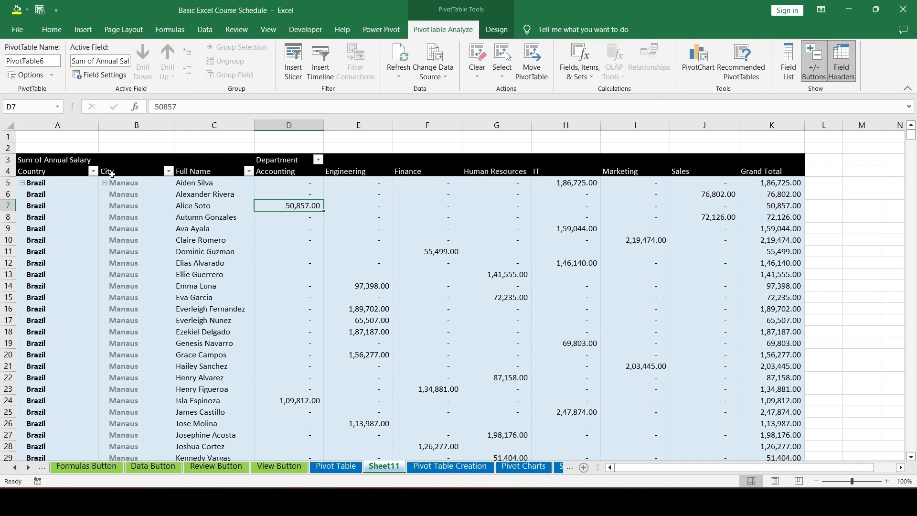
{"action": "left_click", "coordinate": [507, 27]}
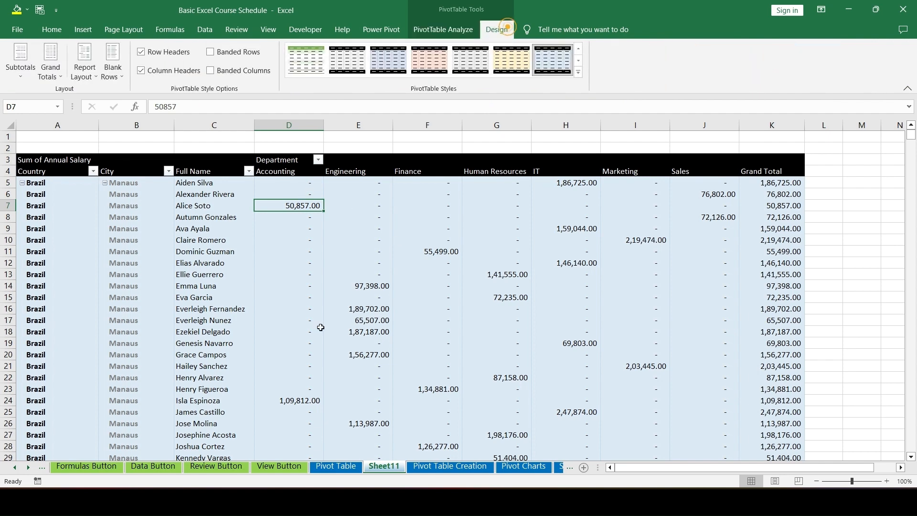
{"action": "left_click", "coordinate": [309, 260]}
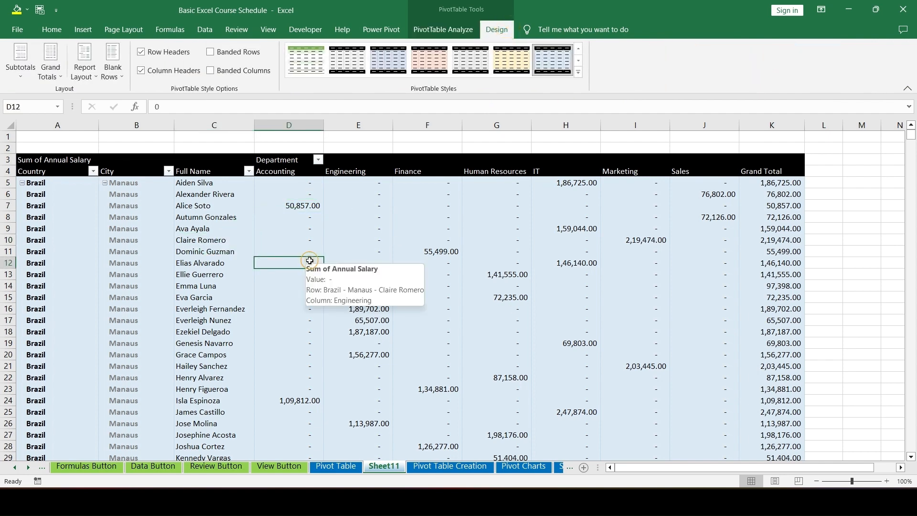
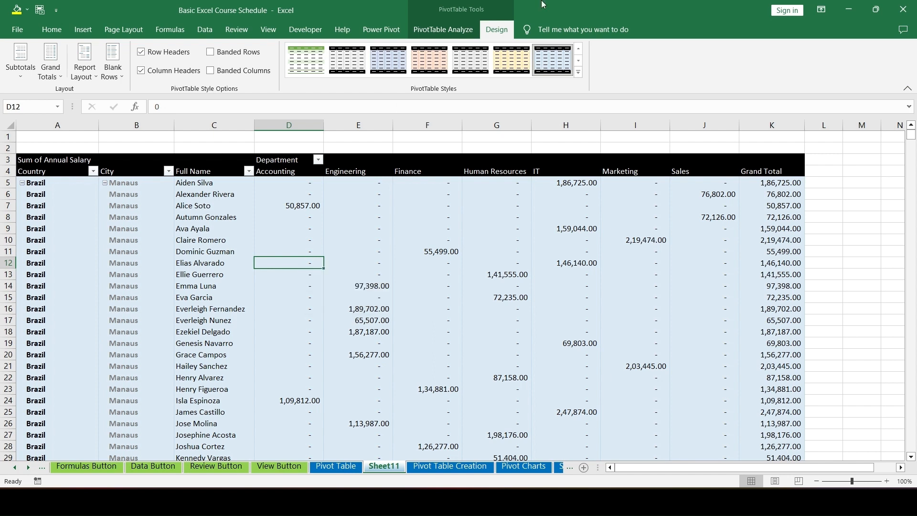
On the Pivot Table sheet, fill the Chapter 1 Pivot Table Creation cells C11:D11 with light orange
{"action": "left_click", "coordinate": [437, 29]}
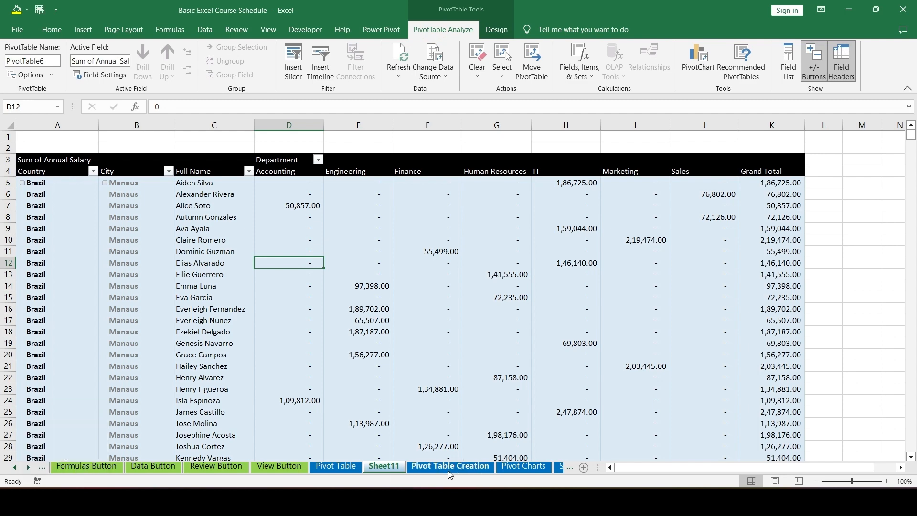
{"action": "left_click", "coordinate": [330, 467]}
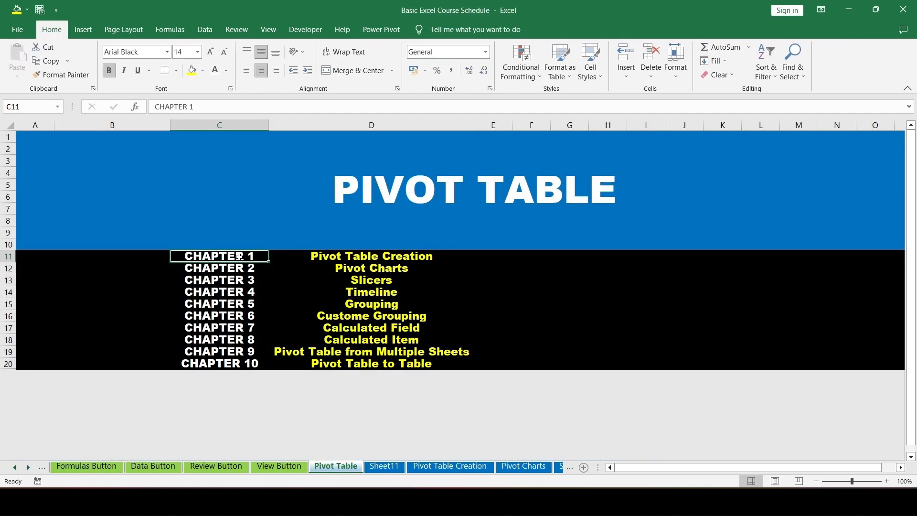
{"action": "left_click_drag", "start_coordinate": [234, 256], "coordinate": [351, 257]}
{"action": "left_click", "coordinate": [204, 72]}
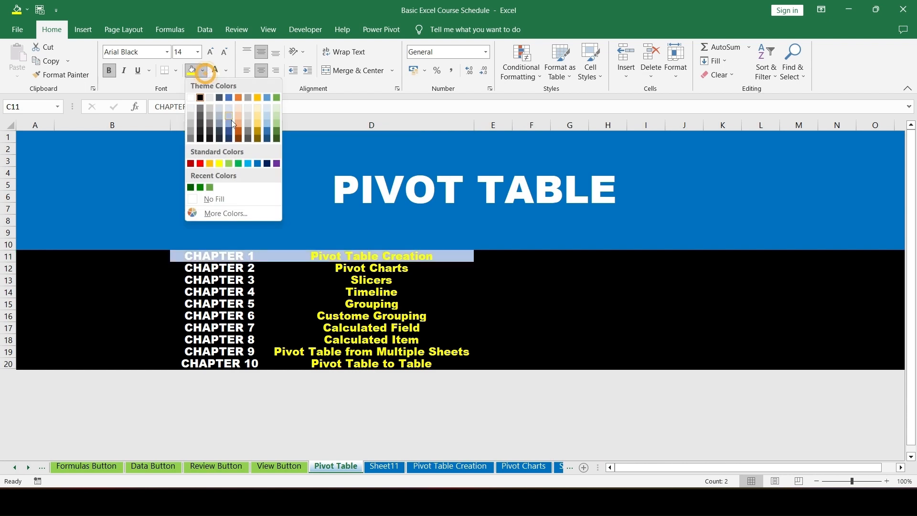
{"action": "left_click", "coordinate": [238, 120]}
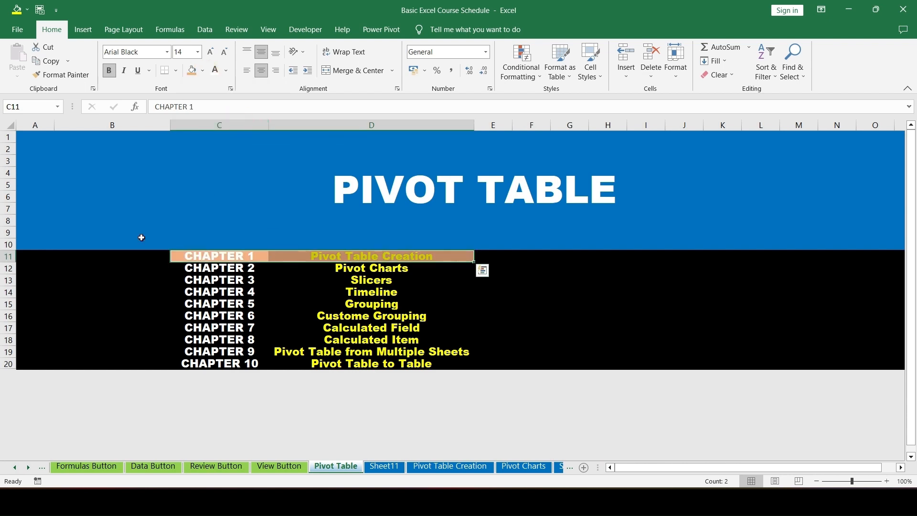
{"action": "left_click", "coordinate": [334, 270]}
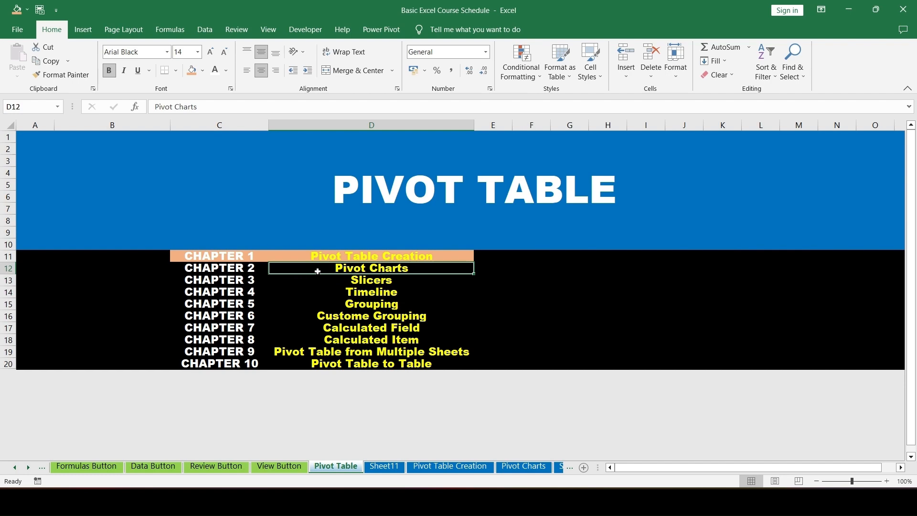
Open the Pivot Charts sheet and go to the EEID header in cell A1
{"action": "left_click", "coordinate": [522, 467]}
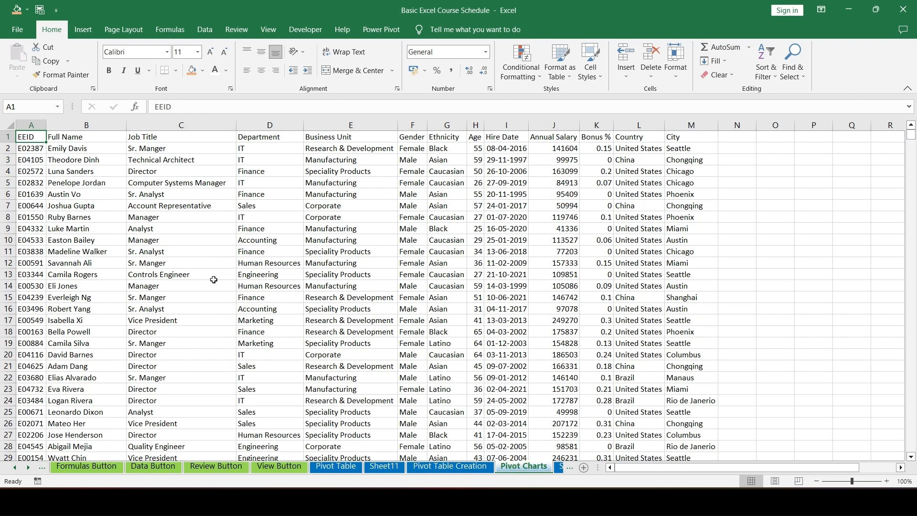
{"action": "left_click", "coordinate": [145, 178]}
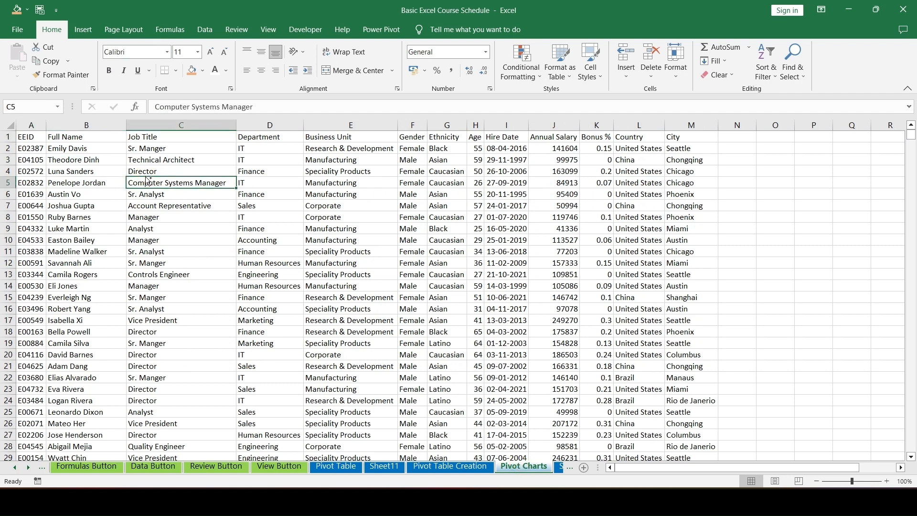
{"action": "key", "text": "ctrl+Home"}
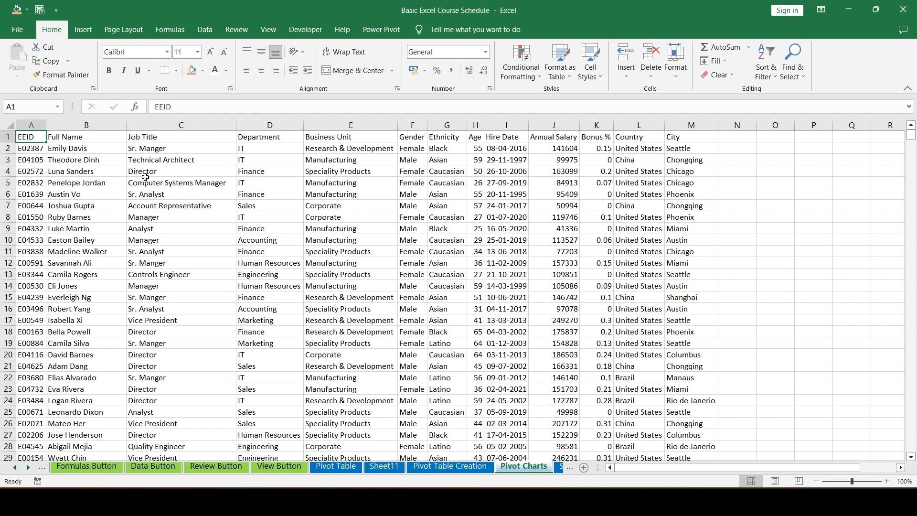
Try selecting the employee data from A1 across its headers and down, then from A1 to the last used cell, returning to A1 each time
{"action": "key", "text": "ctrl"}
{"action": "key", "text": "ctrl+shift+Right"}
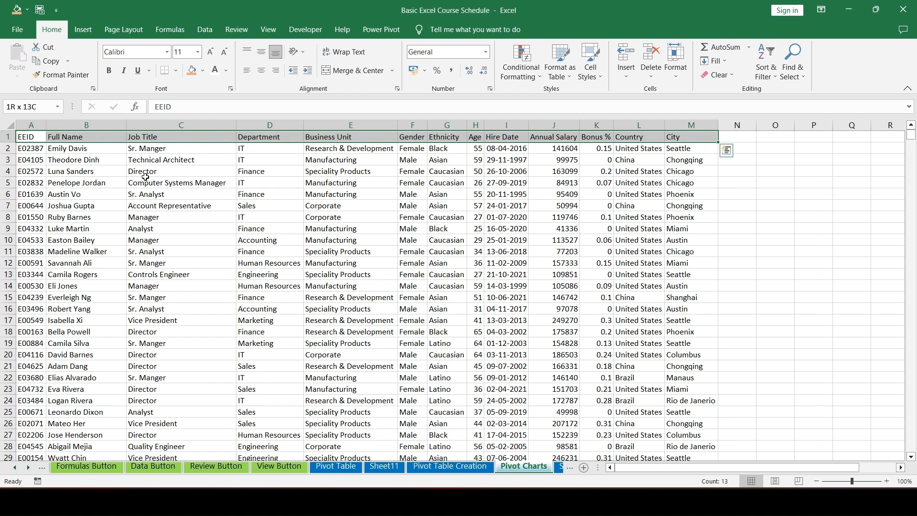
{"action": "key", "text": "ctrl+shift+Down"}
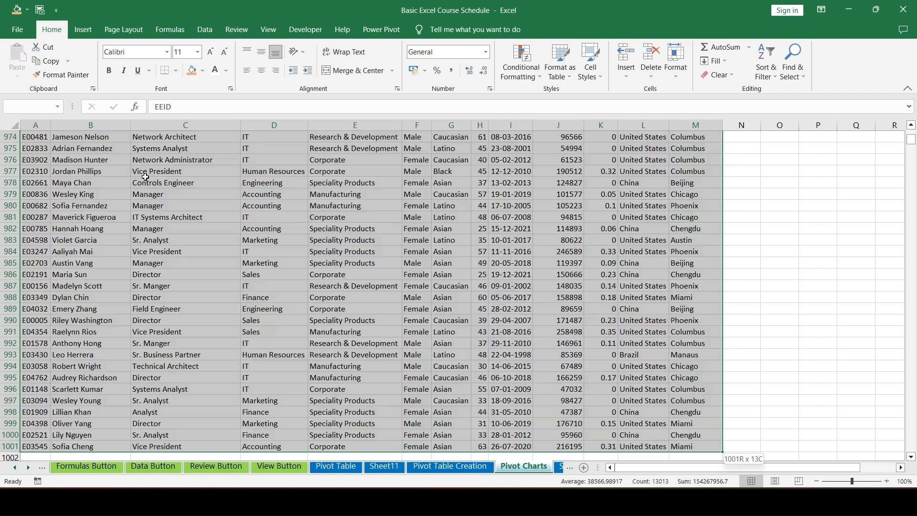
{"action": "key", "text": "ctrl+Home"}
{"action": "key", "text": "Right"}
{"action": "key", "text": "Left"}
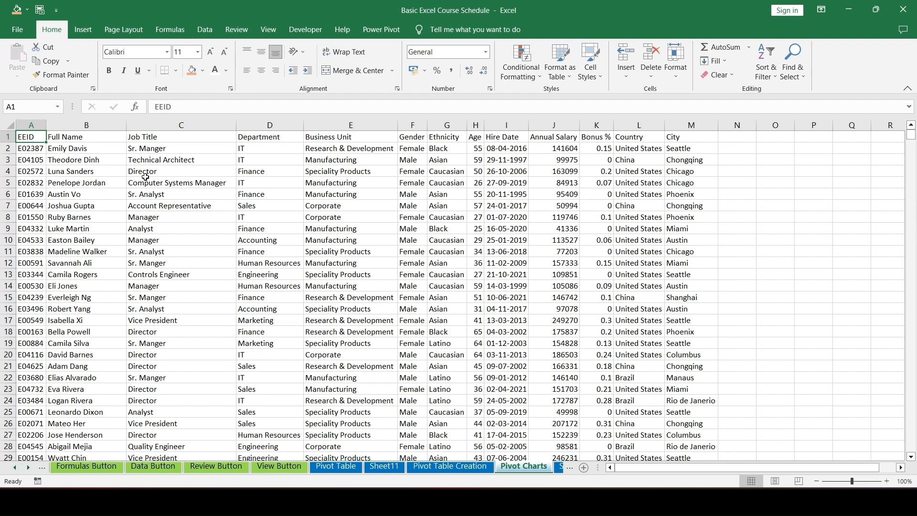
{"action": "key", "text": "ctrl+shift+End"}
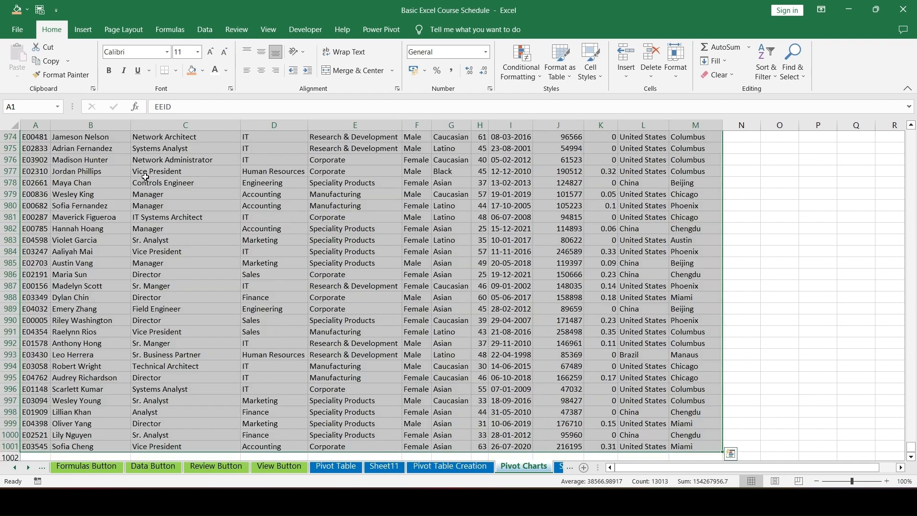
{"action": "key", "text": "ctrl+Home"}
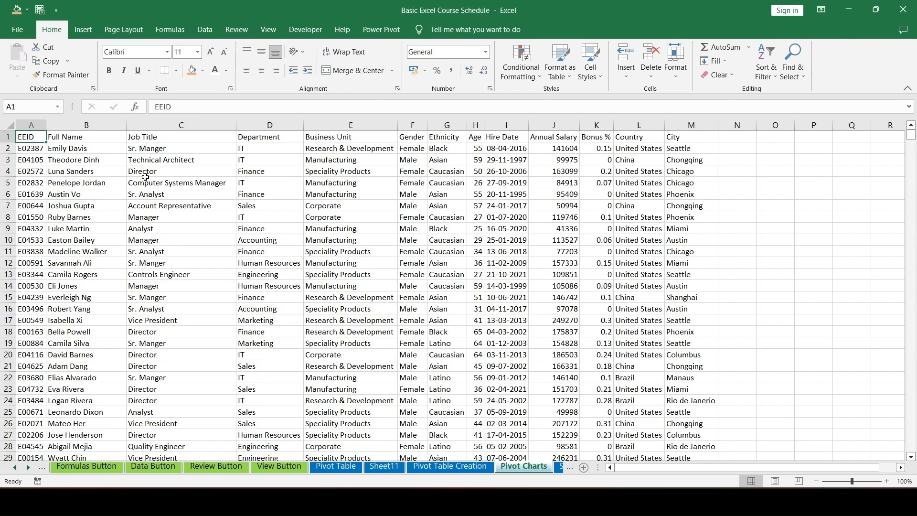
Select the whole employee dataset, A1:M1001, on the Pivot Charts sheet
{"action": "key", "text": "ctrl+shift+End"}
{"action": "key", "text": "ctrl+Home"}
{"action": "key", "text": "ctrl+shift+Right"}
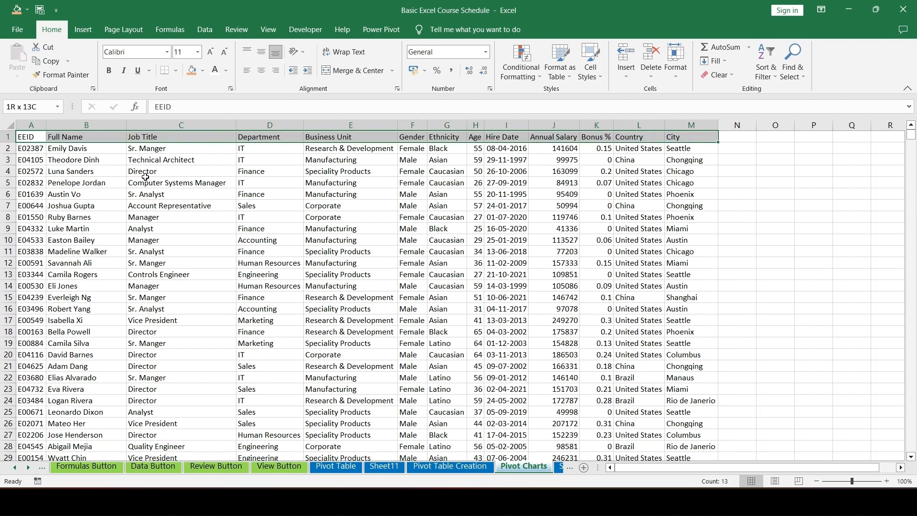
{"action": "key", "text": "ctrl+shift+Down"}
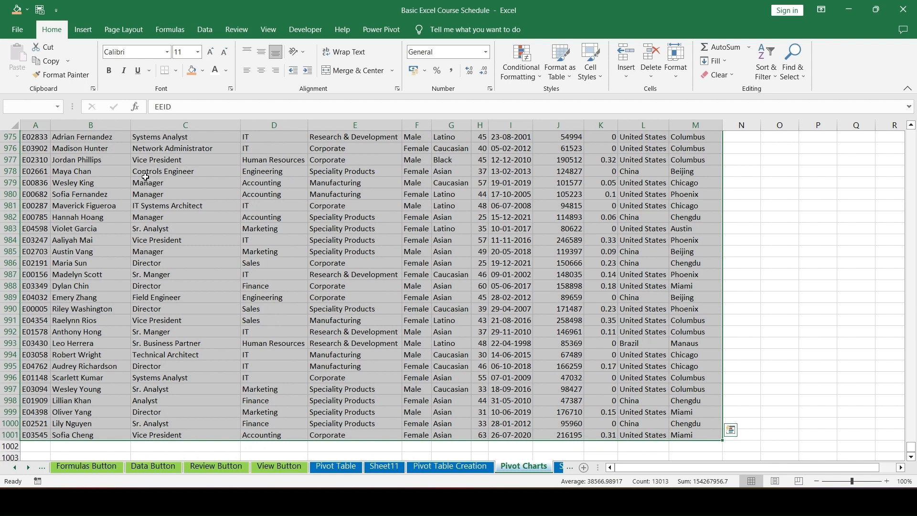
Open the PivotTable and PivotChart Wizard for the selected employee data twice, cancelling it each time
{"action": "key", "text": "alt+d"}
{"action": "key", "text": "p"}
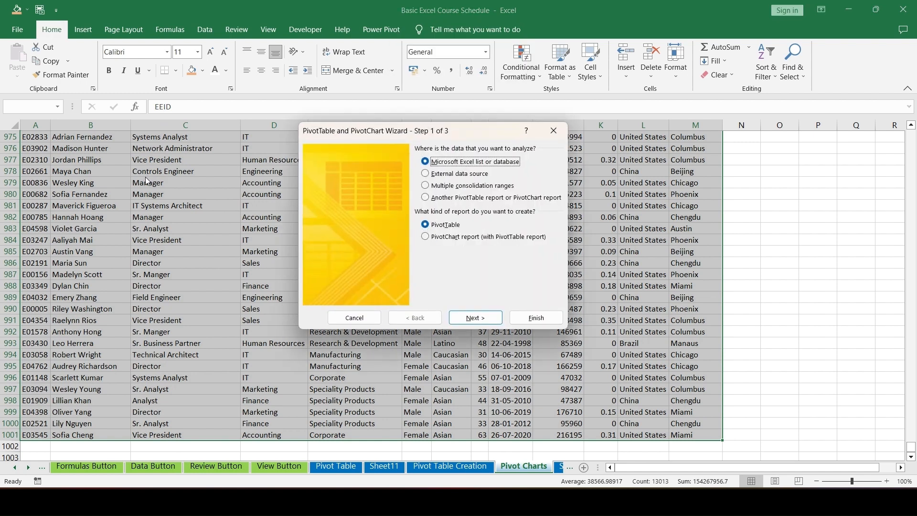
{"action": "key", "text": "Escape"}
{"action": "key", "text": "alt+d"}
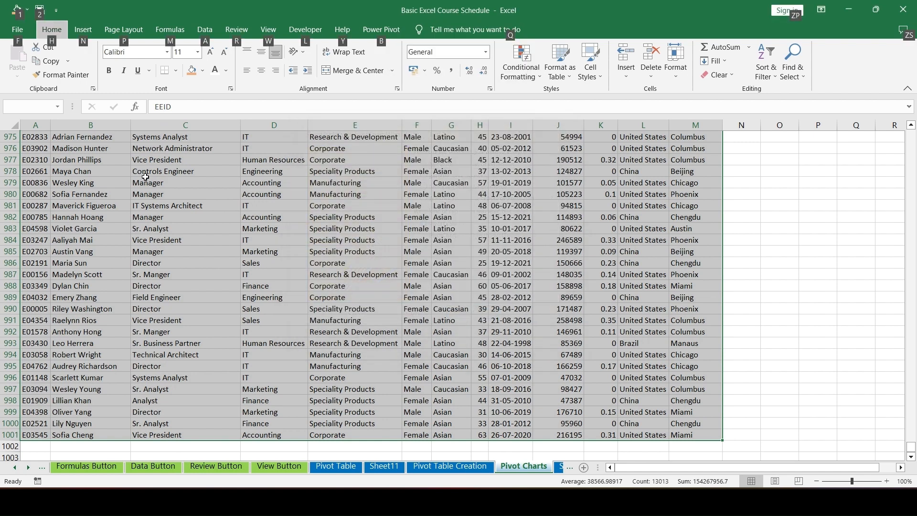
{"action": "key", "text": "p"}
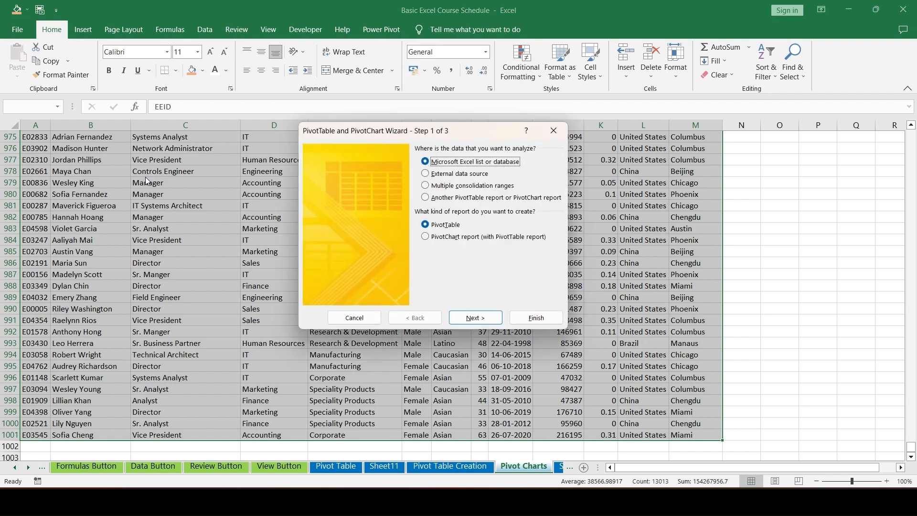
{"action": "key", "text": "Escape"}
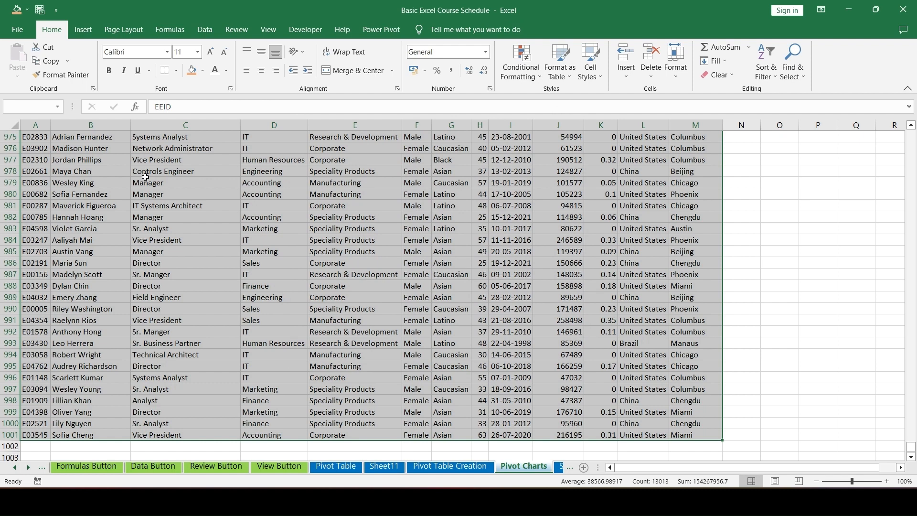
Open the PivotTable from table or range dialog for the selected employee data and cancel it
{"action": "key", "text": "alt"}
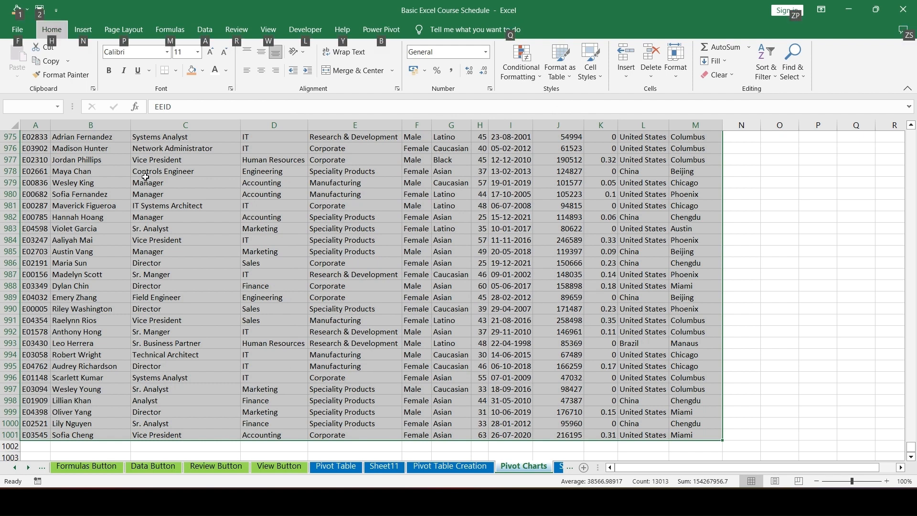
{"action": "key", "text": "n"}
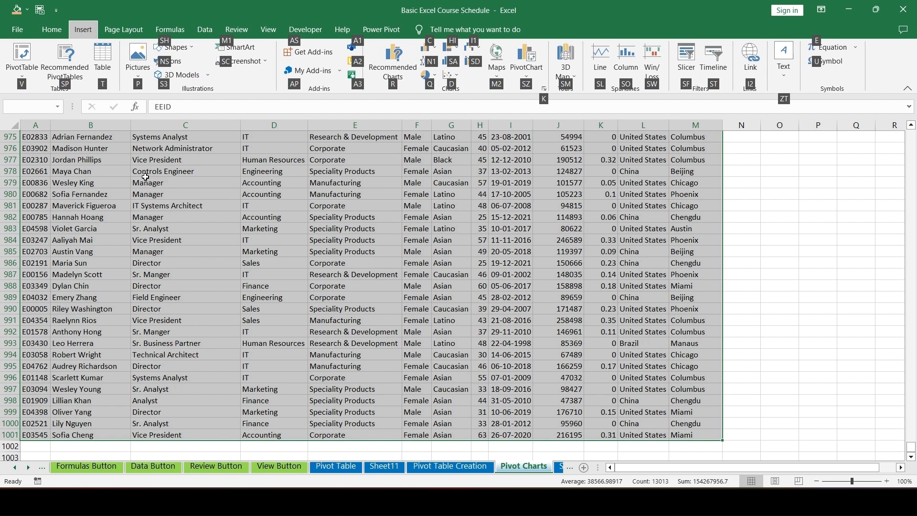
{"action": "key", "text": "v"}
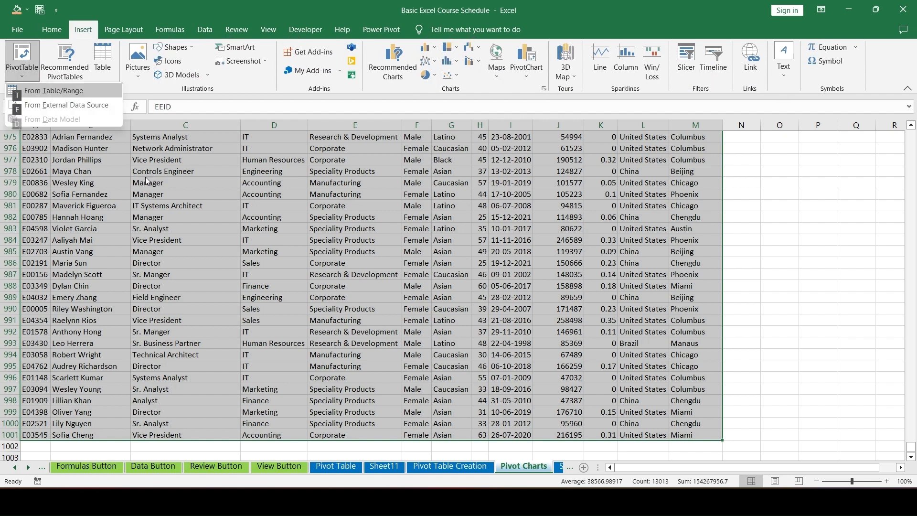
{"action": "key", "text": "t"}
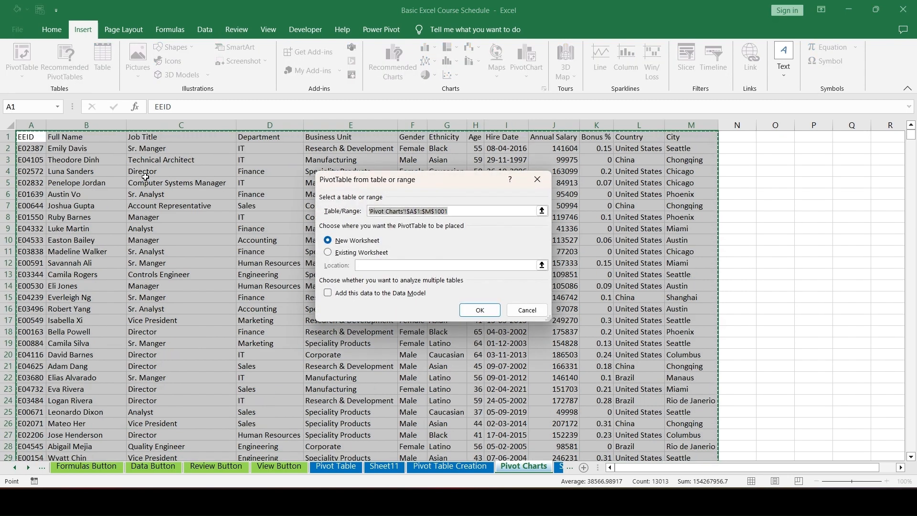
{"action": "key", "text": "Escape"}
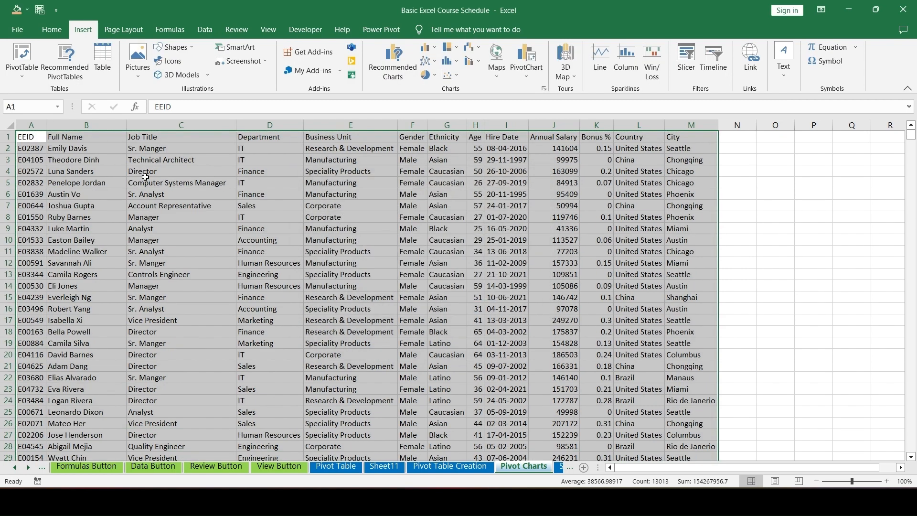
Create a PivotTable from range A1:M1001 with the PivotTable and PivotChart Wizard, placing it on the existing Pivot Charts worksheet at P4
{"action": "key", "text": "alt+d"}
{"action": "key", "text": "p"}
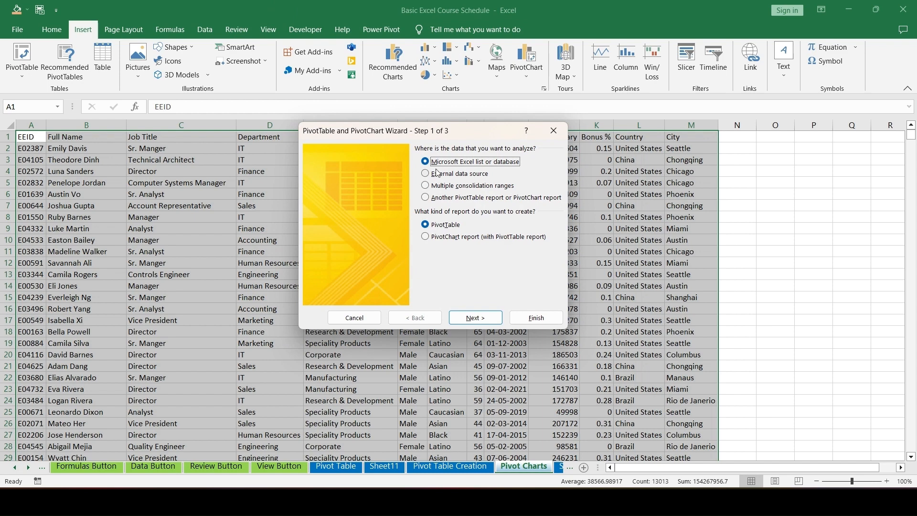
{"action": "left_click", "coordinate": [475, 318]}
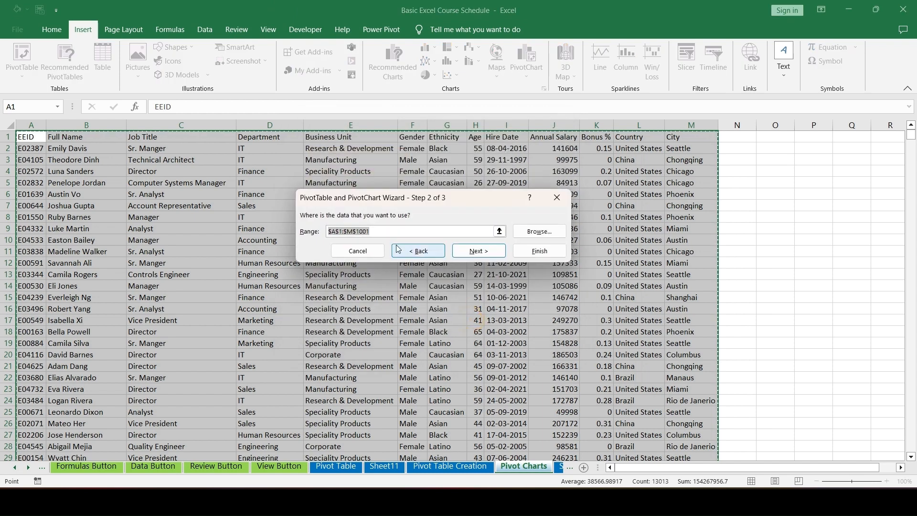
{"action": "left_click", "coordinate": [476, 253]}
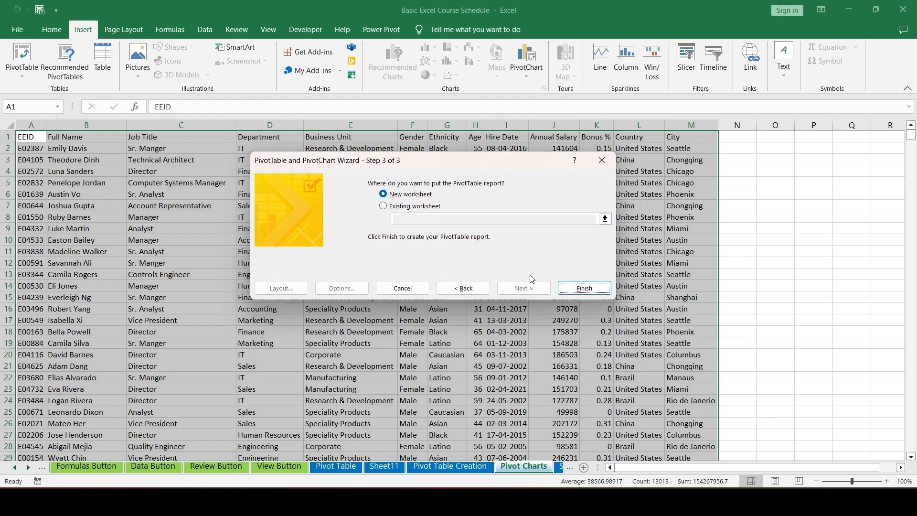
{"action": "left_click", "coordinate": [384, 210]}
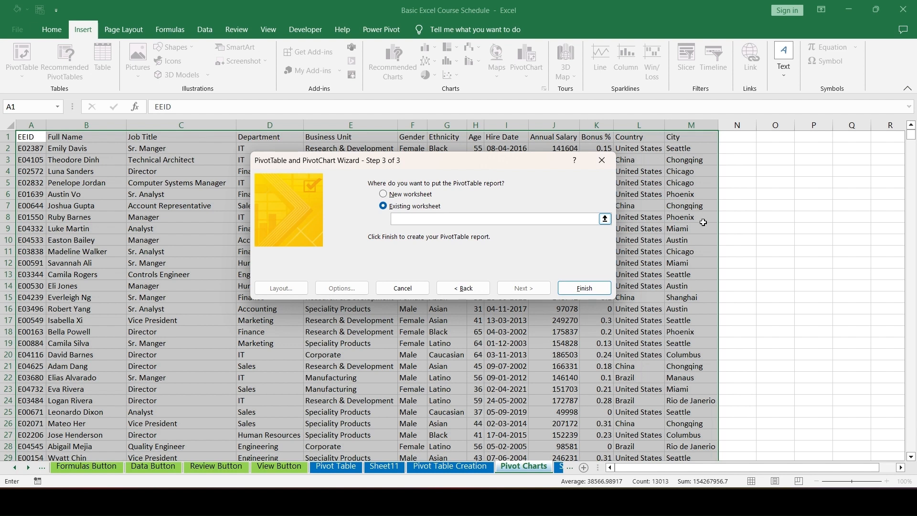
{"action": "left_click", "coordinate": [812, 171]}
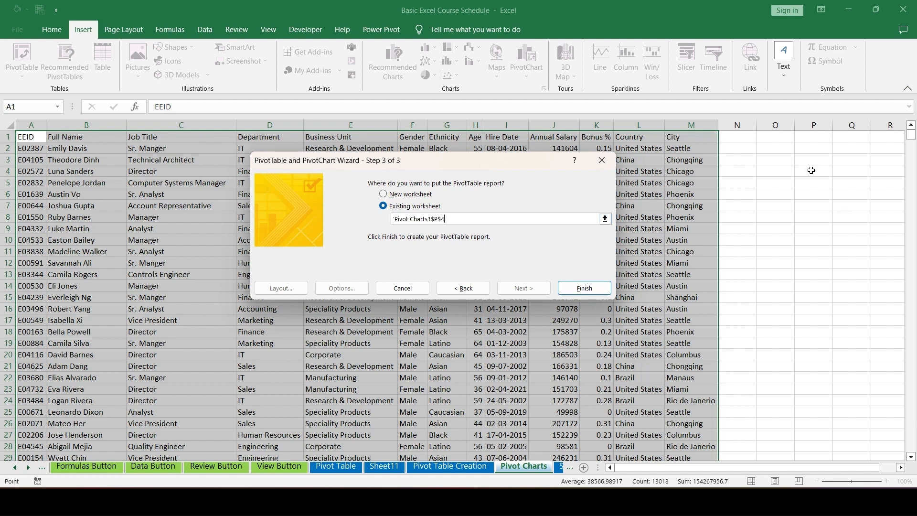
{"action": "left_click", "coordinate": [588, 286]}
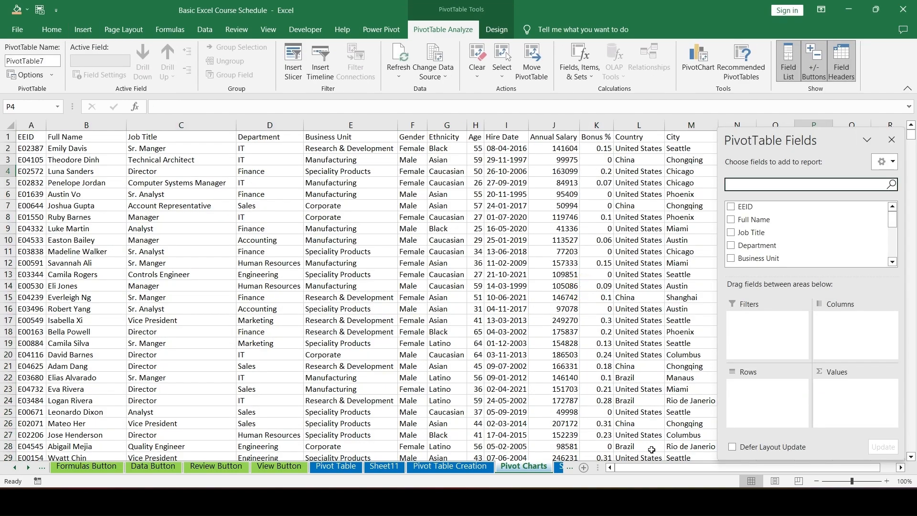
Add the Department field to the Rows area of the new PivotTable at P4
{"action": "left_click", "coordinate": [901, 467]}
{"action": "left_click", "coordinate": [900, 468]}
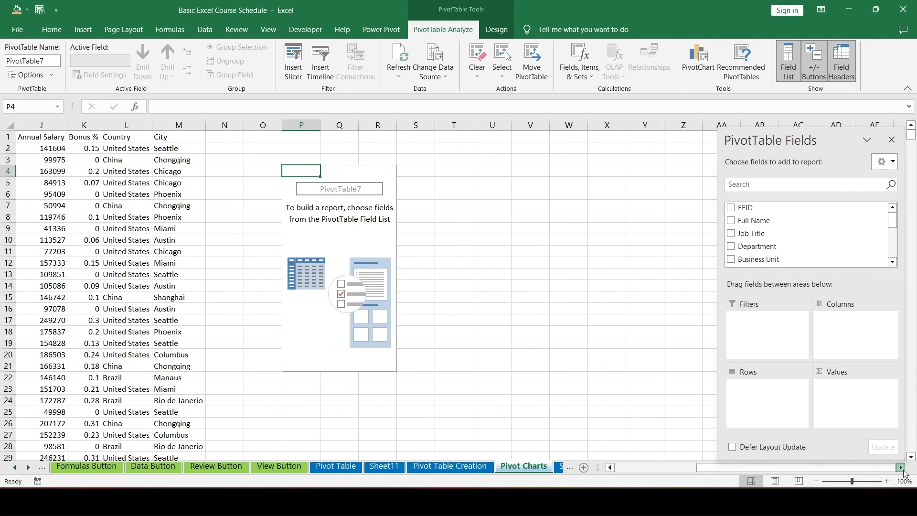
{"action": "left_click", "coordinate": [901, 468]}
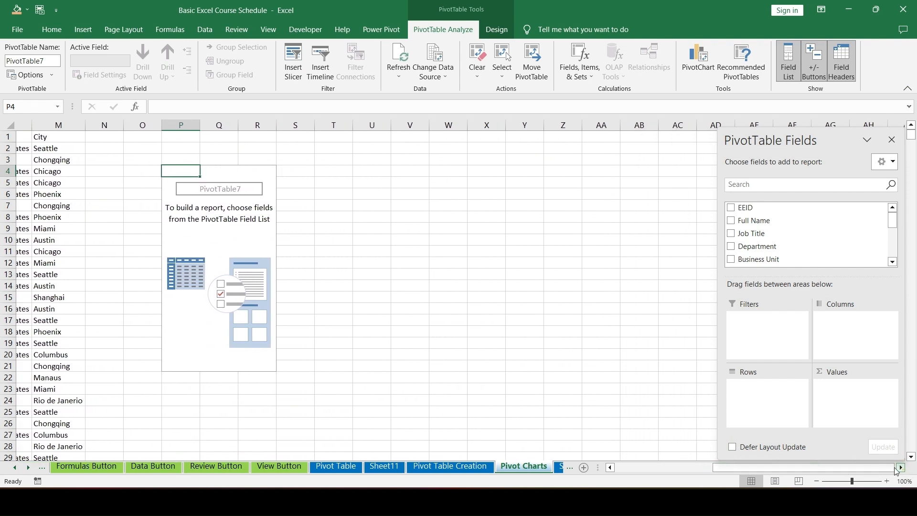
{"action": "left_click", "coordinate": [167, 172]}
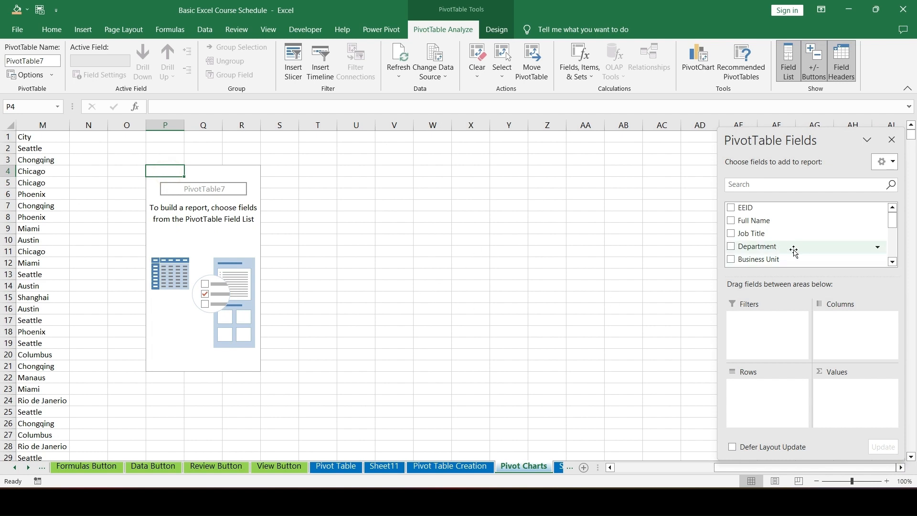
{"action": "left_click_drag", "start_coordinate": [759, 237], "coordinate": [770, 402]}
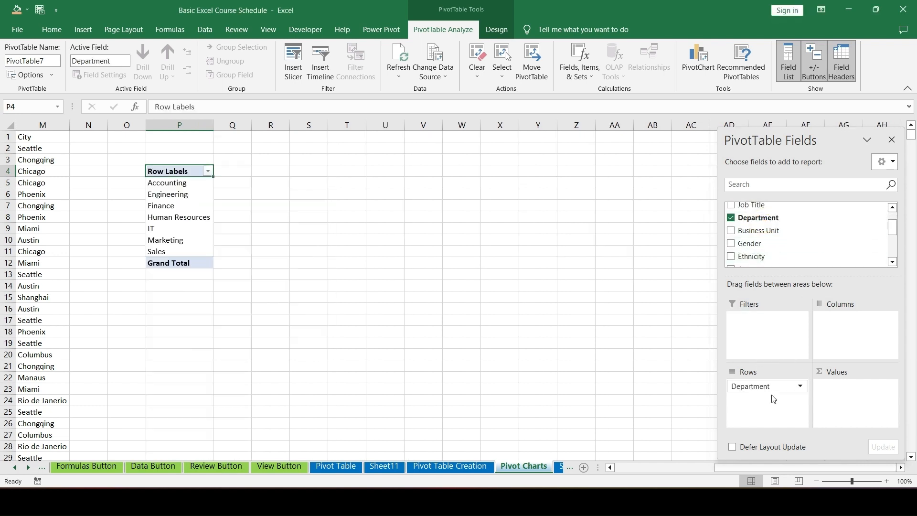
Add Business Unit below Department in Rows, Gender in Columns and Annual Salary in Values of the PivotTable
{"action": "left_click_drag", "start_coordinate": [761, 231], "coordinate": [768, 402]}
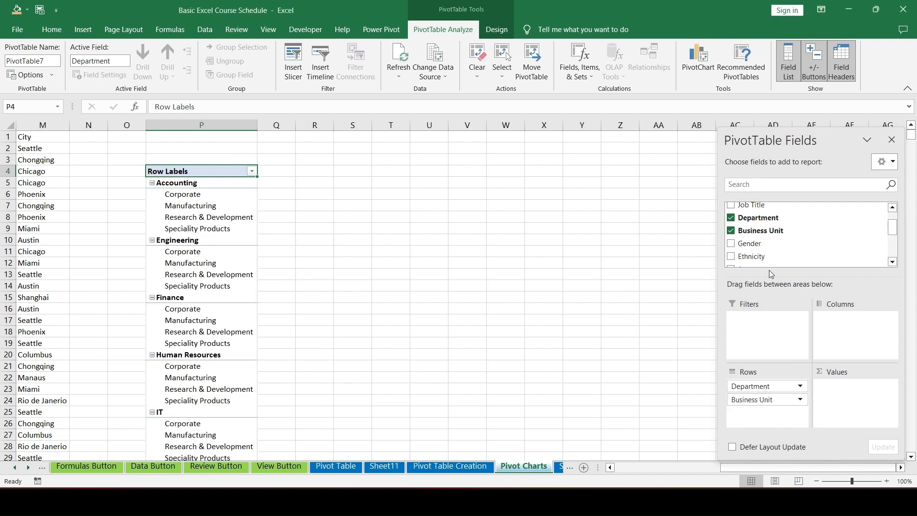
{"action": "left_click_drag", "start_coordinate": [746, 245], "coordinate": [835, 330]}
{"action": "scroll", "coordinate": [784, 246], "scroll_direction": "down", "scroll_amount": 2}
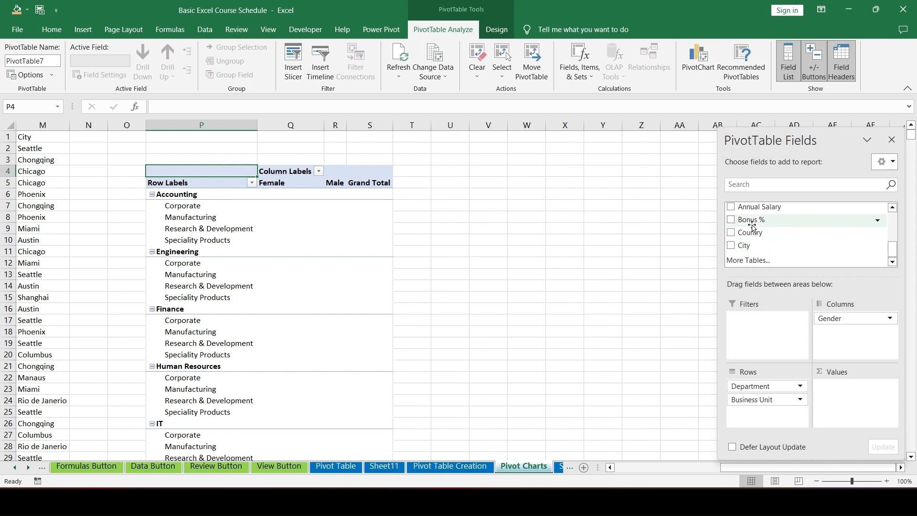
{"action": "left_click_drag", "start_coordinate": [747, 207], "coordinate": [839, 399]}
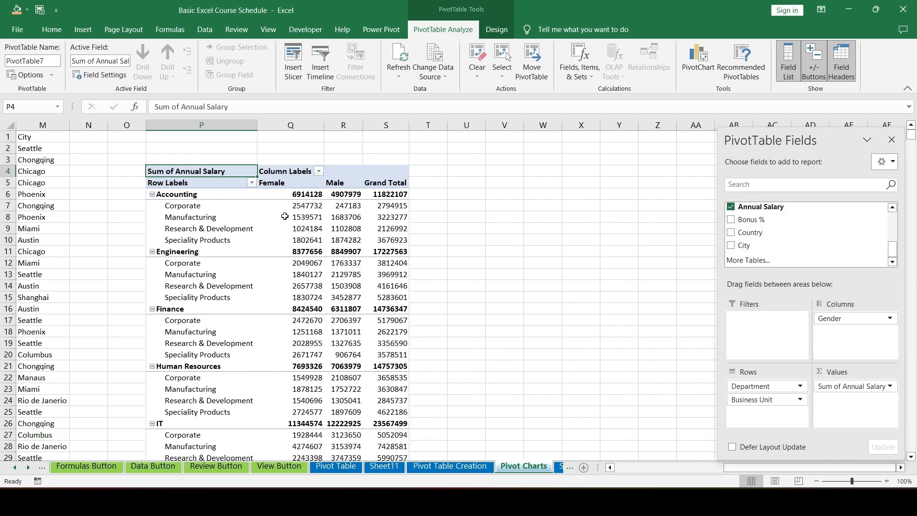
Change the PivotTable's report layout to Tabular Form and repeat all item labels
{"action": "mouse_move", "coordinate": [285, 217]}
{"action": "left_click", "coordinate": [494, 32]}
{"action": "left_click", "coordinate": [96, 76]}
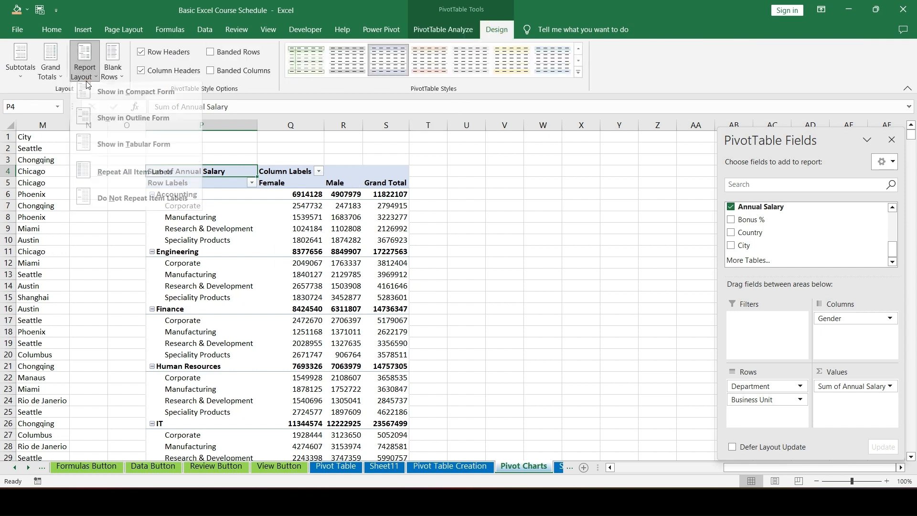
{"action": "left_click", "coordinate": [102, 152]}
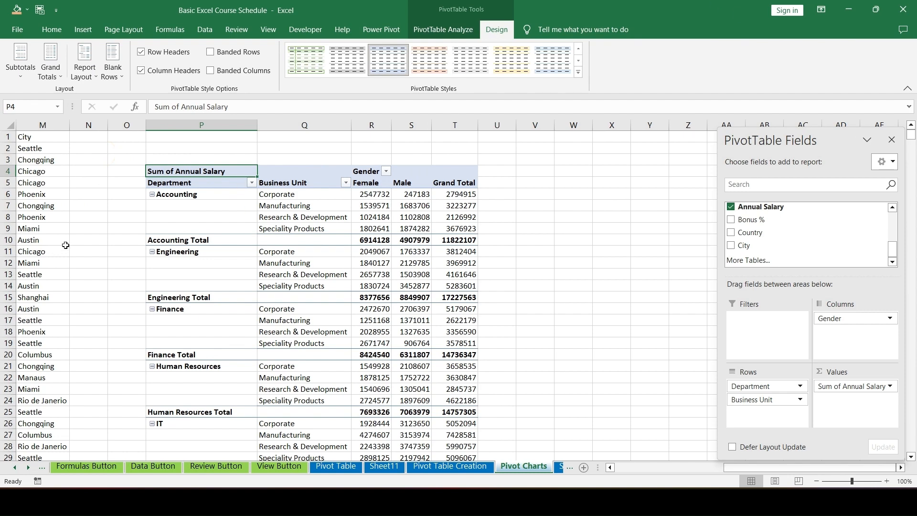
{"action": "left_click", "coordinate": [84, 71]}
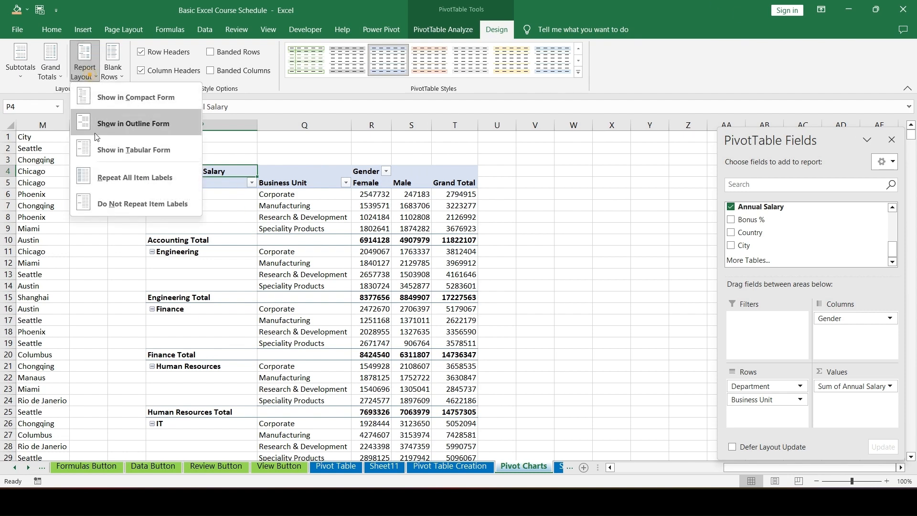
{"action": "left_click", "coordinate": [108, 173]}
{"action": "scroll", "coordinate": [231, 276], "scroll_direction": "down", "scroll_amount": 6}
{"action": "scroll", "coordinate": [235, 233], "scroll_direction": "up", "scroll_amount": 6}
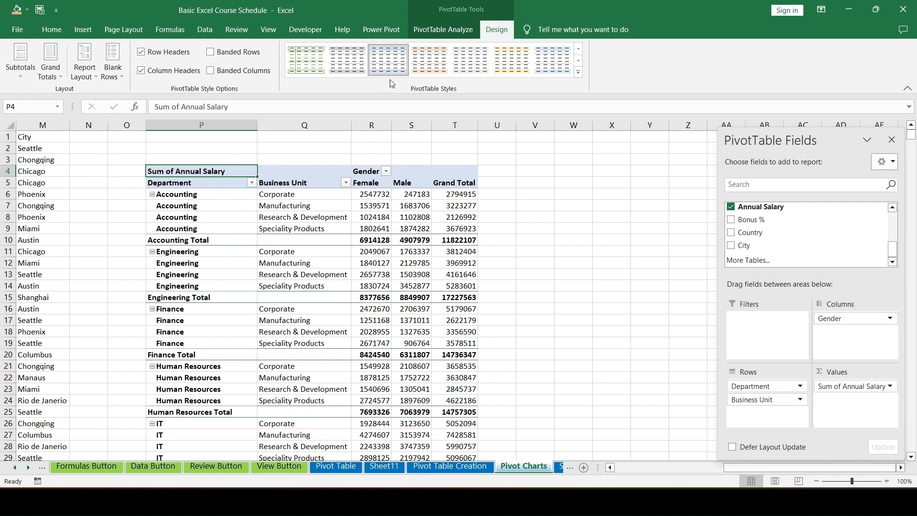
Start a PivotChart from the salary PivotTable and preview the stacked, 100% stacked and 3-D column subtypes
{"action": "left_click", "coordinate": [439, 26]}
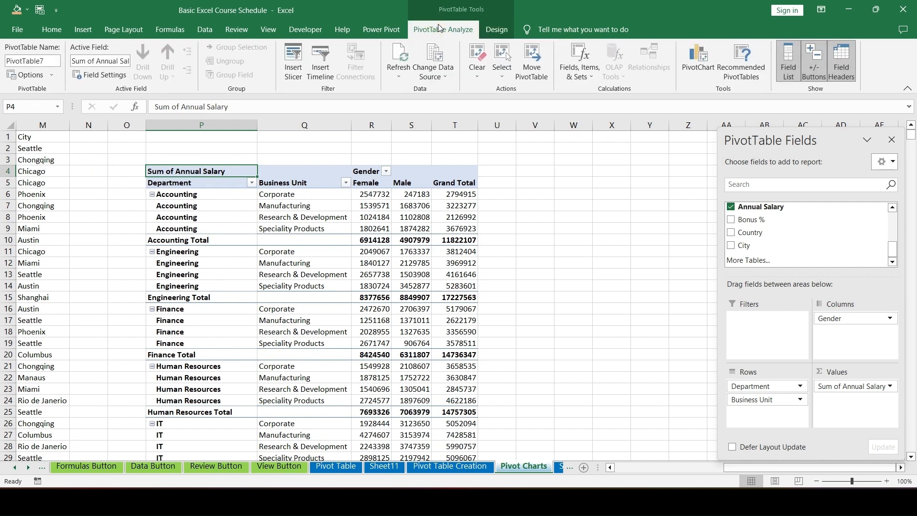
{"action": "left_click", "coordinate": [695, 77]}
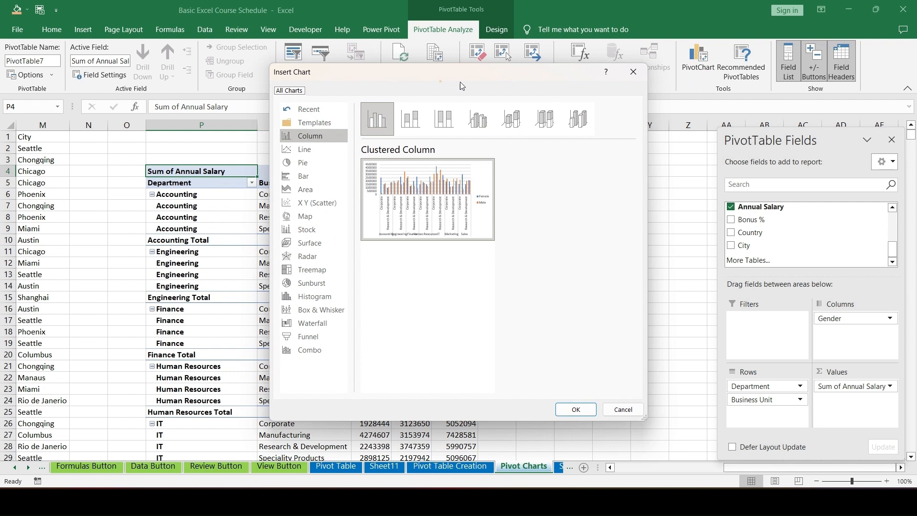
{"action": "left_click", "coordinate": [410, 122]}
{"action": "left_click", "coordinate": [439, 126]}
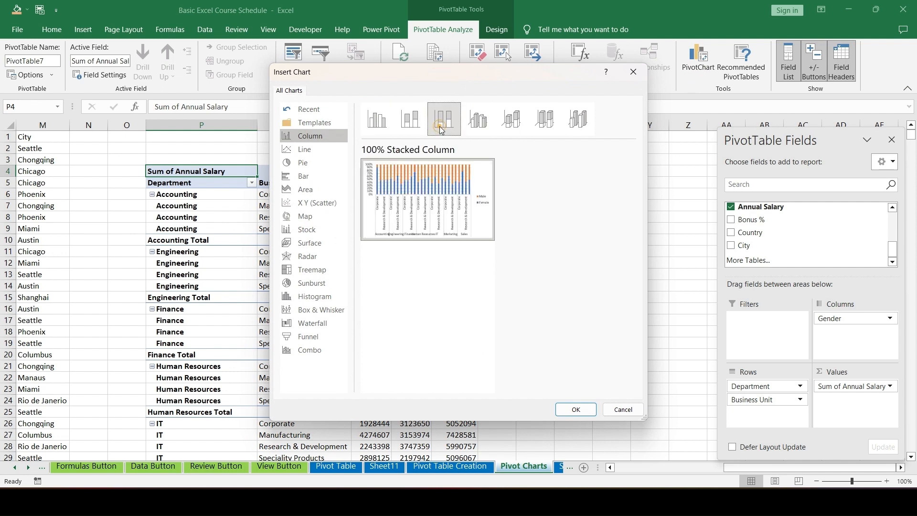
{"action": "left_click", "coordinate": [471, 125]}
{"action": "left_click", "coordinate": [510, 123]}
{"action": "left_click", "coordinate": [546, 123]}
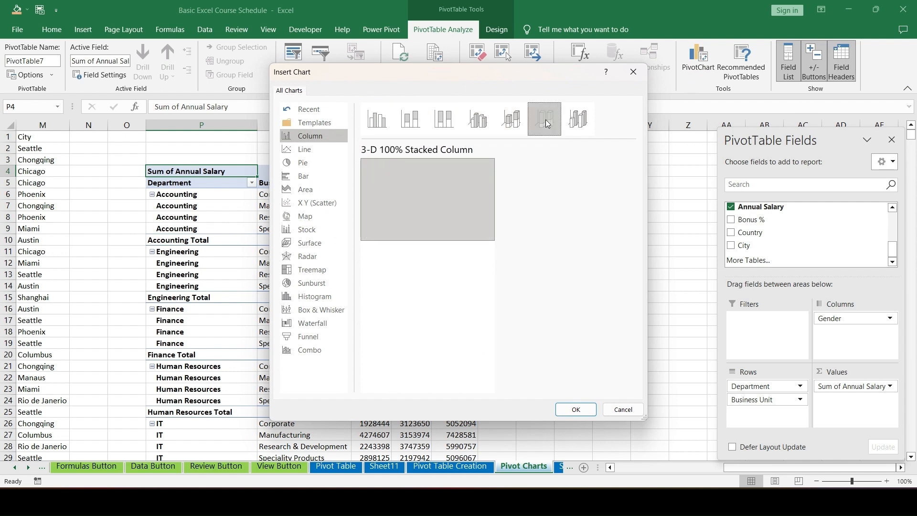
{"action": "left_click", "coordinate": [578, 119]}
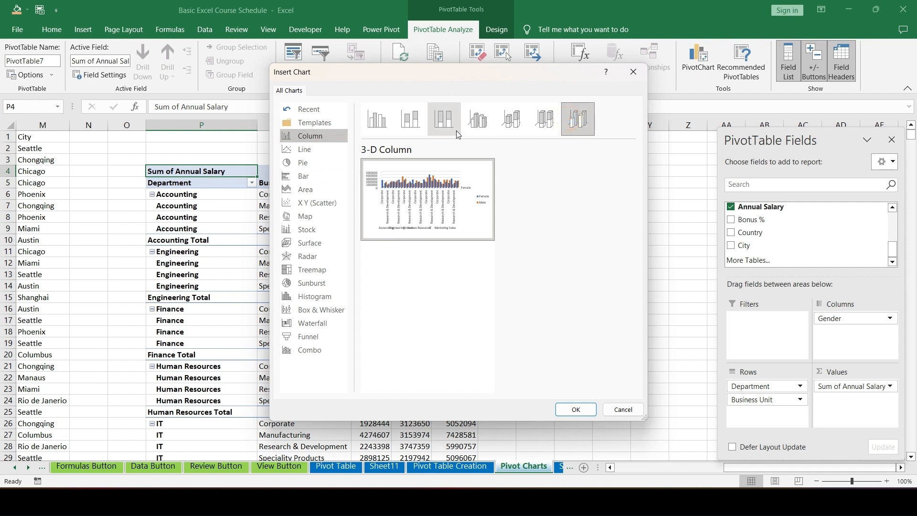
Preview the Line, Pie, Bar, X Y (Scatter), Stock and Radar chart types for the PivotChart
{"action": "left_click", "coordinate": [333, 148]}
{"action": "left_click", "coordinate": [308, 162]}
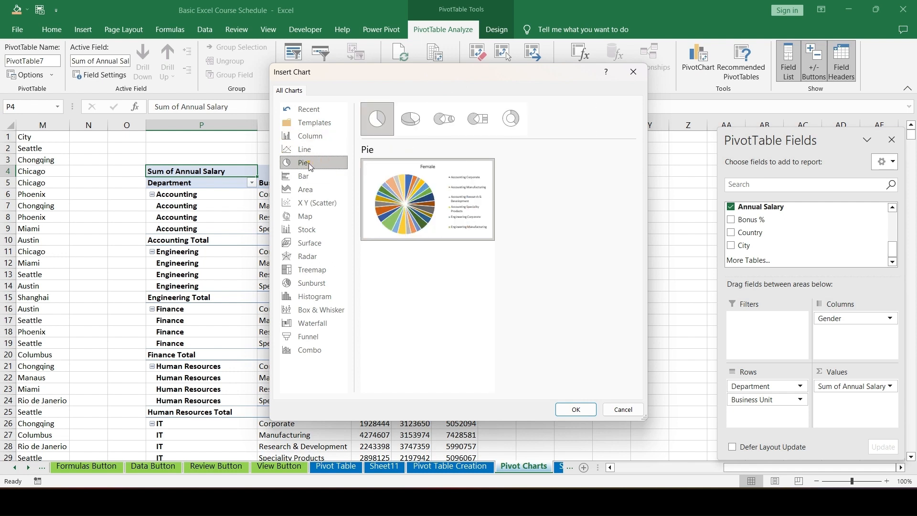
{"action": "left_click", "coordinate": [307, 177]}
{"action": "left_click", "coordinate": [311, 202]}
{"action": "left_click", "coordinate": [306, 229]}
{"action": "left_click", "coordinate": [304, 258]}
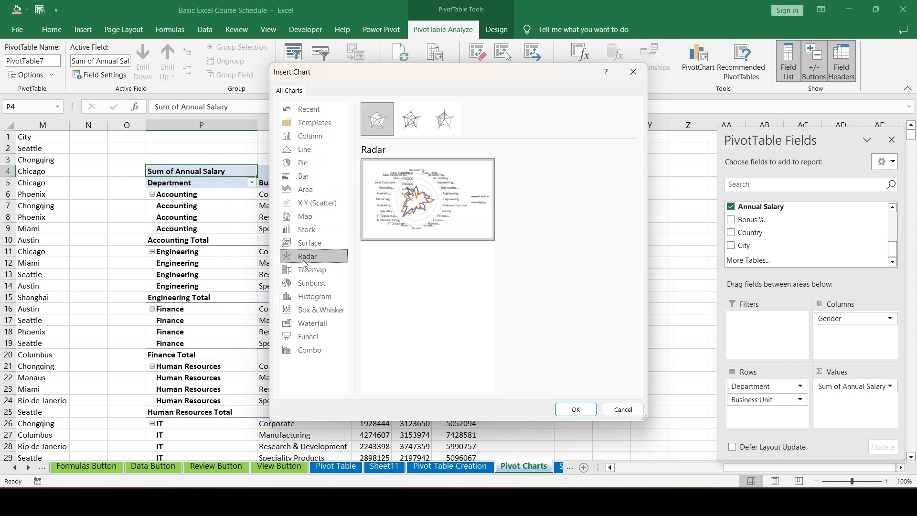
{"action": "left_click", "coordinate": [308, 179]}
{"action": "left_click", "coordinate": [305, 168]}
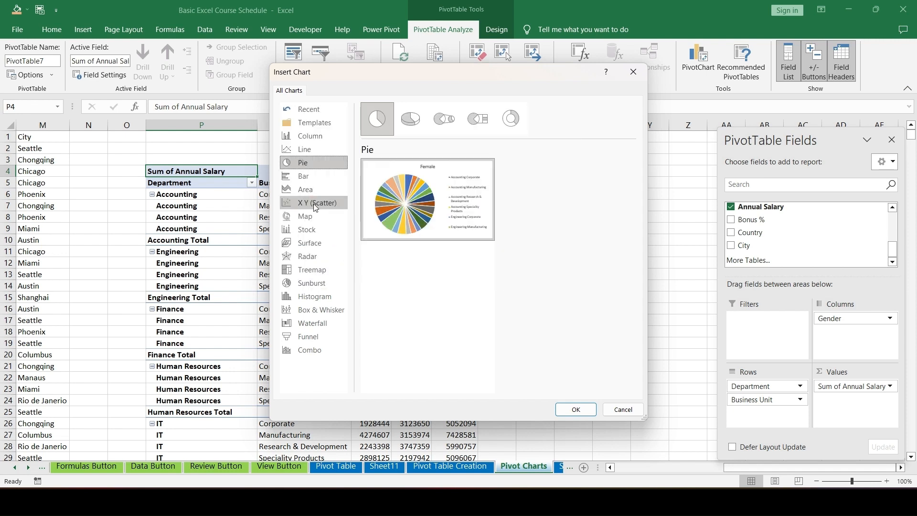
{"action": "left_click", "coordinate": [303, 149]}
Insert a Stacked Column PivotChart from the salary PivotTable
{"action": "left_click", "coordinate": [308, 136]}
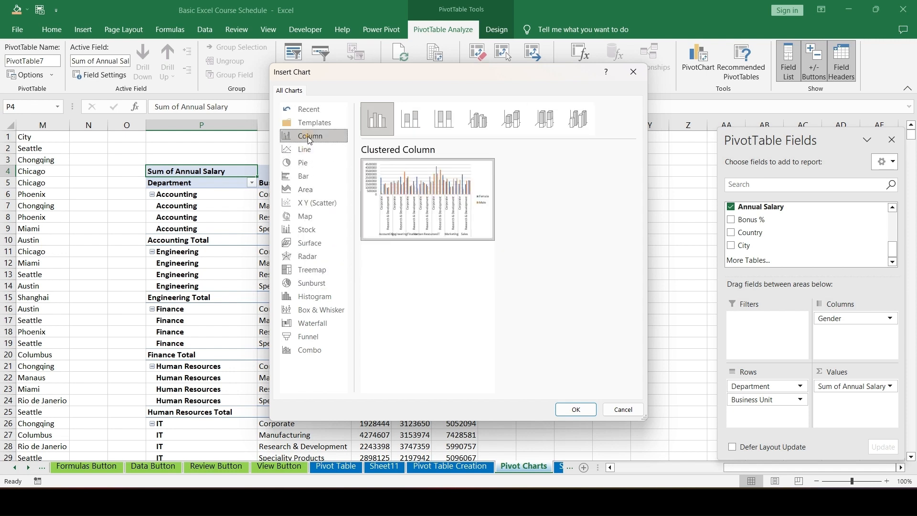
{"action": "left_click", "coordinate": [411, 119]}
{"action": "left_click", "coordinate": [575, 409]}
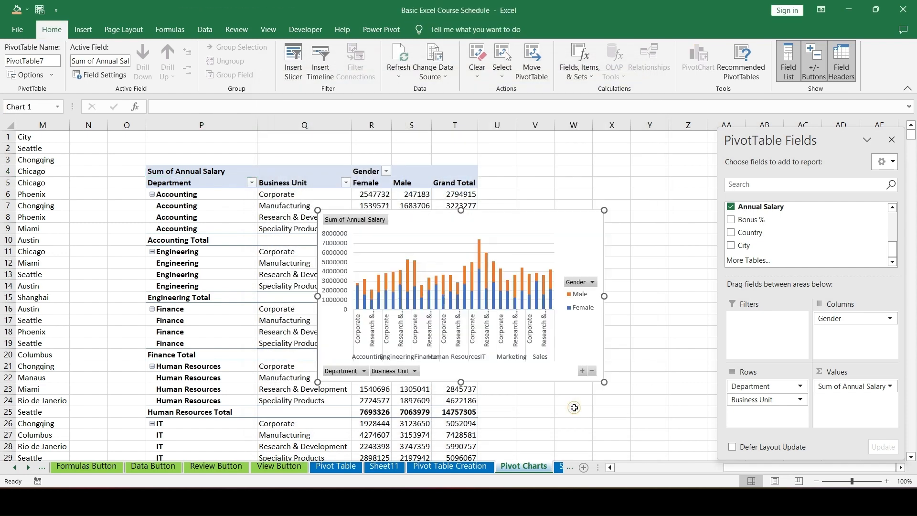
Move the PivotChart clear of the PivotTable, across about columns V to AC and starting near row 4
{"action": "left_click_drag", "start_coordinate": [510, 220], "coordinate": [628, 174]}
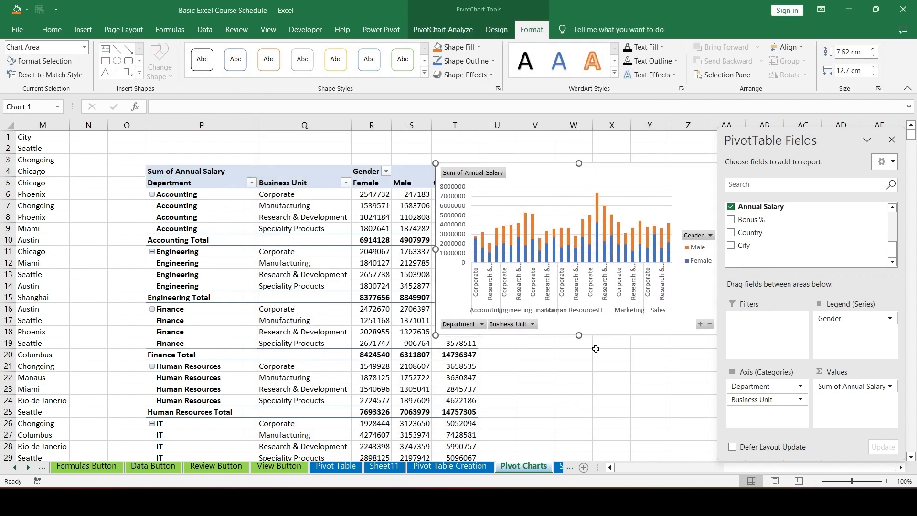
{"action": "left_click", "coordinate": [901, 468]}
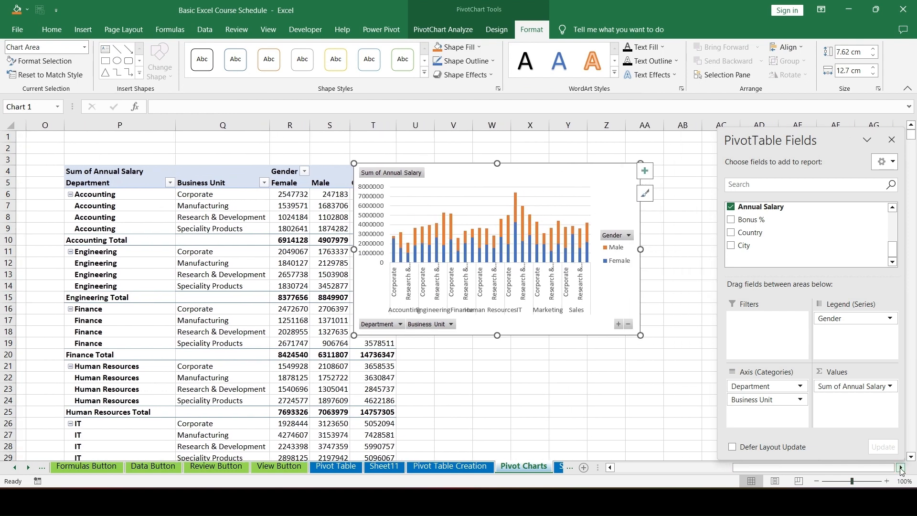
{"action": "left_click", "coordinate": [610, 467]}
{"action": "left_click_drag", "start_coordinate": [373, 177], "coordinate": [406, 178]}
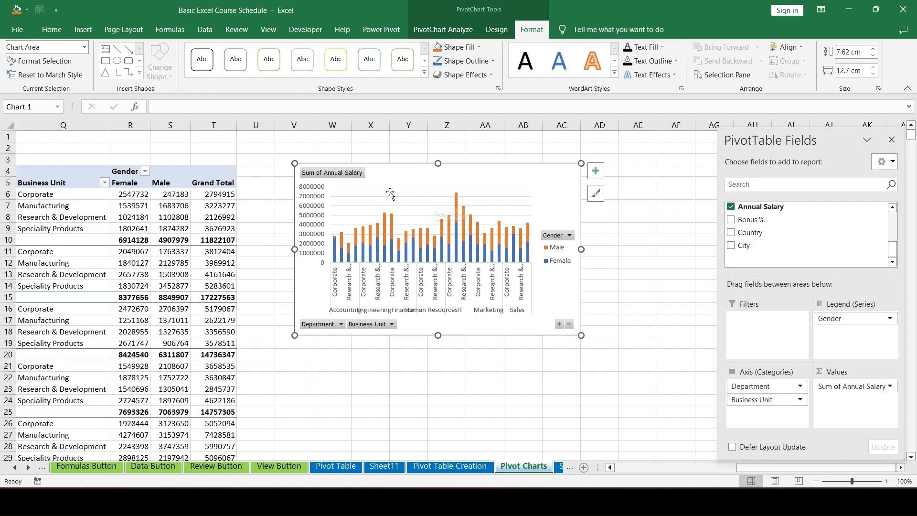
Examine the PivotChart's Department, Business Unit and Gender filter lists without changing any filter
{"action": "left_click", "coordinate": [341, 324]}
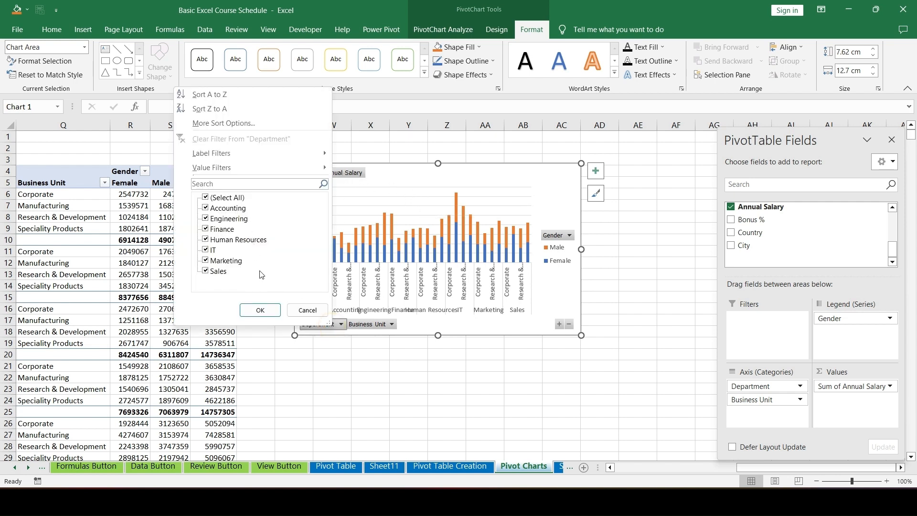
{"action": "left_click", "coordinate": [369, 327]}
{"action": "left_click", "coordinate": [369, 327]}
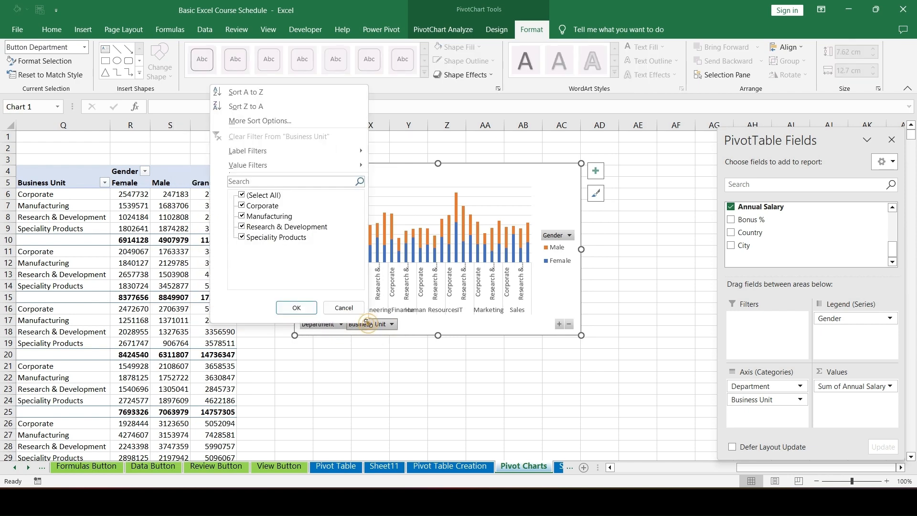
{"action": "left_click", "coordinate": [377, 321]}
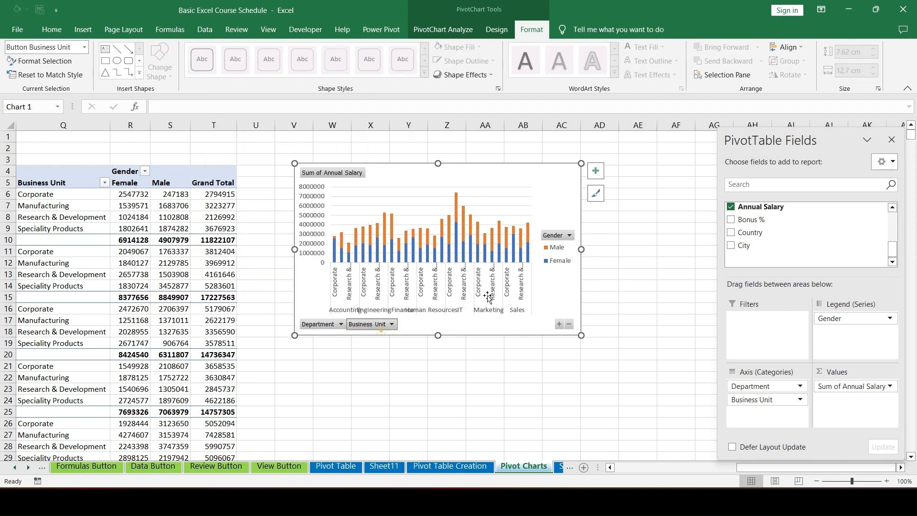
{"action": "left_click", "coordinate": [568, 235]}
{"action": "left_click", "coordinate": [553, 181]}
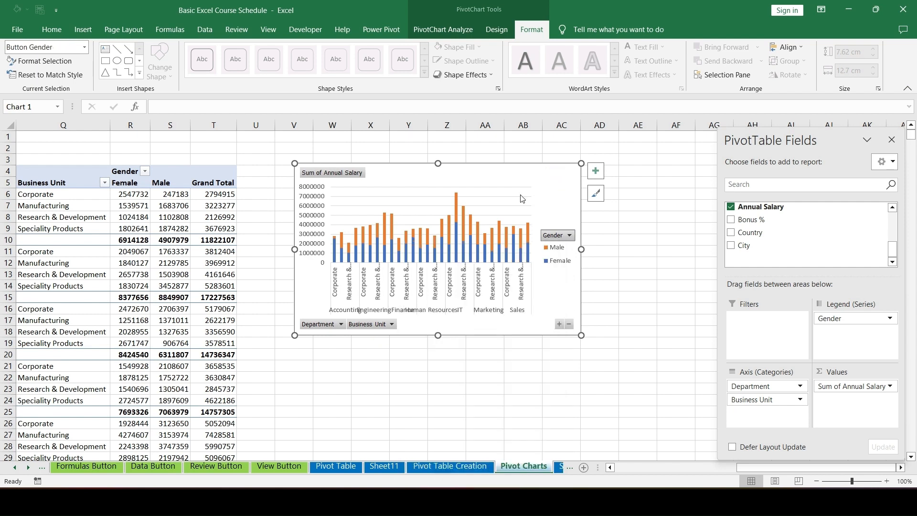
Review the PivotChart's series and category labels in the Select Data Source dialog and cancel it
{"action": "right_click", "coordinate": [542, 198]}
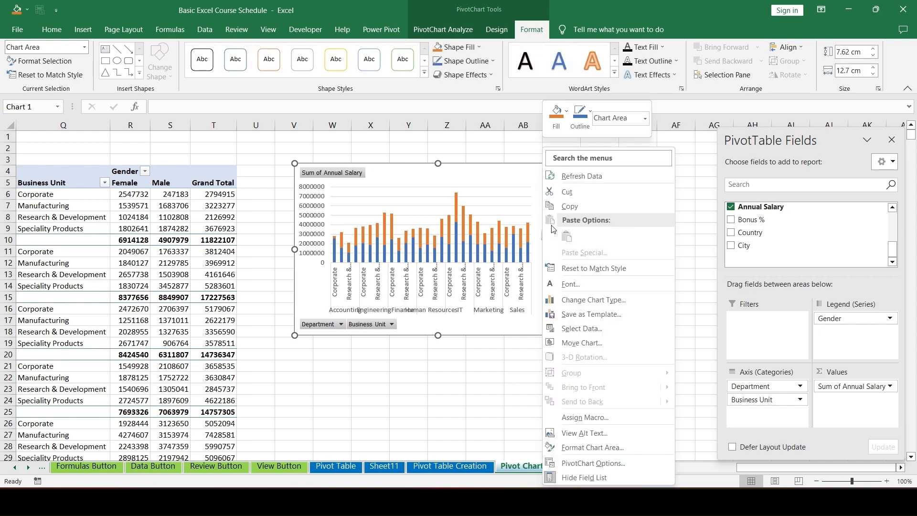
{"action": "left_click", "coordinate": [581, 328]}
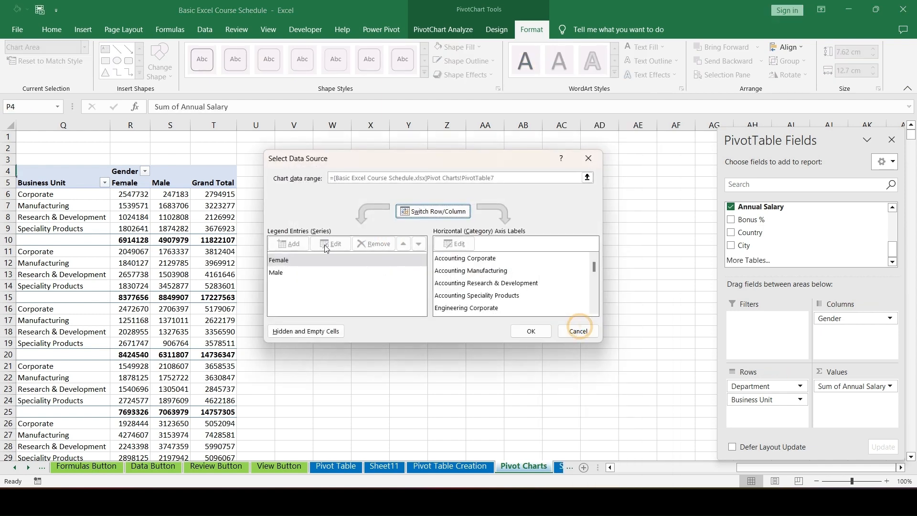
{"action": "left_click", "coordinate": [578, 331]}
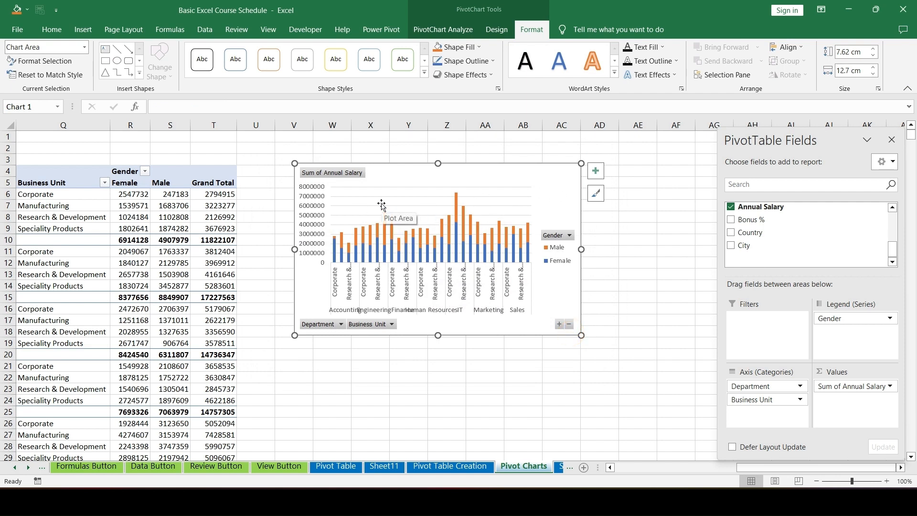
Apply the second style in the chart style gallery to the PivotChart
{"action": "left_click", "coordinate": [599, 197]}
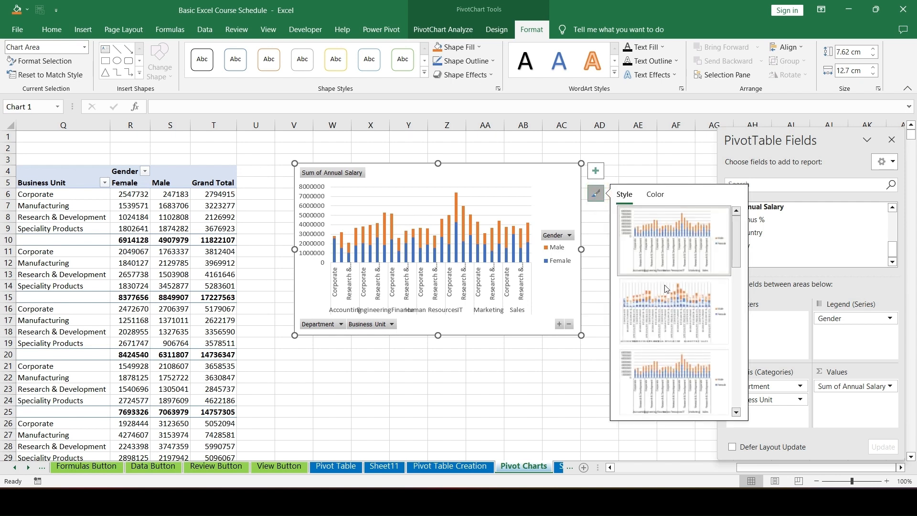
{"action": "scroll", "coordinate": [666, 292], "scroll_direction": "down", "scroll_amount": 3}
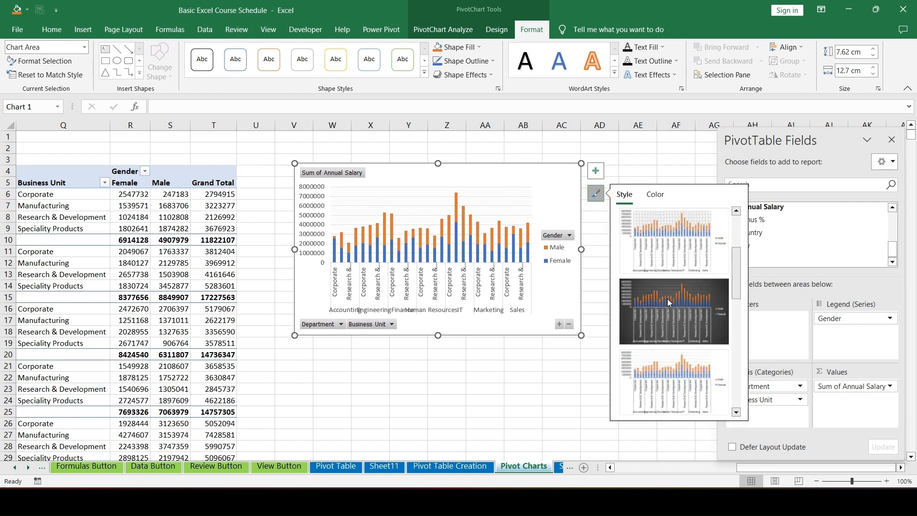
{"action": "scroll", "coordinate": [667, 299], "scroll_direction": "up", "scroll_amount": 3}
{"action": "left_click", "coordinate": [666, 299]}
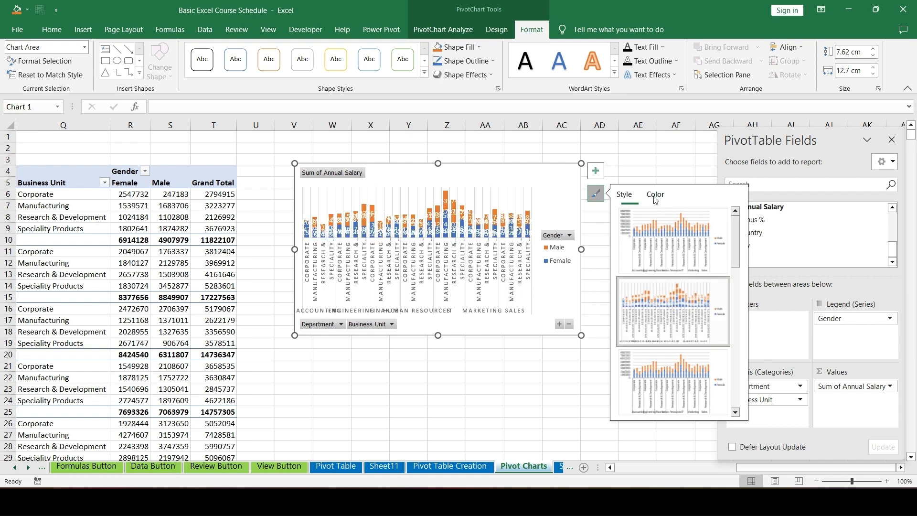
Try the second Colorful palette on the PivotChart, restore the first Colorful palette and reapply the second chart style
{"action": "left_click", "coordinate": [656, 196]}
{"action": "left_click", "coordinate": [654, 248]}
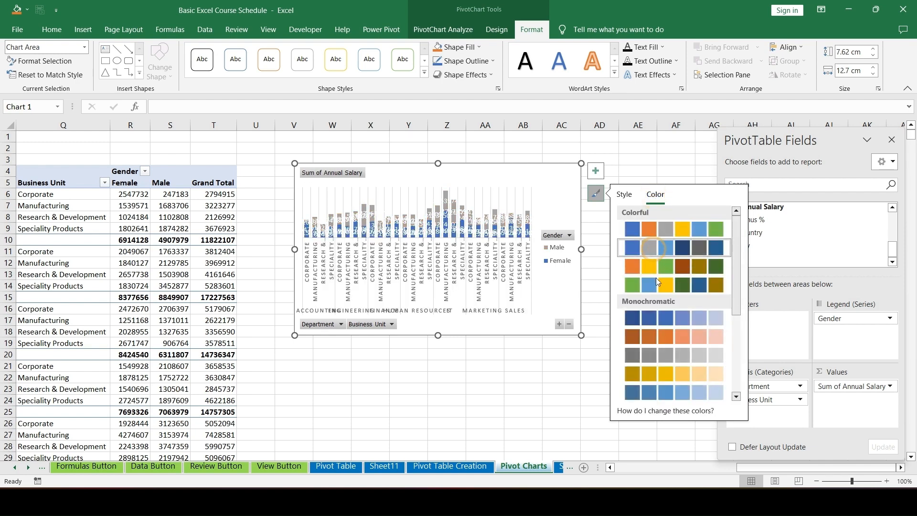
{"action": "left_click", "coordinate": [635, 230]}
{"action": "left_click", "coordinate": [625, 195]}
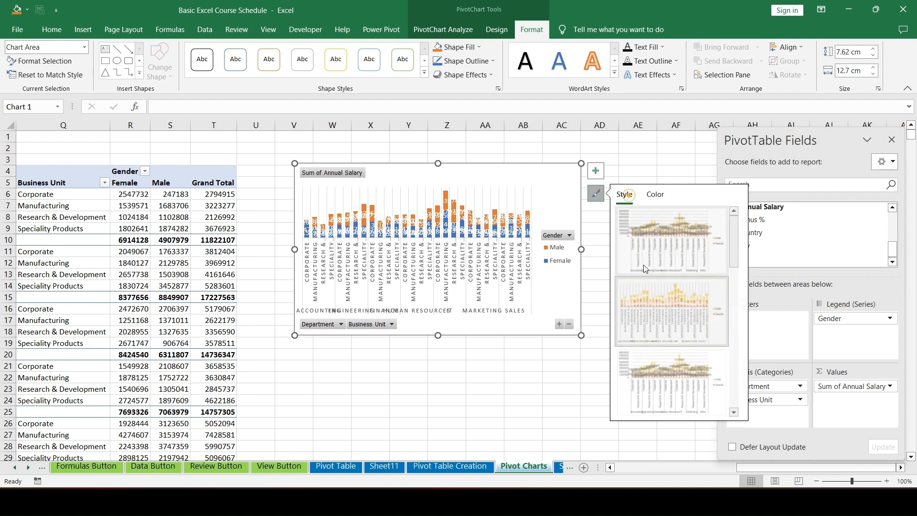
{"action": "left_click", "coordinate": [660, 312]}
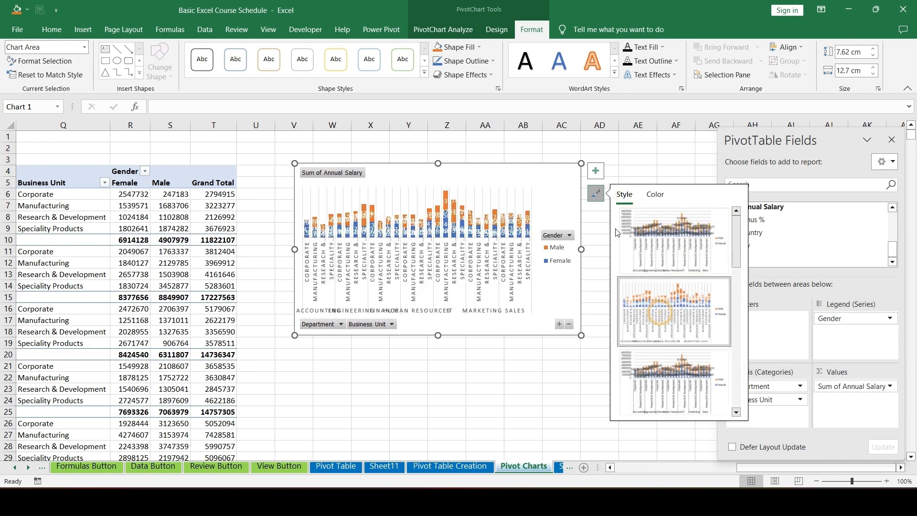
{"action": "left_click", "coordinate": [635, 164]}
{"action": "left_click", "coordinate": [563, 184]}
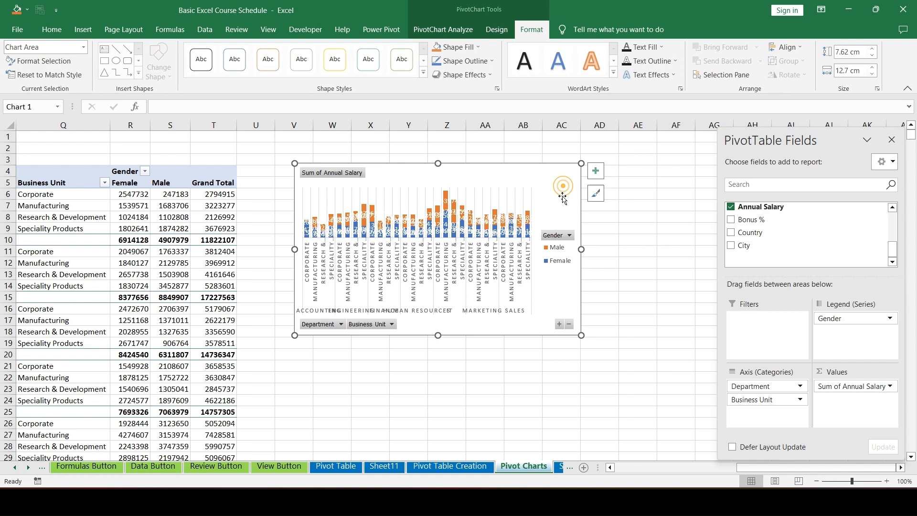
Remove the data labels, gridlines, legend and axes from the PivotChart
{"action": "left_click", "coordinate": [597, 175]}
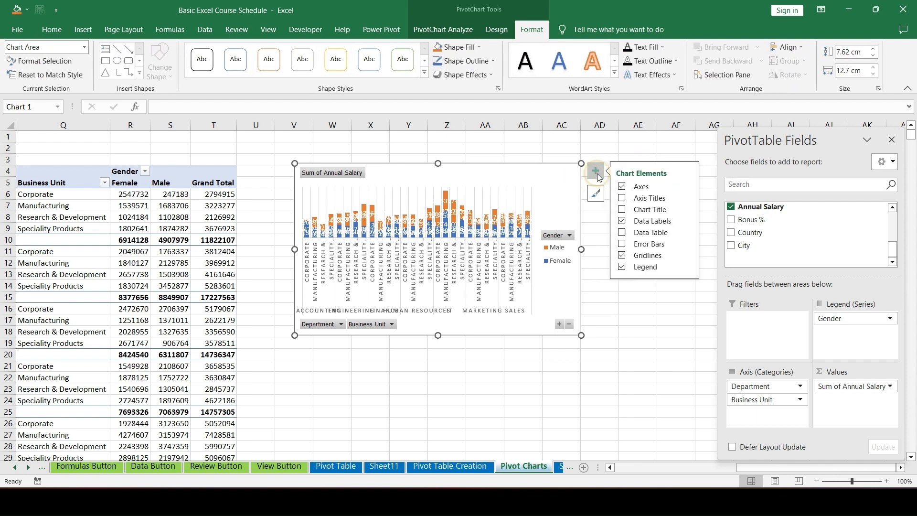
{"action": "left_click", "coordinate": [622, 222]}
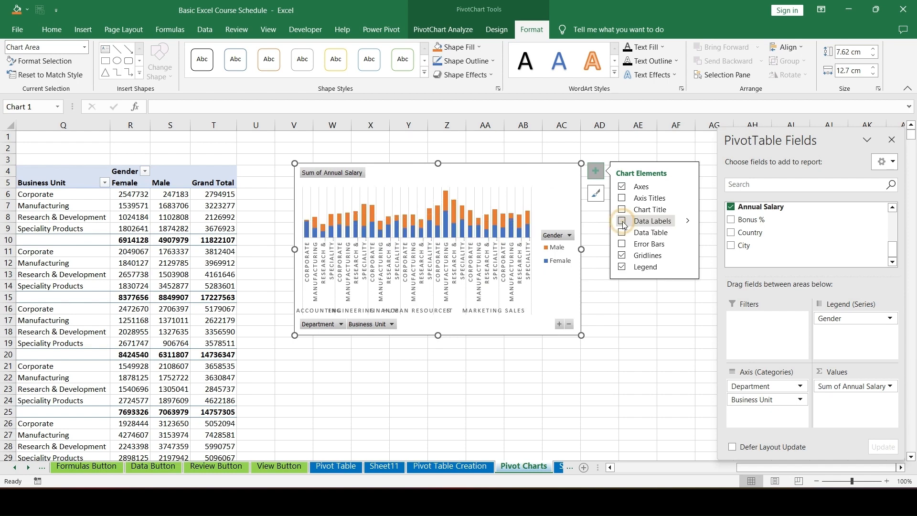
{"action": "left_click", "coordinate": [622, 256]}
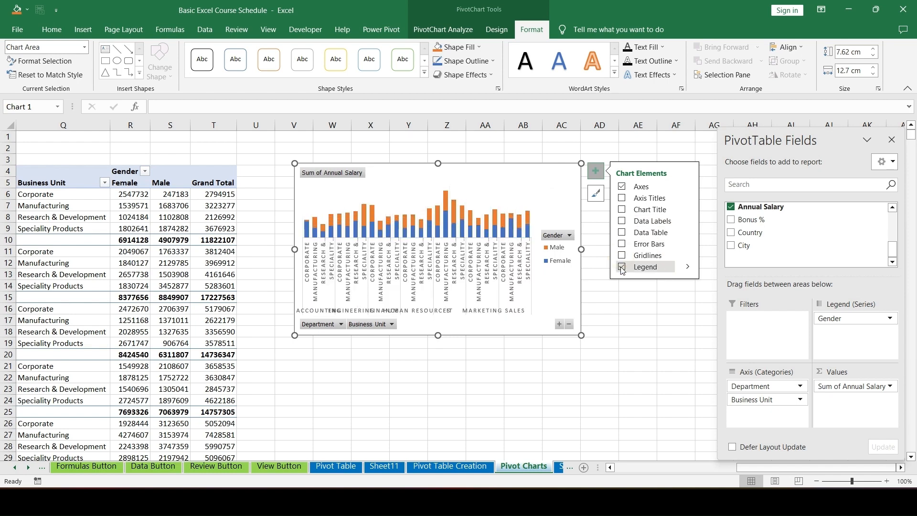
{"action": "left_click", "coordinate": [621, 268]}
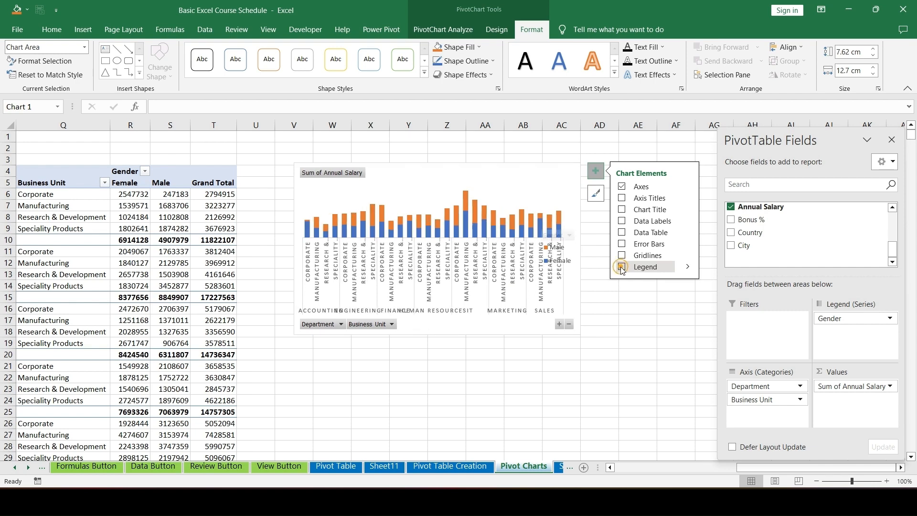
{"action": "left_click", "coordinate": [622, 187]}
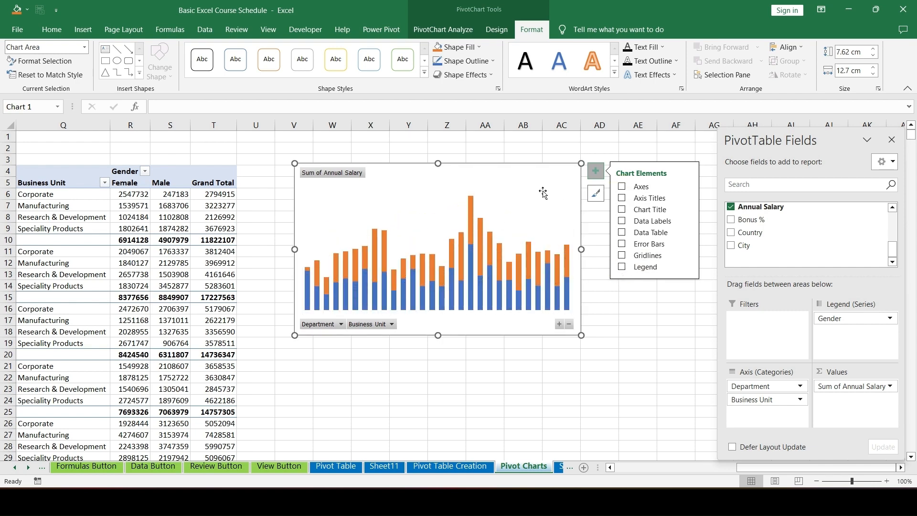
{"action": "left_click", "coordinate": [501, 142]}
{"action": "left_click", "coordinate": [509, 188]}
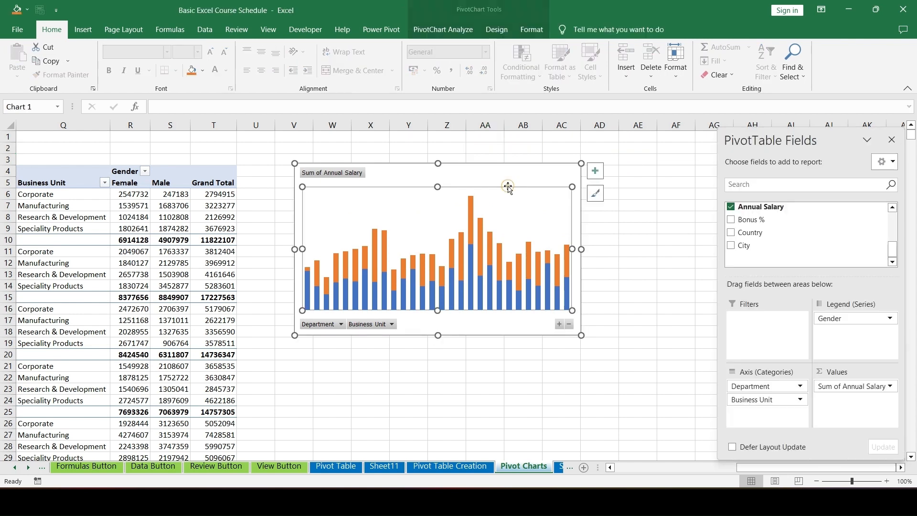
Add axis titles to the PivotChart and try the data table element
{"action": "left_click", "coordinate": [595, 171]}
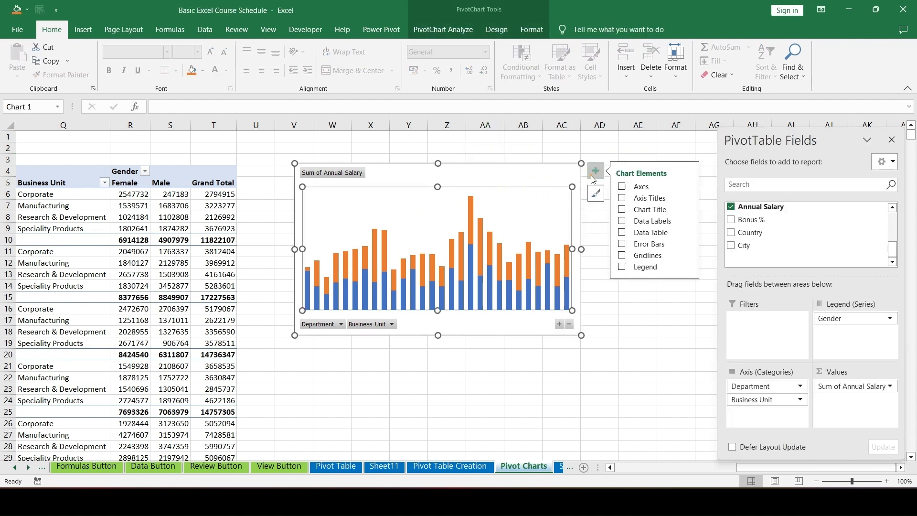
{"action": "left_click", "coordinate": [622, 199]}
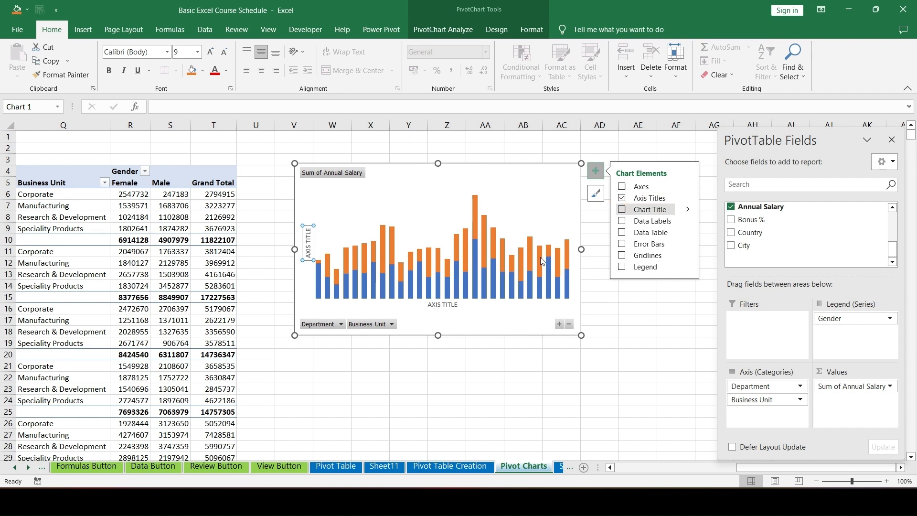
{"action": "left_click", "coordinate": [313, 248]}
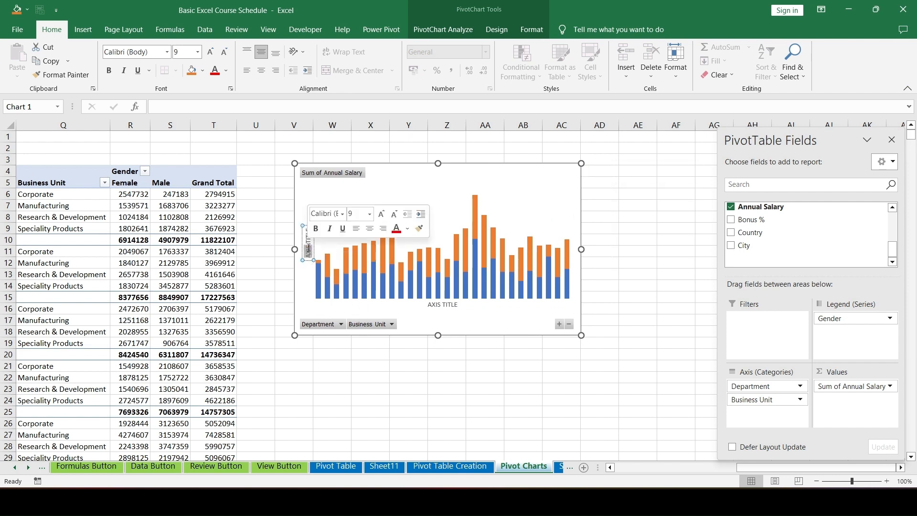
{"action": "left_click", "coordinate": [547, 215]}
{"action": "left_click", "coordinate": [595, 171]}
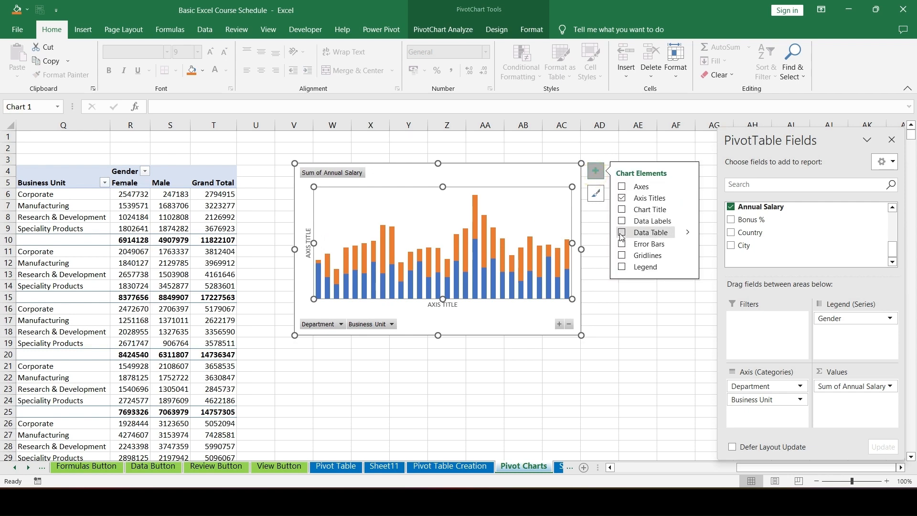
{"action": "left_click", "coordinate": [621, 232]}
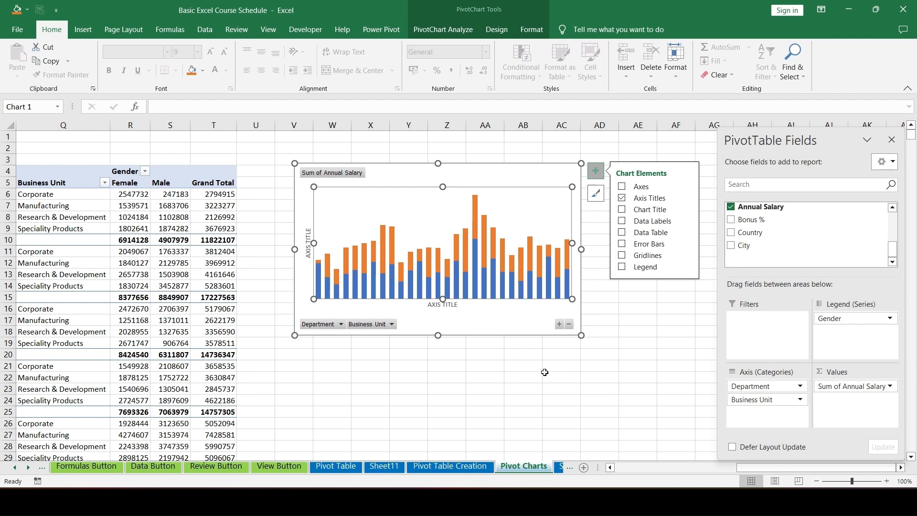
Filter the pivot chart's Business Unit field to show only Corporate
{"action": "left_click", "coordinate": [490, 419]}
{"action": "left_click", "coordinate": [521, 222]}
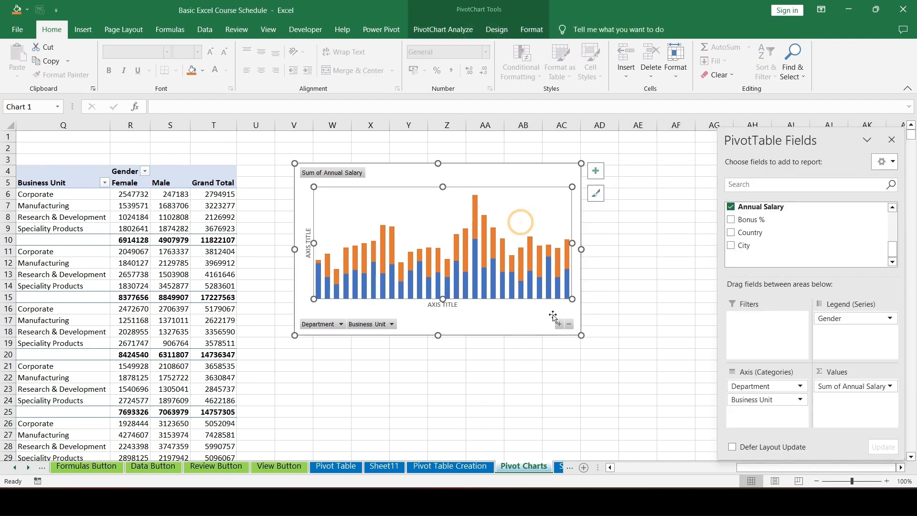
{"action": "left_click", "coordinate": [387, 325]}
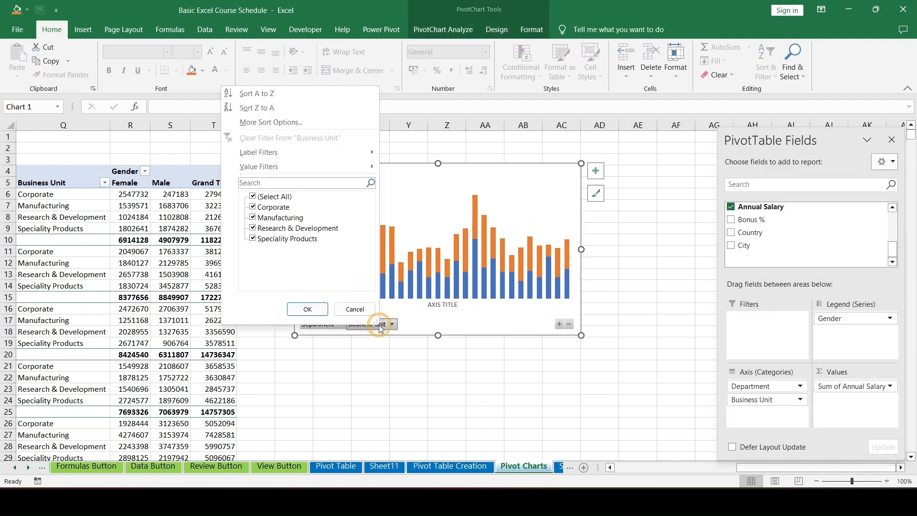
{"action": "left_click", "coordinate": [252, 197]}
{"action": "left_click", "coordinate": [253, 207]}
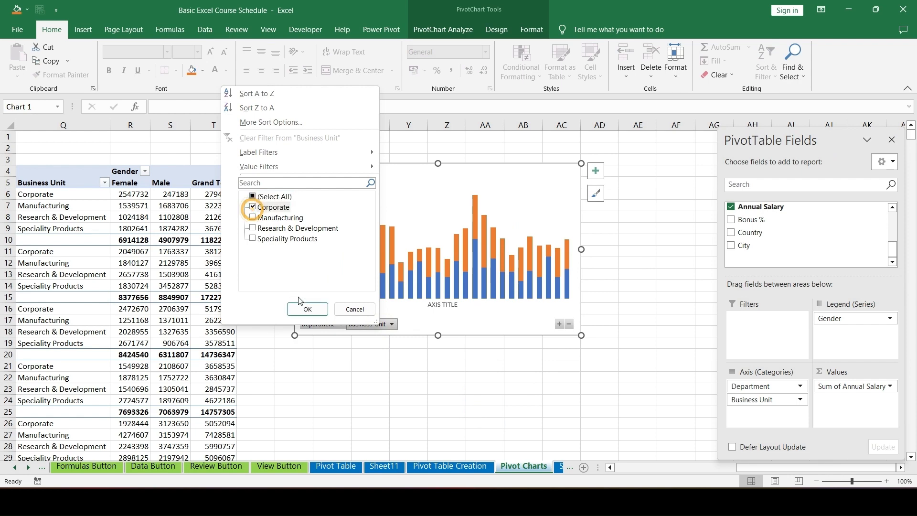
{"action": "left_click", "coordinate": [306, 309]}
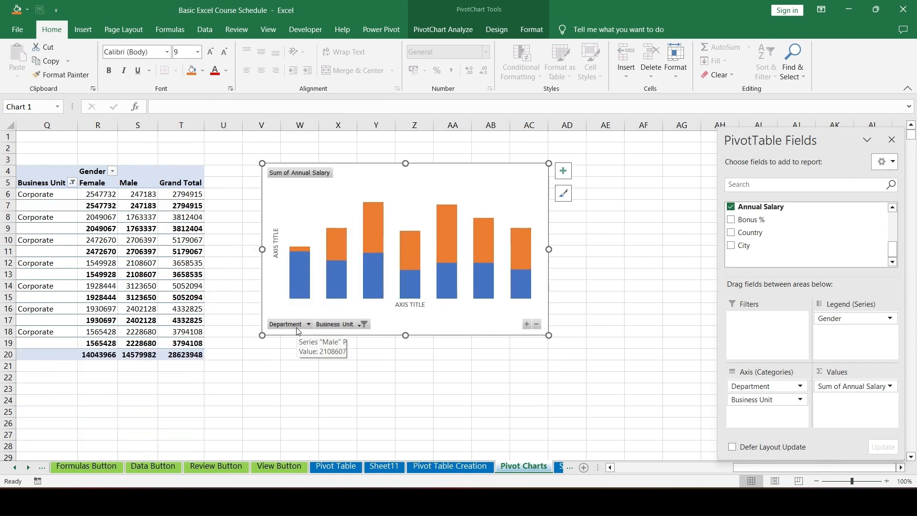
Filter the pivot chart's Department field to show only Accounting
{"action": "left_click", "coordinate": [309, 324]}
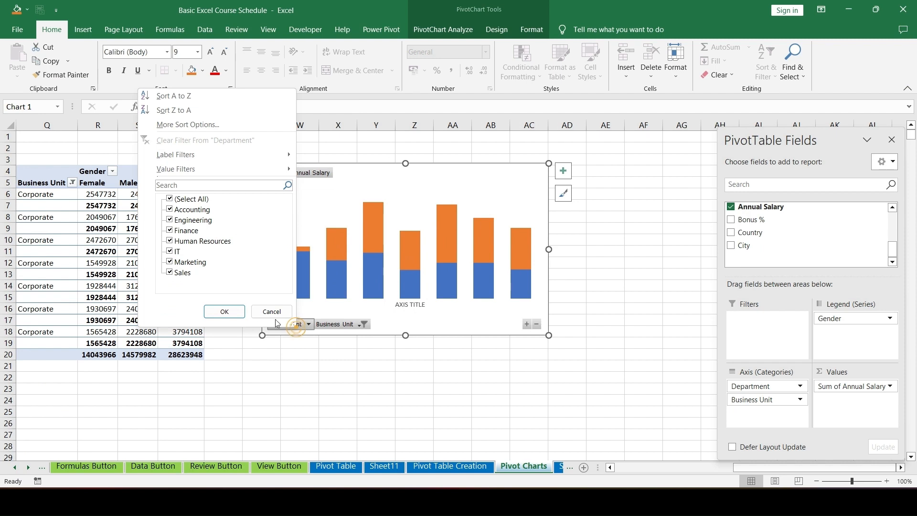
{"action": "left_click", "coordinate": [170, 199]}
{"action": "left_click", "coordinate": [170, 209]}
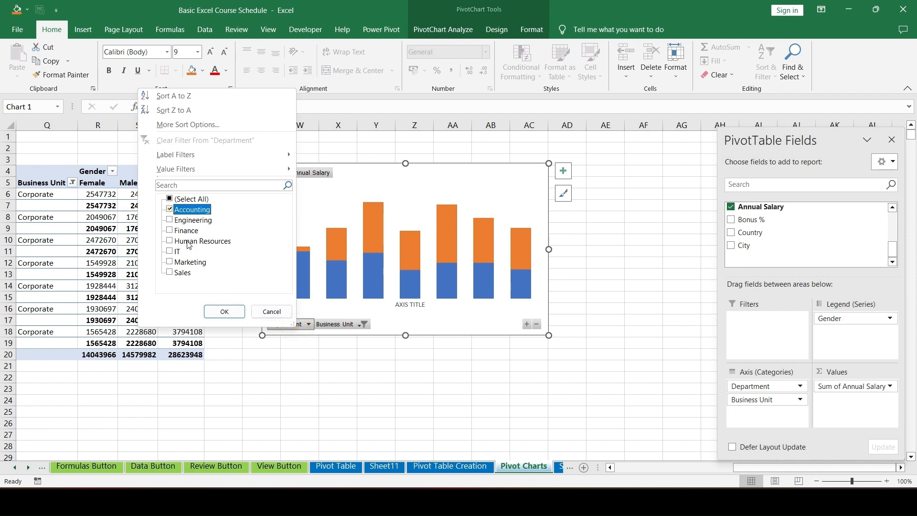
{"action": "left_click", "coordinate": [235, 316]}
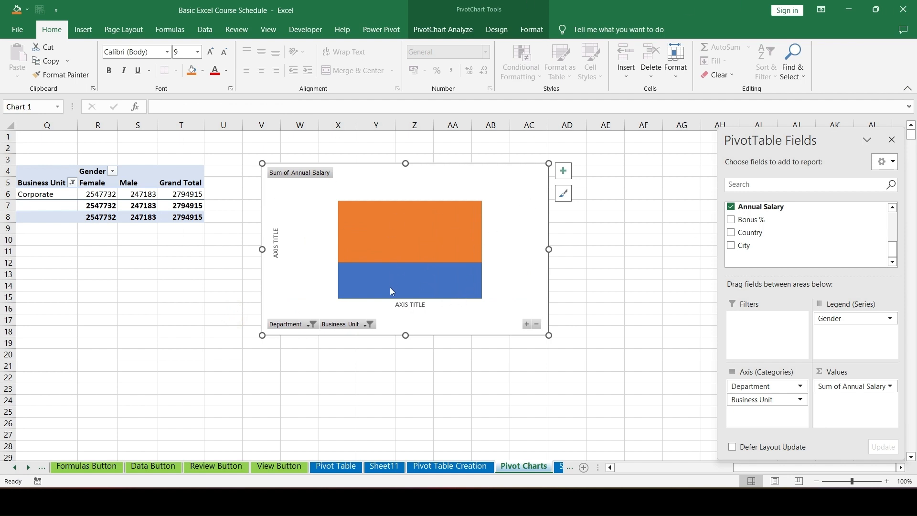
Restore all business units and all departments in the pivot chart's filters
{"action": "left_click", "coordinate": [369, 326]}
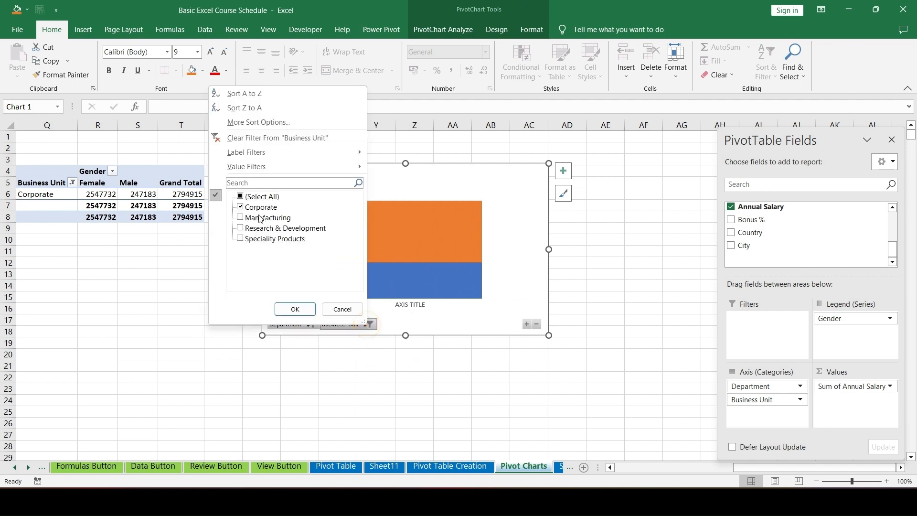
{"action": "left_click", "coordinate": [242, 197]}
{"action": "left_click", "coordinate": [294, 309]}
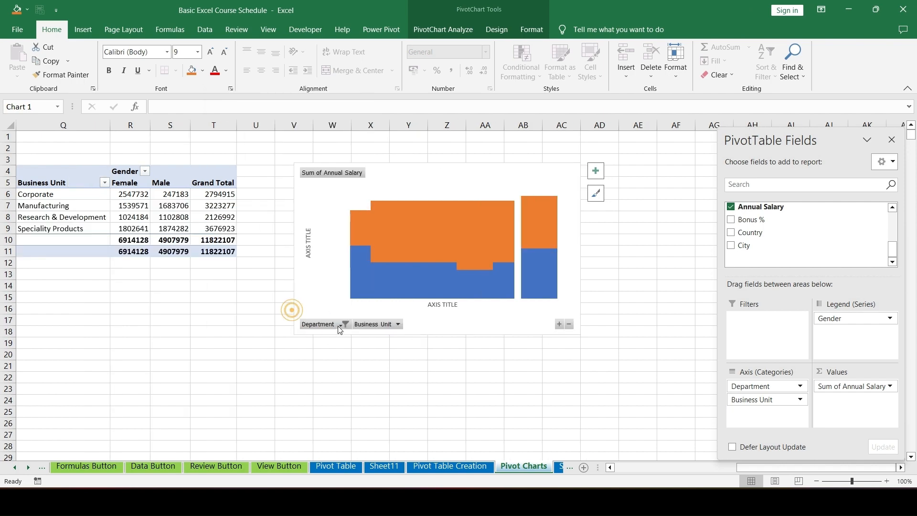
{"action": "left_click", "coordinate": [346, 325]}
{"action": "left_click", "coordinate": [226, 197]}
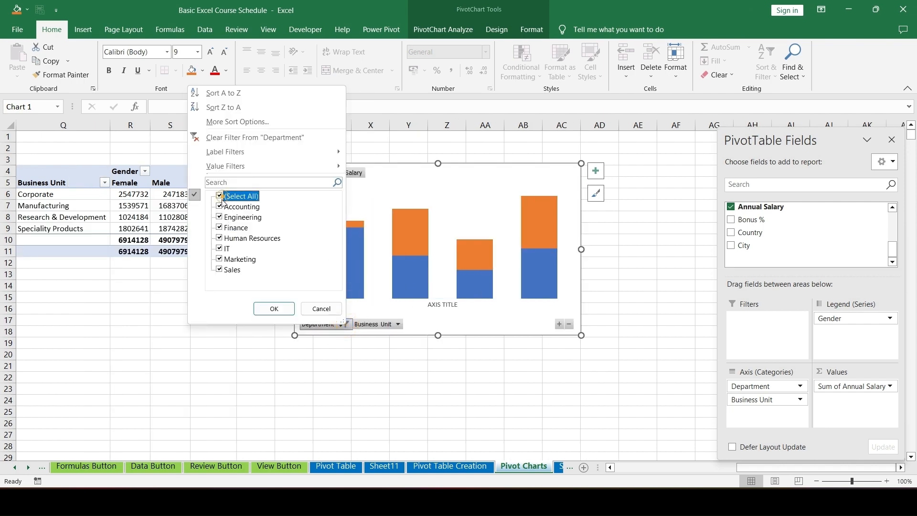
{"action": "left_click", "coordinate": [270, 309]}
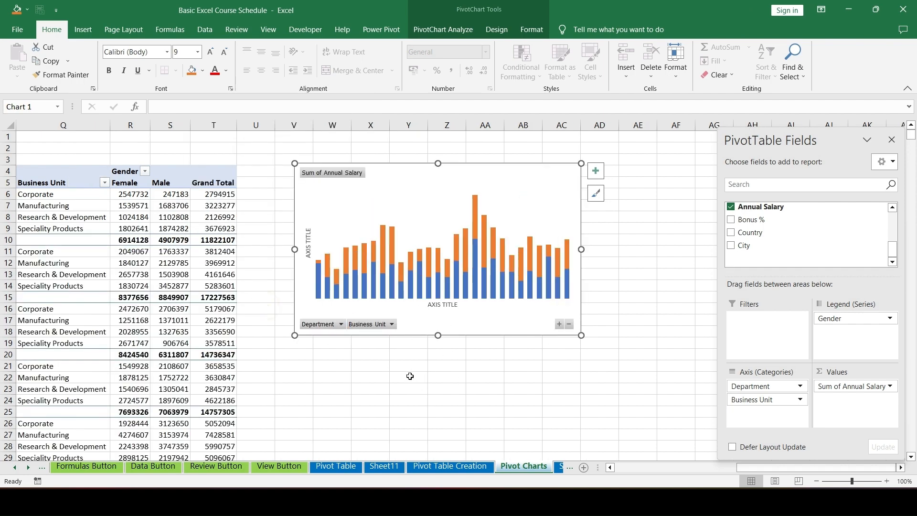
{"action": "left_click", "coordinate": [447, 390]}
{"action": "left_click", "coordinate": [547, 200]}
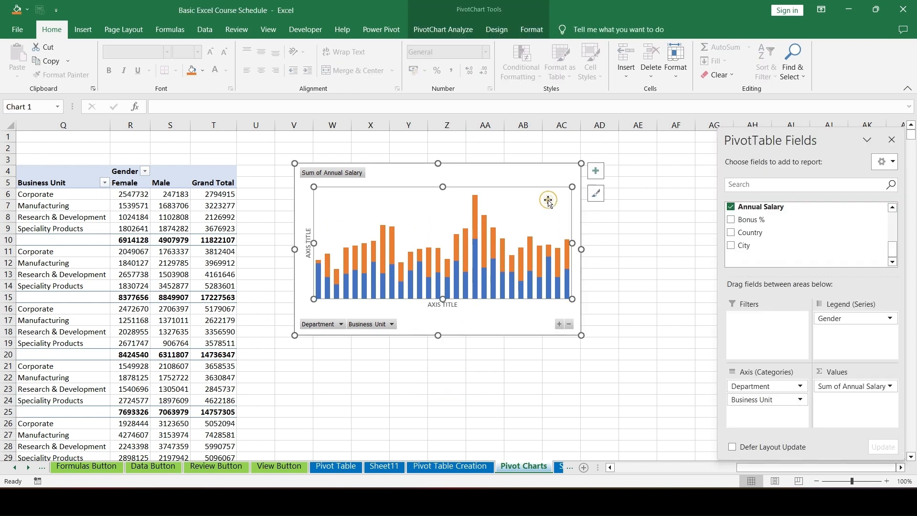
{"action": "left_click", "coordinate": [331, 174]}
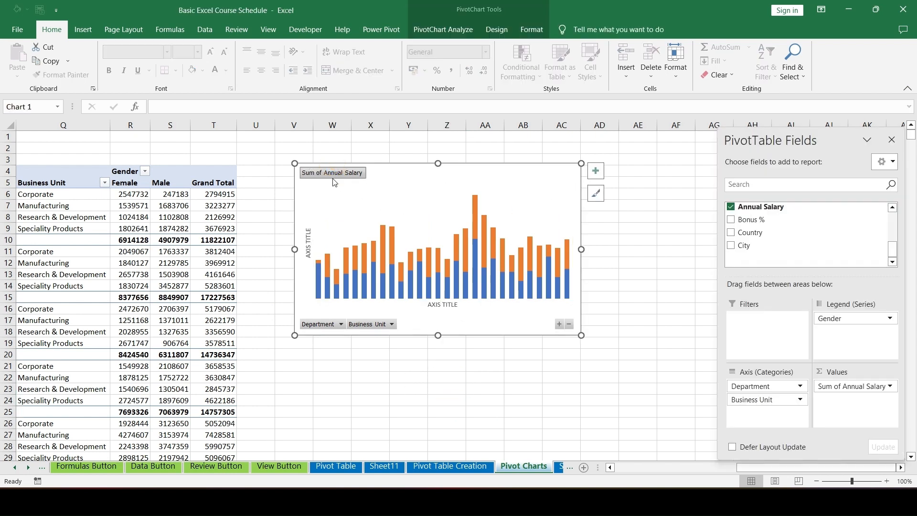
{"action": "left_click", "coordinate": [414, 197]}
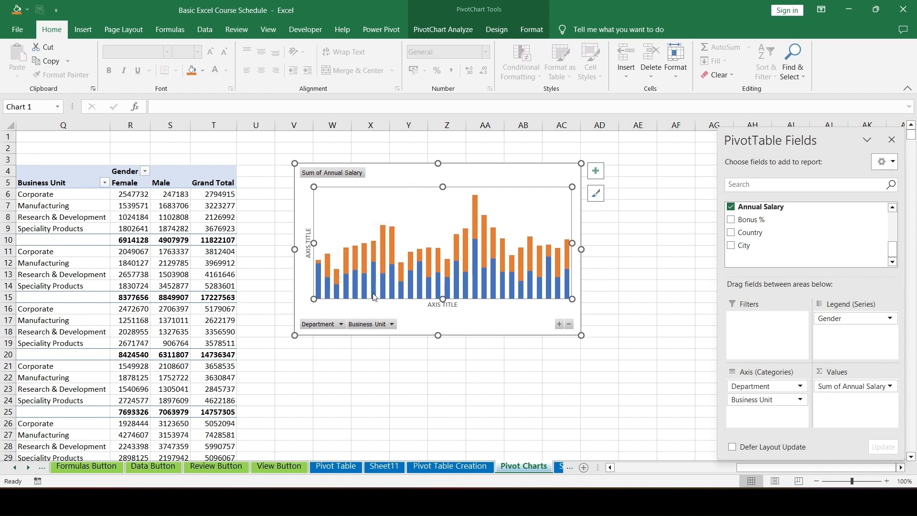
{"action": "mouse_move", "coordinate": [367, 297]}
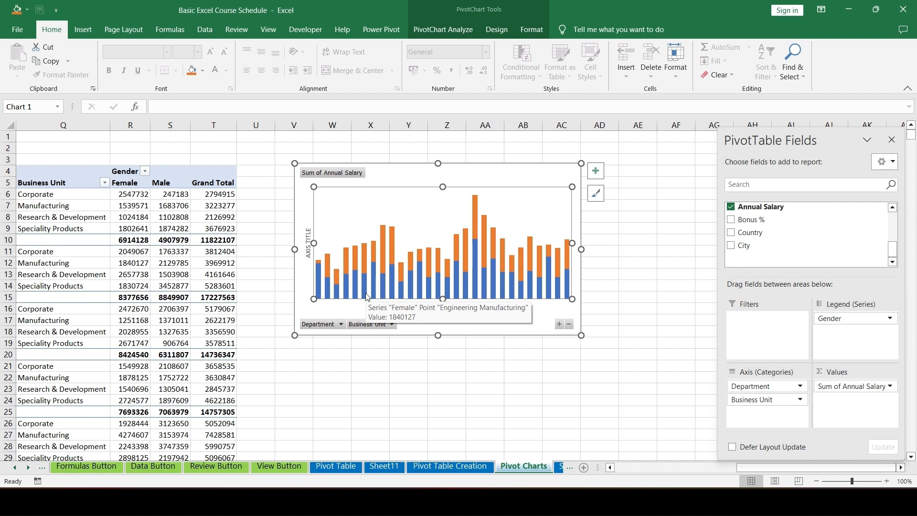
Add a chart title element to the pivot chart
{"action": "left_click", "coordinate": [595, 170]}
{"action": "left_click", "coordinate": [622, 210]}
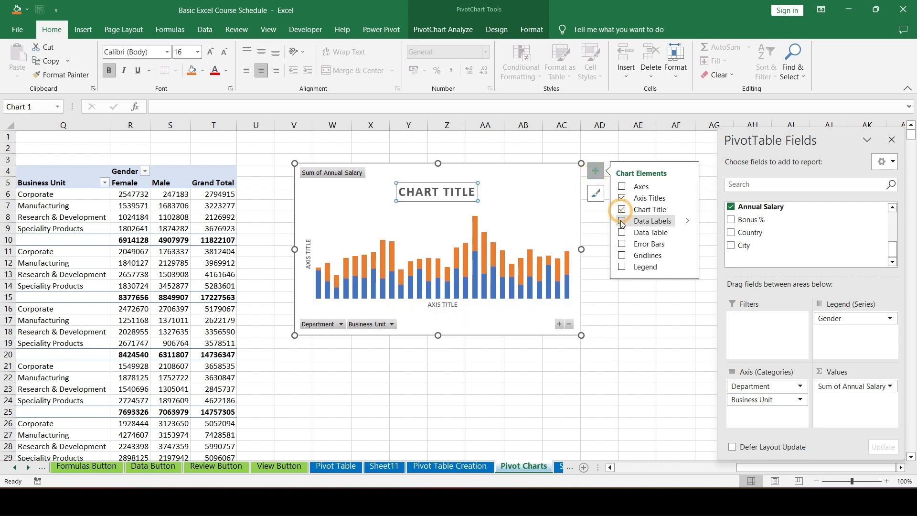
Try data labels and a data table on the pivot chart, and remove both again
{"action": "left_click", "coordinate": [621, 220]}
{"action": "left_click", "coordinate": [622, 232]}
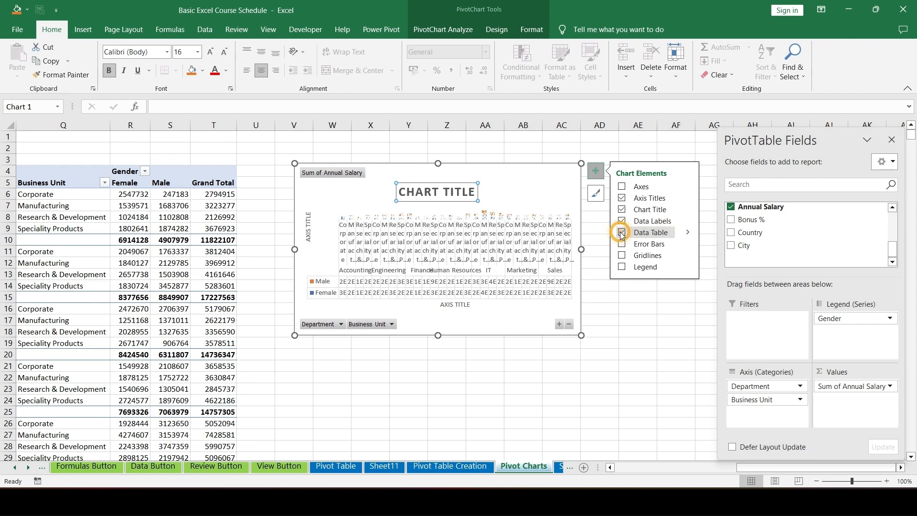
{"action": "left_click", "coordinate": [621, 232]}
{"action": "left_click", "coordinate": [622, 221]}
{"action": "left_click", "coordinate": [459, 361]}
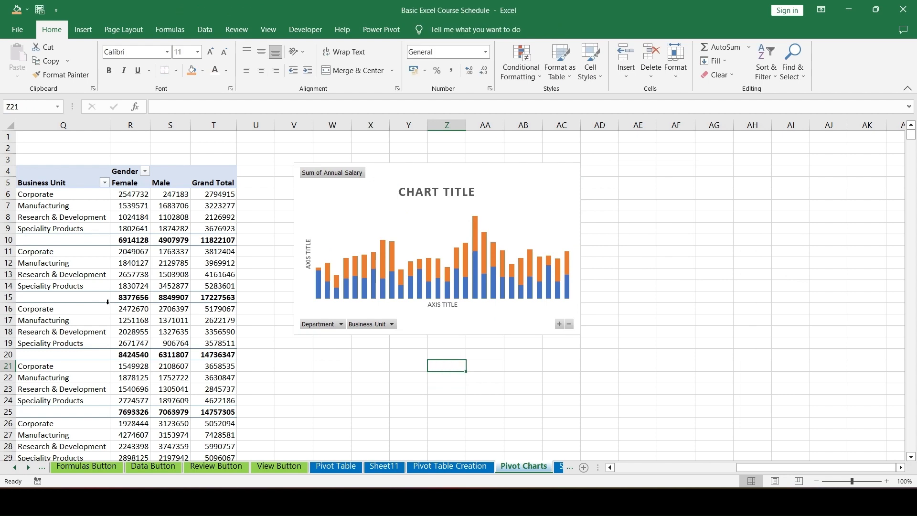
Remove the Business Unit field from the pivot table's axis categories, leaving only Department
{"action": "left_click", "coordinate": [103, 308]}
{"action": "left_click_drag", "start_coordinate": [763, 400], "coordinate": [815, 292]}
Add a data table beneath the columns of the pivot chart
{"action": "left_click", "coordinate": [495, 260]}
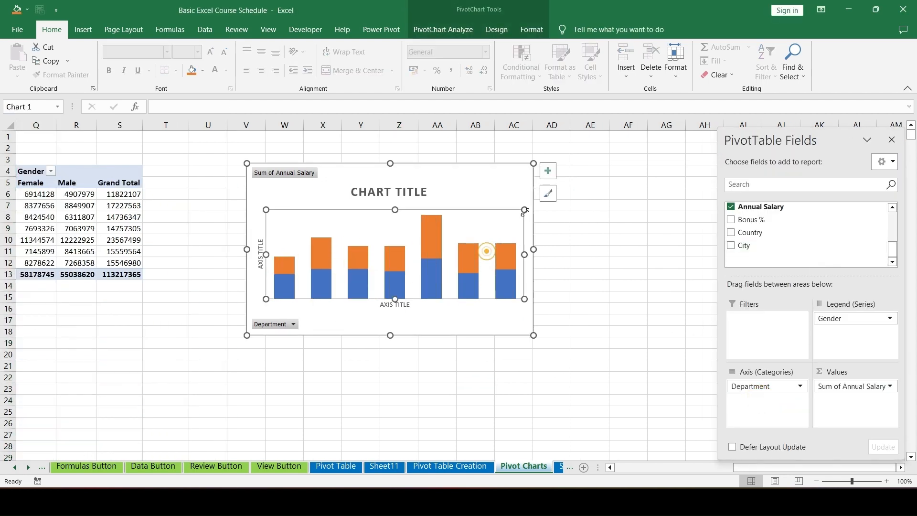
{"action": "left_click", "coordinate": [547, 171]}
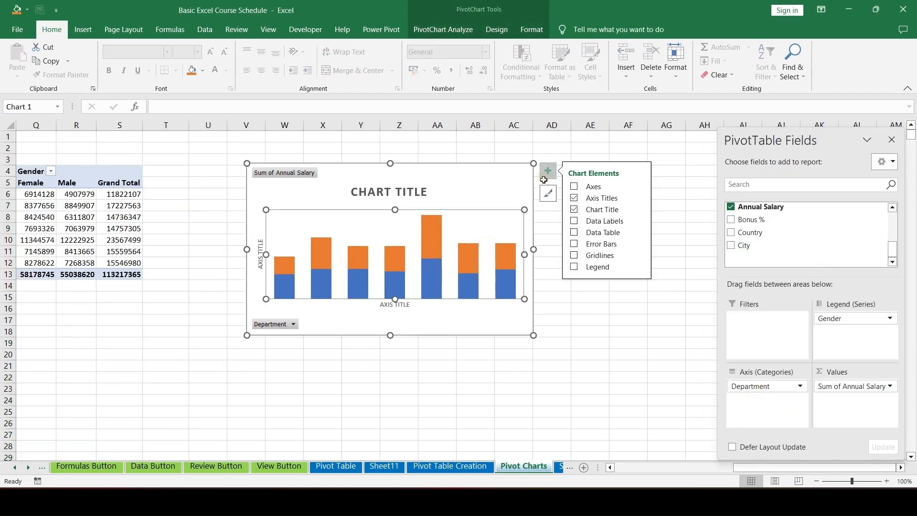
{"action": "left_click", "coordinate": [574, 233]}
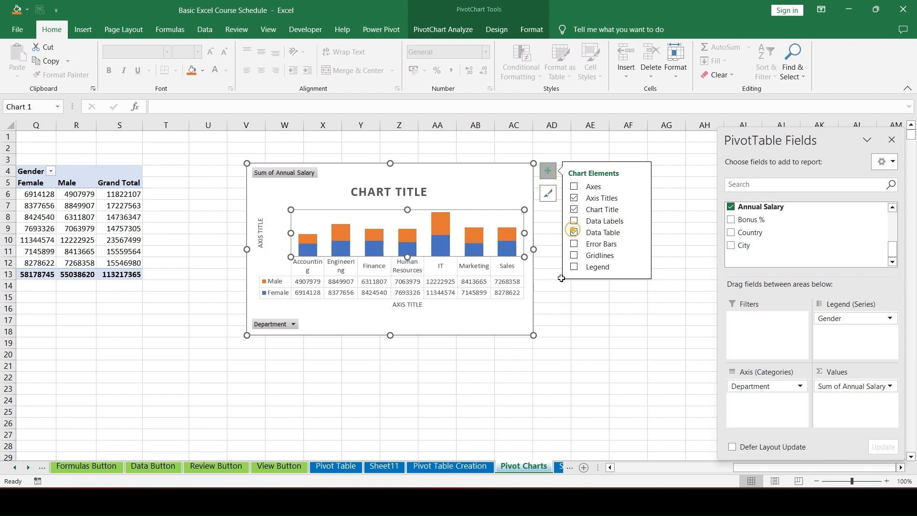
{"action": "left_click", "coordinate": [558, 323]}
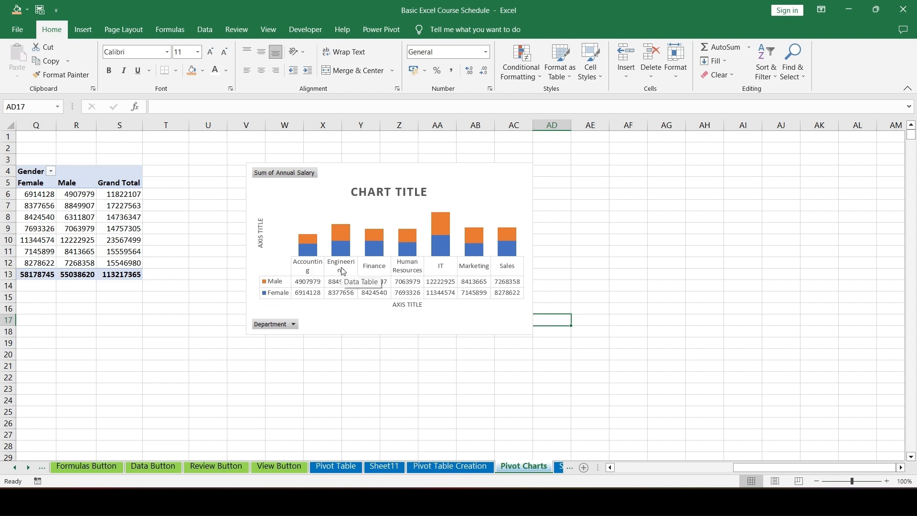
{"action": "left_click", "coordinate": [294, 324]}
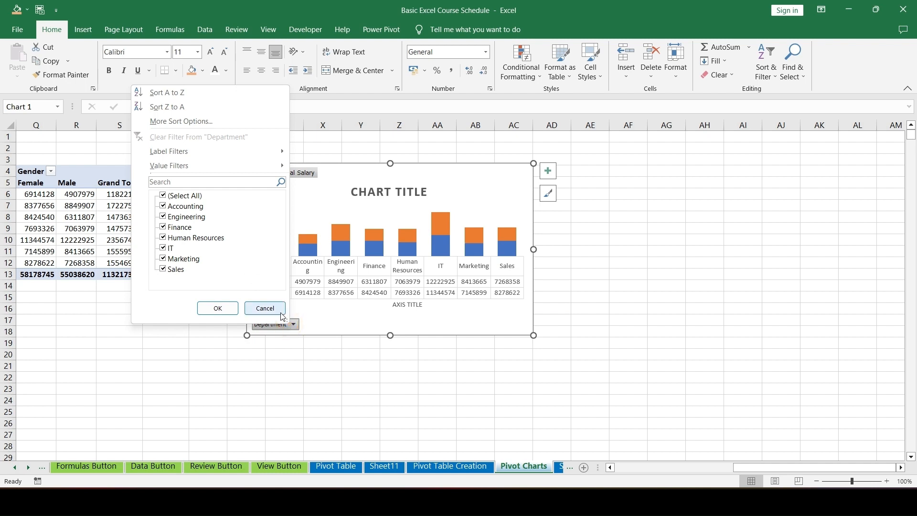
{"action": "left_click", "coordinate": [282, 313]}
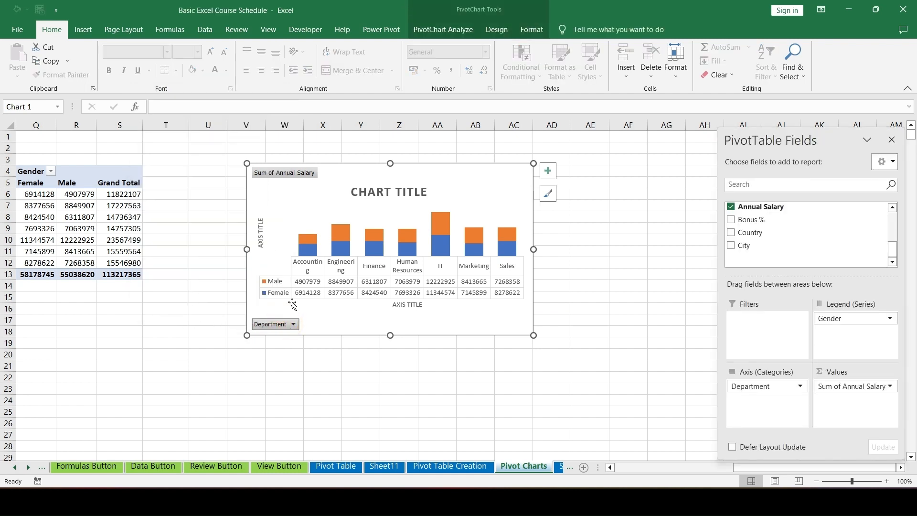
{"action": "left_click", "coordinate": [433, 23]}
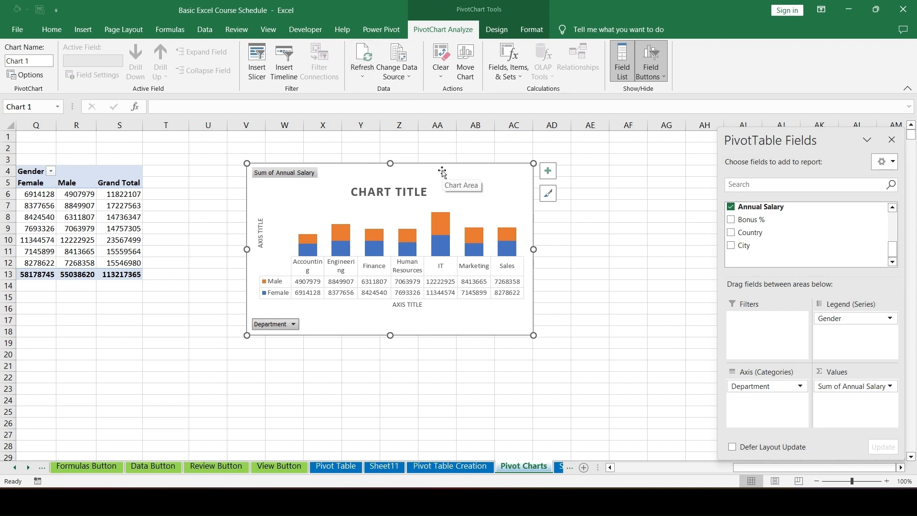
Try the dark and hatched chart styles, and apply the white style with shaded columns and a bold title to the pivot chart
{"action": "left_click", "coordinate": [496, 30]}
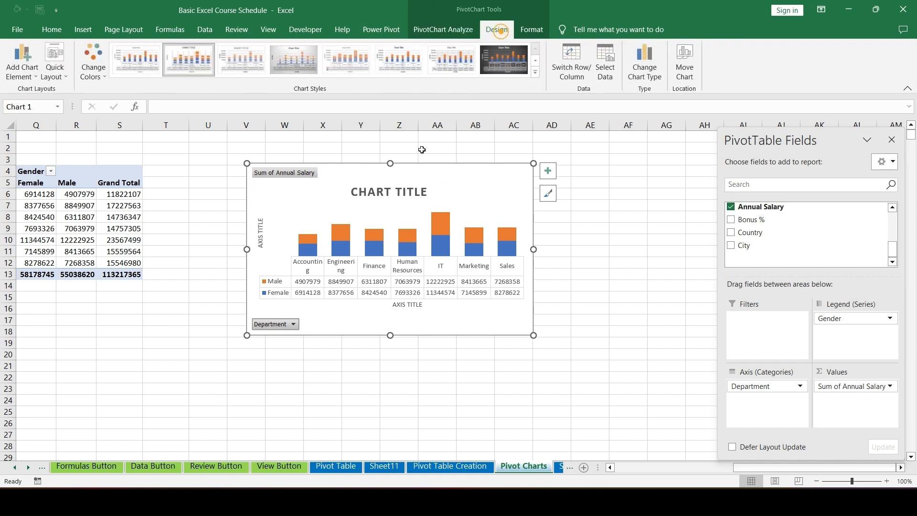
{"action": "left_click", "coordinate": [507, 69]}
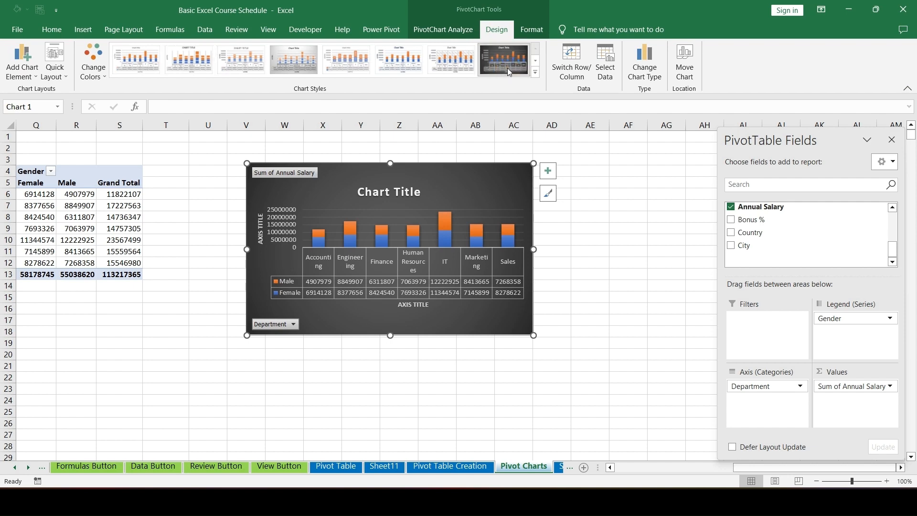
{"action": "left_click", "coordinate": [451, 65]}
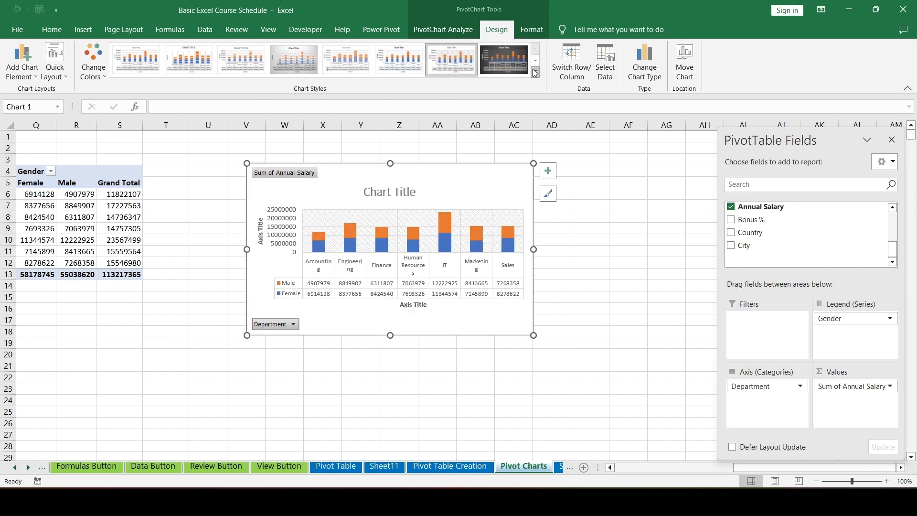
{"action": "left_click", "coordinate": [534, 74]}
{"action": "left_click", "coordinate": [257, 87]}
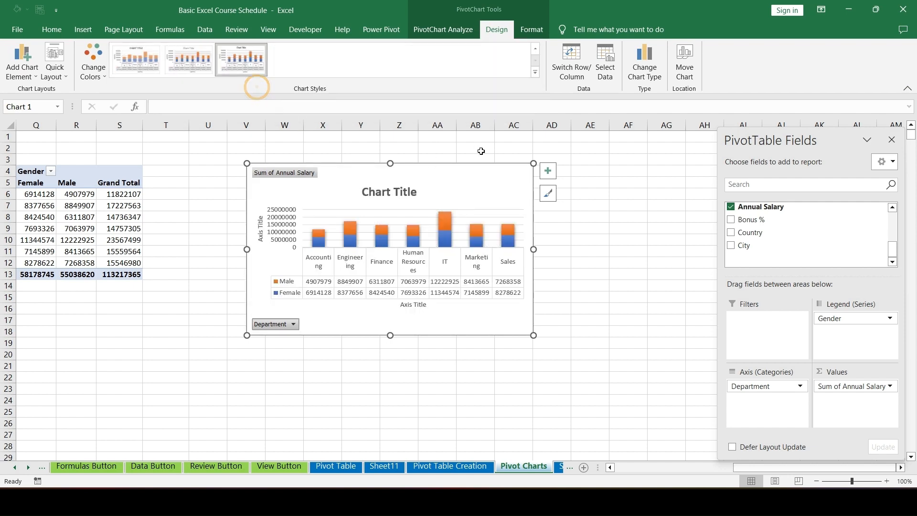
Switch the pivot chart's rows and columns, and switch them back
{"action": "left_click", "coordinate": [572, 64]}
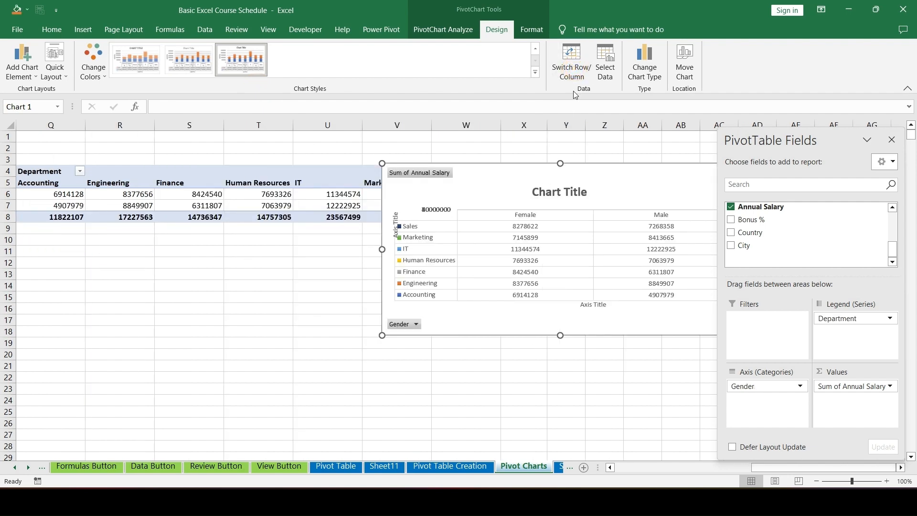
{"action": "left_click", "coordinate": [571, 67]}
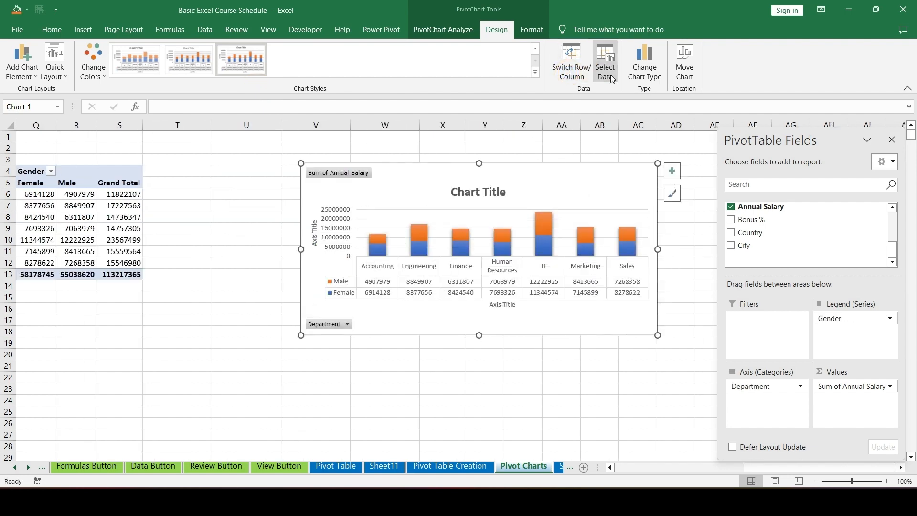
{"action": "left_click", "coordinate": [606, 71]}
{"action": "left_click", "coordinate": [588, 156]}
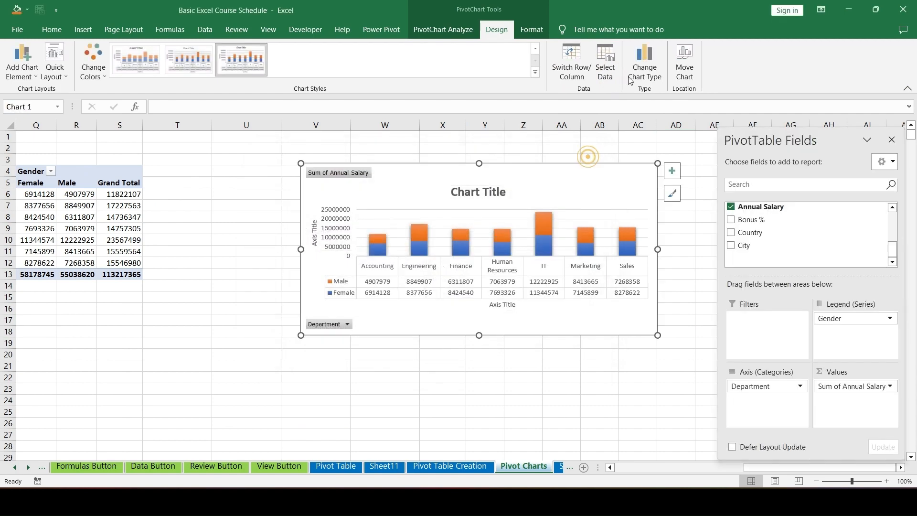
{"action": "left_click", "coordinate": [631, 80]}
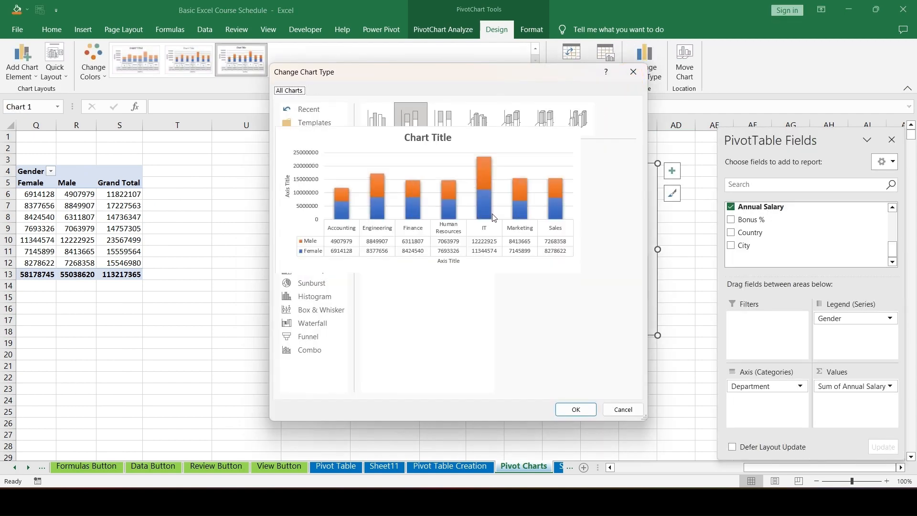
{"action": "left_click", "coordinate": [634, 71]}
{"action": "left_click", "coordinate": [685, 65]}
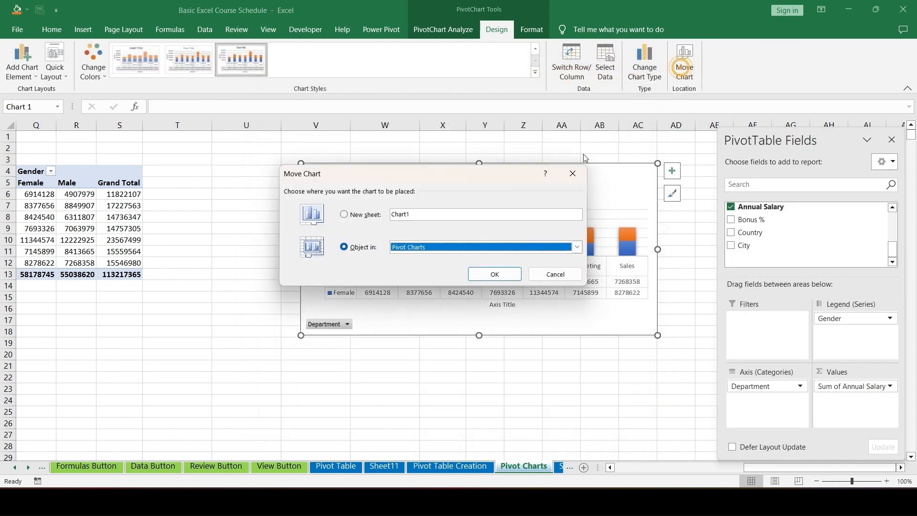
{"action": "left_click", "coordinate": [573, 173]}
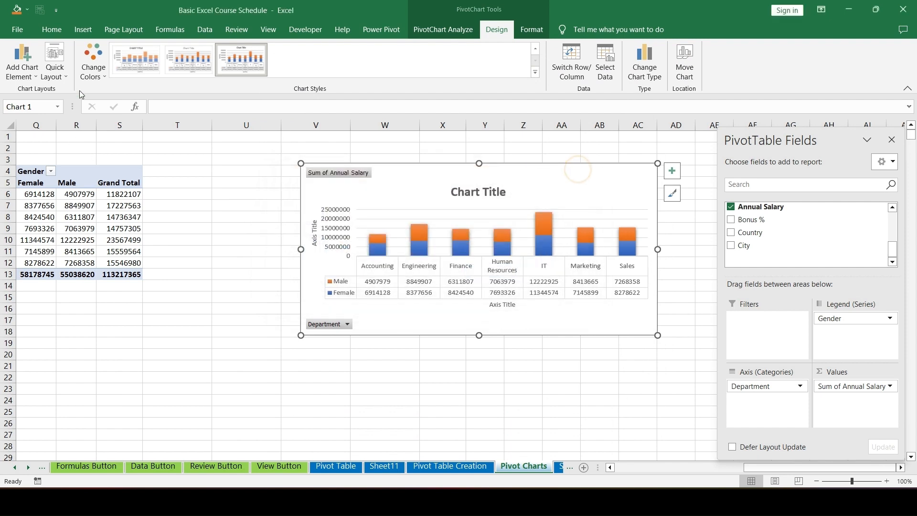
Examine the quick layouts, chart elements, formatting commands and insertable objects available for the pivot chart
{"action": "left_click", "coordinate": [67, 75]}
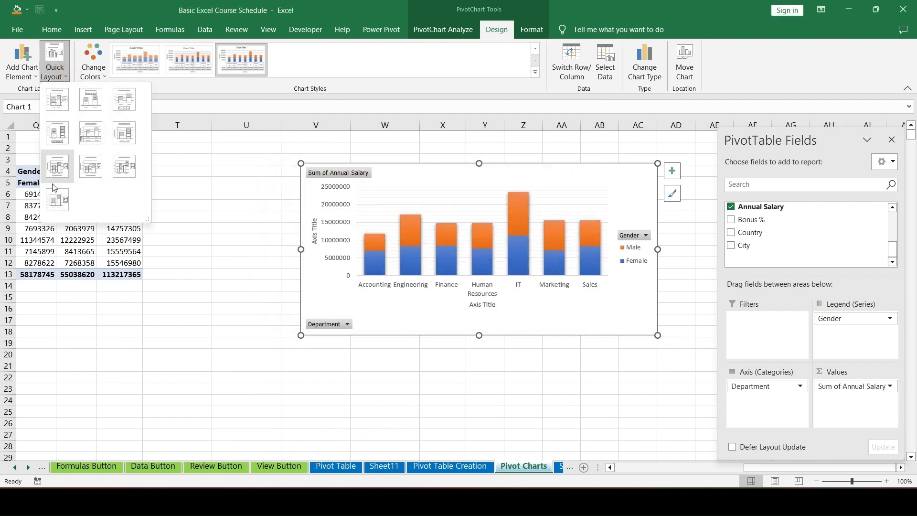
{"action": "left_click", "coordinate": [91, 133]}
{"action": "left_click", "coordinate": [22, 62]}
{"action": "mouse_move", "coordinate": [62, 91]}
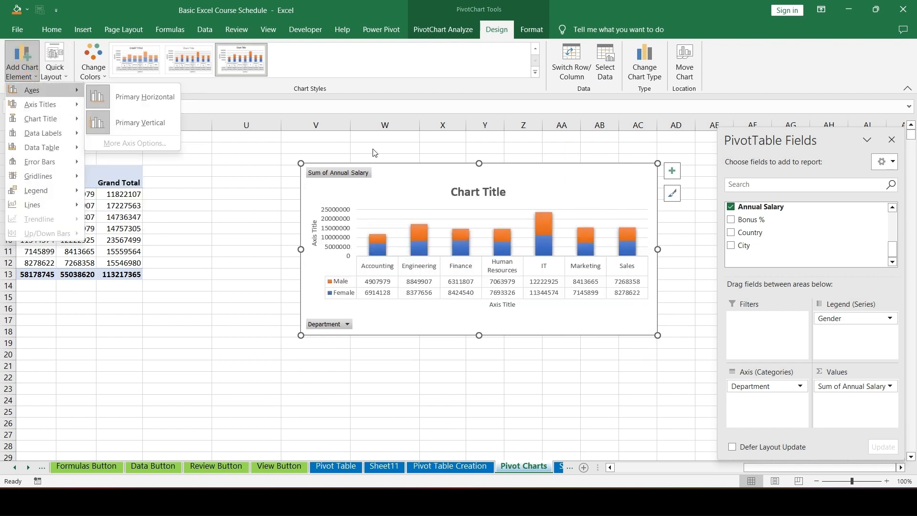
{"action": "left_click", "coordinate": [263, 214]}
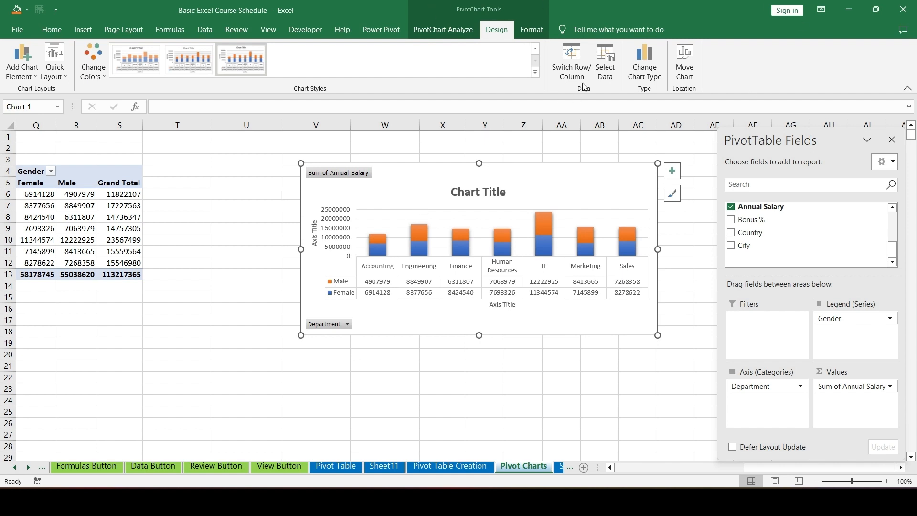
{"action": "left_click", "coordinate": [527, 32]}
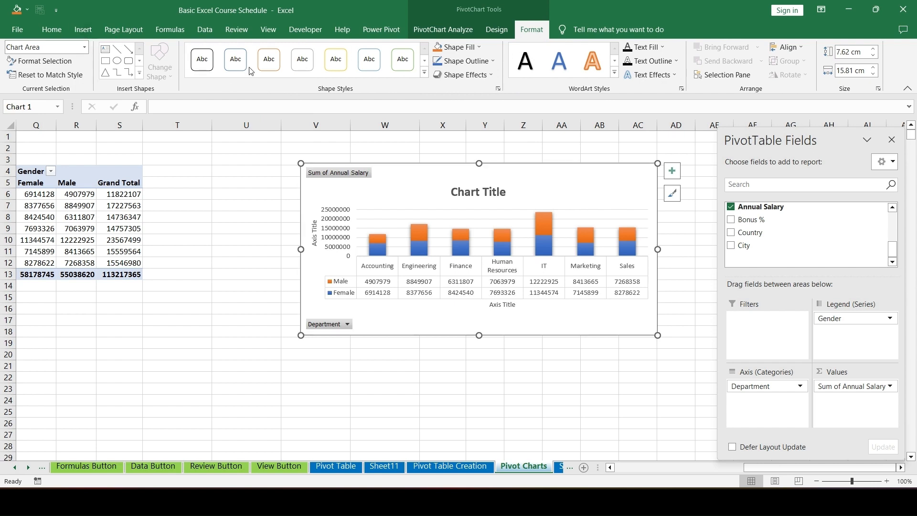
{"action": "left_click", "coordinate": [83, 30]}
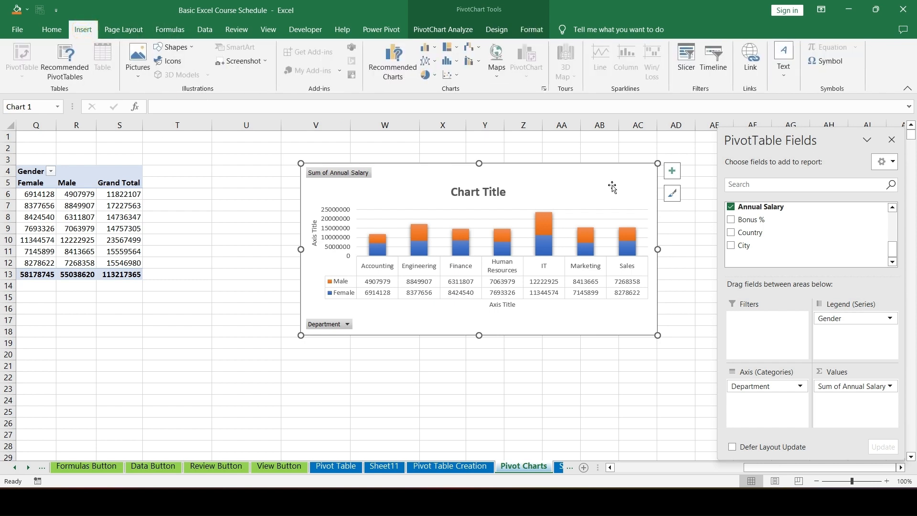
{"action": "left_click", "coordinate": [596, 155]}
{"action": "left_click", "coordinate": [569, 182]}
On the Pivot Table sheet, copy the Chapter 1 row's formatting onto the Chapter 2 row with Paste Special Formats
{"action": "left_click", "coordinate": [354, 473]}
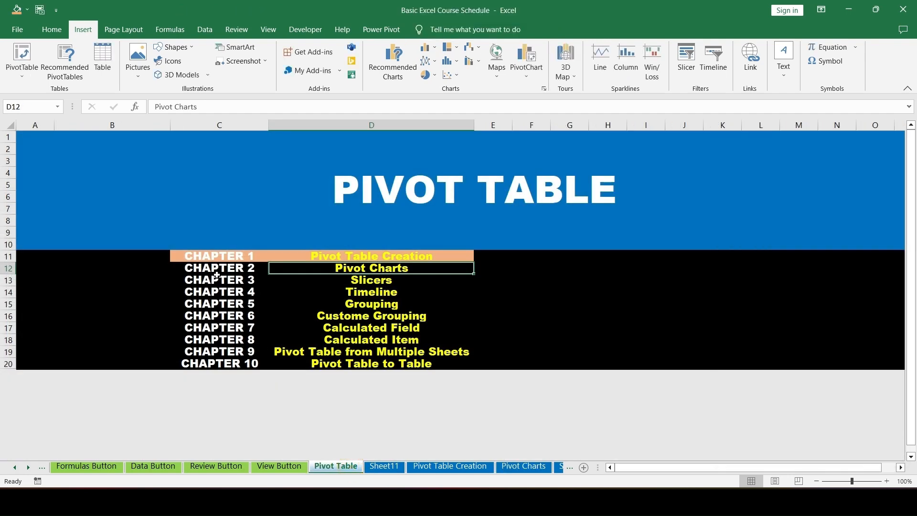
{"action": "left_click", "coordinate": [217, 269]}
{"action": "left_click_drag", "start_coordinate": [237, 273], "coordinate": [352, 268]}
{"action": "key", "text": "Escape"}
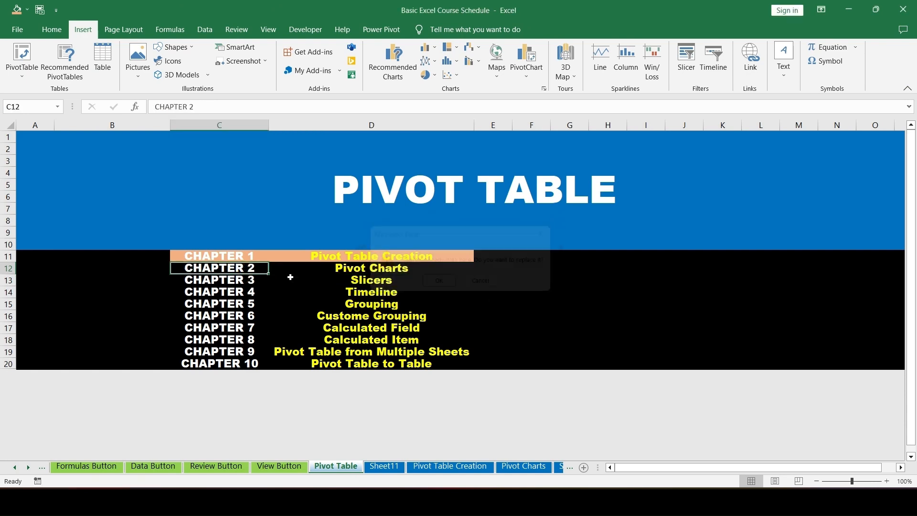
{"action": "key", "text": "Up"}
{"action": "key", "text": "Left"}
{"action": "key", "text": "Right"}
{"action": "key", "text": "shift+Right"}
{"action": "key", "text": "ctrl+c"}
{"action": "key", "text": "Down"}
{"action": "key", "text": "ctrl+alt+v"}
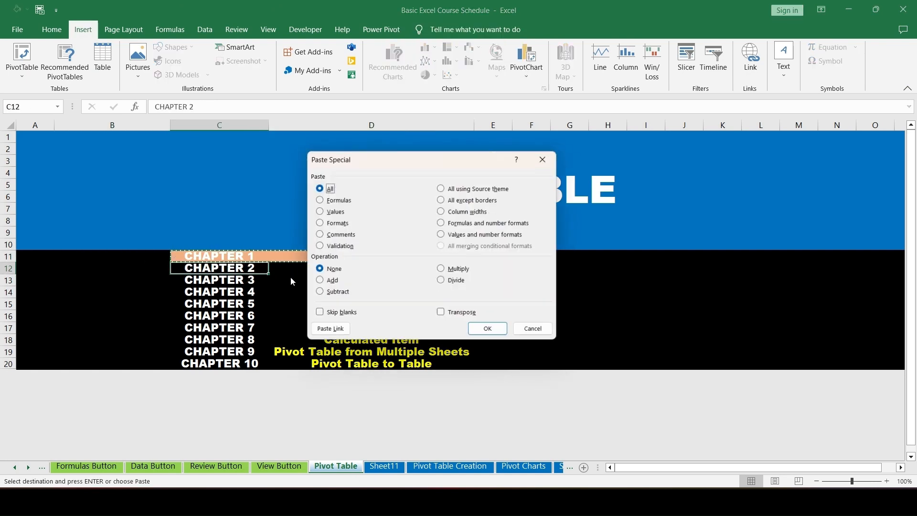
{"action": "key", "text": "t"}
{"action": "key", "text": "Return"}
{"action": "key", "text": "Escape"}
{"action": "key", "text": "Down"}
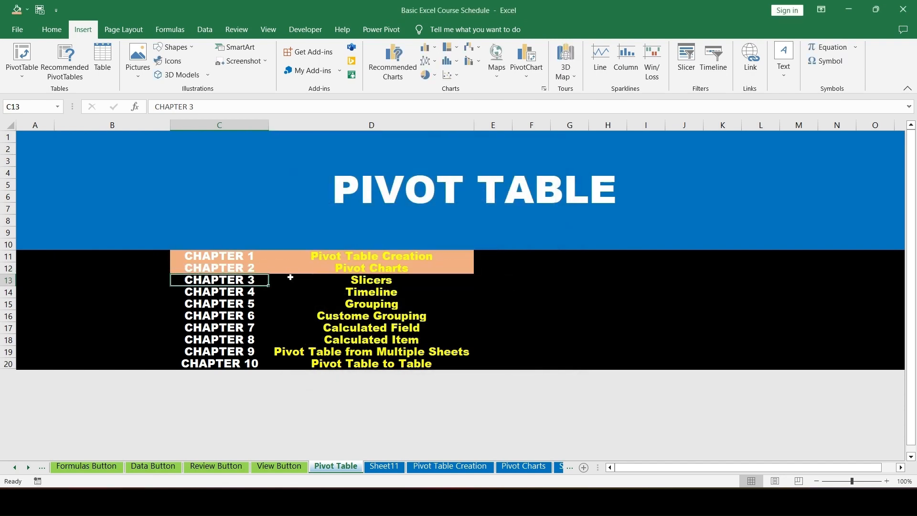
Select the whole employee data range A1:M1001 on the Slicers sheet, including the header row
{"action": "left_click", "coordinate": [528, 467]}
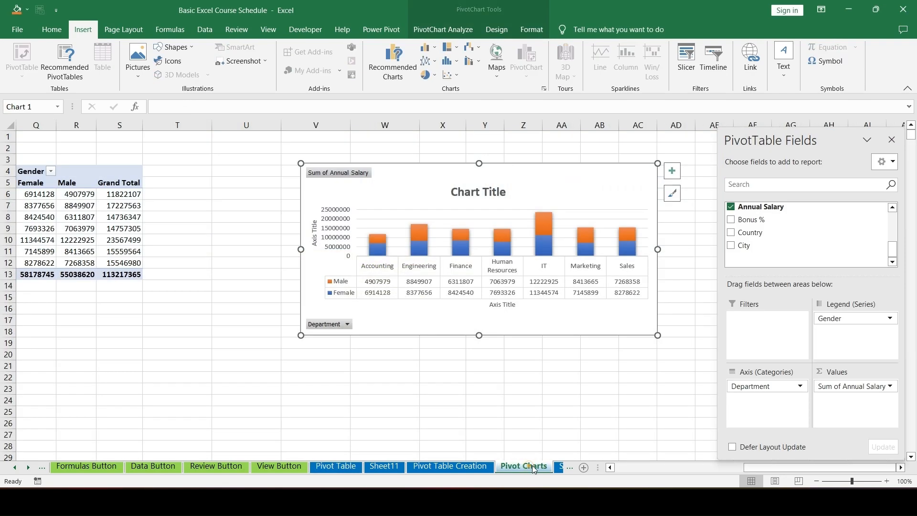
{"action": "left_click", "coordinate": [562, 466]}
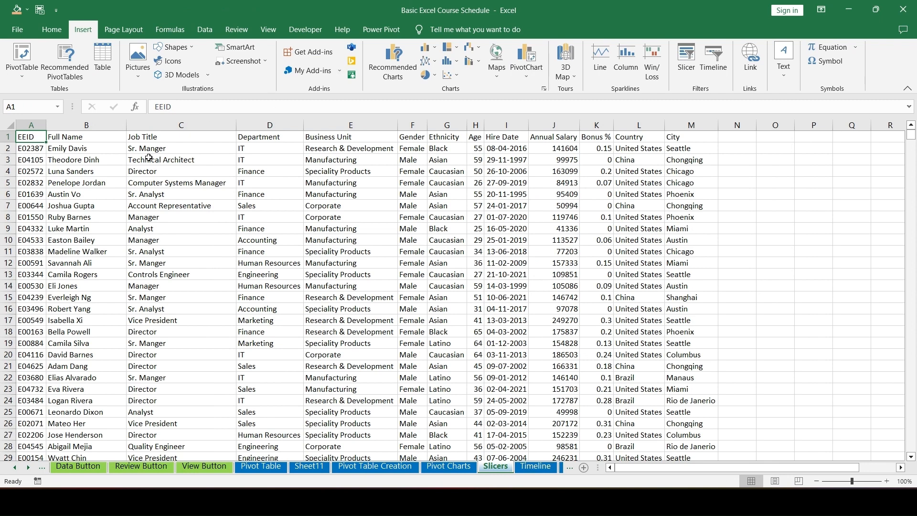
{"action": "key", "text": "ctrl+shift+Right"}
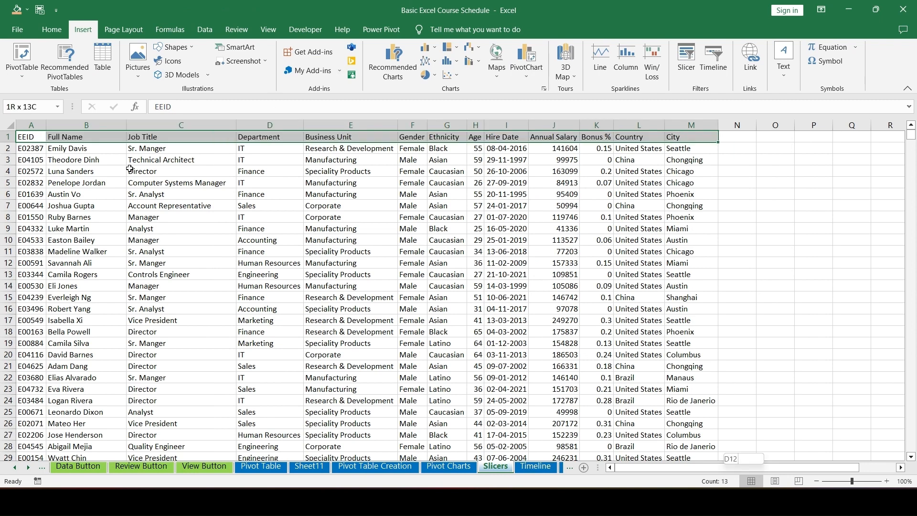
{"action": "key", "text": "ctrl+shift+Down"}
{"action": "key", "text": "shift+Up"}
{"action": "key", "text": "shift+Down"}
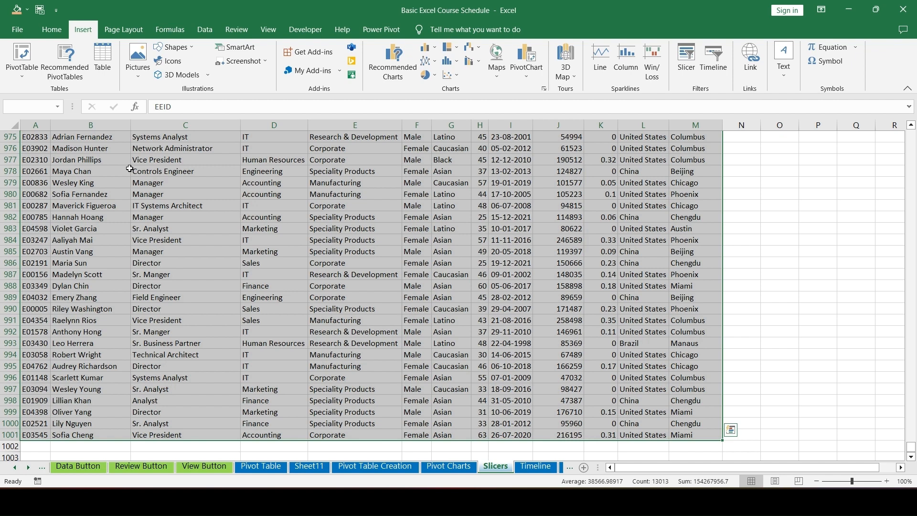
Create a pivot table from the selected range with the PivotTable wizard, placing it at cell P4 of the existing worksheet
{"action": "key", "text": "alt+d"}
{"action": "key", "text": "p"}
{"action": "key", "text": "Return"}
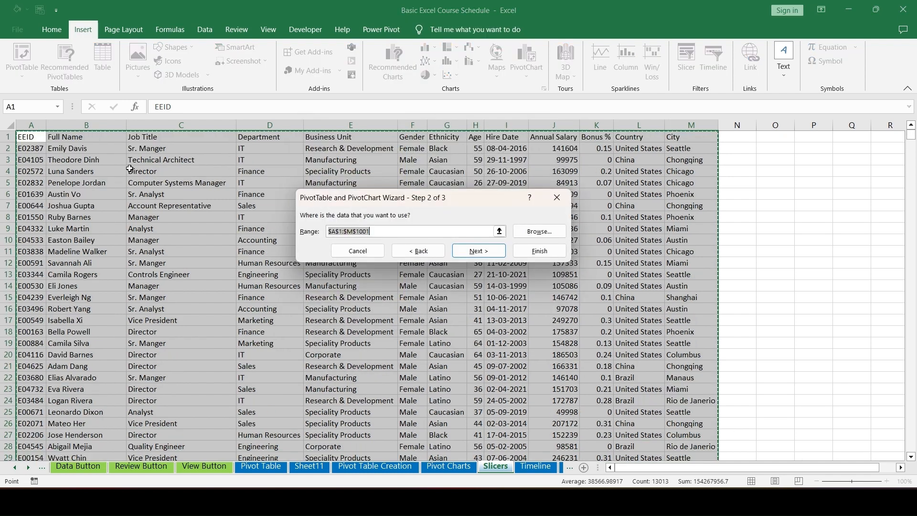
{"action": "key", "text": "Return"}
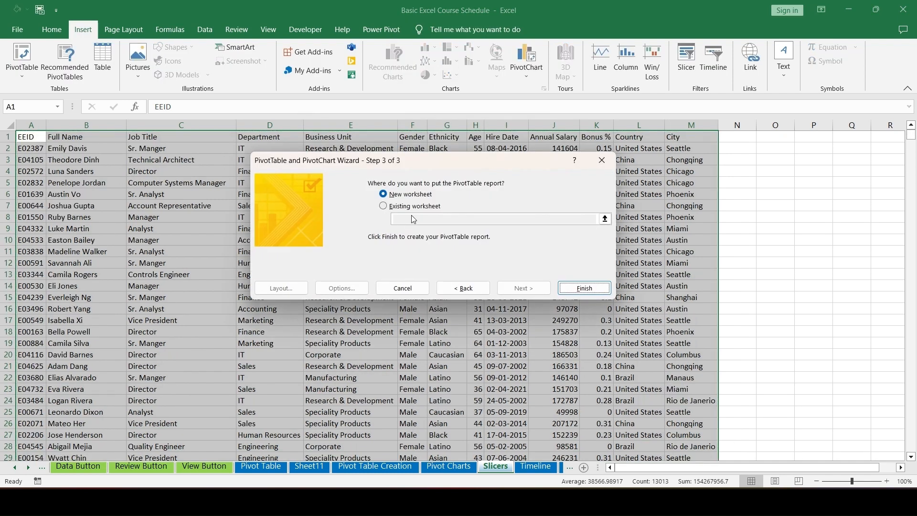
{"action": "left_click", "coordinate": [403, 206]}
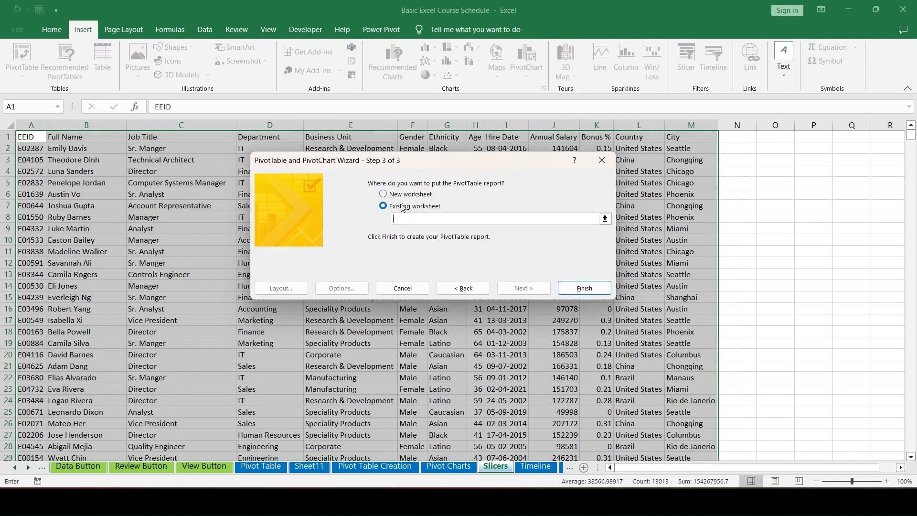
{"action": "left_click", "coordinate": [824, 169]}
{"action": "left_click", "coordinate": [584, 288]}
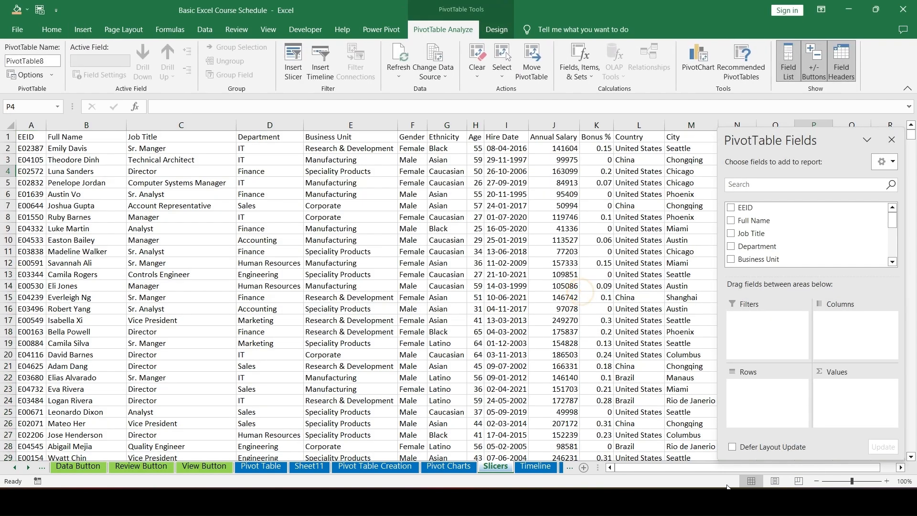
Add the Full Name and Age fields to the rows of the new pivot table
{"action": "left_click_drag", "start_coordinate": [674, 469], "coordinate": [686, 469]}
{"action": "left_click", "coordinate": [901, 467]}
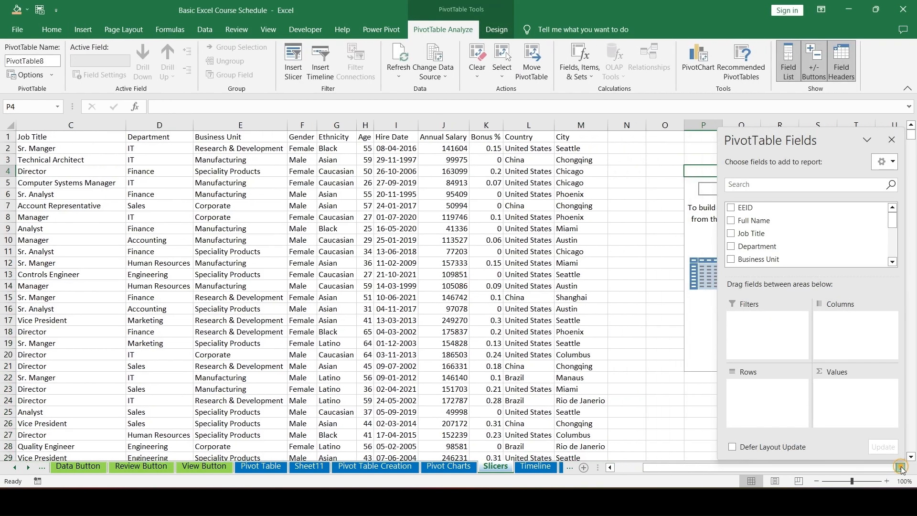
{"action": "left_click_drag", "start_coordinate": [901, 467], "coordinate": [900, 467]}
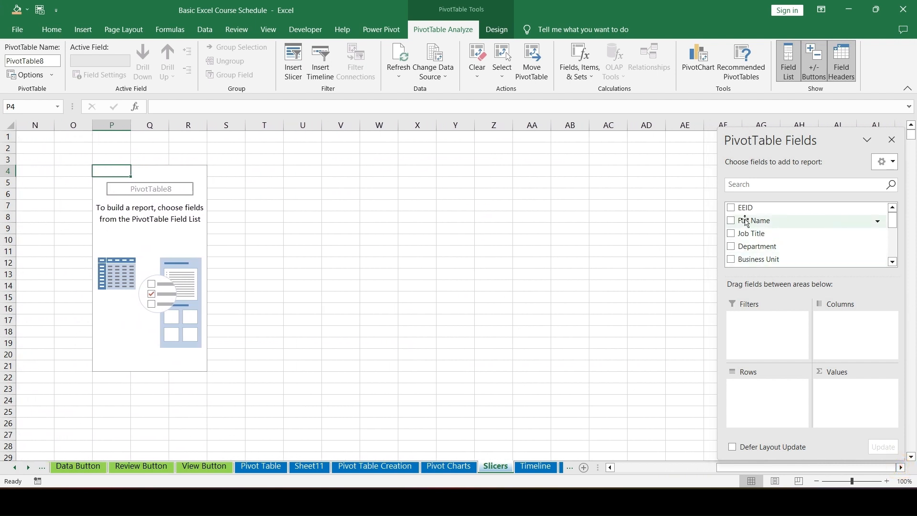
{"action": "left_click_drag", "start_coordinate": [747, 221], "coordinate": [747, 399]}
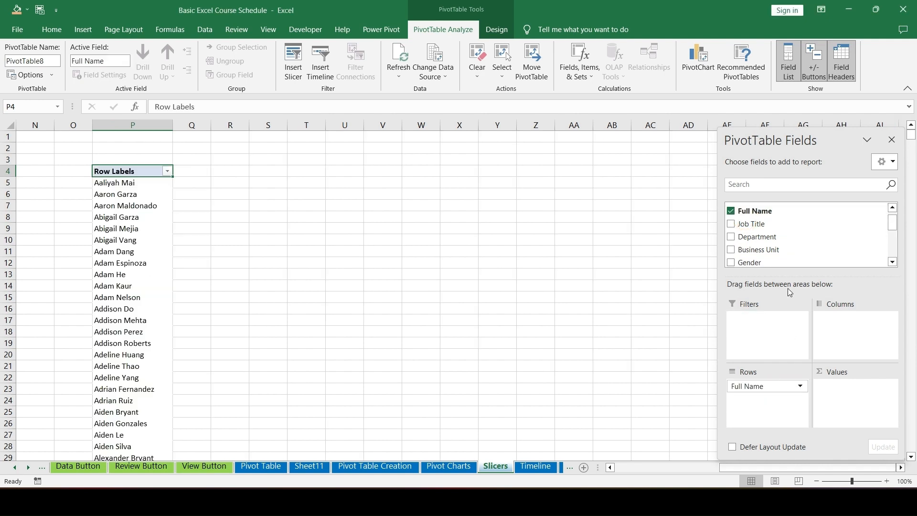
{"action": "scroll", "coordinate": [763, 249], "scroll_direction": "down", "scroll_amount": 1}
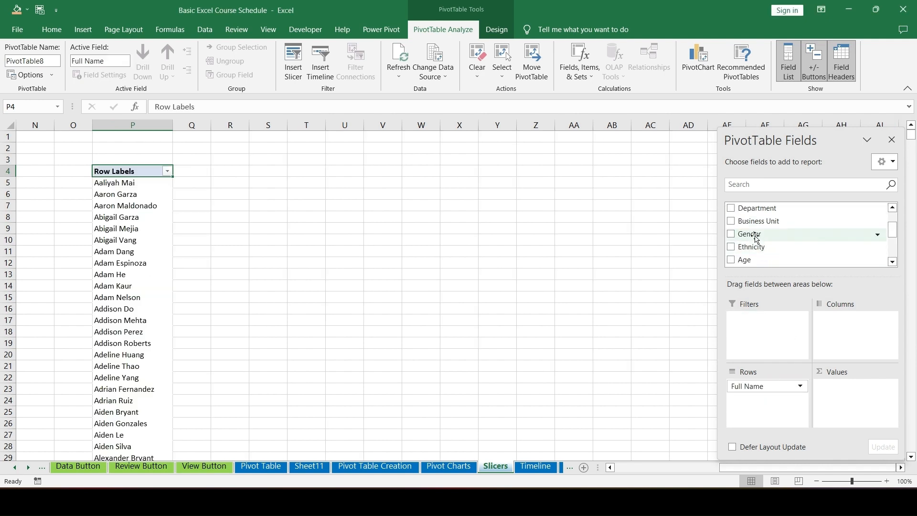
{"action": "left_click_drag", "start_coordinate": [746, 259], "coordinate": [759, 415]}
Add the Annual Salary field to the pivot table's values as a sum
{"action": "scroll", "coordinate": [764, 255], "scroll_direction": "down", "scroll_amount": 3}
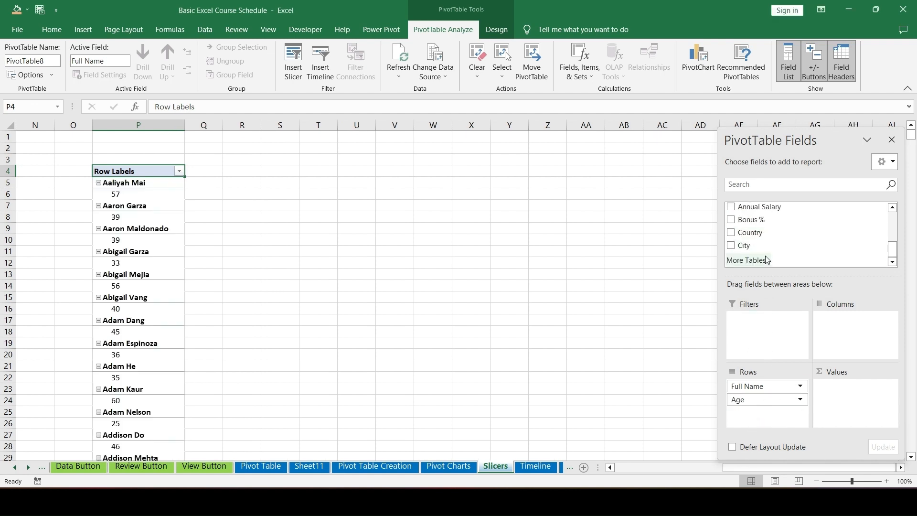
{"action": "scroll", "coordinate": [766, 256], "scroll_direction": "up", "scroll_amount": 1}
{"action": "scroll", "coordinate": [762, 241], "scroll_direction": "down", "scroll_amount": 1}
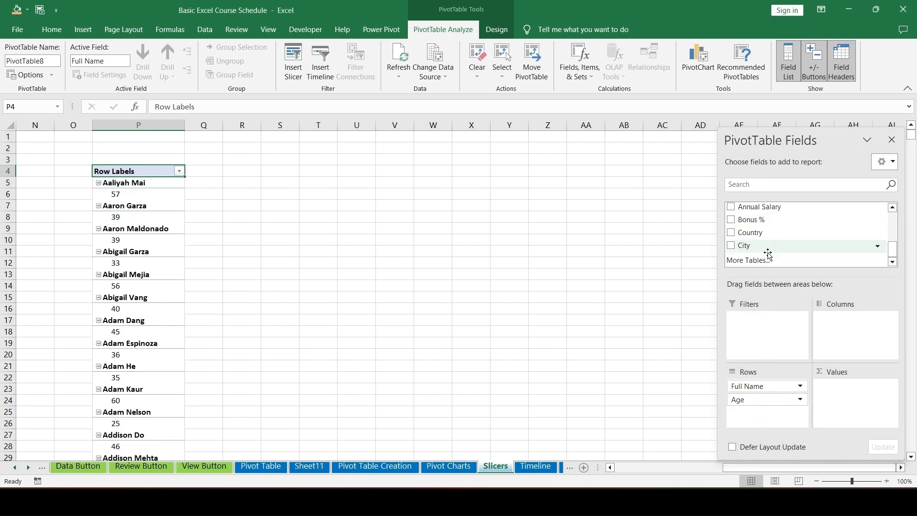
{"action": "scroll", "coordinate": [761, 240], "scroll_direction": "up", "scroll_amount": 1}
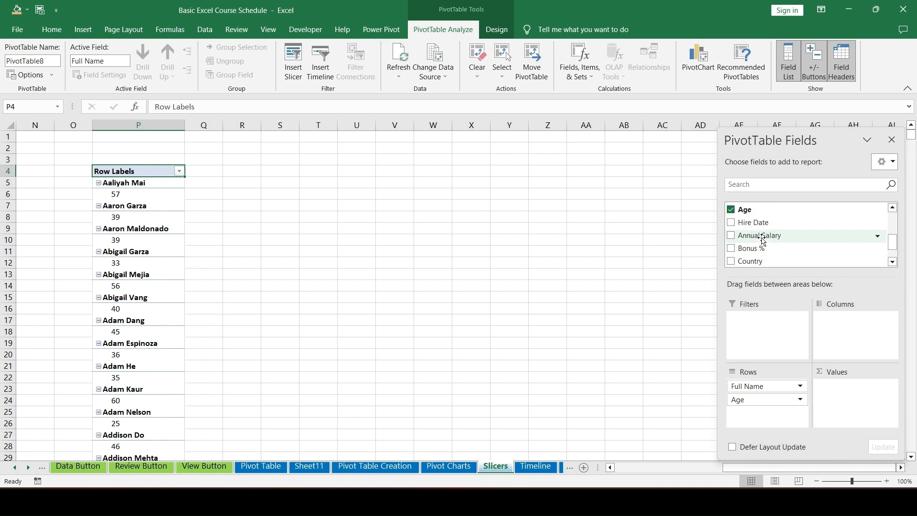
{"action": "left_click_drag", "start_coordinate": [763, 241], "coordinate": [849, 417]}
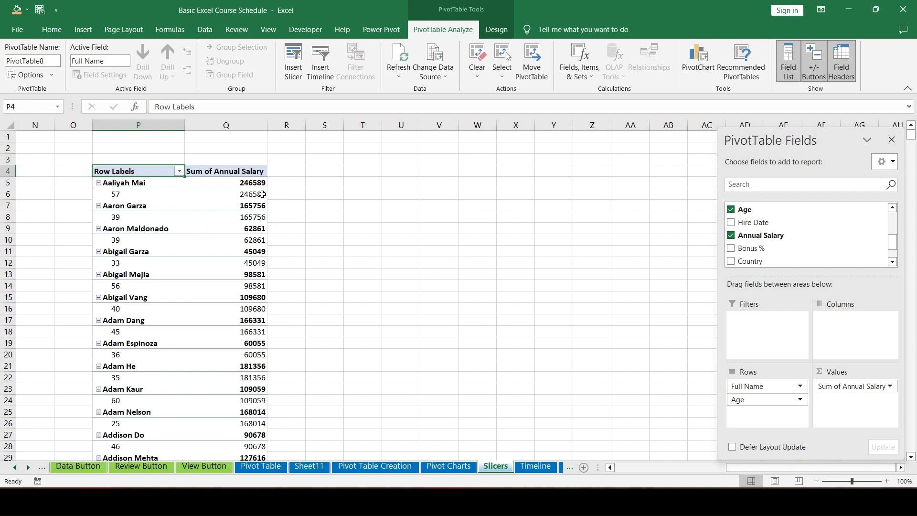
{"action": "left_click", "coordinate": [497, 29]}
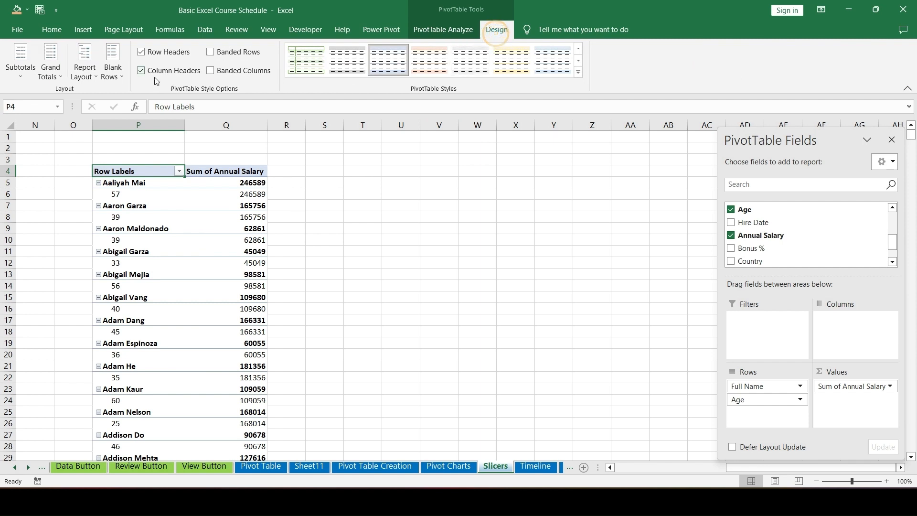
{"action": "left_click", "coordinate": [90, 77]}
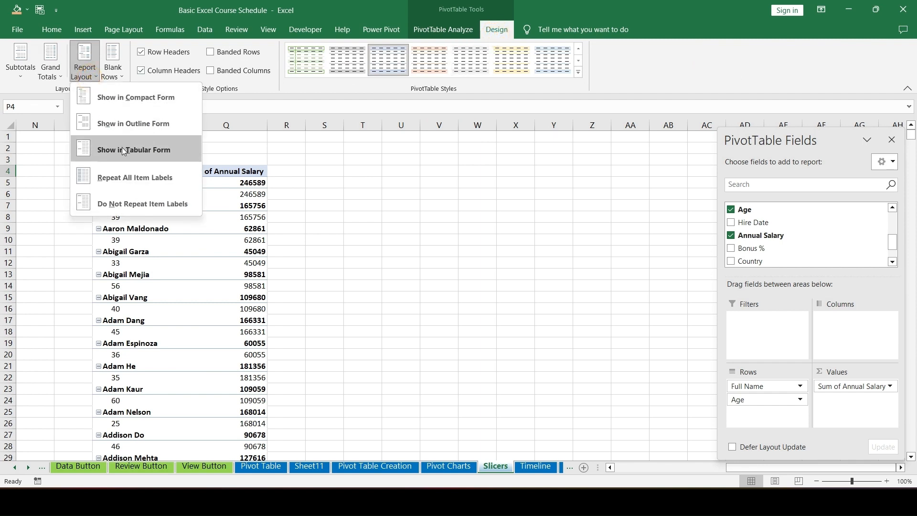
{"action": "left_click", "coordinate": [264, 231]}
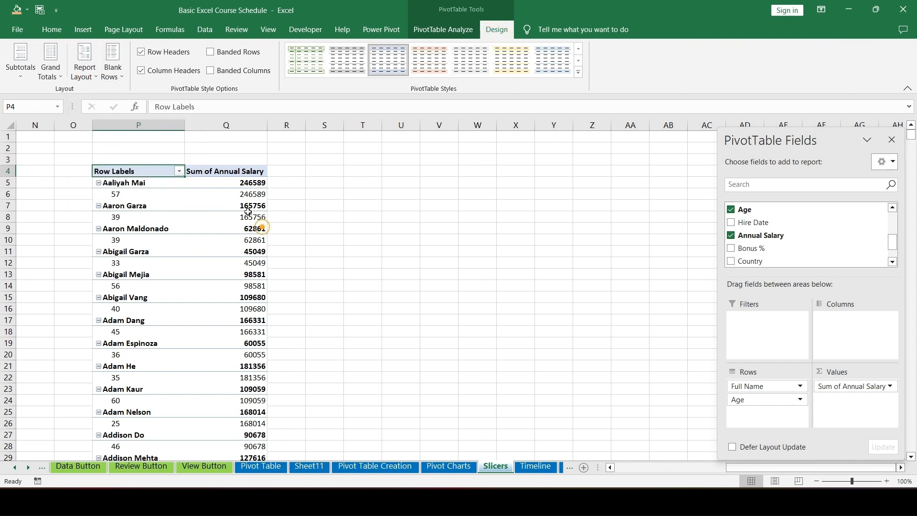
Enable the classic PivotTable layout in the display options of the pivot table
{"action": "right_click", "coordinate": [218, 175]}
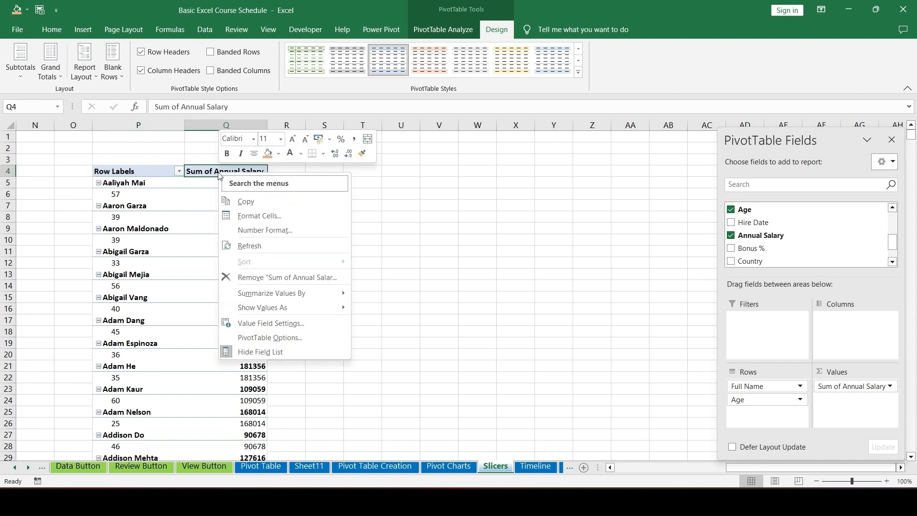
{"action": "left_click", "coordinate": [268, 338]}
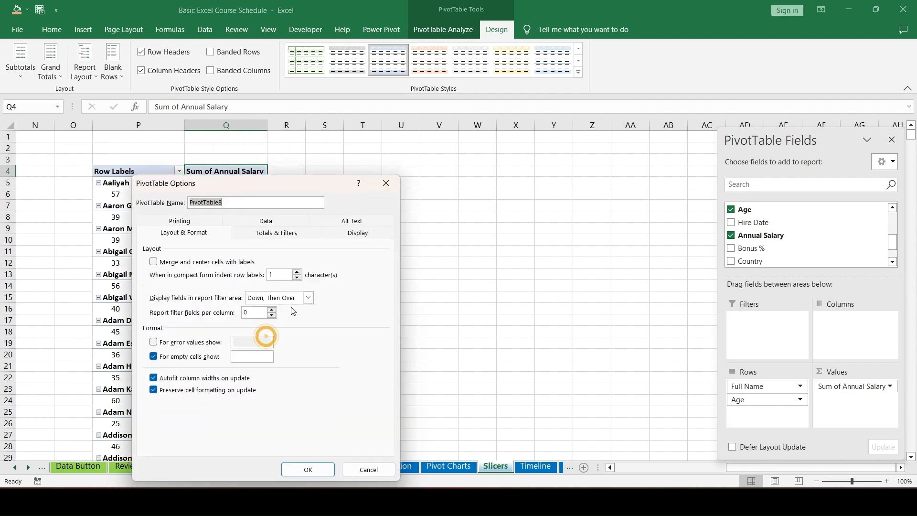
{"action": "left_click_drag", "start_coordinate": [293, 134], "coordinate": [497, 128]}
{"action": "left_click", "coordinate": [541, 175]}
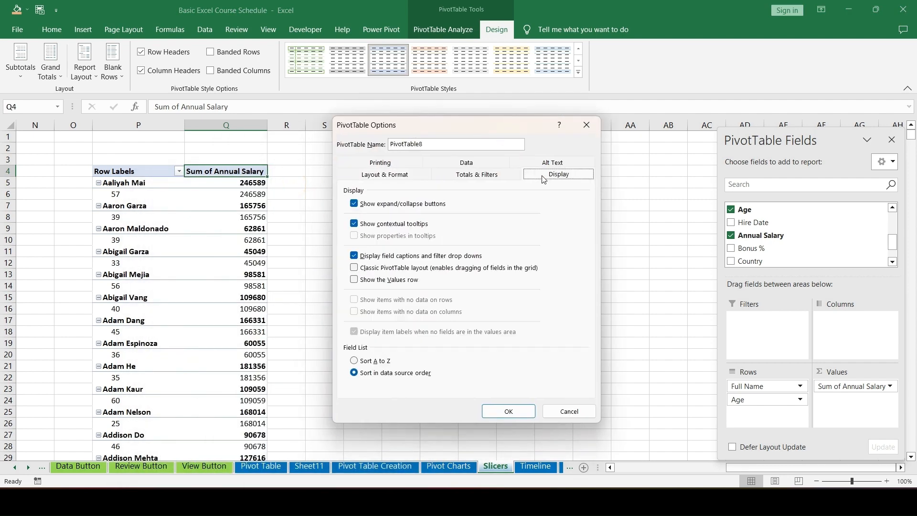
{"action": "left_click", "coordinate": [359, 271]}
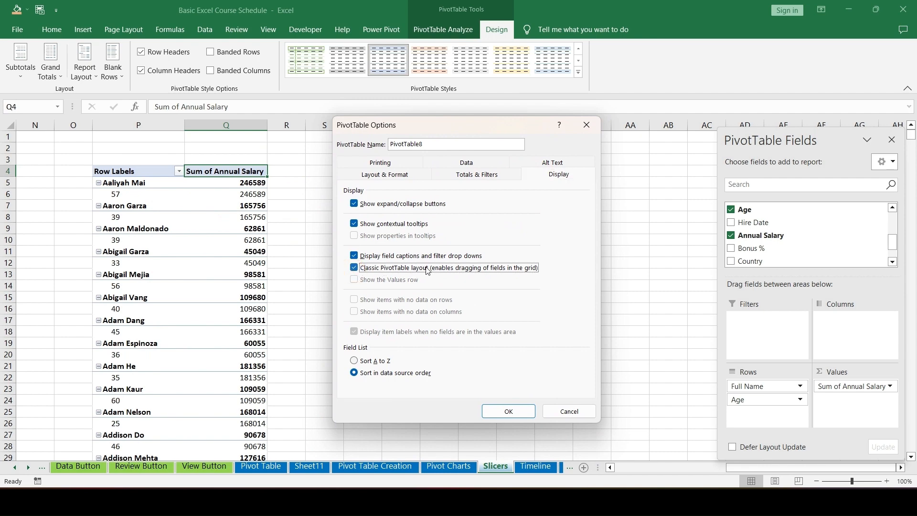
{"action": "left_click", "coordinate": [508, 417]}
Turn off the subtotals in the pivot table so each employee takes a single row
{"action": "left_click", "coordinate": [119, 209]}
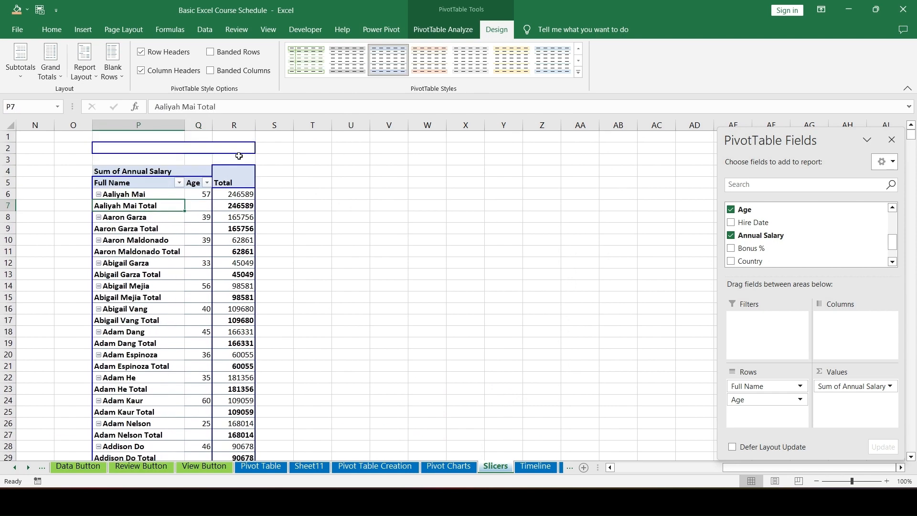
{"action": "left_click", "coordinate": [20, 62]}
{"action": "left_click", "coordinate": [39, 103]}
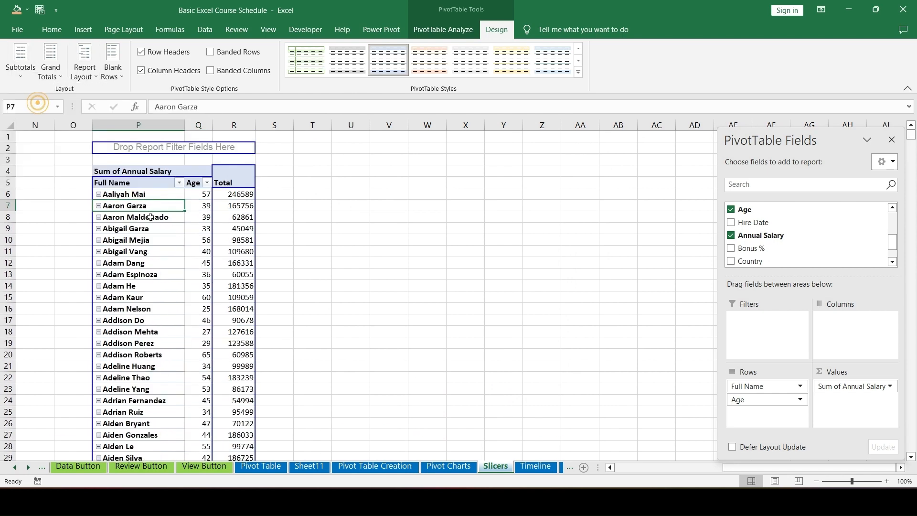
{"action": "left_click", "coordinate": [142, 248]}
{"action": "left_click", "coordinate": [235, 207]}
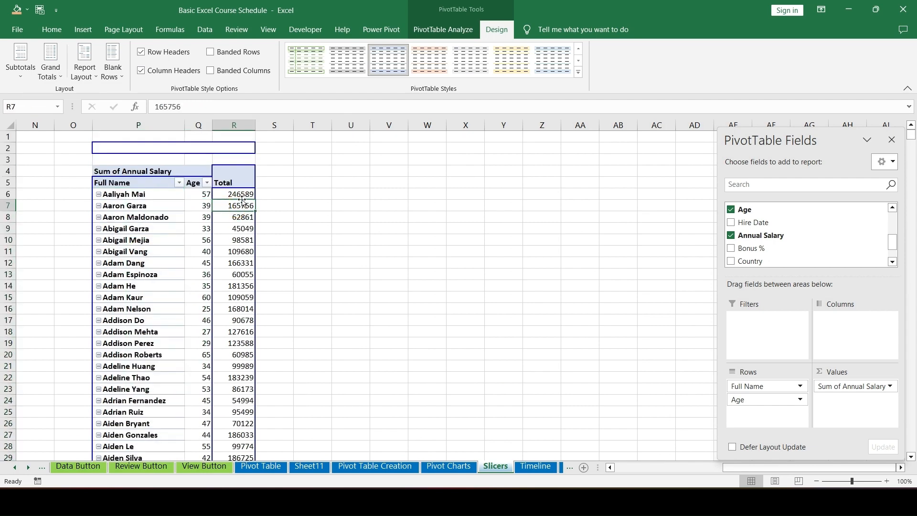
Insert slicers for the Department, Gender, Country and City fields of the salary pivot table
{"action": "left_click", "coordinate": [244, 196]}
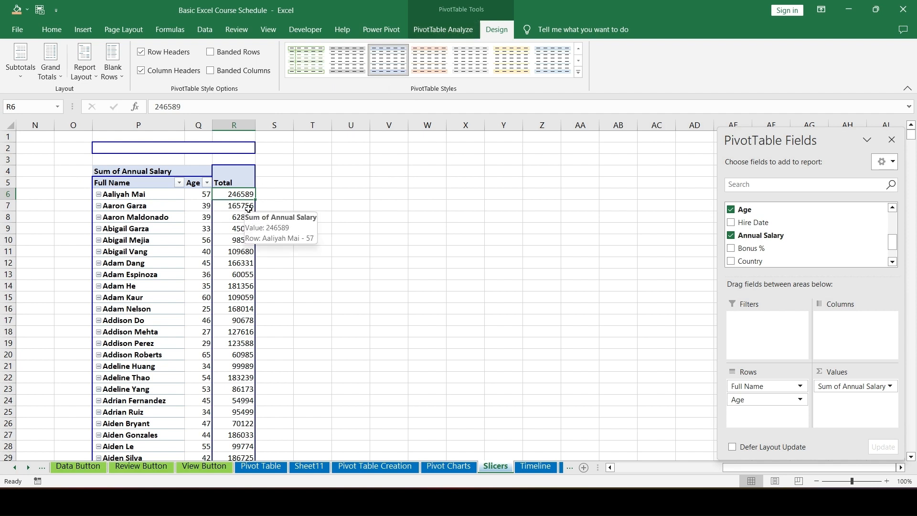
{"action": "left_click", "coordinate": [435, 32]}
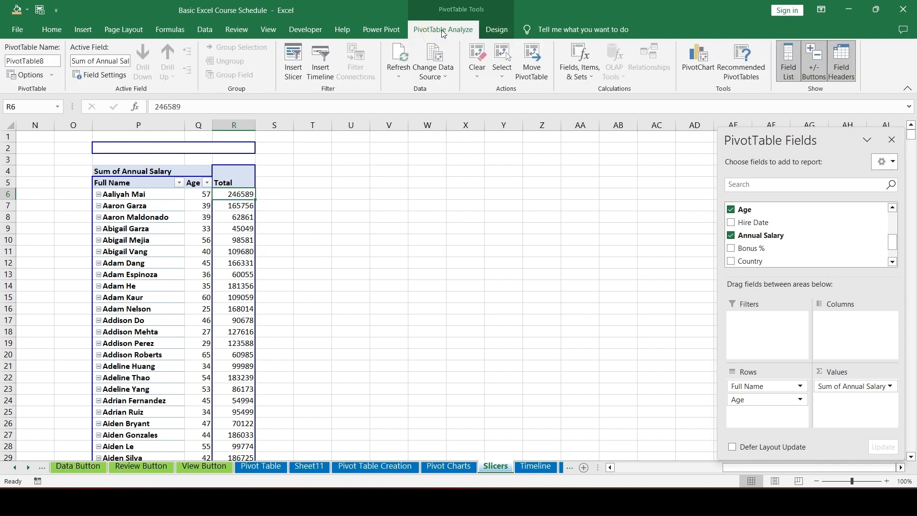
{"action": "left_click", "coordinate": [293, 72]}
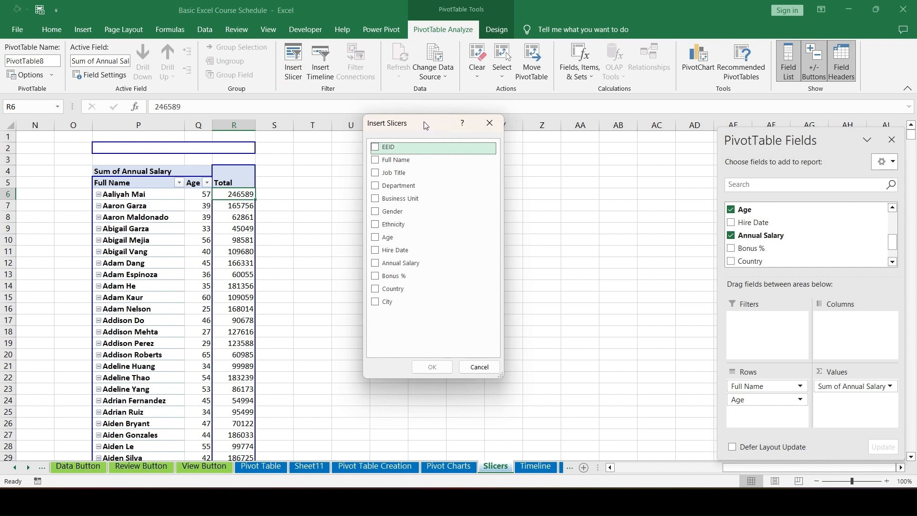
{"action": "left_click_drag", "start_coordinate": [423, 122], "coordinate": [476, 138]}
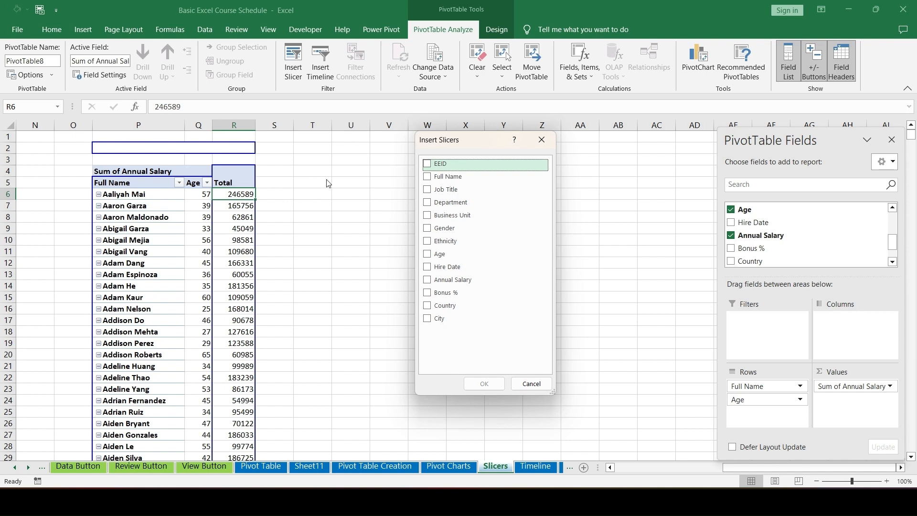
{"action": "left_click", "coordinate": [427, 205]}
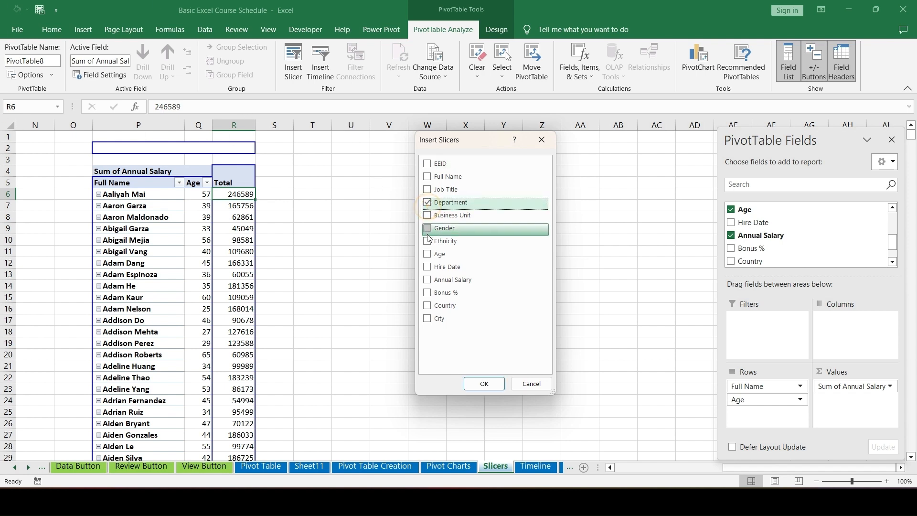
{"action": "left_click", "coordinate": [425, 308]}
{"action": "left_click", "coordinate": [427, 318]}
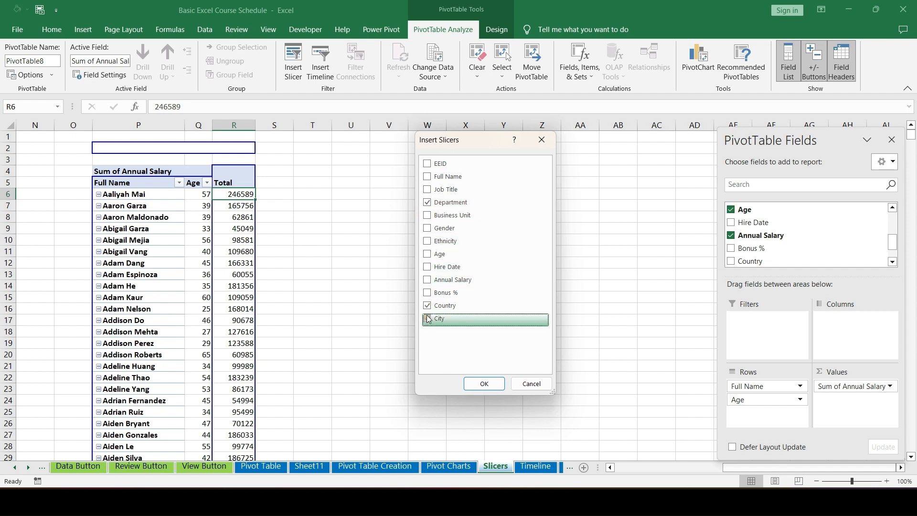
{"action": "left_click", "coordinate": [427, 228]}
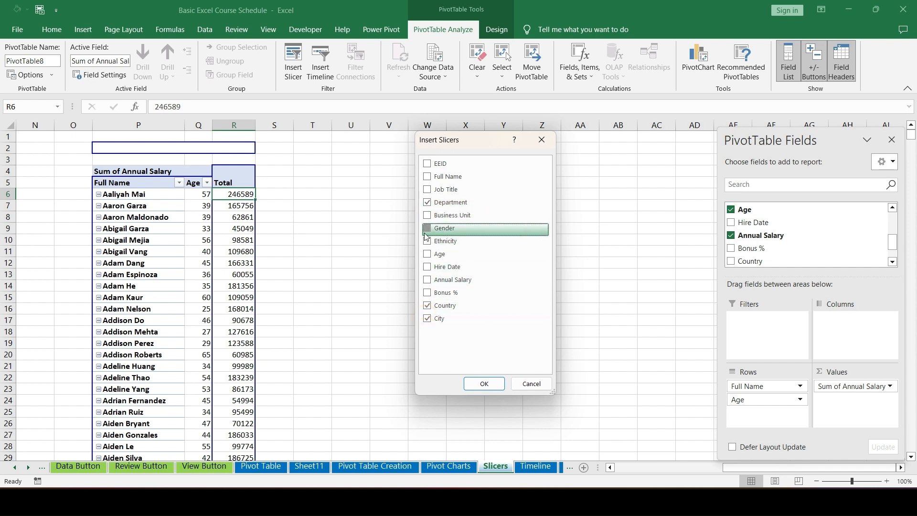
{"action": "left_click", "coordinate": [484, 384]}
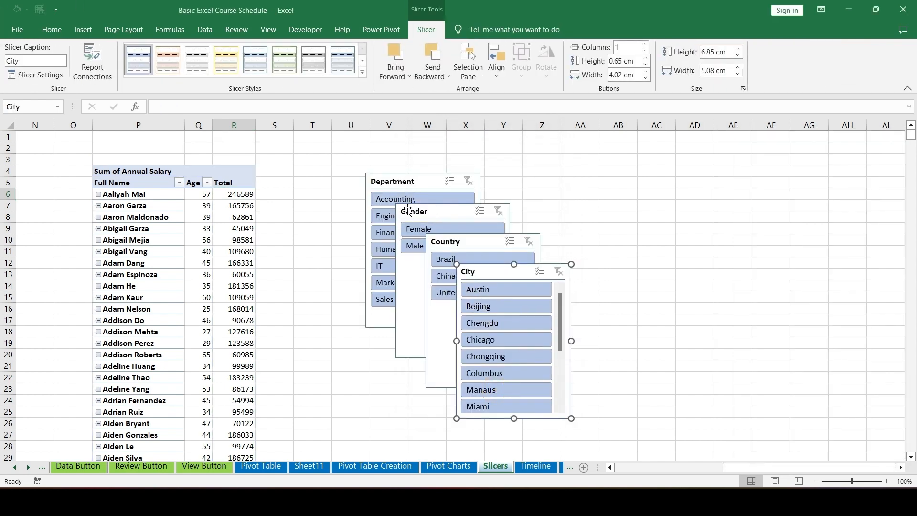
Spread out the overlapping Department, Gender, Country and City slicers beside the pivot table so that none covers another
{"action": "left_click_drag", "start_coordinate": [409, 182], "coordinate": [329, 127]}
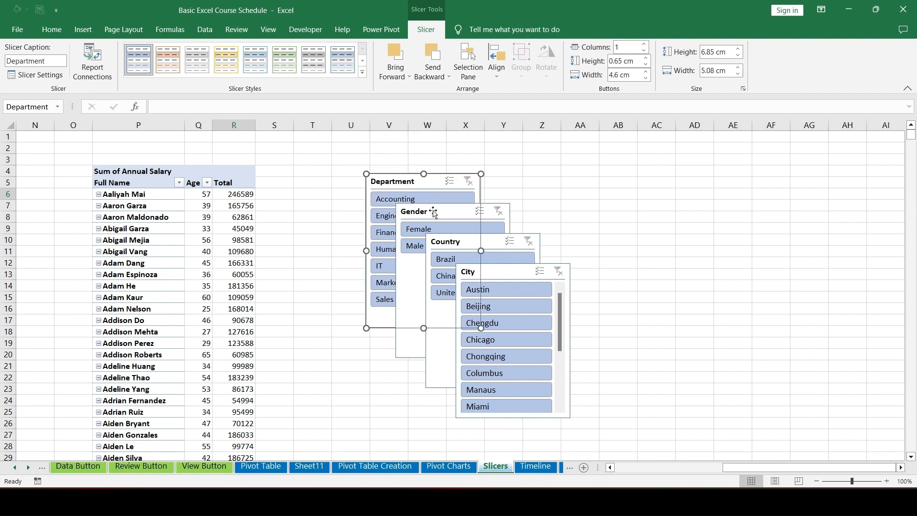
{"action": "left_click_drag", "start_coordinate": [410, 181], "coordinate": [348, 128]}
{"action": "left_click_drag", "start_coordinate": [410, 188], "coordinate": [345, 153]}
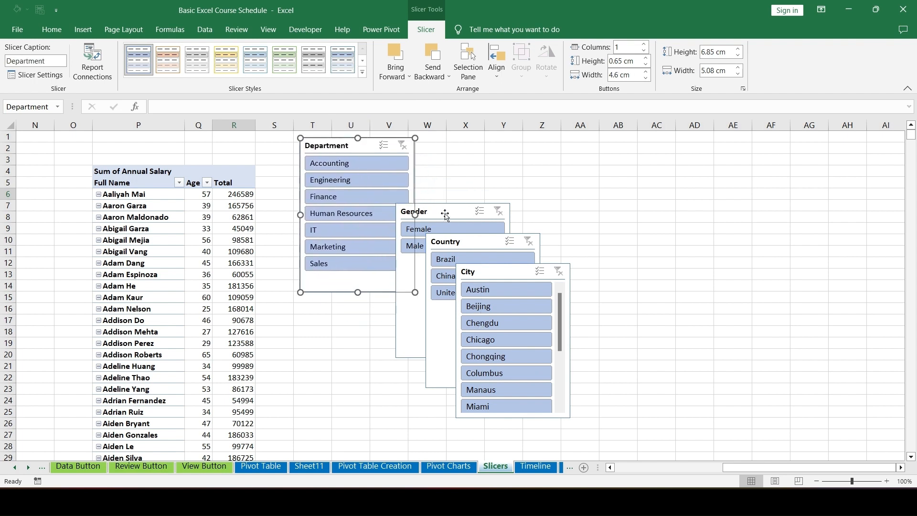
{"action": "left_click_drag", "start_coordinate": [445, 214], "coordinate": [489, 151]}
{"action": "left_click_drag", "start_coordinate": [462, 239], "coordinate": [330, 309]}
{"action": "left_click_drag", "start_coordinate": [480, 273], "coordinate": [640, 230]}
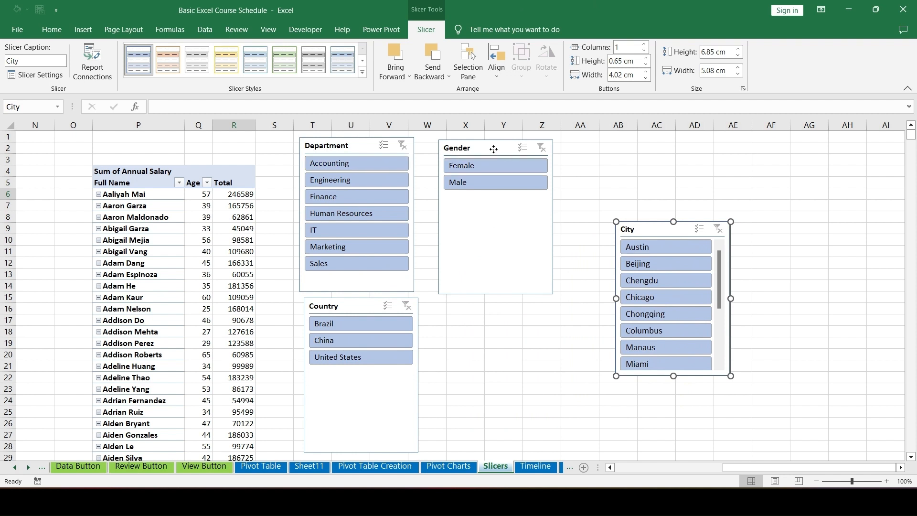
Shorten the Gender slicer to about 2.79 cm and the Country slicer to about 3.64 cm, placing both between the Department and City slicers
{"action": "left_click_drag", "start_coordinate": [493, 149], "coordinate": [515, 148]}
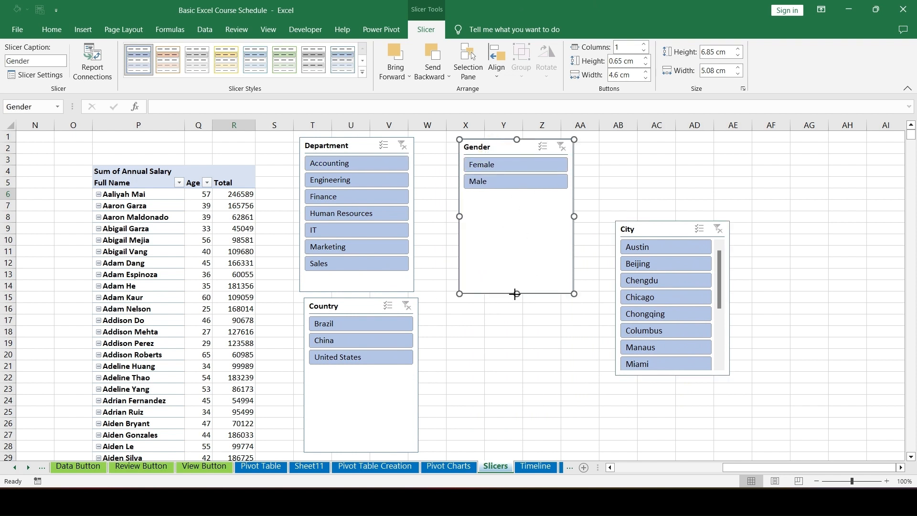
{"action": "left_click_drag", "start_coordinate": [517, 293], "coordinate": [512, 201]}
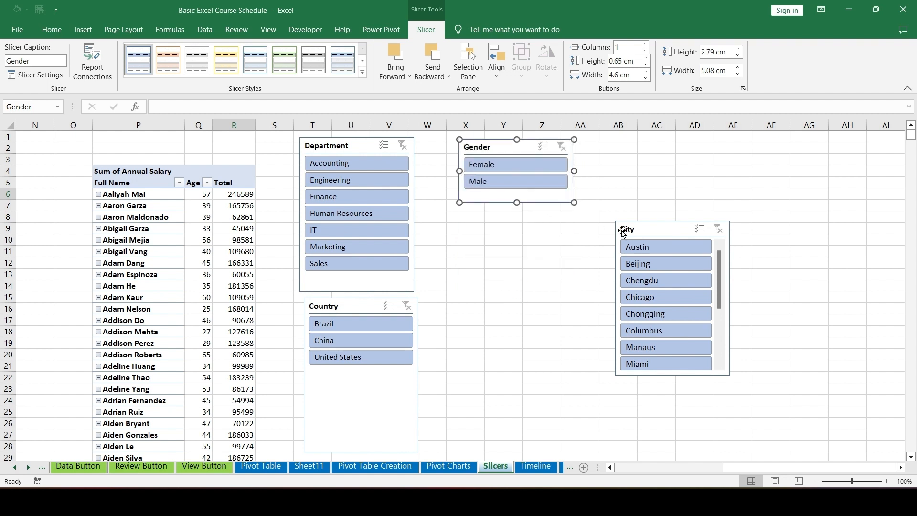
{"action": "left_click_drag", "start_coordinate": [624, 228], "coordinate": [624, 157]}
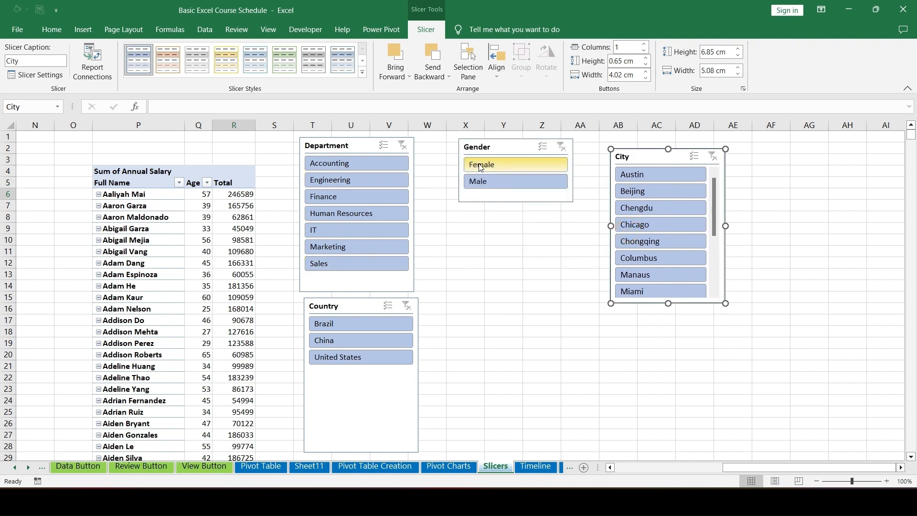
{"action": "left_click_drag", "start_coordinate": [485, 149], "coordinate": [508, 185]}
{"action": "left_click_drag", "start_coordinate": [364, 306], "coordinate": [530, 280]}
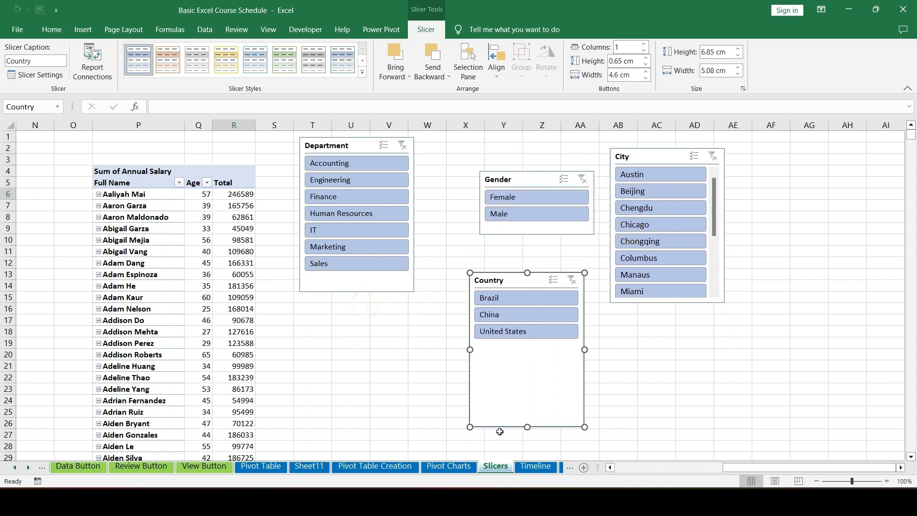
{"action": "left_click_drag", "start_coordinate": [528, 428], "coordinate": [527, 355]}
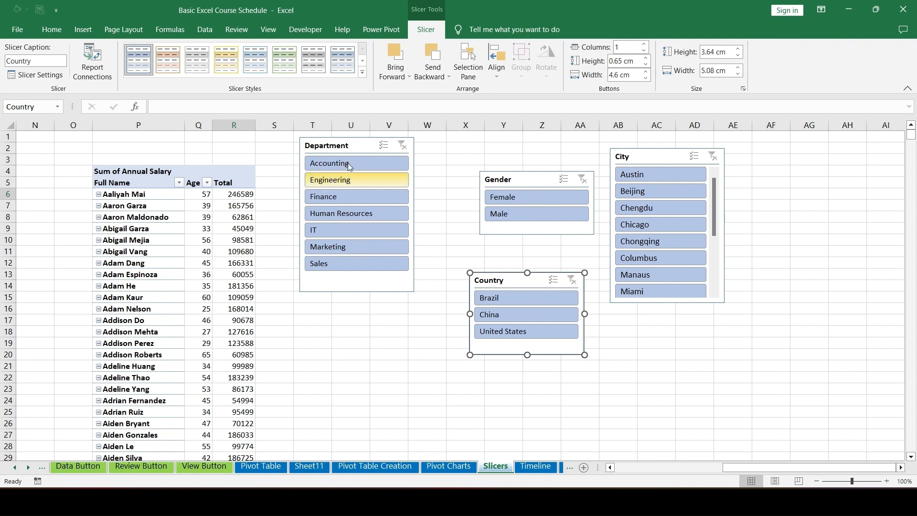
Arrange the Department slicer's buttons in 4 columns and reduce the slicer's height to about 3.41 cm
{"action": "left_click", "coordinate": [338, 146]}
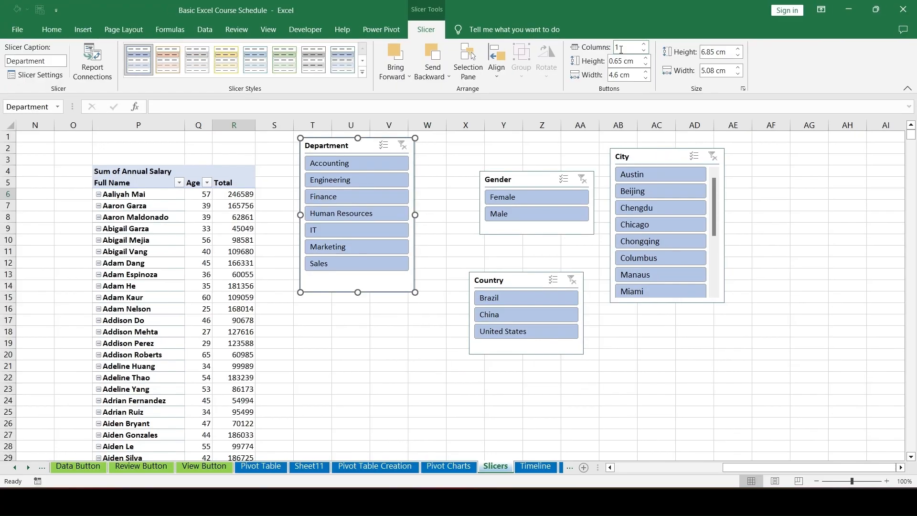
{"action": "left_click", "coordinate": [621, 48]}
{"action": "key", "text": "Return"}
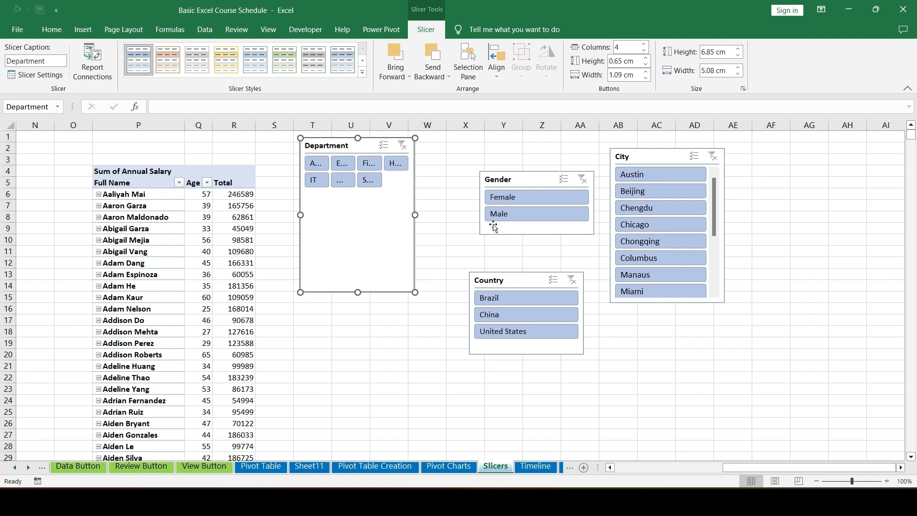
{"action": "left_click_drag", "start_coordinate": [358, 292], "coordinate": [358, 215]}
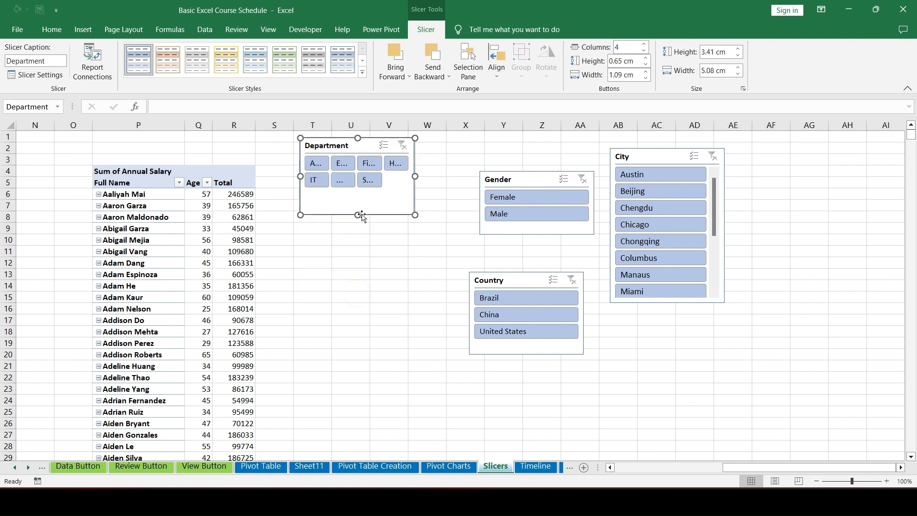
Widen the Department slicer to about 11.3 cm and move the Gender slicer below it
{"action": "left_click_drag", "start_coordinate": [414, 178], "coordinate": [359, 308]}
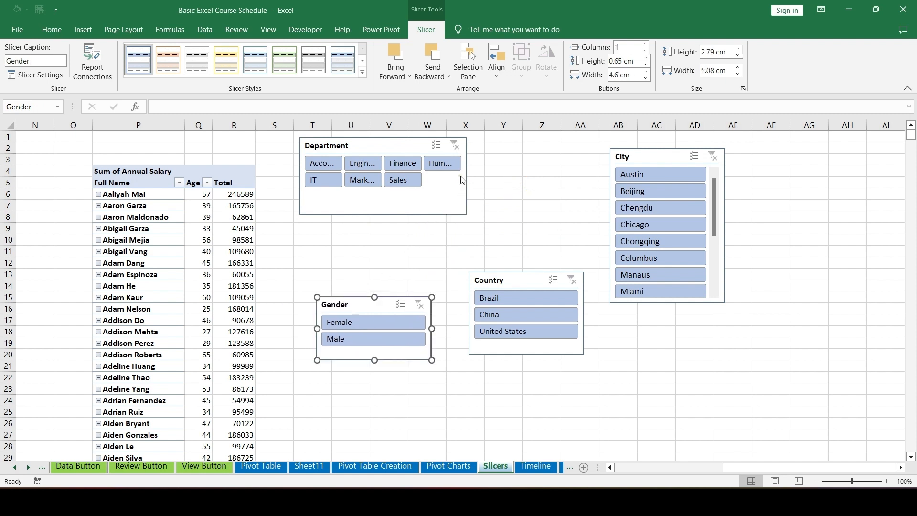
{"action": "left_click", "coordinate": [414, 145]}
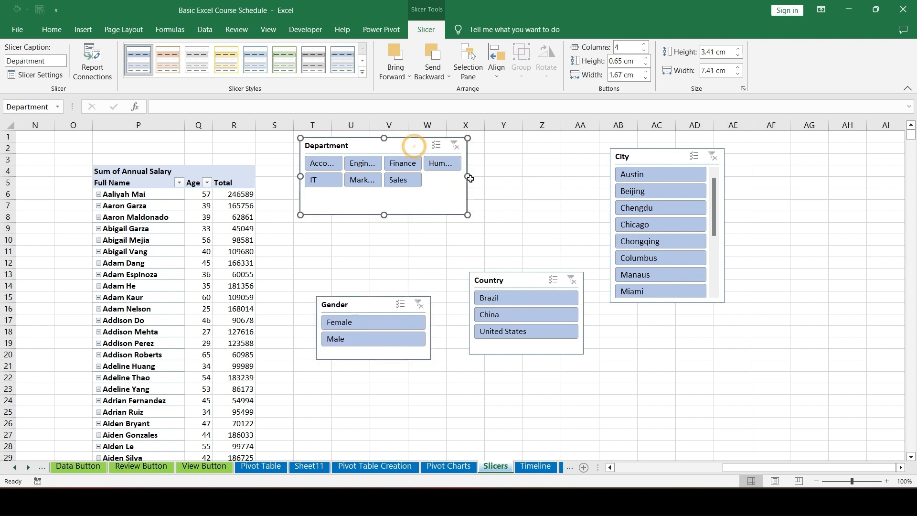
{"action": "left_click_drag", "start_coordinate": [471, 178], "coordinate": [555, 176]}
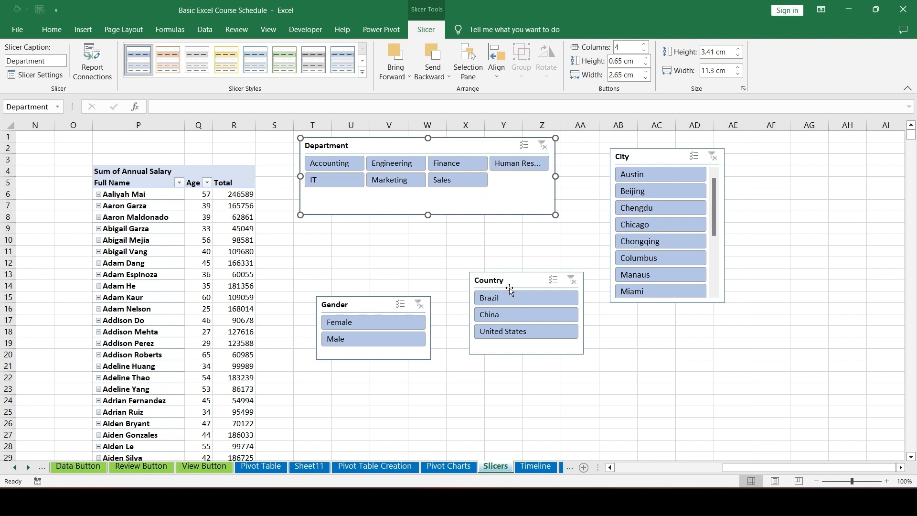
Arrange the buttons of the City slicer in 2 columns
{"action": "left_click", "coordinate": [646, 151]}
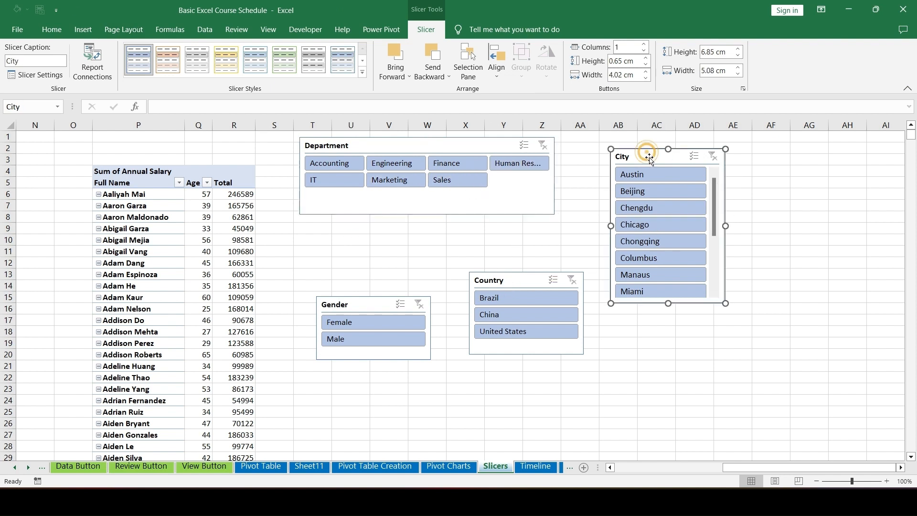
{"action": "left_click", "coordinate": [630, 46]}
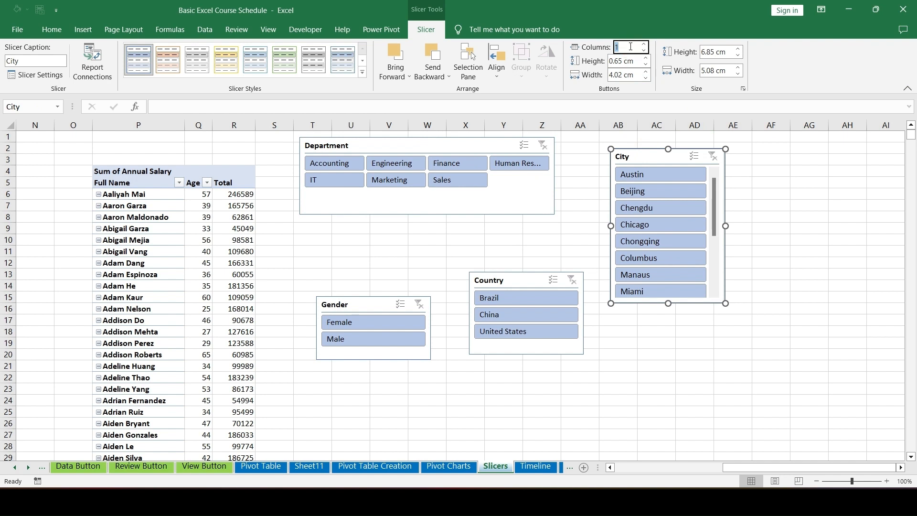
{"action": "type", "text": "2"}
{"action": "key", "text": "Return"}
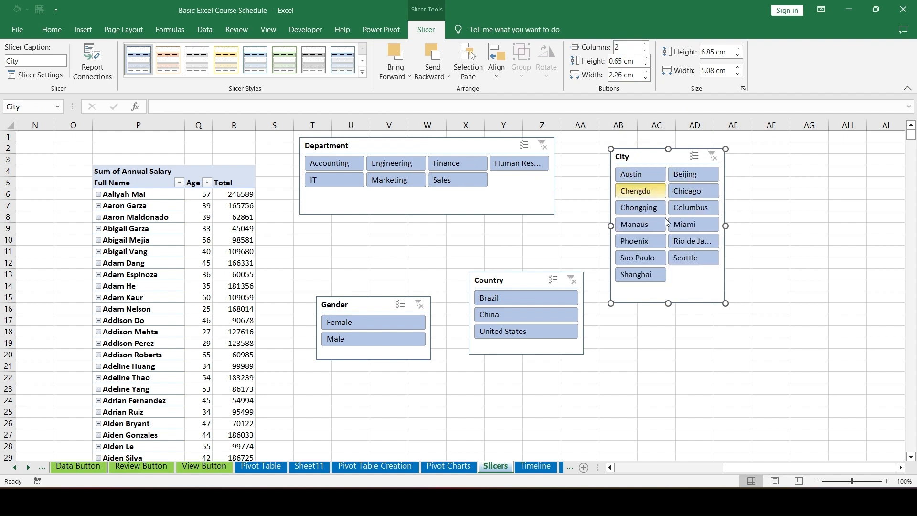
Move the Country and Gender slicers up closer to the Department slicer and close the pivot table's field list
{"action": "left_click_drag", "start_coordinate": [510, 286], "coordinate": [498, 269]}
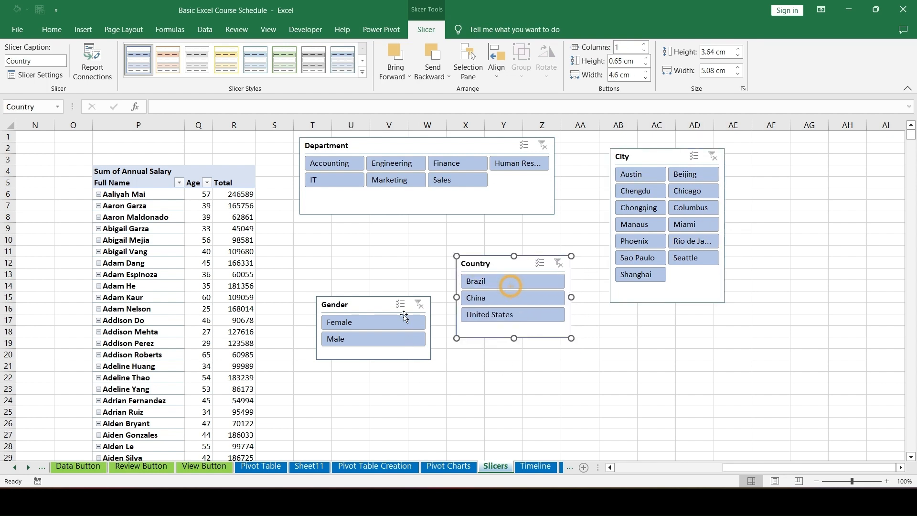
{"action": "left_click_drag", "start_coordinate": [354, 303], "coordinate": [370, 248]}
{"action": "left_click", "coordinate": [134, 188]}
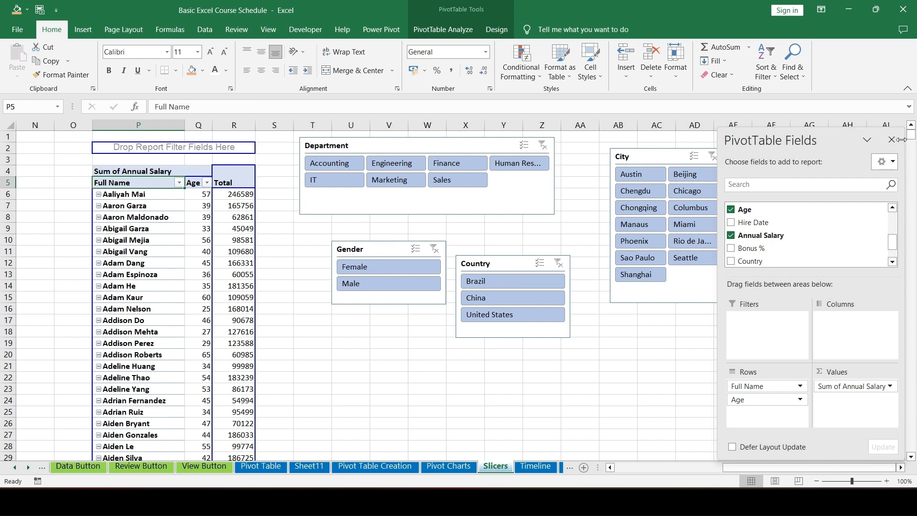
{"action": "left_click", "coordinate": [891, 140]}
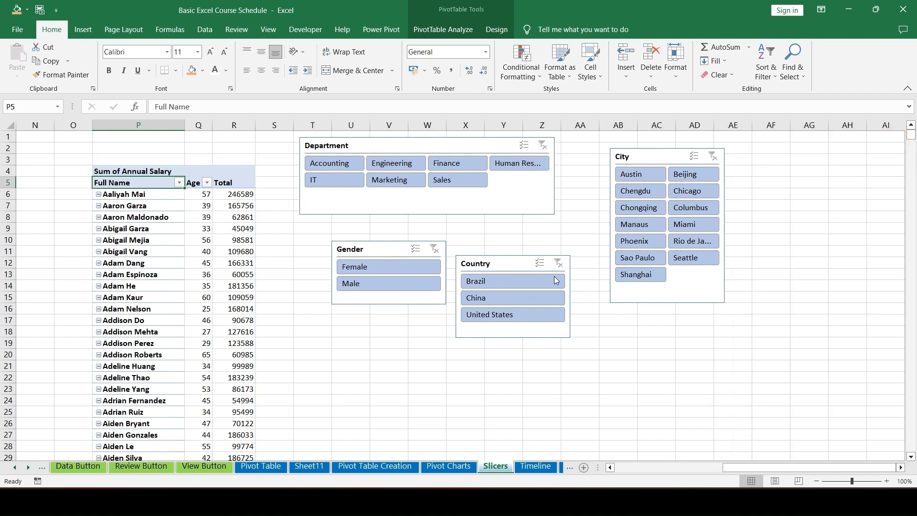
Filter the pivot table to Brazil with the Country slicer, look over the employees, and clear the filter
{"action": "left_click", "coordinate": [489, 284]}
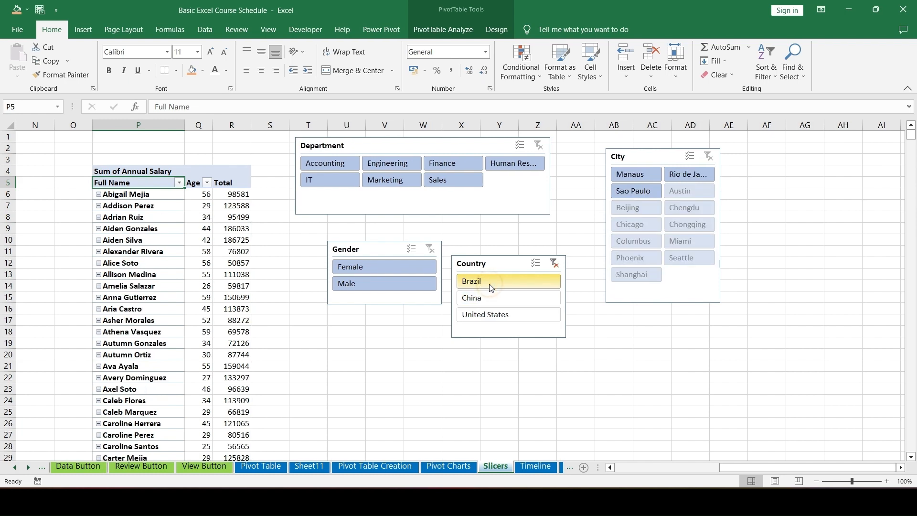
{"action": "scroll", "coordinate": [155, 270], "scroll_direction": "down", "scroll_amount": 4}
{"action": "scroll", "coordinate": [155, 262], "scroll_direction": "up", "scroll_amount": 4}
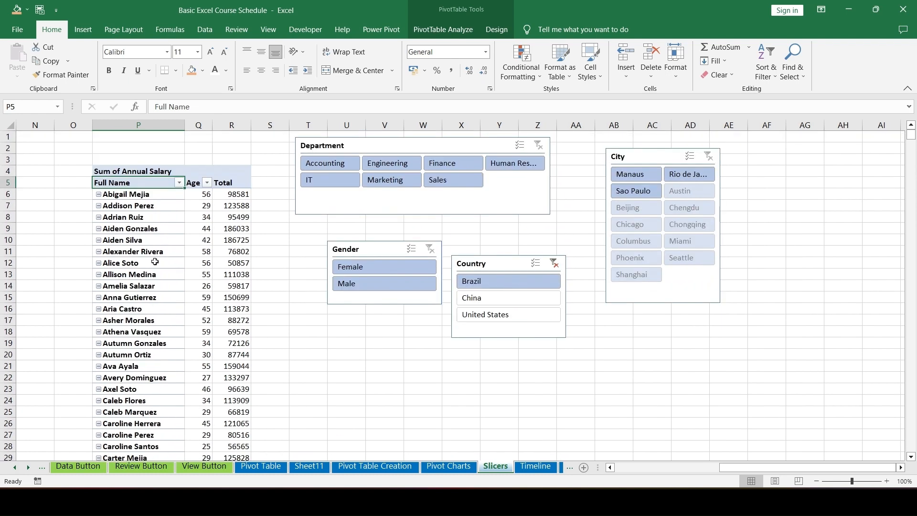
{"action": "left_click", "coordinate": [554, 264]}
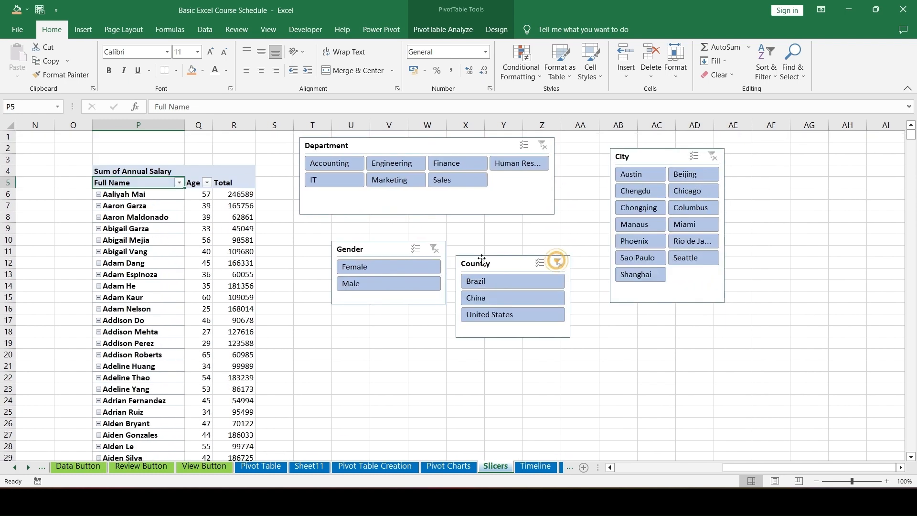
Review the unfiltered employee list down to the last row of the pivot table and return to the sheet's first row
{"action": "scroll", "coordinate": [144, 287], "scroll_direction": "down", "scroll_amount": 18}
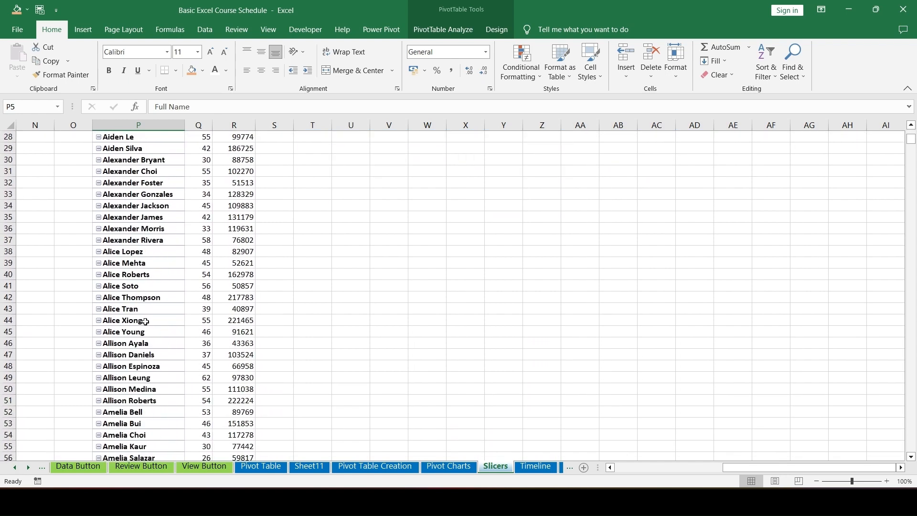
{"action": "scroll", "coordinate": [153, 346], "scroll_direction": "down", "scroll_amount": 20}
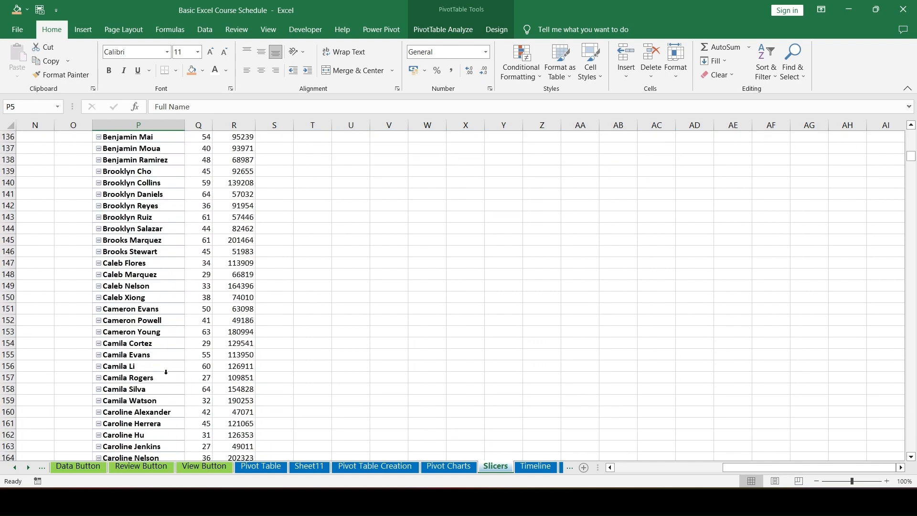
{"action": "left_click", "coordinate": [197, 373]}
{"action": "key", "text": "ctrl+Down"}
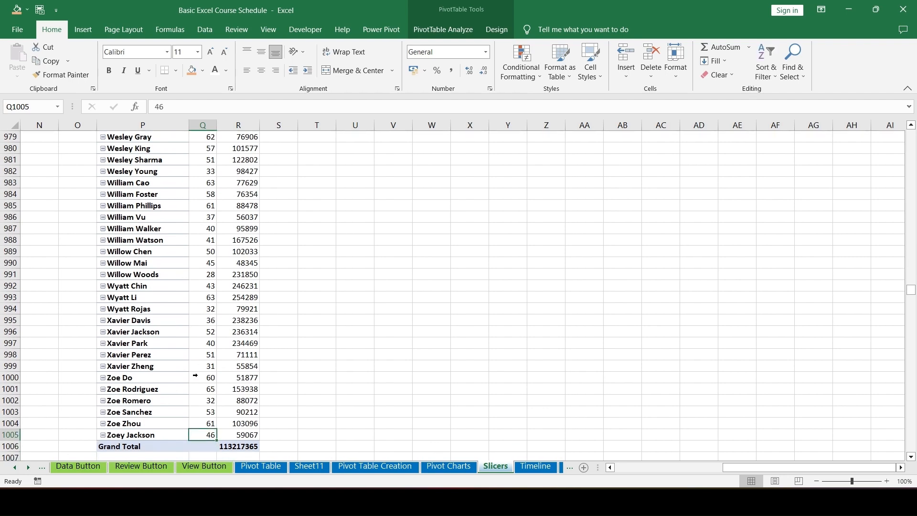
{"action": "key", "text": "ctrl+Up"}
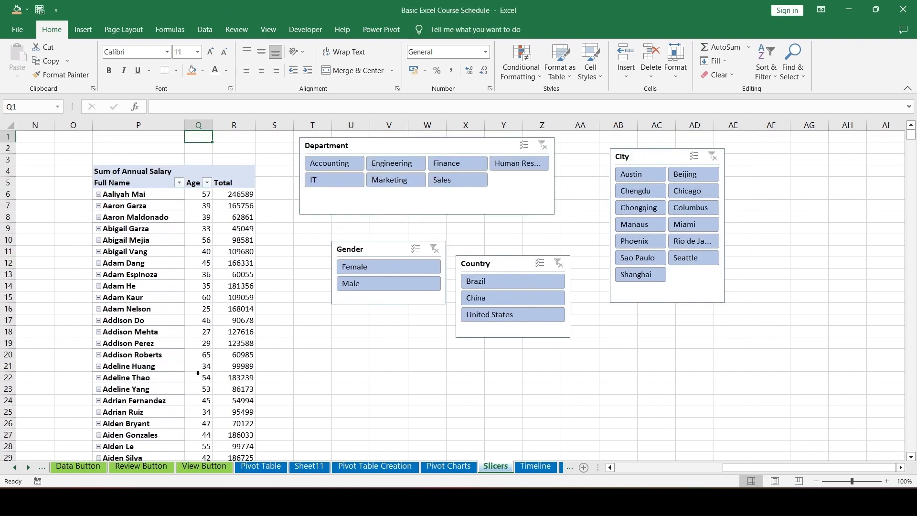
Filter the pivot table to Brazil with the Country slicer and review the employees down to the last one, returning to the header row
{"action": "left_click", "coordinate": [487, 281]}
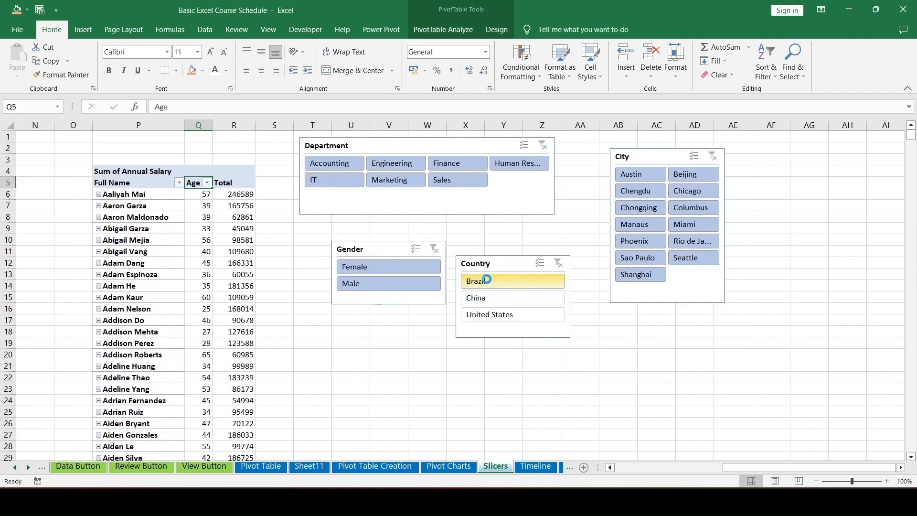
{"action": "left_click", "coordinate": [200, 206]}
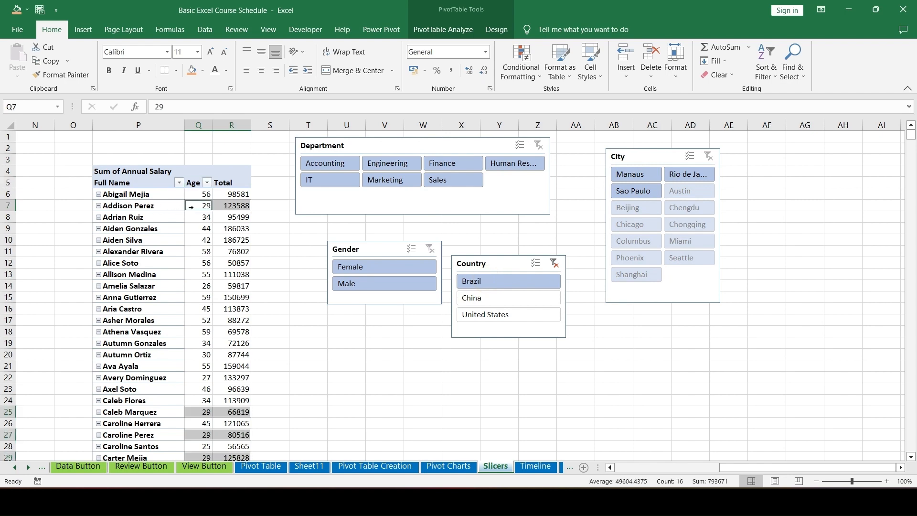
{"action": "key", "text": "ctrl+Down"}
{"action": "key", "text": "Up"}
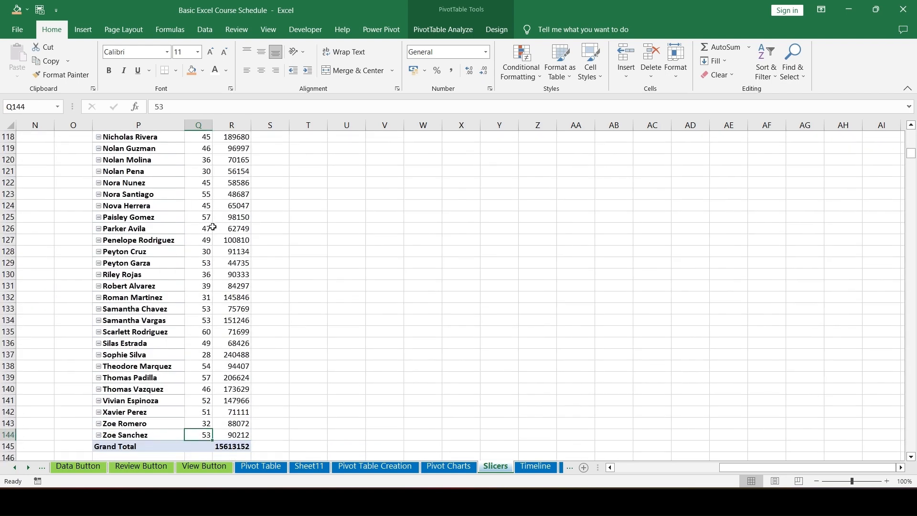
{"action": "key", "text": "ctrl+Up"}
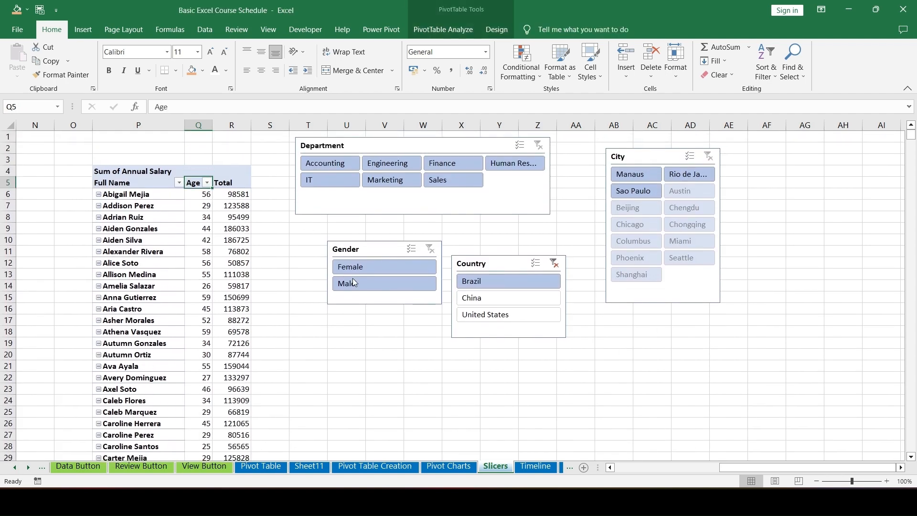
Switch the Country slicer to China and on to United States, and clear its filter
{"action": "left_click", "coordinate": [498, 299]}
{"action": "left_click", "coordinate": [493, 317]}
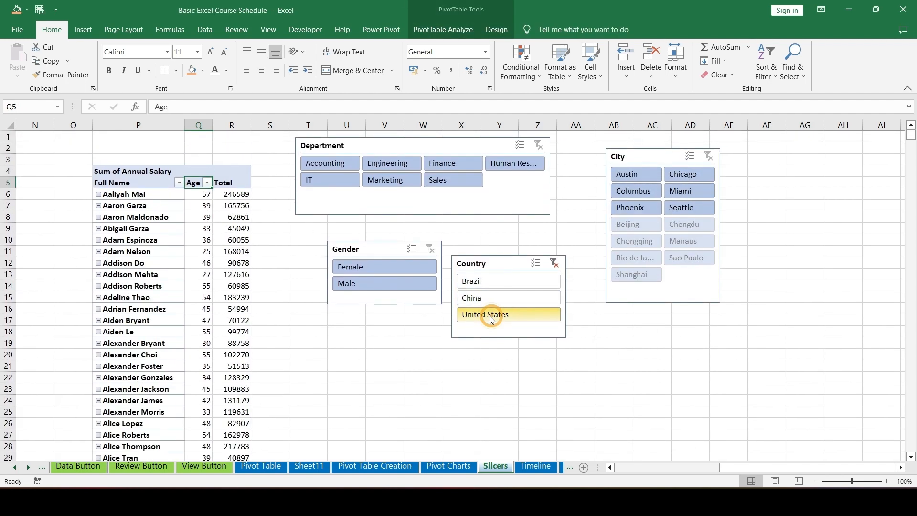
{"action": "left_click", "coordinate": [554, 263]}
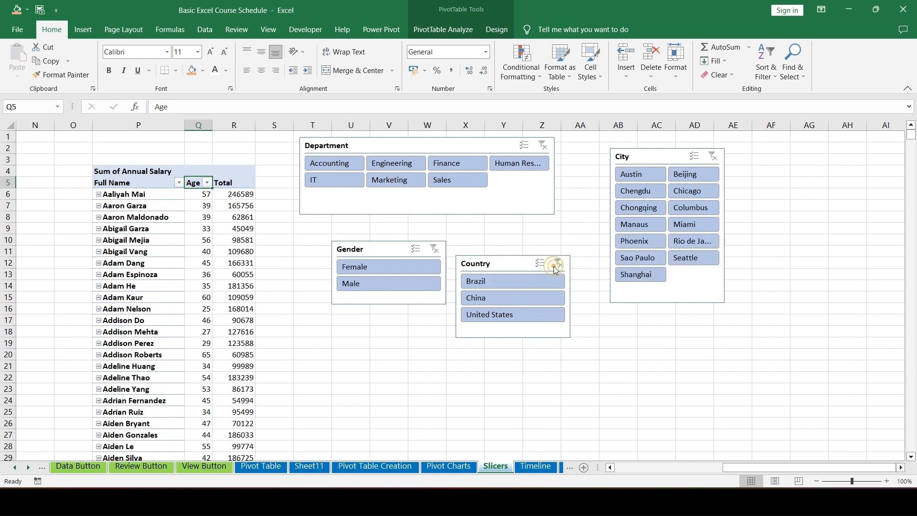
Filter the pivot table by Female, Male and Female again with the Gender slicer, and clear its filter
{"action": "left_click", "coordinate": [363, 270]}
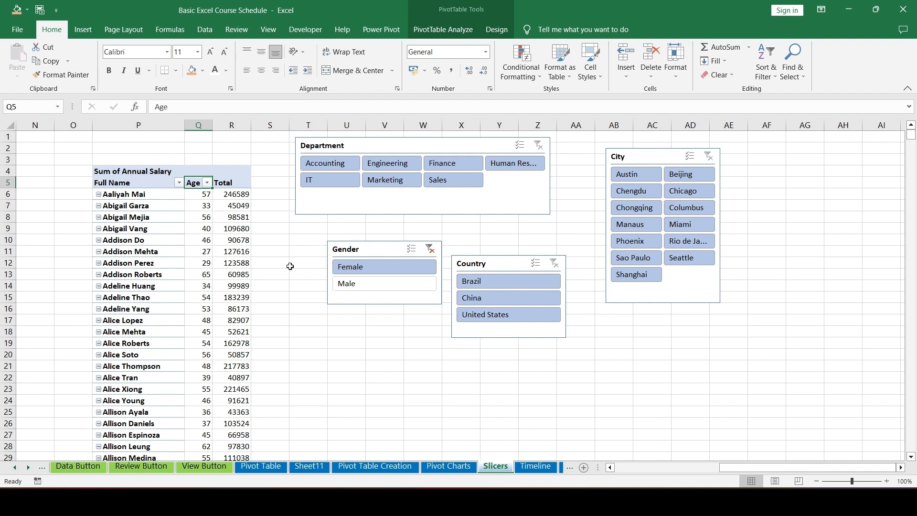
{"action": "left_click", "coordinate": [347, 285]}
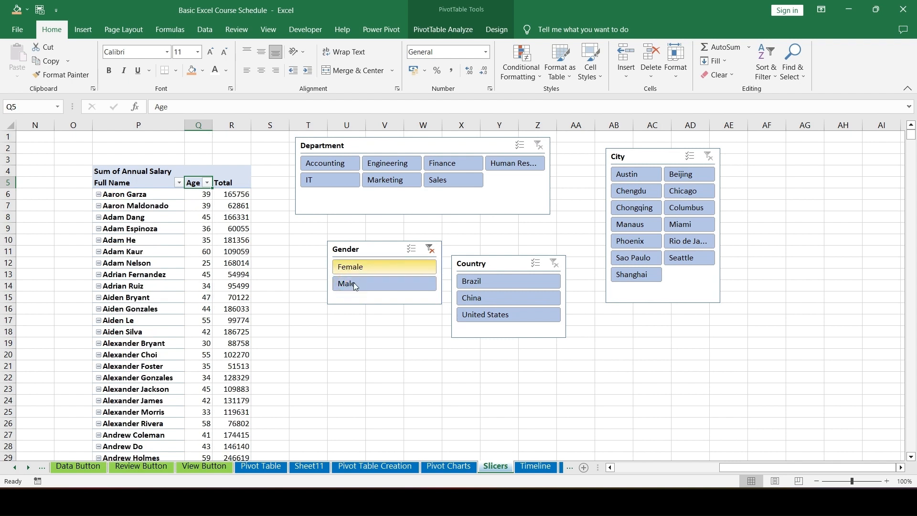
{"action": "left_click", "coordinate": [360, 268]}
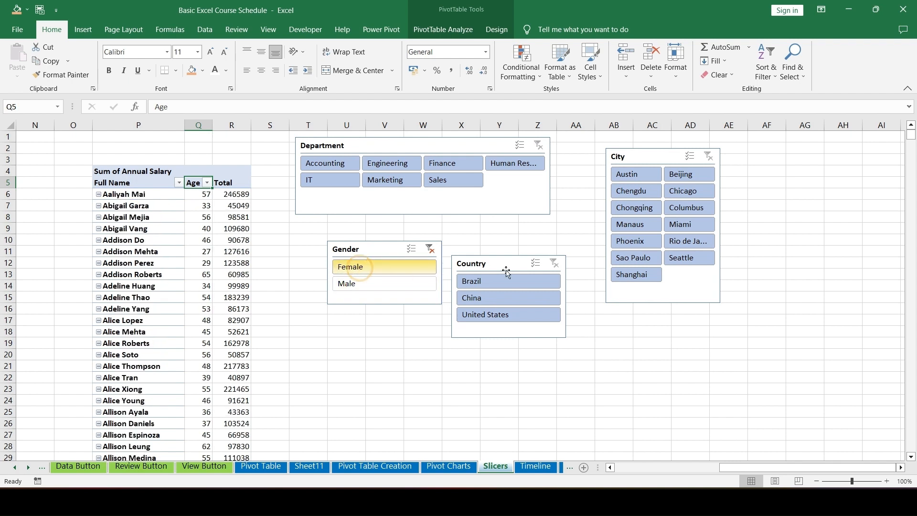
{"action": "left_click", "coordinate": [429, 249]}
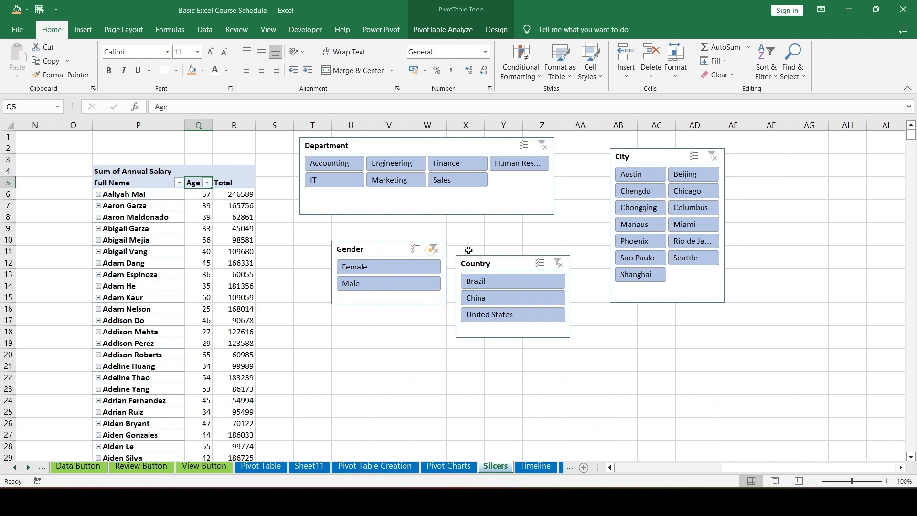
Filter the pivot table by individual cities from Austin and Beijing through Miami and Phoenix, and clear the City slicer's filter
{"action": "left_click", "coordinate": [629, 175]}
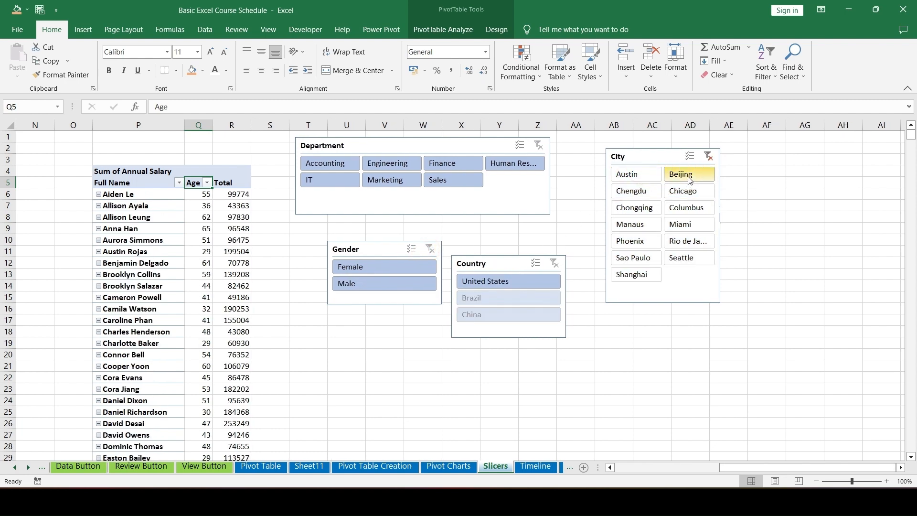
{"action": "left_click", "coordinate": [690, 175]}
{"action": "left_click", "coordinate": [684, 191]}
{"action": "left_click", "coordinate": [631, 190]}
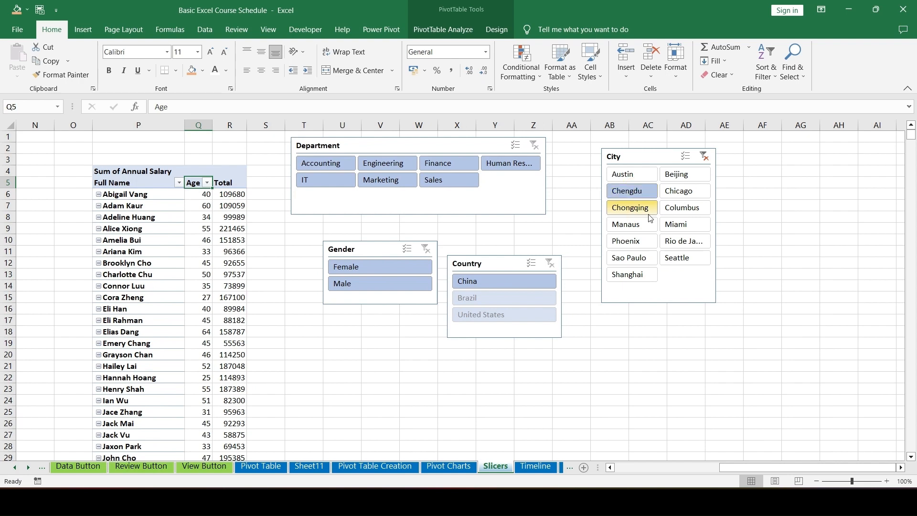
{"action": "left_click", "coordinate": [642, 228]}
{"action": "left_click", "coordinate": [675, 229]}
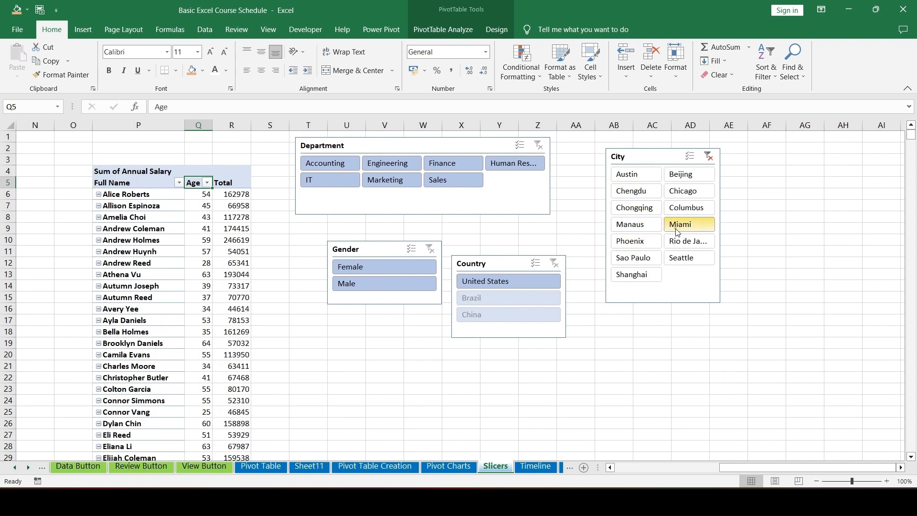
{"action": "left_click", "coordinate": [635, 244]}
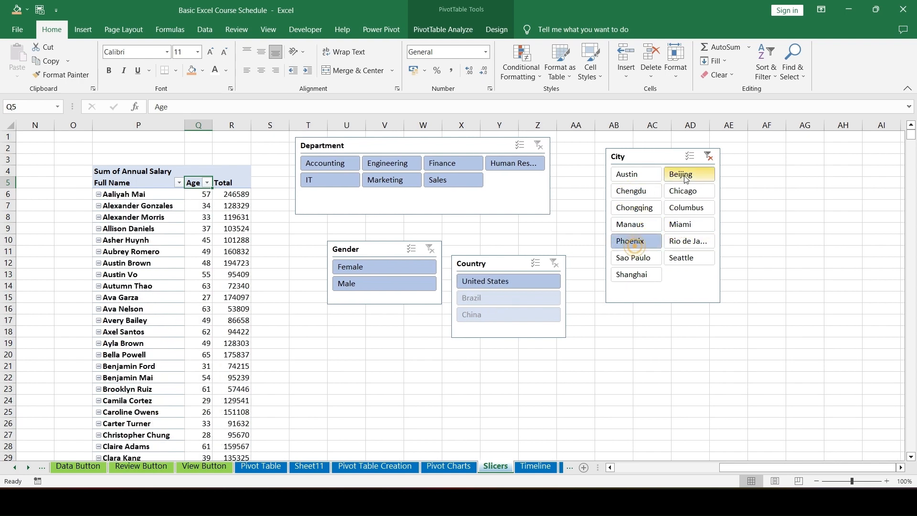
{"action": "left_click", "coordinate": [708, 158]}
Move the Department slicer slightly to the right, filter by each department in turn from Accounting to Sales, and clear its filter
{"action": "left_click_drag", "start_coordinate": [416, 149], "coordinate": [448, 150]}
{"action": "left_click", "coordinate": [370, 170]}
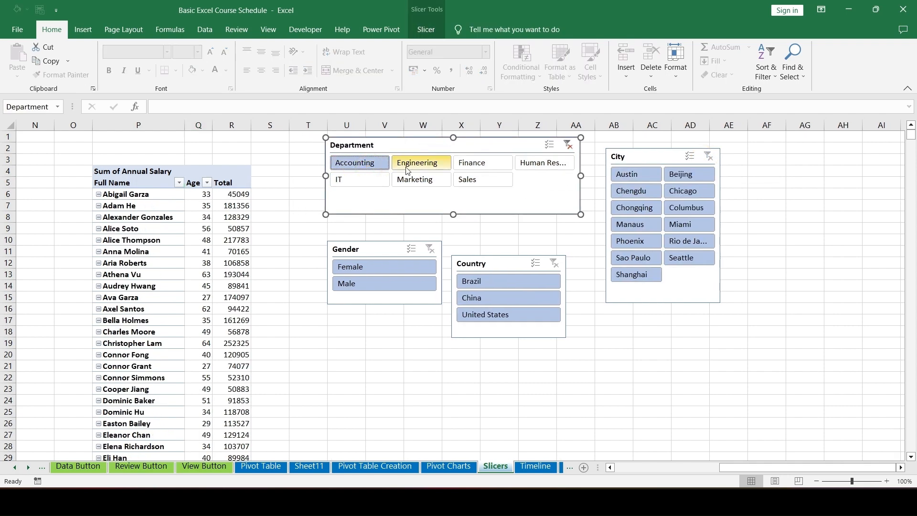
{"action": "left_click", "coordinate": [418, 164]}
{"action": "left_click", "coordinate": [476, 163]}
{"action": "left_click", "coordinate": [530, 164]}
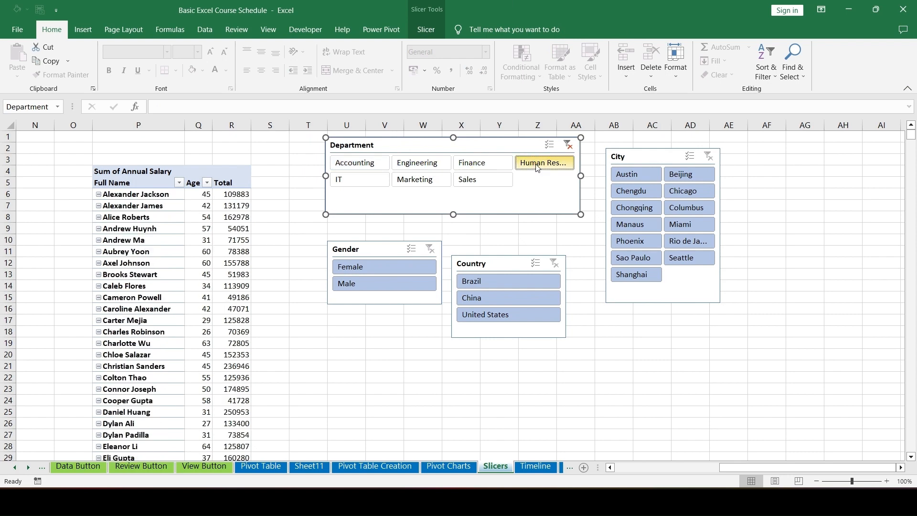
{"action": "left_click", "coordinate": [349, 178]}
{"action": "left_click", "coordinate": [423, 185]}
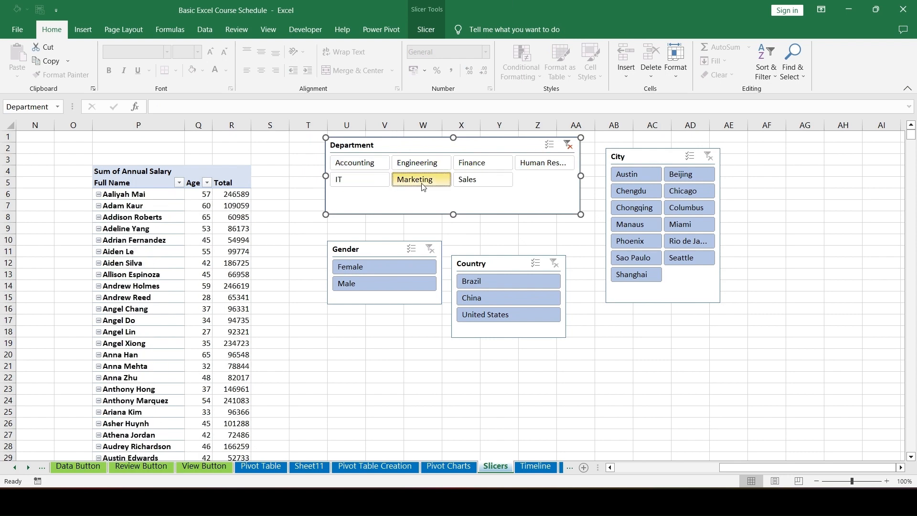
{"action": "left_click", "coordinate": [473, 180]}
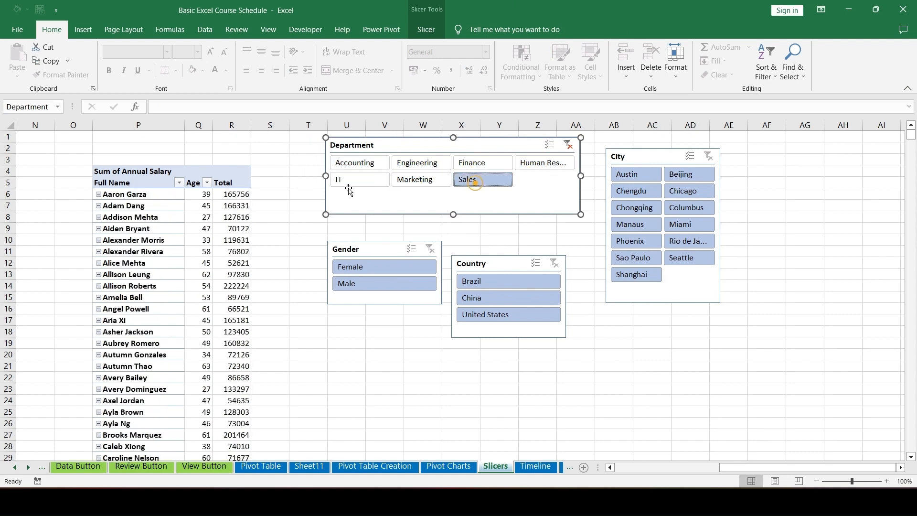
{"action": "left_click", "coordinate": [568, 144]}
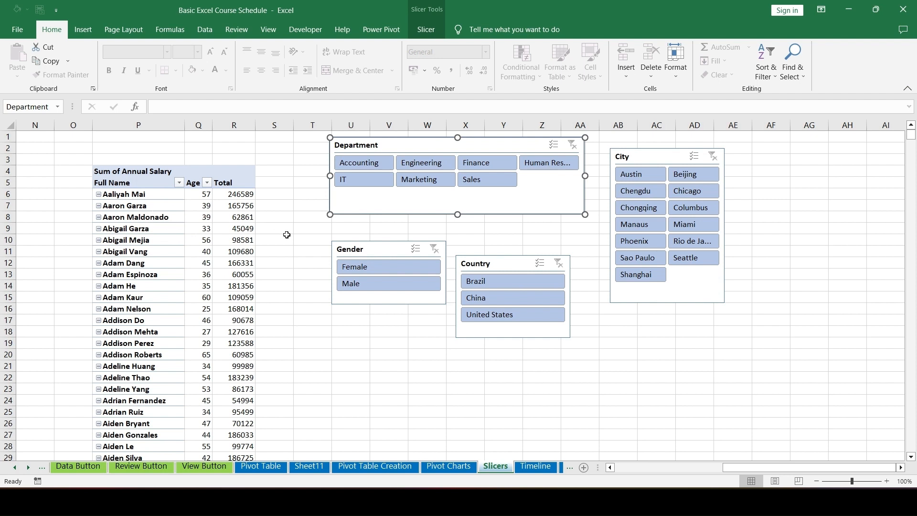
In the Department slicer's settings, turn hiding of items with no data on and back off, and accept the settings
{"action": "mouse_move", "coordinate": [247, 236]}
{"action": "left_click", "coordinate": [431, 29]}
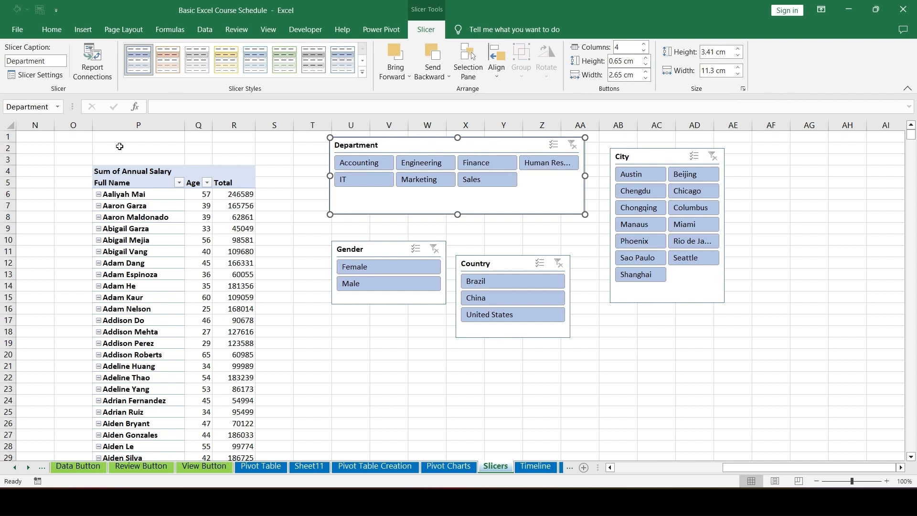
{"action": "left_click", "coordinate": [32, 76]}
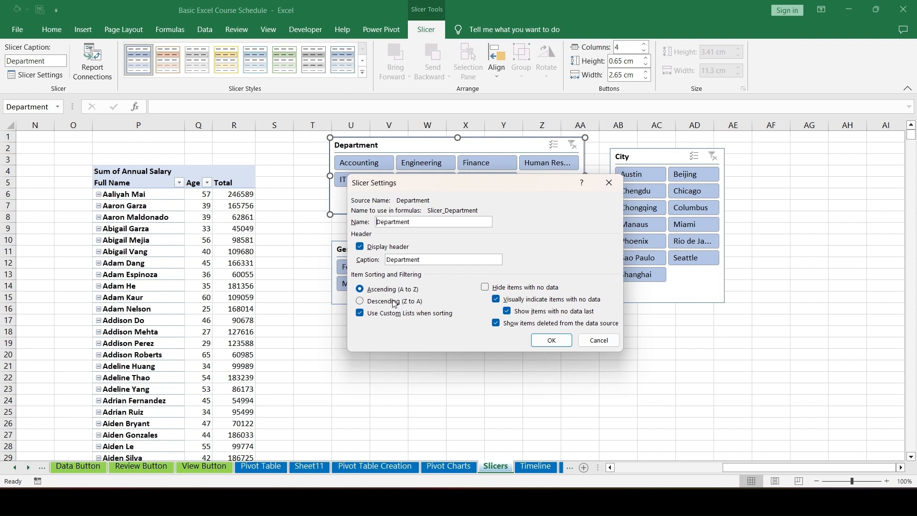
{"action": "left_click", "coordinate": [485, 288]}
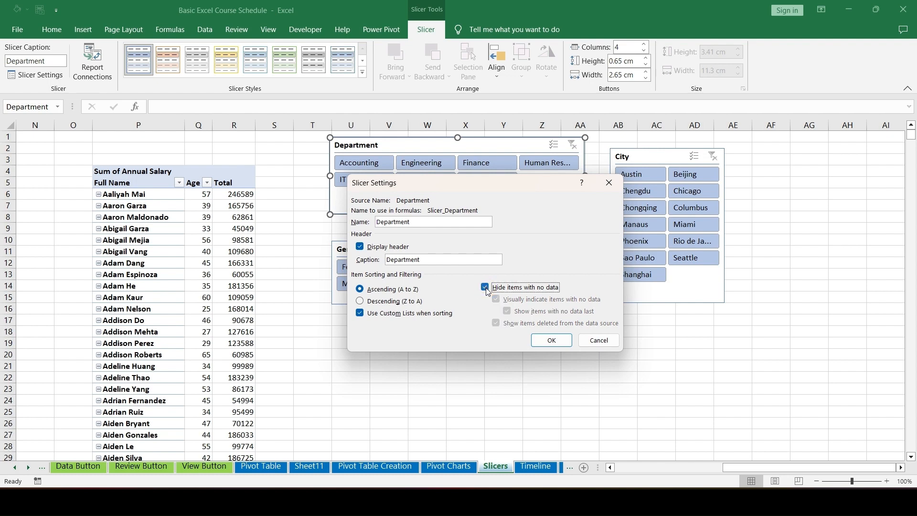
{"action": "left_click", "coordinate": [485, 288]}
{"action": "left_click", "coordinate": [550, 340]}
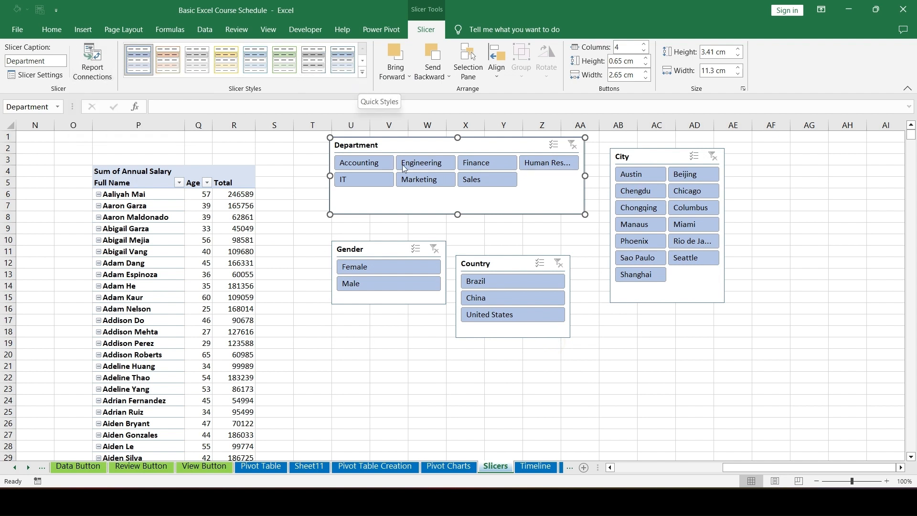
Apply the dark yellow slicer style to the Department slicer and replace it with the dark green style
{"action": "left_click", "coordinate": [363, 72]}
{"action": "left_click", "coordinate": [225, 116]}
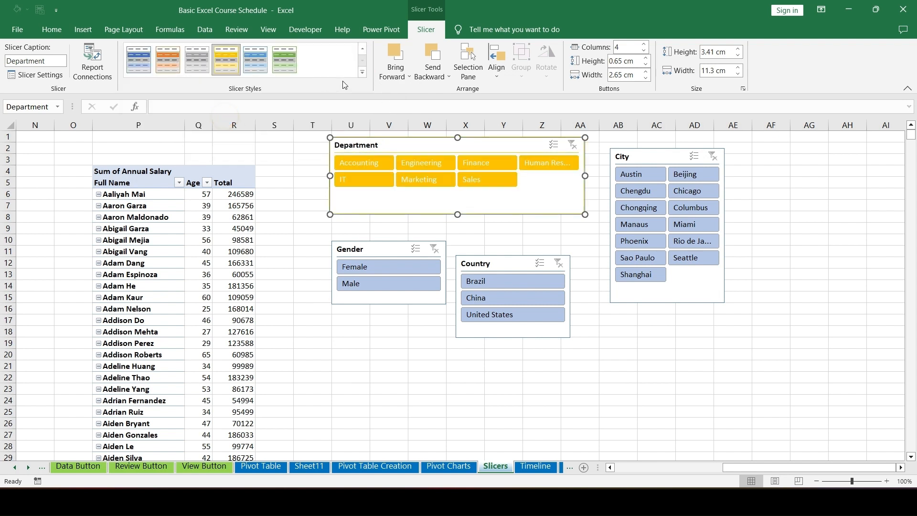
{"action": "left_click", "coordinate": [362, 73]}
{"action": "left_click", "coordinate": [284, 126]}
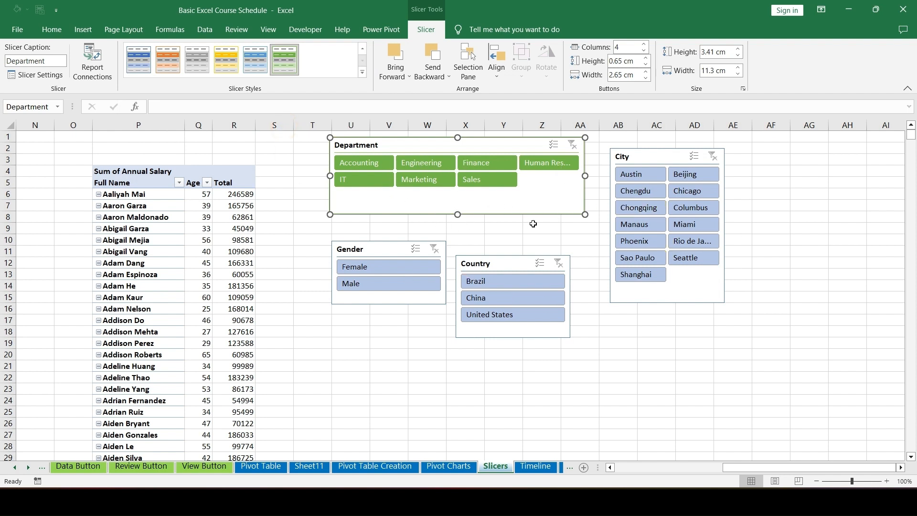
Select the Department, Gender, Country and City slicers together, apply the dark orange slicer style to all four, and deselect them
{"action": "left_click", "coordinate": [390, 254], "text": "ctrl"}
{"action": "left_click", "coordinate": [491, 257], "text": "ctrl"}
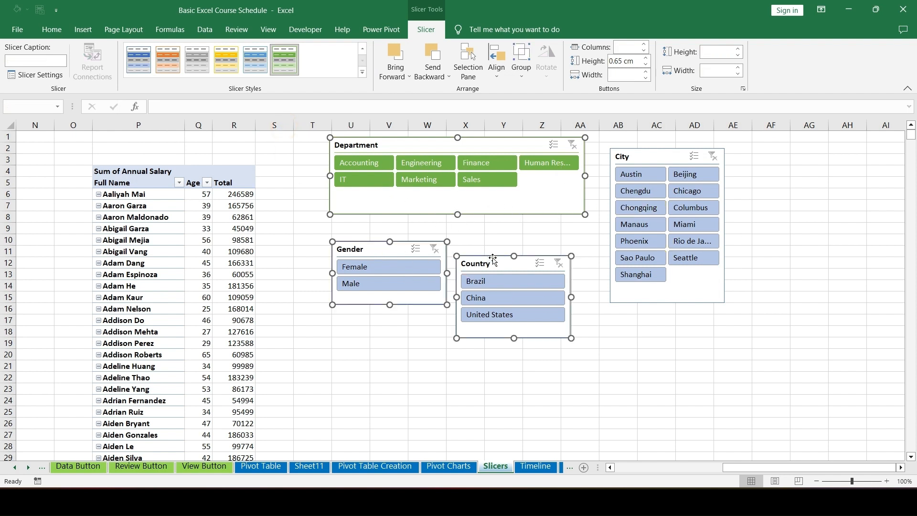
{"action": "left_click", "coordinate": [658, 156], "text": "ctrl"}
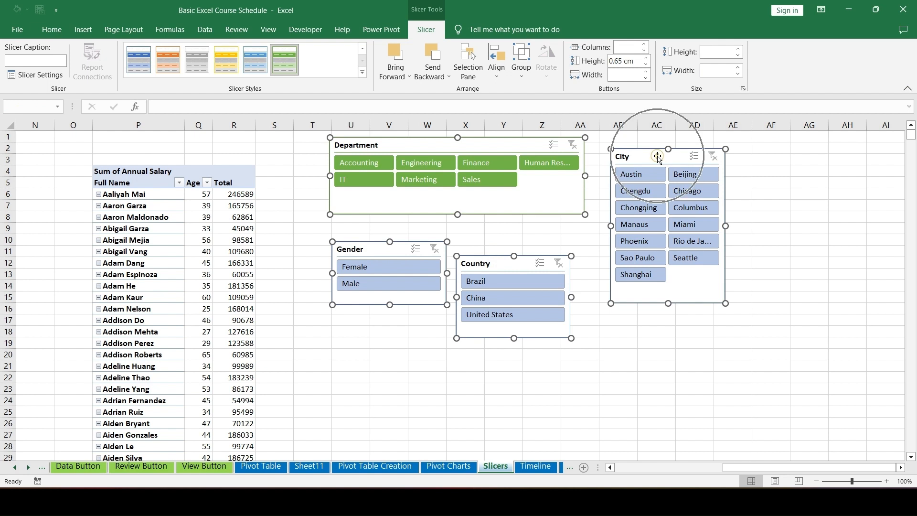
{"action": "left_click", "coordinate": [237, 61]}
{"action": "left_click", "coordinate": [176, 62]}
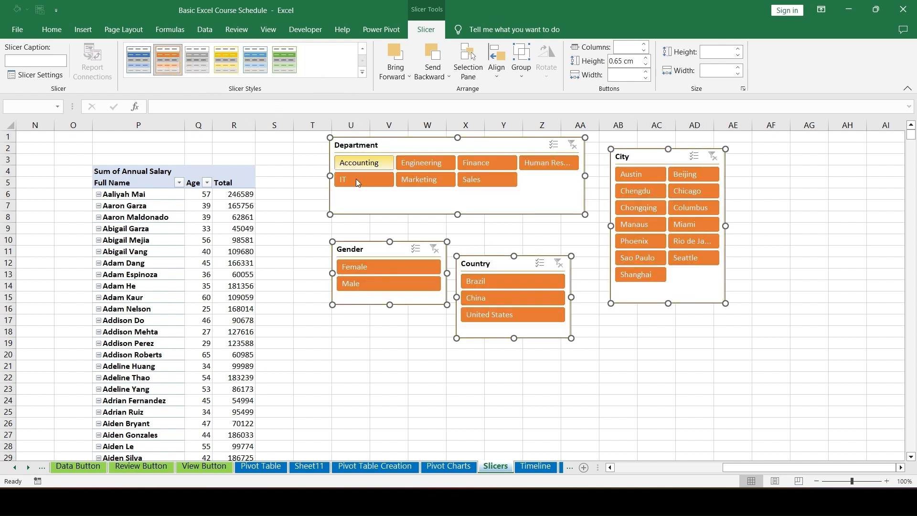
{"action": "left_click", "coordinate": [289, 220]}
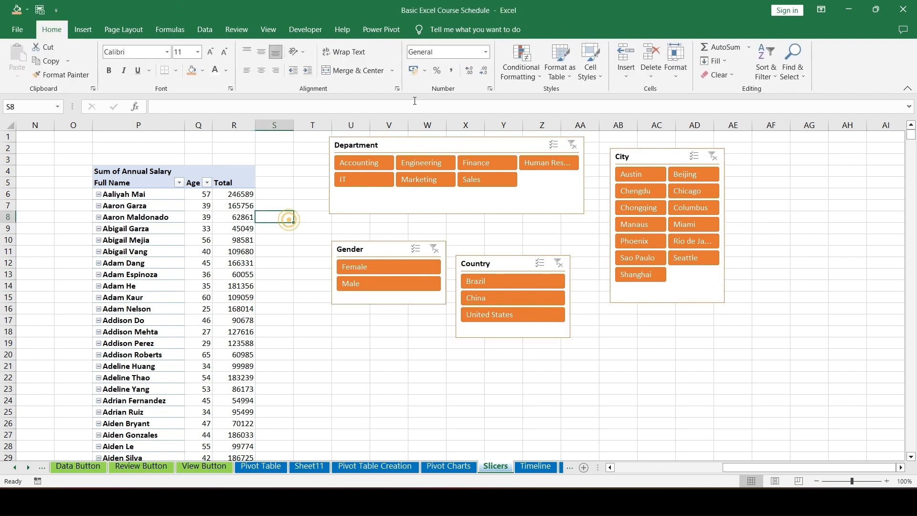
Bring the Department slicer forward and all the way to the front of the other slicers, and look at the send-backward options
{"action": "left_click", "coordinate": [421, 145]}
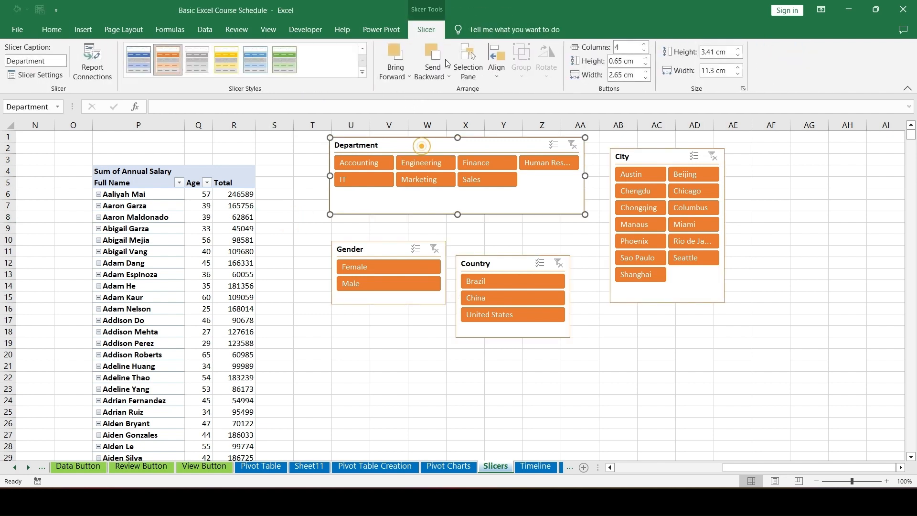
{"action": "left_click", "coordinate": [405, 80]}
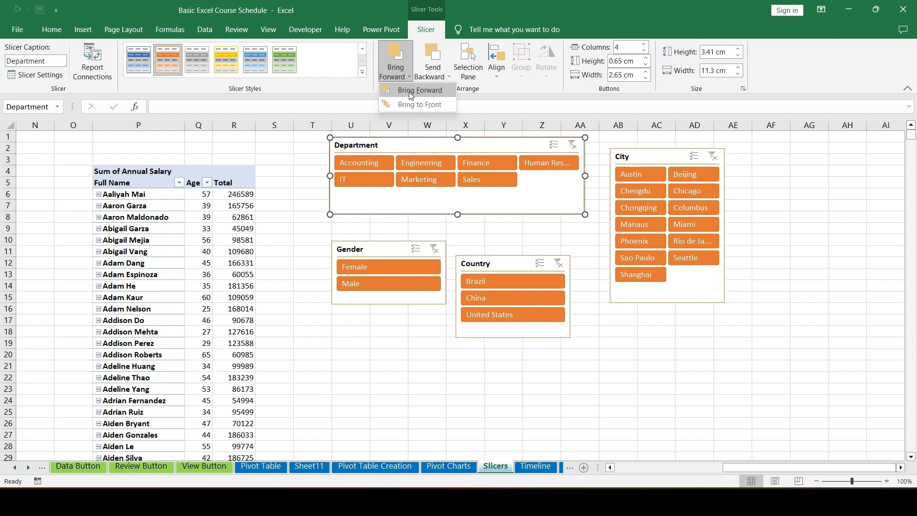
{"action": "left_click", "coordinate": [411, 92]}
{"action": "left_click", "coordinate": [402, 77]}
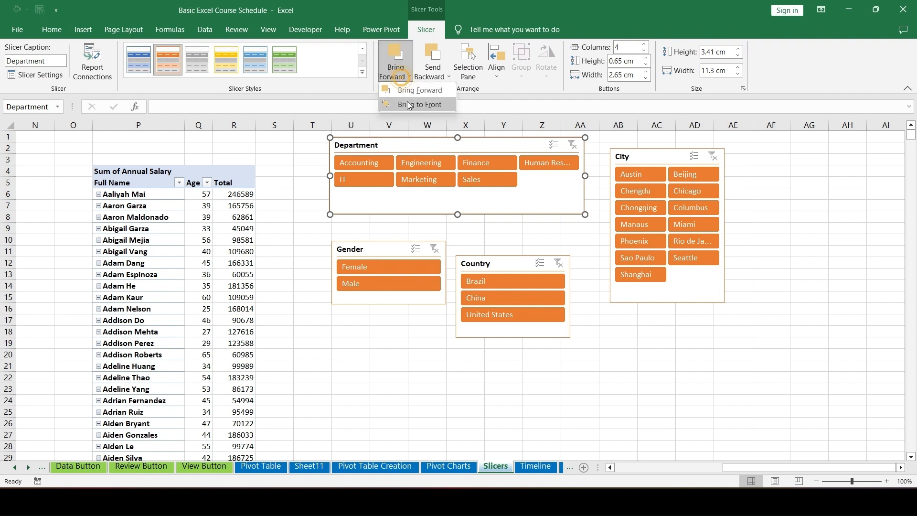
{"action": "left_click", "coordinate": [408, 105]}
{"action": "left_click", "coordinate": [440, 78]}
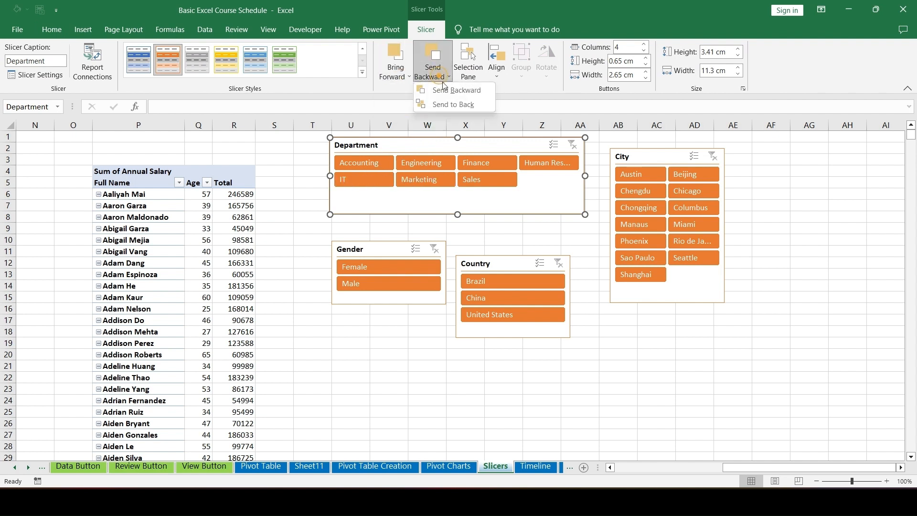
{"action": "left_click", "coordinate": [440, 76]}
Open the Selection pane, select the City, Country, Gender and Department slicers in turn, and hide all slicers and show them again
{"action": "left_click", "coordinate": [468, 62]}
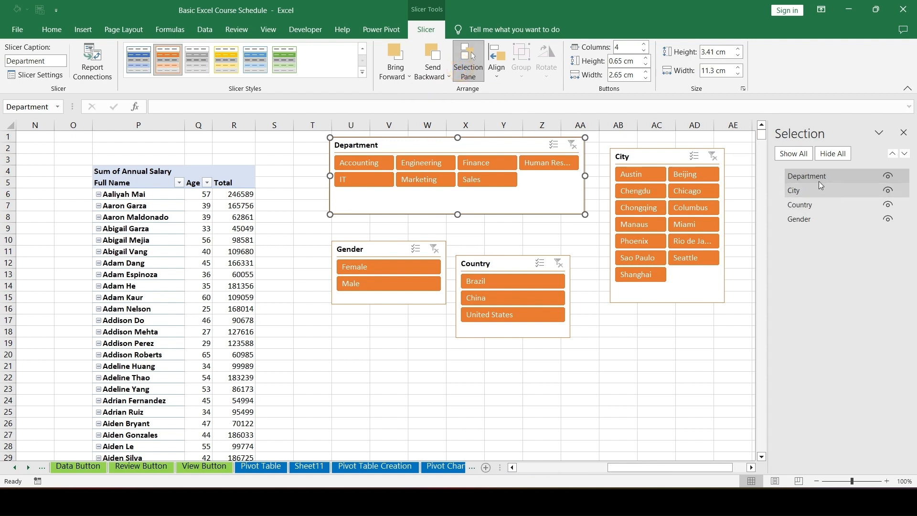
{"action": "left_click", "coordinate": [807, 190]}
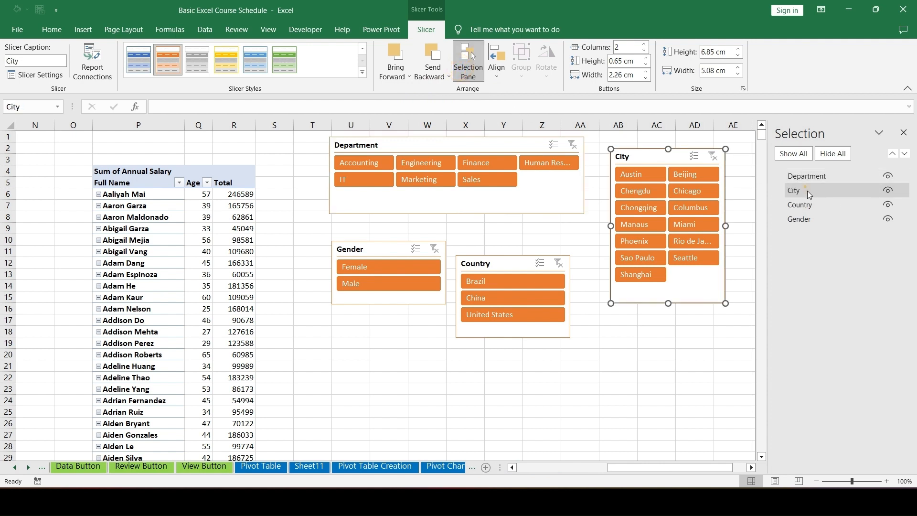
{"action": "left_click", "coordinate": [812, 204]}
{"action": "left_click", "coordinate": [806, 219]}
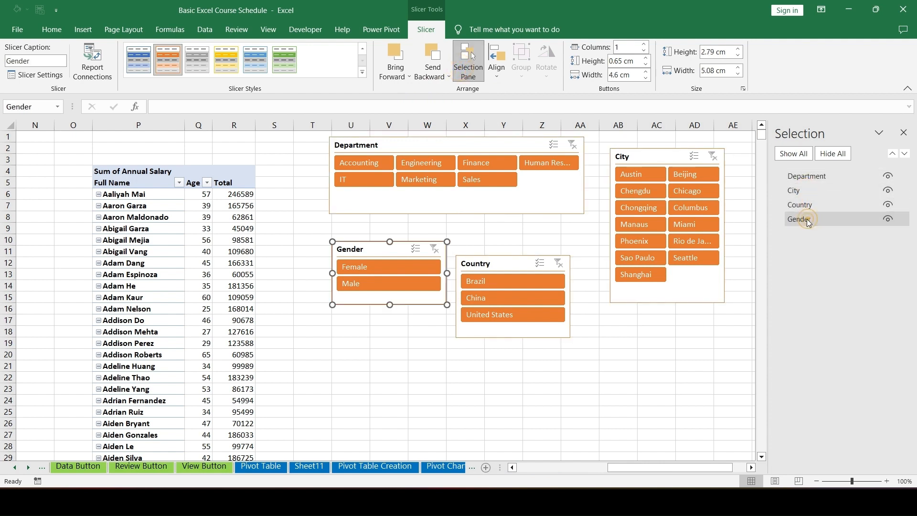
{"action": "left_click", "coordinate": [807, 180]}
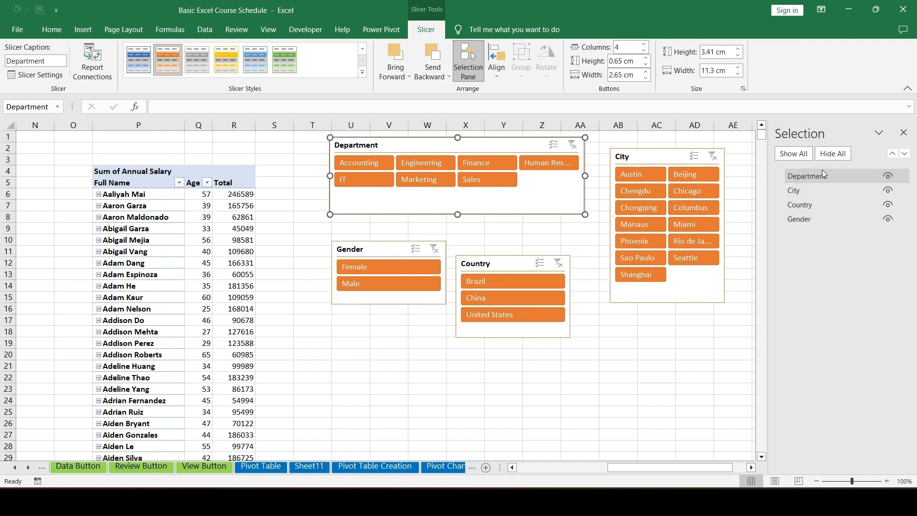
{"action": "left_click", "coordinate": [837, 160]}
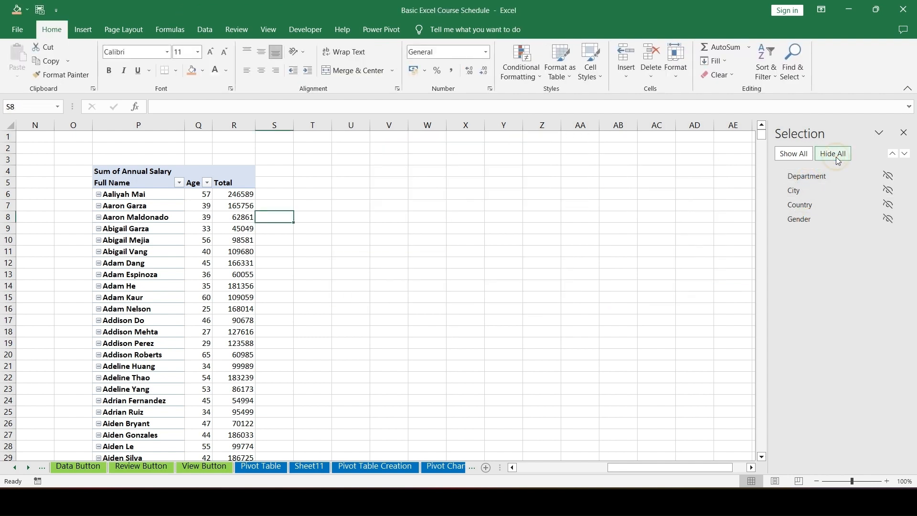
{"action": "left_click", "coordinate": [788, 155]}
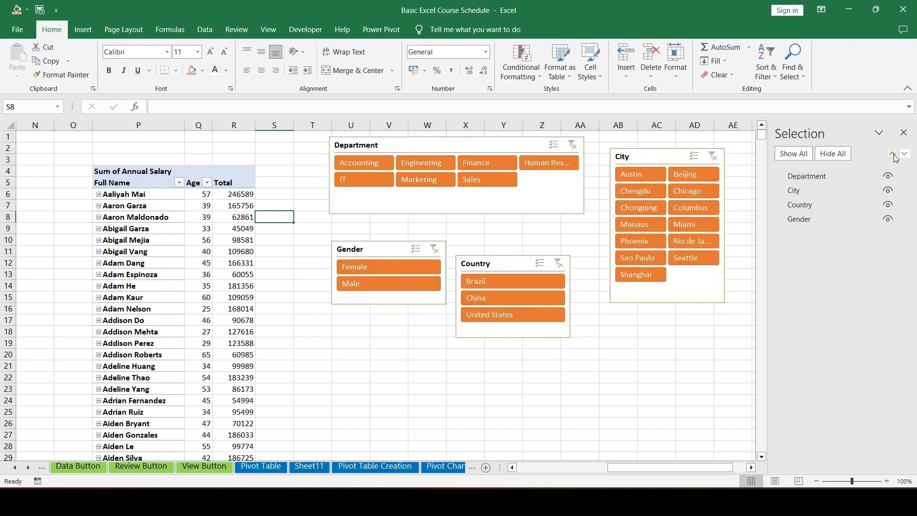
Move the Gender slicer up to first place in the stacking order of the slicers
{"action": "left_click", "coordinate": [826, 218]}
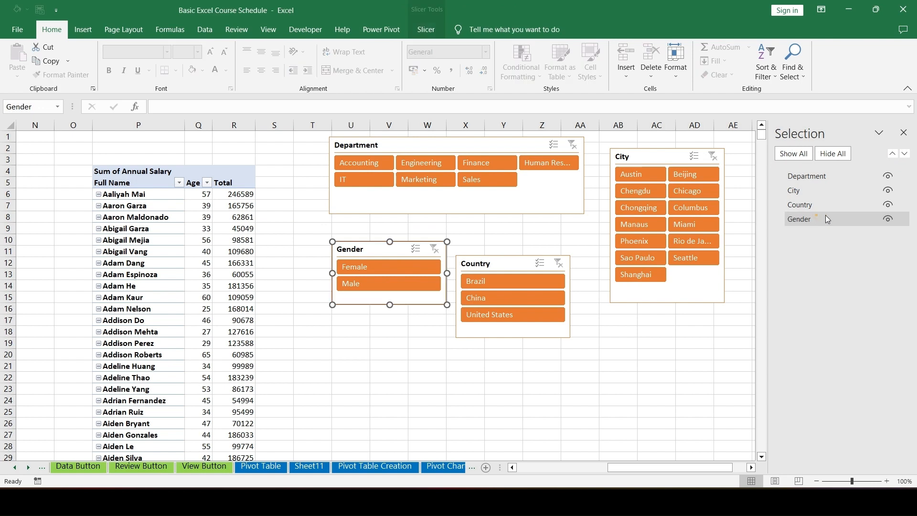
{"action": "left_click", "coordinate": [897, 157]}
{"action": "left_click", "coordinate": [896, 155]}
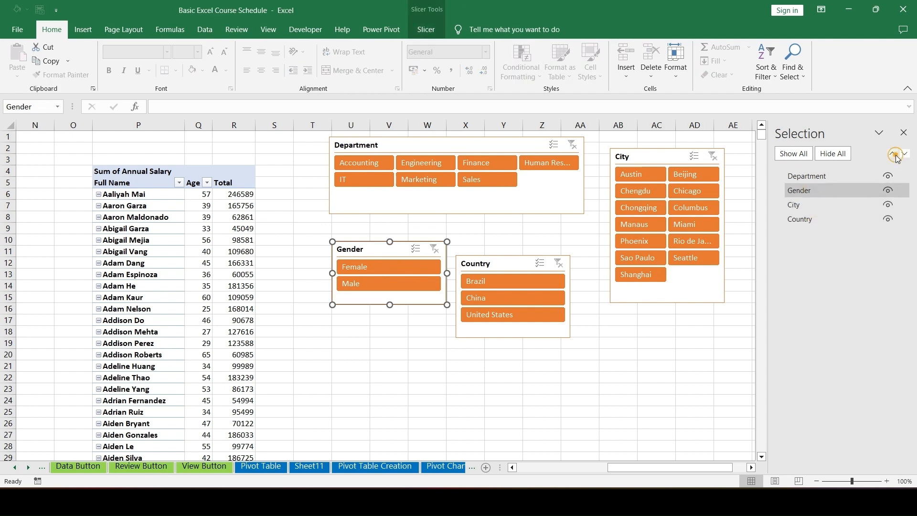
{"action": "left_click", "coordinate": [896, 155]}
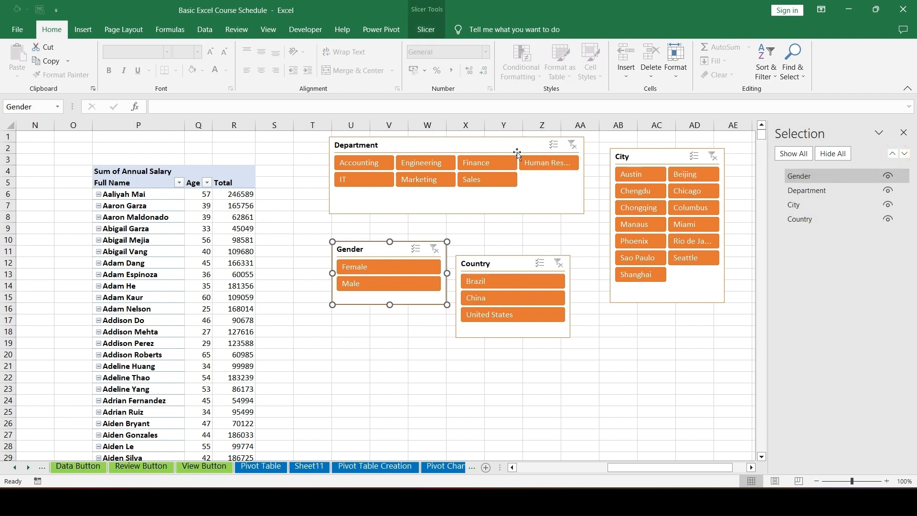
Turn off the sheet's gridlines using the slicer alignment options
{"action": "left_click", "coordinate": [425, 31]}
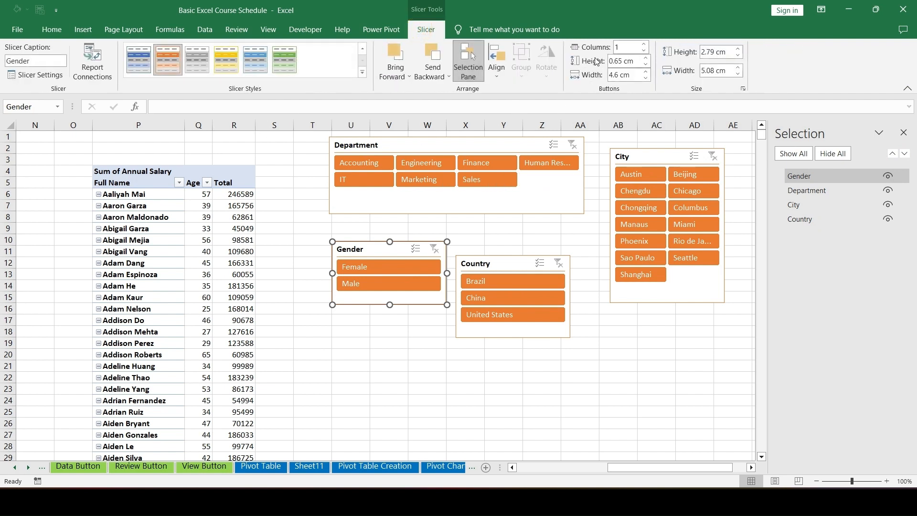
{"action": "left_click", "coordinate": [496, 74]}
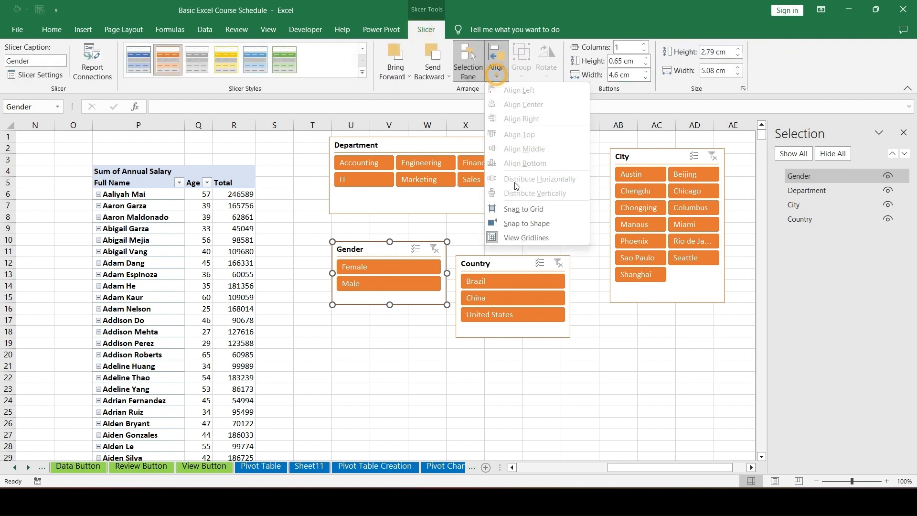
{"action": "left_click", "coordinate": [521, 243]}
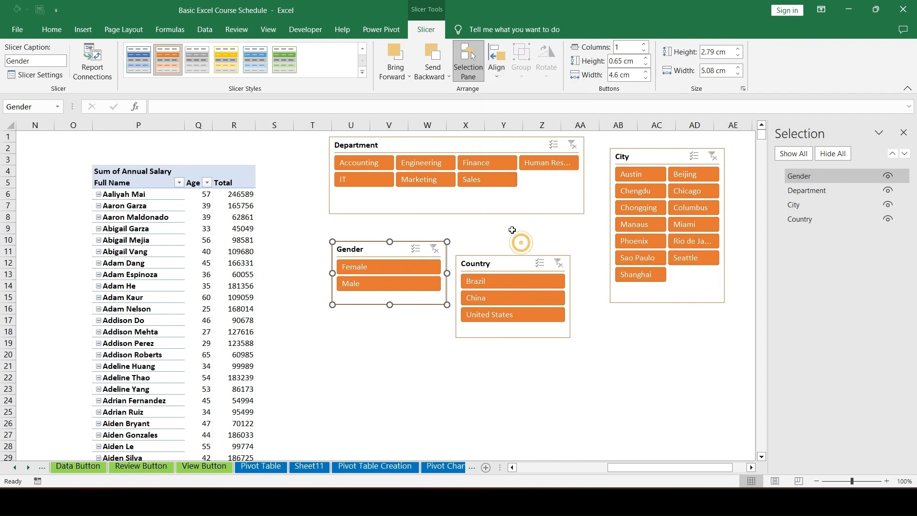
Select the Gender, Department, City and Country slicers together and align them left, to the center, and finally right
{"action": "left_click", "coordinate": [485, 141], "text": "ctrl"}
{"action": "left_click", "coordinate": [639, 151], "text": "ctrl"}
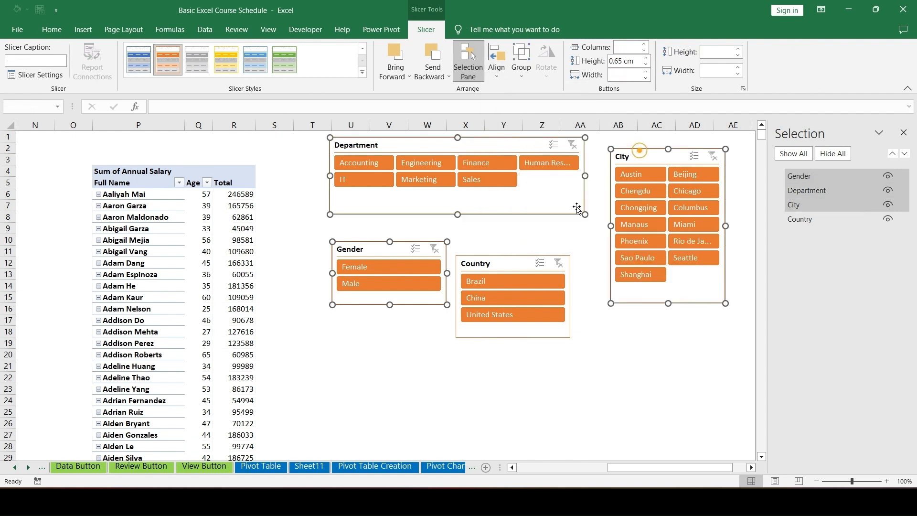
{"action": "left_click", "coordinate": [508, 265], "text": "ctrl"}
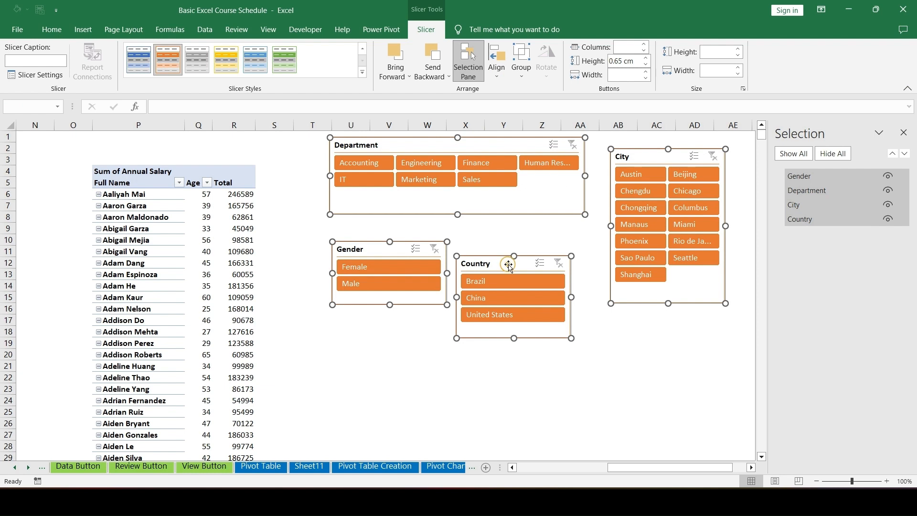
{"action": "left_click", "coordinate": [496, 67]}
{"action": "left_click", "coordinate": [516, 91]}
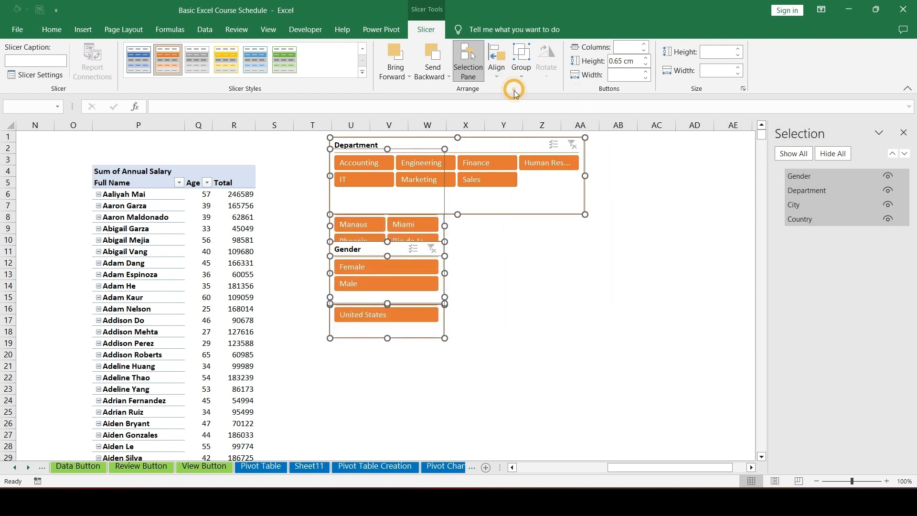
{"action": "left_click", "coordinate": [496, 65]}
{"action": "left_click", "coordinate": [511, 104]}
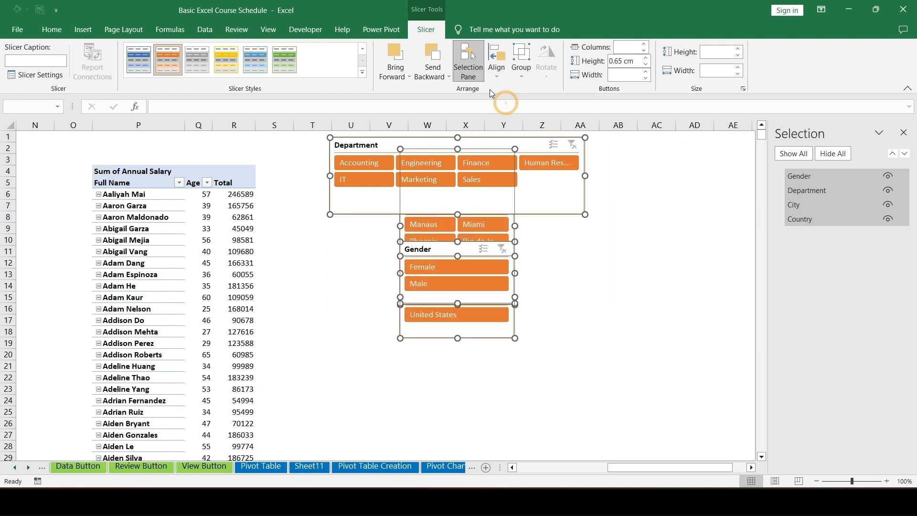
{"action": "left_click", "coordinate": [496, 65]}
{"action": "left_click", "coordinate": [514, 119]}
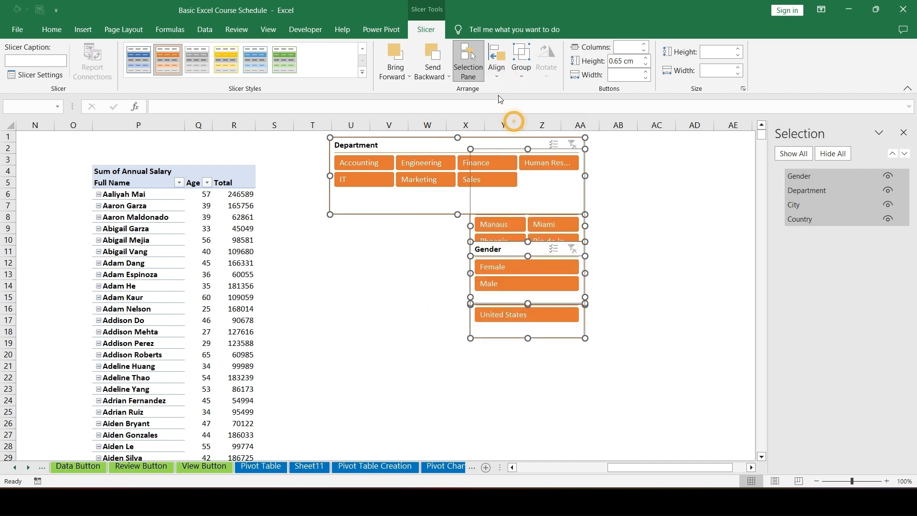
Align the four selected slicers to the top and then to the middle
{"action": "left_click", "coordinate": [496, 64]}
{"action": "left_click", "coordinate": [516, 136]}
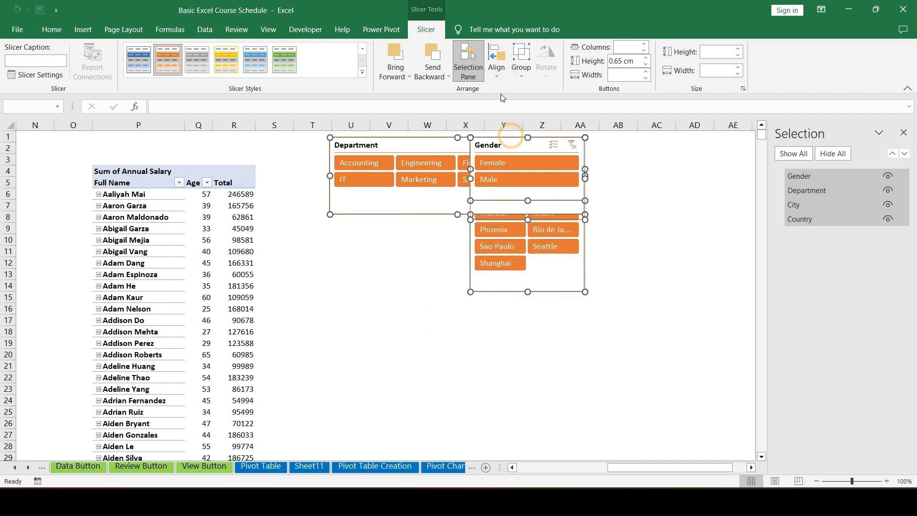
{"action": "left_click", "coordinate": [497, 64]}
{"action": "left_click", "coordinate": [513, 145]}
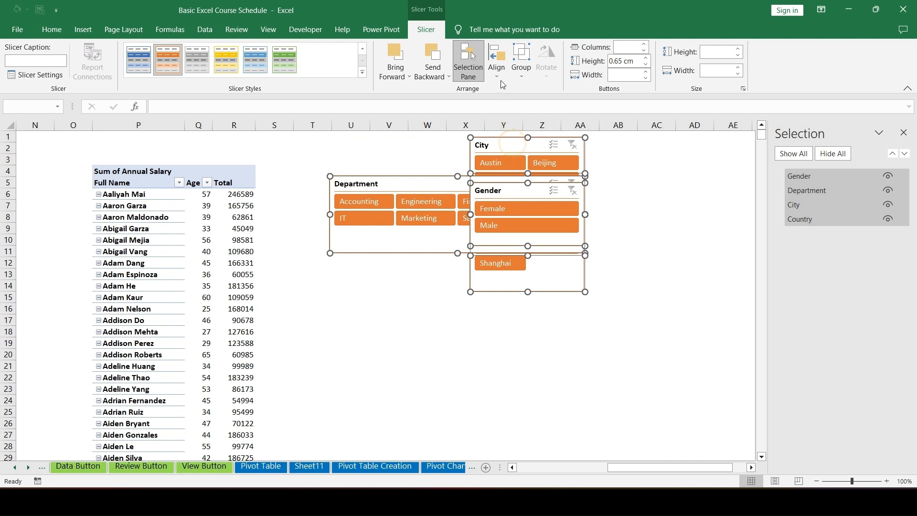
Distribute the four selected slicers horizontally and then vertically
{"action": "left_click", "coordinate": [497, 65]}
{"action": "left_click", "coordinate": [509, 176]}
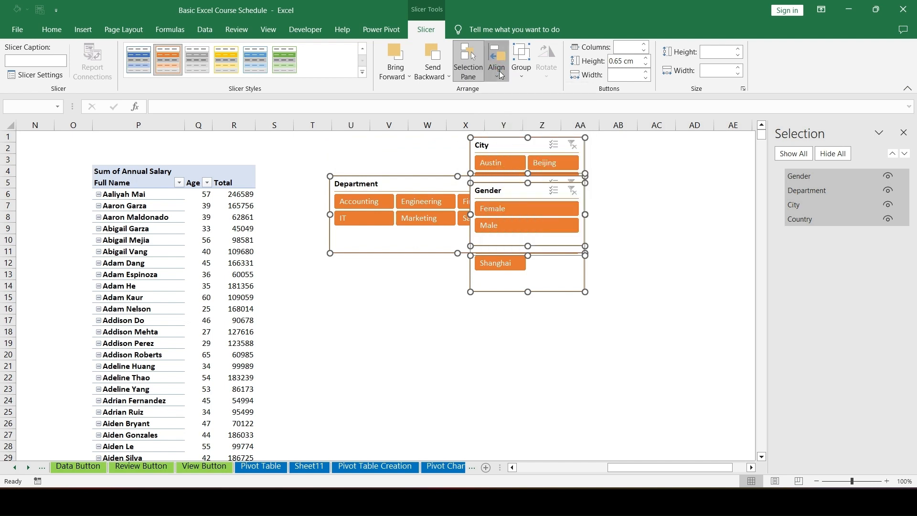
{"action": "left_click", "coordinate": [497, 65]}
{"action": "left_click", "coordinate": [515, 192]}
Turn on Snap to Grid and Snap to Shape for arranging the slicers
{"action": "left_click", "coordinate": [498, 80]}
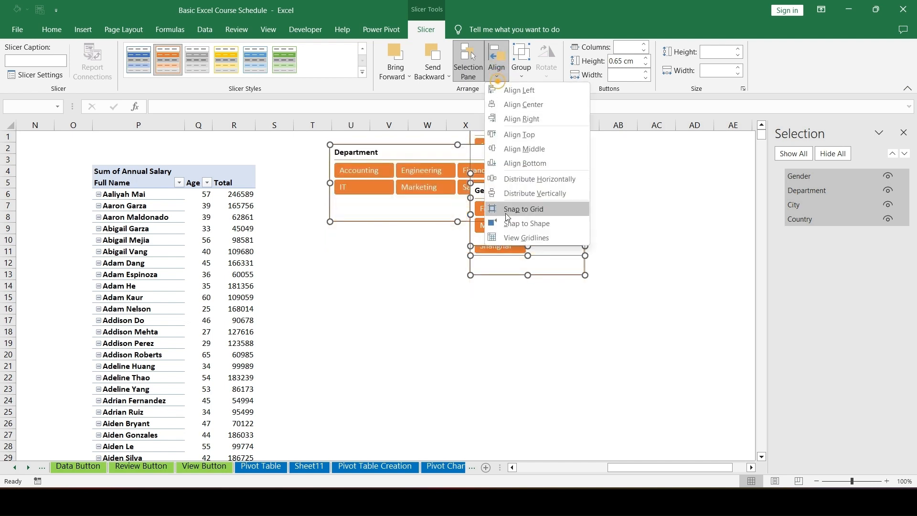
{"action": "left_click", "coordinate": [507, 211]}
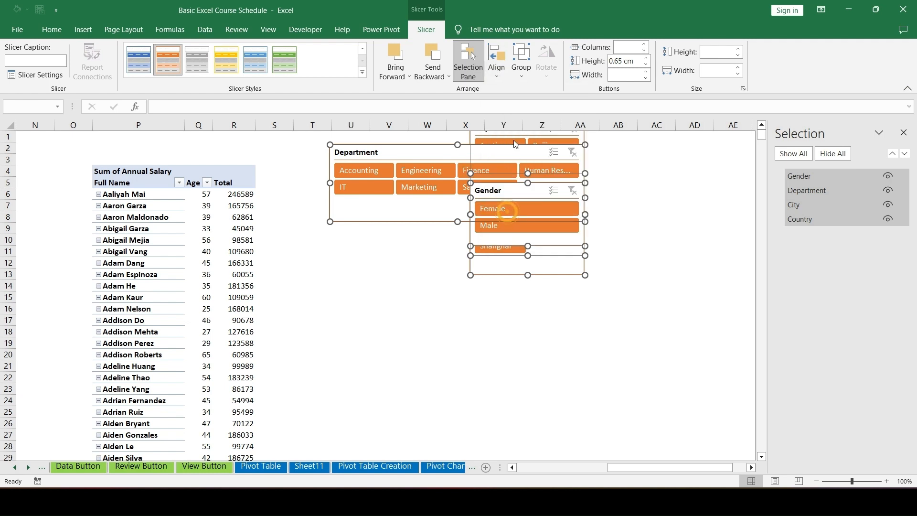
{"action": "left_click", "coordinate": [497, 65]}
{"action": "left_click", "coordinate": [511, 223]}
Turn the sheet's gridlines back on and check the alignment options once more
{"action": "left_click", "coordinate": [496, 64]}
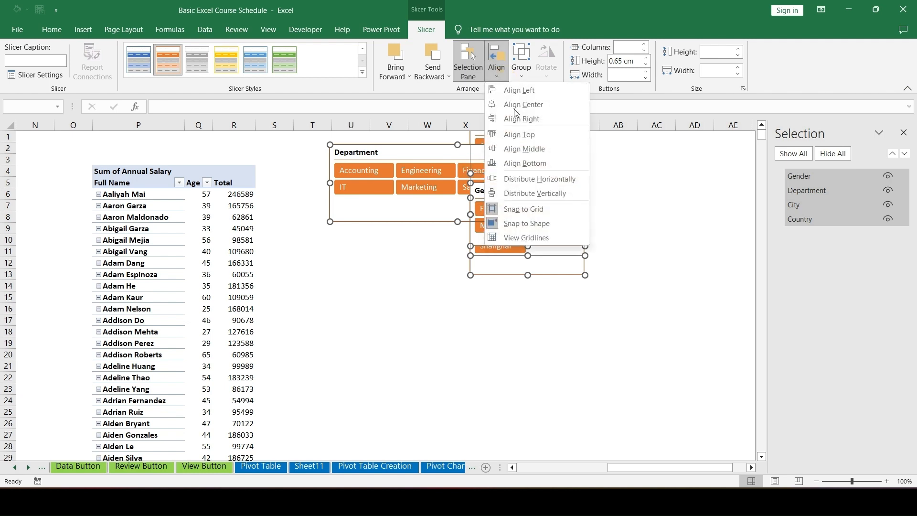
{"action": "left_click", "coordinate": [515, 236]}
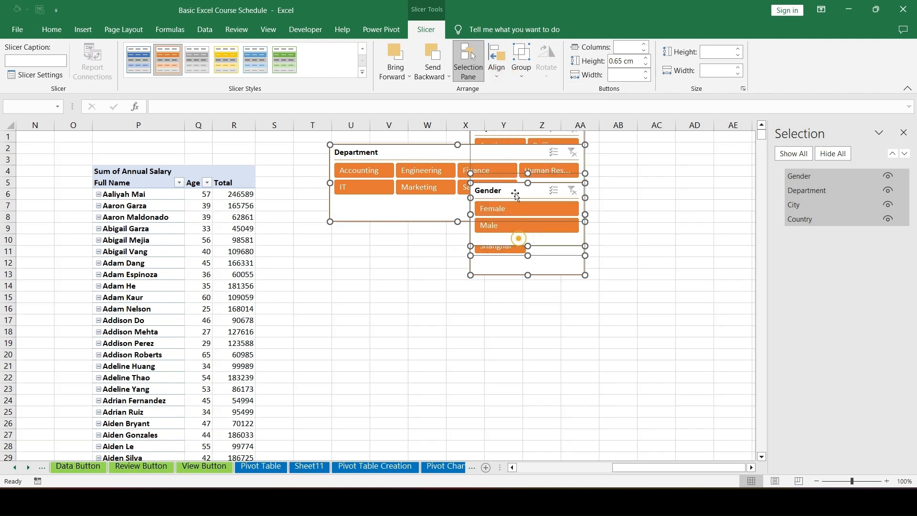
{"action": "left_click", "coordinate": [497, 65]}
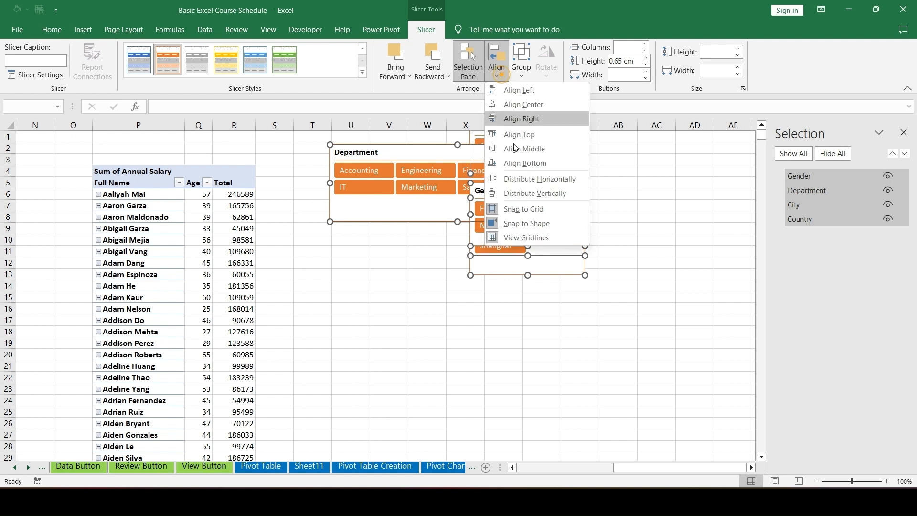
{"action": "left_click", "coordinate": [432, 146]}
Group the four selected slicers into one object
{"action": "left_click", "coordinate": [521, 62]}
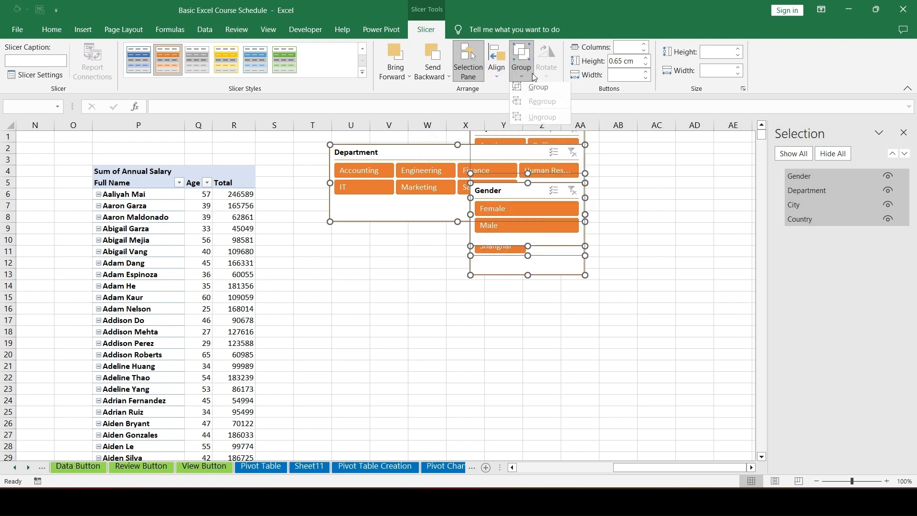
{"action": "left_click", "coordinate": [530, 87]}
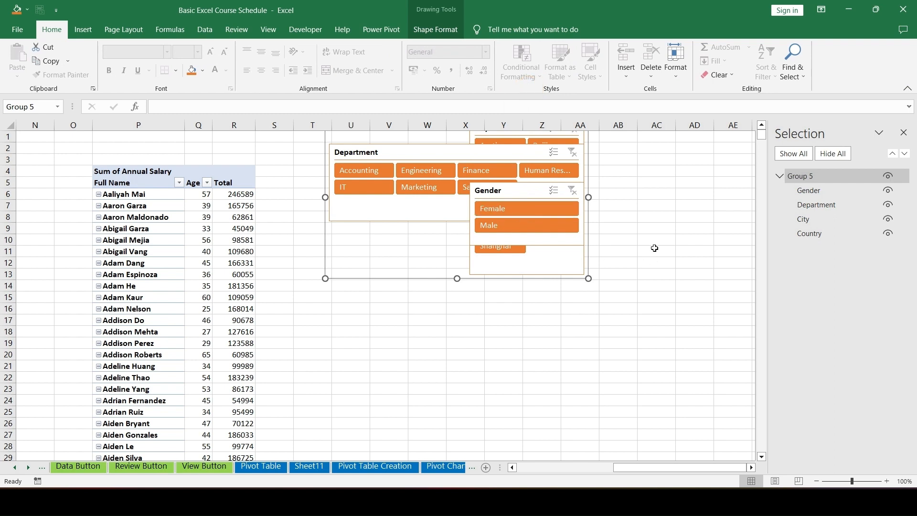
{"action": "left_click", "coordinate": [616, 252]}
Filter the pivot table to Engineering with the grouped Department slicer and select the slicer group
{"action": "left_click", "coordinate": [454, 262]}
{"action": "left_click", "coordinate": [426, 171]}
{"action": "left_click", "coordinate": [448, 150]}
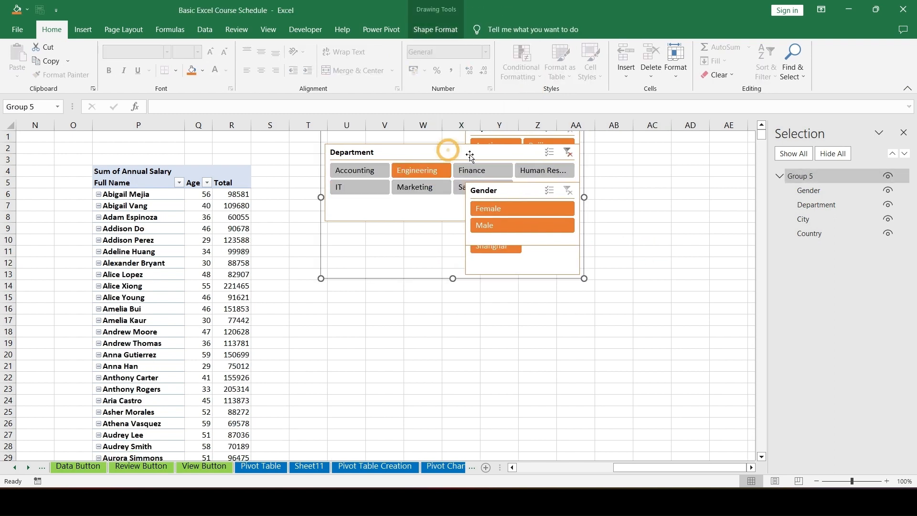
Move the Department slicer down to around row 20 and back up over the other slicers, undo the upward move and repeat it
{"action": "left_click_drag", "start_coordinate": [469, 153], "coordinate": [470, 369]}
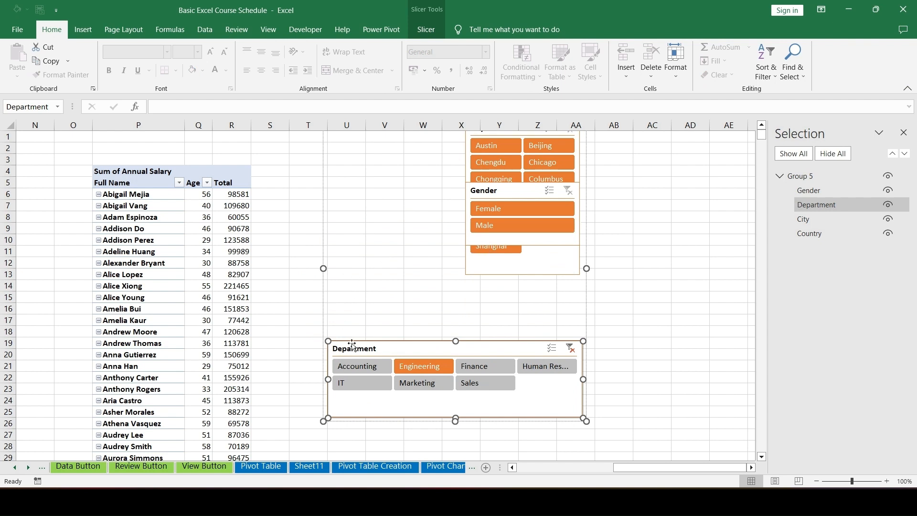
{"action": "left_click_drag", "start_coordinate": [366, 348], "coordinate": [378, 165]}
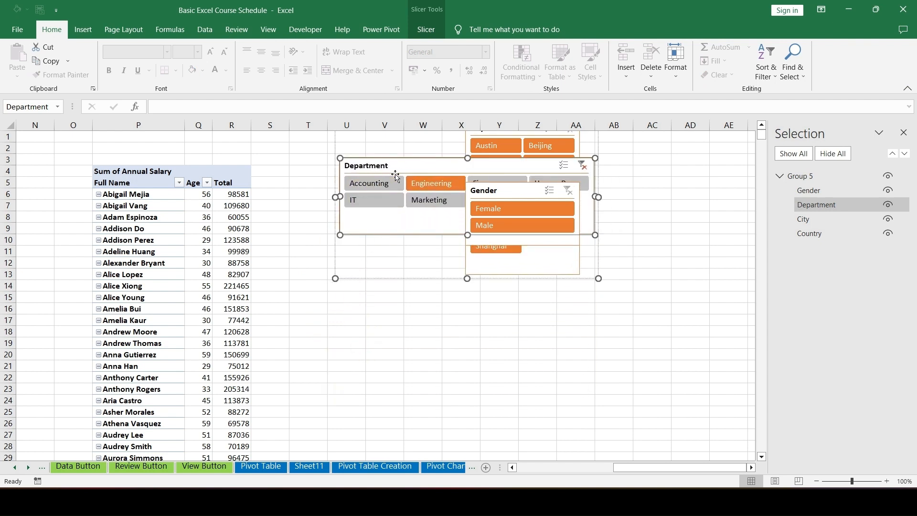
{"action": "key", "text": "ctrl+z"}
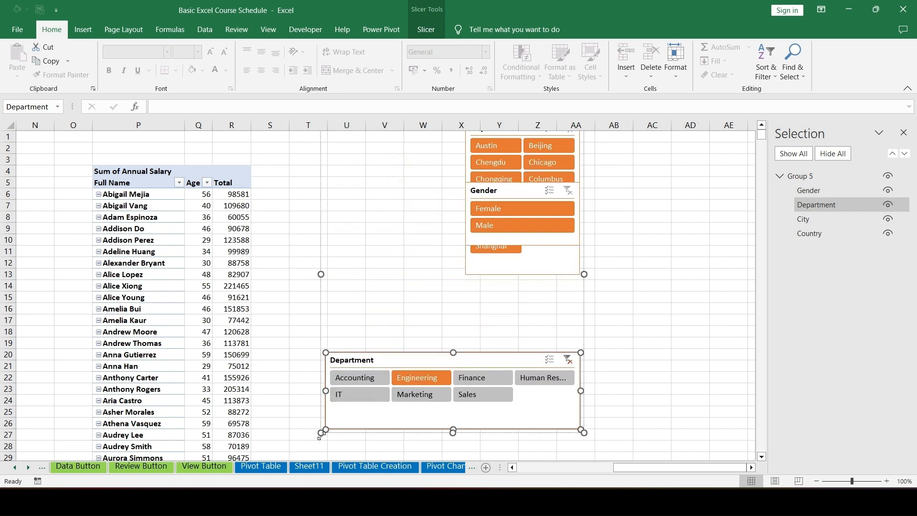
{"action": "left_click_drag", "start_coordinate": [379, 363], "coordinate": [402, 157]}
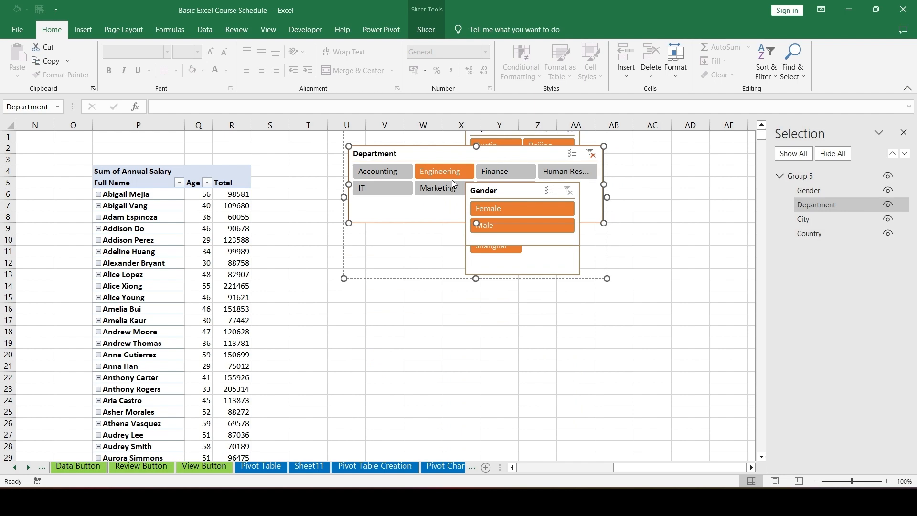
Undo the Department slicer moves and the Engineering filter, keeping the four slicers grouped
{"action": "key", "text": "ctrl+z"}
{"action": "key", "text": "ctrl+z"}
{"action": "key", "text": "ctrl+z"}
{"action": "key", "text": "ctrl+z"}
{"action": "key", "text": "ctrl+z"}
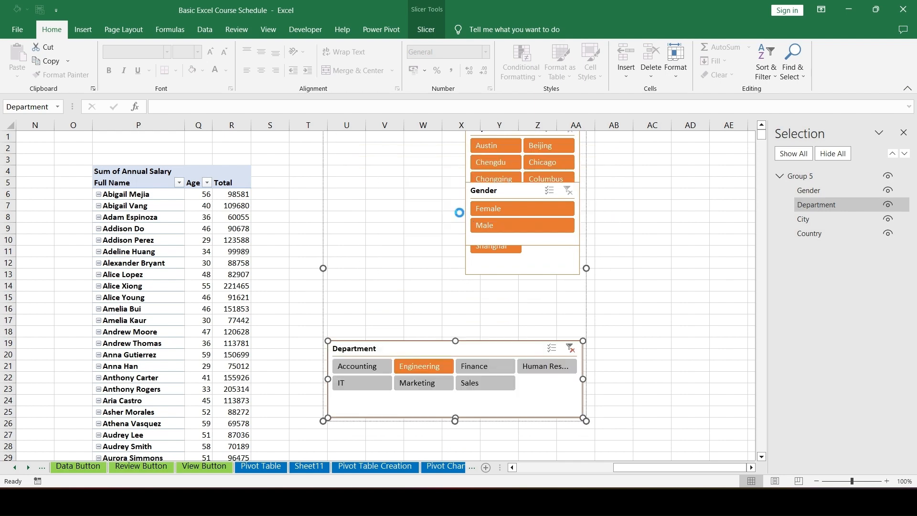
{"action": "key", "text": "ctrl+z"}
{"action": "key", "text": "ctrl+z"}
{"action": "key", "text": "ctrl+z"}
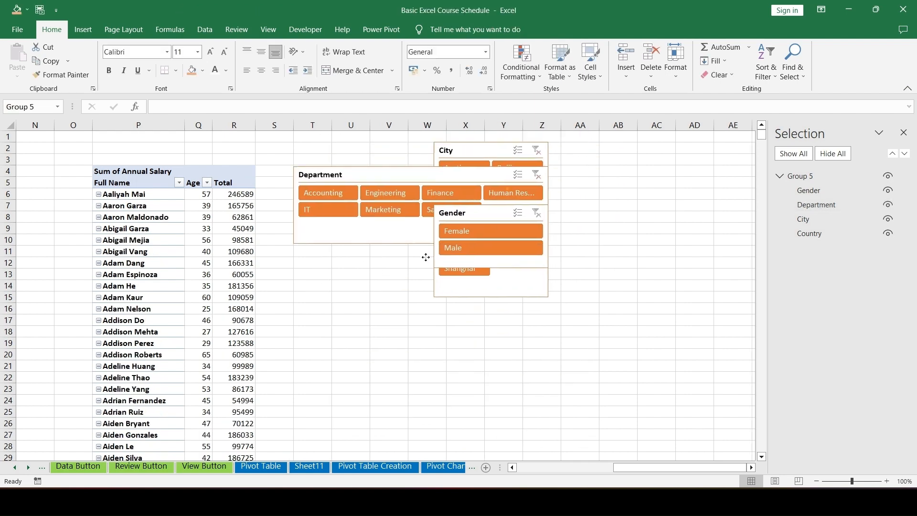
{"action": "key", "text": "ctrl+z"}
{"action": "key", "text": "ctrl+z"}
{"action": "key", "text": "ctrl+z"}
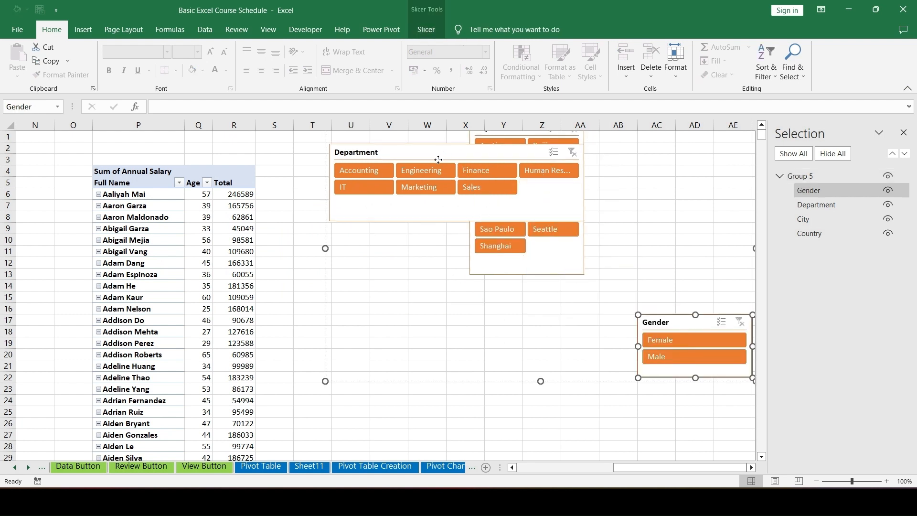
Spread the grouped Department, City, Country and Gender slicers apart beside the pivot table and select the Gender slicer's column count
{"action": "left_click_drag", "start_coordinate": [440, 153], "coordinate": [417, 315]}
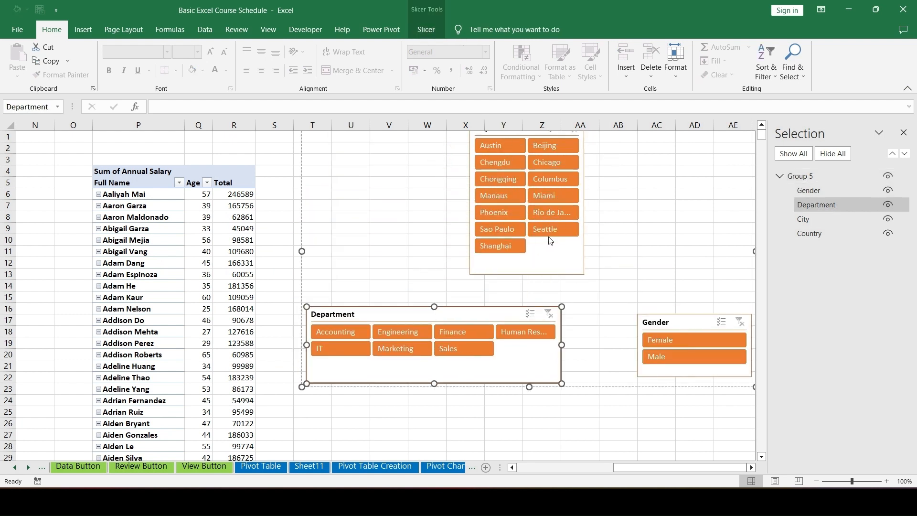
{"action": "left_click", "coordinate": [657, 196]}
{"action": "left_click", "coordinate": [563, 265]}
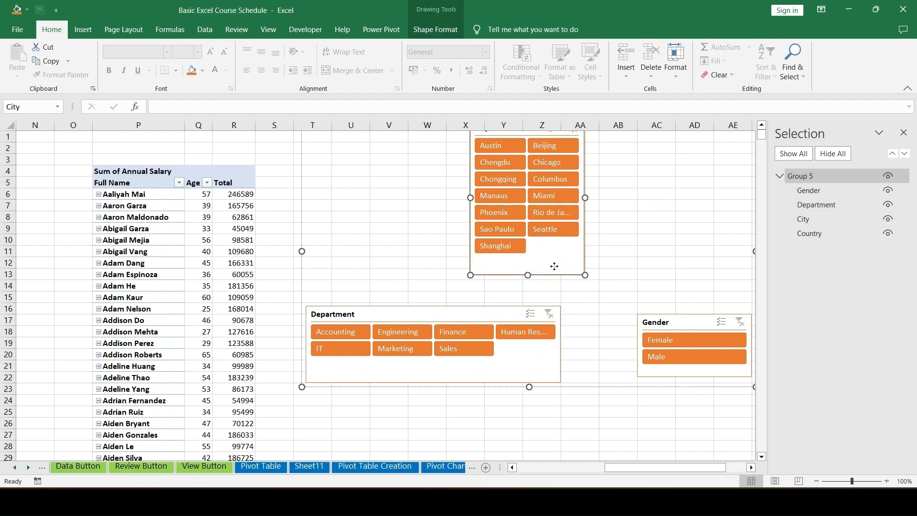
{"action": "left_click_drag", "start_coordinate": [563, 264], "coordinate": [440, 282]}
{"action": "left_click", "coordinate": [524, 182]}
{"action": "left_click_drag", "start_coordinate": [524, 183], "coordinate": [546, 164]}
{"action": "left_click_drag", "start_coordinate": [601, 274], "coordinate": [602, 260]}
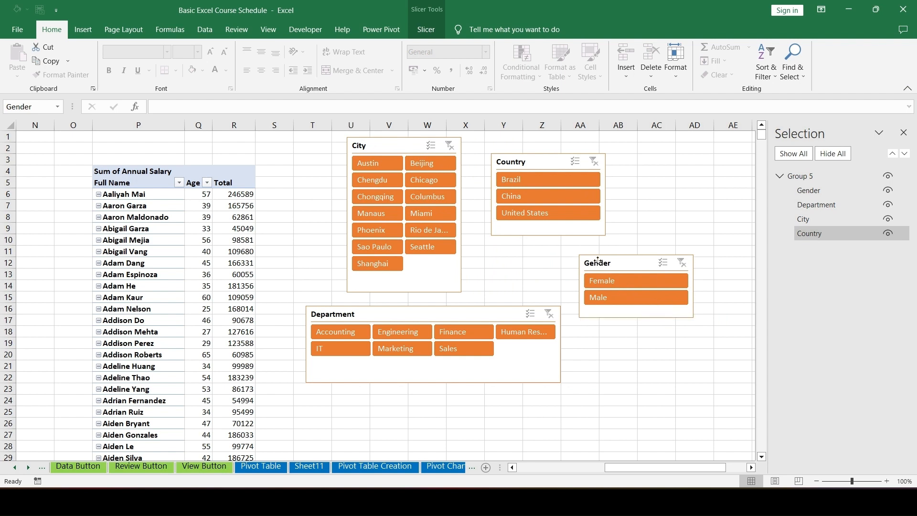
{"action": "left_click", "coordinate": [426, 29]}
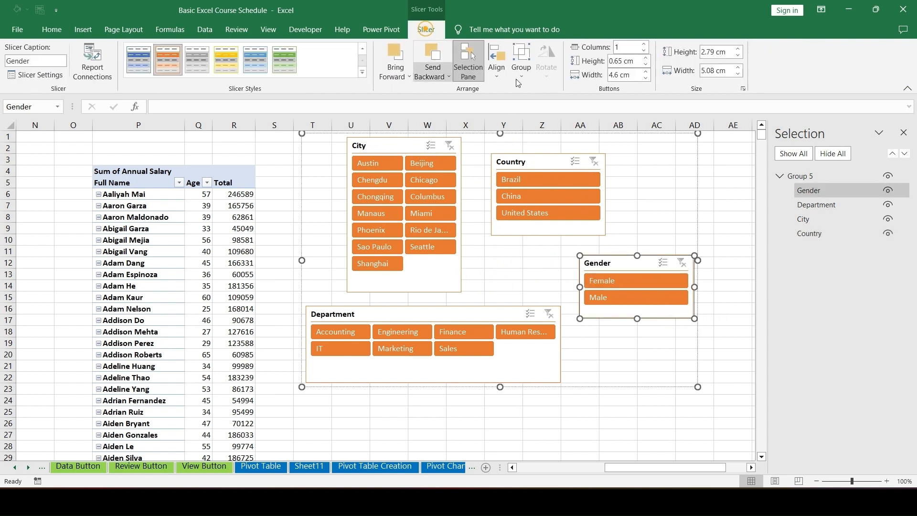
{"action": "left_click", "coordinate": [630, 47]}
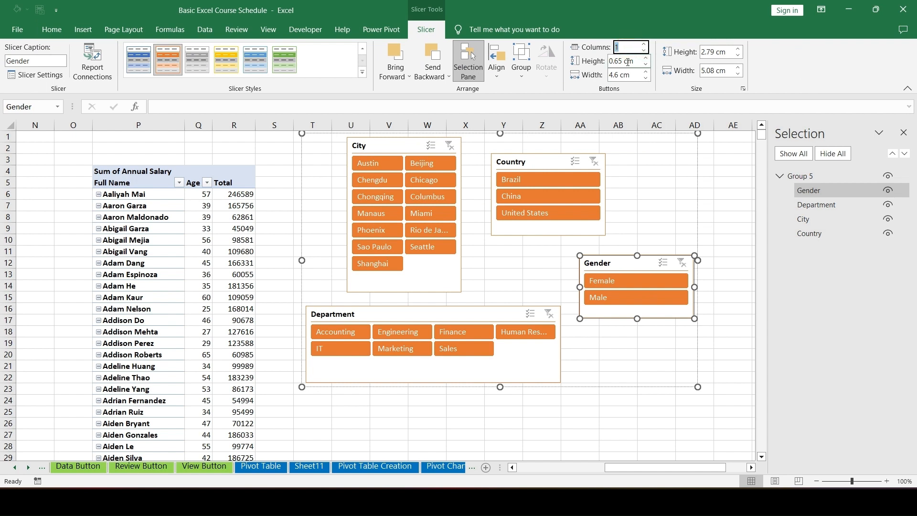
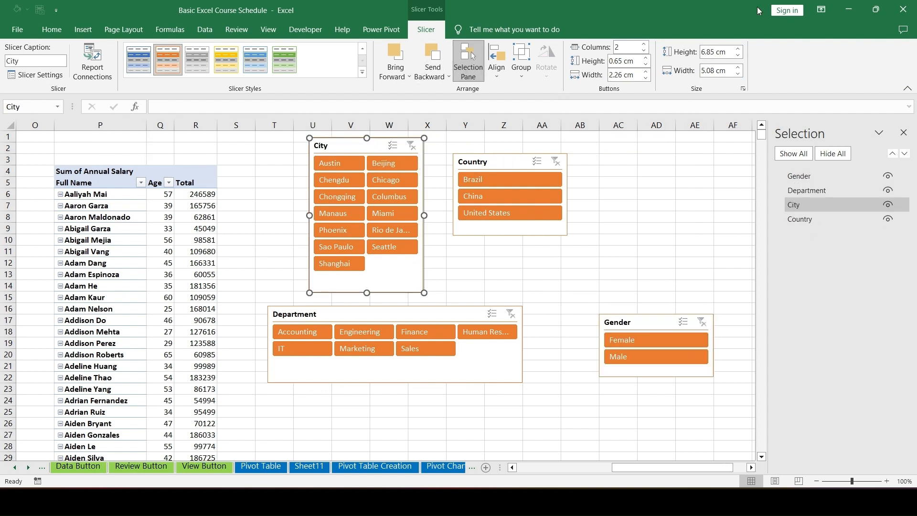
Examine which pivot table the City slicer is connected to and leave its report connections as they are
{"action": "left_click", "coordinate": [90, 76]}
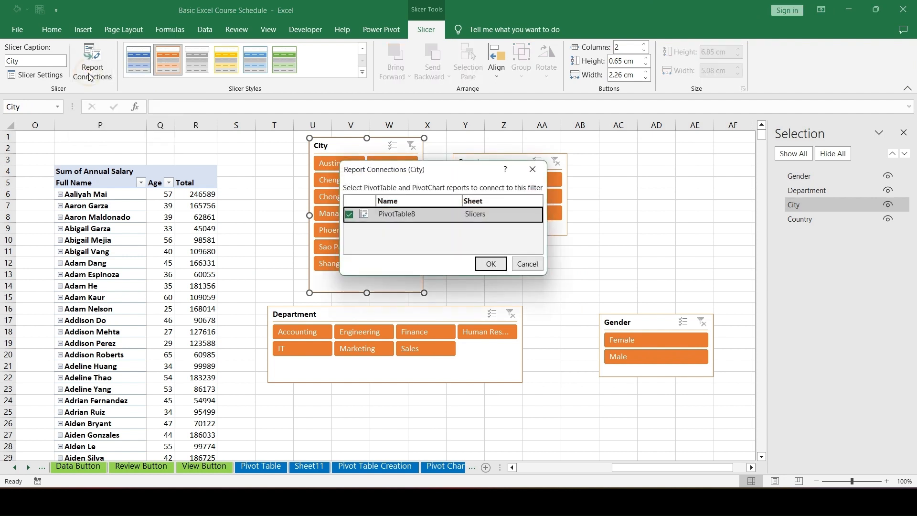
{"action": "left_click_drag", "start_coordinate": [366, 168], "coordinate": [318, 169]}
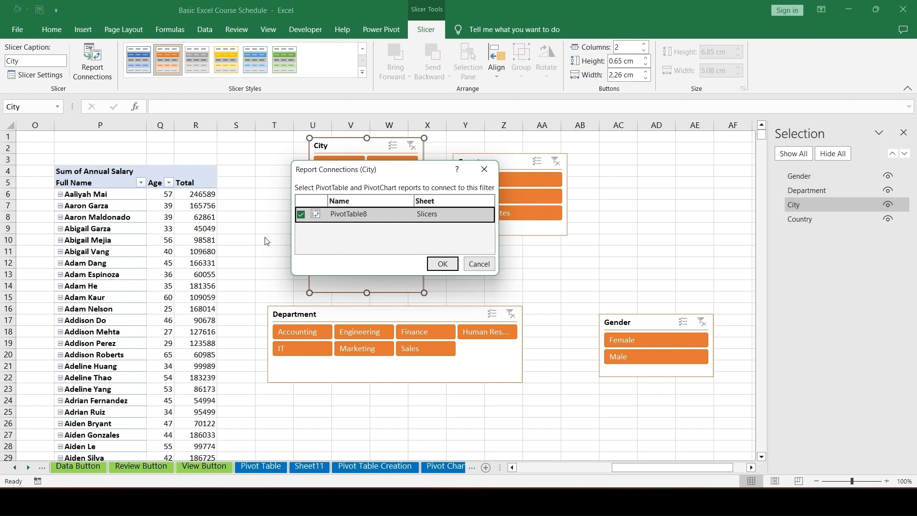
{"action": "left_click", "coordinate": [479, 264]}
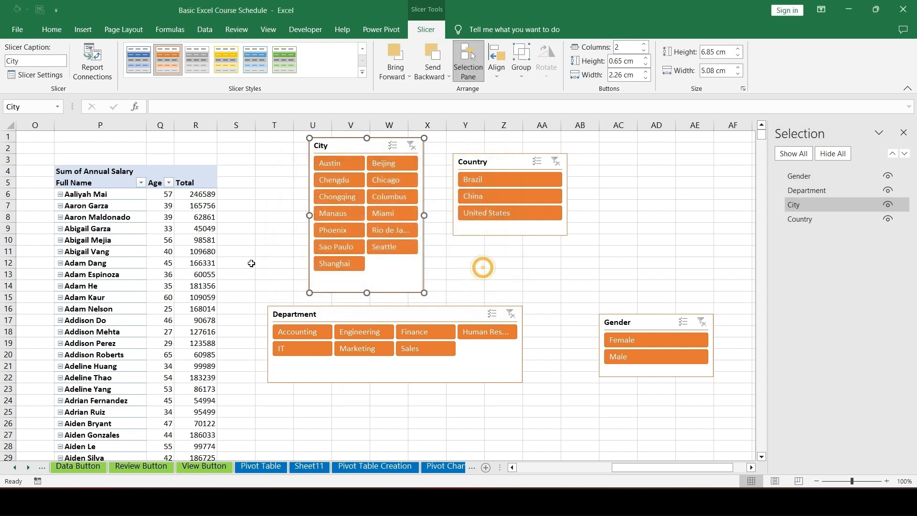
Rename the employee salary pivot table as slicer
{"action": "left_click", "coordinate": [194, 191]}
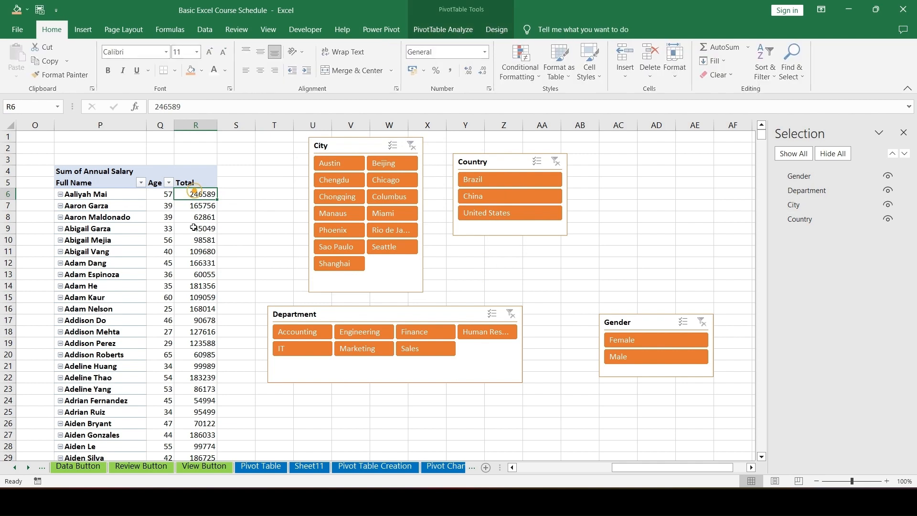
{"action": "left_click", "coordinate": [443, 29]}
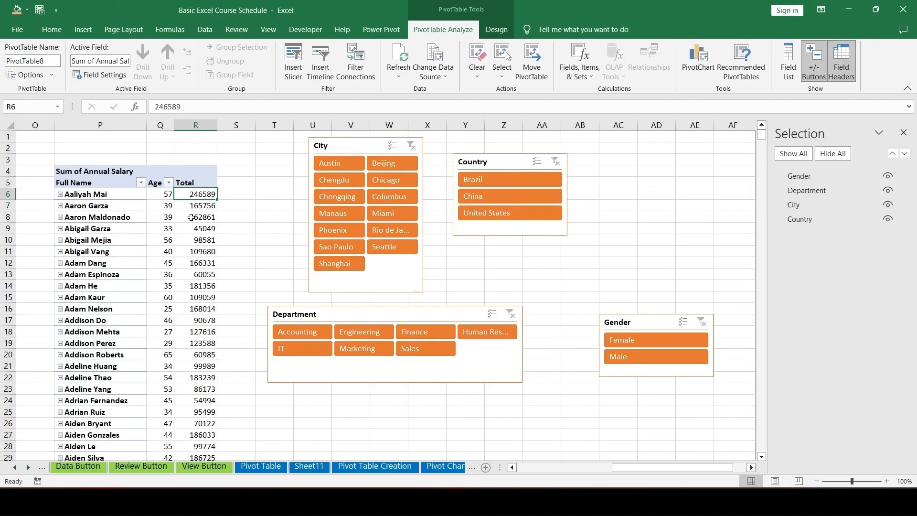
{"action": "left_click", "coordinate": [49, 60]}
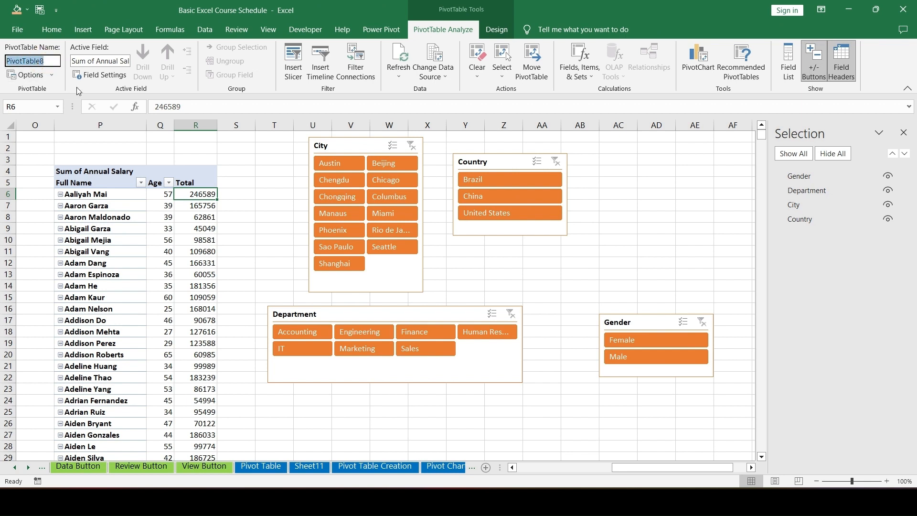
{"action": "type", "text": "slicer"}
{"action": "left_click", "coordinate": [282, 190]}
{"action": "left_click", "coordinate": [194, 206]}
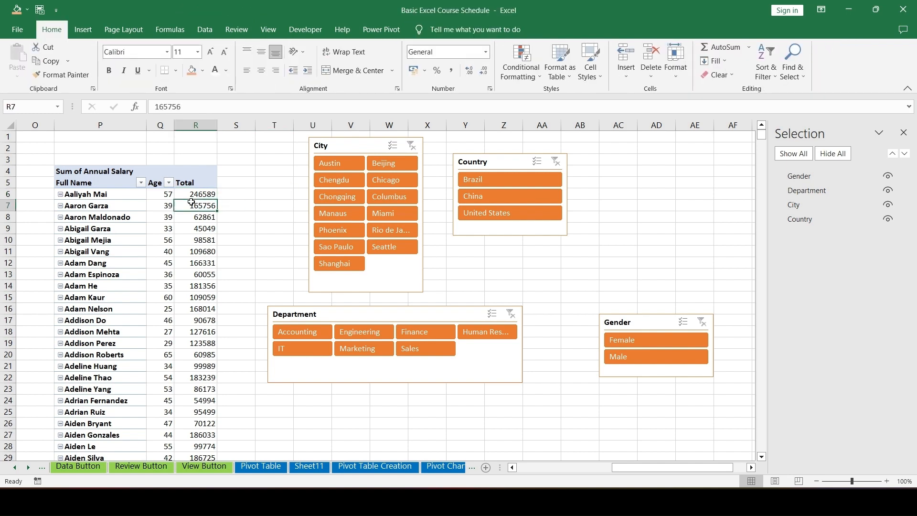
Check the City slicer's report connections for the renamed pivot table and bring the Slicers sheet's name into view
{"action": "left_click", "coordinate": [372, 149]}
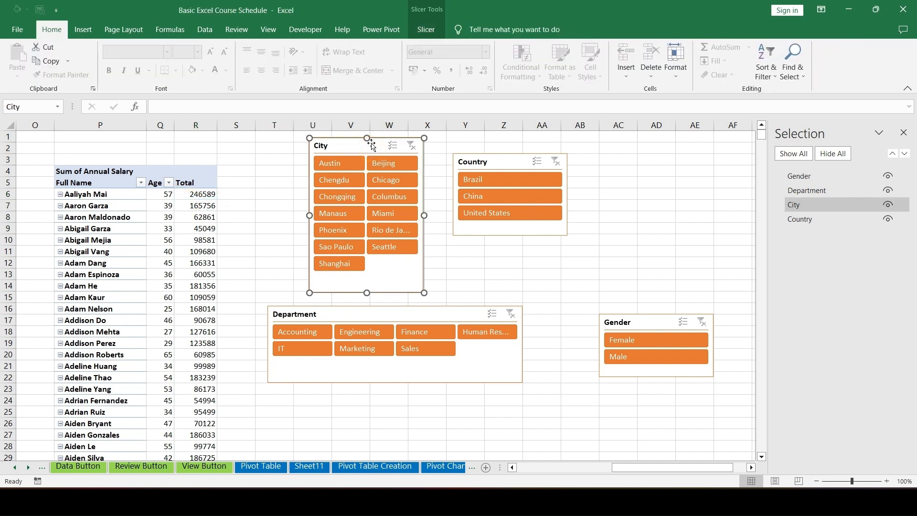
{"action": "left_click", "coordinate": [421, 33]}
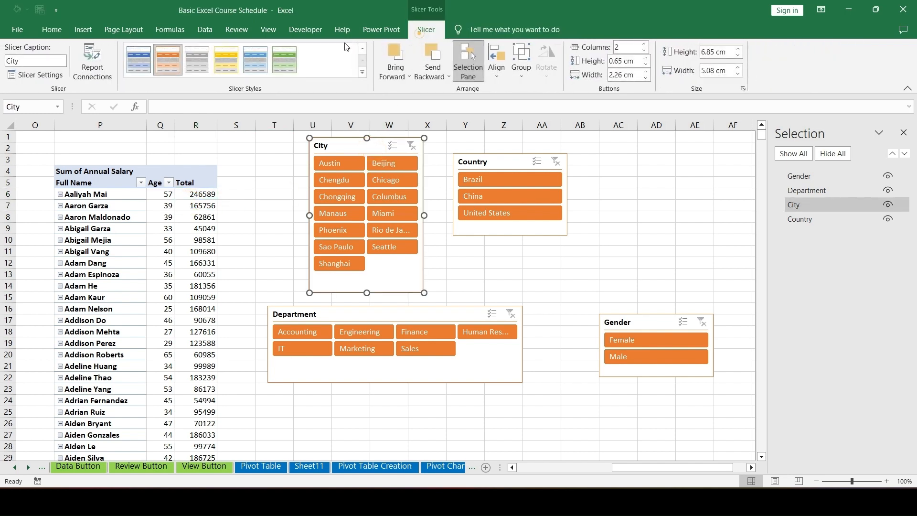
{"action": "left_click", "coordinate": [90, 62]}
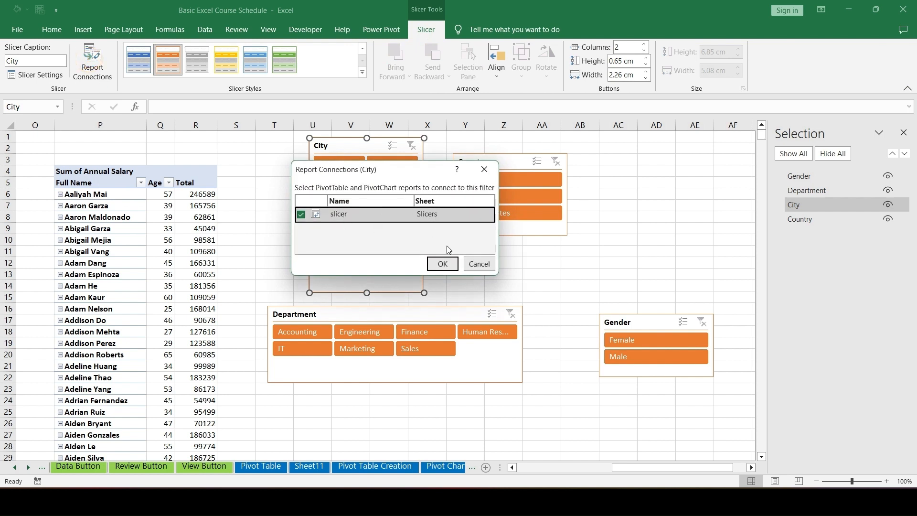
{"action": "key", "text": "Return"}
{"action": "left_click", "coordinate": [28, 467]}
{"action": "left_click", "coordinate": [28, 467]}
{"action": "left_click", "coordinate": [29, 467]}
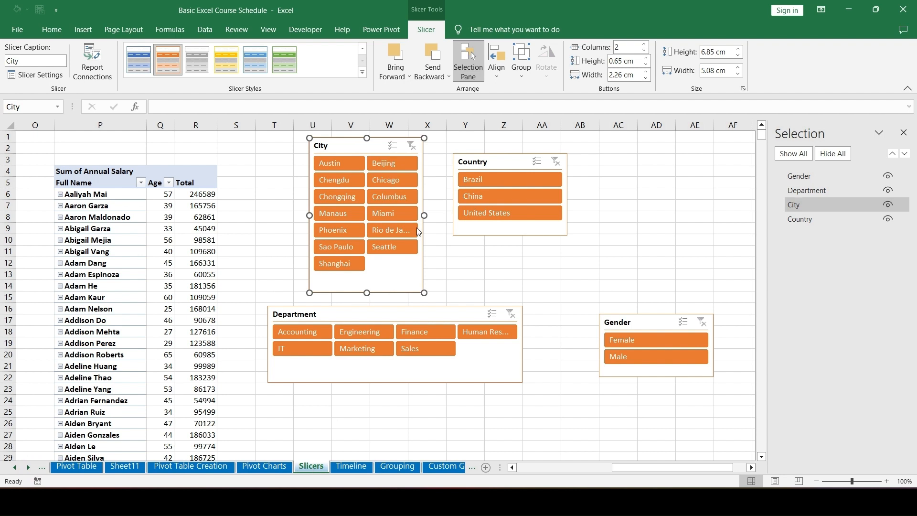
Disconnect the City slicer from the pivot table named slicer through its report connections
{"action": "left_click", "coordinate": [102, 65]}
{"action": "left_click", "coordinate": [441, 264]}
{"action": "left_click", "coordinate": [93, 72]}
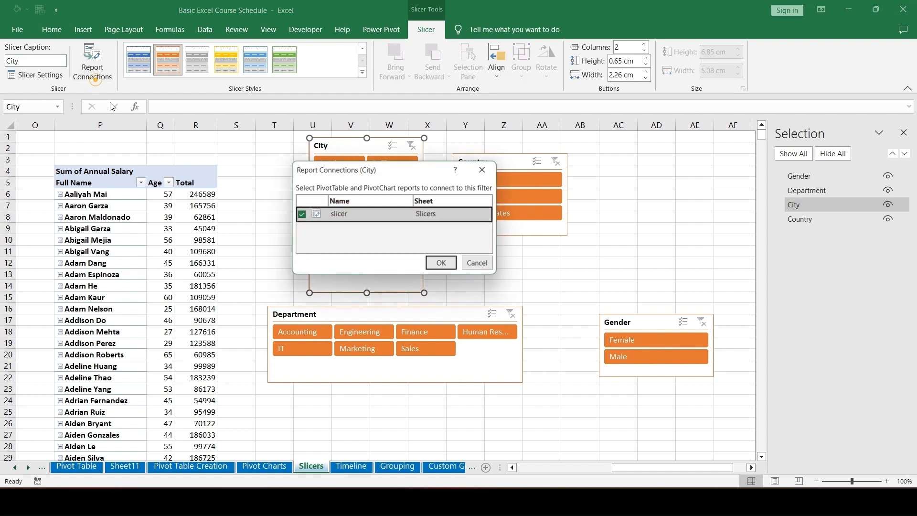
{"action": "left_click", "coordinate": [301, 214]}
{"action": "left_click", "coordinate": [442, 264]}
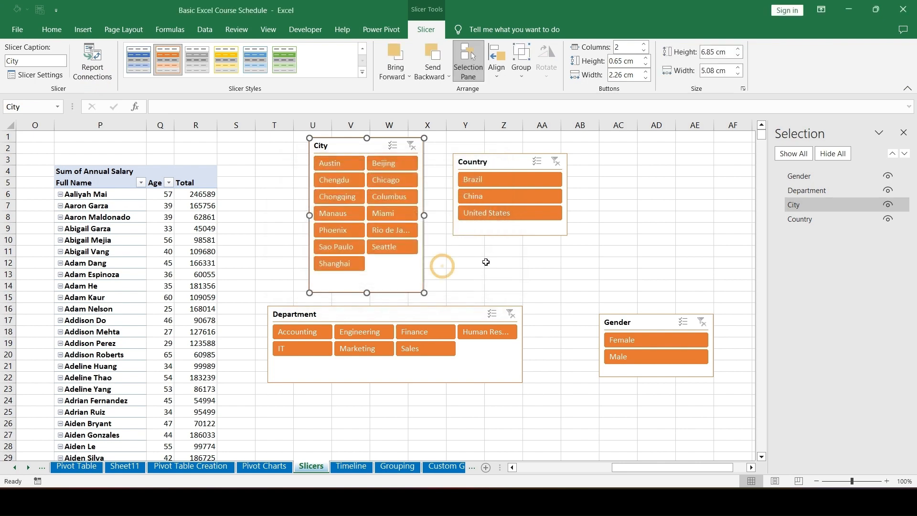
{"action": "left_click", "coordinate": [485, 259]}
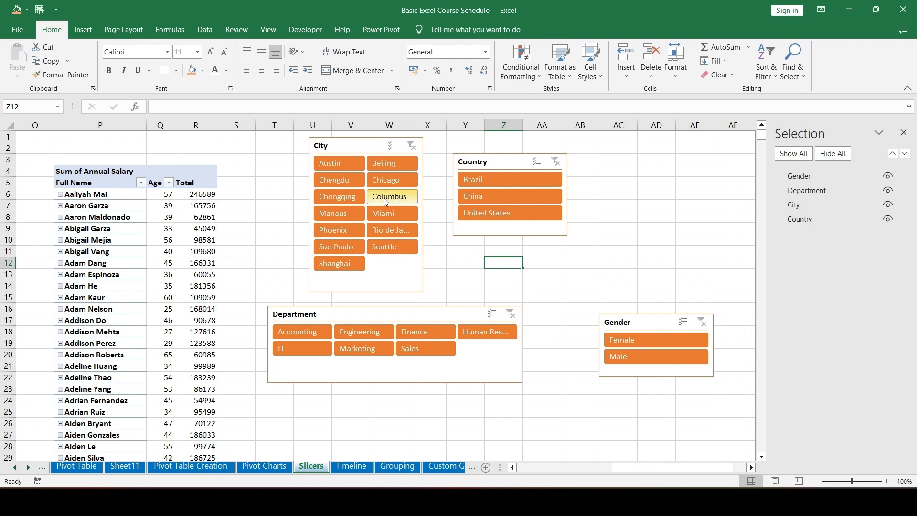
Try filtering with the disconnected City slicer on Austin, Beijing, Chongqing and Phoenix in turn, and clear its selection
{"action": "left_click", "coordinate": [338, 164]}
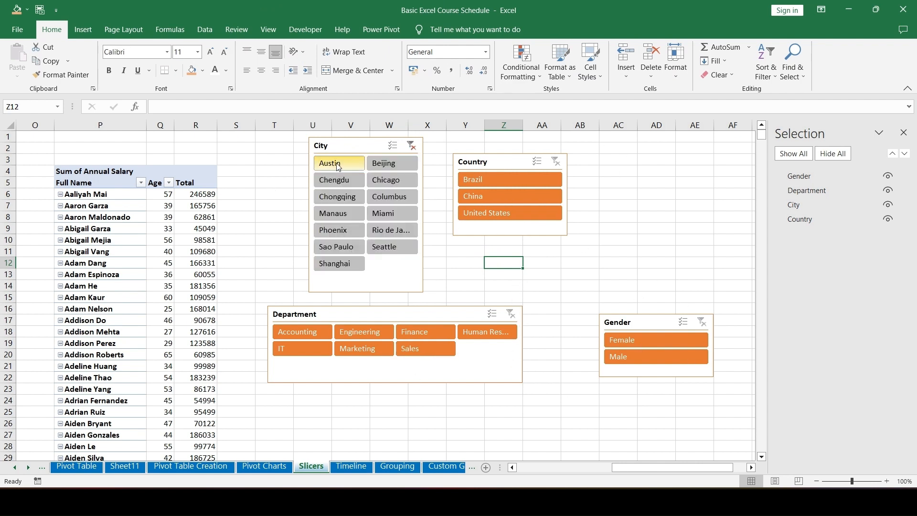
{"action": "left_click", "coordinate": [376, 167]}
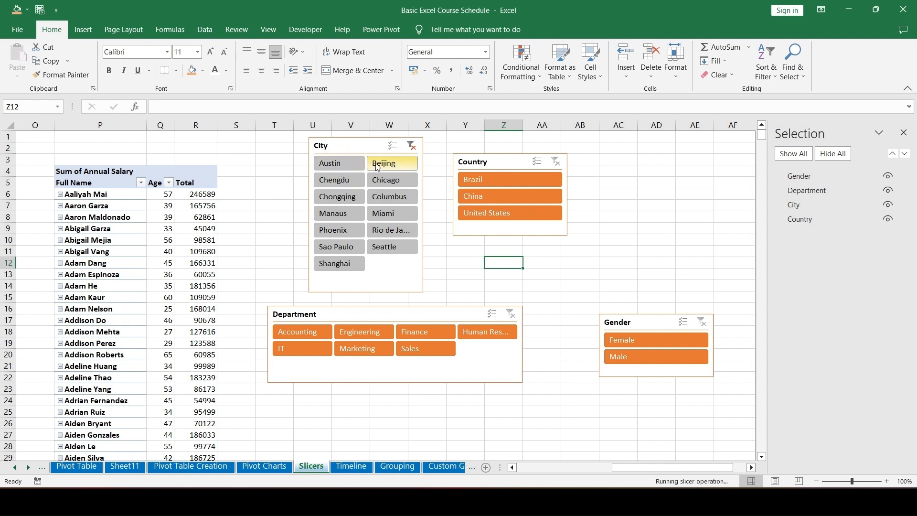
{"action": "left_click", "coordinate": [307, 181]}
{"action": "left_click", "coordinate": [335, 196]}
{"action": "left_click", "coordinate": [334, 230]}
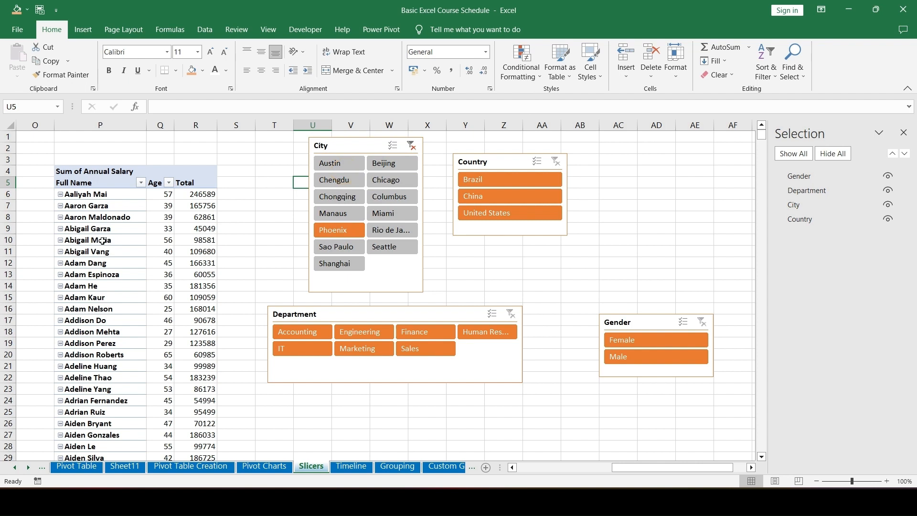
{"action": "left_click", "coordinate": [412, 145]}
Filter the pivot table to Brazil, try Austin and Beijing in the City slicer, and clear both slicers
{"action": "left_click", "coordinate": [494, 182]}
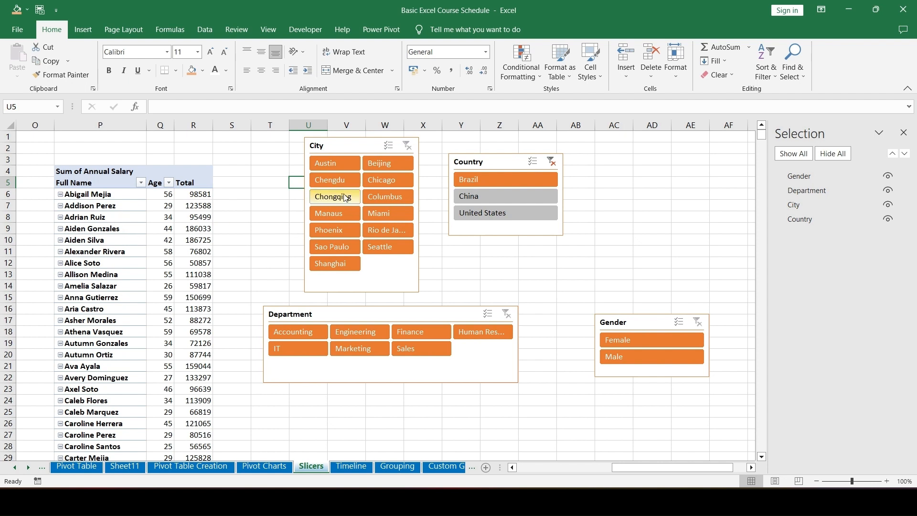
{"action": "left_click", "coordinate": [334, 164]}
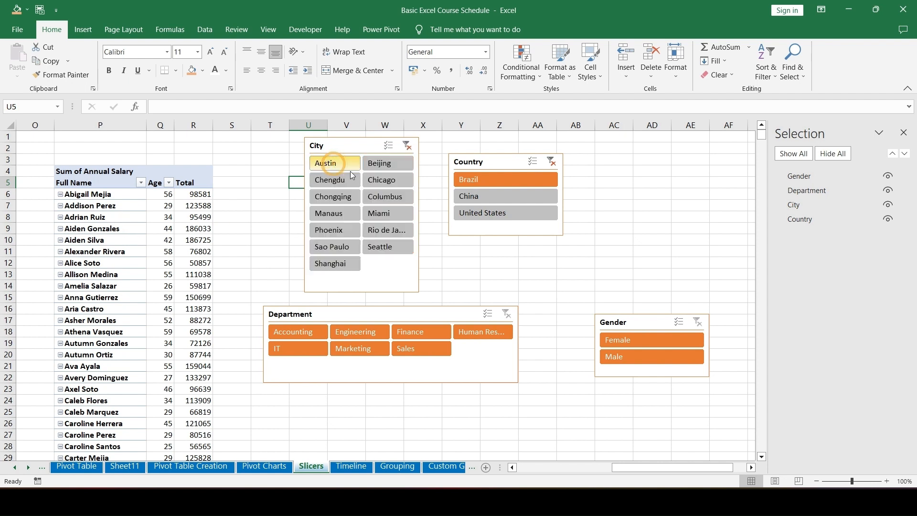
{"action": "left_click", "coordinate": [382, 168]}
{"action": "left_click", "coordinate": [407, 146]}
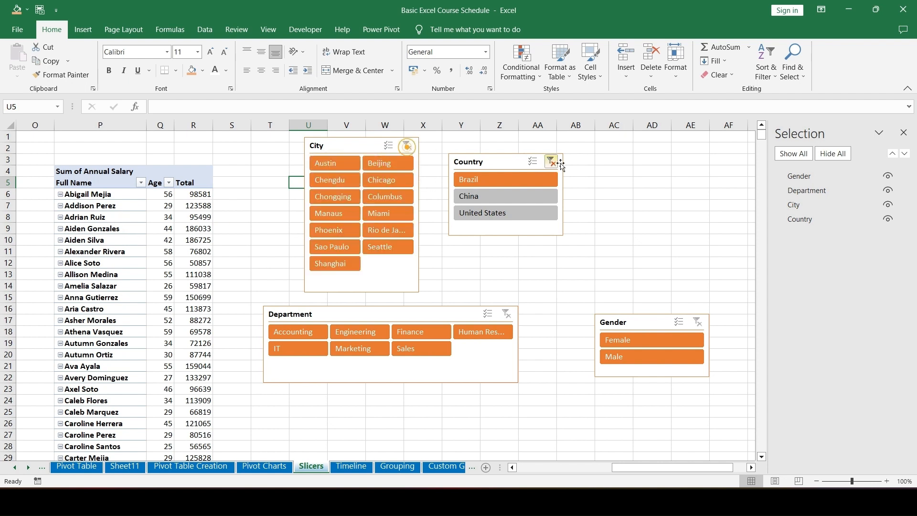
{"action": "left_click", "coordinate": [552, 161]}
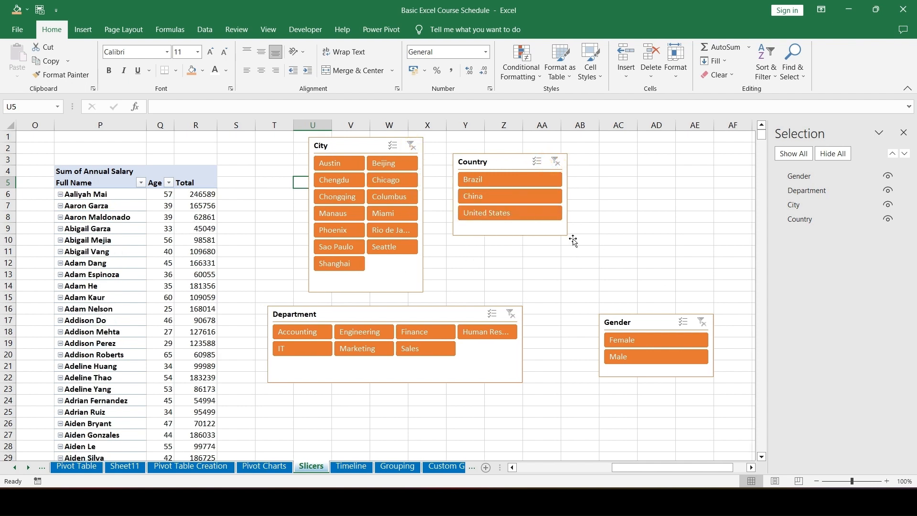
Move the Gender slicer up to just below the Country slicer and reconnect the City slicer to the pivot table named slicer
{"action": "left_click_drag", "start_coordinate": [646, 319], "coordinate": [568, 245]}
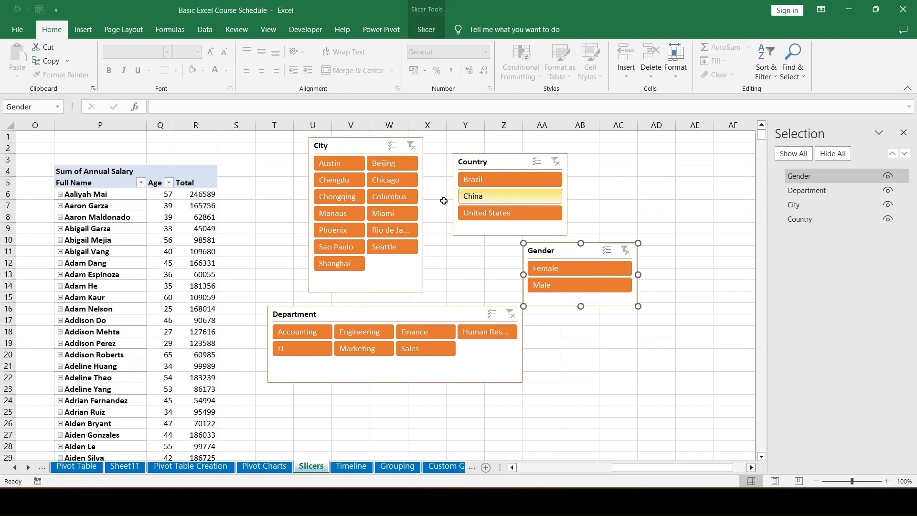
{"action": "left_click", "coordinate": [362, 146]}
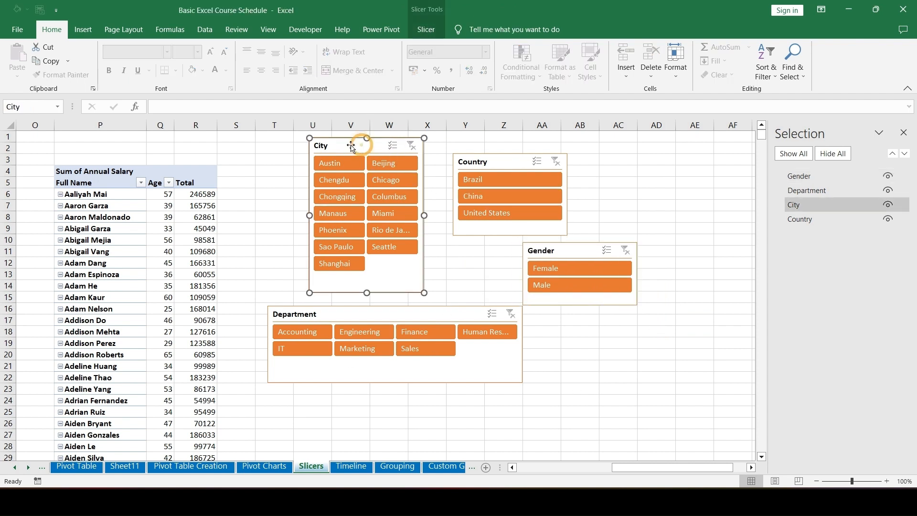
{"action": "left_click", "coordinate": [426, 30]}
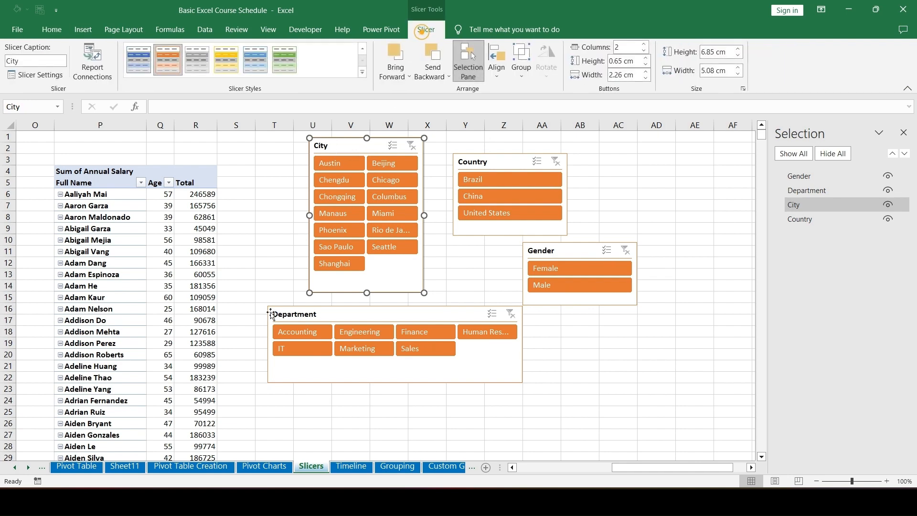
{"action": "left_click", "coordinate": [87, 75]}
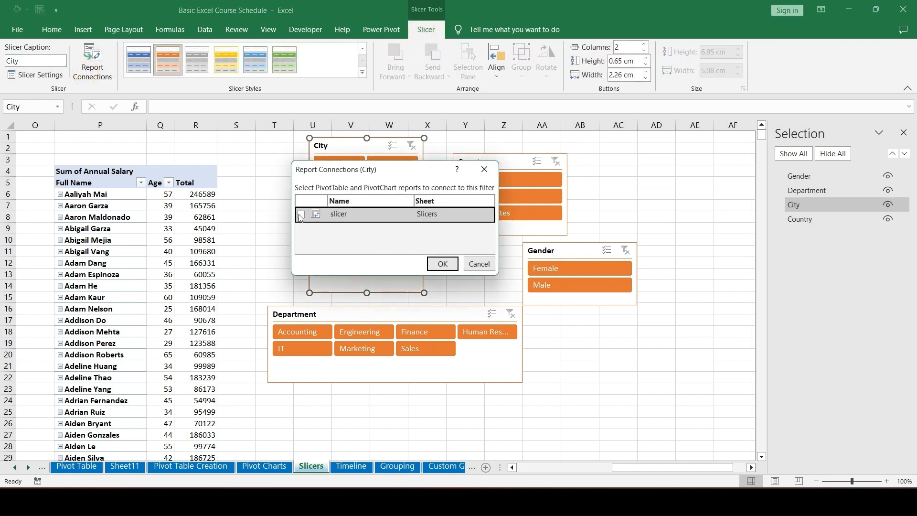
{"action": "left_click", "coordinate": [442, 264]}
{"action": "left_click", "coordinate": [463, 276]}
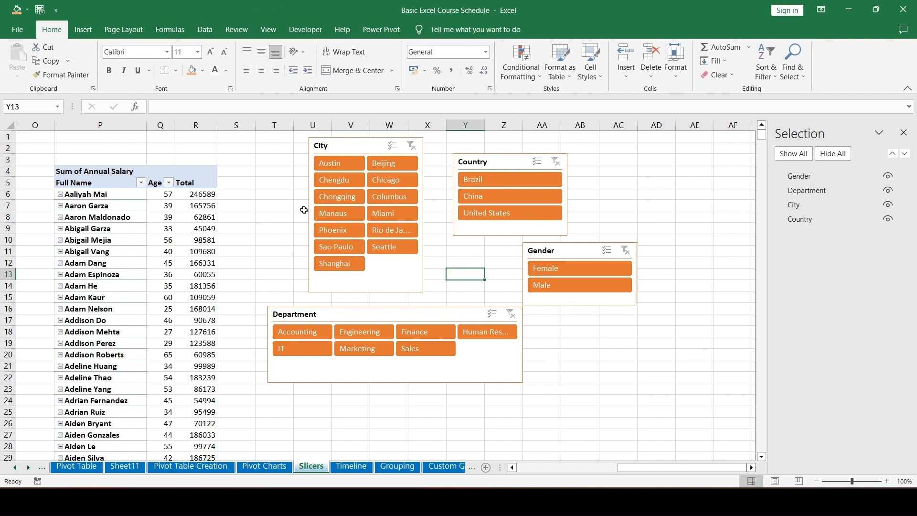
Filter the pivot table with the City slicer to Austin, Chicago and Seattle in turn
{"action": "left_click", "coordinate": [331, 167]}
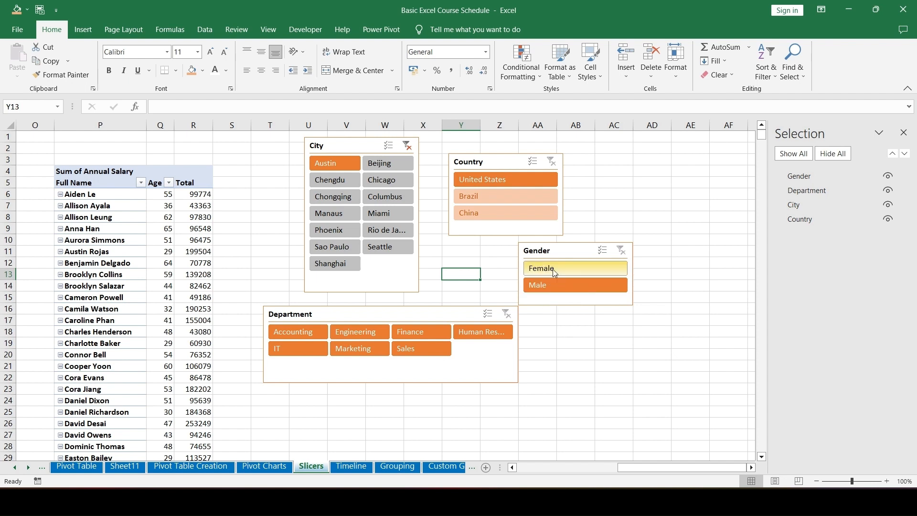
{"action": "left_click", "coordinate": [386, 182]}
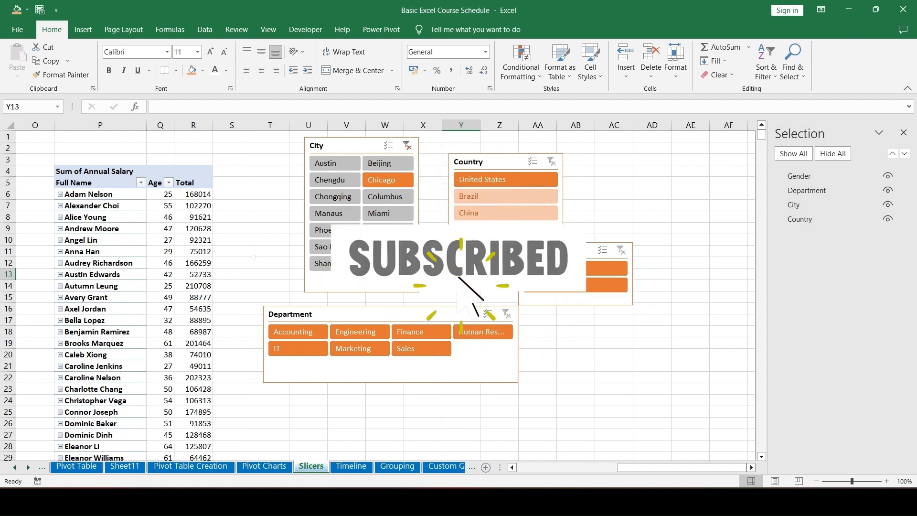
{"action": "left_click", "coordinate": [388, 247]}
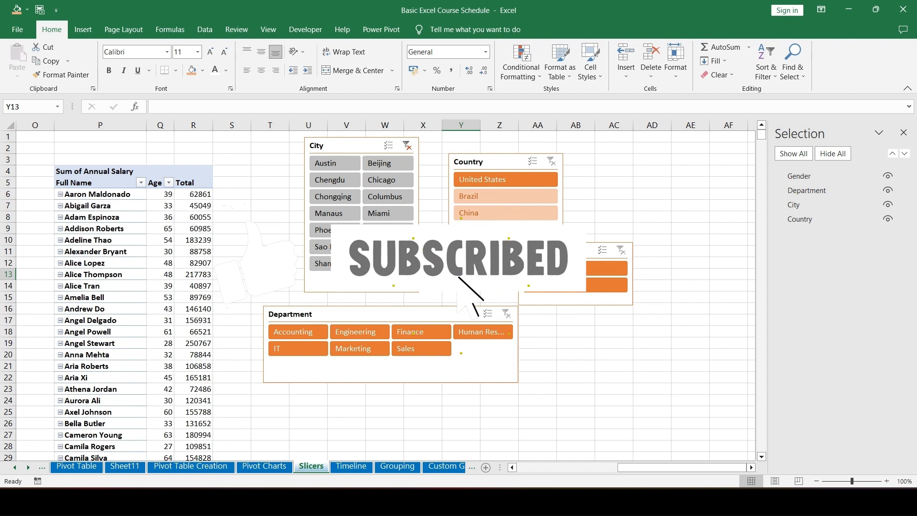
Filter the pivot table to Brazil with the Country slicer and clear the City slicer's filter
{"action": "left_click", "coordinate": [476, 198]}
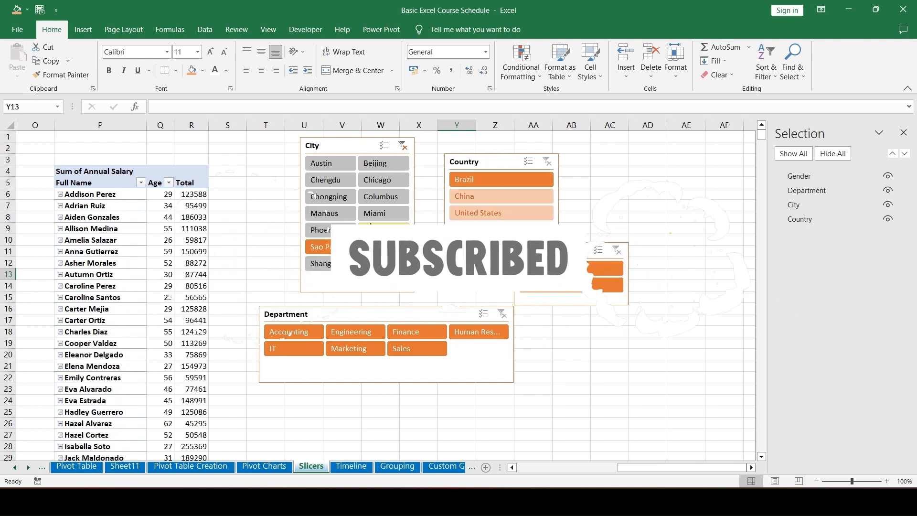
{"action": "left_click", "coordinate": [403, 147]}
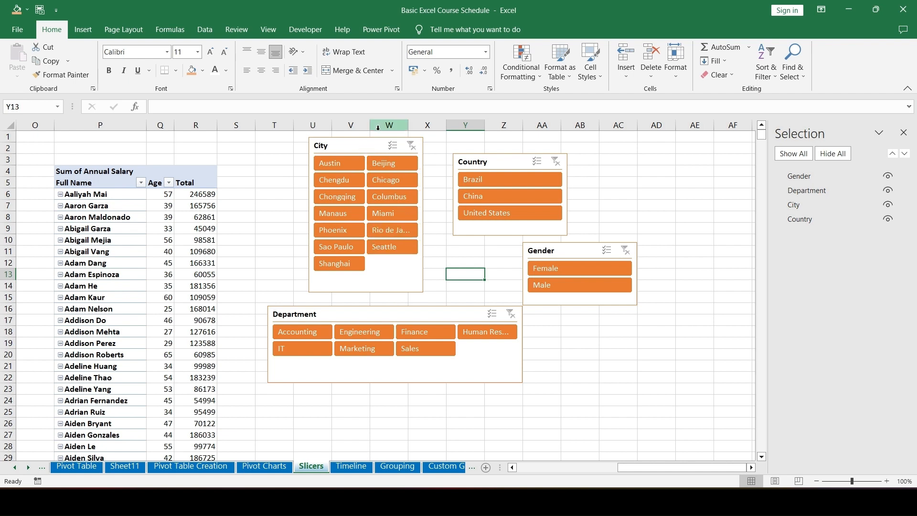
Review the City slicer's report connections and leave them as they are
{"action": "left_click", "coordinate": [388, 141]}
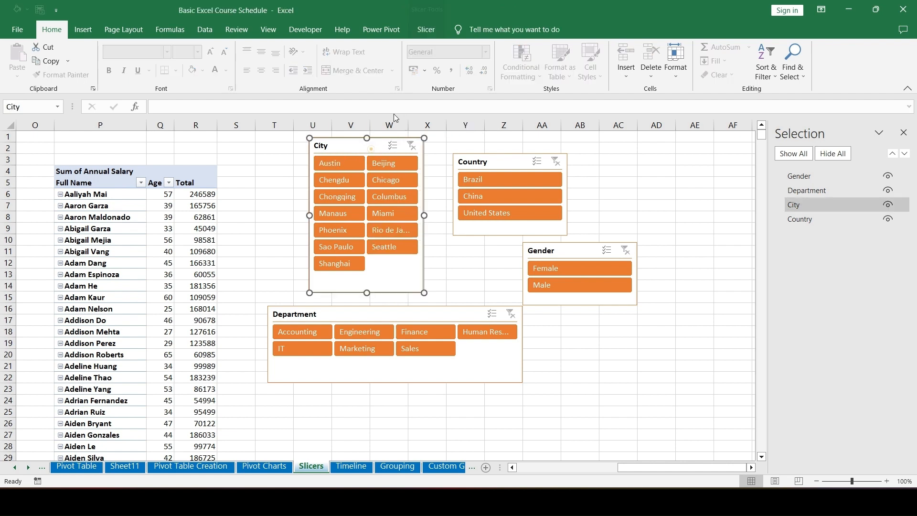
{"action": "left_click", "coordinate": [426, 29]}
{"action": "left_click", "coordinate": [91, 72]}
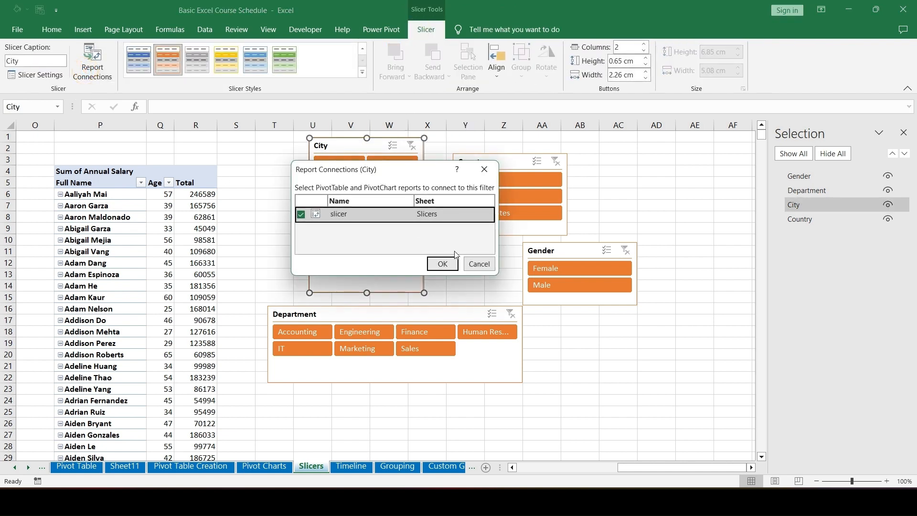
{"action": "left_click", "coordinate": [471, 268]}
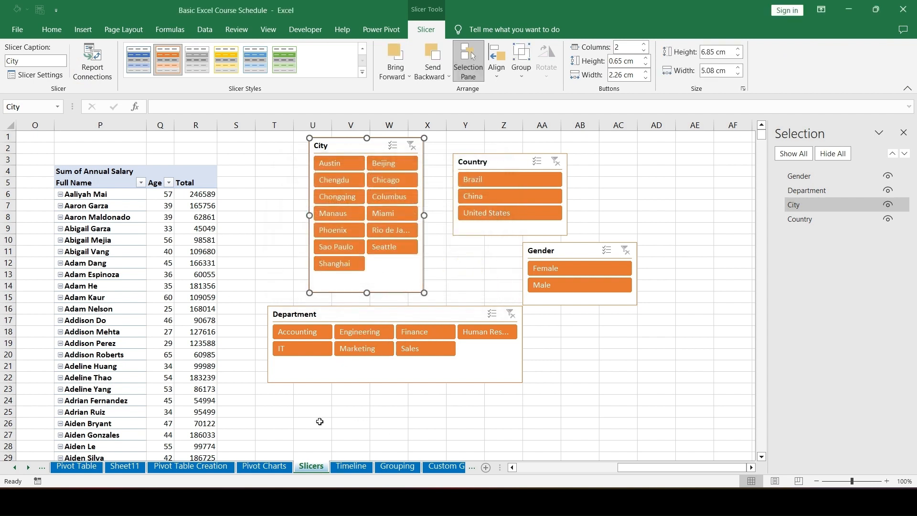
On the Pivot Table sheet, copy only the formatting of the Chapter 2 row onto the Chapter 3 Slicers row
{"action": "left_click", "coordinate": [88, 467]}
{"action": "left_click_drag", "start_coordinate": [224, 267], "coordinate": [363, 269]}
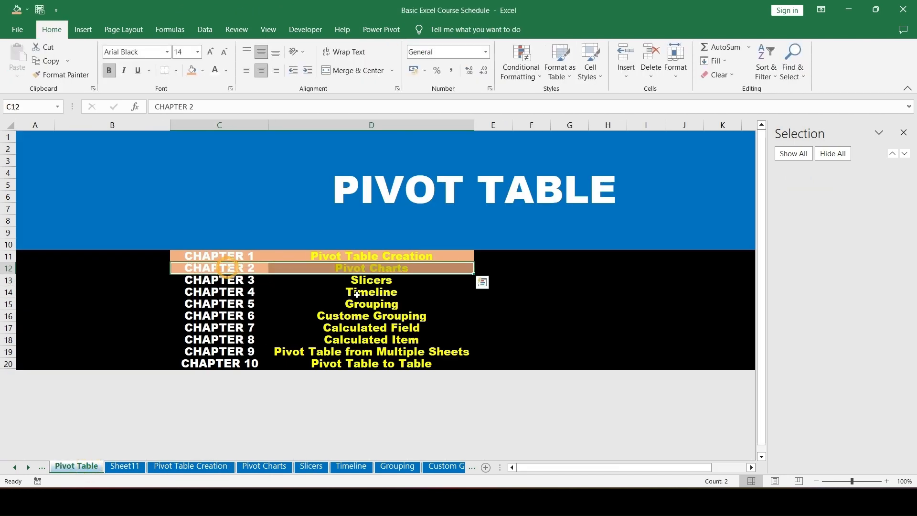
{"action": "key", "text": "ctrl+c"}
{"action": "key", "text": "Down"}
{"action": "key", "text": "shift+Right"}
{"action": "key", "text": "ctrl+alt+v"}
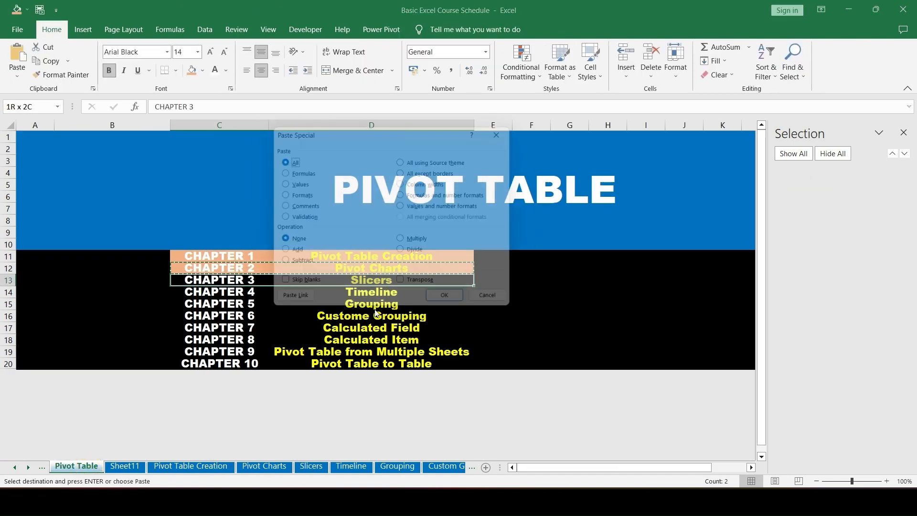
{"action": "key", "text": "t"}
{"action": "key", "text": "Return"}
{"action": "key", "text": "Escape"}
{"action": "key", "text": "Down"}
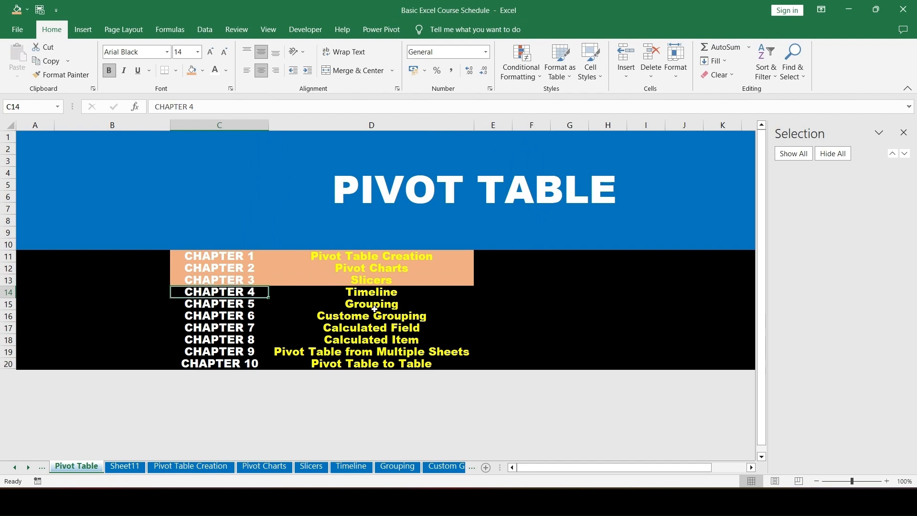
On the Timeline sheet, close the Selection pane and create a pivot table from all the employee data at cell P3
{"action": "left_click", "coordinate": [340, 466]}
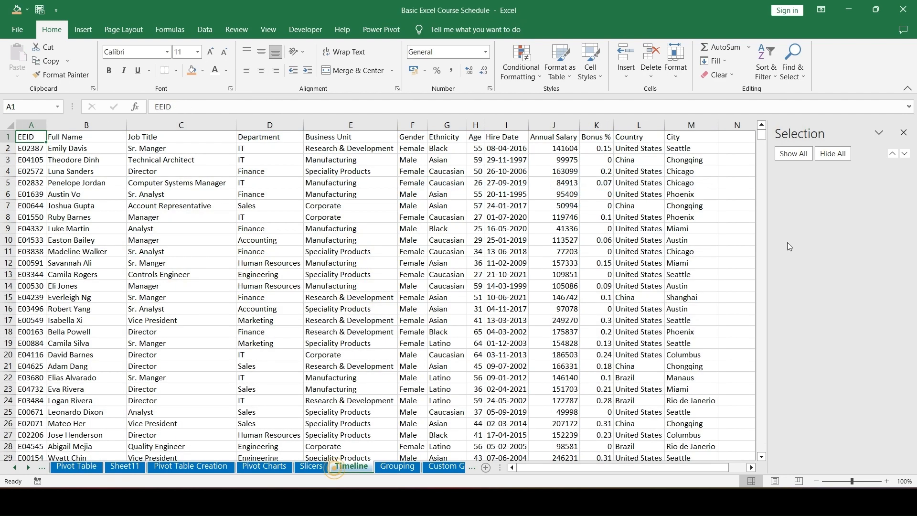
{"action": "left_click", "coordinate": [903, 134]}
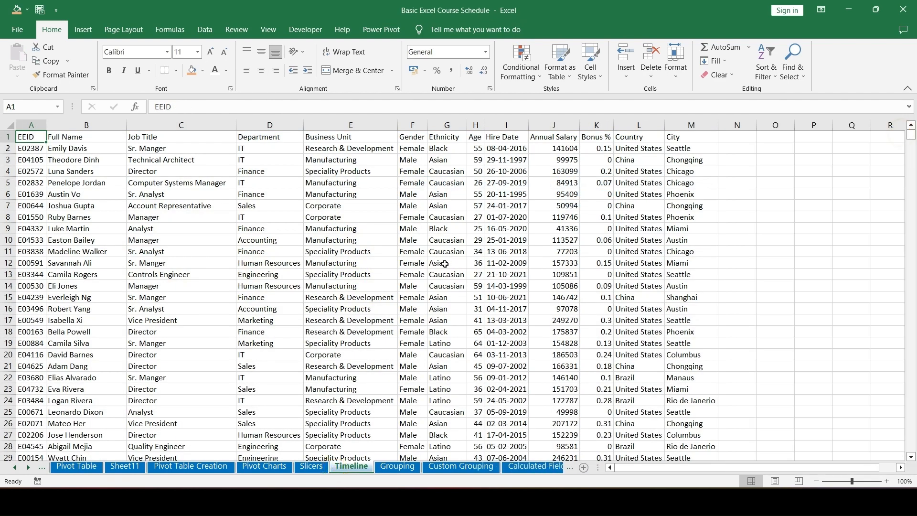
{"action": "key", "text": "ctrl+shift+Right"}
{"action": "key", "text": "ctrl+shift+Down"}
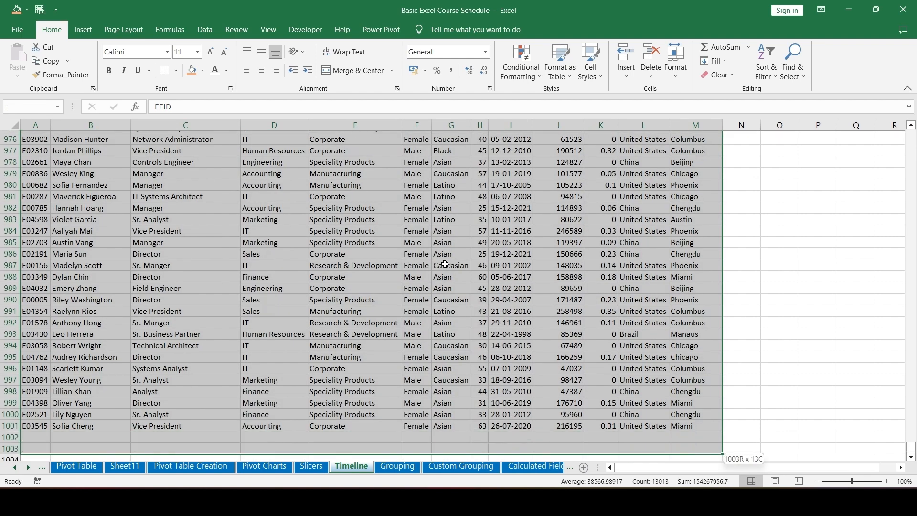
{"action": "key", "text": "alt+d"}
{"action": "key", "text": "p"}
{"action": "key", "text": "Return"}
{"action": "key", "text": "Return"}
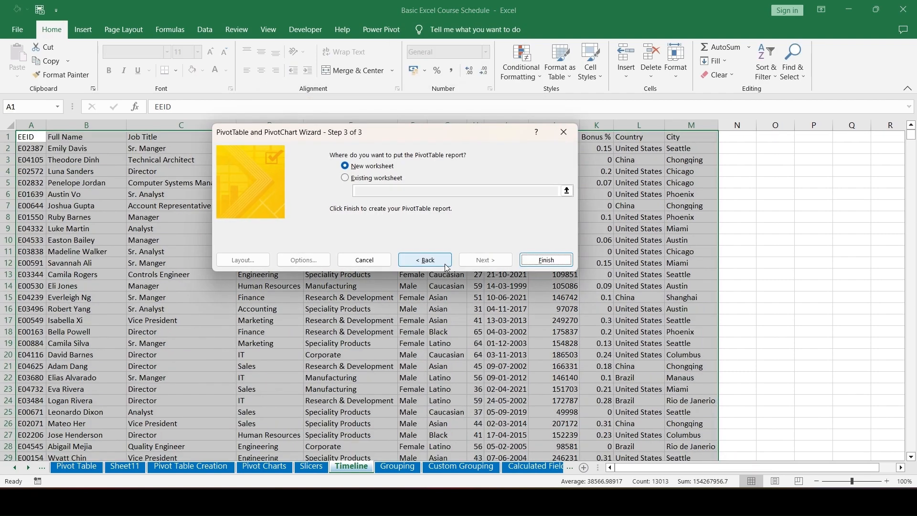
{"action": "left_click", "coordinate": [344, 177]}
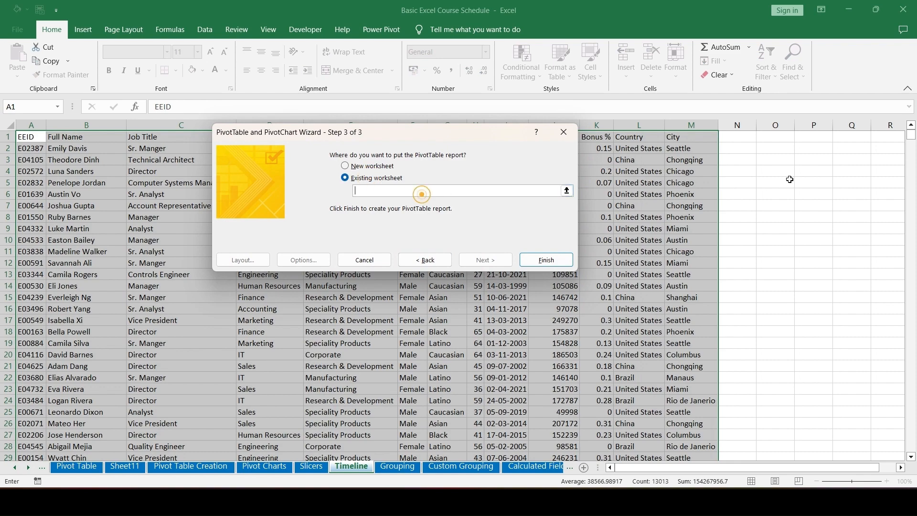
{"action": "left_click", "coordinate": [820, 159]}
{"action": "left_click", "coordinate": [546, 260]}
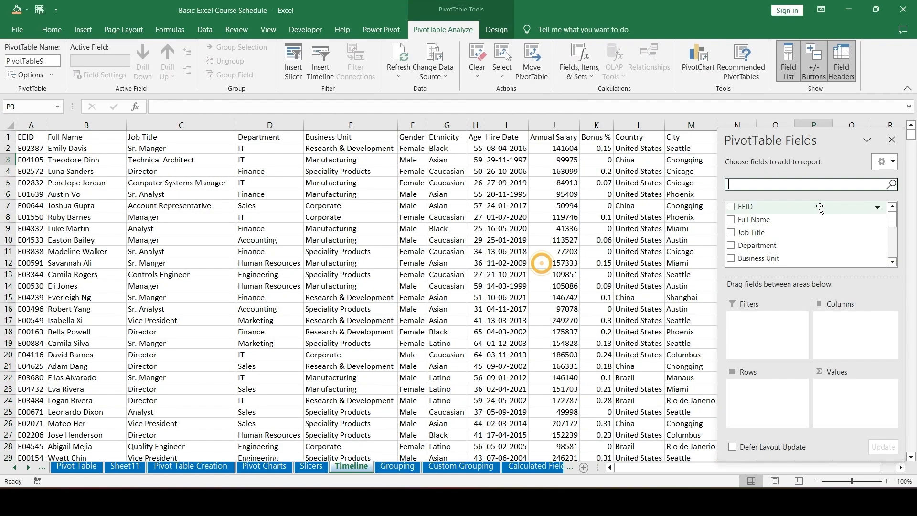
Set Hire Date as the row field of the new pivot table and Annual Salary as its summed value
{"action": "left_click", "coordinate": [524, 321]}
{"action": "key", "text": "Right"}
{"action": "key", "text": "Right"}
{"action": "key", "text": "Right"}
{"action": "key", "text": "Right"}
{"action": "key", "text": "Right"}
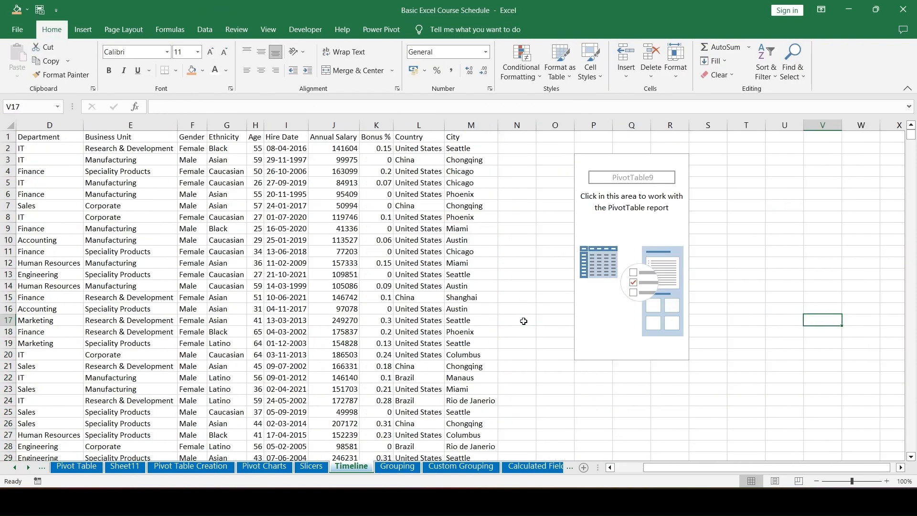
{"action": "key", "text": "Right"}
{"action": "key", "text": "Right"}
{"action": "key", "text": "Right"}
{"action": "key", "text": "Right"}
{"action": "key", "text": "Right"}
{"action": "key", "text": "Right"}
{"action": "key", "text": "Right"}
{"action": "key", "text": "Right"}
{"action": "key", "text": "Right"}
{"action": "key", "text": "Right"}
{"action": "key", "text": "Right"}
{"action": "key", "text": "Right"}
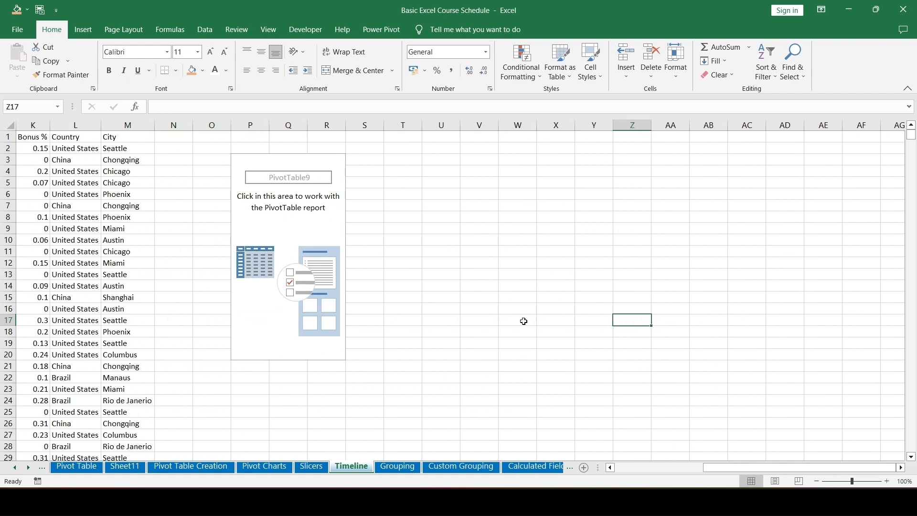
{"action": "key", "text": "Right"}
{"action": "key", "text": "Right"}
{"action": "key", "text": "Right"}
{"action": "key", "text": "Right"}
{"action": "key", "text": "Right"}
{"action": "key", "text": "Right"}
{"action": "key", "text": "Right"}
{"action": "key", "text": "Right"}
{"action": "key", "text": "Left"}
{"action": "key", "text": "Left"}
{"action": "key", "text": "Left"}
{"action": "key", "text": "Left"}
{"action": "key", "text": "Left"}
{"action": "key", "text": "Left"}
{"action": "key", "text": "Left"}
{"action": "key", "text": "Left"}
{"action": "key", "text": "Left"}
{"action": "key", "text": "Left"}
{"action": "key", "text": "Left"}
{"action": "key", "text": "Left"}
{"action": "key", "text": "Left"}
{"action": "key", "text": "Left"}
{"action": "key", "text": "Left"}
{"action": "key", "text": "Left"}
{"action": "key", "text": "Left"}
{"action": "key", "text": "Left"}
{"action": "key", "text": "Left"}
{"action": "key", "text": "Left"}
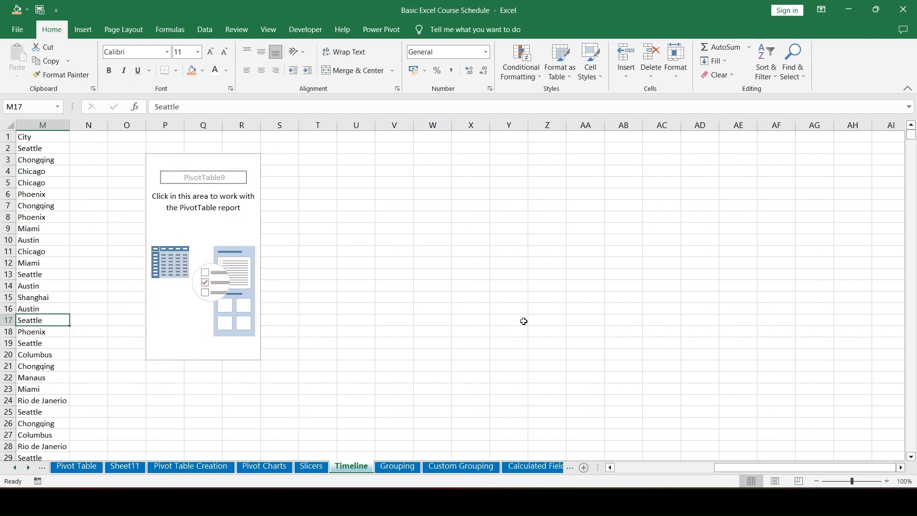
{"action": "left_click", "coordinate": [217, 206]}
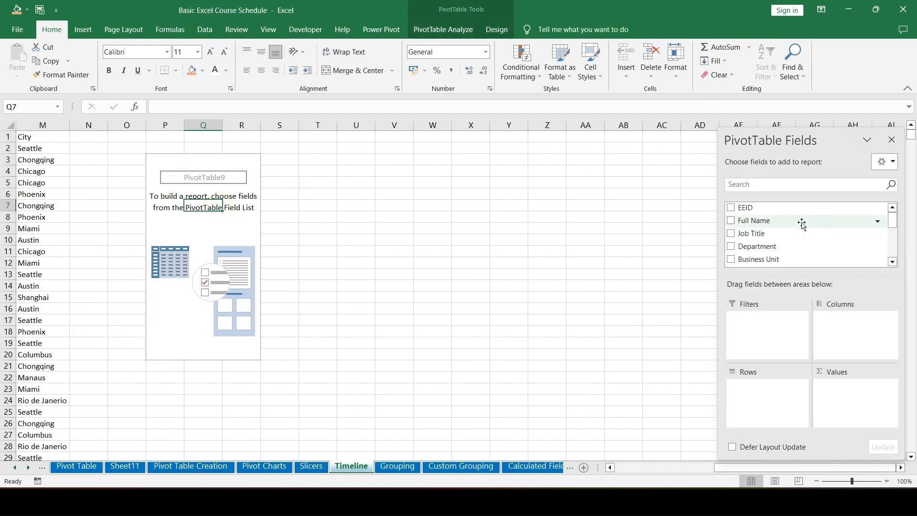
{"action": "scroll", "coordinate": [811, 239], "scroll_direction": "down", "scroll_amount": 3}
{"action": "scroll", "coordinate": [808, 242], "scroll_direction": "up", "scroll_amount": 2}
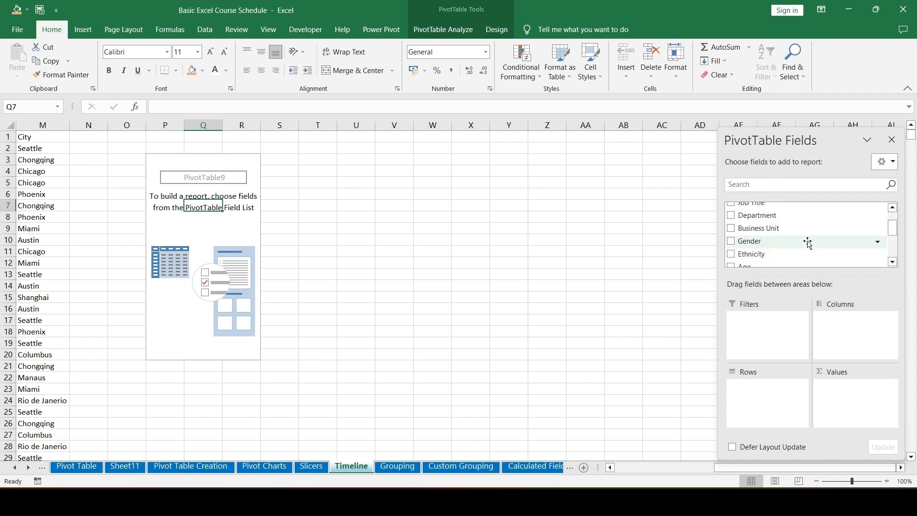
{"action": "scroll", "coordinate": [805, 248], "scroll_direction": "up", "scroll_amount": 1}
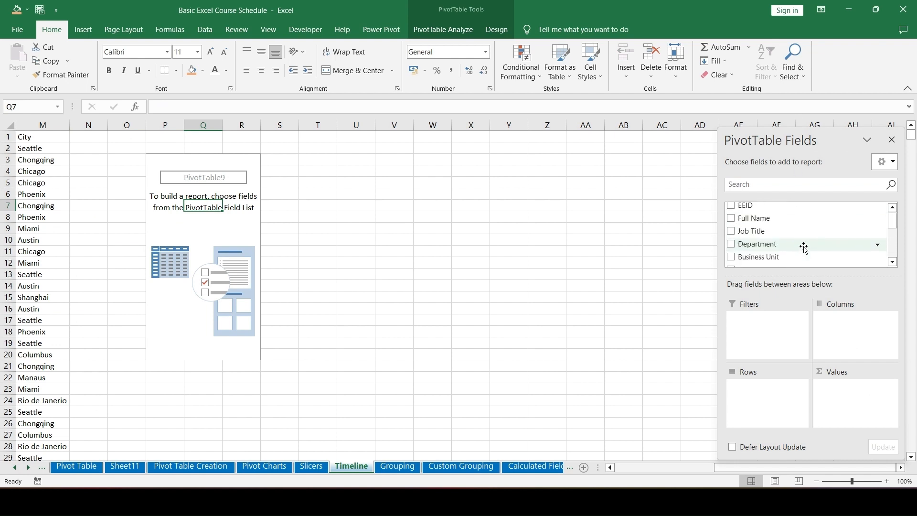
{"action": "scroll", "coordinate": [805, 247], "scroll_direction": "down", "scroll_amount": 2}
{"action": "left_click_drag", "start_coordinate": [787, 251], "coordinate": [763, 395]}
{"action": "scroll", "coordinate": [782, 249], "scroll_direction": "down", "scroll_amount": 2}
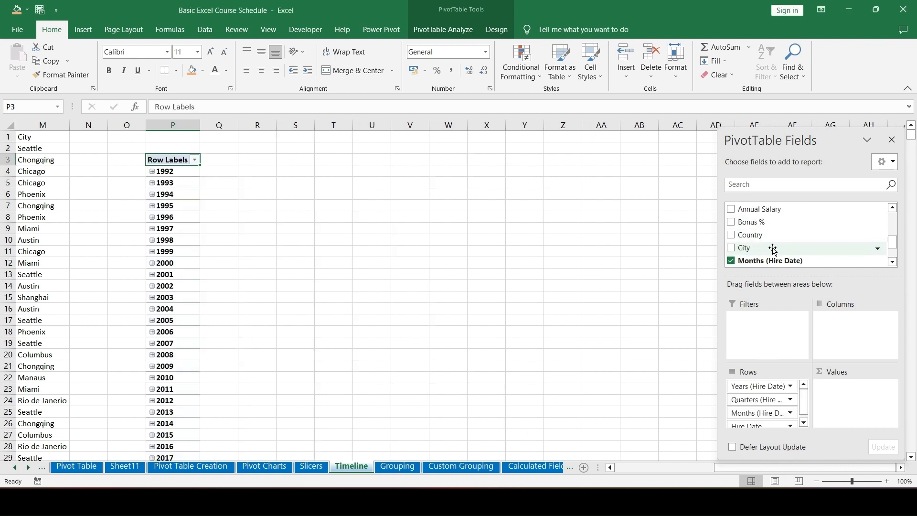
{"action": "left_click_drag", "start_coordinate": [756, 210], "coordinate": [855, 401]}
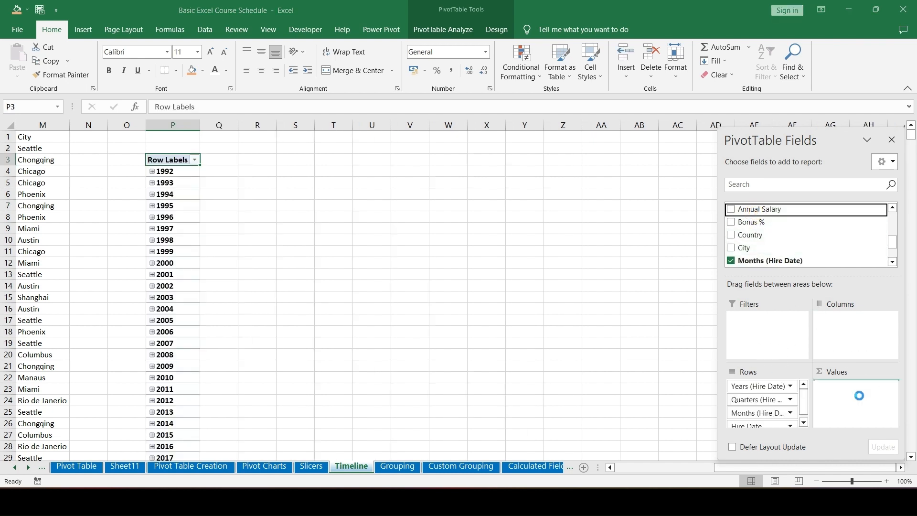
Add Department as the pivot table's report filter and Gender as its column field
{"action": "scroll", "coordinate": [802, 232], "scroll_direction": "up", "scroll_amount": 3}
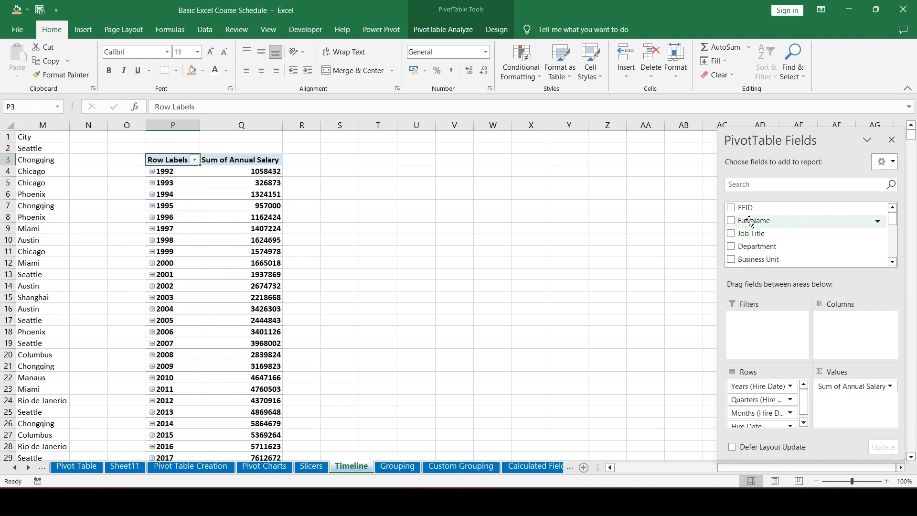
{"action": "left_click_drag", "start_coordinate": [751, 221], "coordinate": [753, 238]}
{"action": "left_click_drag", "start_coordinate": [754, 238], "coordinate": [766, 324]}
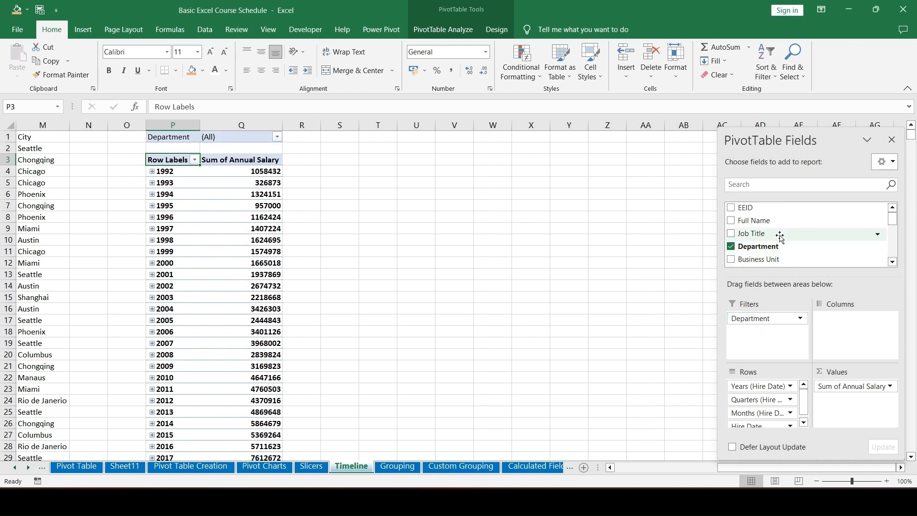
{"action": "scroll", "coordinate": [769, 244], "scroll_direction": "down", "scroll_amount": 3}
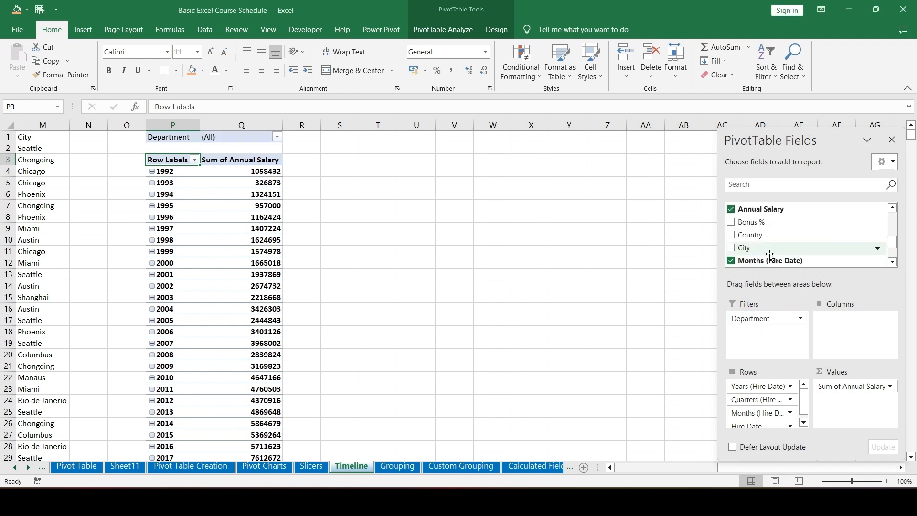
{"action": "scroll", "coordinate": [771, 255], "scroll_direction": "up", "scroll_amount": 3}
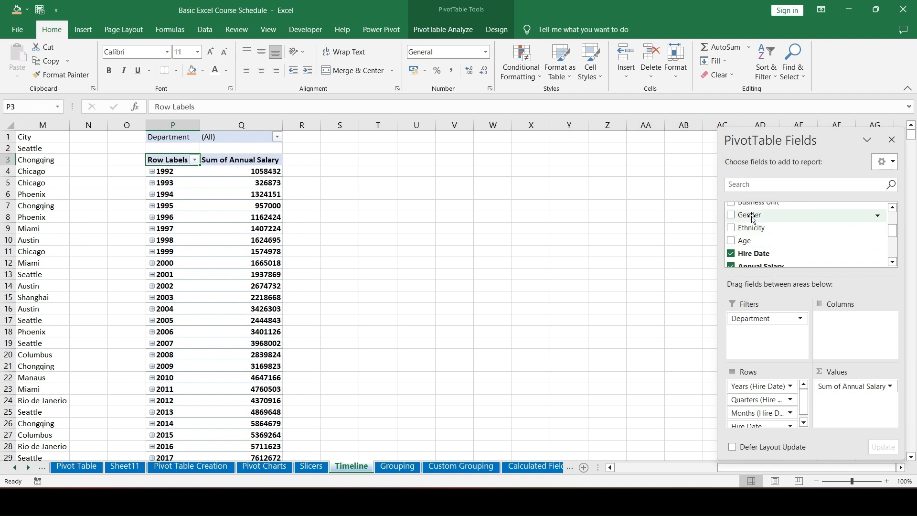
{"action": "left_click_drag", "start_coordinate": [754, 218], "coordinate": [833, 324]}
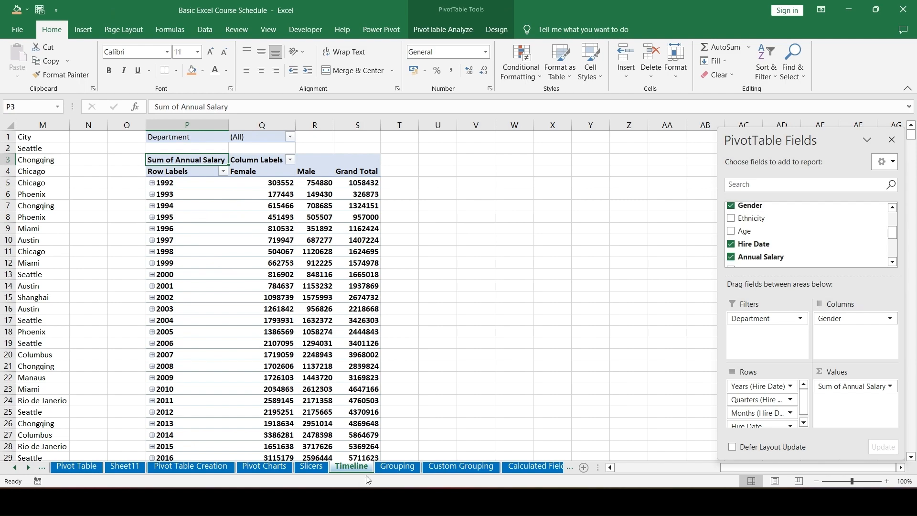
Examine the source employee columns and the hire-date pivot table beside them on the Timeline sheet
{"action": "key", "text": "Left"}
{"action": "key", "text": "Left"}
{"action": "key", "text": "Left"}
{"action": "key", "text": "Left"}
{"action": "key", "text": "Left"}
{"action": "key", "text": "Left"}
{"action": "key", "text": "Left"}
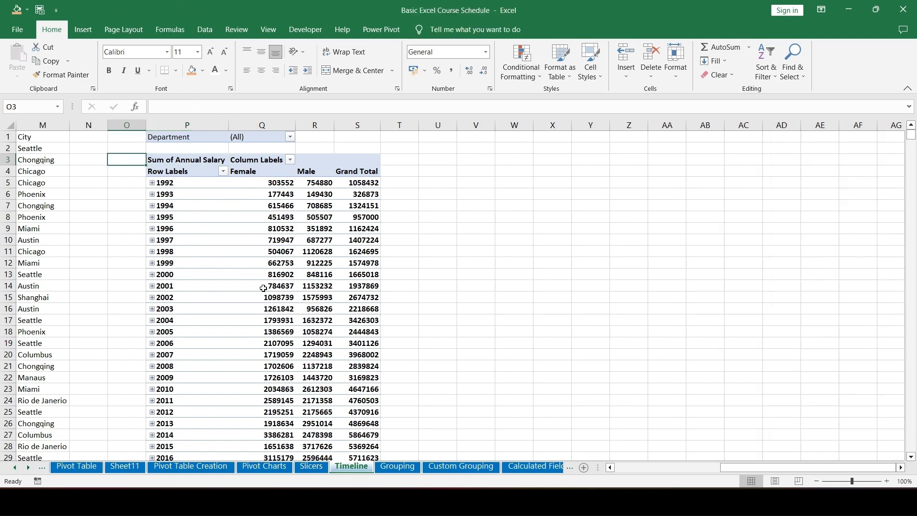
{"action": "key", "text": "Home"}
{"action": "key", "text": "Right"}
{"action": "key", "text": "Right"}
{"action": "key", "text": "Right"}
{"action": "key", "text": "Right"}
{"action": "key", "text": "Right"}
{"action": "key", "text": "Right"}
{"action": "key", "text": "Right"}
{"action": "key", "text": "Right"}
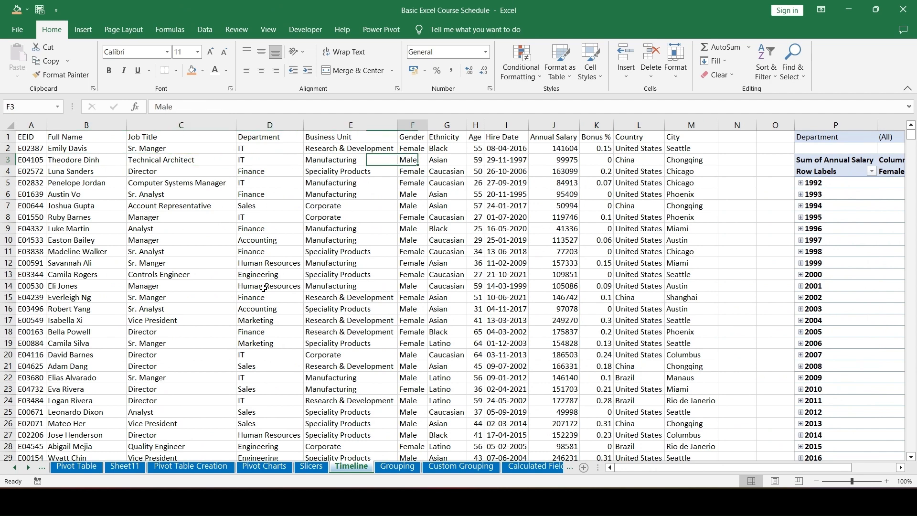
{"action": "key", "text": "Up"}
{"action": "key", "text": "Right"}
{"action": "key", "text": "Right"}
{"action": "key", "text": "Right"}
{"action": "key", "text": "Right"}
{"action": "key", "text": "Right"}
{"action": "key", "text": "Right"}
{"action": "key", "text": "Right"}
{"action": "key", "text": "Right"}
{"action": "key", "text": "Right"}
{"action": "key", "text": "Right"}
{"action": "key", "text": "Down"}
{"action": "key", "text": "Down"}
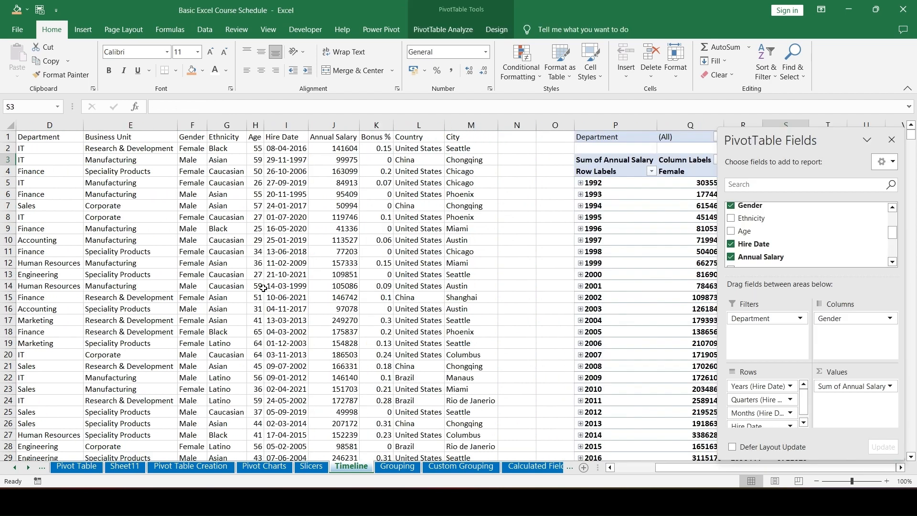
{"action": "key", "text": "Right"}
{"action": "key", "text": "Right"}
{"action": "key", "text": "Right"}
{"action": "key", "text": "Right"}
{"action": "key", "text": "Right"}
{"action": "key", "text": "Right"}
{"action": "key", "text": "Right"}
{"action": "key", "text": "Right"}
{"action": "key", "text": "Right"}
{"action": "key", "text": "Right"}
{"action": "key", "text": "Right"}
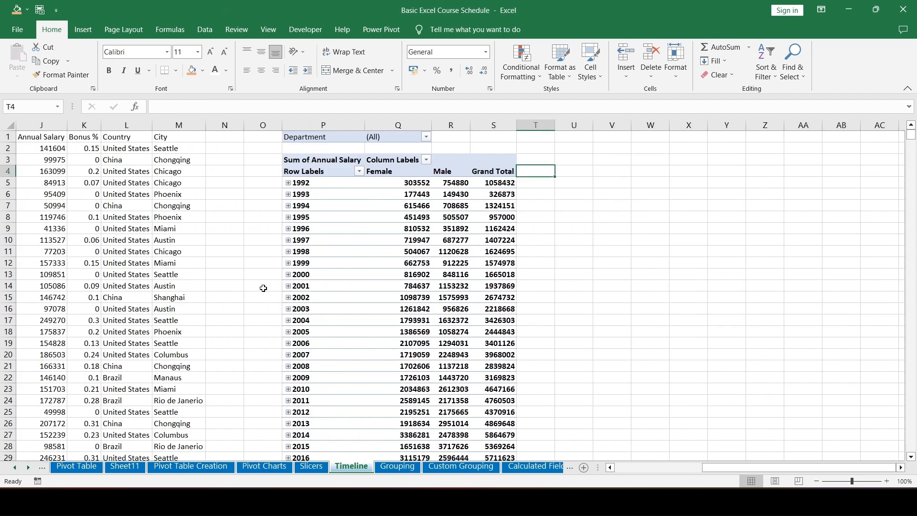
{"action": "key", "text": "ctrl+Left"}
{"action": "key", "text": "ctrl+Left"}
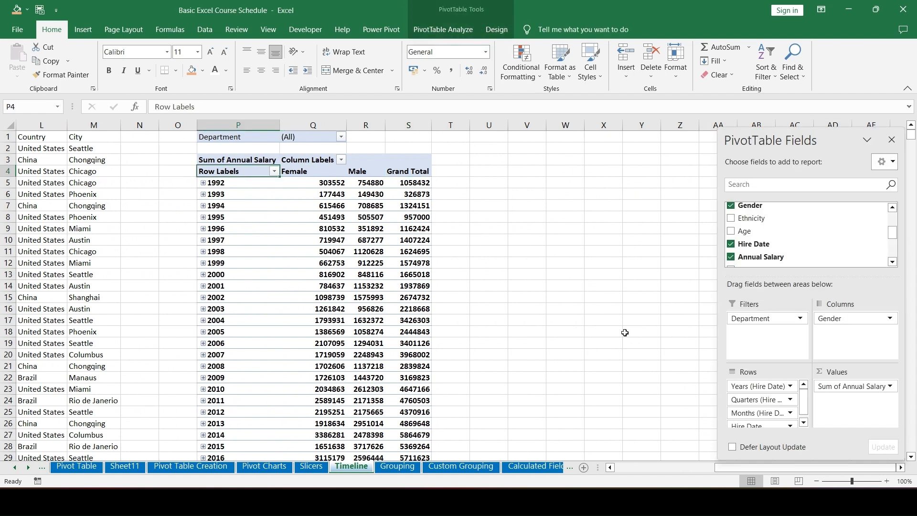
Insert a timeline for the Hire Date field of the pivot table on the Timeline sheet
{"action": "mouse_move", "coordinate": [315, 239]}
{"action": "left_click", "coordinate": [438, 30]}
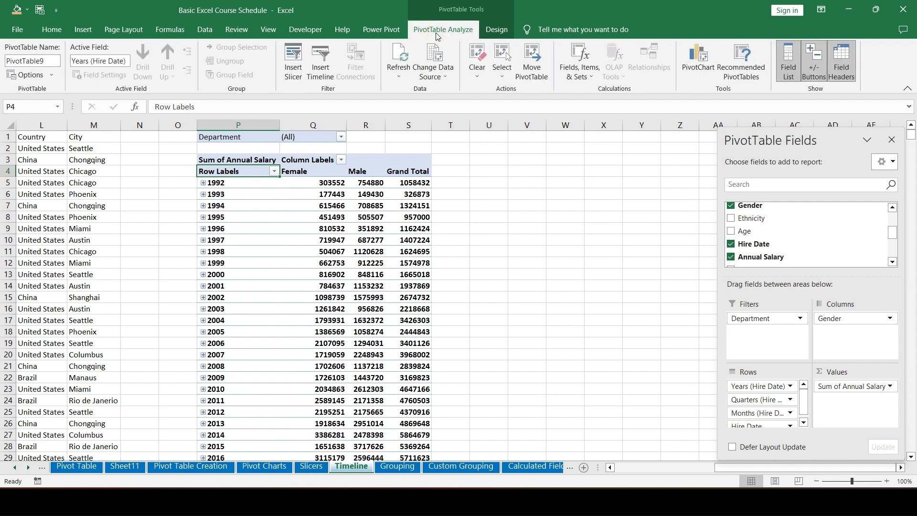
{"action": "left_click", "coordinate": [315, 80]}
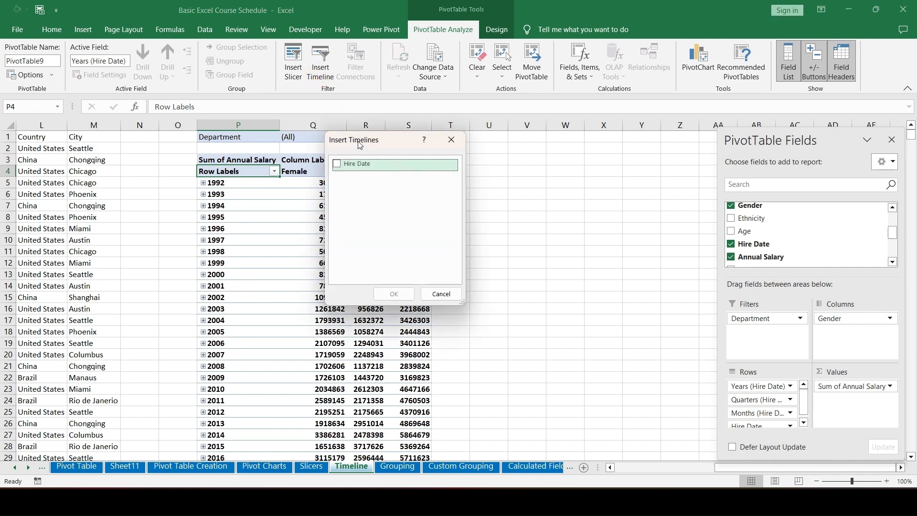
{"action": "left_click_drag", "start_coordinate": [358, 141], "coordinate": [496, 153]}
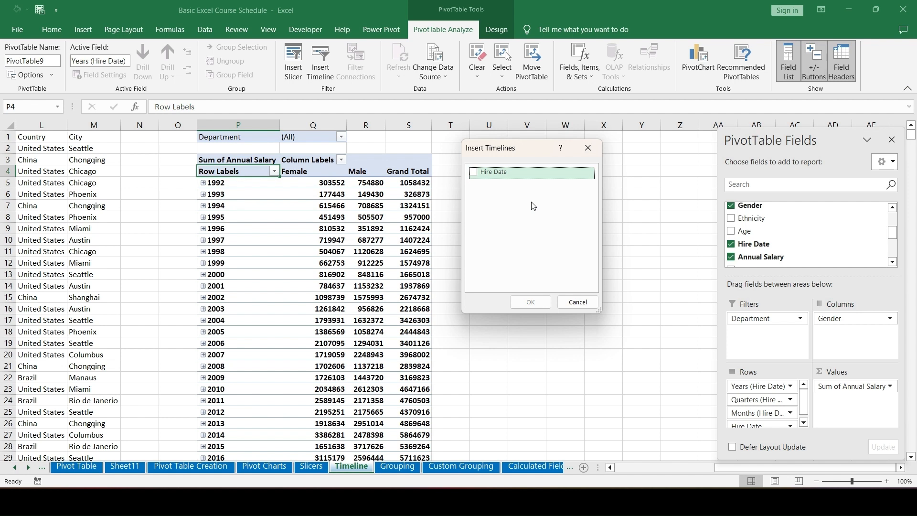
{"action": "left_click", "coordinate": [474, 174]}
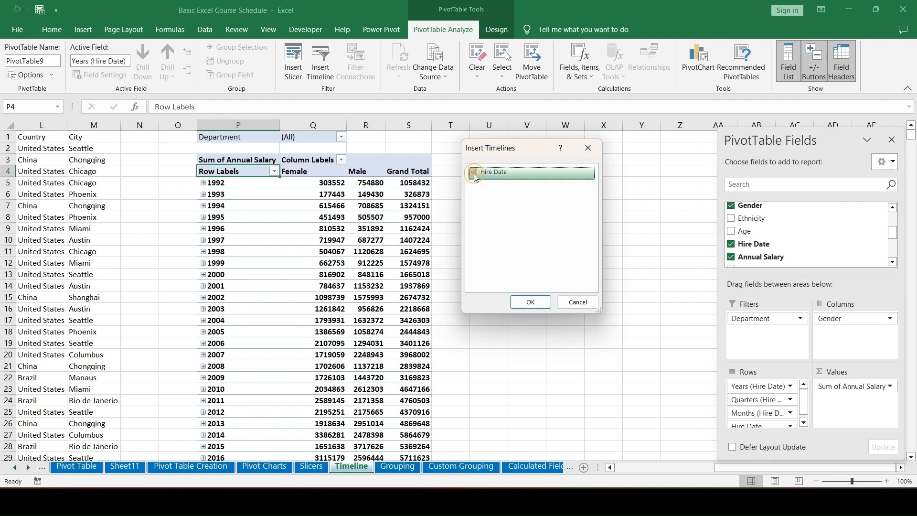
{"action": "left_click", "coordinate": [530, 301]}
Move the Hire Date timeline beside the pivot table and enlarge it to about 8.13 cm high and 16.47 cm wide
{"action": "left_click_drag", "start_coordinate": [497, 271], "coordinate": [619, 152]}
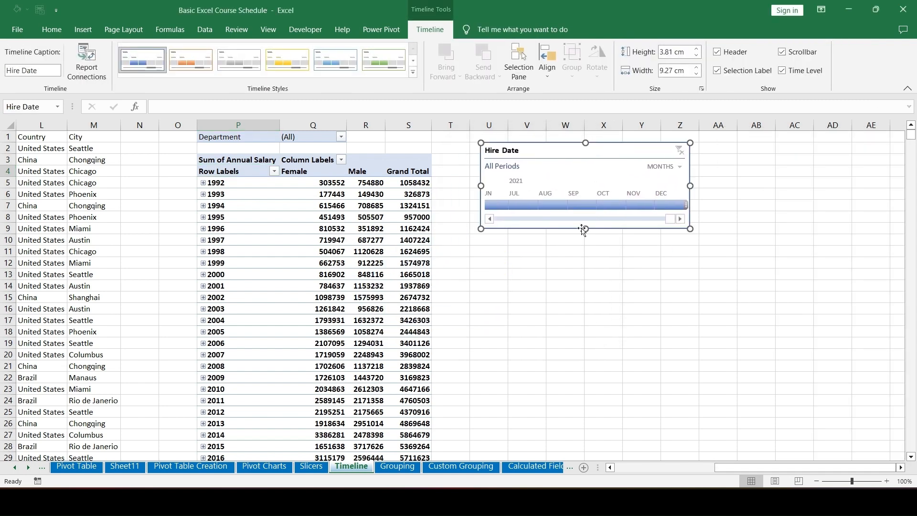
{"action": "left_click_drag", "start_coordinate": [586, 229], "coordinate": [585, 326]}
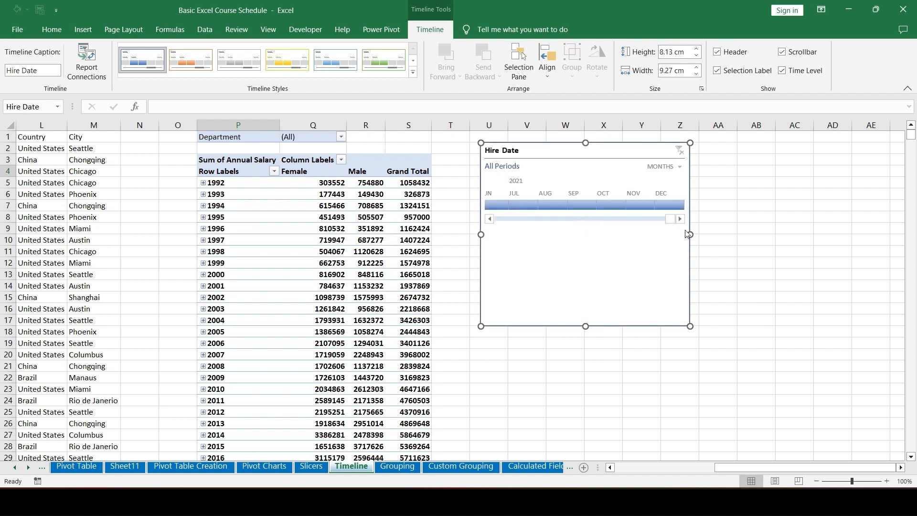
{"action": "left_click_drag", "start_coordinate": [689, 233], "coordinate": [852, 233]}
{"action": "left_click", "coordinate": [599, 219]}
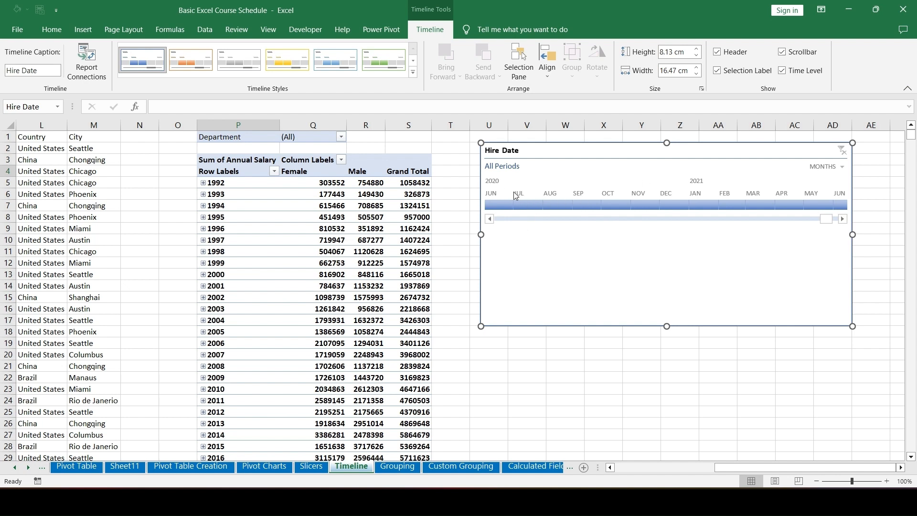
Filter the pivot table by single months on the timeline, including July 2020 and March 2021, ending with June 2020
{"action": "left_click", "coordinate": [525, 207]}
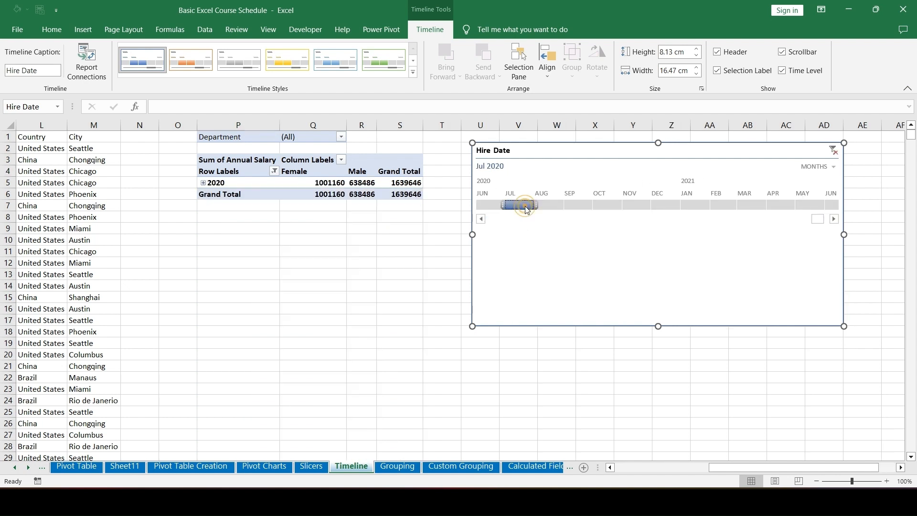
{"action": "left_click", "coordinate": [580, 204]}
{"action": "left_click", "coordinate": [686, 204]}
{"action": "left_click", "coordinate": [744, 204]}
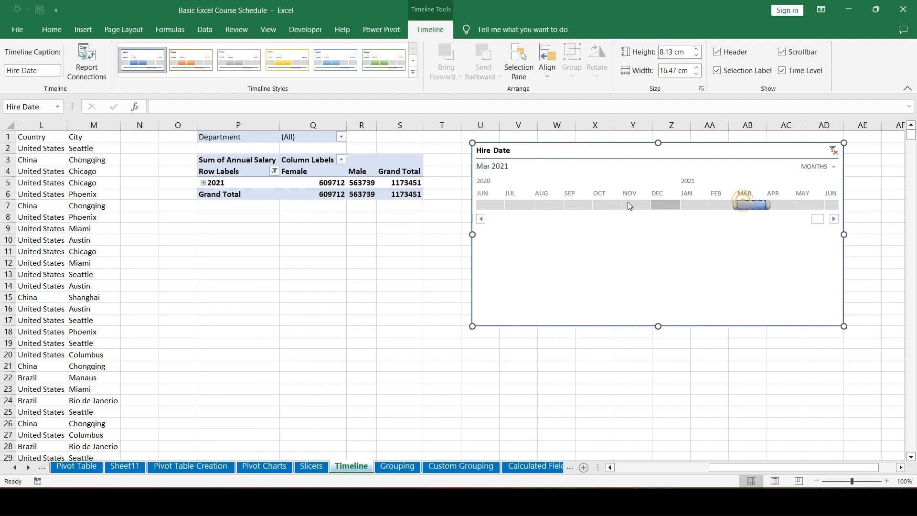
{"action": "left_click", "coordinate": [626, 205]}
{"action": "left_click", "coordinate": [497, 204]}
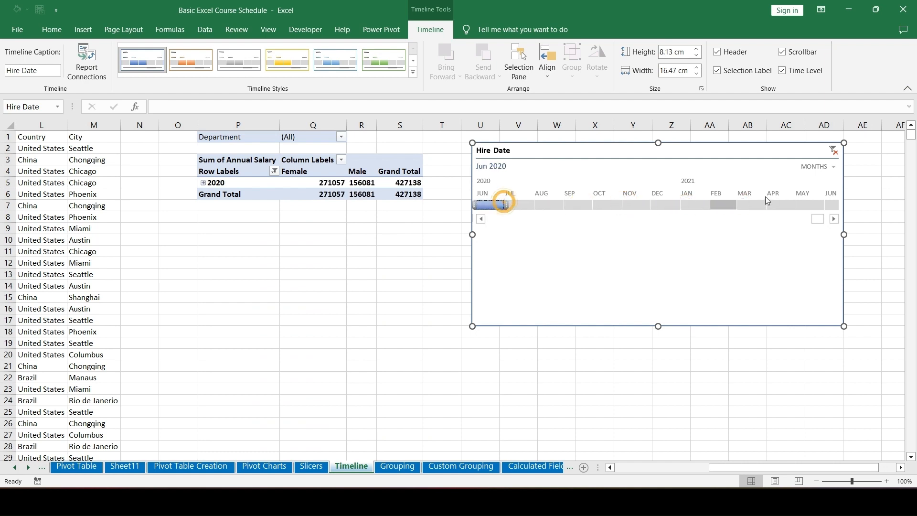
Switch the timeline to years and filter by several single years, including 2013, ending with 2015
{"action": "left_click", "coordinate": [822, 170]}
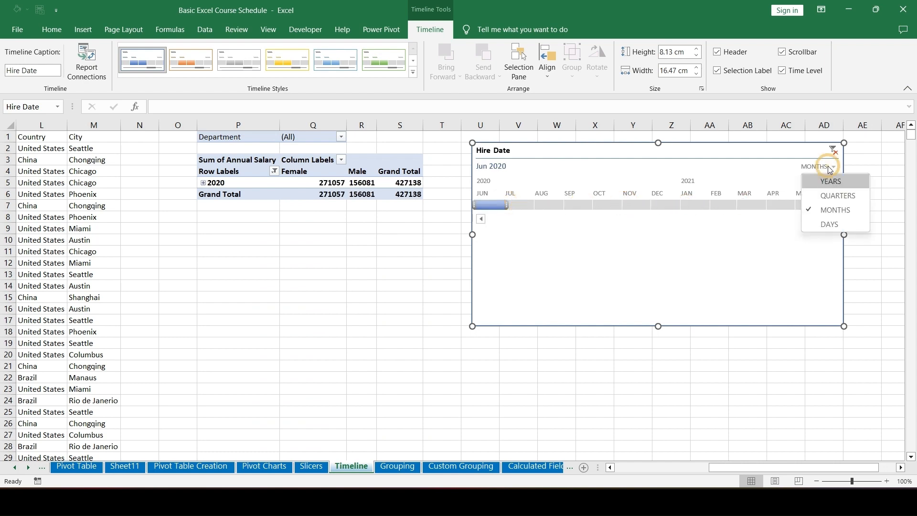
{"action": "left_click", "coordinate": [830, 182]}
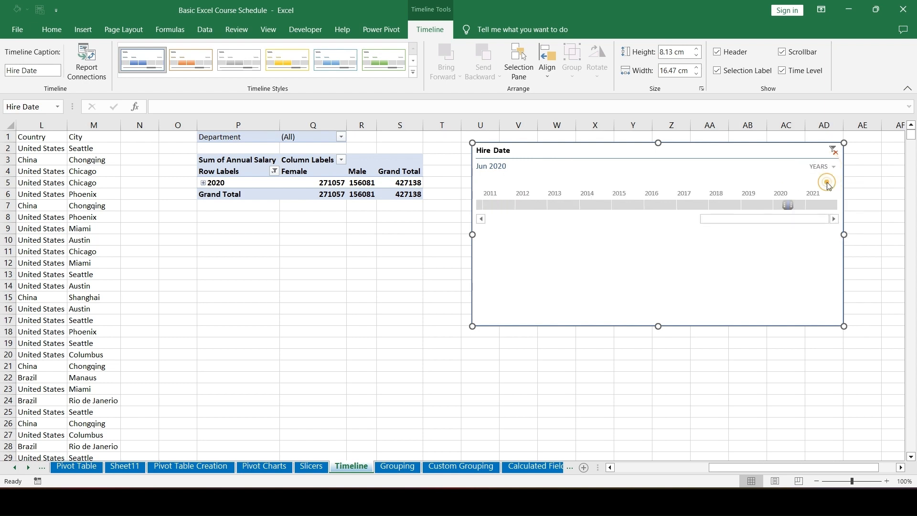
{"action": "left_click", "coordinate": [628, 204]}
{"action": "left_click", "coordinate": [567, 204]}
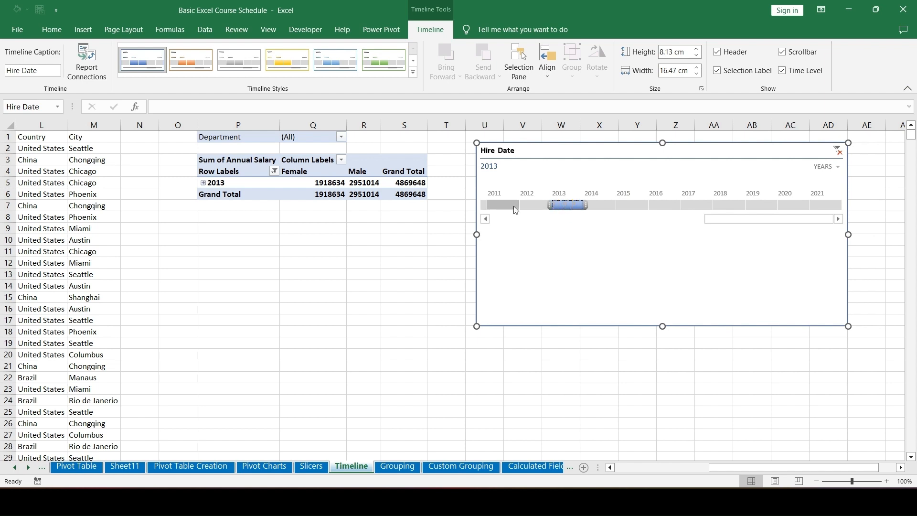
{"action": "left_click", "coordinate": [501, 204]}
{"action": "left_click", "coordinate": [601, 204]}
{"action": "left_click", "coordinate": [633, 204]}
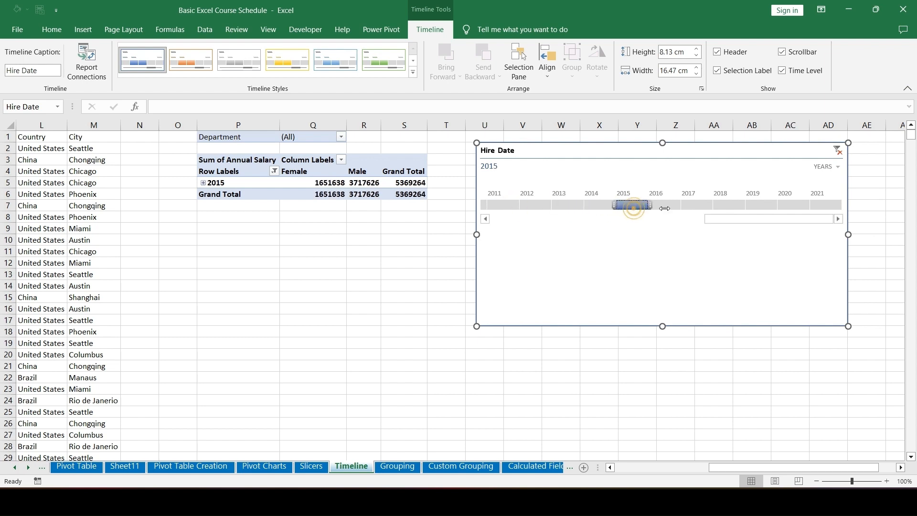
Switch the timeline to quarters and filter by each quarter of 2014 in turn, from Q1 to Q4
{"action": "left_click", "coordinate": [835, 166]}
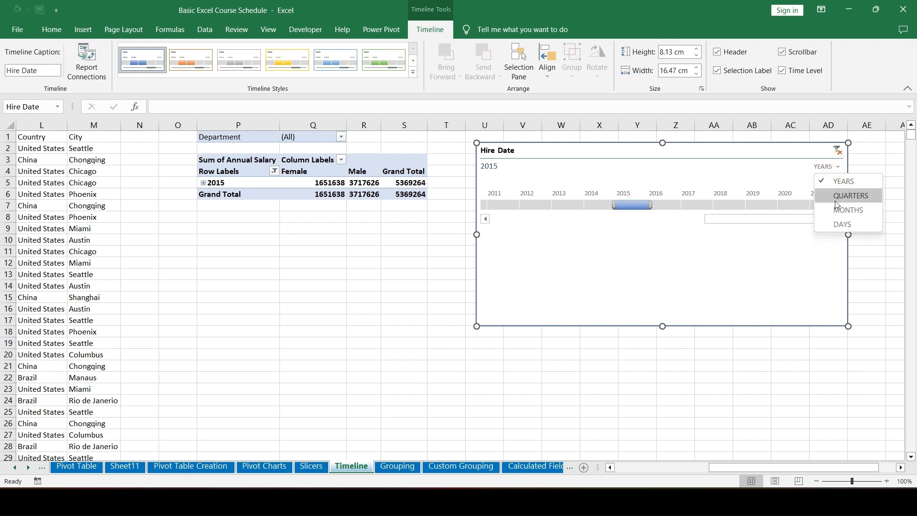
{"action": "left_click", "coordinate": [841, 196]}
{"action": "left_click", "coordinate": [593, 205]}
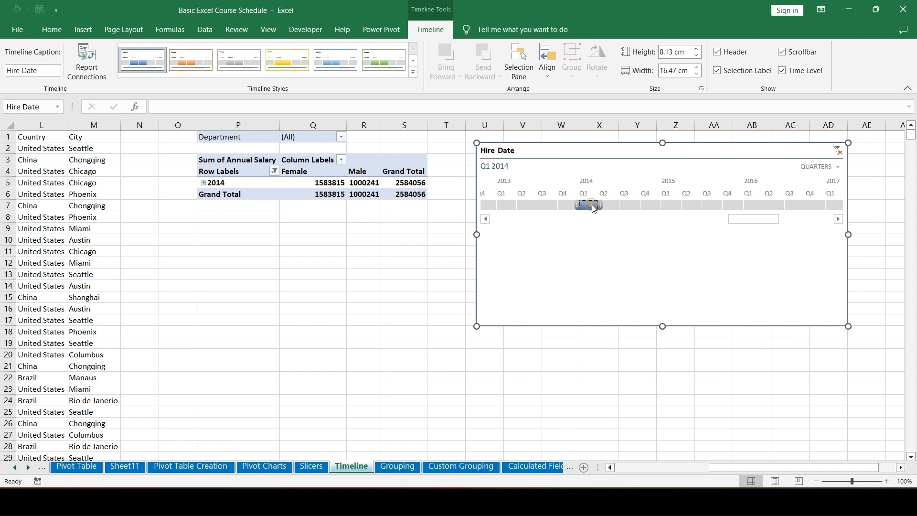
{"action": "left_click", "coordinate": [616, 205]}
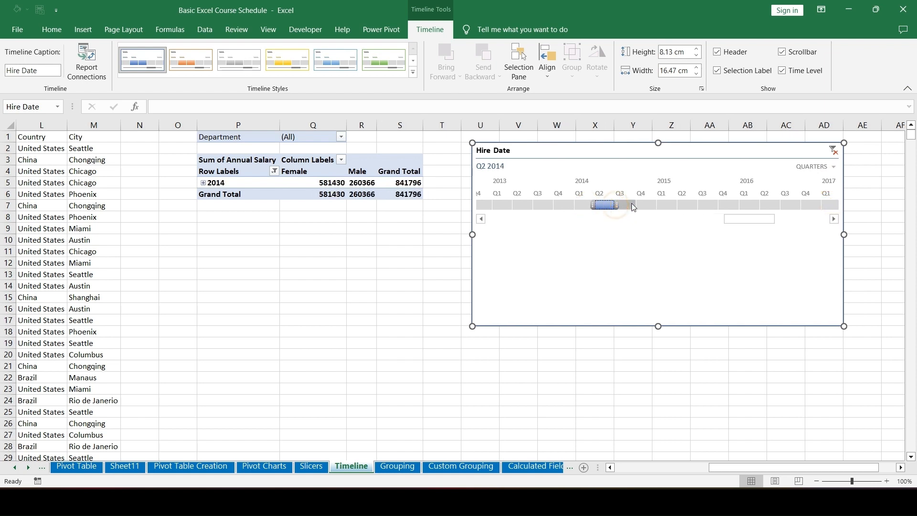
{"action": "left_click", "coordinate": [632, 205]}
{"action": "left_click", "coordinate": [645, 204]}
Switch the timeline to days, filter by single days in late September 2014, and clear the timeline filter
{"action": "left_click", "coordinate": [816, 166]}
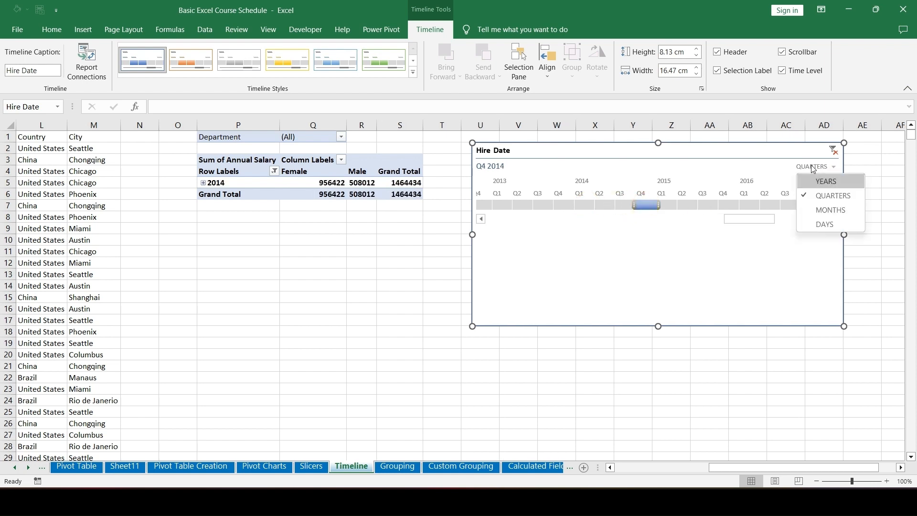
{"action": "left_click", "coordinate": [819, 223]}
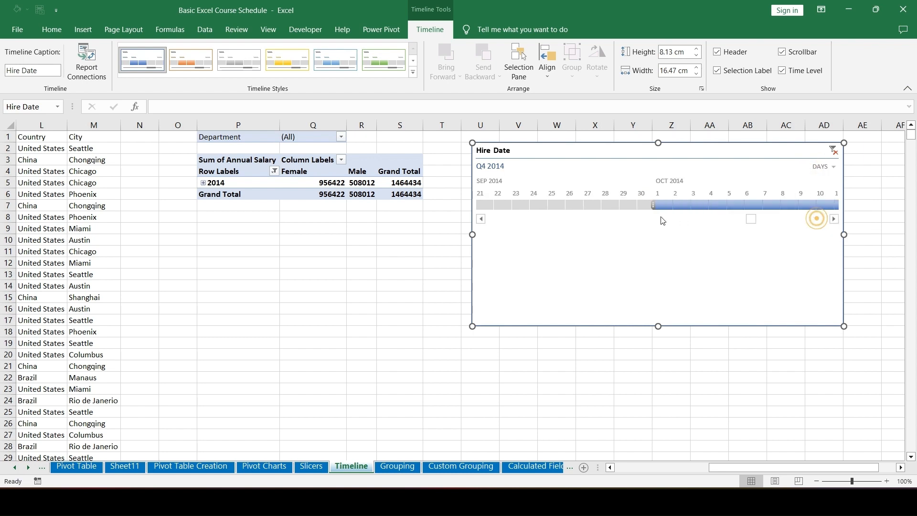
{"action": "left_click", "coordinate": [605, 205]}
{"action": "left_click", "coordinate": [572, 205]}
{"action": "left_click", "coordinate": [538, 205]}
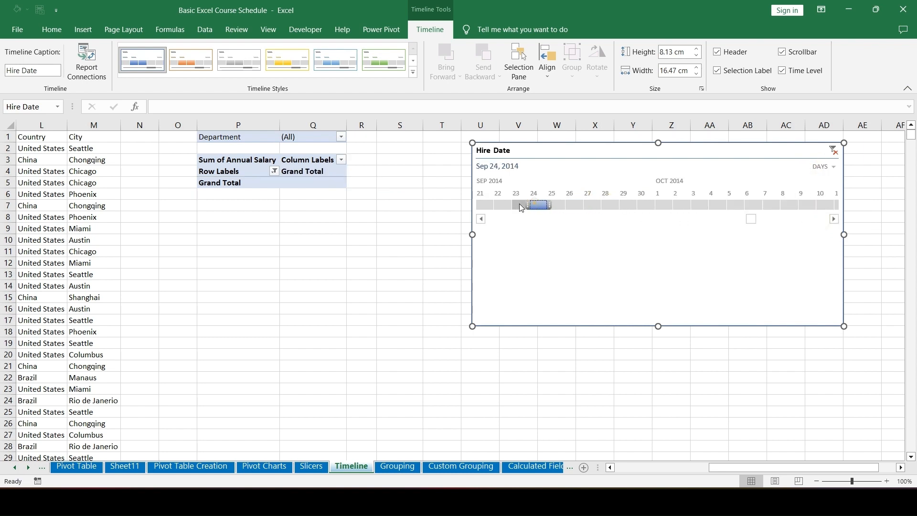
{"action": "left_click", "coordinate": [520, 205]}
{"action": "left_click", "coordinate": [833, 152]}
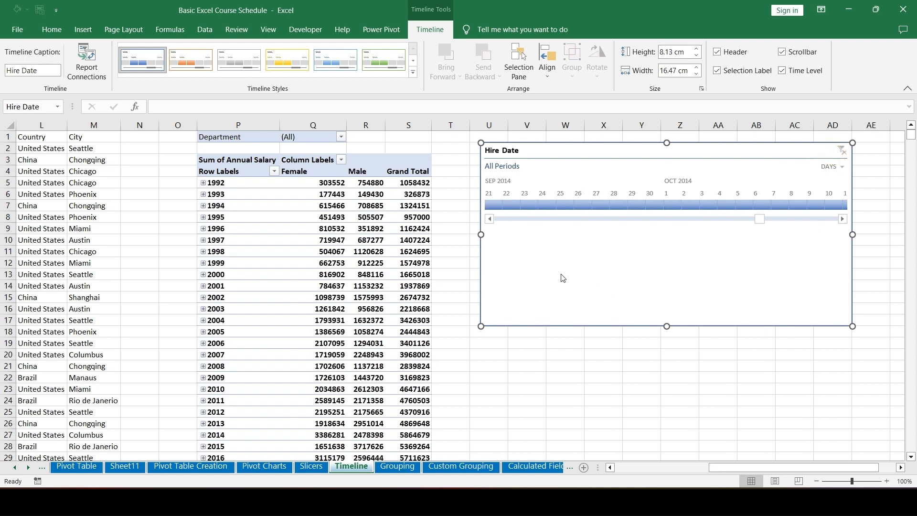
Reduce the timeline's height to about 4.06 cm and move it closer to the pivot table
{"action": "left_click_drag", "start_coordinate": [667, 326], "coordinate": [678, 235]}
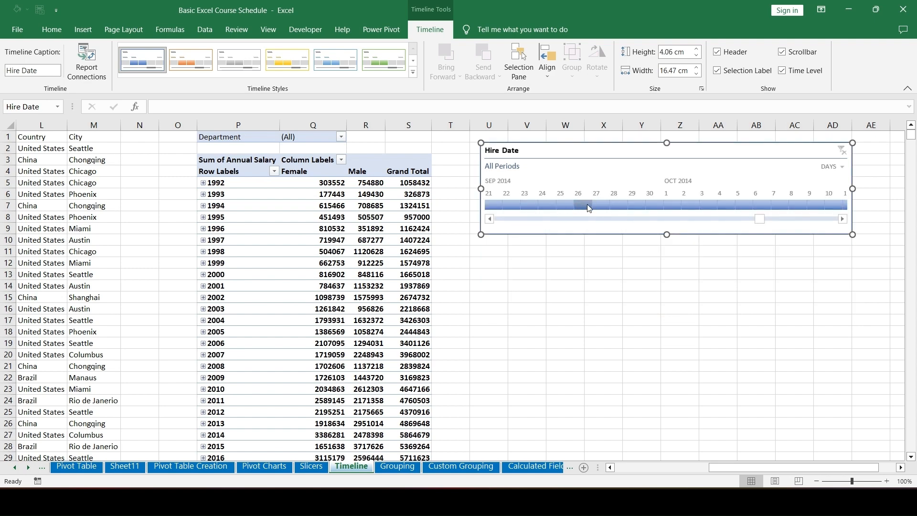
{"action": "left_click", "coordinate": [250, 176]}
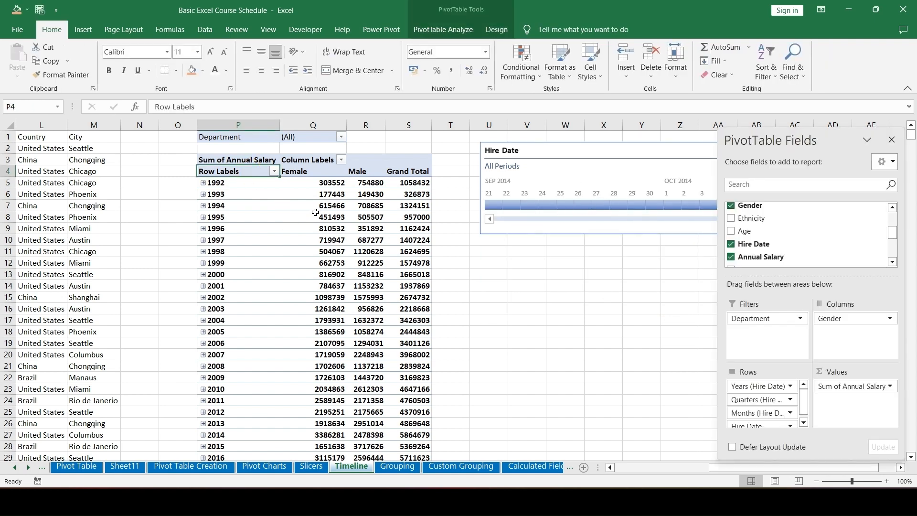
{"action": "mouse_move", "coordinate": [303, 267]}
{"action": "left_click_drag", "start_coordinate": [541, 150], "coordinate": [513, 152]}
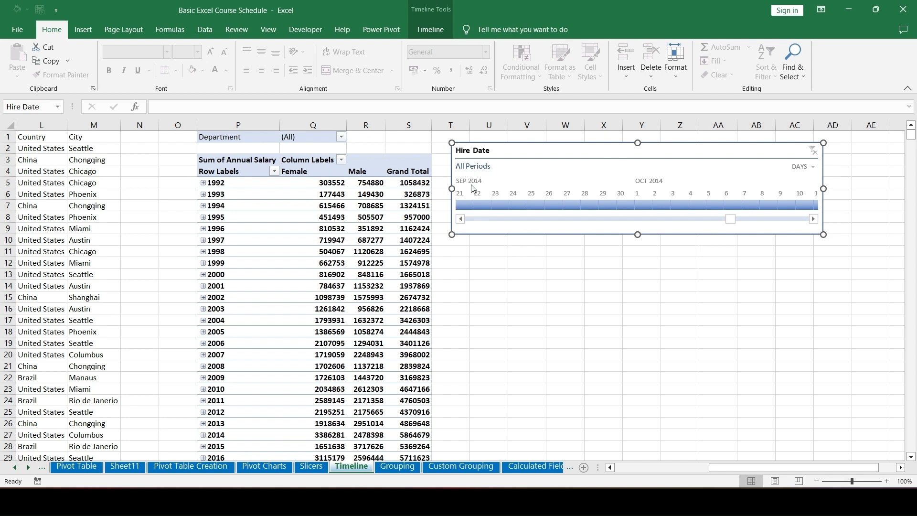
Delete the entire Hire Date column from the source employee data
{"action": "left_click", "coordinate": [113, 191]}
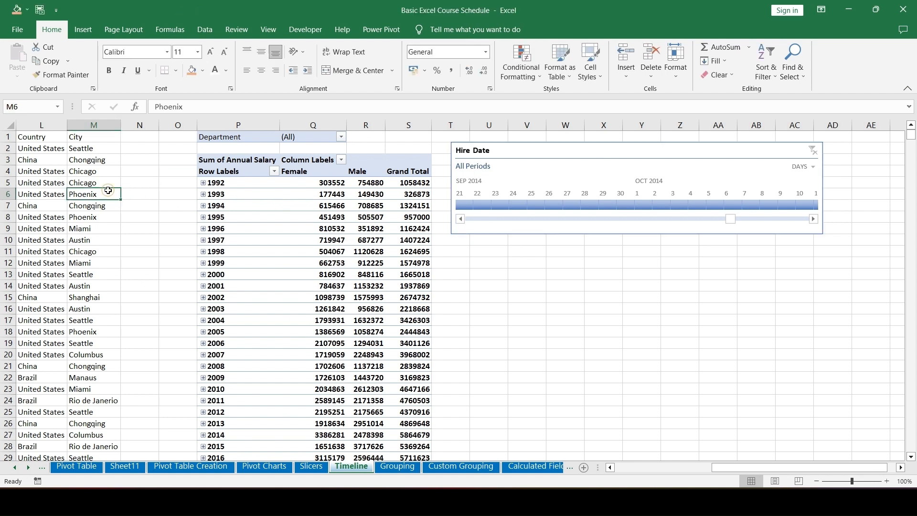
{"action": "left_click", "coordinate": [107, 187]}
{"action": "key", "text": "Up"}
{"action": "key", "text": "Up"}
{"action": "key", "text": "Up"}
{"action": "key", "text": "Up"}
{"action": "key", "text": "Left"}
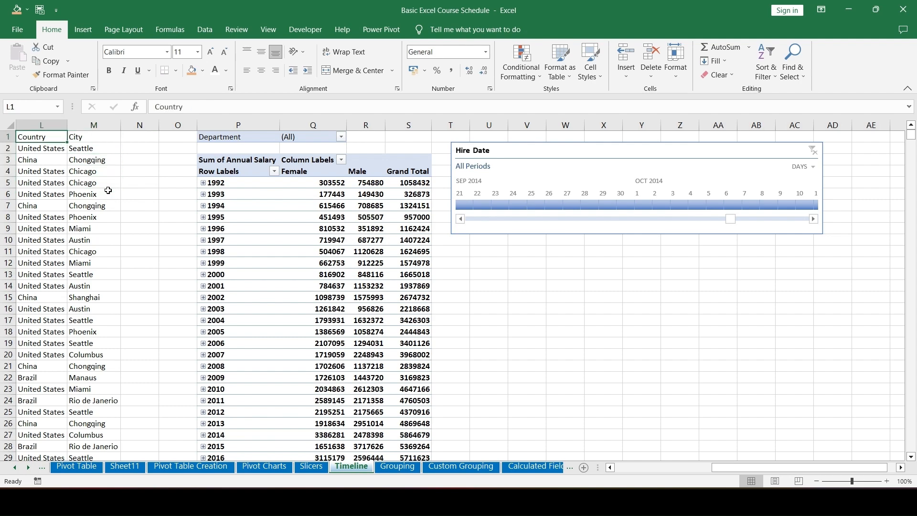
{"action": "key", "text": "Left"}
{"action": "key", "text": "Left"}
{"action": "key", "text": "Left"}
{"action": "key", "text": "ctrl+space"}
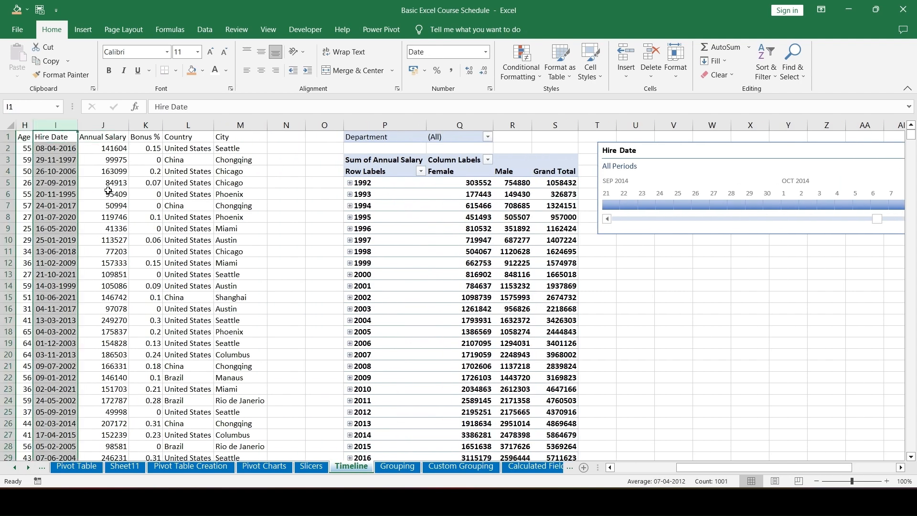
{"action": "key", "text": "ctrl+minus"}
Refresh the pivot table from the source data that lacks the Hire Date column
{"action": "key", "text": "Right"}
{"action": "key", "text": "Right"}
{"action": "key", "text": "Right"}
{"action": "key", "text": "Right"}
{"action": "key", "text": "Right"}
{"action": "key", "text": "Right"}
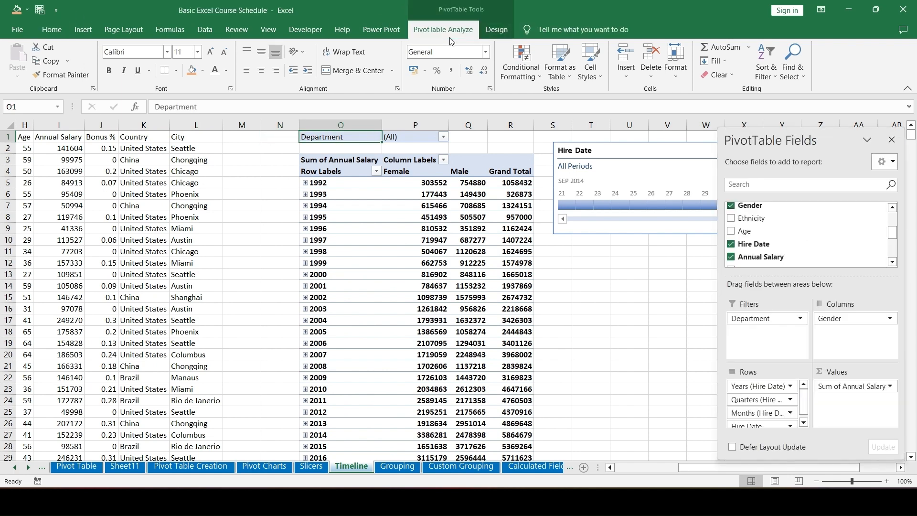
{"action": "left_click", "coordinate": [443, 29]}
{"action": "left_click", "coordinate": [400, 72]}
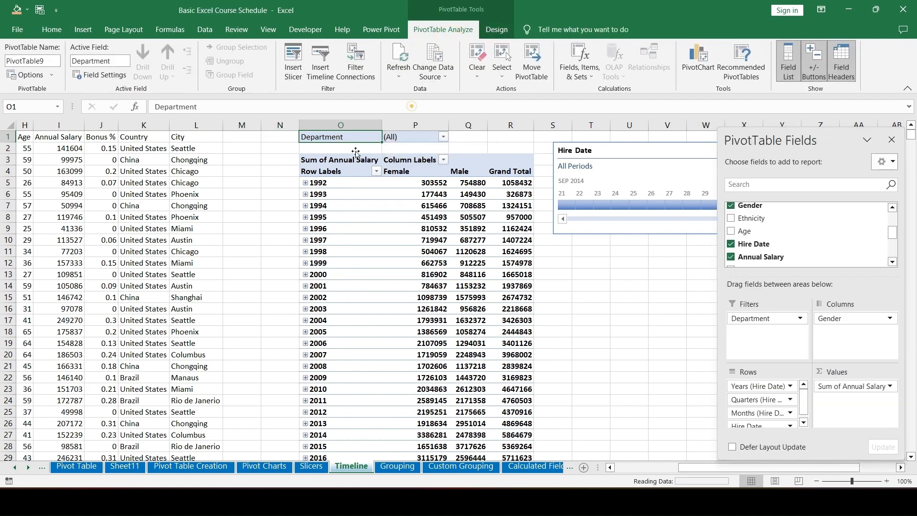
{"action": "left_click", "coordinate": [502, 186]}
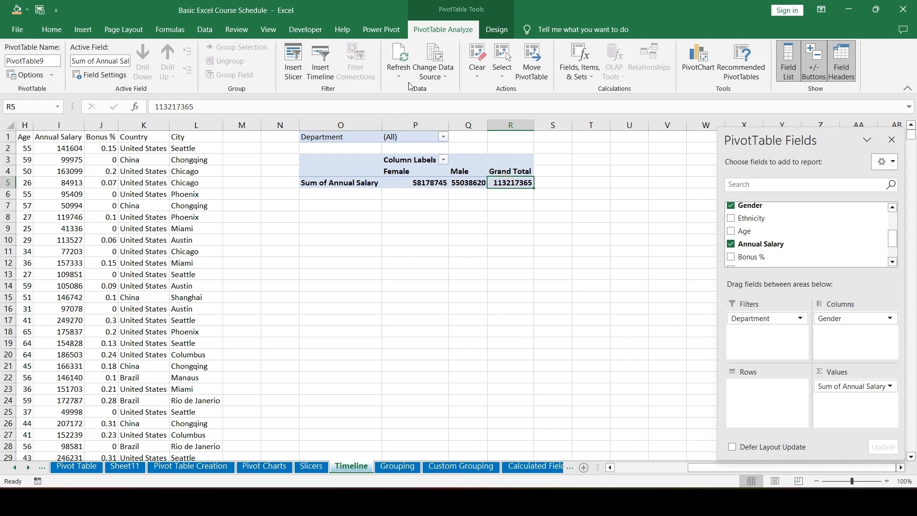
Try to insert a timeline for the pivot table without any date field in its source
{"action": "left_click", "coordinate": [321, 67]}
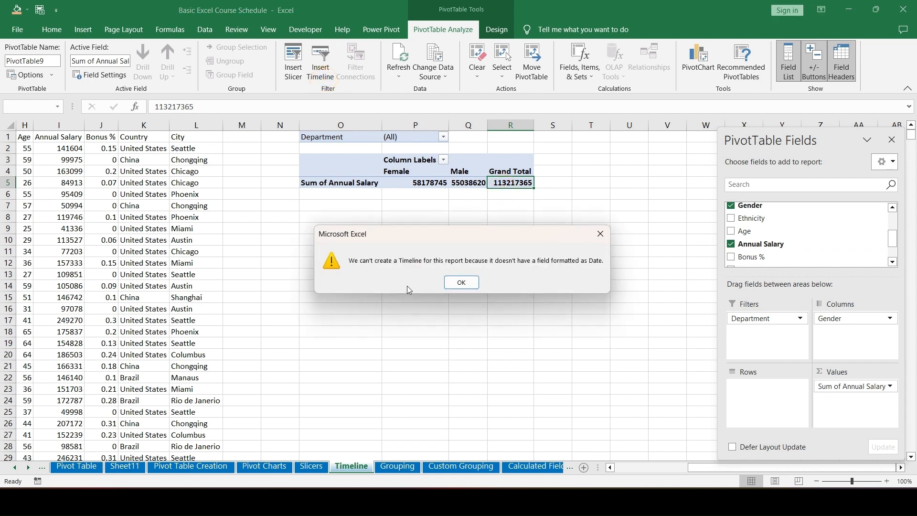
{"action": "left_click_drag", "start_coordinate": [454, 234], "coordinate": [407, 171]}
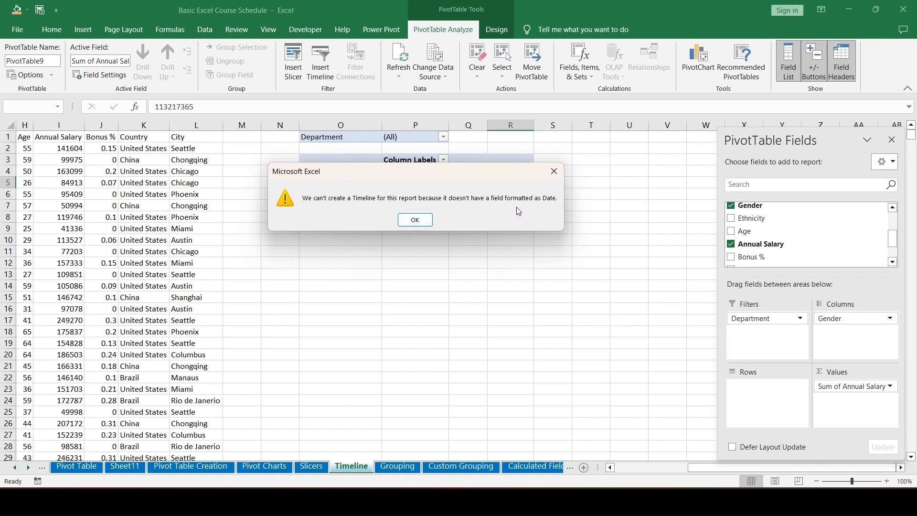
{"action": "left_click", "coordinate": [553, 173]}
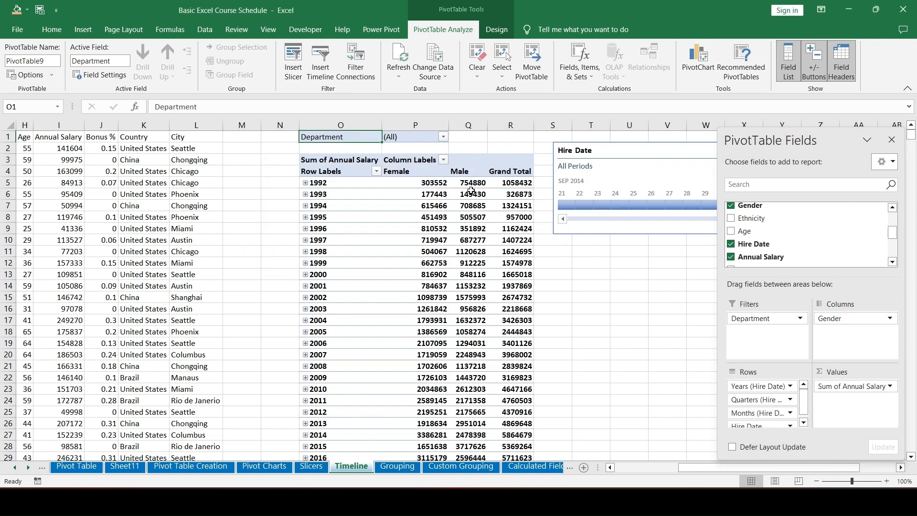
Undo the pivot table refresh and the Hire Date column deletion, and close the PivotTable Fields pane
{"action": "key", "text": "ctrl+z"}
{"action": "left_click", "coordinate": [498, 216]}
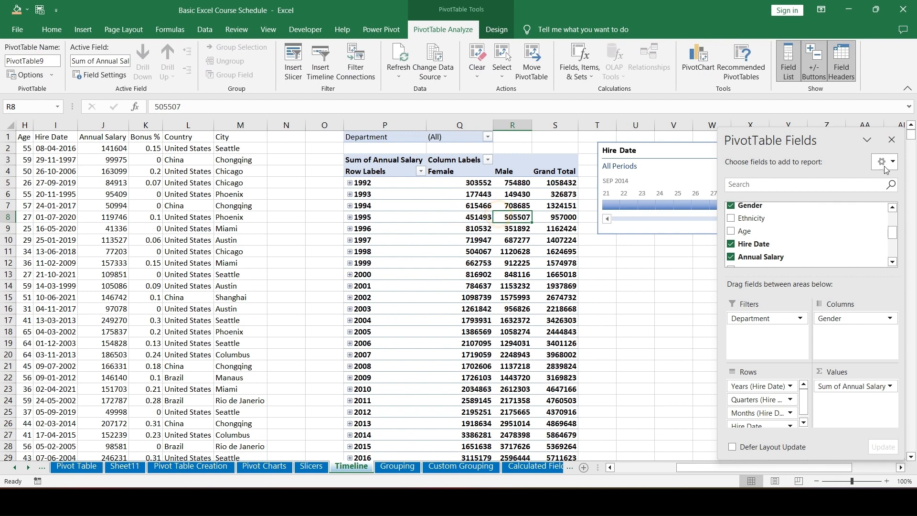
{"action": "left_click", "coordinate": [888, 143]}
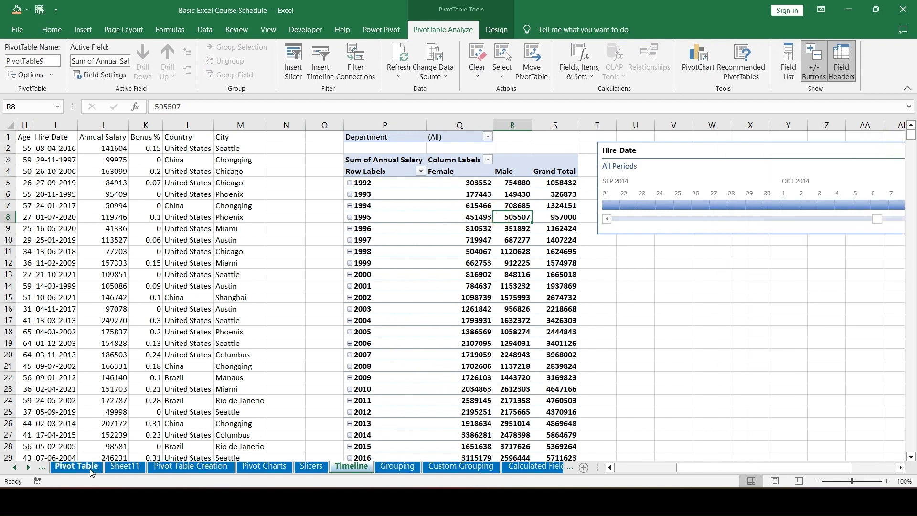
On the Pivot Table sheet, copy only the formatting of the Chapter 3 row onto the Chapter 4 Timeline row
{"action": "left_click", "coordinate": [76, 466]}
{"action": "key", "text": "Up"}
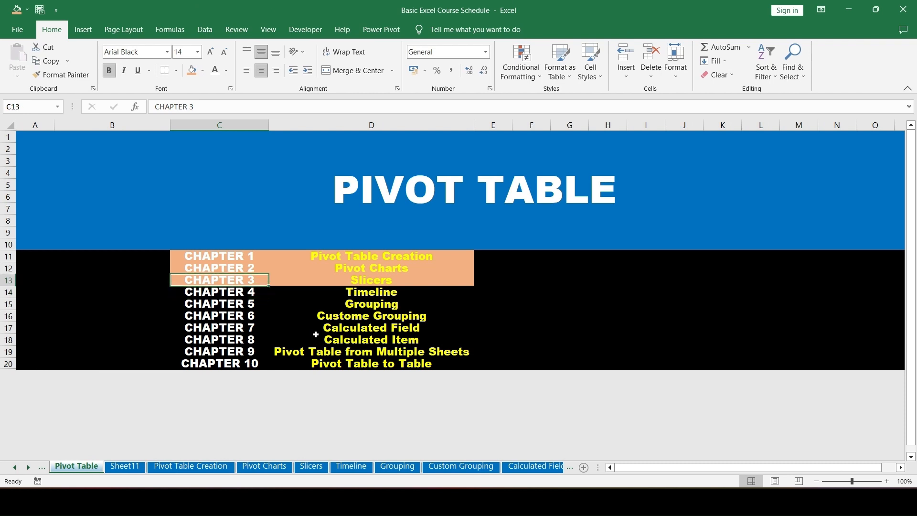
{"action": "key", "text": "shift+Right"}
{"action": "key", "text": "ctrl+c"}
{"action": "key", "text": "Down"}
{"action": "key", "text": "shift+Right"}
{"action": "key", "text": "ctrl+alt+v"}
{"action": "key", "text": "t"}
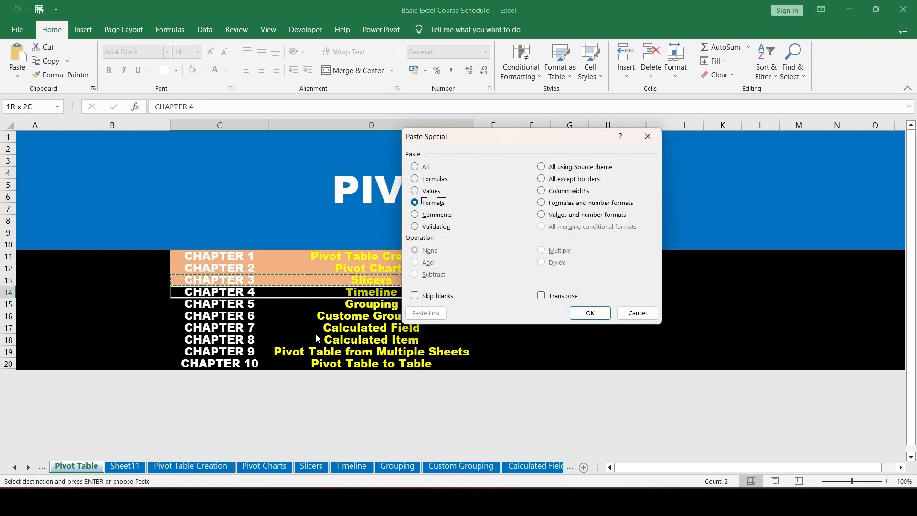
{"action": "key", "text": "Return"}
{"action": "key", "text": "Escape"}
{"action": "key", "text": "Down"}
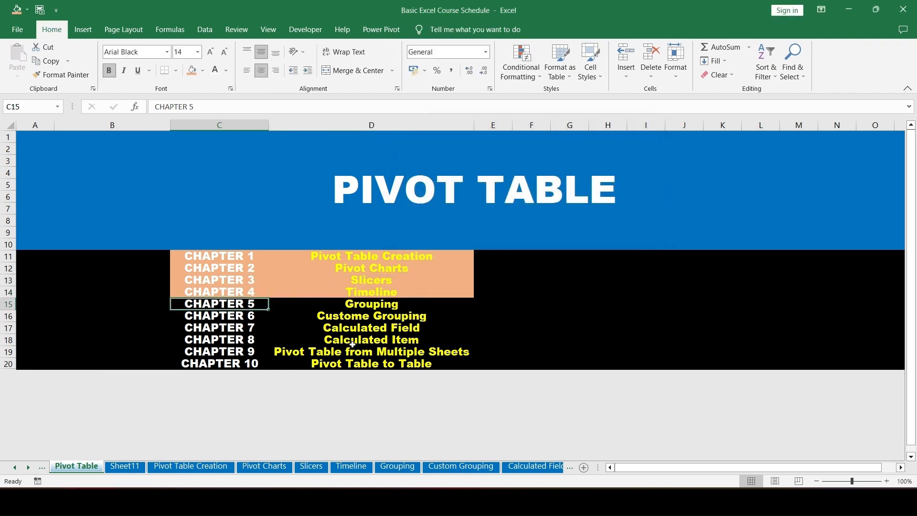
On the Grouping sheet, select the entire employee data range including its headers
{"action": "left_click", "coordinate": [398, 466]}
{"action": "left_click", "coordinate": [321, 296]}
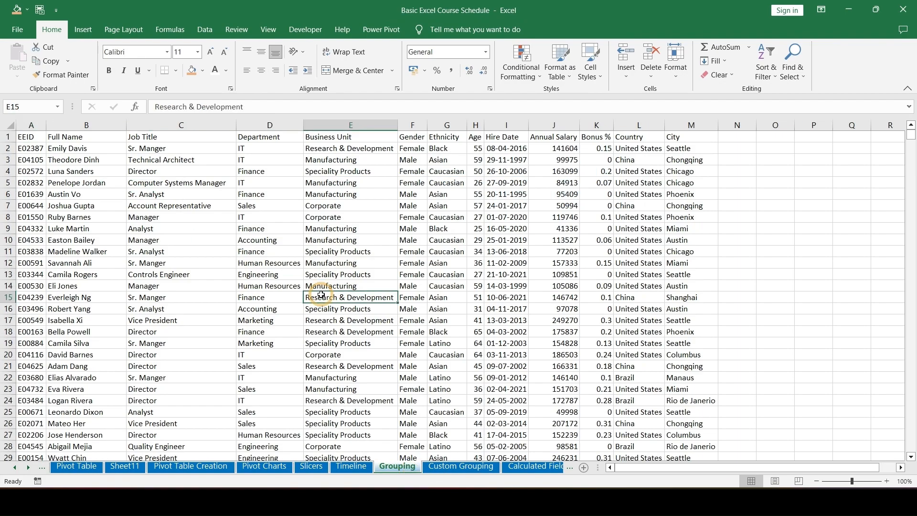
{"action": "key", "text": "ctrl+Up"}
{"action": "key", "text": "ctrl+Left"}
{"action": "key", "text": "ctrl+shift+Right"}
{"action": "key", "text": "ctrl+shift+Down"}
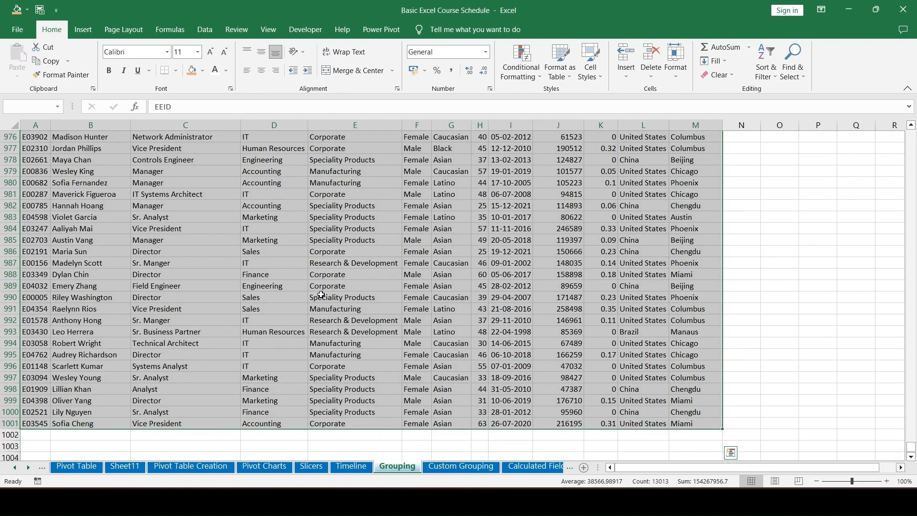
Create a pivot table from the selected employee data on the existing worksheet at cell Q4
{"action": "key", "text": "alt+d"}
{"action": "key", "text": "p"}
{"action": "key", "text": "Return"}
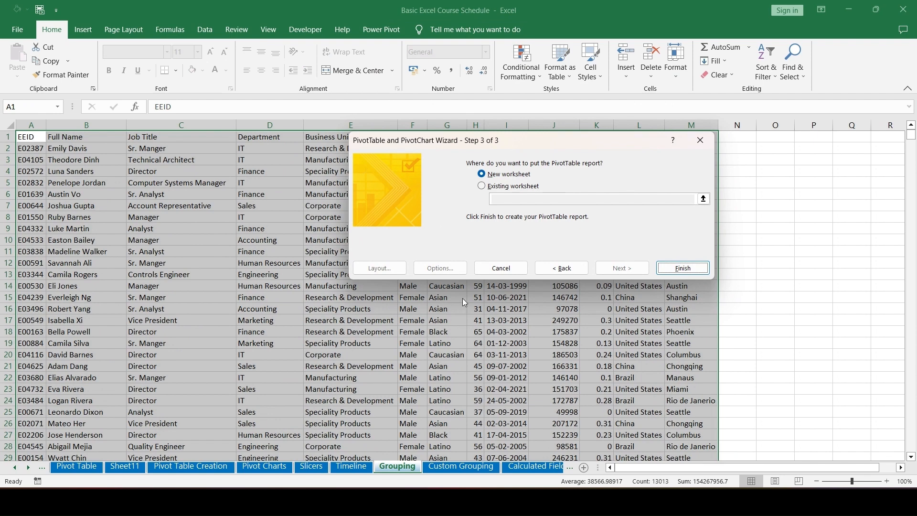
{"action": "left_click", "coordinate": [511, 187]}
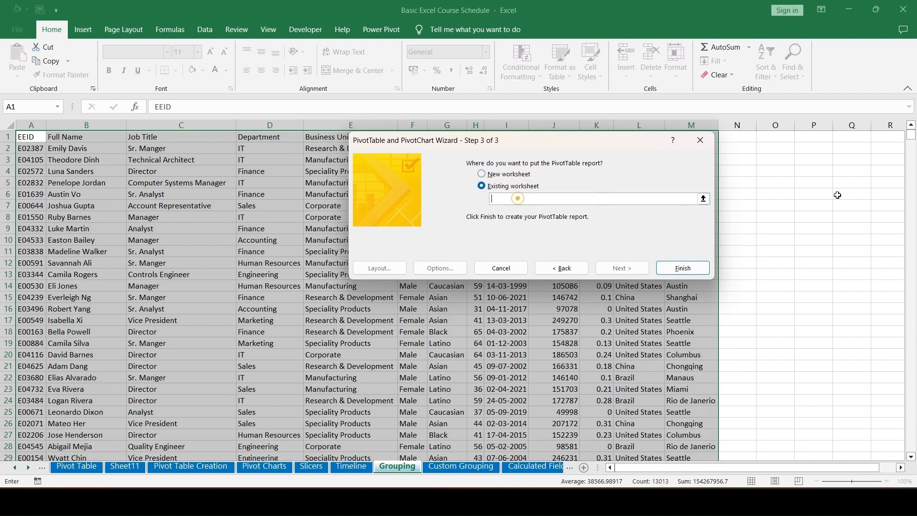
{"action": "left_click", "coordinate": [842, 168]}
{"action": "left_click", "coordinate": [683, 268]}
Select cell Q9 inside the empty pivot table to bring up its field list
{"action": "left_click", "coordinate": [681, 218]}
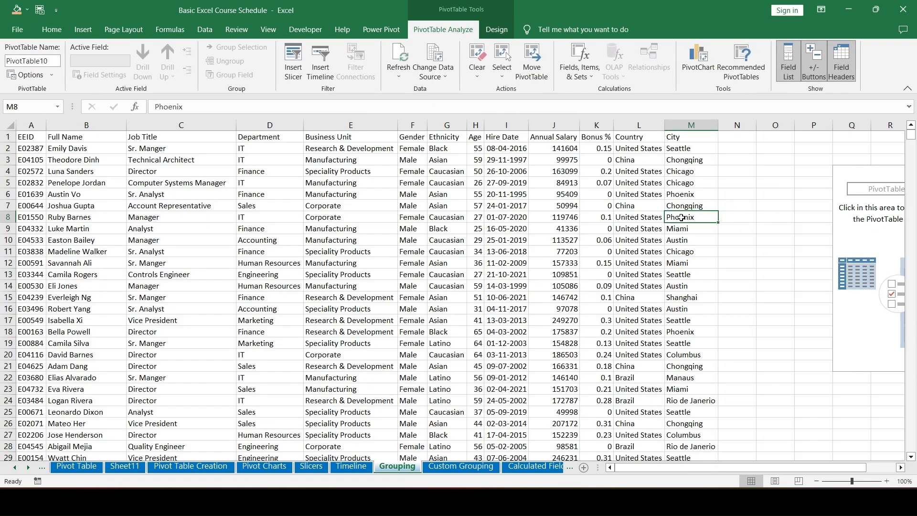
{"action": "key", "text": "Down"}
{"action": "key", "text": "Right"}
{"action": "key", "text": "Right"}
{"action": "key", "text": "Right"}
{"action": "key", "text": "Right"}
{"action": "key", "text": "Right"}
{"action": "key", "text": "Right"}
{"action": "key", "text": "Right"}
{"action": "key", "text": "Right"}
{"action": "key", "text": "Right"}
{"action": "key", "text": "Right"}
{"action": "key", "text": "Right"}
{"action": "key", "text": "Right"}
{"action": "key", "text": "Right"}
{"action": "key", "text": "Right"}
{"action": "key", "text": "Right"}
{"action": "key", "text": "Right"}
{"action": "key", "text": "Right"}
{"action": "key", "text": "Right"}
{"action": "key", "text": "Right"}
{"action": "key", "text": "Right"}
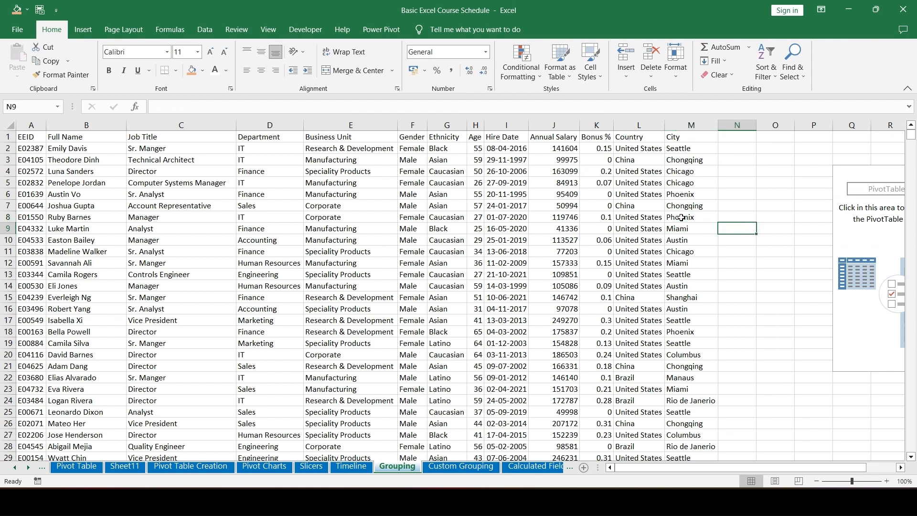
{"action": "key", "text": "Right"}
{"action": "key", "text": "Right"}
{"action": "key", "text": "Right"}
{"action": "key", "text": "Right"}
{"action": "key", "text": "Right"}
{"action": "key", "text": "Right"}
{"action": "key", "text": "Left"}
{"action": "key", "text": "Left"}
{"action": "key", "text": "Left"}
{"action": "key", "text": "Left"}
{"action": "key", "text": "Left"}
{"action": "key", "text": "Left"}
{"action": "key", "text": "Left"}
{"action": "key", "text": "Left"}
{"action": "key", "text": "Left"}
{"action": "key", "text": "Left"}
{"action": "key", "text": "Left"}
{"action": "key", "text": "Left"}
{"action": "key", "text": "Left"}
{"action": "key", "text": "Left"}
{"action": "key", "text": "Left"}
{"action": "key", "text": "Left"}
{"action": "key", "text": "Left"}
{"action": "key", "text": "Left"}
{"action": "key", "text": "Left"}
{"action": "key", "text": "Left"}
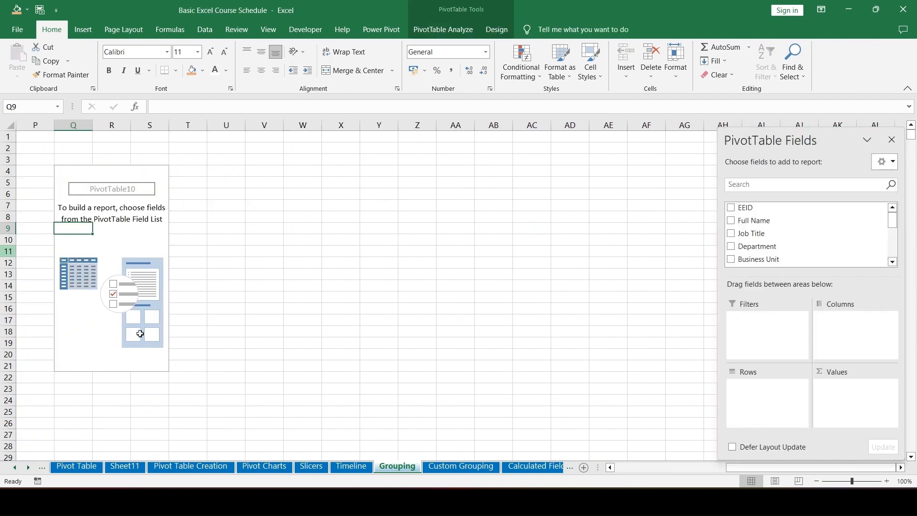
Add Annual Salary to the pivot table's values and Hire Date to its rows
{"action": "scroll", "coordinate": [764, 248], "scroll_direction": "down", "scroll_amount": 3}
{"action": "scroll", "coordinate": [764, 245], "scroll_direction": "up", "scroll_amount": 2}
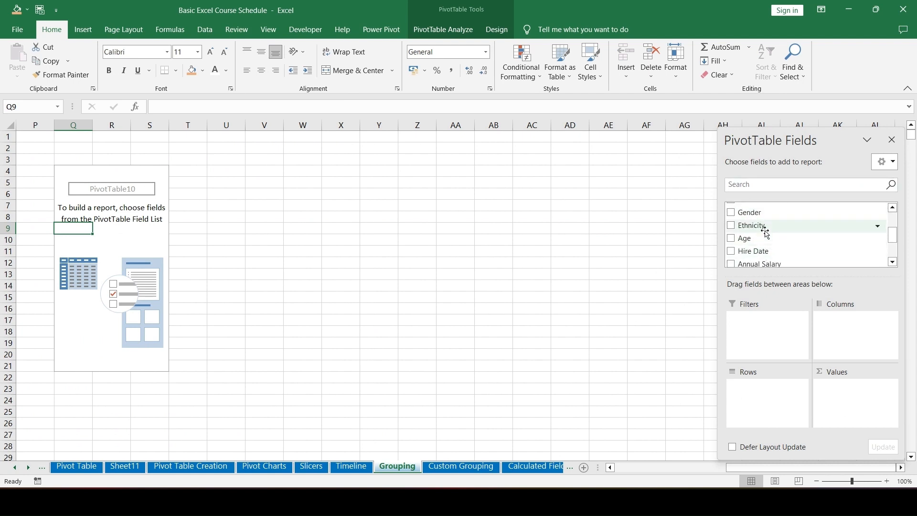
{"action": "left_click", "coordinate": [767, 264]}
{"action": "scroll", "coordinate": [783, 251], "scroll_direction": "up", "scroll_amount": 2}
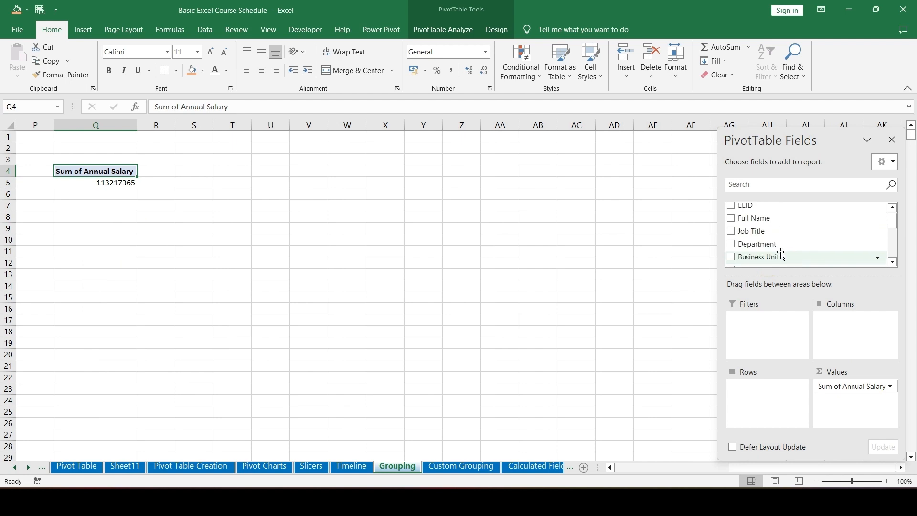
{"action": "scroll", "coordinate": [764, 239], "scroll_direction": "down", "scroll_amount": 2}
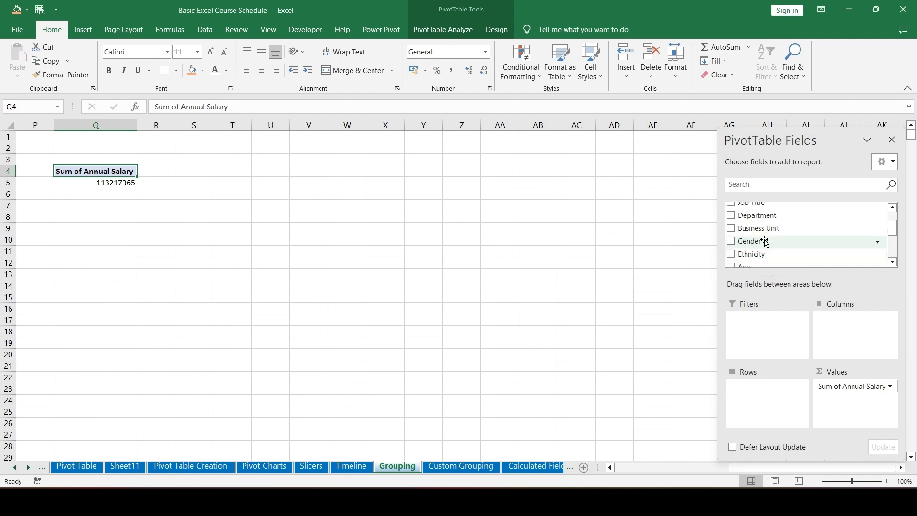
{"action": "left_click_drag", "start_coordinate": [753, 251], "coordinate": [764, 393]}
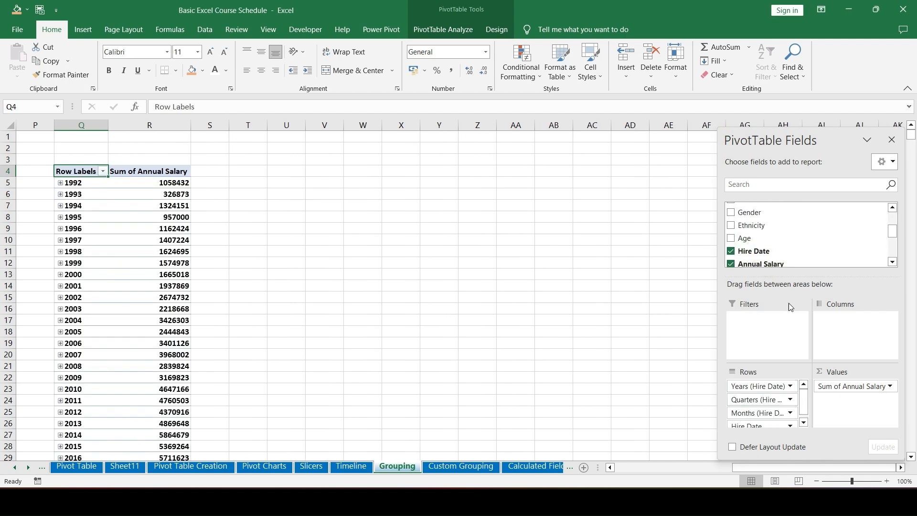
Add Full Name and Job Title below Hire Date in the rows, and Department to the columns
{"action": "scroll", "coordinate": [782, 247], "scroll_direction": "up", "scroll_amount": 2}
{"action": "left_click_drag", "start_coordinate": [764, 220], "coordinate": [762, 424]}
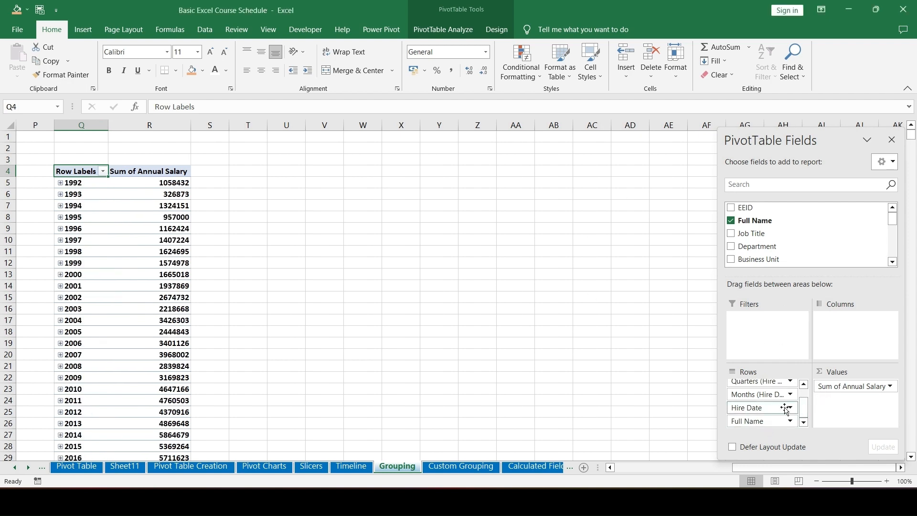
{"action": "scroll", "coordinate": [774, 407], "scroll_direction": "up", "scroll_amount": 2}
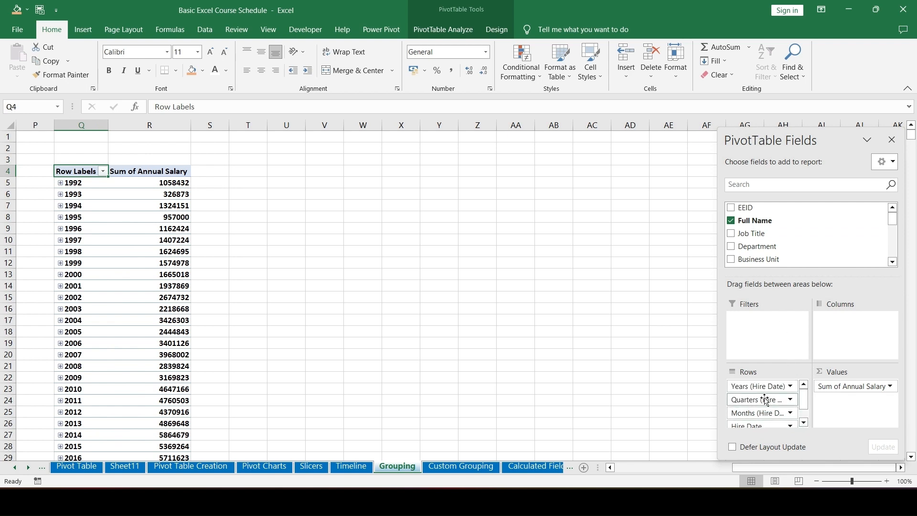
{"action": "left_click_drag", "start_coordinate": [752, 234], "coordinate": [759, 426]}
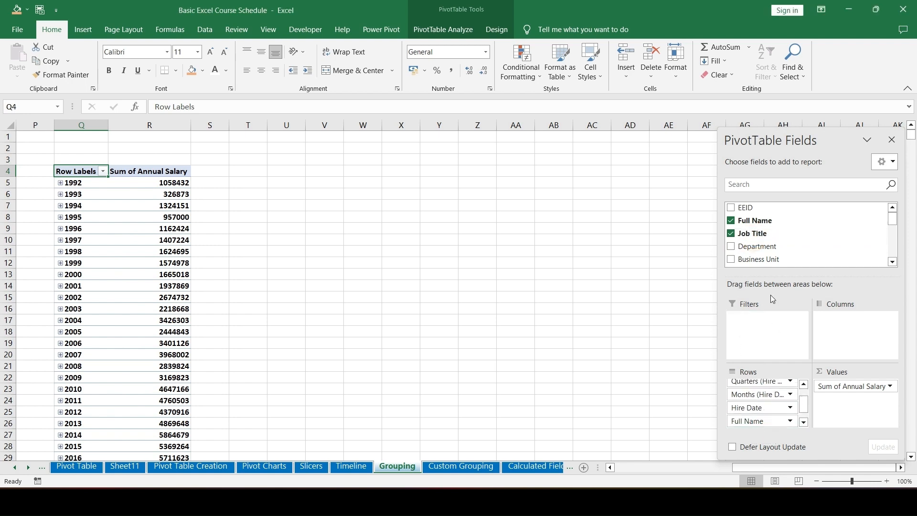
{"action": "scroll", "coordinate": [765, 400], "scroll_direction": "down", "scroll_amount": 1}
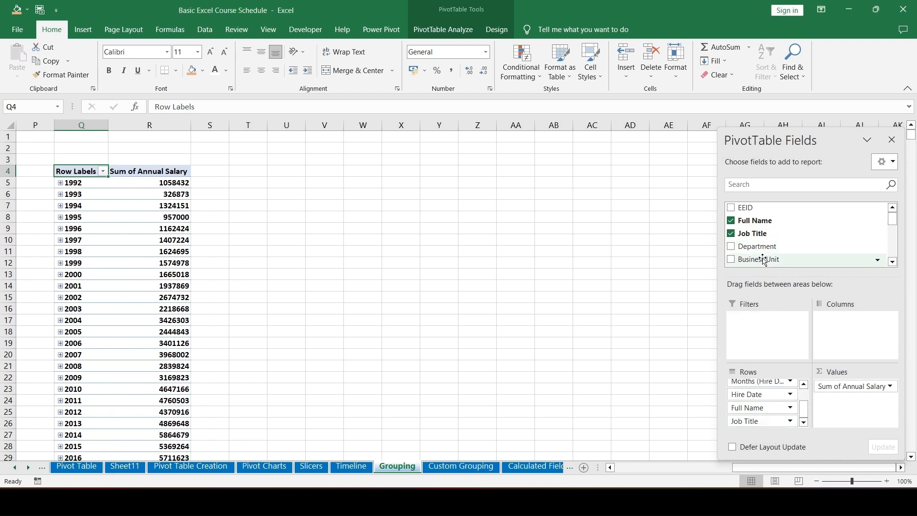
{"action": "left_click_drag", "start_coordinate": [765, 255], "coordinate": [843, 329]}
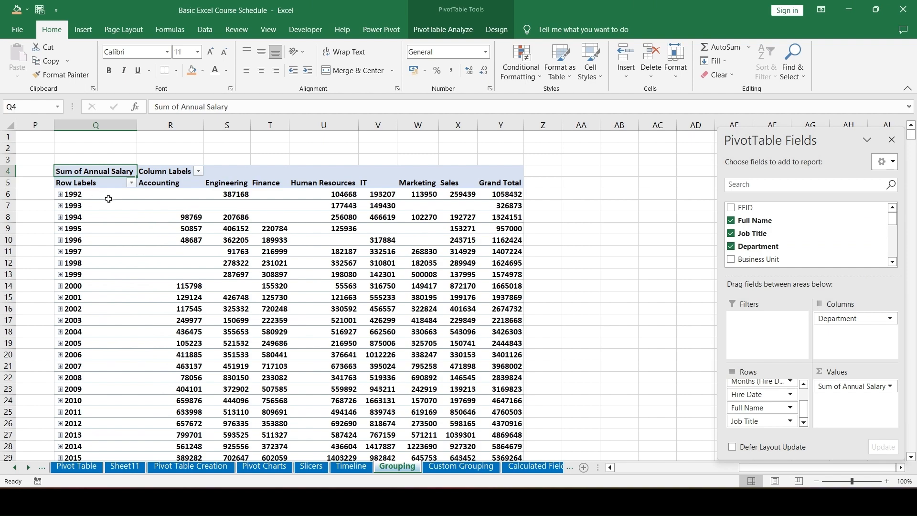
Examine the pivot table's yearly Hire Date rows against the department salary columns
{"action": "scroll", "coordinate": [106, 198], "scroll_direction": "down", "scroll_amount": 4}
{"action": "scroll", "coordinate": [98, 217], "scroll_direction": "up", "scroll_amount": 4}
{"action": "left_click", "coordinate": [106, 198]}
{"action": "scroll", "coordinate": [103, 196], "scroll_direction": "down", "scroll_amount": 4}
{"action": "scroll", "coordinate": [113, 234], "scroll_direction": "up", "scroll_amount": 4}
{"action": "scroll", "coordinate": [113, 236], "scroll_direction": "down", "scroll_amount": 1}
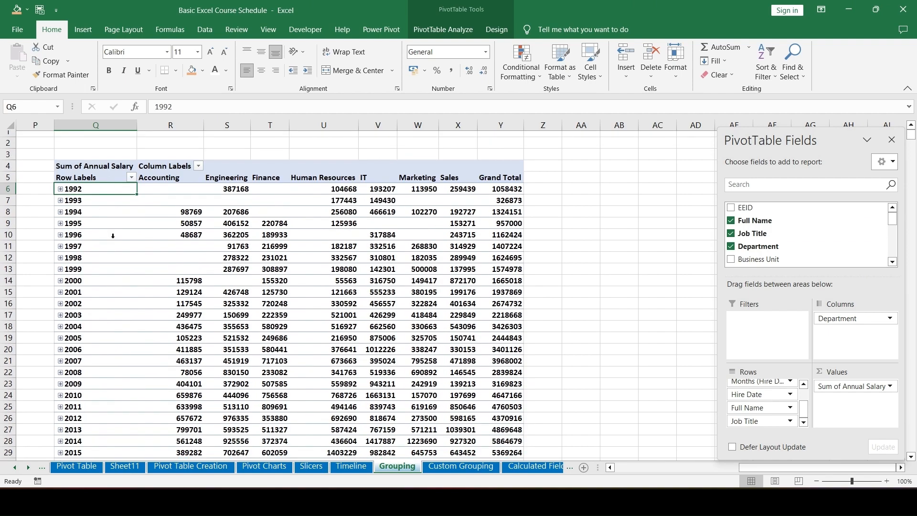
{"action": "scroll", "coordinate": [112, 236], "scroll_direction": "up", "scroll_amount": 1}
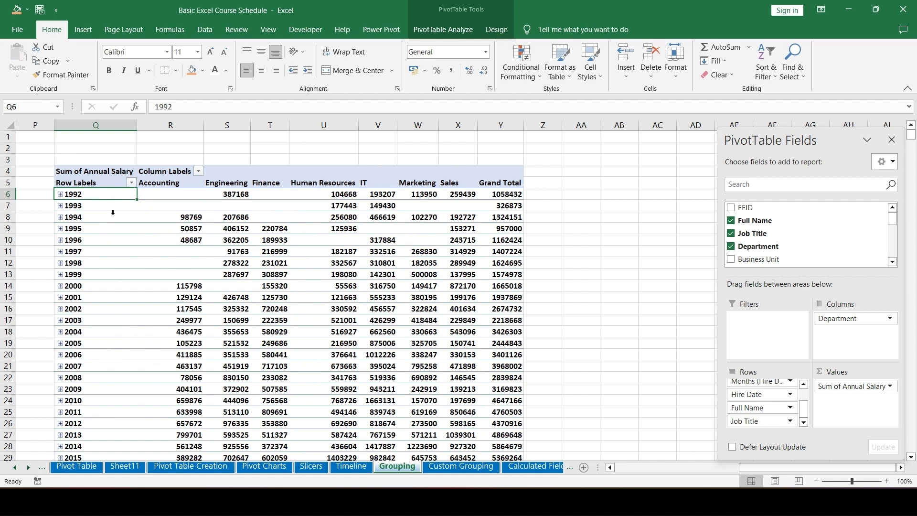
{"action": "mouse_move", "coordinate": [150, 232]}
{"action": "key", "text": "Up"}
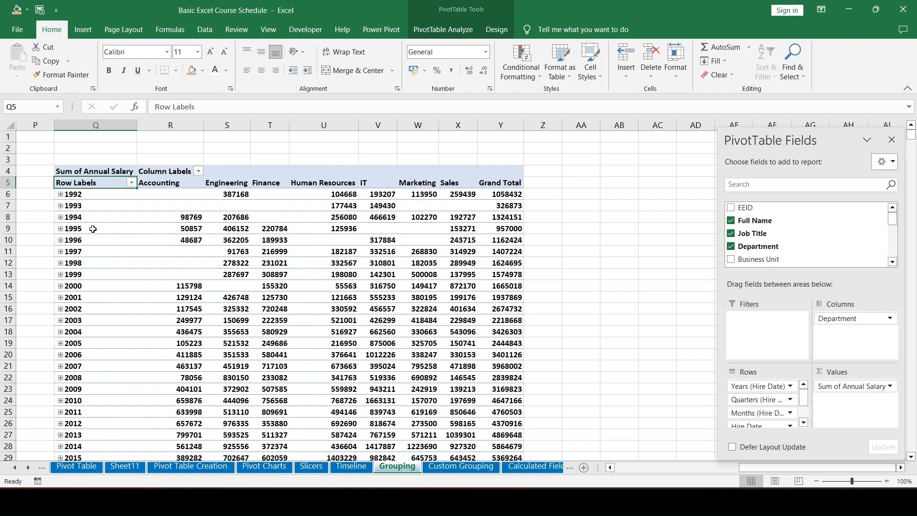
Ungroup the yearly Hire Date row labels so the rows list individual hire dates
{"action": "left_click", "coordinate": [98, 205]}
{"action": "scroll", "coordinate": [98, 229], "scroll_direction": "down", "scroll_amount": 5}
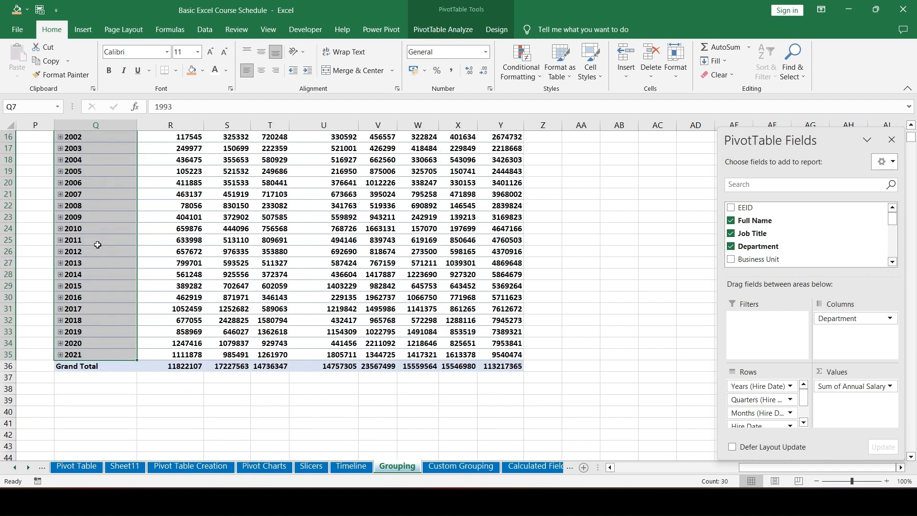
{"action": "scroll", "coordinate": [97, 244], "scroll_direction": "up", "scroll_amount": 5}
{"action": "right_click", "coordinate": [98, 220]}
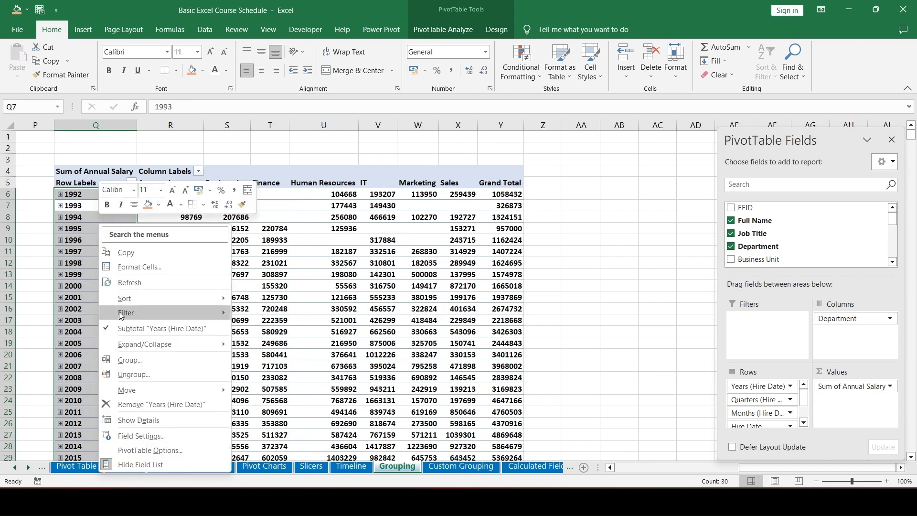
{"action": "left_click", "coordinate": [134, 375]}
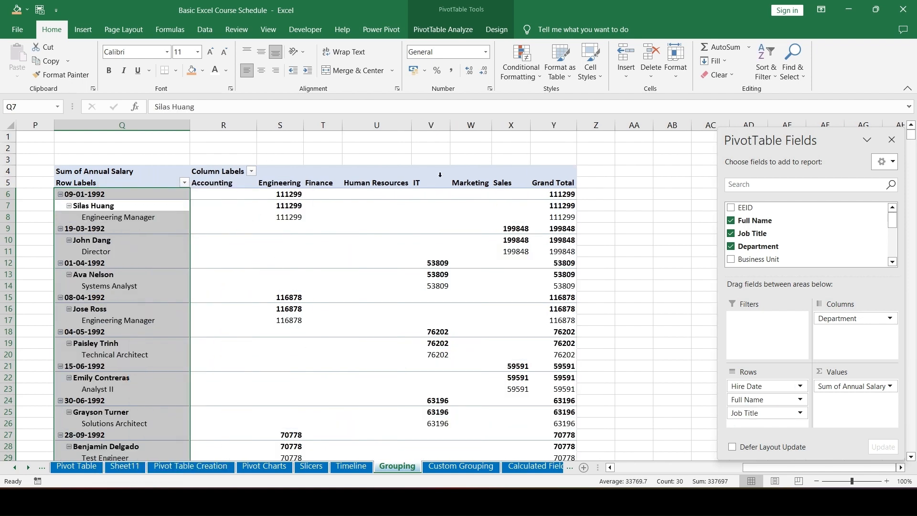
Switch the pivot table to the classic PivotTable layout in its display options
{"action": "left_click", "coordinate": [119, 196]}
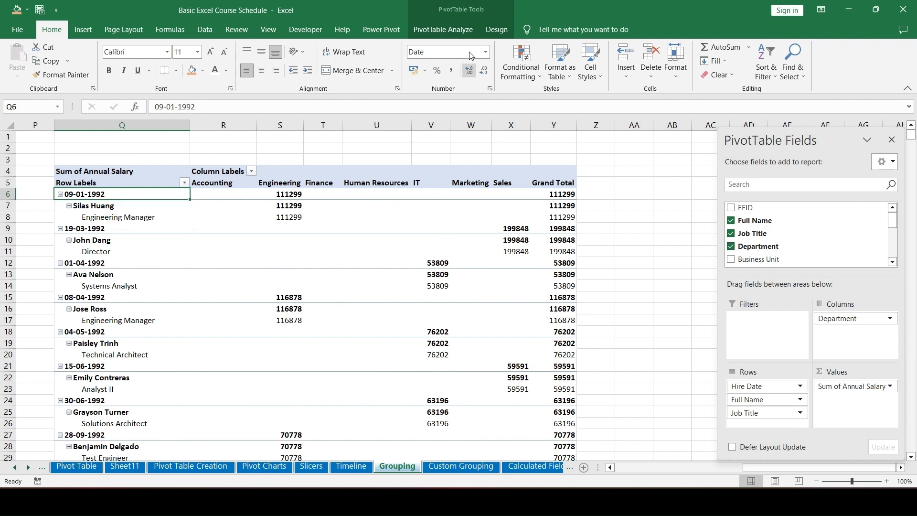
{"action": "right_click", "coordinate": [239, 197]}
{"action": "left_click", "coordinate": [273, 376]}
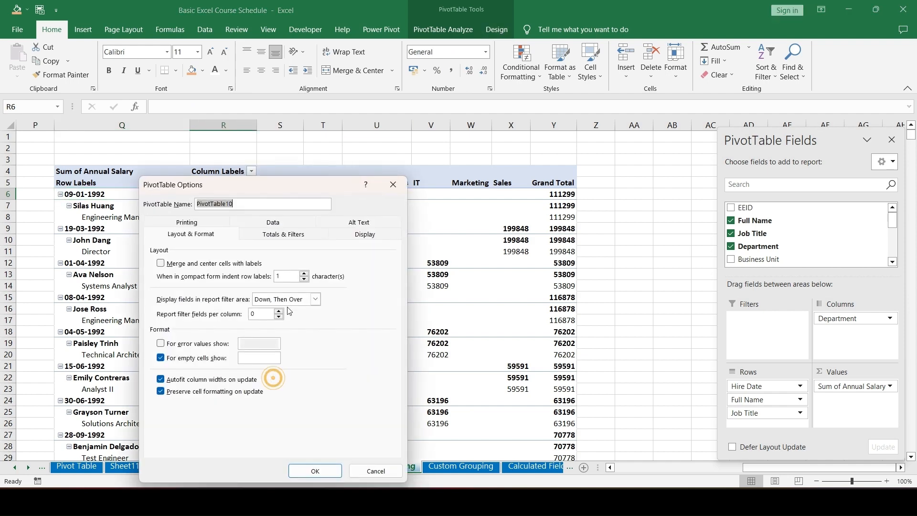
{"action": "left_click", "coordinate": [364, 235]}
{"action": "left_click", "coordinate": [194, 329]}
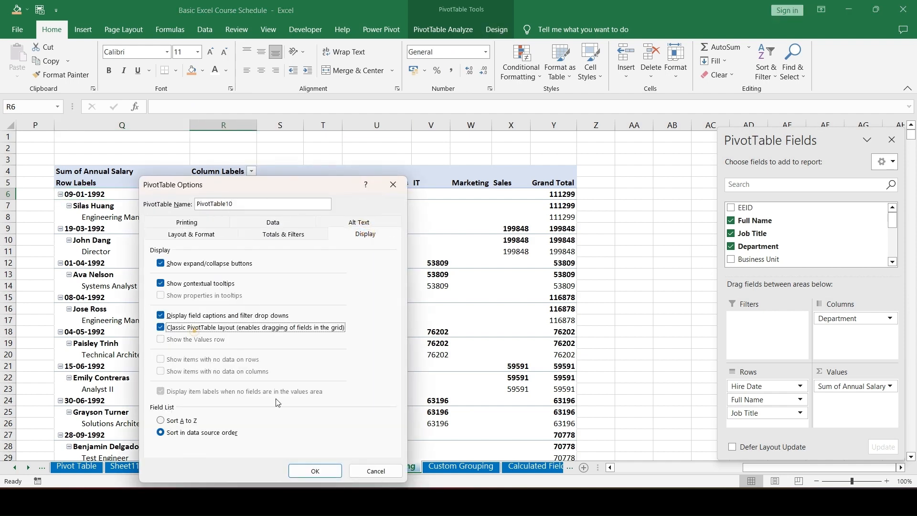
{"action": "left_click", "coordinate": [315, 471]}
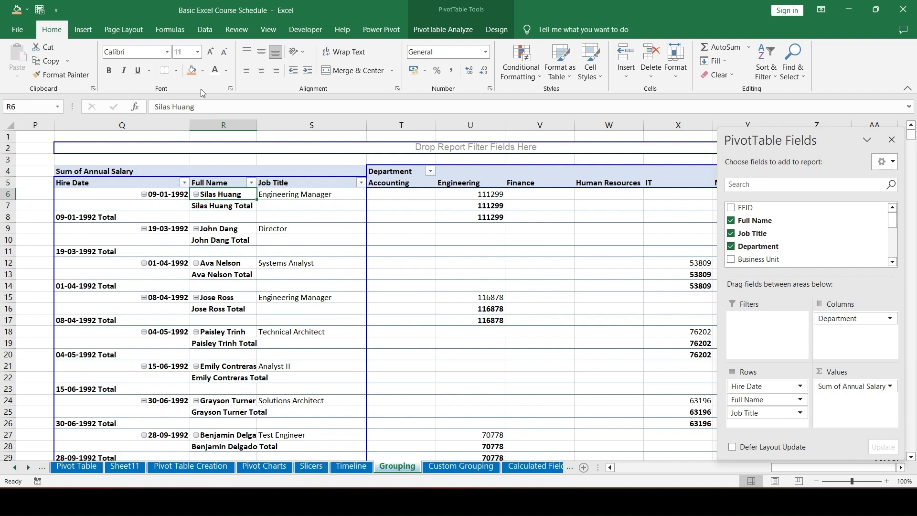
Turn off all subtotals in the pivot table and select the first hire date
{"action": "left_click", "coordinate": [497, 29]}
{"action": "left_click", "coordinate": [20, 60]}
{"action": "left_click", "coordinate": [39, 95]}
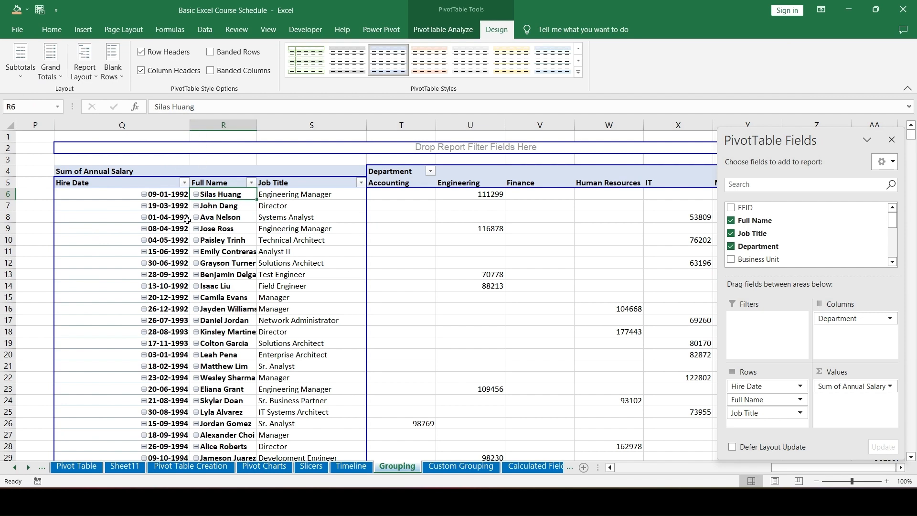
{"action": "key", "text": "Left"}
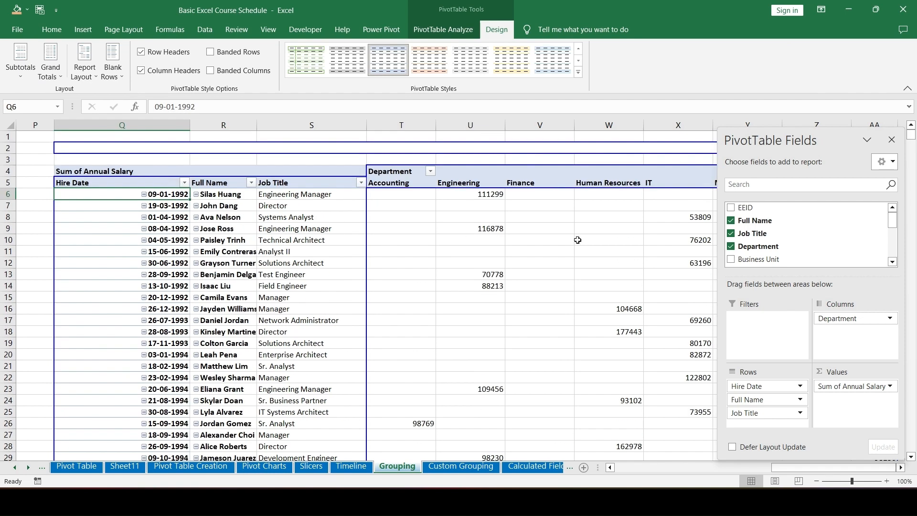
Autofit the column widths across the Grouping sheet so the pivot table columns fit their contents
{"action": "left_click", "coordinate": [390, 198]}
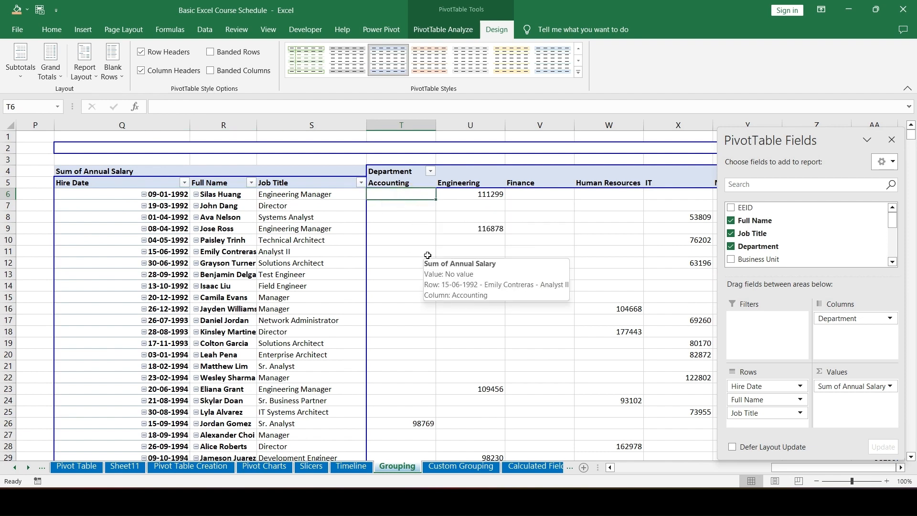
{"action": "key", "text": "ctrl+a"}
{"action": "key", "text": "Up"}
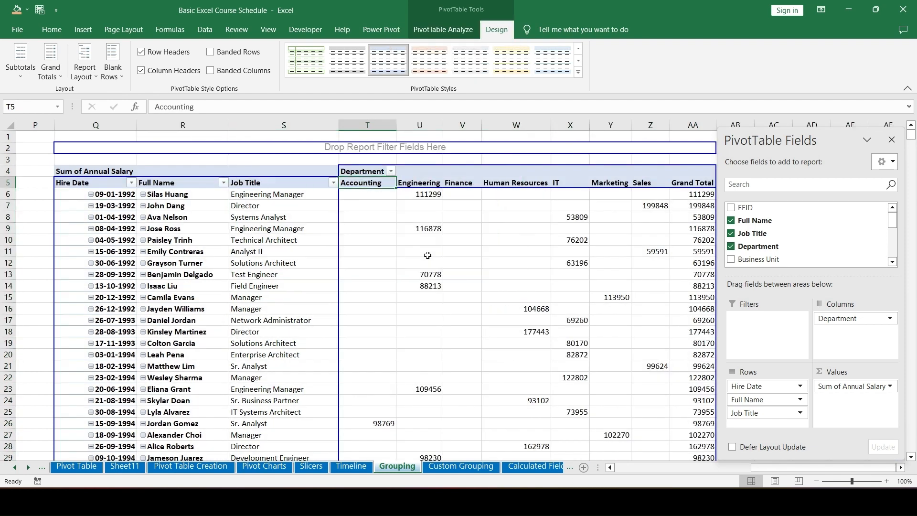
{"action": "key", "text": "Down"}
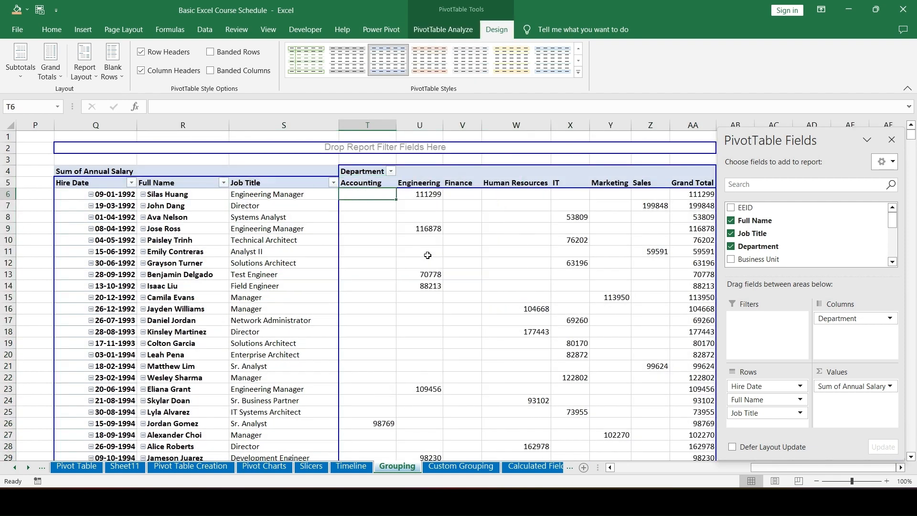
Set the pivot table's layout options to show 0 in empty cells
{"action": "right_click", "coordinate": [366, 196]}
{"action": "left_click", "coordinate": [401, 381]}
{"action": "left_click", "coordinate": [393, 359]}
{"action": "type", "text": "0"}
{"action": "key", "text": "Return"}
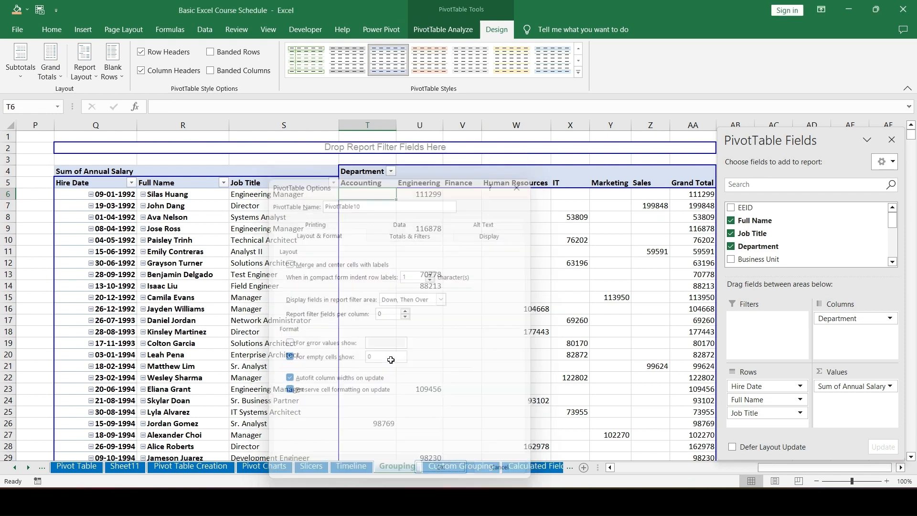
Apply the comma style number format to all salary values in the pivot table, from the first Accounting cell through the end
{"action": "mouse_move", "coordinate": [391, 359]}
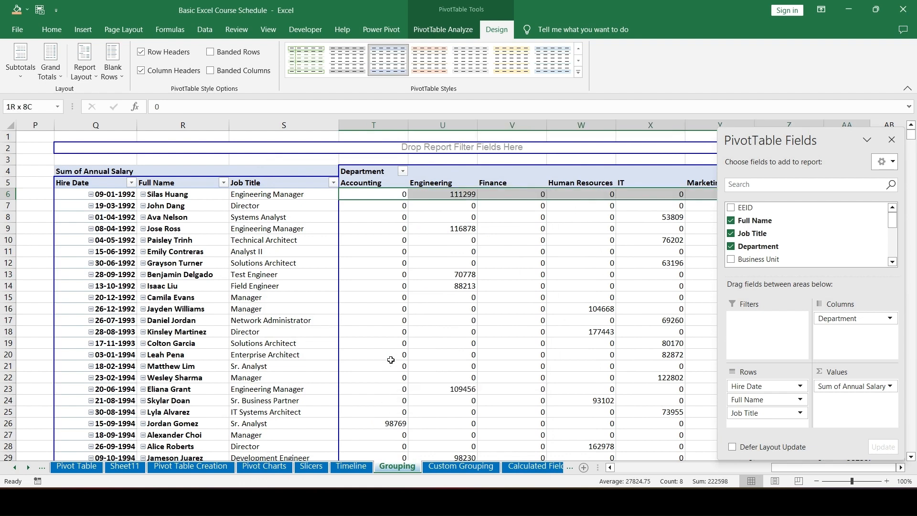
{"action": "key", "text": "ctrl+shift+End"}
{"action": "key", "text": "alt+h"}
{"action": "key", "text": "k"}
{"action": "key", "text": "Left"}
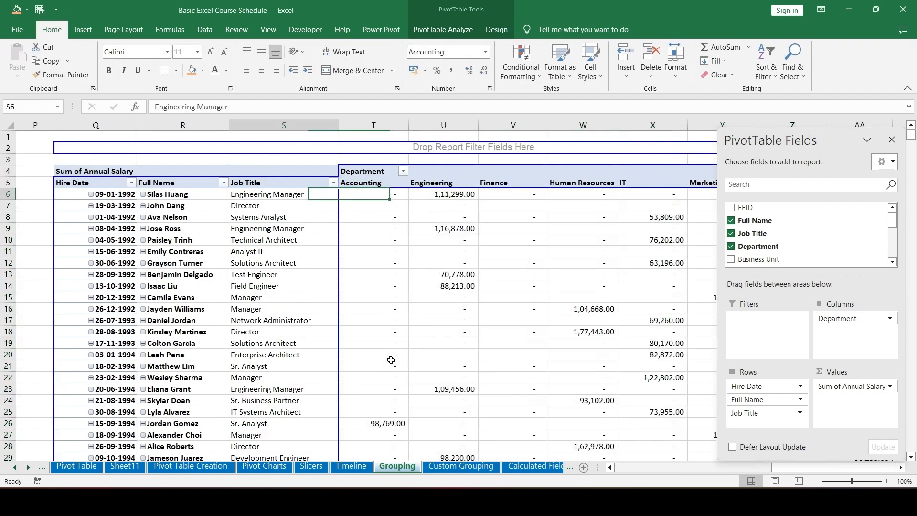
{"action": "key", "text": "Up"}
{"action": "key", "text": "Left"}
{"action": "key", "text": "Left"}
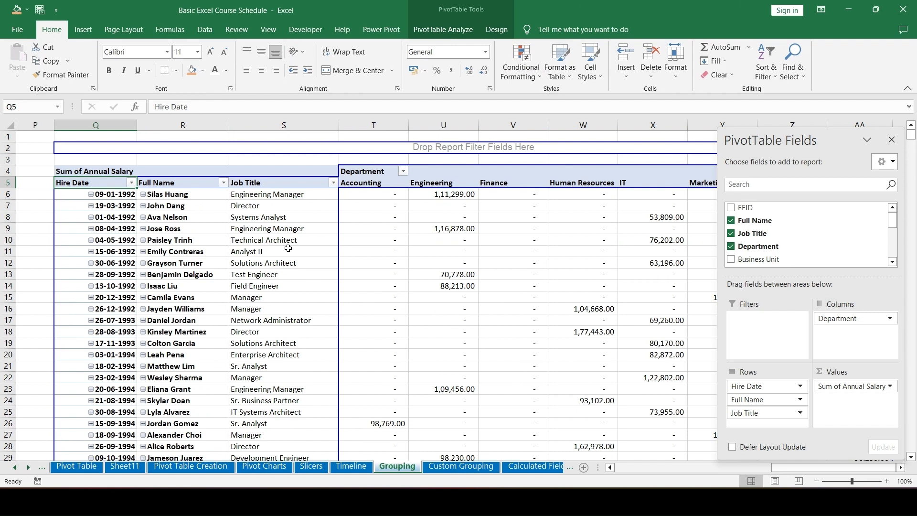
{"action": "left_click", "coordinate": [436, 29]}
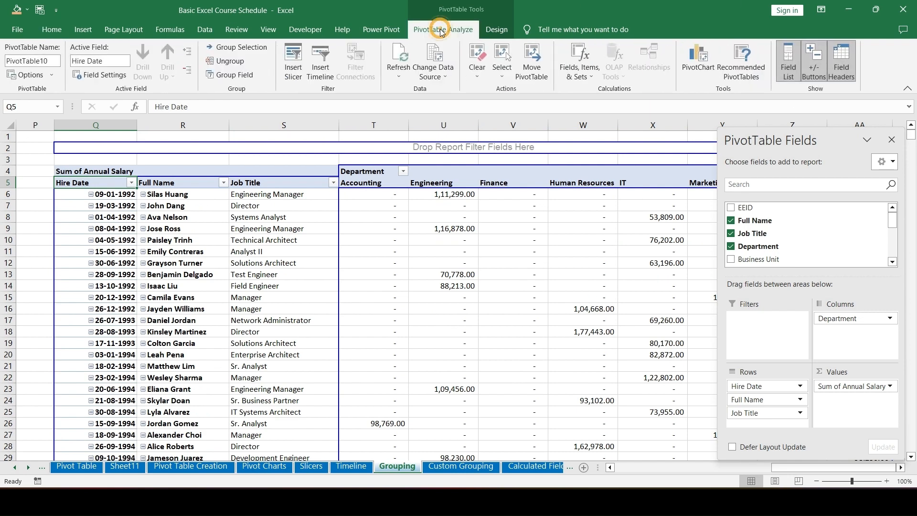
{"action": "left_click", "coordinate": [321, 81]}
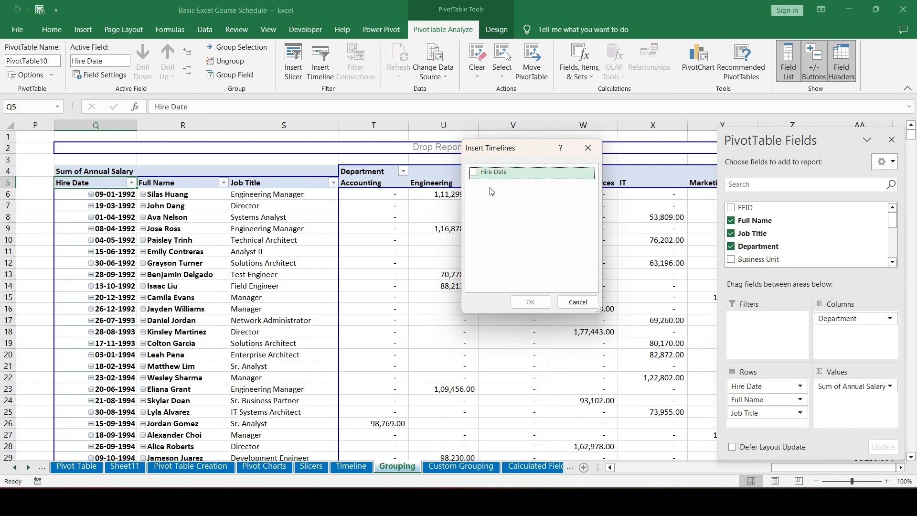
{"action": "left_click", "coordinate": [586, 301]}
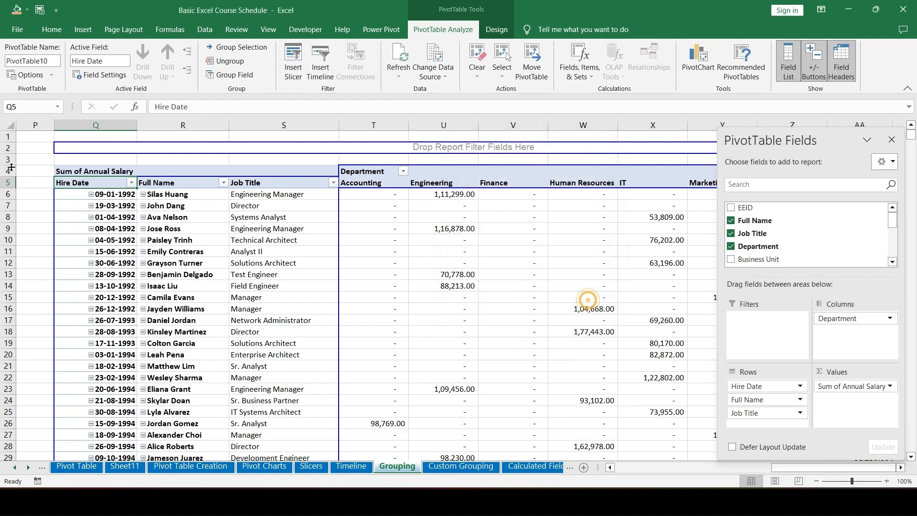
Group the pivot table's hire dates by days only, keeping the automatic start and end dates
{"action": "scroll", "coordinate": [109, 197], "scroll_direction": "down", "scroll_amount": 5}
{"action": "scroll", "coordinate": [117, 228], "scroll_direction": "up", "scroll_amount": 5}
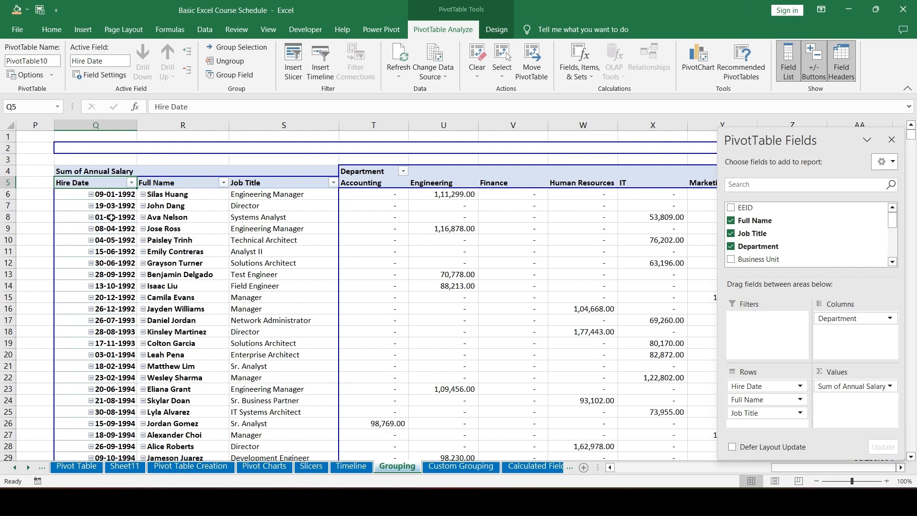
{"action": "right_click", "coordinate": [111, 218]}
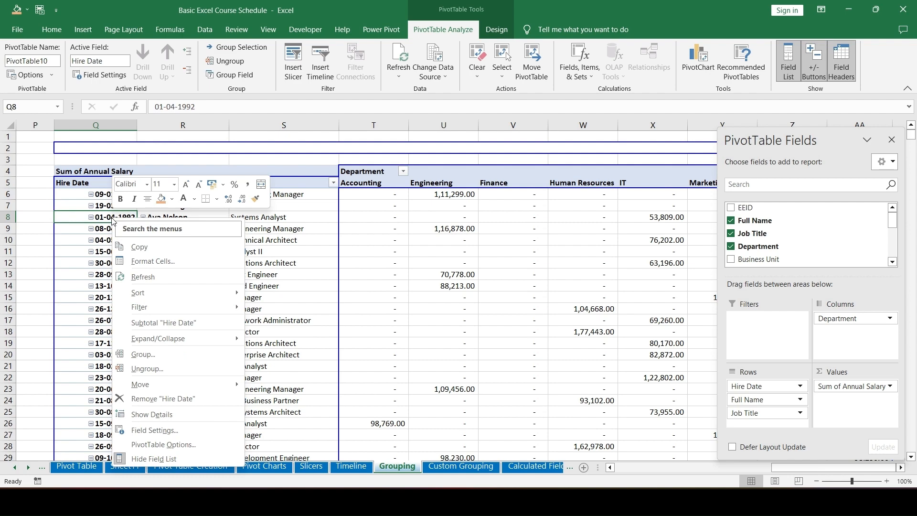
{"action": "left_click", "coordinate": [134, 356]}
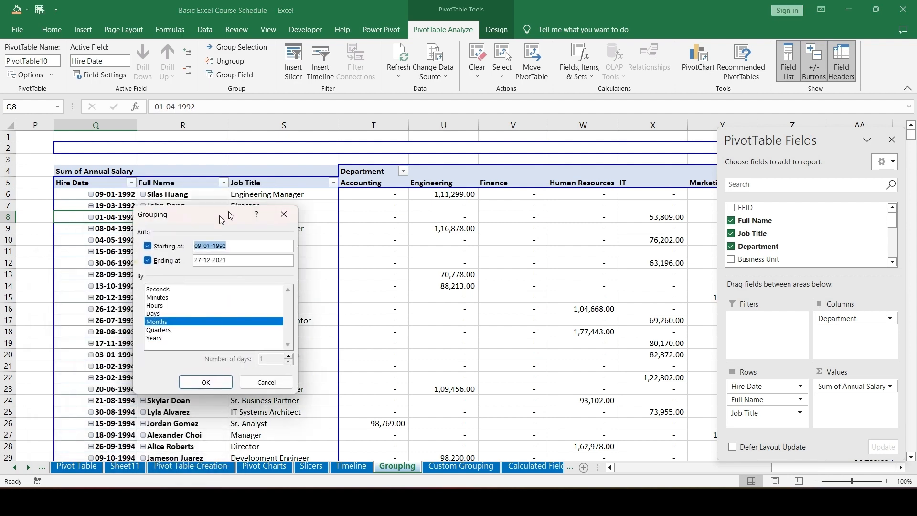
{"action": "left_click_drag", "start_coordinate": [222, 220], "coordinate": [344, 164]}
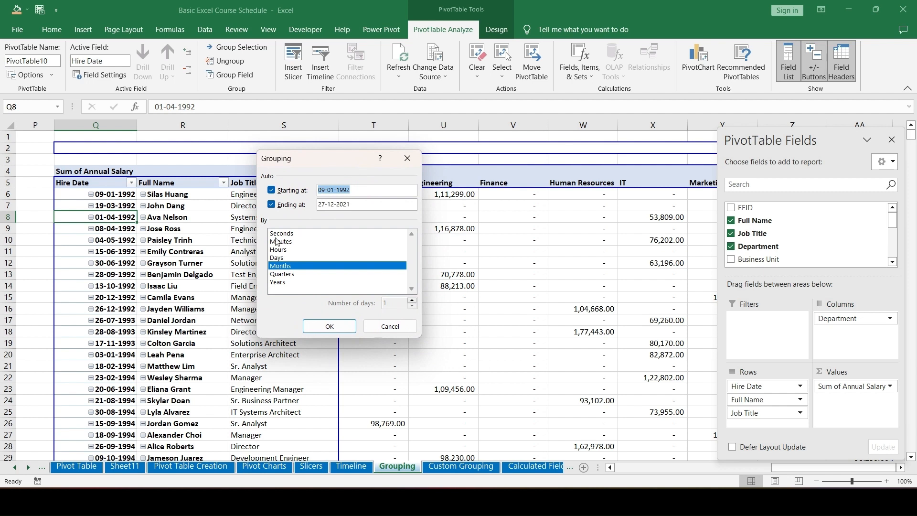
{"action": "left_click", "coordinate": [285, 266]}
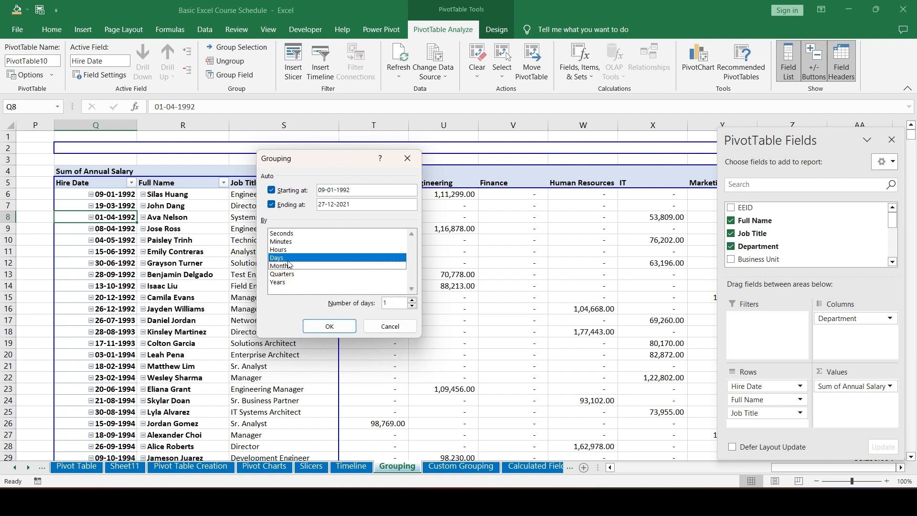
{"action": "left_click", "coordinate": [318, 329]}
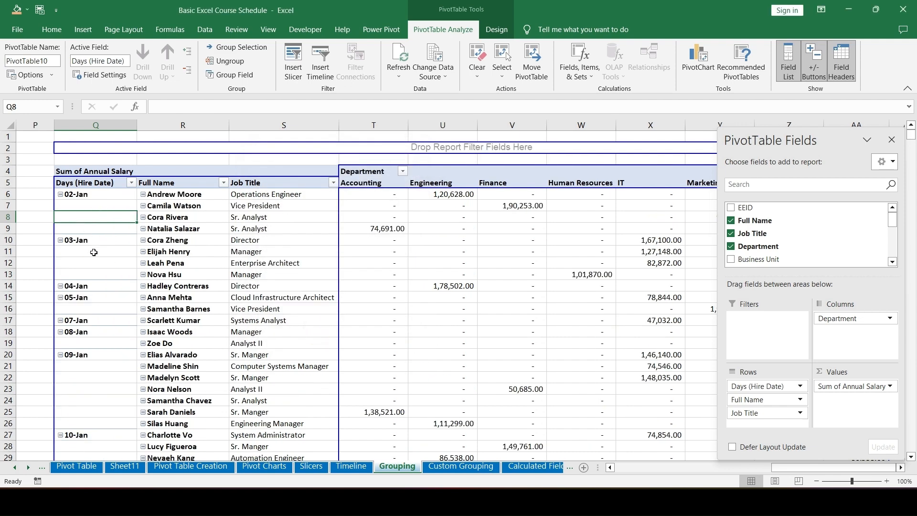
Regroup the pivot table's hire dates by months instead of days
{"action": "right_click", "coordinate": [103, 217]}
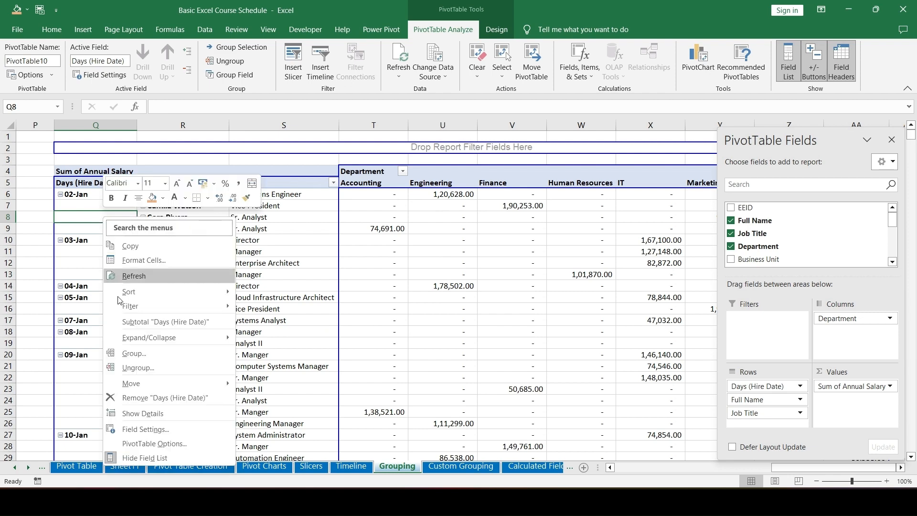
{"action": "left_click", "coordinate": [130, 358]}
{"action": "left_click_drag", "start_coordinate": [128, 271], "coordinate": [437, 168]}
{"action": "left_click", "coordinate": [378, 265]}
{"action": "left_click", "coordinate": [377, 258]}
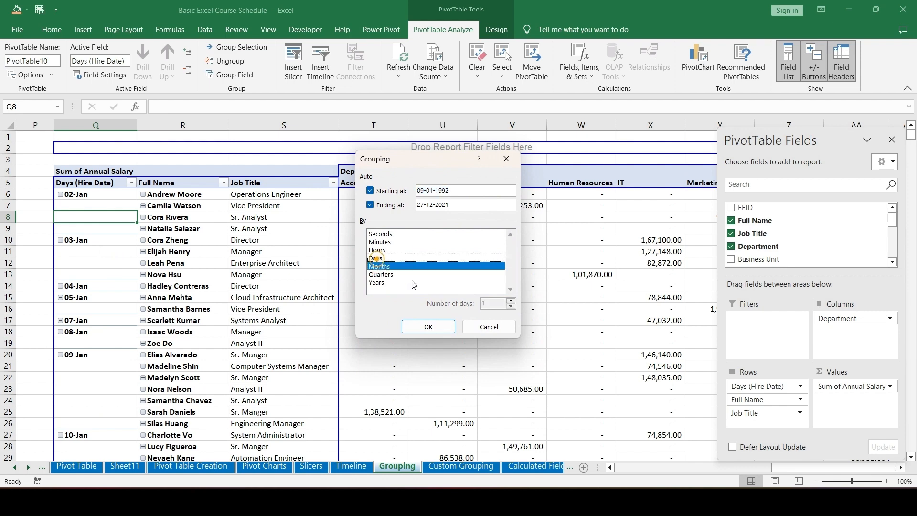
{"action": "left_click", "coordinate": [429, 327]}
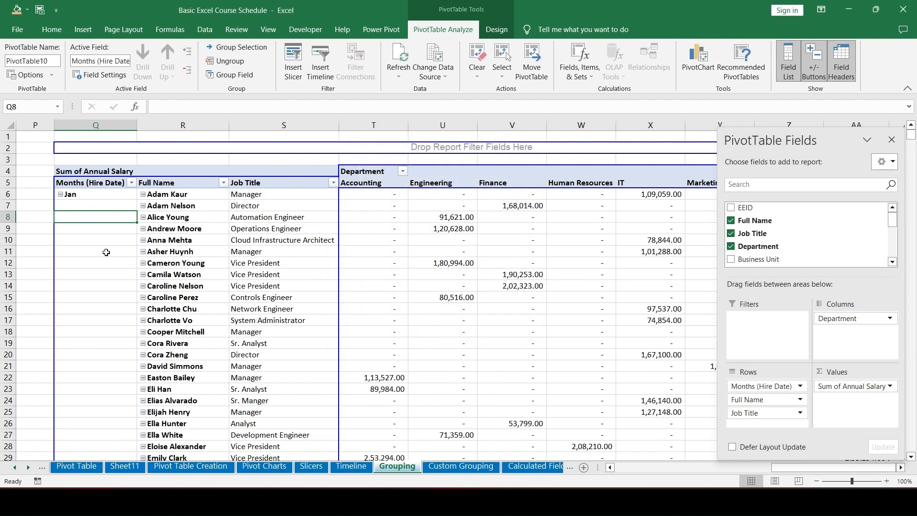
Repeat all item labels in the pivot table and remove the Full Name and Job Title fields from the rows
{"action": "scroll", "coordinate": [106, 252], "scroll_direction": "down", "scroll_amount": 4}
{"action": "scroll", "coordinate": [106, 253], "scroll_direction": "up", "scroll_amount": 4}
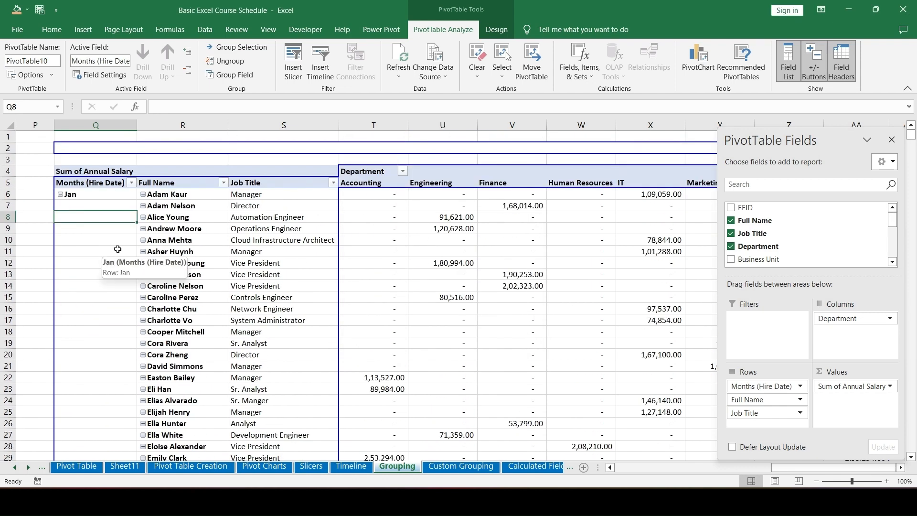
{"action": "left_click", "coordinate": [496, 29]}
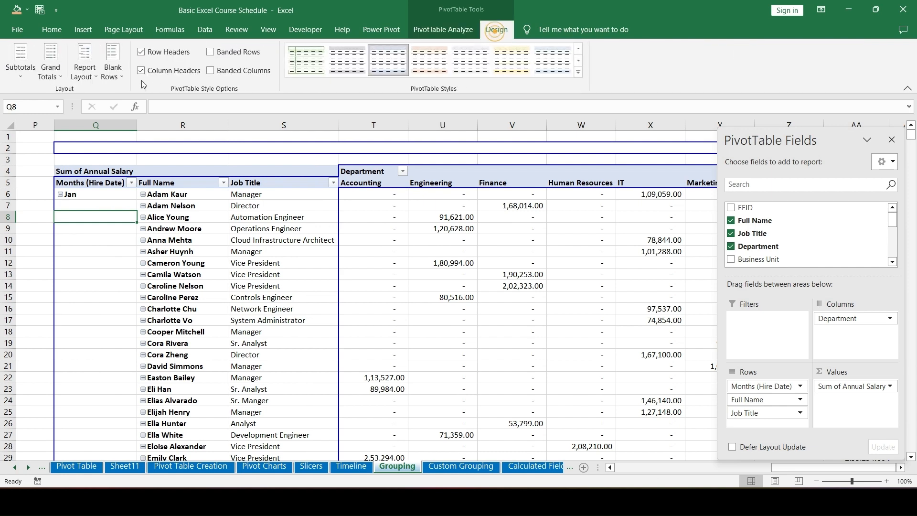
{"action": "left_click", "coordinate": [84, 67]}
{"action": "left_click", "coordinate": [119, 177]}
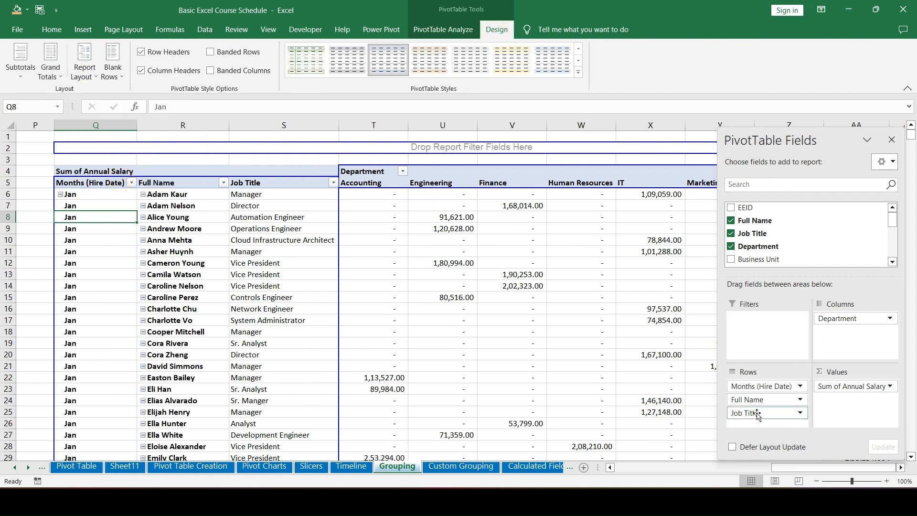
{"action": "left_click_drag", "start_coordinate": [764, 399], "coordinate": [793, 270]}
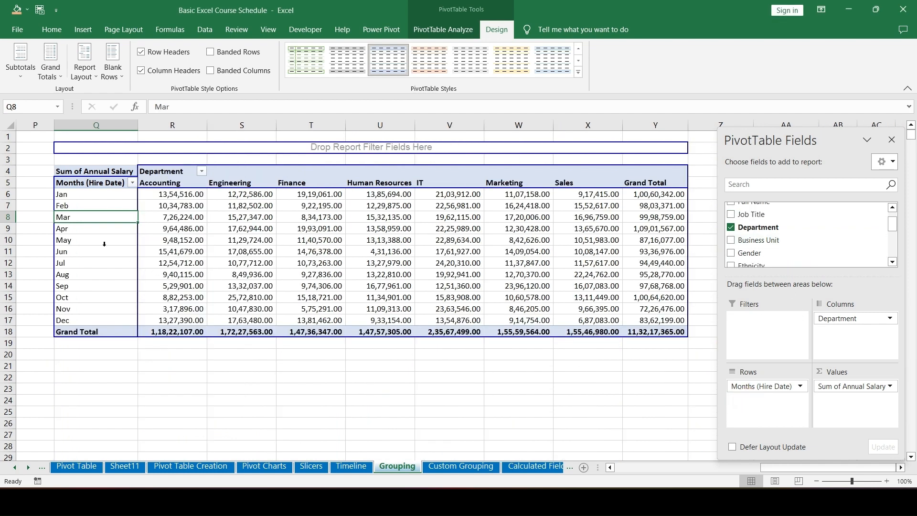
Regroup the pivot table's hire dates by Quarters only, deselecting Months
{"action": "left_click", "coordinate": [95, 202]}
{"action": "right_click", "coordinate": [95, 198]}
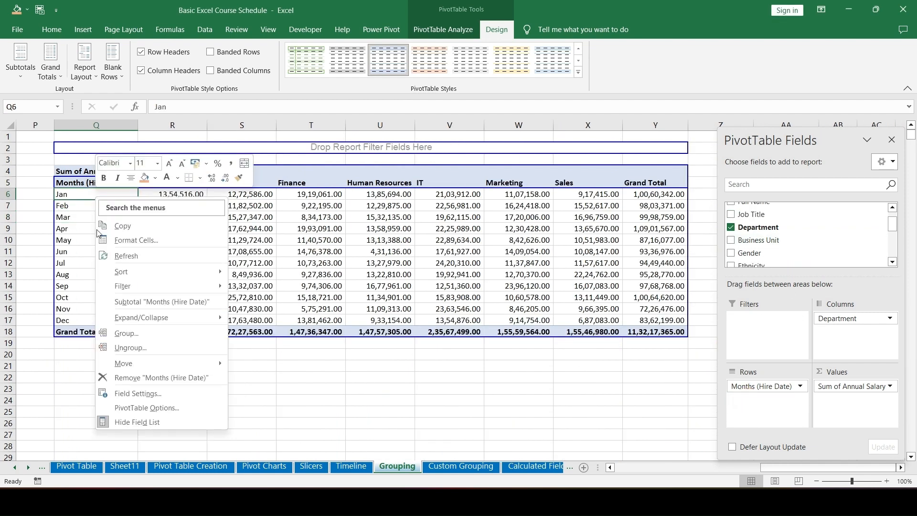
{"action": "left_click", "coordinate": [127, 340]}
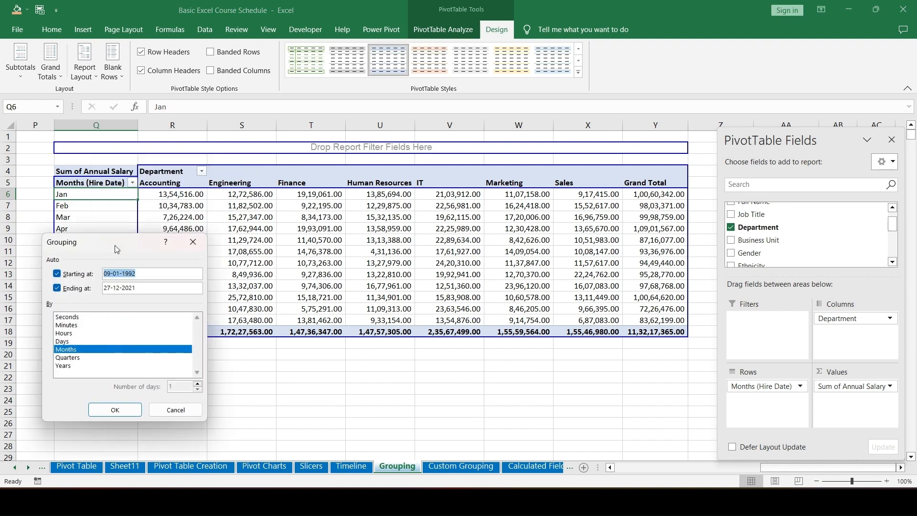
{"action": "left_click_drag", "start_coordinate": [119, 234], "coordinate": [397, 159]}
{"action": "left_click", "coordinate": [352, 274]}
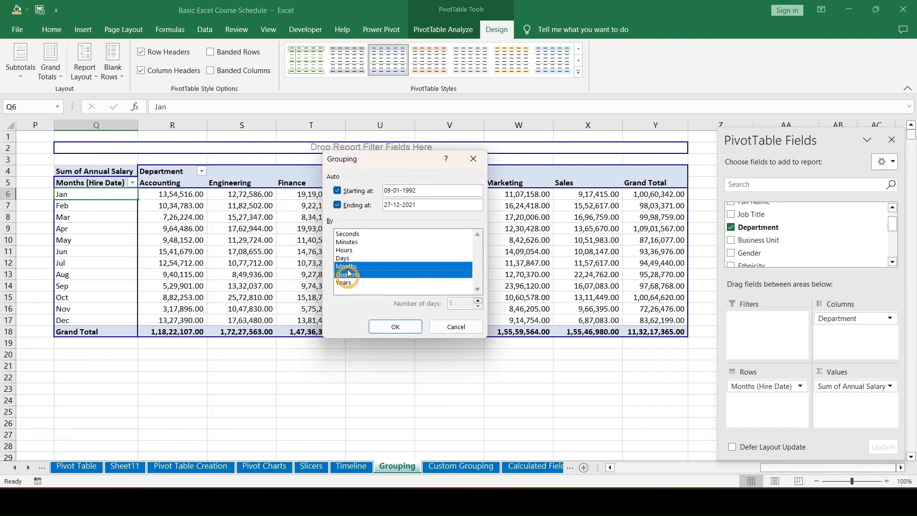
{"action": "left_click", "coordinate": [348, 266]}
{"action": "left_click", "coordinate": [395, 326]}
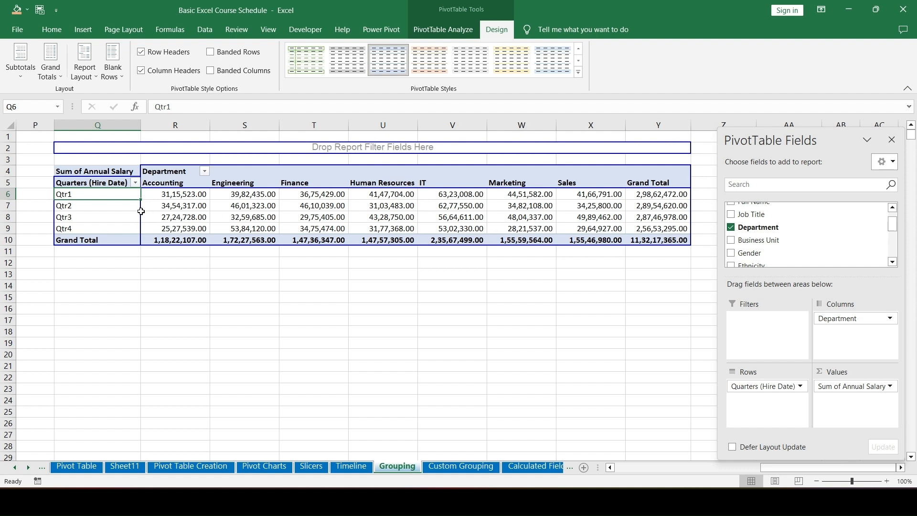
Regroup the pivot table's hire dates by Years only, deselecting Quarters
{"action": "right_click", "coordinate": [123, 194]}
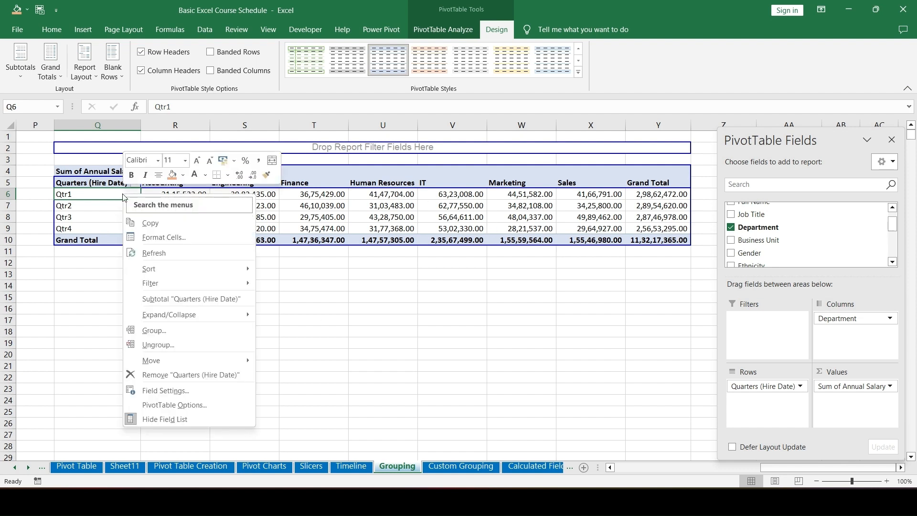
{"action": "left_click", "coordinate": [151, 330]}
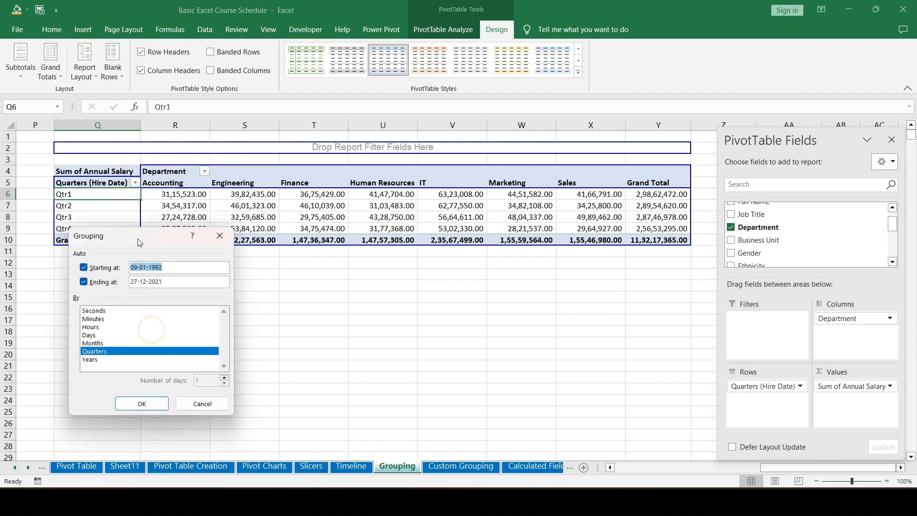
{"action": "left_click_drag", "start_coordinate": [138, 235], "coordinate": [298, 154]}
{"action": "left_click", "coordinate": [251, 278]}
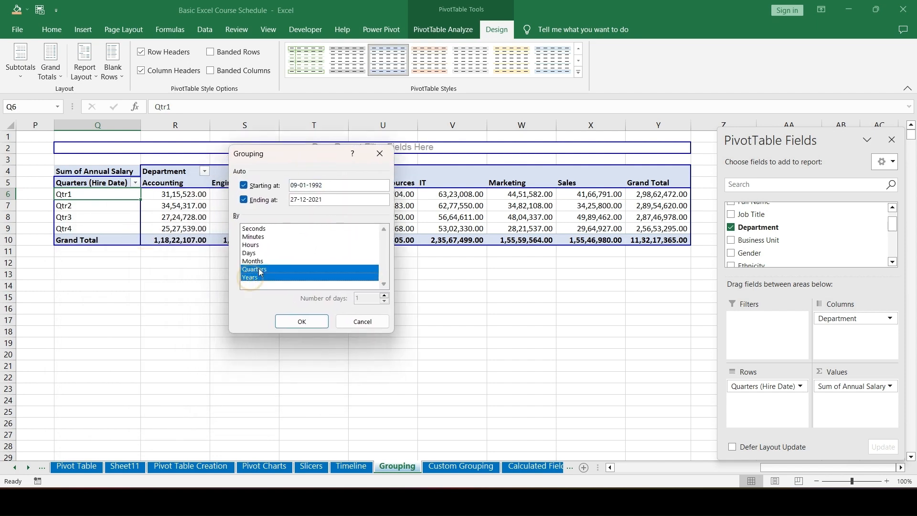
{"action": "left_click", "coordinate": [254, 270]}
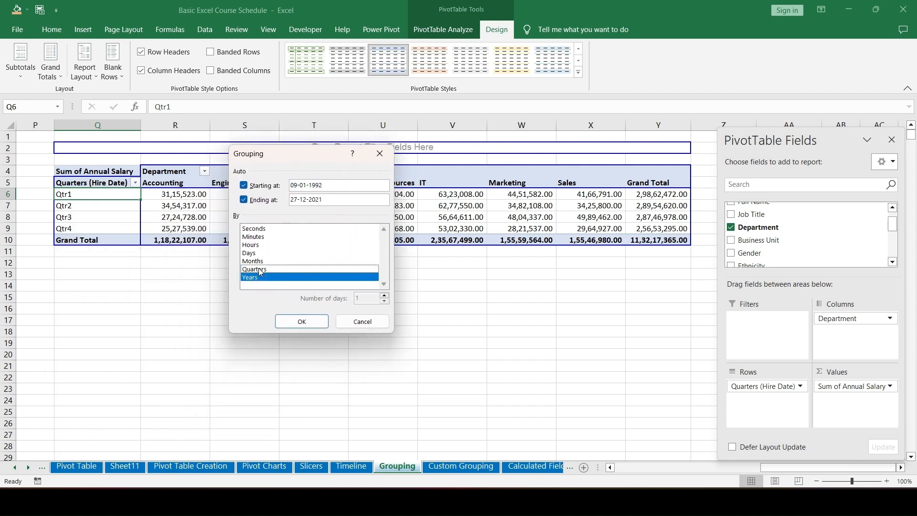
{"action": "left_click", "coordinate": [302, 328]}
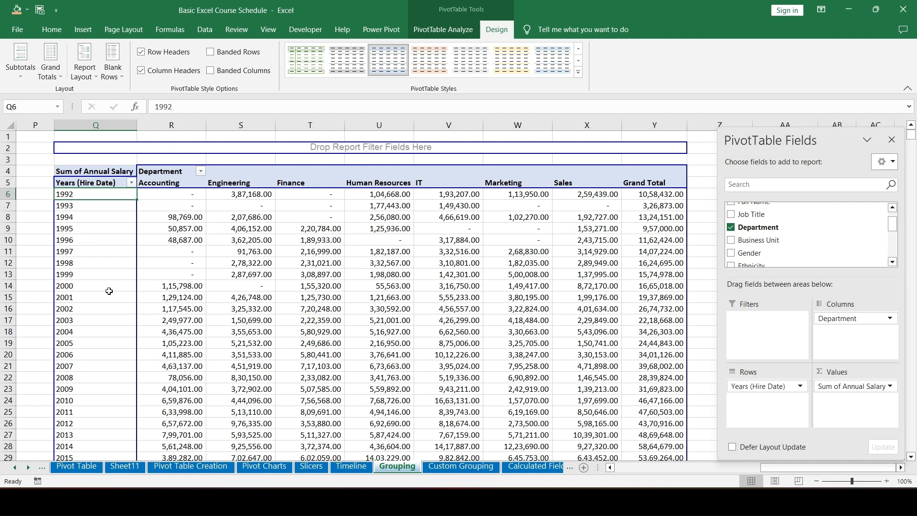
Ungroup the hire dates so the pivot table lists each individual date
{"action": "scroll", "coordinate": [109, 291], "scroll_direction": "down", "scroll_amount": 5}
{"action": "scroll", "coordinate": [109, 290], "scroll_direction": "up", "scroll_amount": 5}
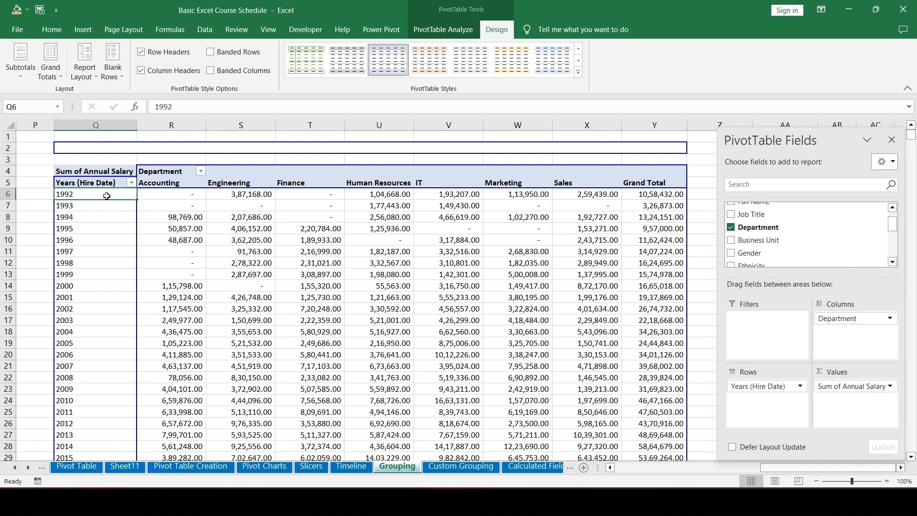
{"action": "right_click", "coordinate": [107, 196]}
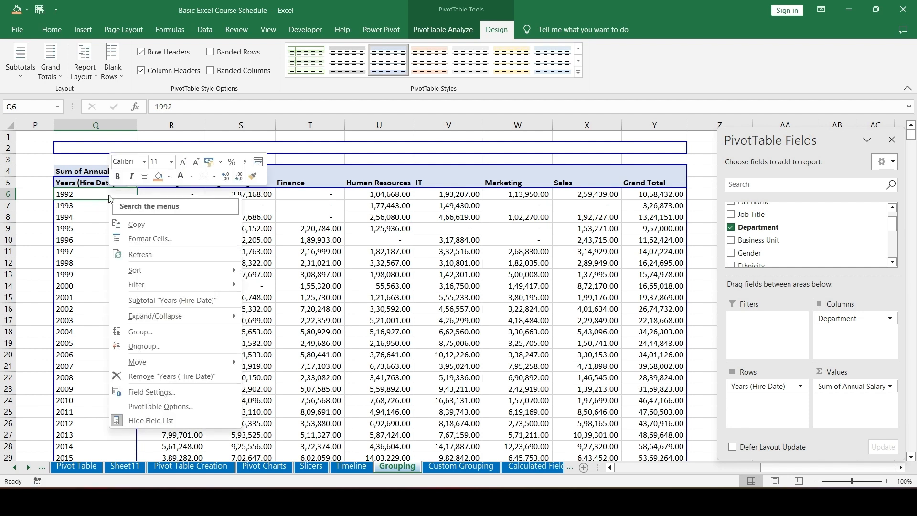
{"action": "left_click", "coordinate": [145, 347]}
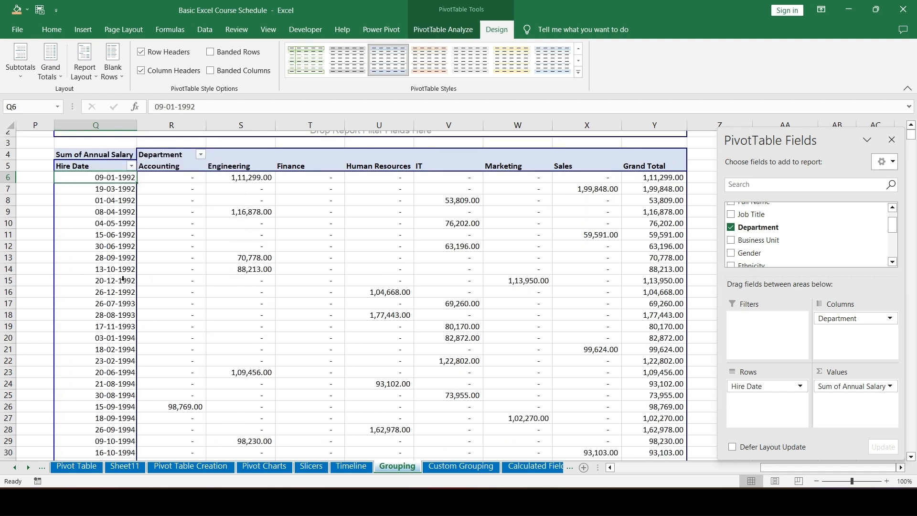
{"action": "right_click", "coordinate": [113, 215]}
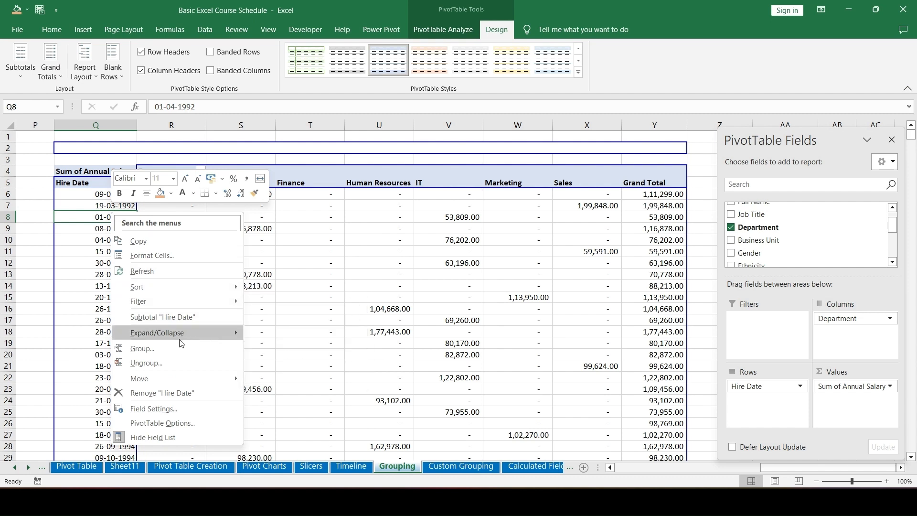
{"action": "mouse_move", "coordinate": [186, 340]}
{"action": "left_click", "coordinate": [270, 334]}
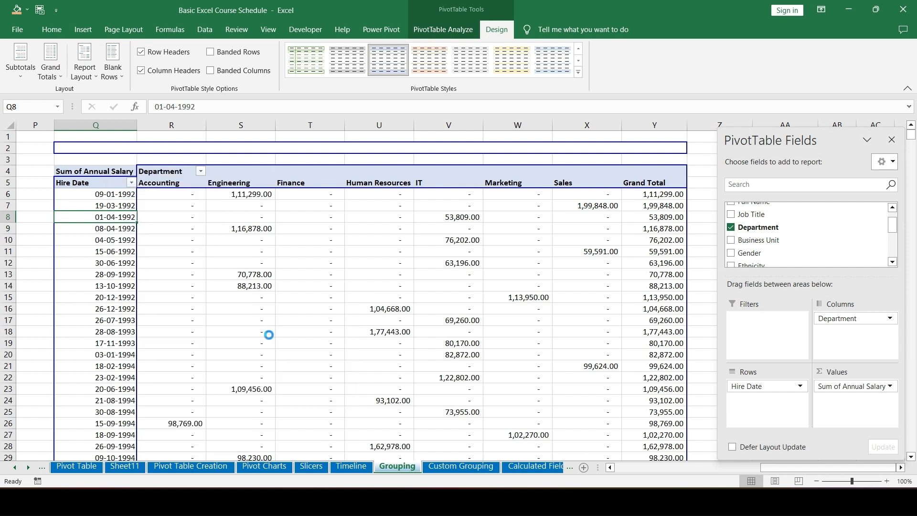
{"action": "left_click", "coordinate": [461, 197]}
{"action": "scroll", "coordinate": [463, 200], "scroll_direction": "down", "scroll_amount": 1}
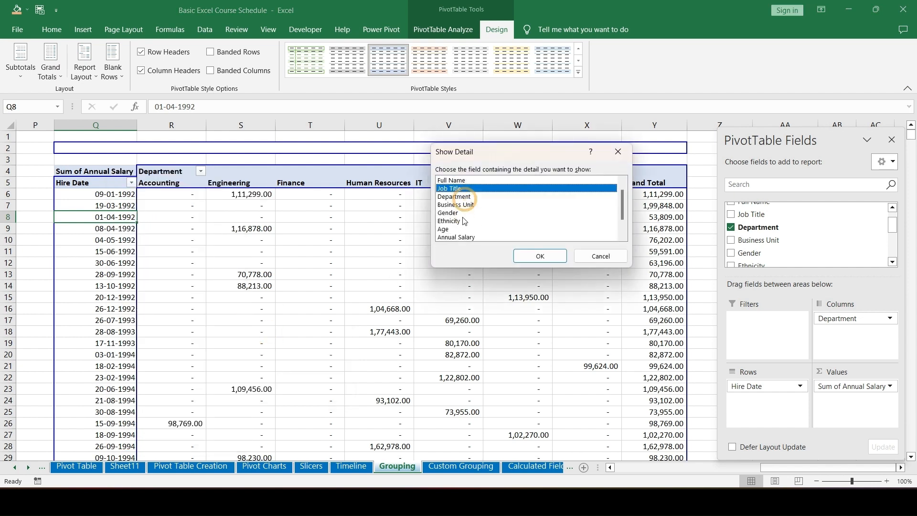
{"action": "scroll", "coordinate": [463, 201], "scroll_direction": "up", "scroll_amount": 1}
{"action": "left_click_drag", "start_coordinate": [490, 151], "coordinate": [401, 153]}
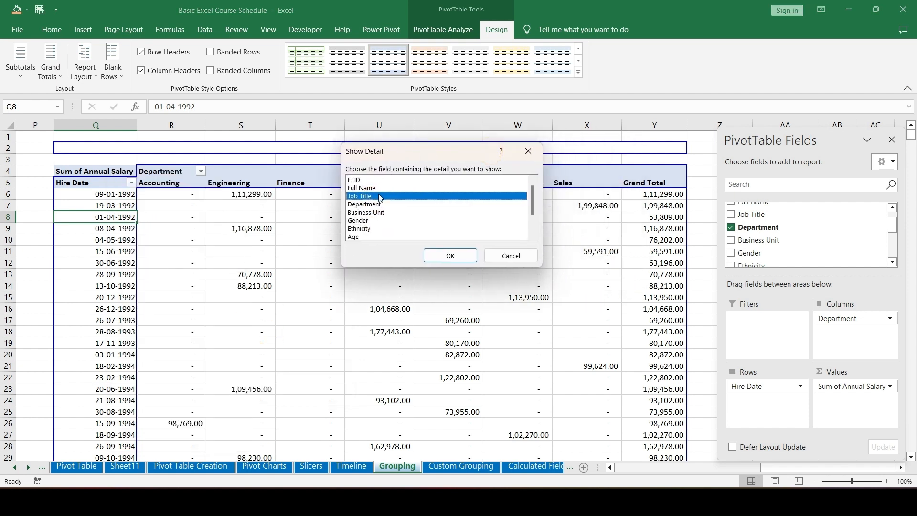
{"action": "scroll", "coordinate": [367, 220], "scroll_direction": "down", "scroll_amount": 2}
{"action": "scroll", "coordinate": [367, 221], "scroll_direction": "up", "scroll_amount": 2}
{"action": "left_click", "coordinate": [510, 256]}
Expand the 04-05-1992 hire date with Full Name as the detail field, and undo the expansion
{"action": "right_click", "coordinate": [113, 244]}
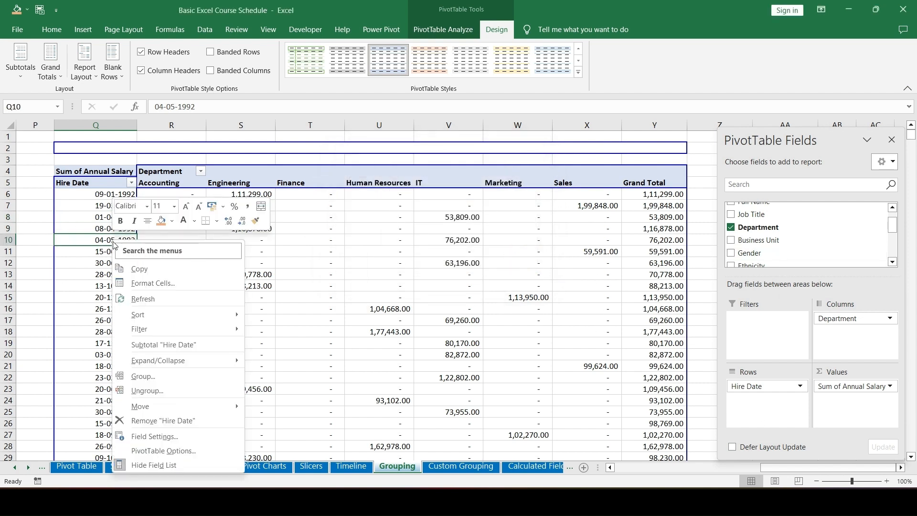
{"action": "left_click", "coordinate": [155, 361]}
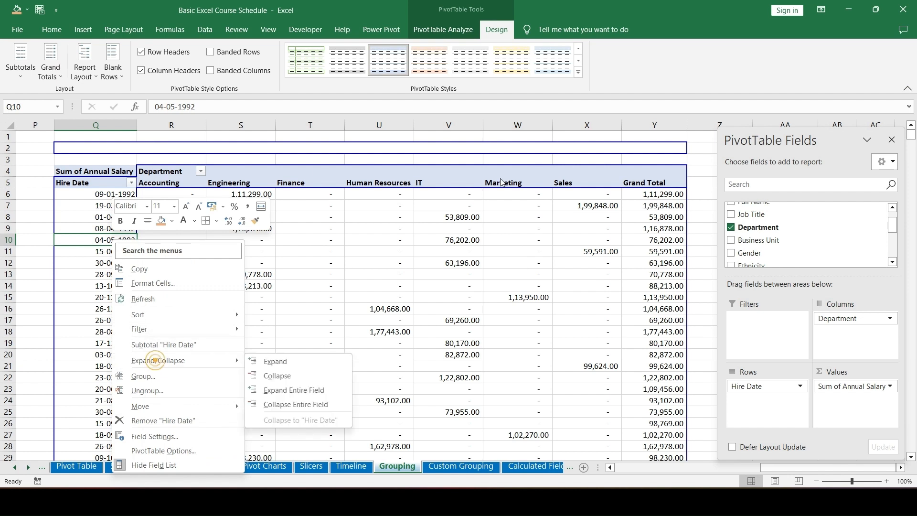
{"action": "left_click", "coordinate": [271, 363]}
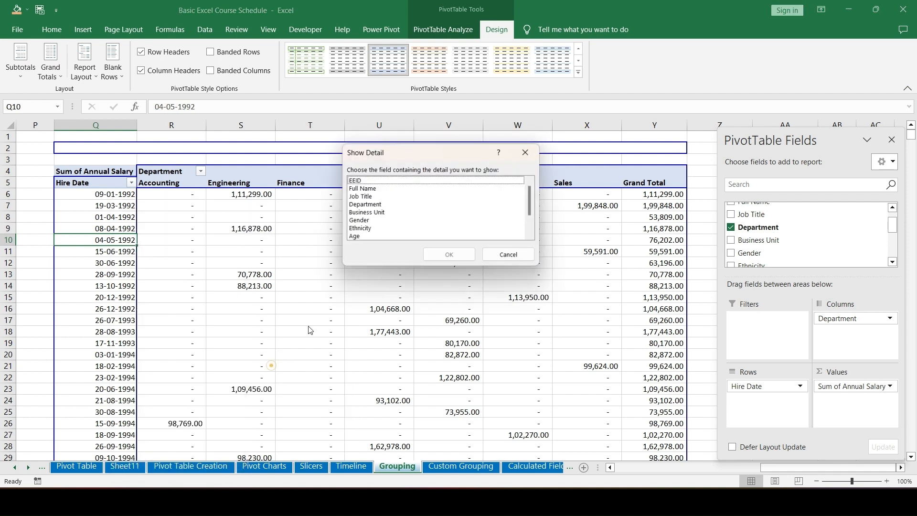
{"action": "left_click", "coordinate": [372, 189]}
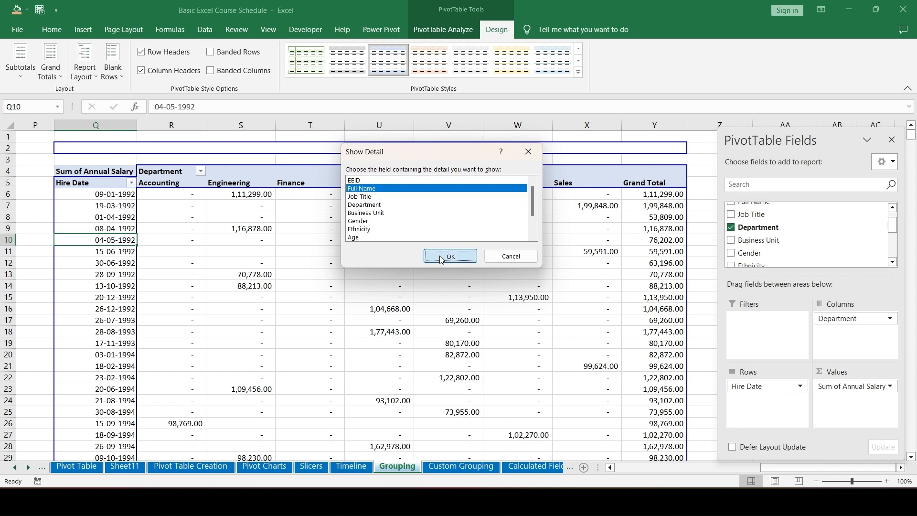
{"action": "left_click", "coordinate": [440, 257]}
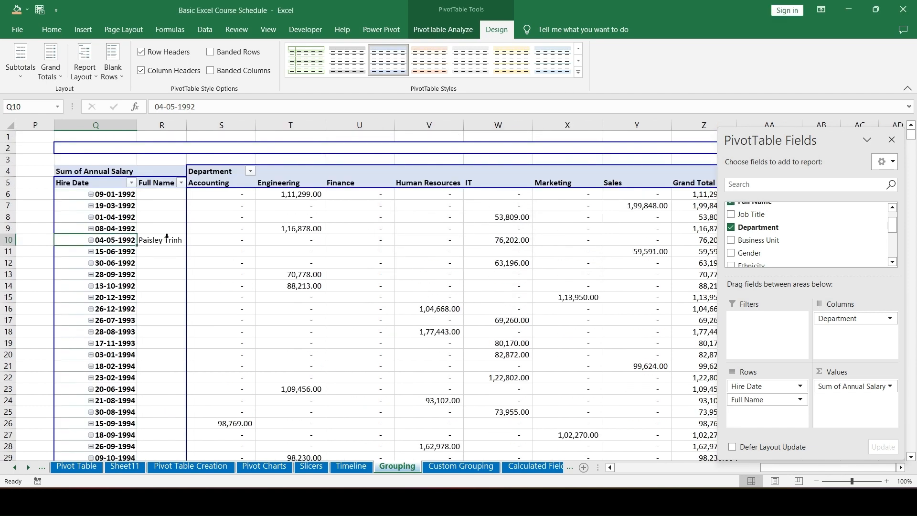
{"action": "key", "text": "ctrl+z"}
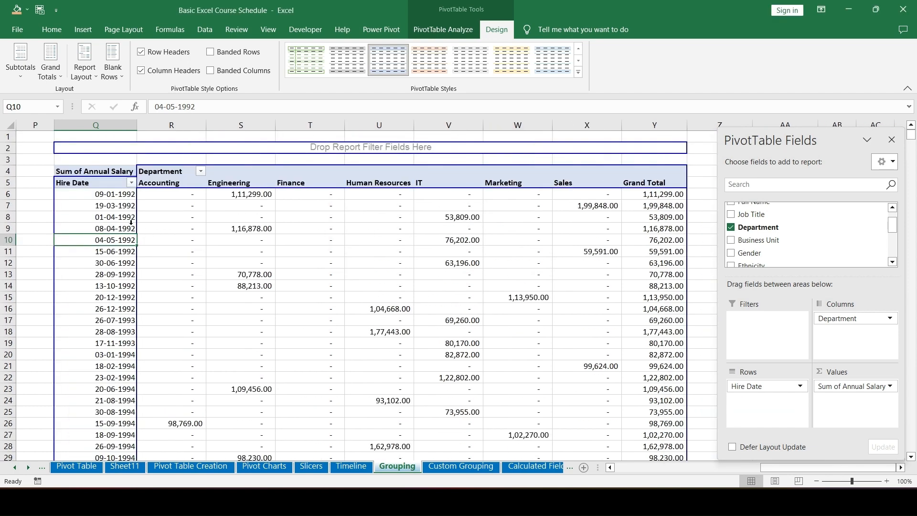
Try to collapse the 01-04-1992 hire date item
{"action": "right_click", "coordinate": [123, 219]}
{"action": "mouse_move", "coordinate": [229, 340]}
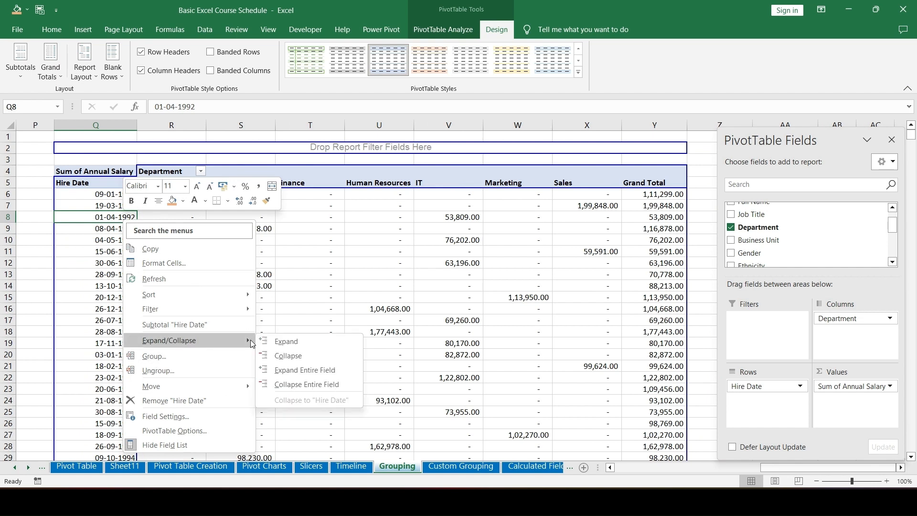
{"action": "left_click", "coordinate": [286, 356]}
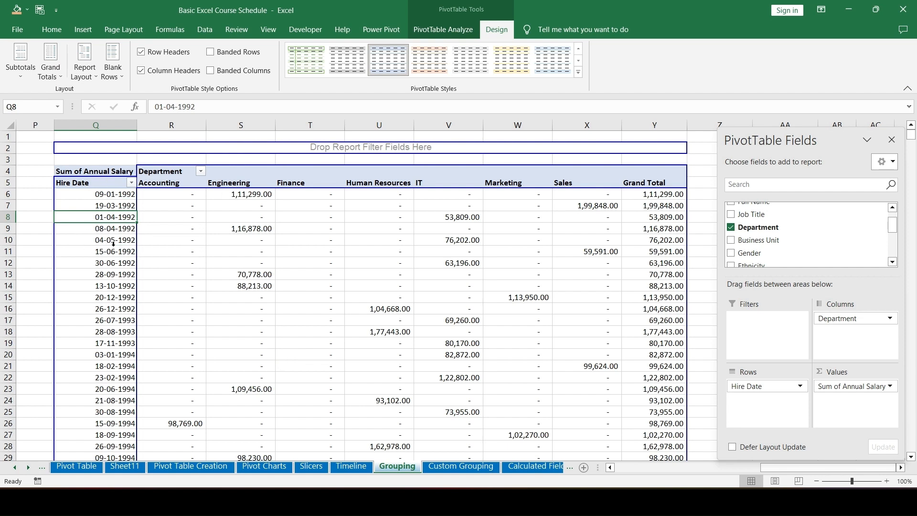
Review the Hire Date field settings, including its number format and layout and print options, and close them without changes
{"action": "right_click", "coordinate": [116, 255]}
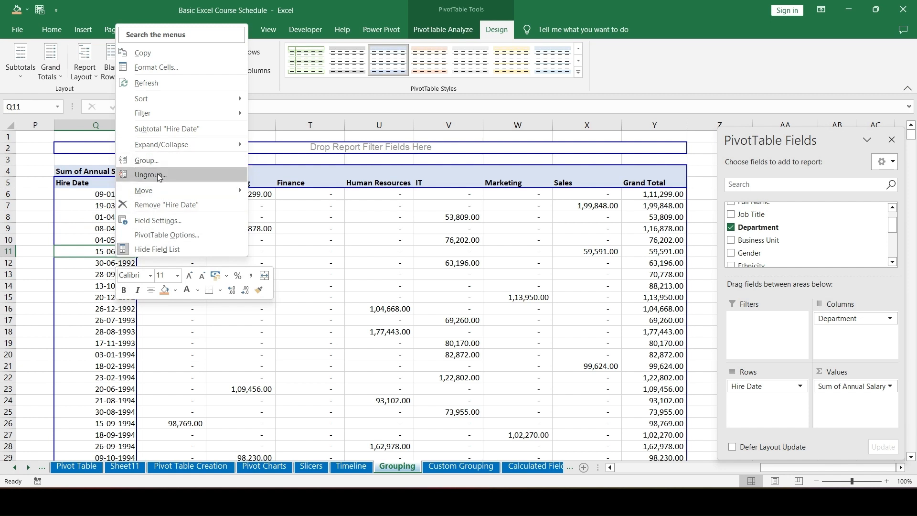
{"action": "mouse_move", "coordinate": [162, 192]}
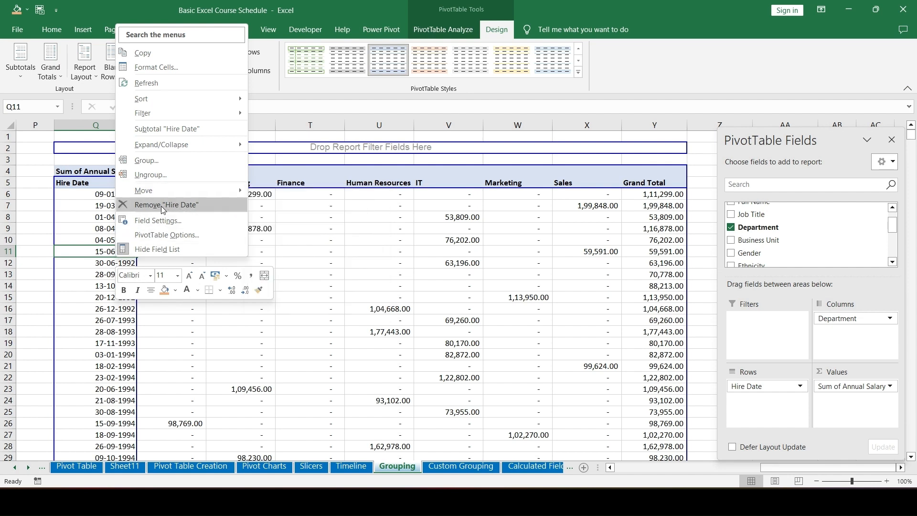
{"action": "left_click", "coordinate": [175, 221]}
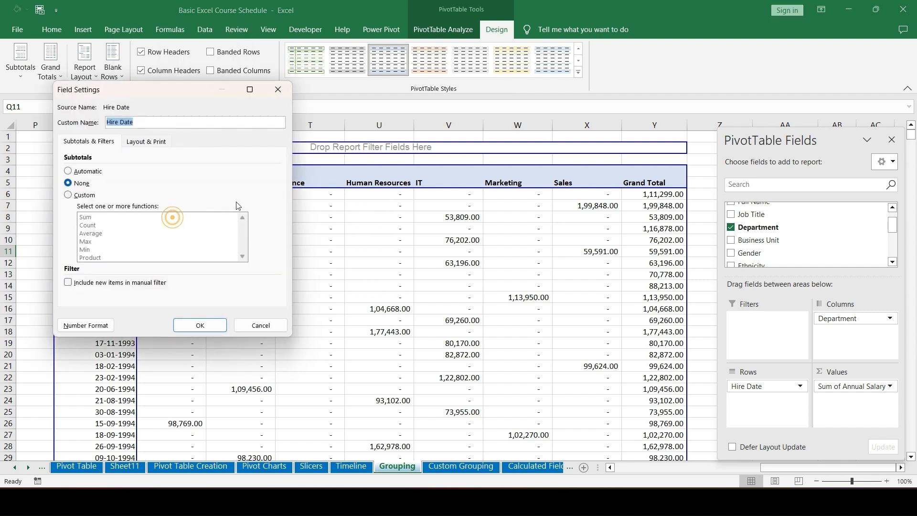
{"action": "left_click_drag", "start_coordinate": [172, 94], "coordinate": [370, 95]}
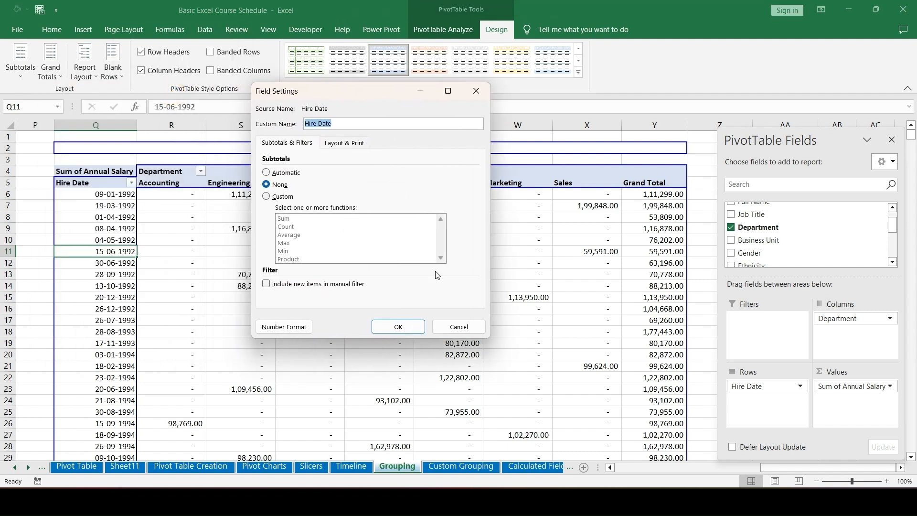
{"action": "left_click", "coordinate": [291, 327]}
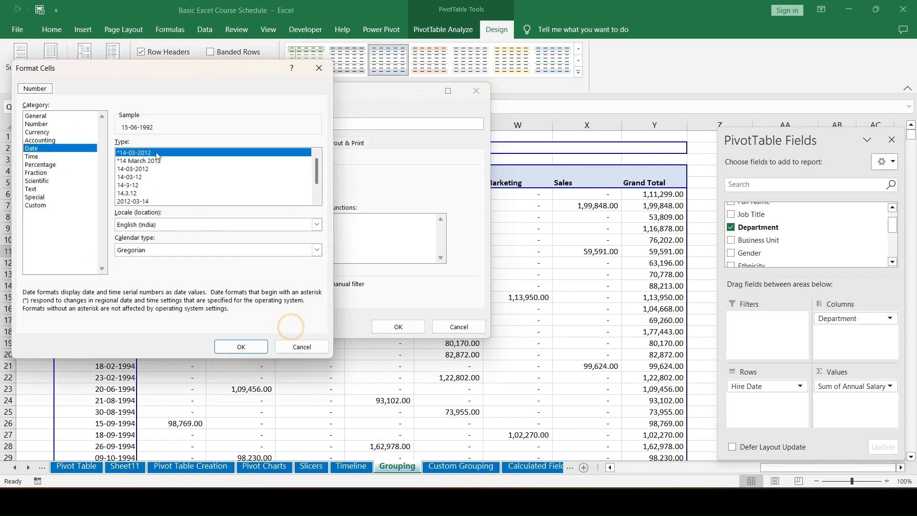
{"action": "left_click", "coordinate": [319, 70]}
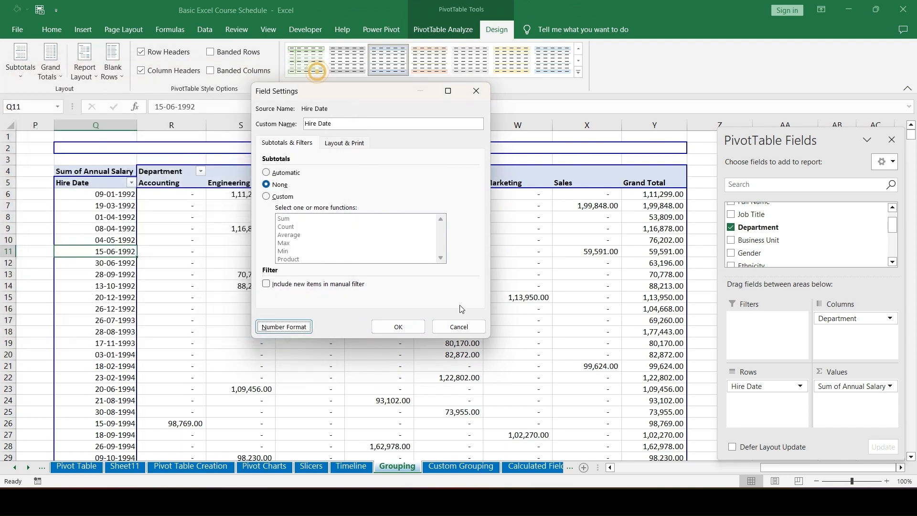
{"action": "left_click", "coordinate": [345, 142]}
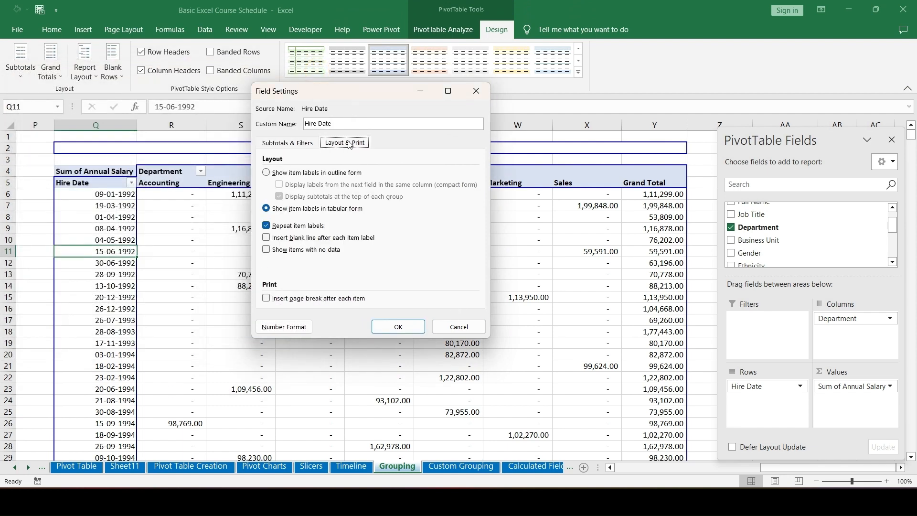
{"action": "left_click", "coordinate": [456, 327]}
View the PivotTable options for layout and format and close them without changes
{"action": "right_click", "coordinate": [130, 229]}
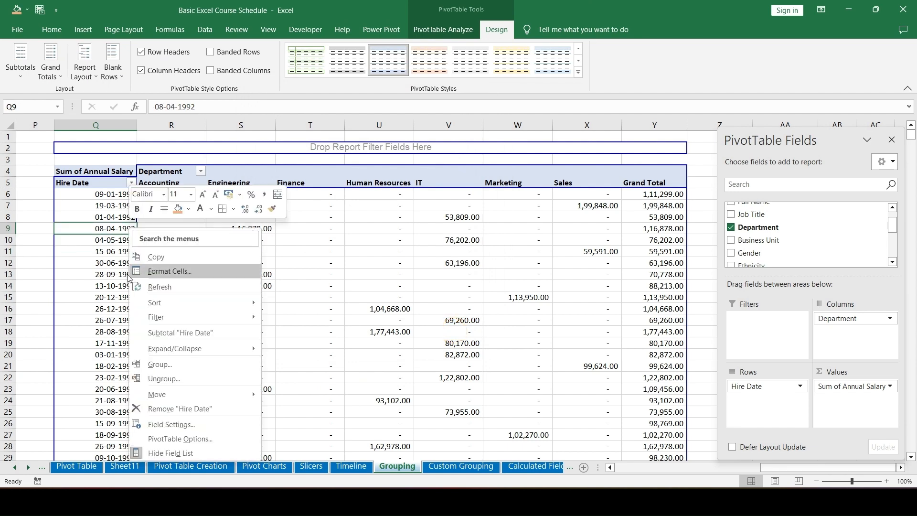
{"action": "left_click", "coordinate": [170, 440]}
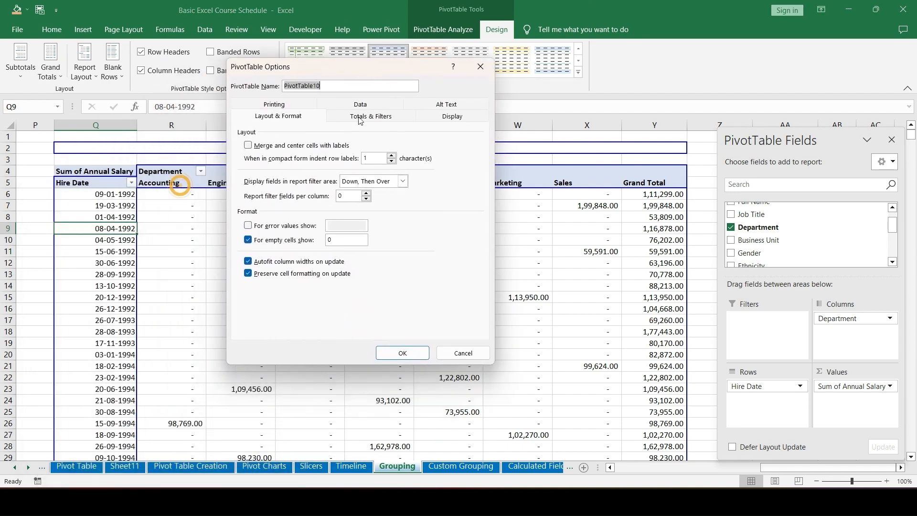
{"action": "left_click", "coordinate": [467, 357]}
Hide the pivot table's field list and display it again
{"action": "right_click", "coordinate": [115, 296]}
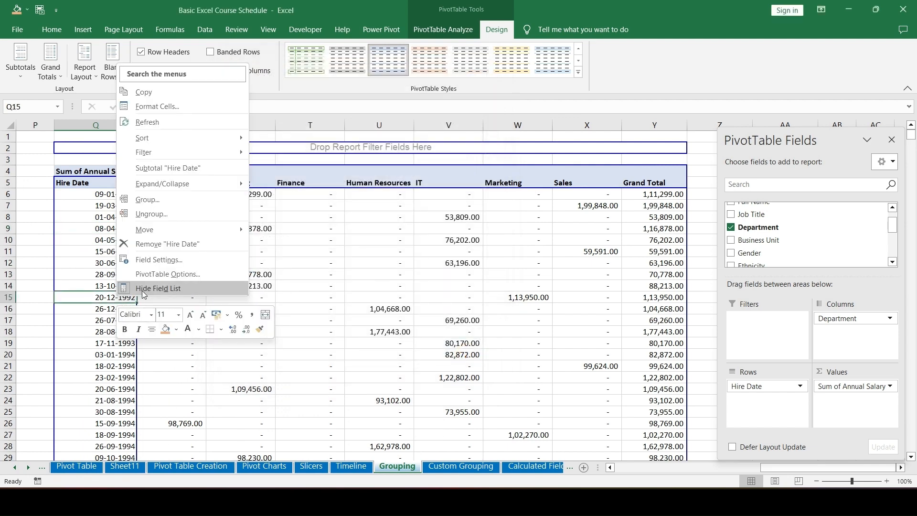
{"action": "left_click", "coordinate": [142, 289]}
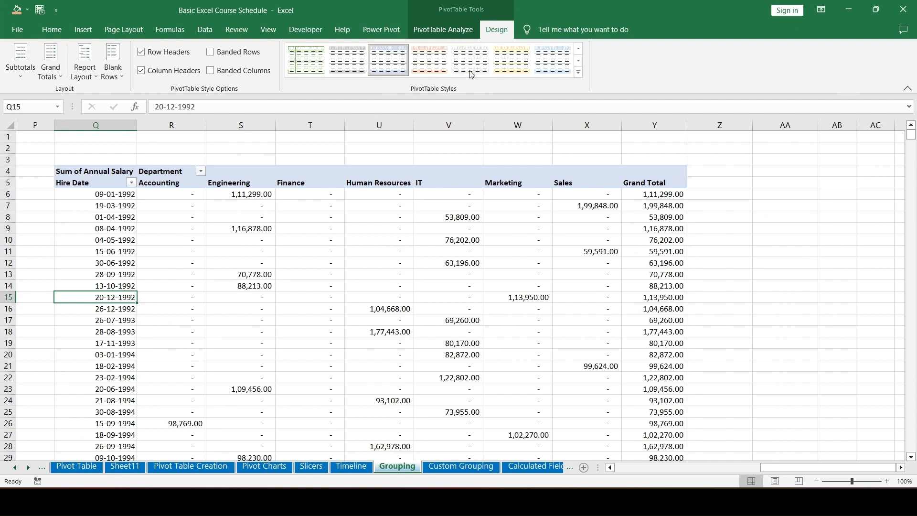
{"action": "left_click", "coordinate": [451, 31]}
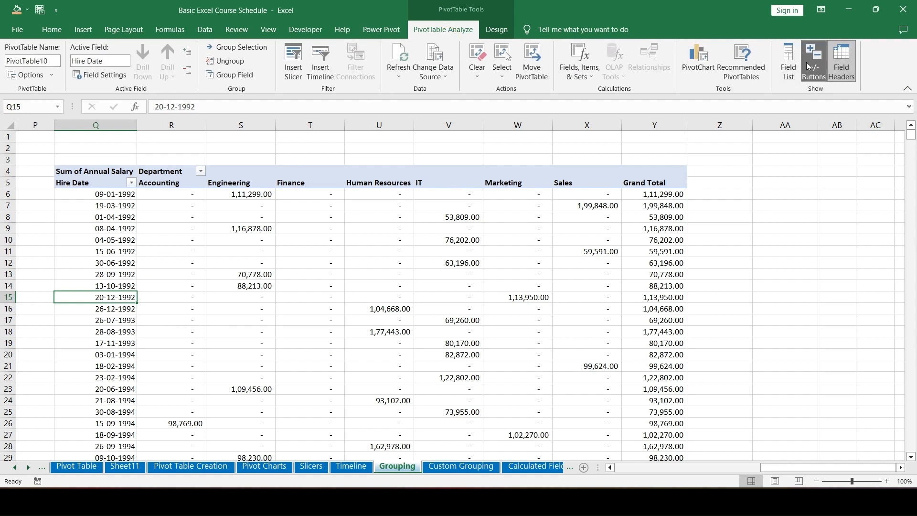
{"action": "left_click", "coordinate": [791, 68]}
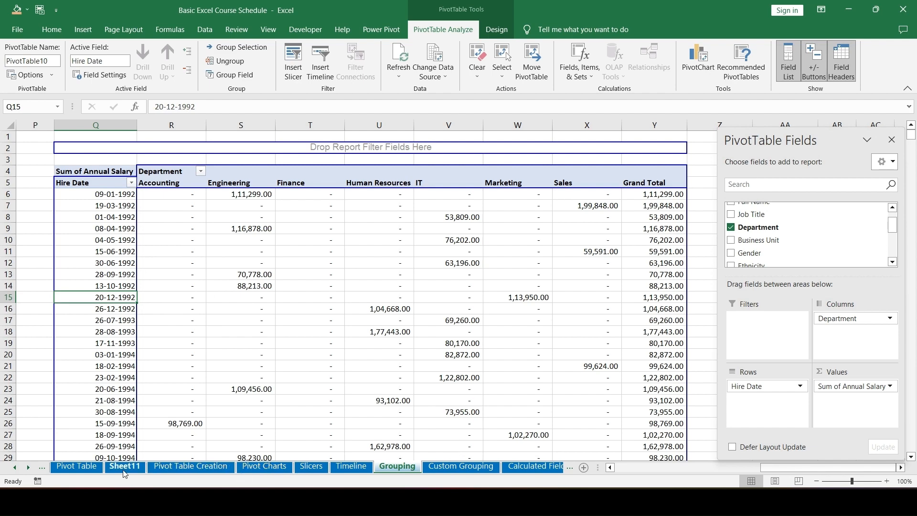
On the Pivot Table sheet, copy only the formatting of the CHAPTER 4 Timeline row onto the CHAPTER 5 Grouping row
{"action": "left_click", "coordinate": [96, 471]}
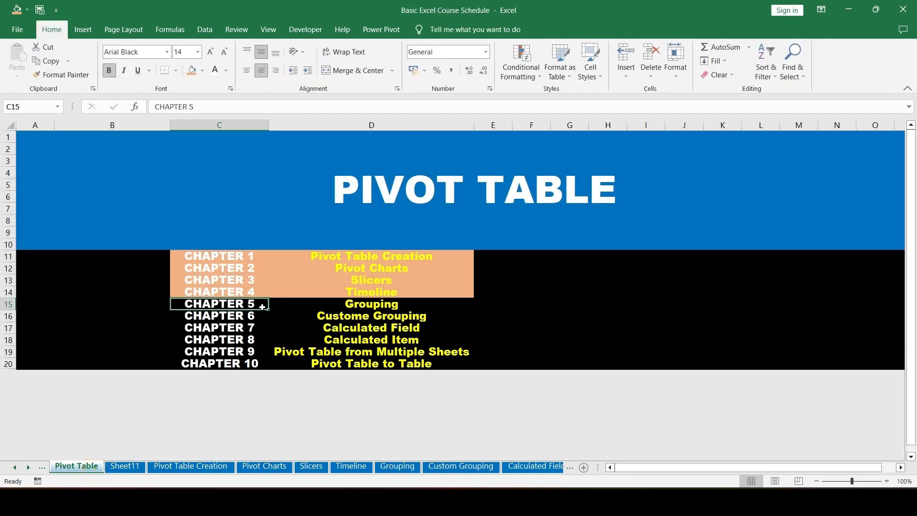
{"action": "key", "text": "Up"}
{"action": "key", "text": "shift+Right"}
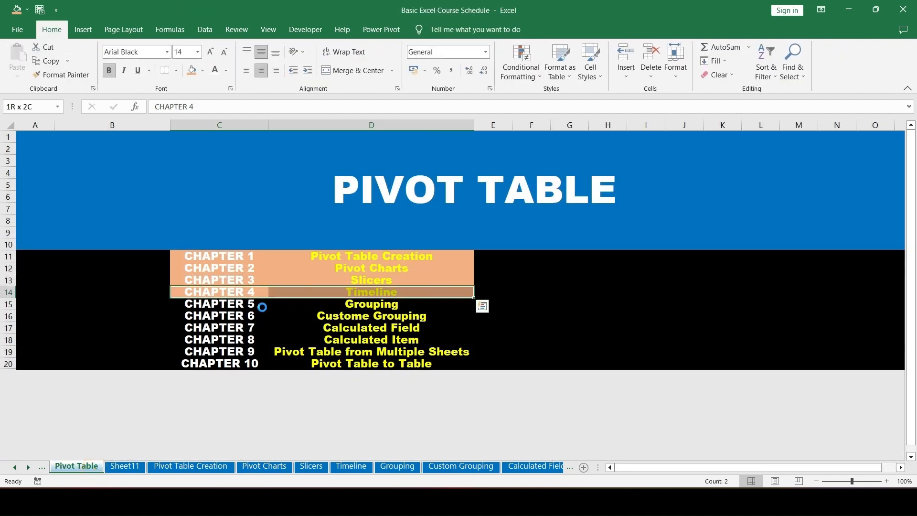
{"action": "key", "text": "ctrl+c"}
{"action": "key", "text": "Down"}
{"action": "key", "text": "shift+Right"}
{"action": "key", "text": "alt+e"}
{"action": "key", "text": "s"}
{"action": "key", "text": "t"}
{"action": "key", "text": "Return"}
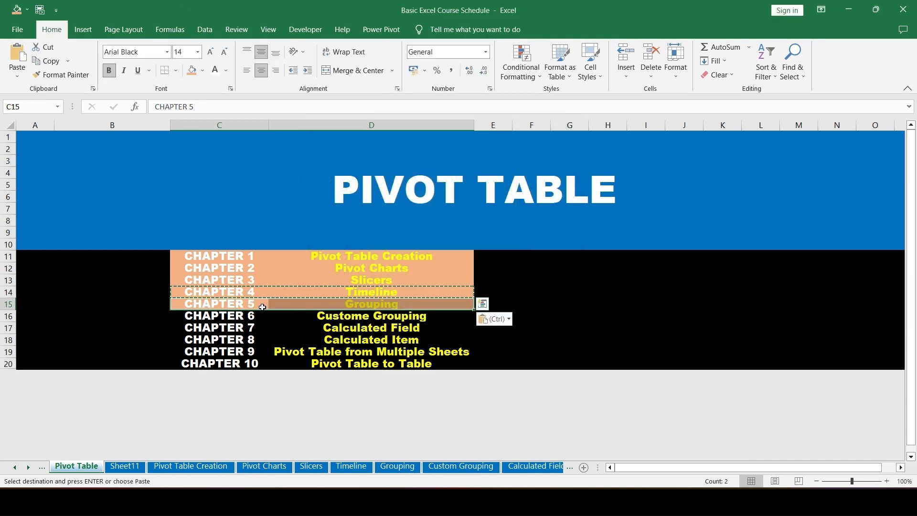
{"action": "left_click", "coordinate": [262, 307]}
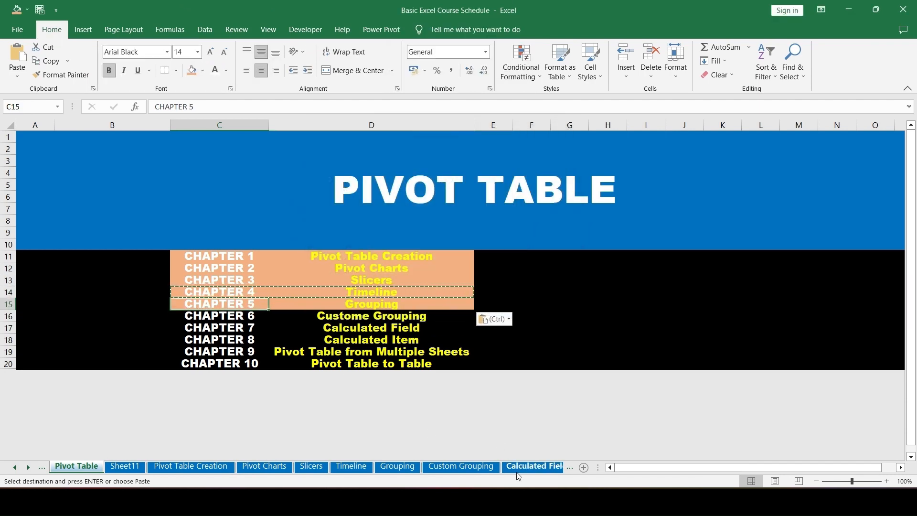
On the Grouping sheet, group the pivot table's hire dates by Months and Years
{"action": "left_click", "coordinate": [532, 465]}
{"action": "left_click", "coordinate": [389, 463]}
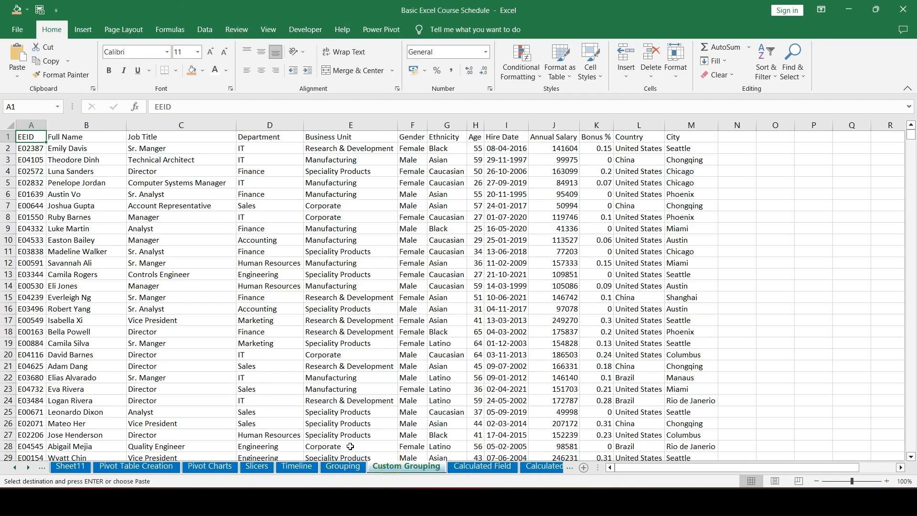
{"action": "left_click", "coordinate": [343, 465]}
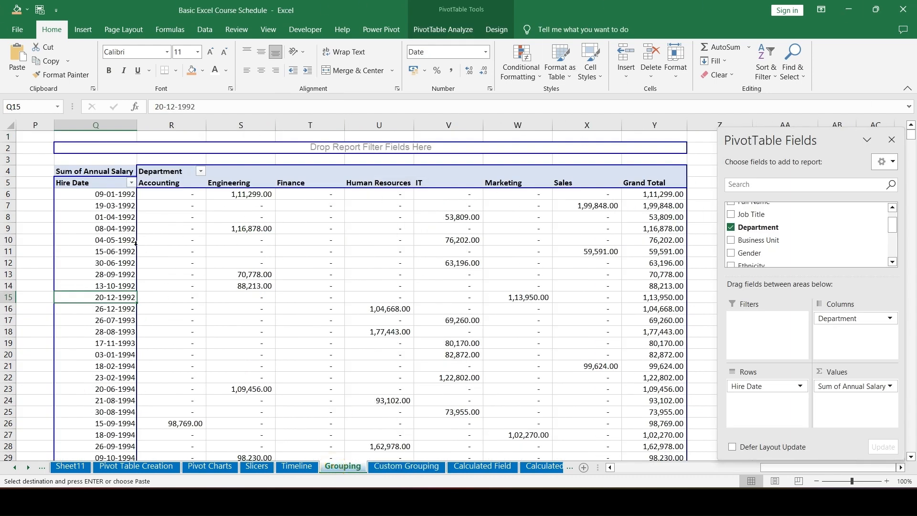
{"action": "right_click", "coordinate": [111, 217]}
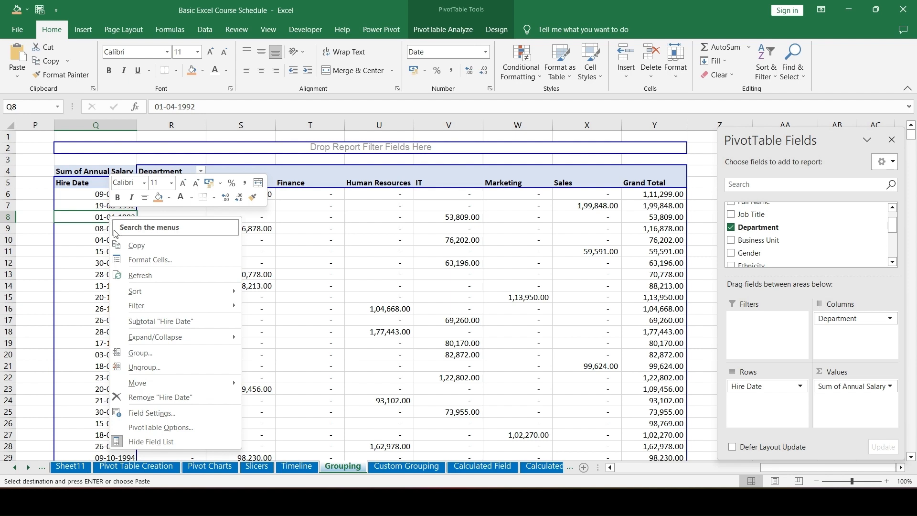
{"action": "left_click", "coordinate": [132, 358]}
{"action": "left_click_drag", "start_coordinate": [123, 263], "coordinate": [347, 162]}
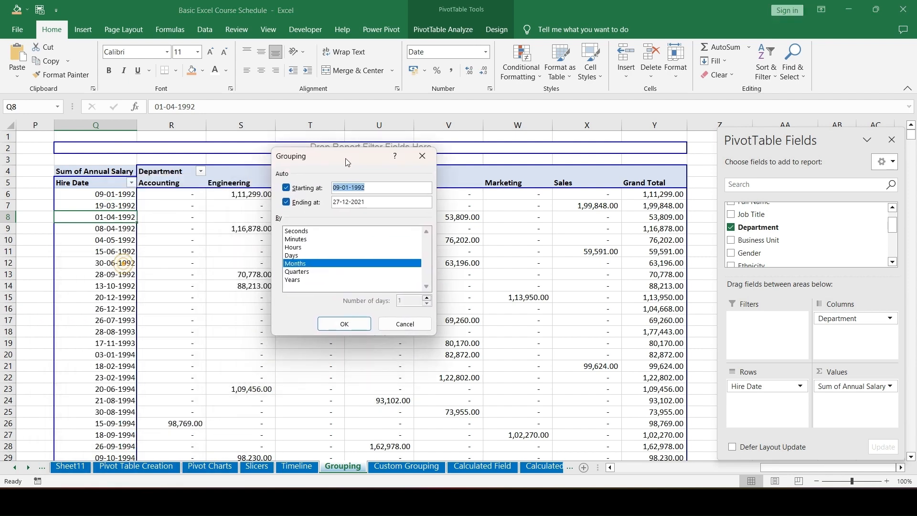
{"action": "left_click", "coordinate": [311, 280]}
{"action": "double_click", "coordinate": [298, 263]}
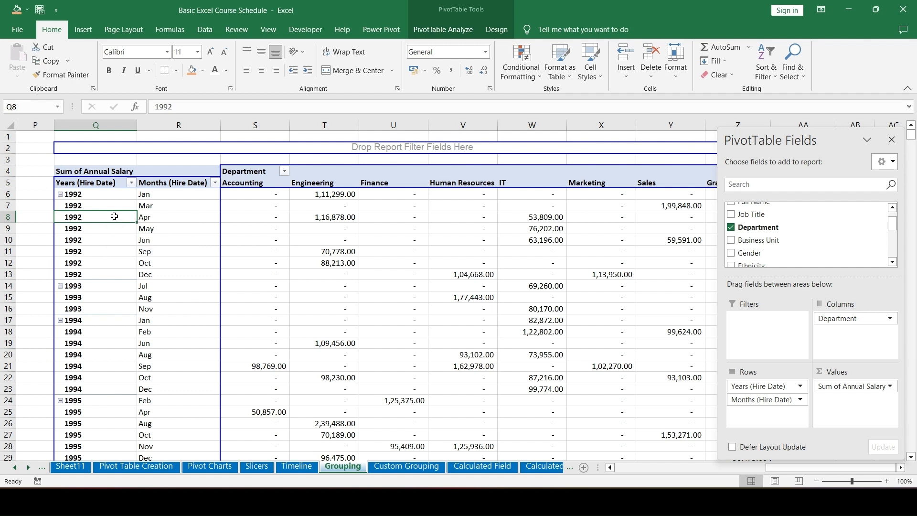
Add Quarters to the hire date grouping alongside Months and Years
{"action": "right_click", "coordinate": [114, 217]}
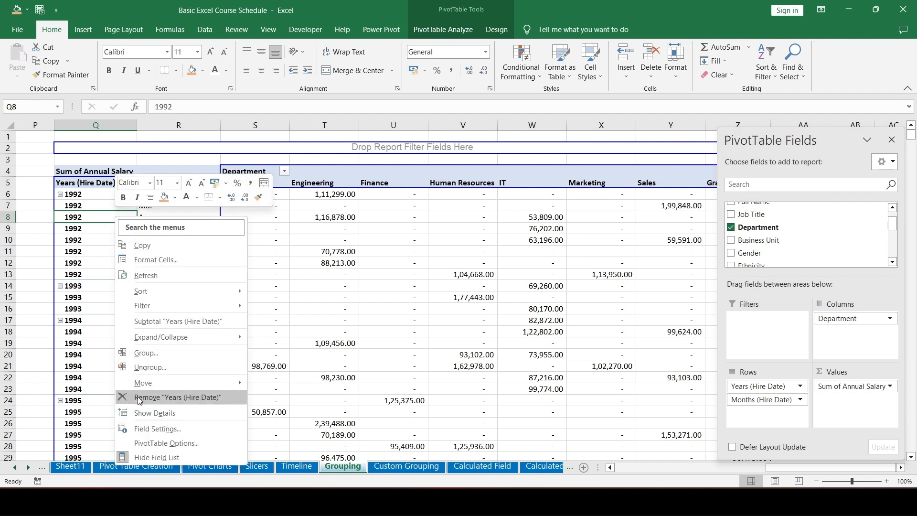
{"action": "left_click", "coordinate": [150, 354]}
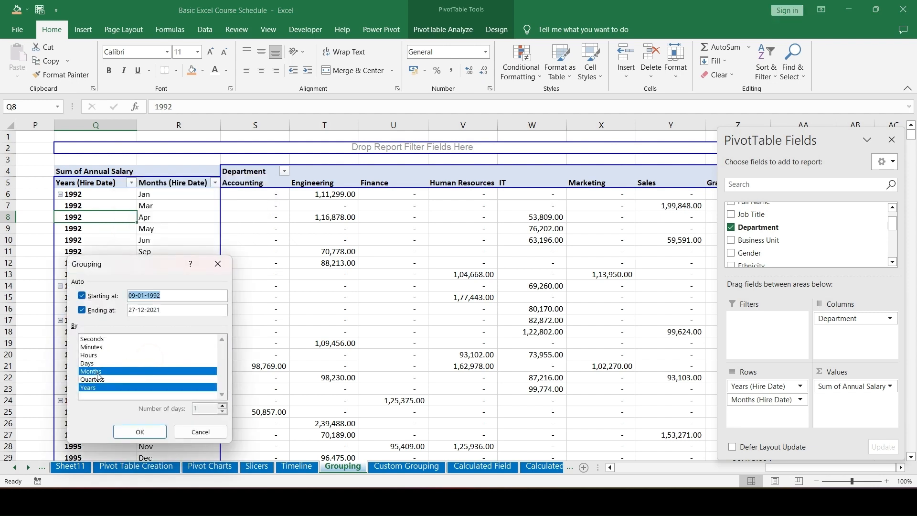
{"action": "left_click", "coordinate": [99, 380]}
{"action": "left_click", "coordinate": [139, 432]}
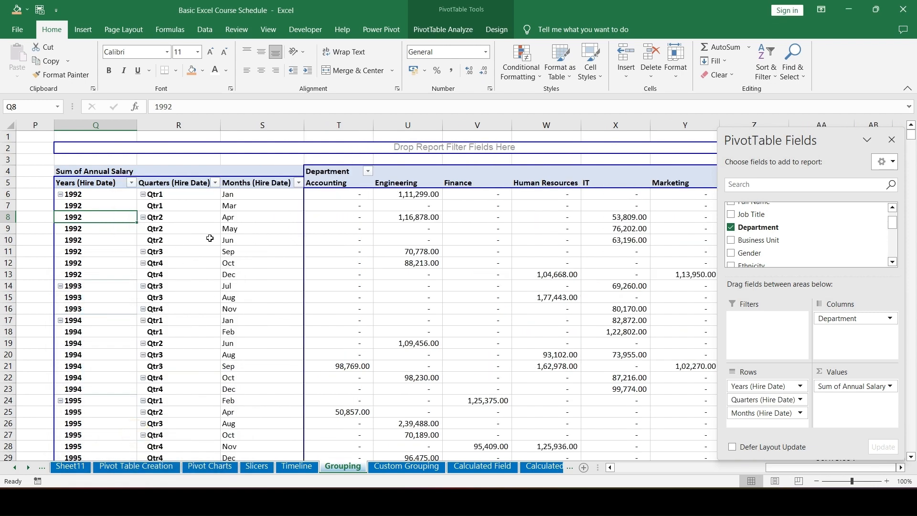
Add Days to the hire date grouping alongside Months, Quarters and Years
{"action": "right_click", "coordinate": [210, 238]}
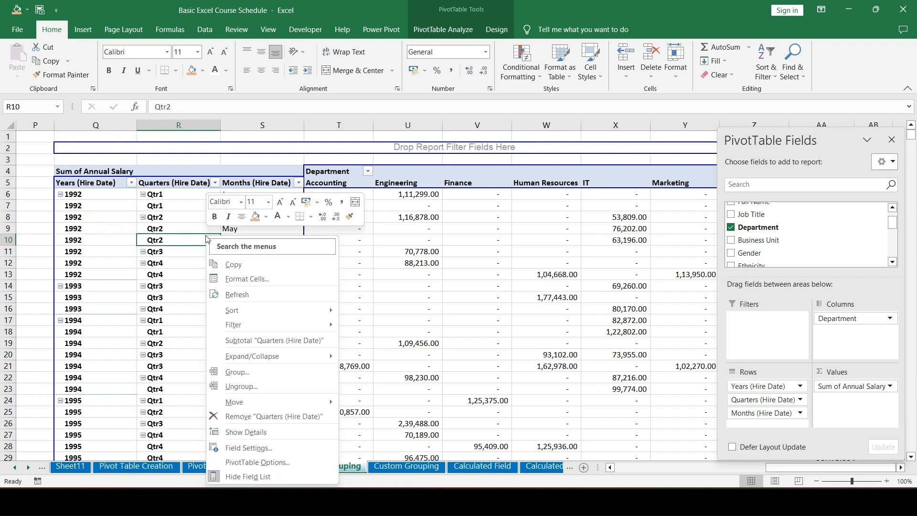
{"action": "left_click", "coordinate": [236, 371]}
{"action": "left_click", "coordinate": [191, 376]}
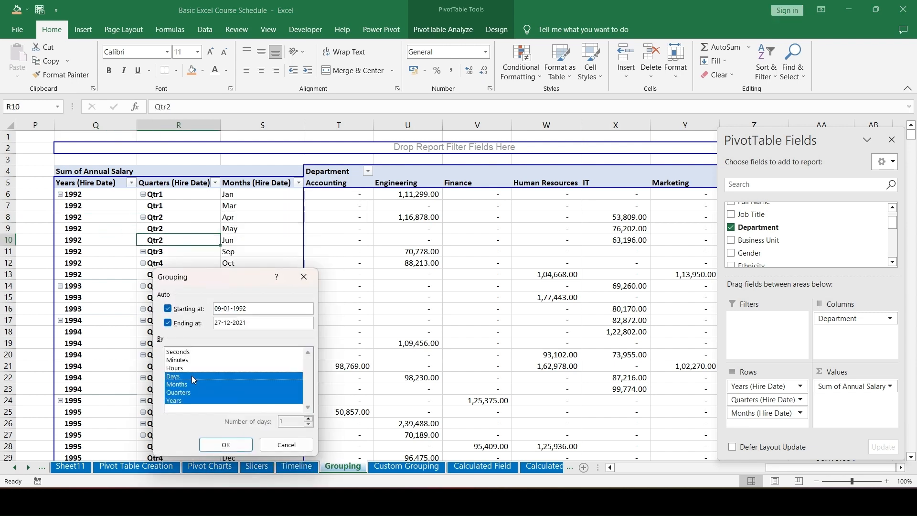
{"action": "left_click", "coordinate": [224, 445]}
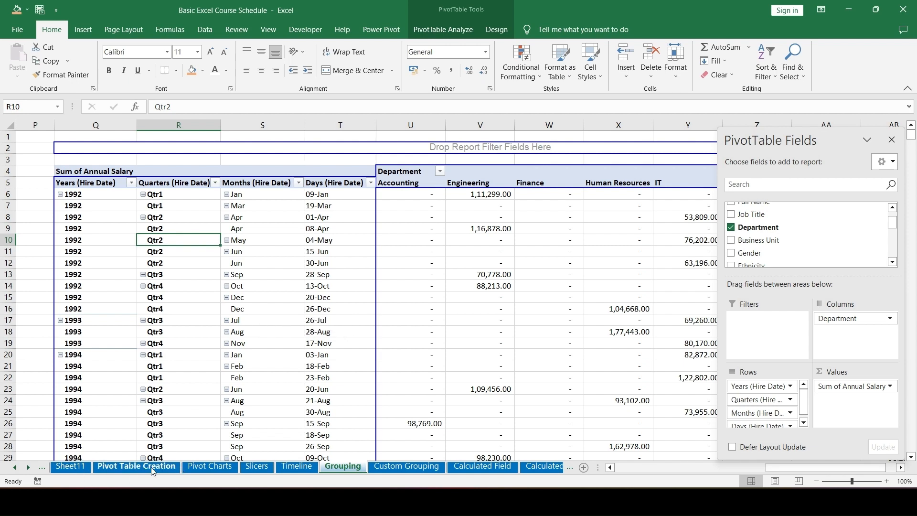
On the Pivot Table sheet, copy only the formatting of the CHAPTER 5 row onto the CHAPTER 6 Custome Grouping row
{"action": "left_click", "coordinate": [15, 467]}
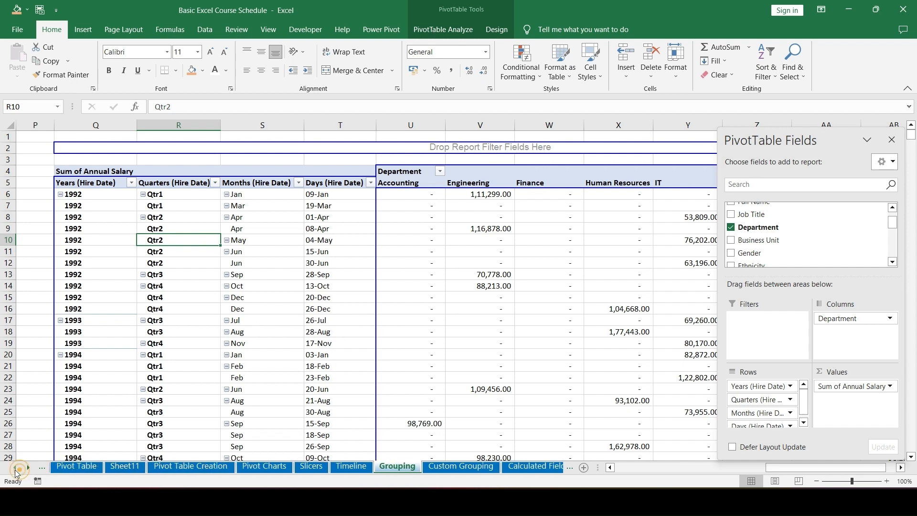
{"action": "left_click", "coordinate": [76, 466]}
{"action": "key", "text": "shift+Right"}
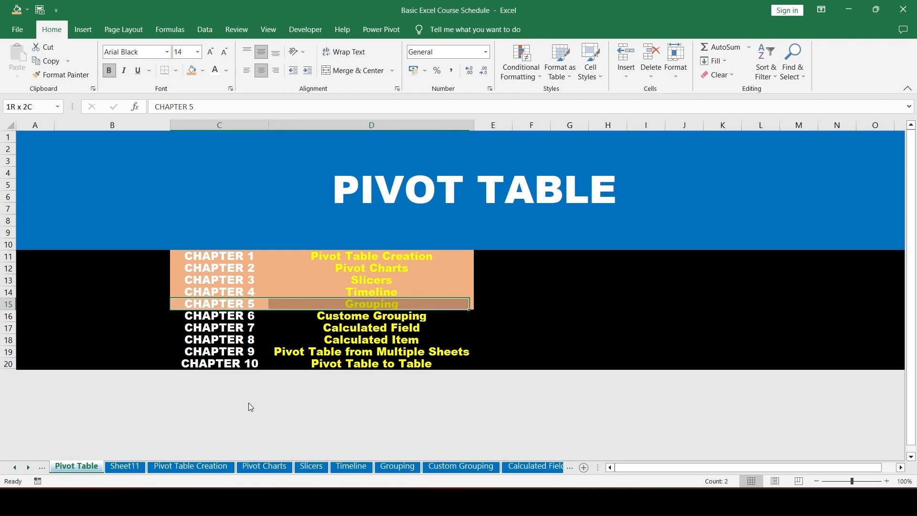
{"action": "key", "text": "ctrl+c"}
{"action": "key", "text": "Down"}
{"action": "key", "text": "shift+Right"}
{"action": "key", "text": "ctrl+alt+v"}
{"action": "key", "text": "t"}
{"action": "key", "text": "Return"}
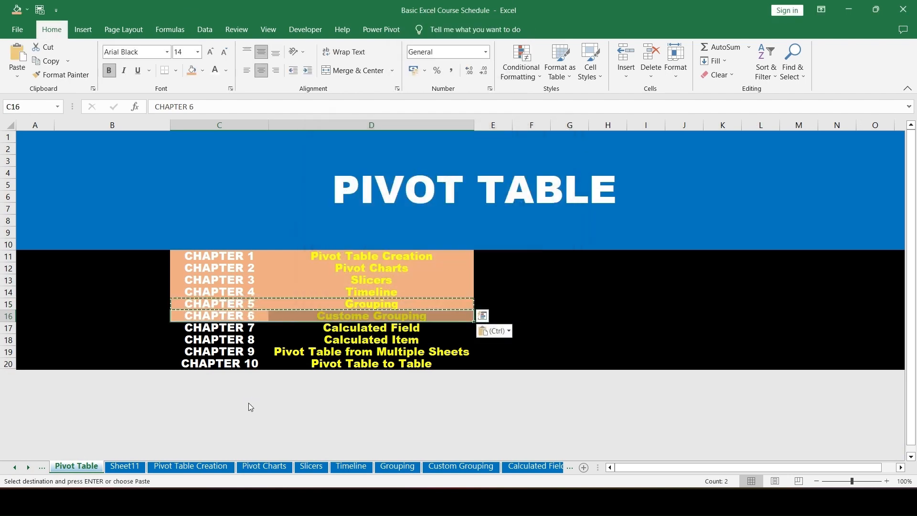
{"action": "key", "text": "Escape"}
{"action": "key", "text": "Down"}
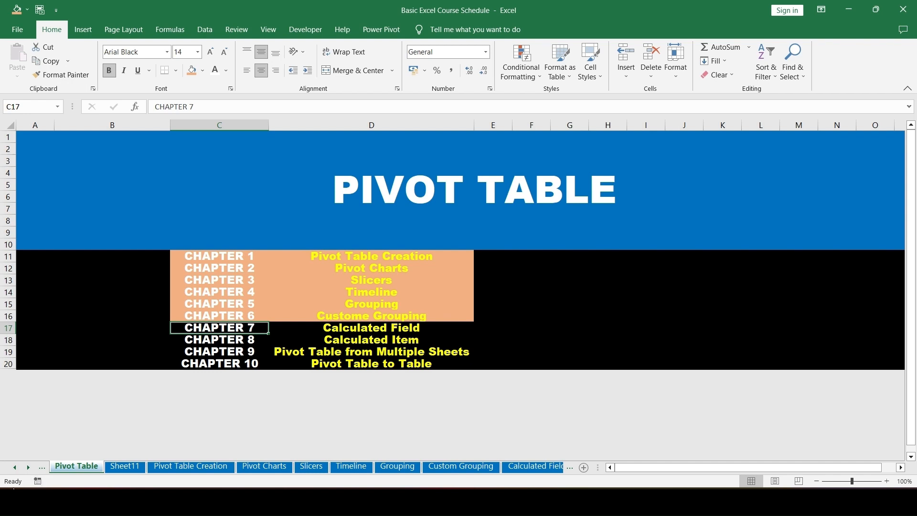
Bring the hidden sheets into view and open the Calculated Field sheet
{"action": "left_click", "coordinate": [28, 467]}
{"action": "left_click", "coordinate": [28, 467]}
{"action": "left_click", "coordinate": [29, 467]}
{"action": "left_click", "coordinate": [28, 467]}
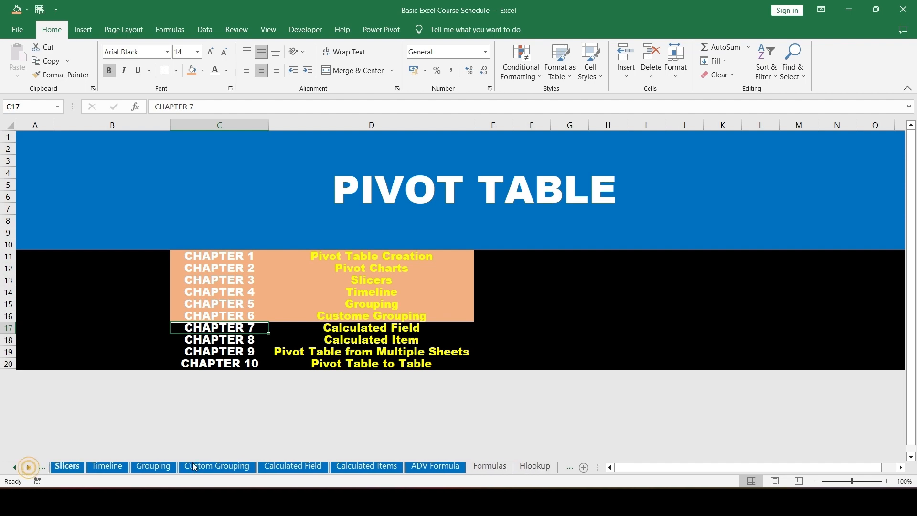
{"action": "left_click", "coordinate": [266, 467]}
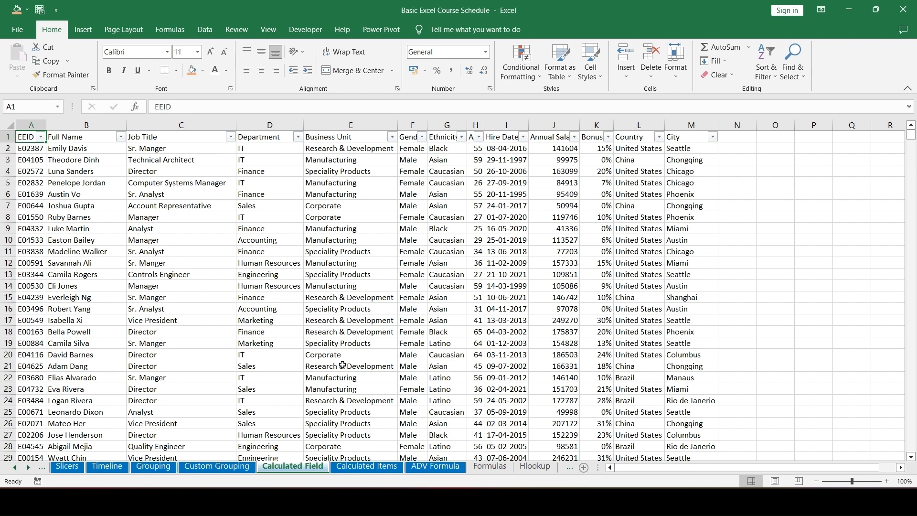
Create a pivot table from the full employee data range, placed at cell P4 of the existing Calculated Field sheet
{"action": "key", "text": "ctrl+shift+Right"}
{"action": "key", "text": "ctrl+shift+Down"}
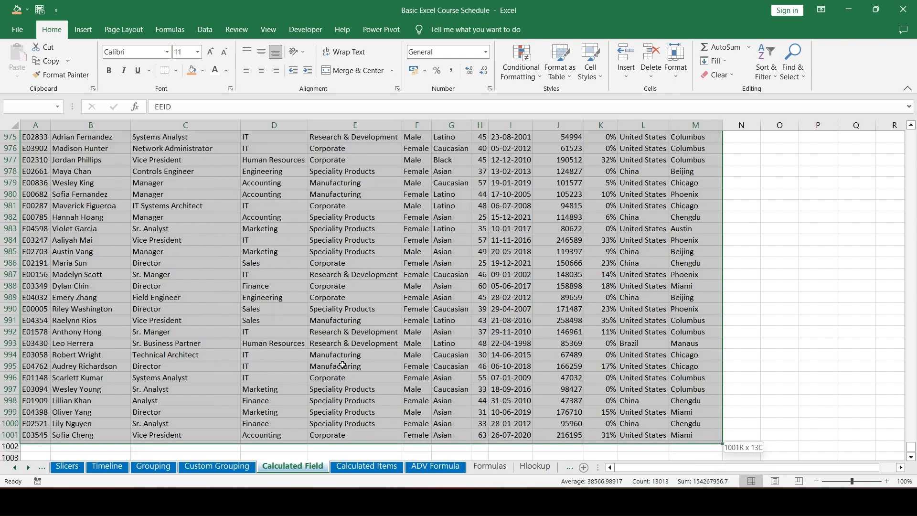
{"action": "key", "text": "alt+d"}
{"action": "key", "text": "p"}
{"action": "key", "text": "Return"}
{"action": "key", "text": "Return"}
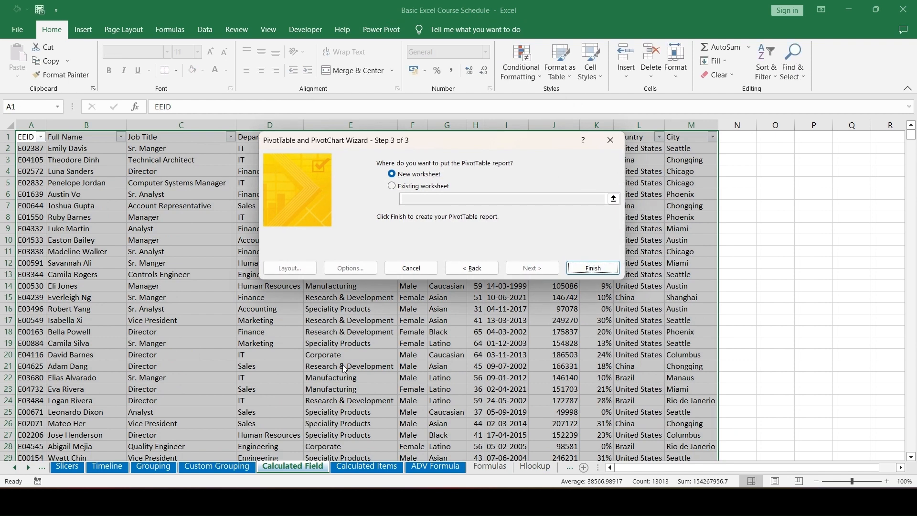
{"action": "left_click", "coordinate": [412, 186]}
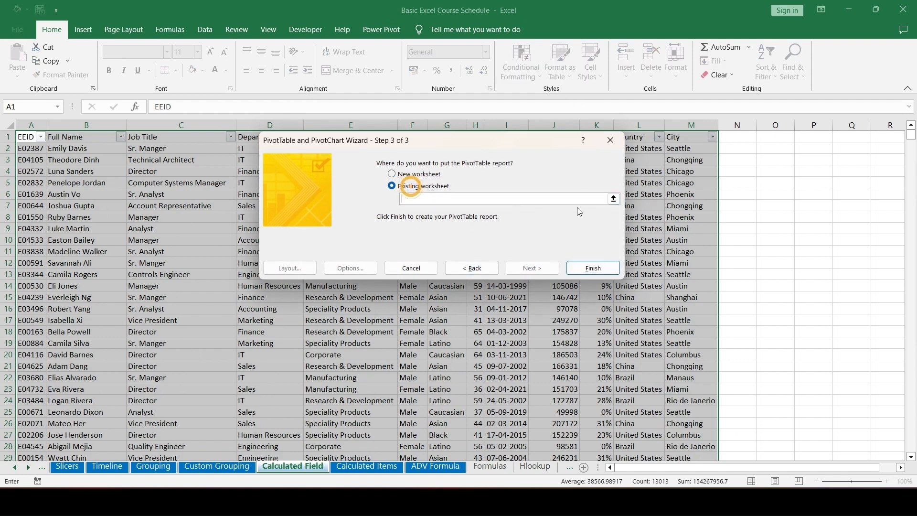
{"action": "left_click", "coordinate": [810, 170]}
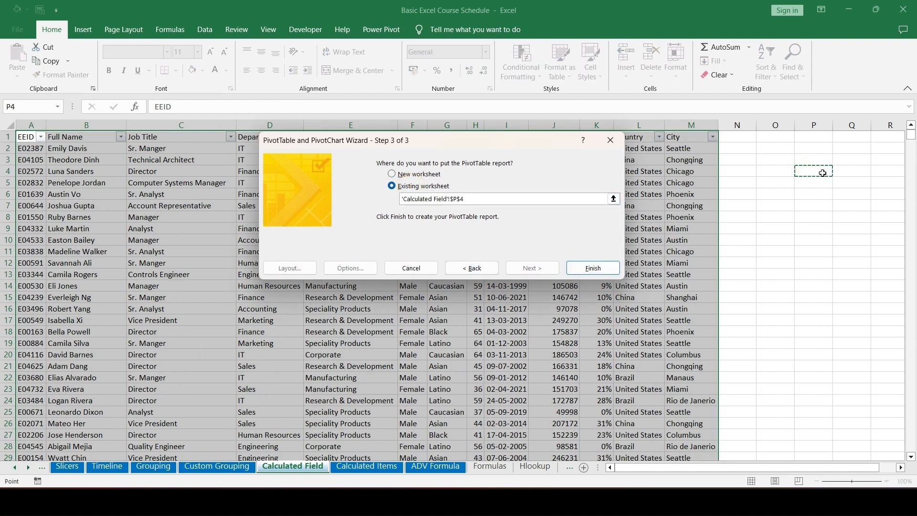
{"action": "left_click", "coordinate": [592, 268]}
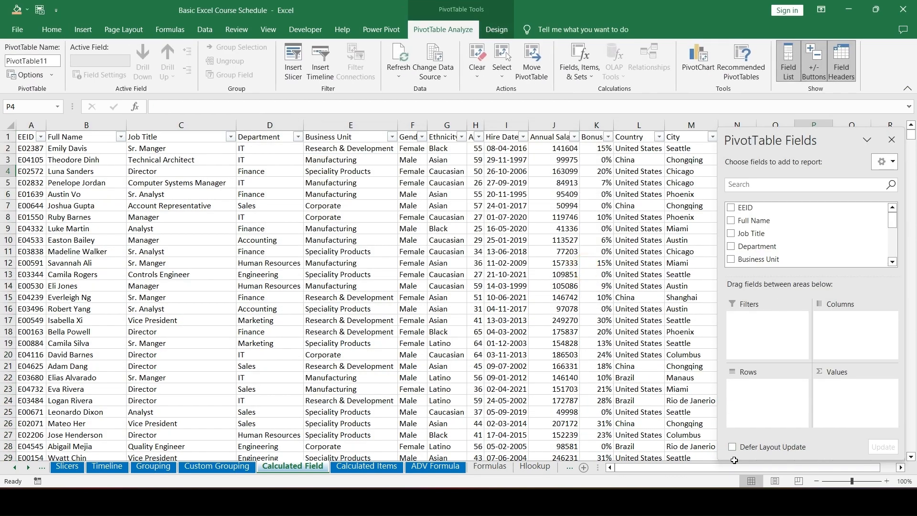
Add Full Name to the pivot table's rows, and Annual Salary and Bonus % to its values
{"action": "left_click_drag", "start_coordinate": [727, 470], "coordinate": [901, 470]}
{"action": "left_click", "coordinate": [901, 468]}
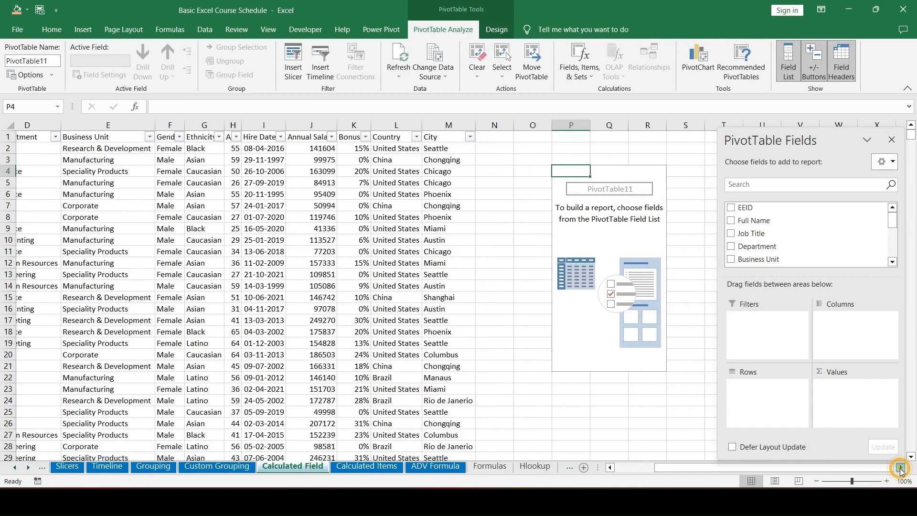
{"action": "left_click", "coordinate": [901, 470]}
{"action": "left_click", "coordinate": [902, 470]}
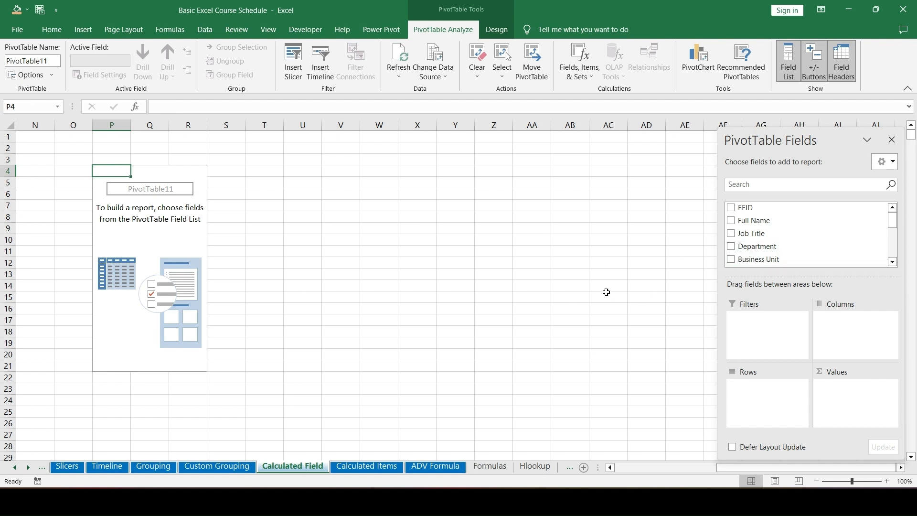
{"action": "left_click_drag", "start_coordinate": [743, 221], "coordinate": [748, 397]}
{"action": "scroll", "coordinate": [764, 258], "scroll_direction": "down", "scroll_amount": 5}
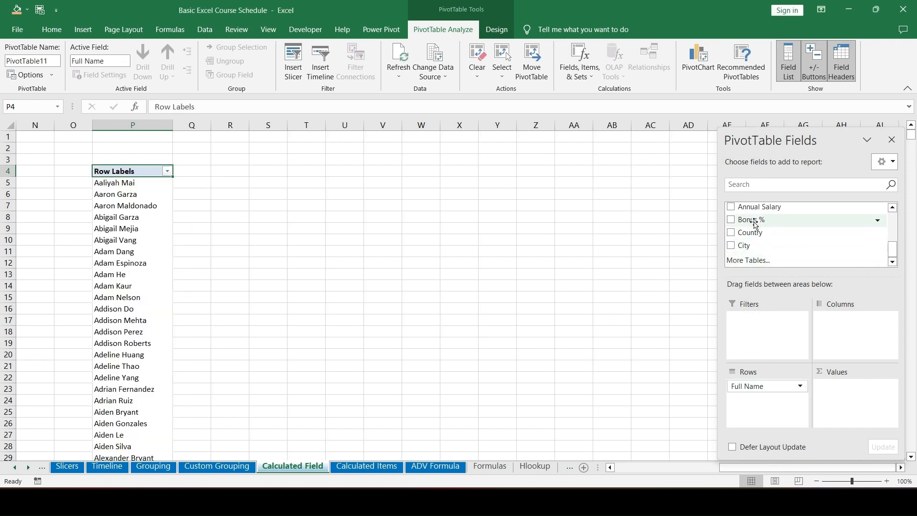
{"action": "left_click_drag", "start_coordinate": [750, 206], "coordinate": [860, 404]}
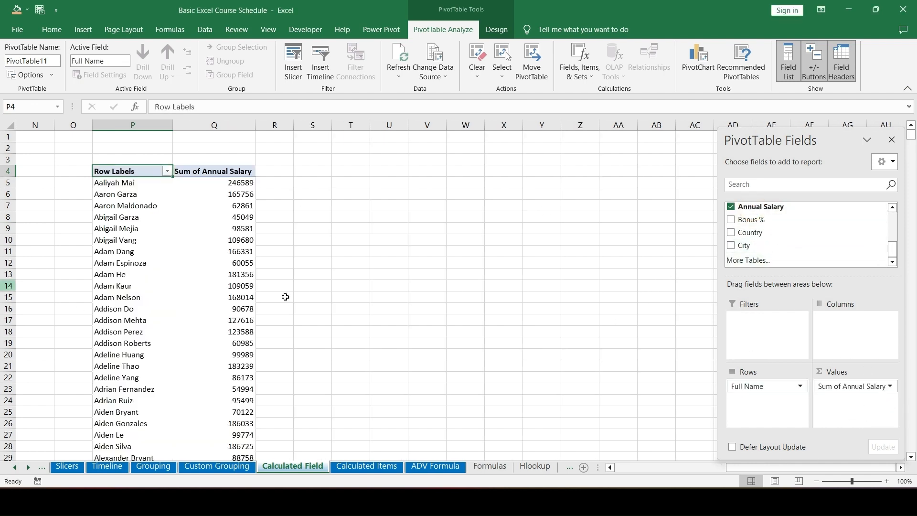
{"action": "left_click_drag", "start_coordinate": [747, 220], "coordinate": [864, 411]}
{"action": "left_click", "coordinate": [748, 220]}
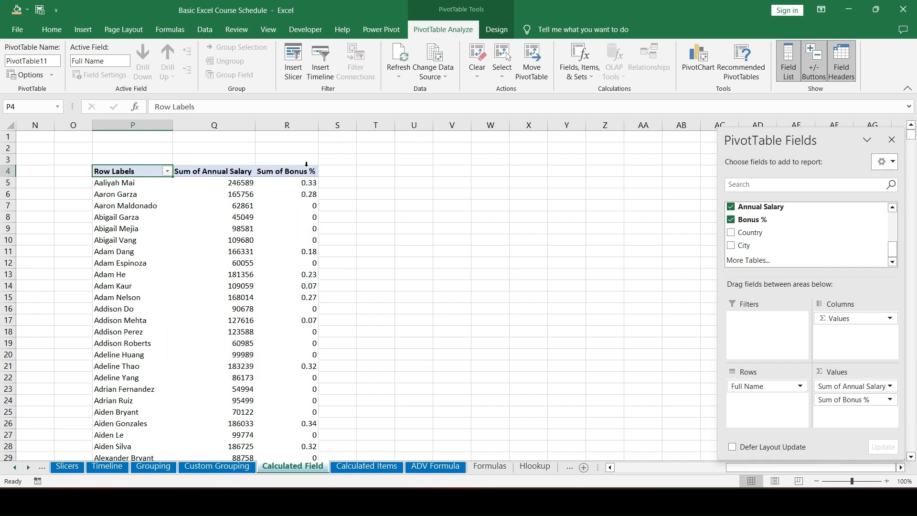
Format the Sum of Bonus % column as a percentage
{"action": "left_click", "coordinate": [306, 123]}
{"action": "left_click", "coordinate": [437, 70]}
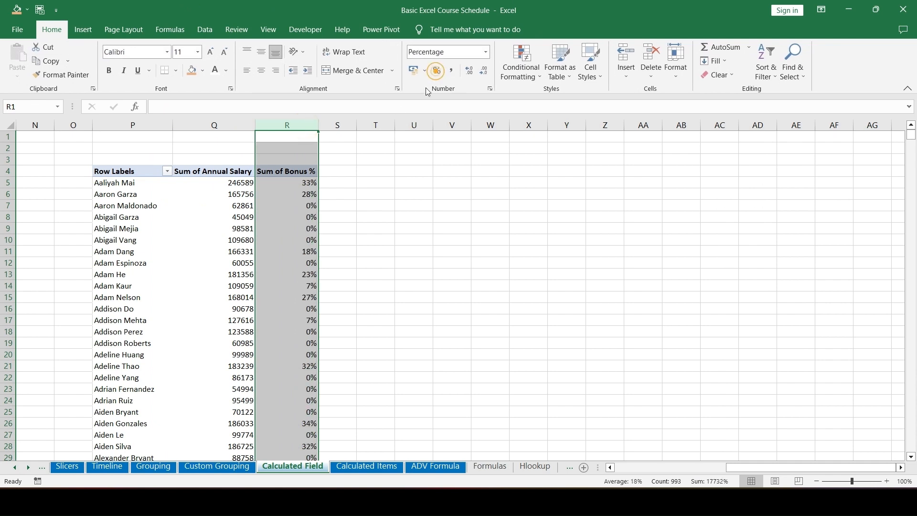
{"action": "left_click", "coordinate": [223, 183]}
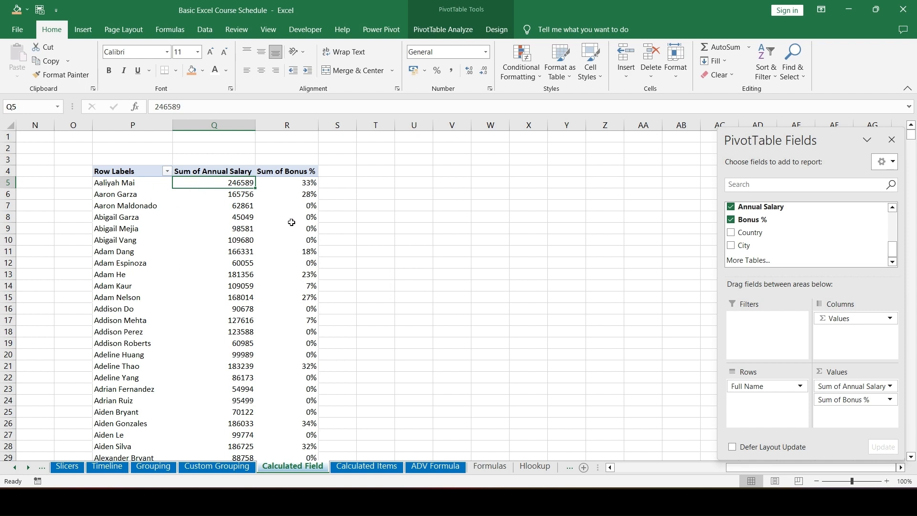
Beside the pivot table, enter the header Bonus in S4 and a formula in S5 multiplying Q5 by R5
{"action": "left_click", "coordinate": [345, 175]}
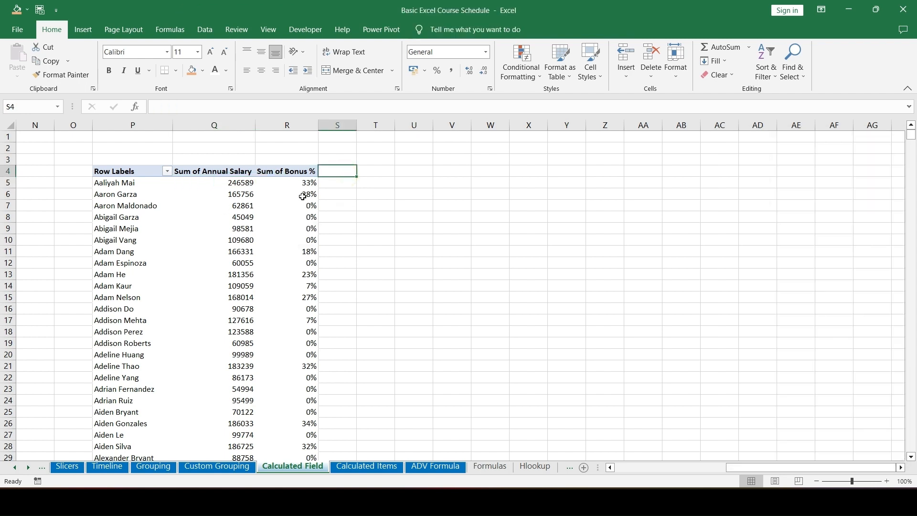
{"action": "mouse_move", "coordinate": [303, 196]}
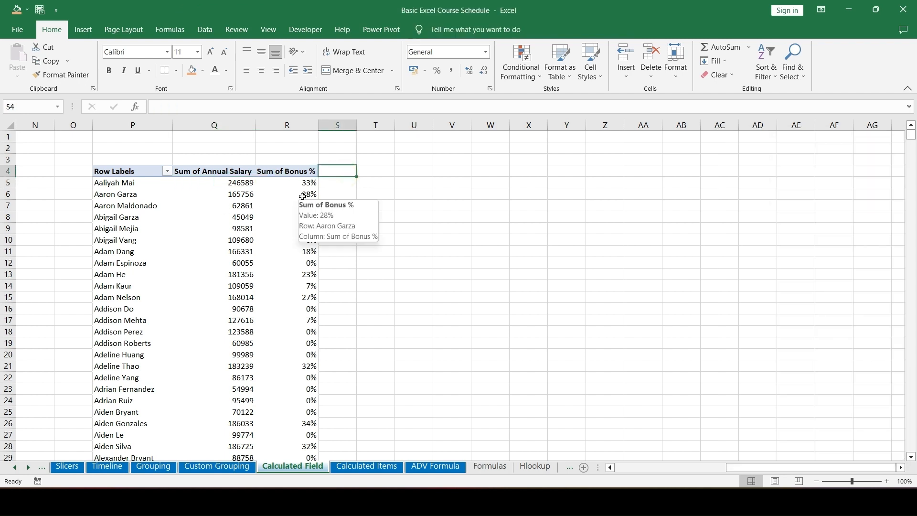
{"action": "type", "text": "Bonus"}
{"action": "key", "text": "Return"}
{"action": "type", "text": "+"}
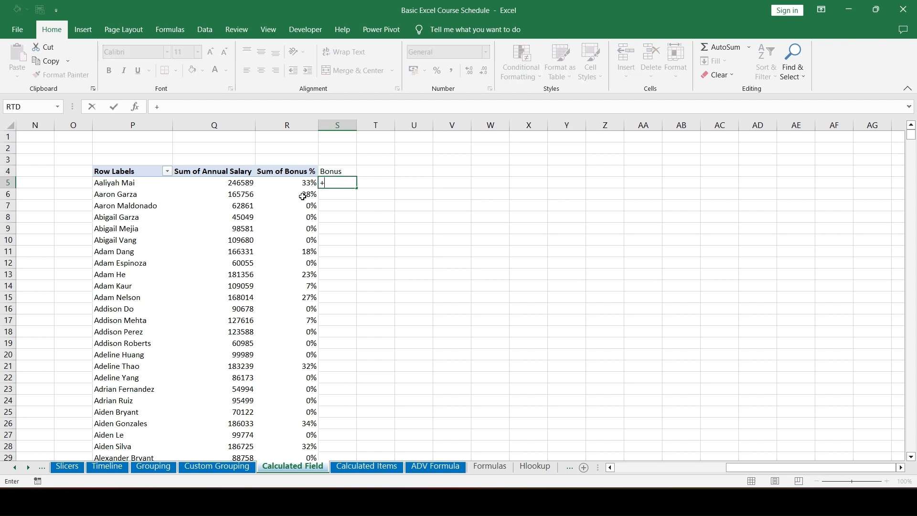
{"action": "key", "text": "Left"}
{"action": "key", "text": "Left"}
{"action": "type", "text": "*"}
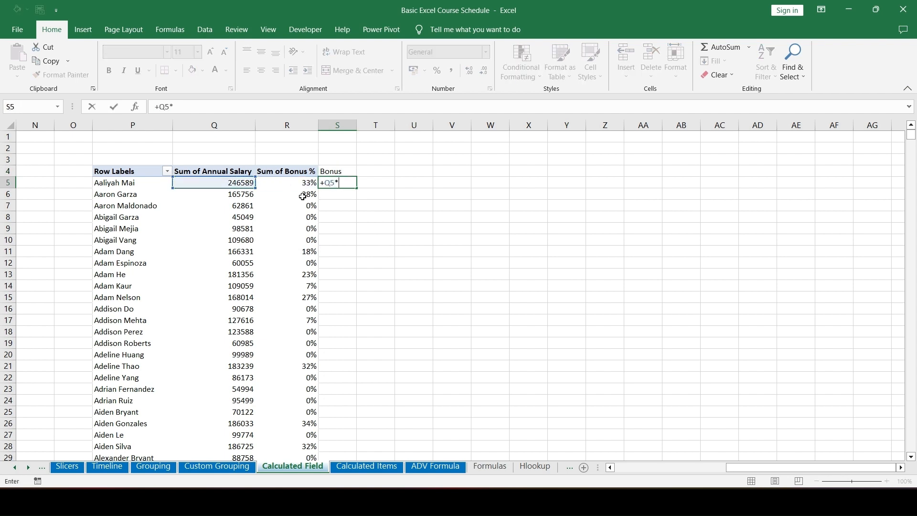
{"action": "key", "text": "Left"}
{"action": "key", "text": "ctrl+Return"}
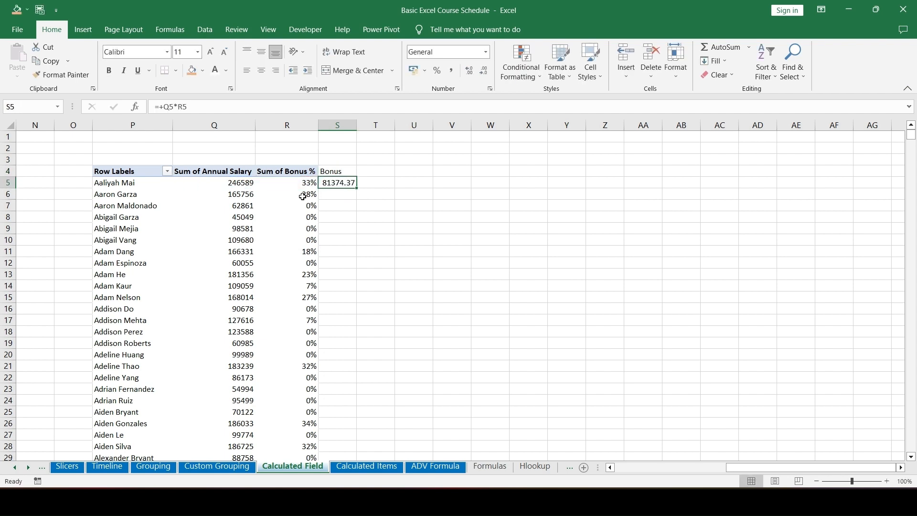
Fill the Bonus formula down column S to the pivot table's Grand Total row
{"action": "key", "text": "Up"}
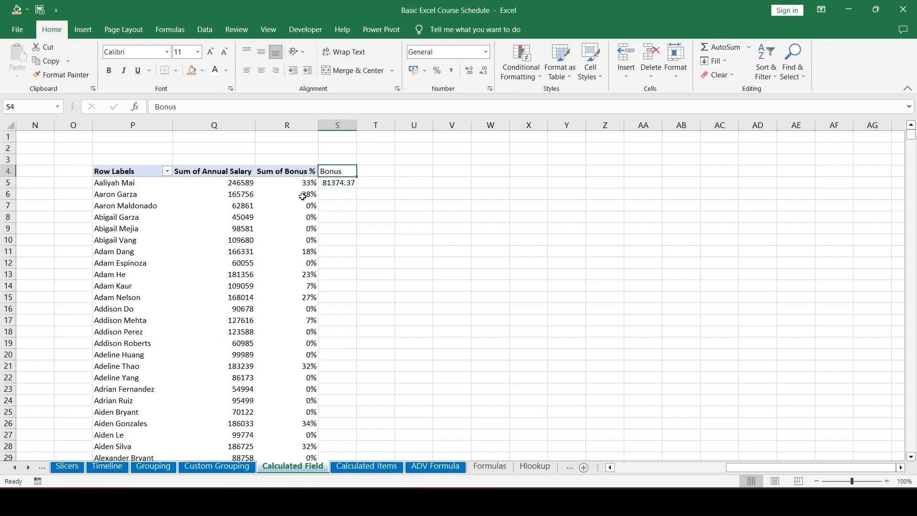
{"action": "key", "text": "Down"}
{"action": "key", "text": "Left"}
{"action": "key", "text": "ctrl+Down"}
{"action": "key", "text": "Right"}
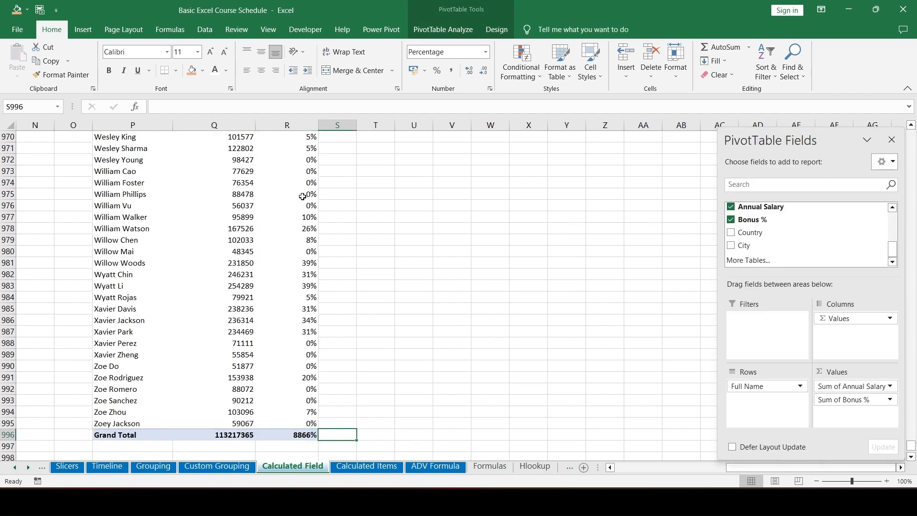
{"action": "key", "text": "ctrl+shift+Up"}
{"action": "key", "text": "ctrl+d"}
{"action": "key", "text": "ctrl+Up"}
{"action": "key", "text": "ctrl+Up"}
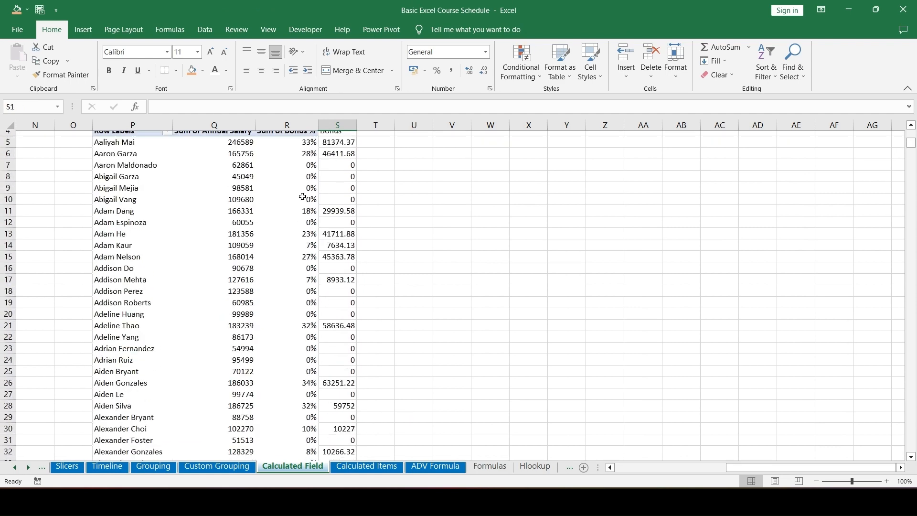
Filter the pivot table's row labels to show only the first employee in the list
{"action": "key", "text": "Down"}
{"action": "key", "text": "Down"}
{"action": "key", "text": "Down"}
{"action": "key", "text": "Left"}
{"action": "key", "text": "Left"}
{"action": "key", "text": "Left"}
{"action": "key", "text": "alt+Down"}
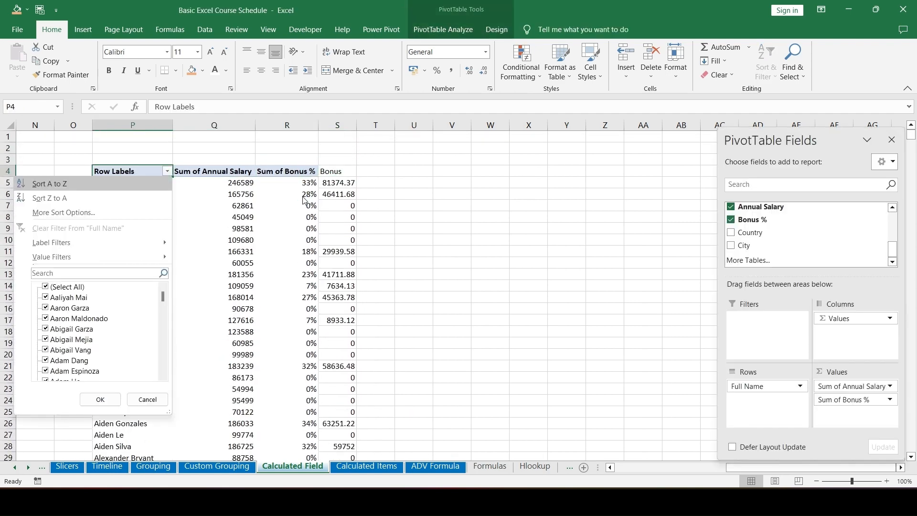
{"action": "key", "text": "Up"}
{"action": "key", "text": "space"}
{"action": "key", "text": "Down"}
{"action": "key", "text": "space"}
{"action": "key", "text": "Return"}
Examine how the manual Bonus formulas in column S behave beside and below the filtered pivot table
{"action": "key", "text": "Down"}
{"action": "key", "text": "Right"}
{"action": "key", "text": "Right"}
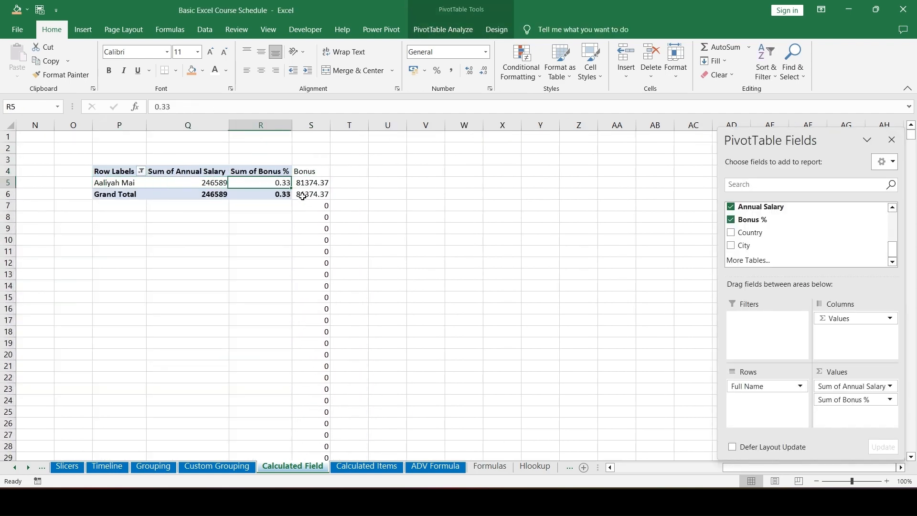
{"action": "key", "text": "Down"}
{"action": "key", "text": "Right"}
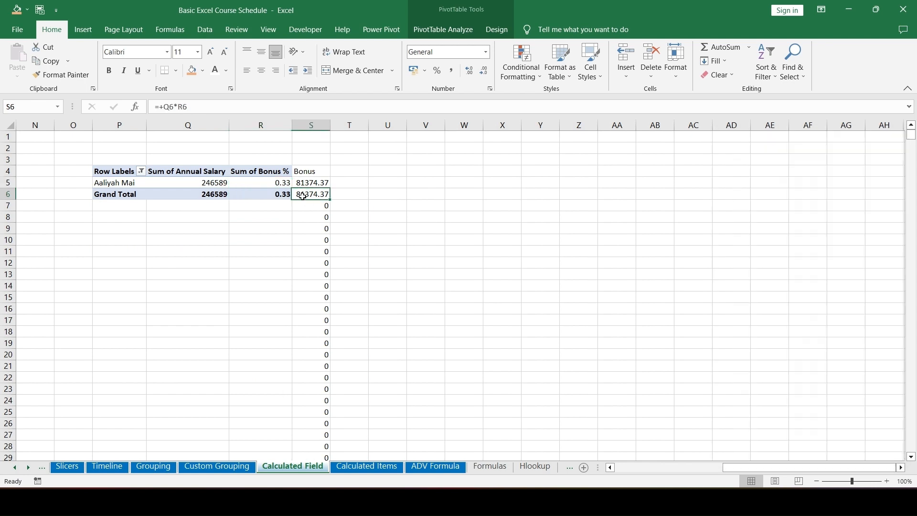
{"action": "key", "text": "Down"}
{"action": "key", "text": "ctrl+Down"}
{"action": "key", "text": "Down"}
{"action": "key", "text": "ctrl+Up"}
{"action": "key", "text": "ctrl+Up"}
{"action": "key", "text": "ctrl+Up"}
{"action": "key", "text": "ctrl+Down"}
Clear the Full Name filter from the pivot table
{"action": "key", "text": "Left"}
{"action": "key", "text": "Left"}
{"action": "key", "text": "Left"}
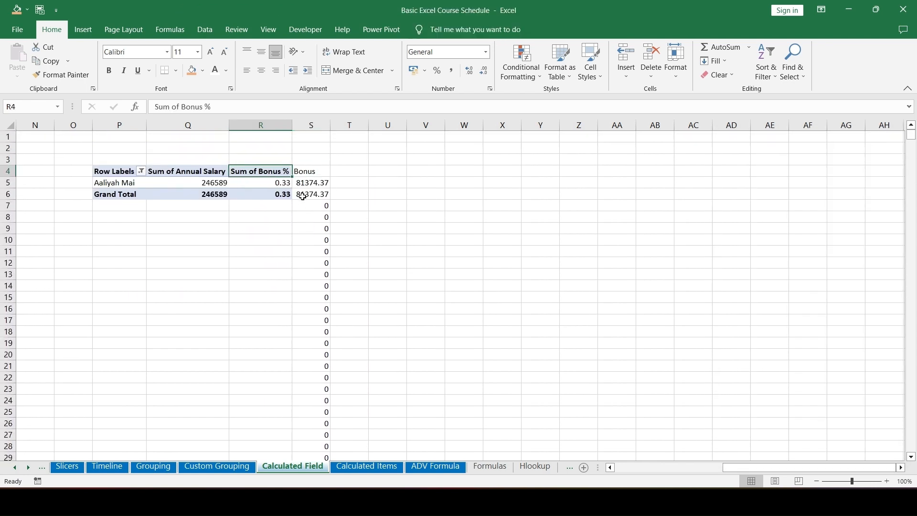
{"action": "key", "text": "alt+Down"}
{"action": "key", "text": "c"}
Delete the manual Bonus header and formulas from column S, and select the Sum of Bonus % header
{"action": "key", "text": "Down"}
{"action": "key", "text": "Right"}
{"action": "key", "text": "Right"}
{"action": "key", "text": "Right"}
{"action": "key", "text": "ctrl+space"}
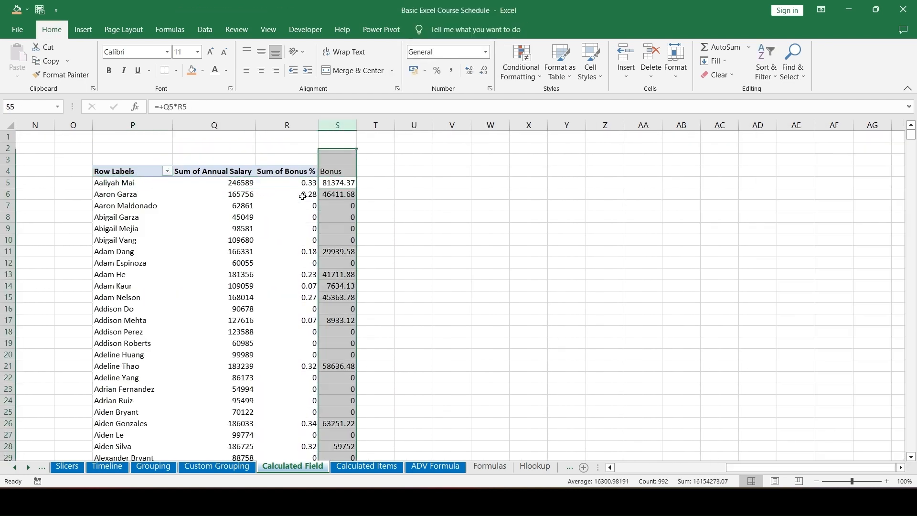
{"action": "key", "text": "Delete"}
{"action": "key", "text": "Left"}
{"action": "key", "text": "Up"}
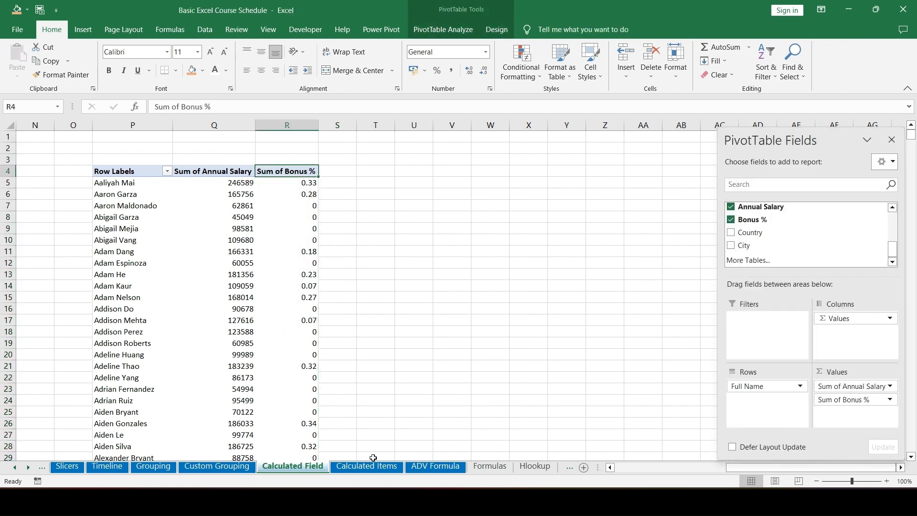
Start a new calculated field for the pivot table and name it Bonus
{"action": "left_click", "coordinate": [440, 35]}
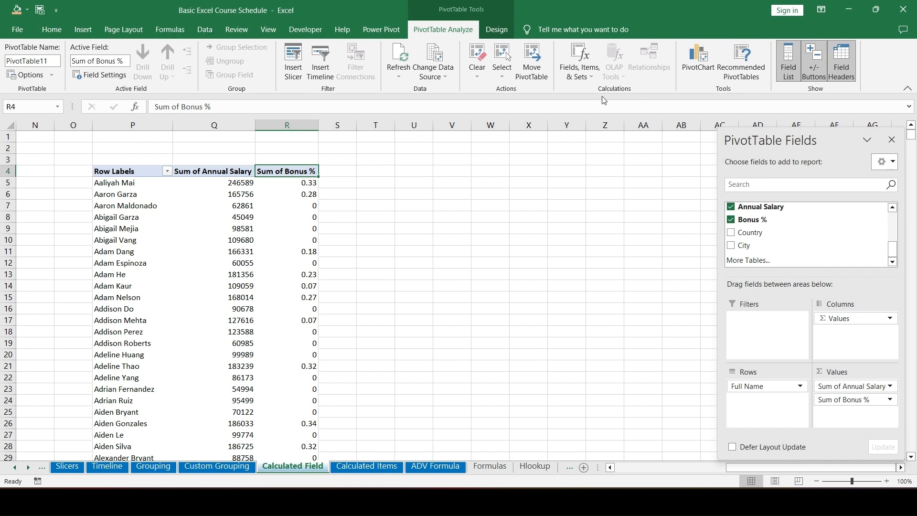
{"action": "left_click", "coordinate": [580, 79]}
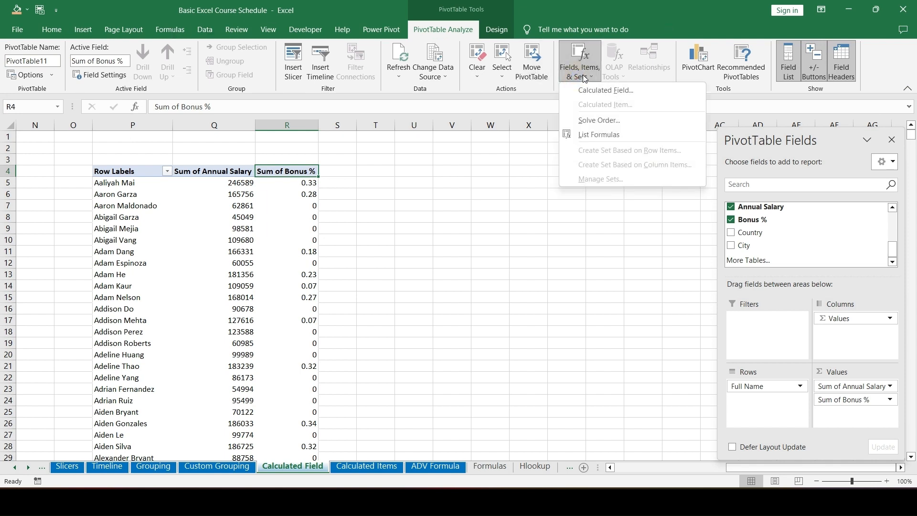
{"action": "left_click", "coordinate": [598, 91]}
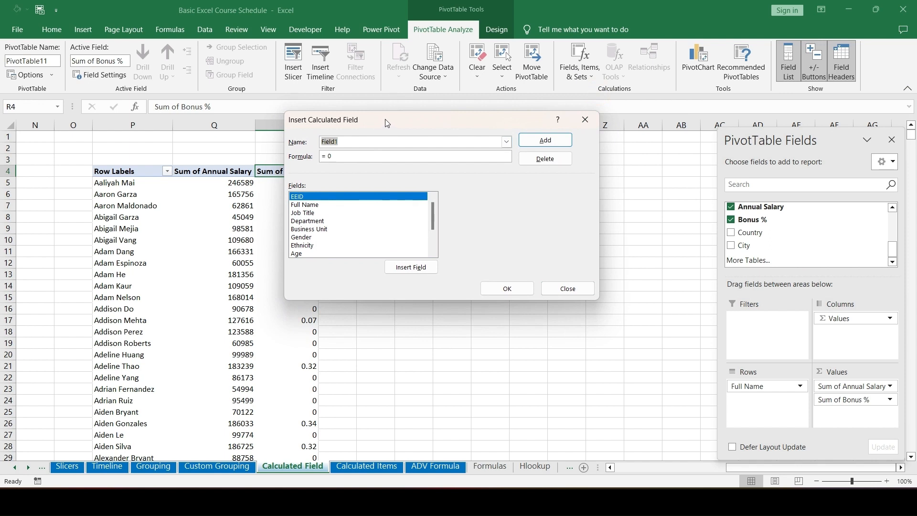
{"action": "left_click_drag", "start_coordinate": [390, 125], "coordinate": [478, 124]}
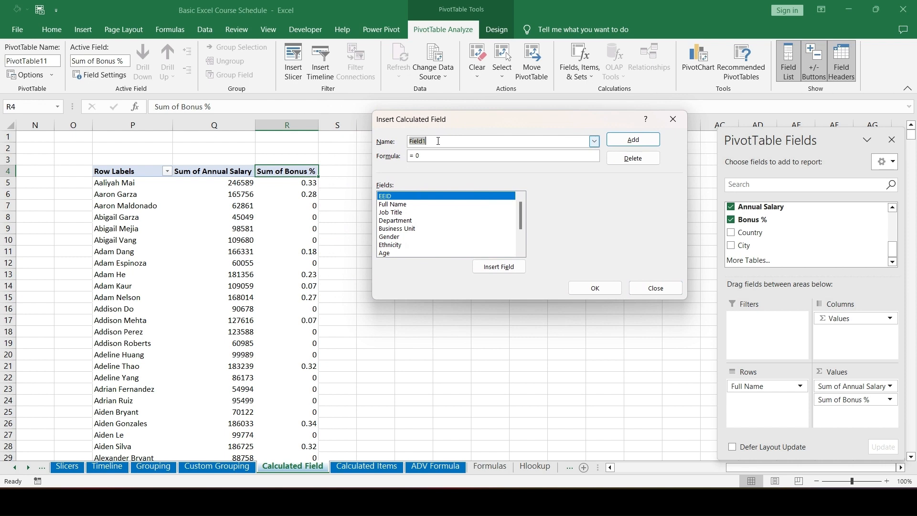
{"action": "type", "text": "Bonus"}
Set the Bonus formula to 'Annual Salary' * 'Bonus %' and add the calculated field to the pivot table
{"action": "left_click", "coordinate": [436, 157]}
{"action": "scroll", "coordinate": [440, 217], "scroll_direction": "down", "scroll_amount": 2}
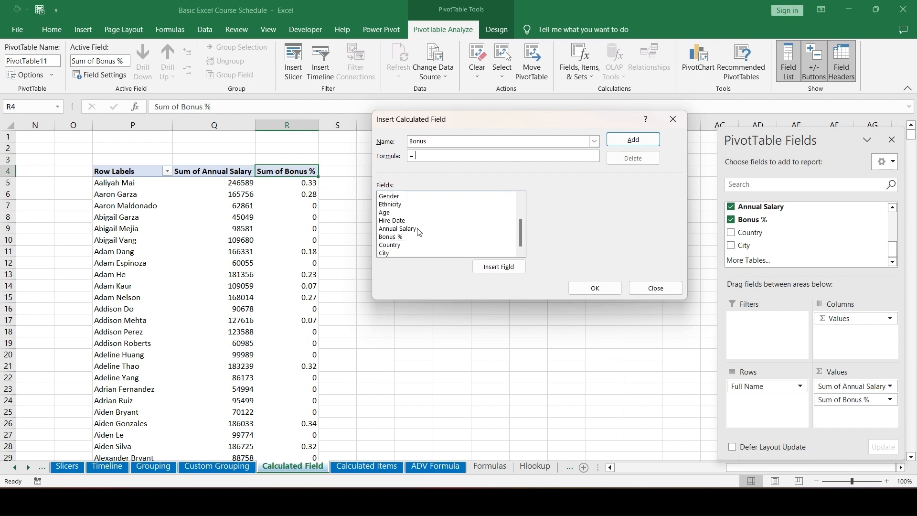
{"action": "scroll", "coordinate": [418, 233], "scroll_direction": "up", "scroll_amount": 2}
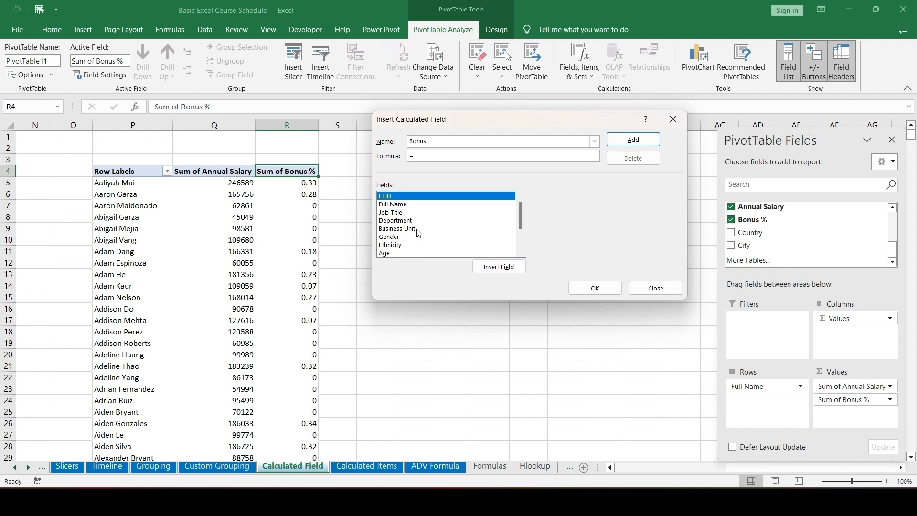
{"action": "scroll", "coordinate": [419, 232], "scroll_direction": "down", "scroll_amount": 2}
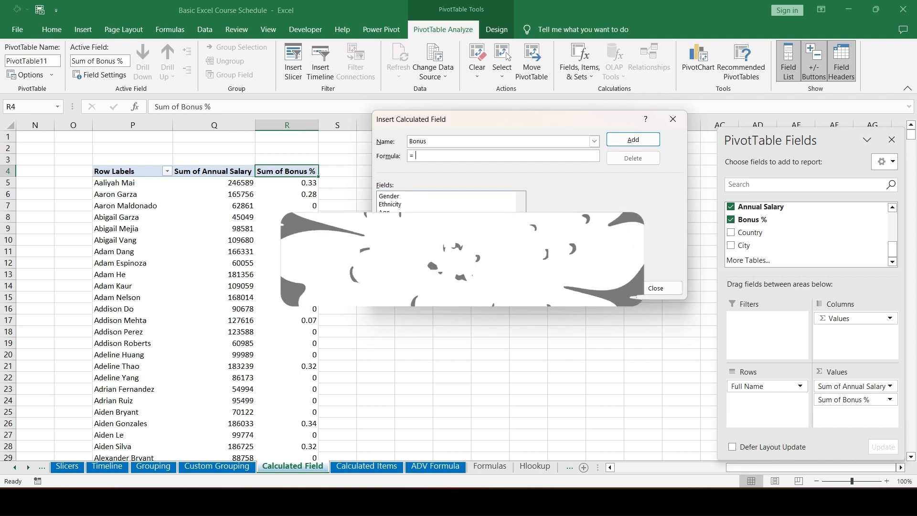
{"action": "double_click", "coordinate": [416, 231]}
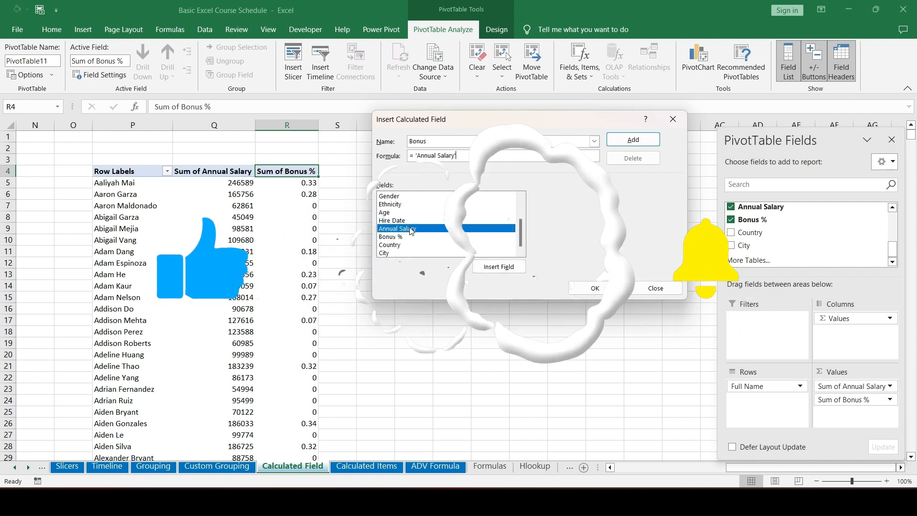
{"action": "type", "text": "*"}
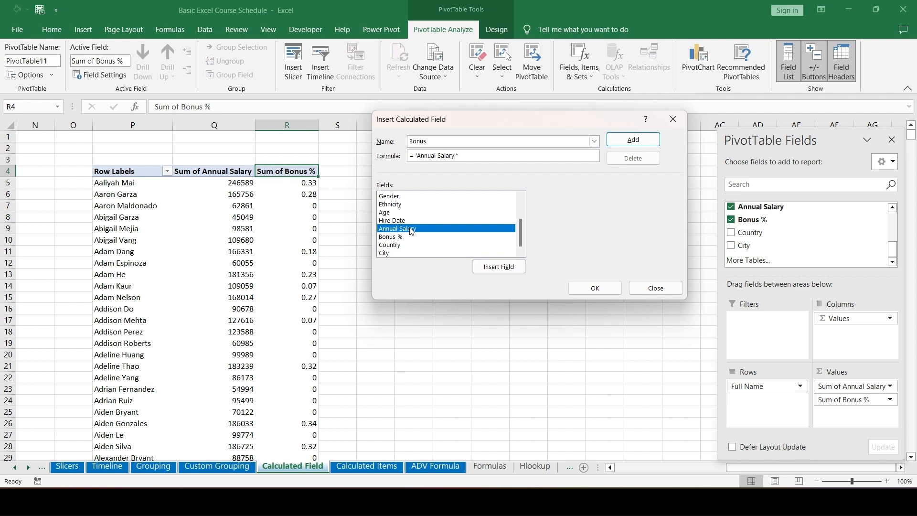
{"action": "double_click", "coordinate": [399, 237]}
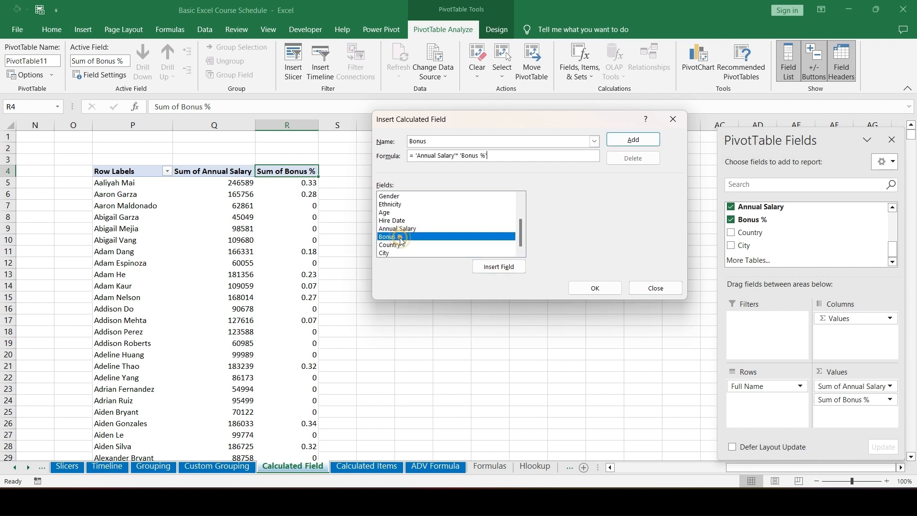
{"action": "left_click", "coordinate": [633, 139]}
{"action": "left_click", "coordinate": [594, 288]}
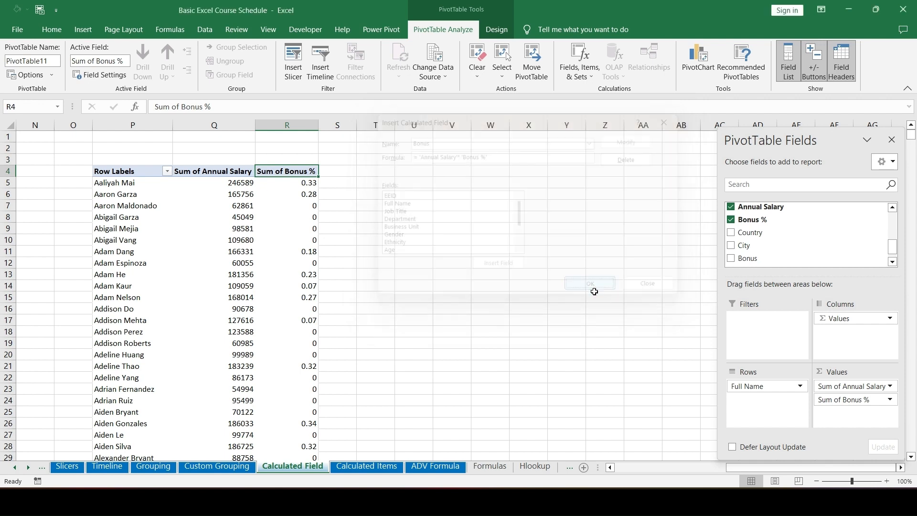
Format the pivot table's Sum of Bonus % column as percentages
{"action": "left_click", "coordinate": [235, 183]}
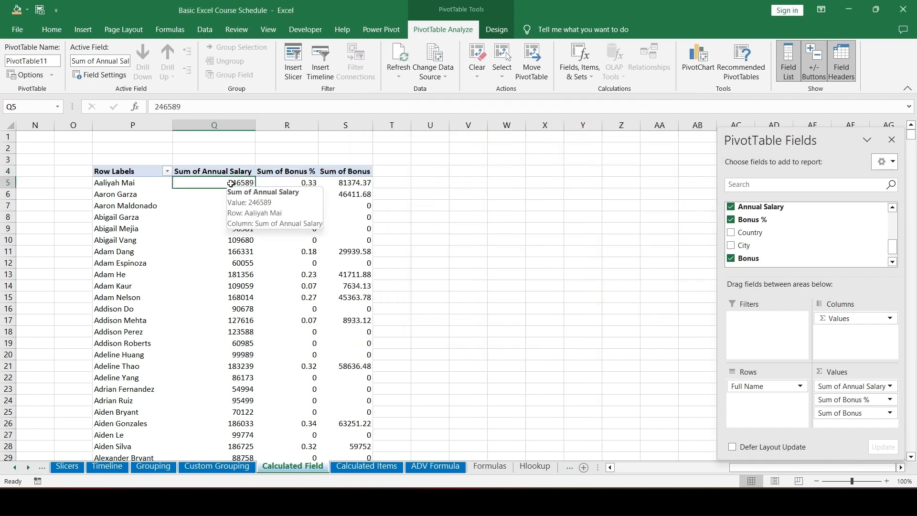
{"action": "left_click", "coordinate": [344, 184]}
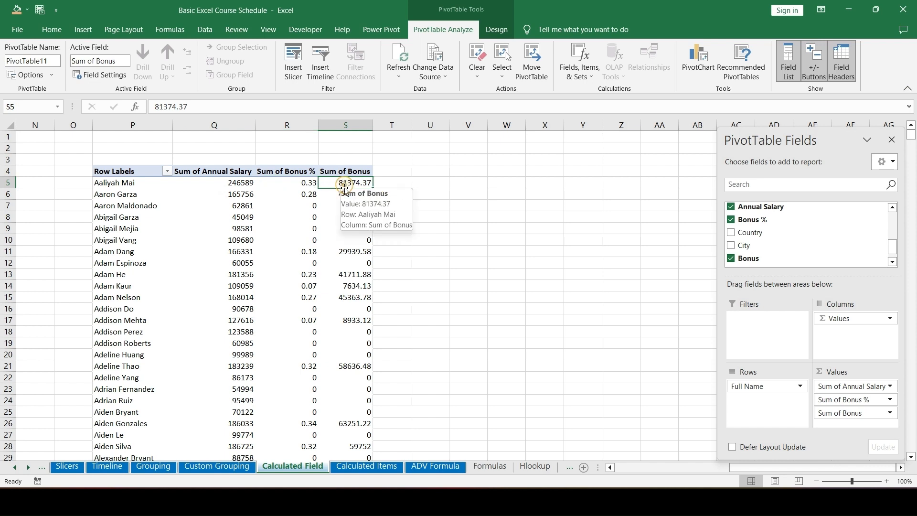
{"action": "left_click", "coordinate": [295, 125]}
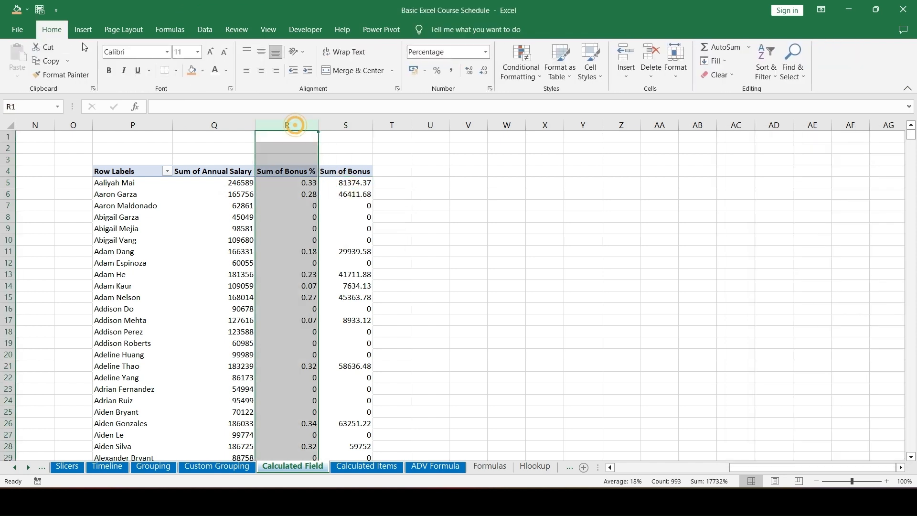
{"action": "left_click", "coordinate": [438, 71]}
{"action": "left_click", "coordinate": [358, 171]}
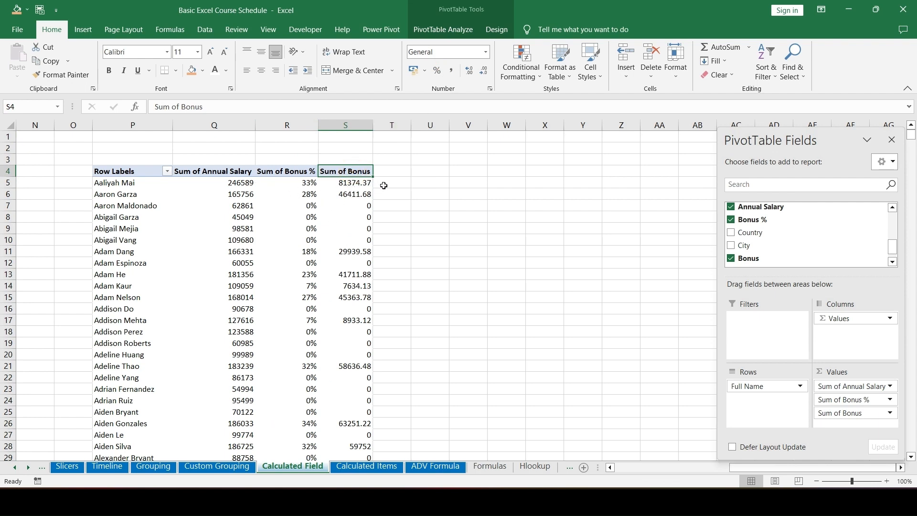
Check the first employee's bonus with the formula =+Q5*R5 in cell U5, and clear the cell again
{"action": "left_click", "coordinate": [430, 183]}
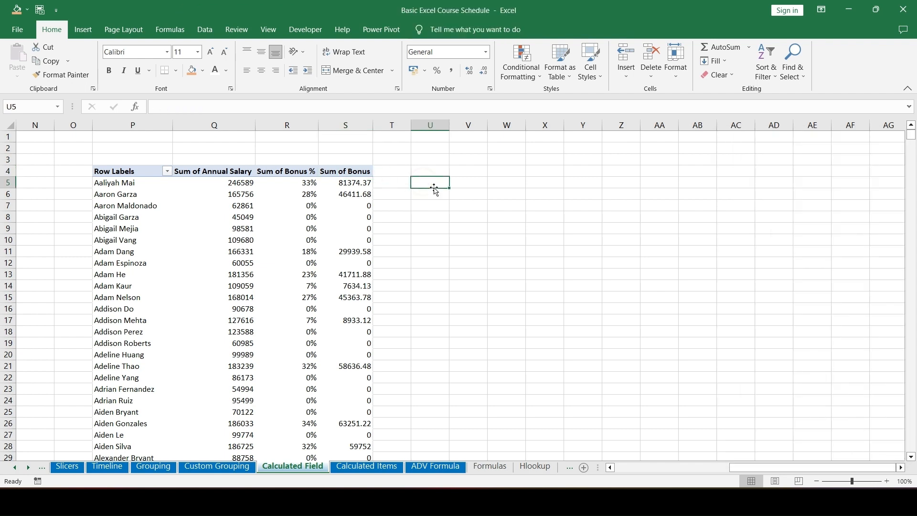
{"action": "type", "text": "+"}
{"action": "key", "text": "Left"}
{"action": "key", "text": "Left"}
{"action": "key", "text": "Left"}
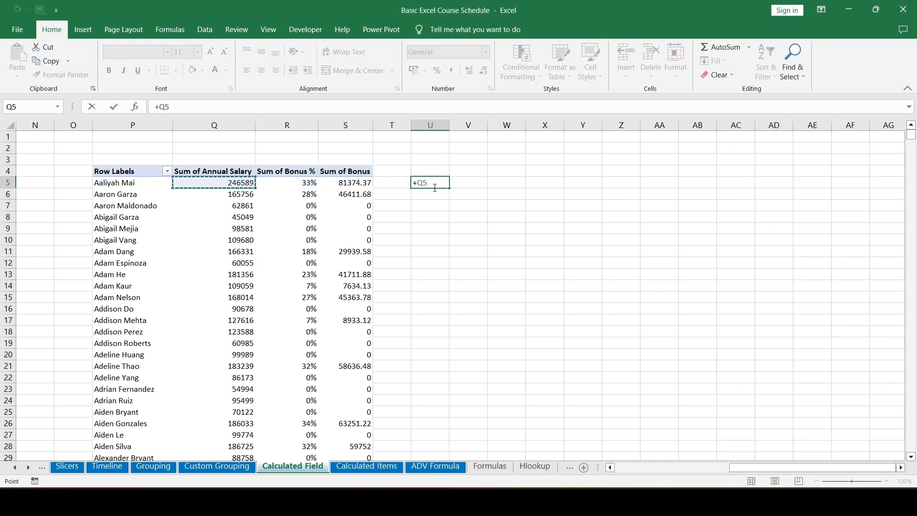
{"action": "type", "text": "*"}
{"action": "key", "text": "Left"}
{"action": "key", "text": "Left"}
{"action": "key", "text": "Left"}
{"action": "key", "text": "ctrl+Return"}
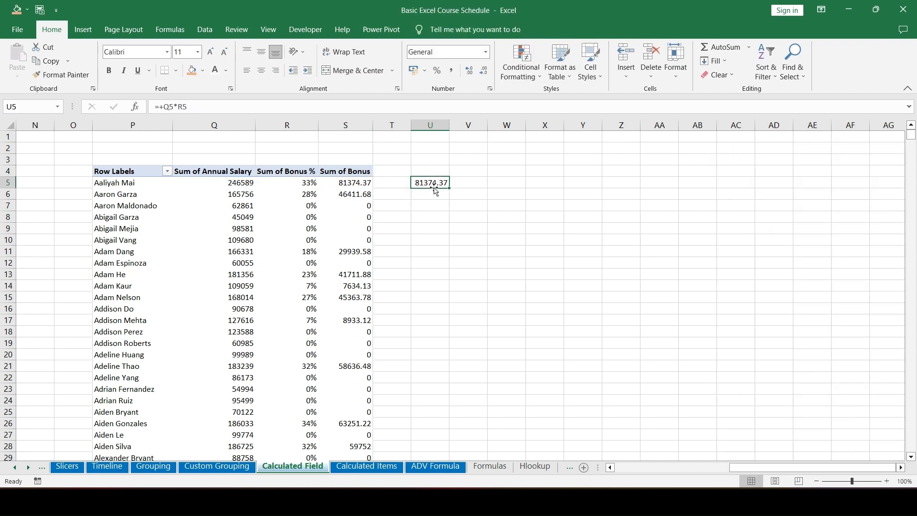
{"action": "key", "text": "Delete"}
{"action": "key", "text": "Left"}
{"action": "key", "text": "Left"}
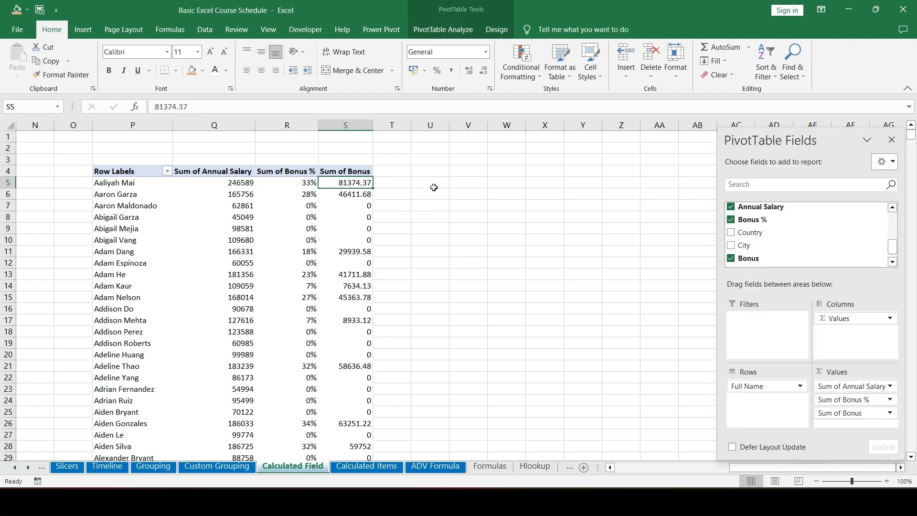
Filter the row labels to the first employee only and select that row's Sum of Bonus value
{"action": "left_click", "coordinate": [143, 172]}
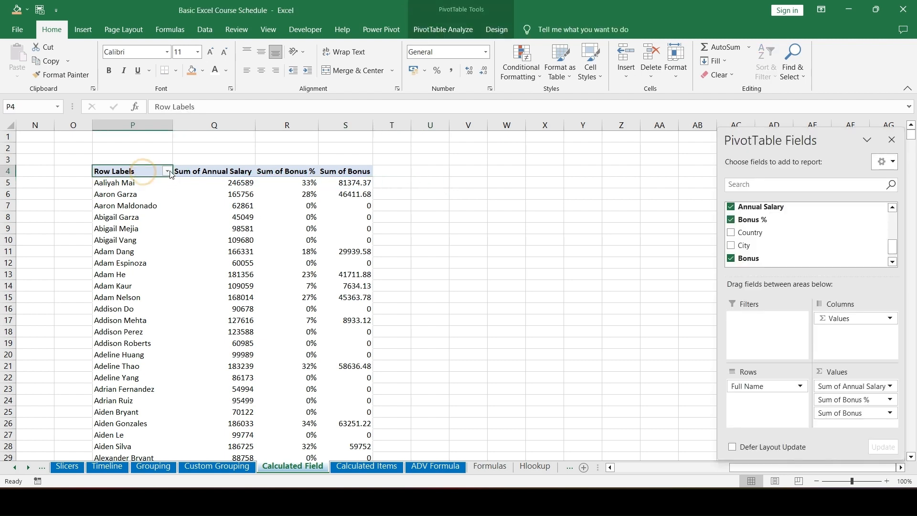
{"action": "left_click", "coordinate": [166, 171]}
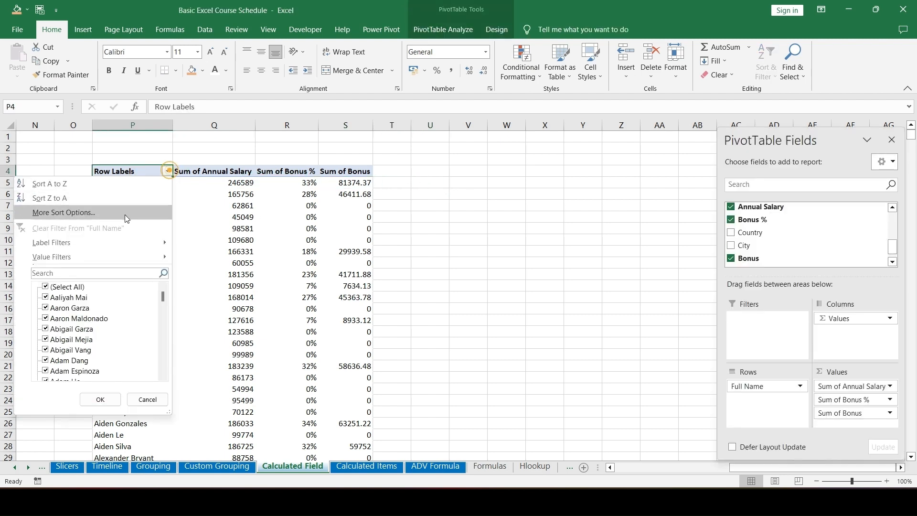
{"action": "left_click", "coordinate": [50, 286]}
{"action": "left_click", "coordinate": [49, 296]}
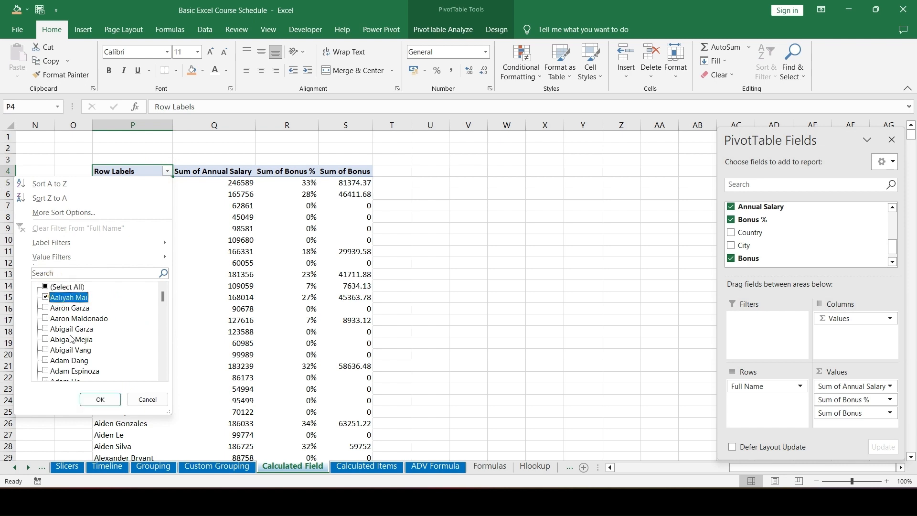
{"action": "left_click", "coordinate": [99, 397]}
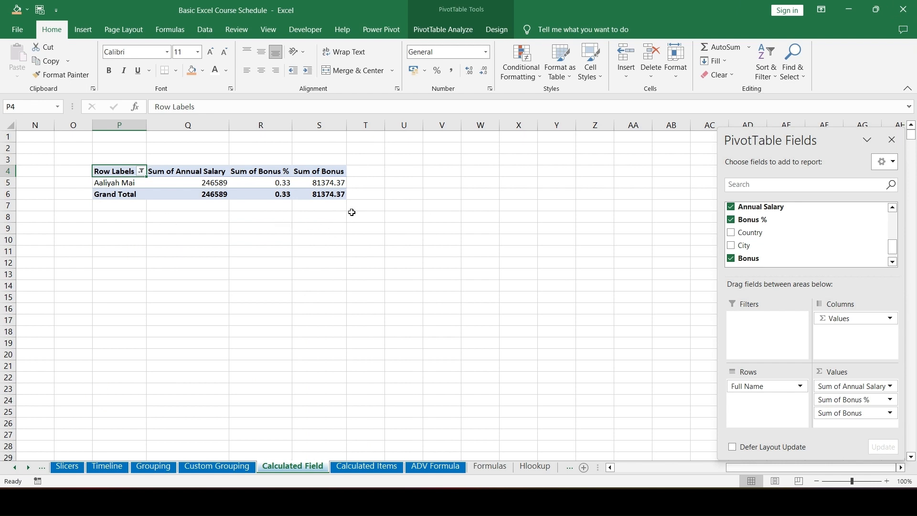
{"action": "left_click", "coordinate": [315, 181]}
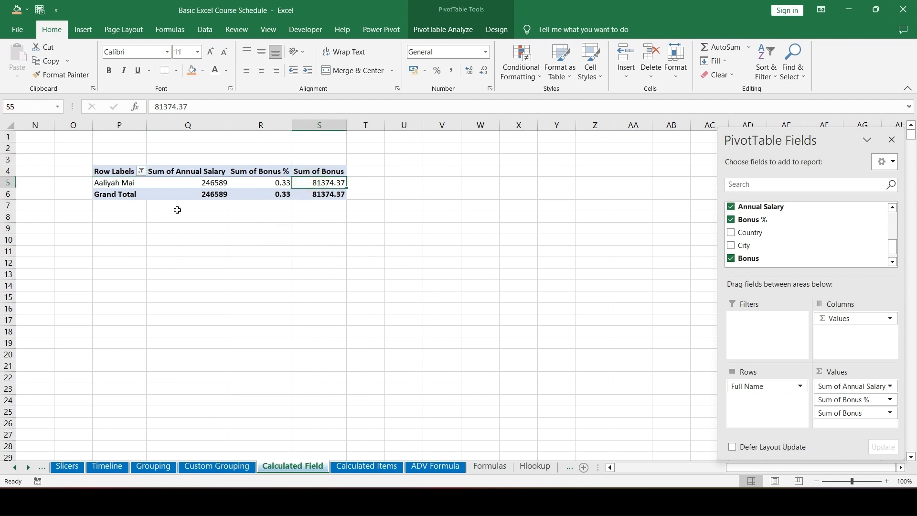
Extend the row label filter to show the first five employees and the seventh one in the list
{"action": "left_click", "coordinate": [140, 171]}
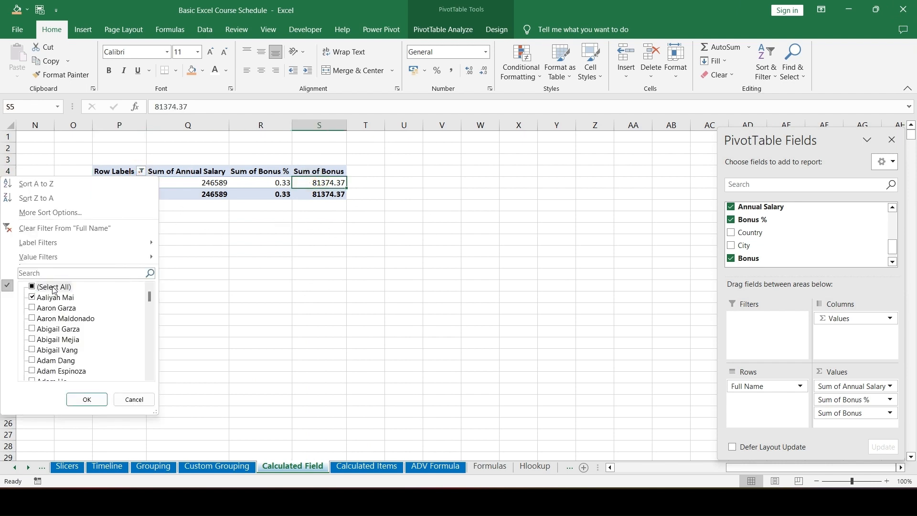
{"action": "left_click", "coordinate": [32, 307]}
{"action": "left_click", "coordinate": [33, 318]}
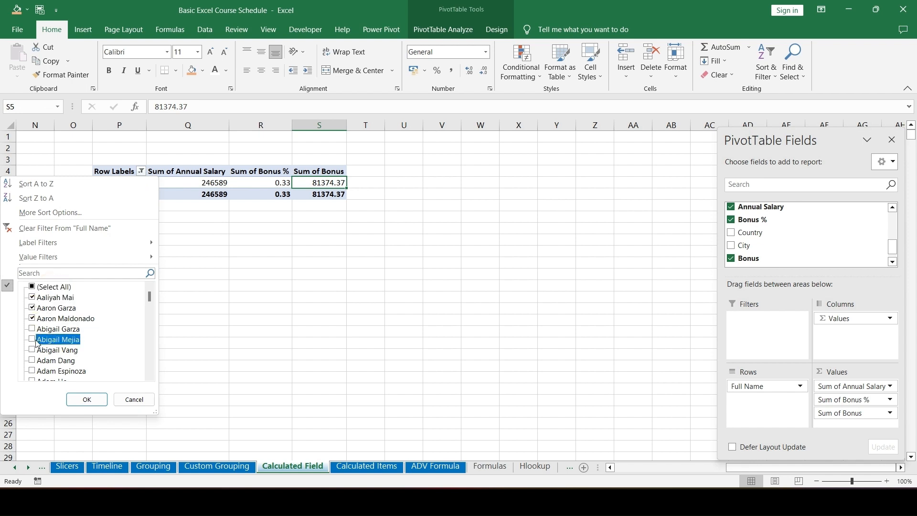
{"action": "left_click", "coordinate": [33, 329]}
{"action": "left_click", "coordinate": [33, 360]}
{"action": "left_click", "coordinate": [86, 399]}
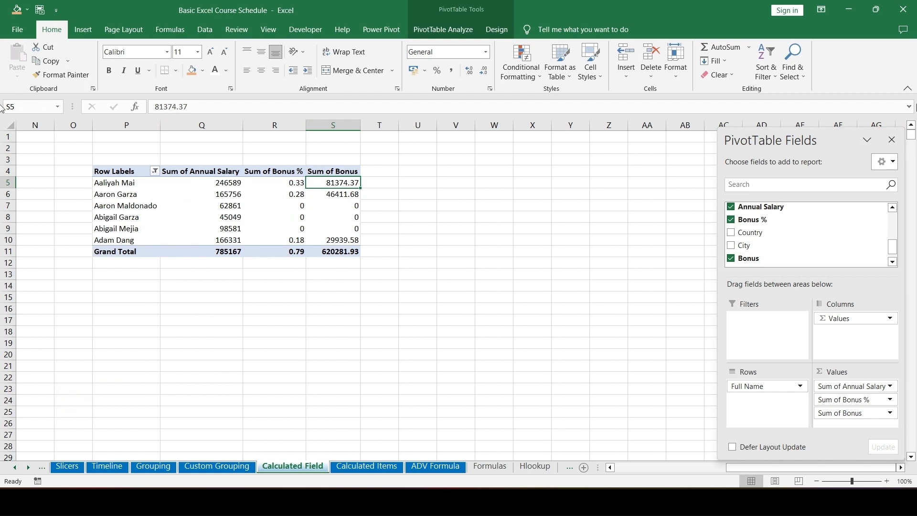
Clear the row label filter so the pivot table shows all employees
{"action": "key", "text": "Up"}
{"action": "key", "text": "Left"}
{"action": "key", "text": "Left"}
{"action": "key", "text": "Left"}
{"action": "key", "text": "alt+d"}
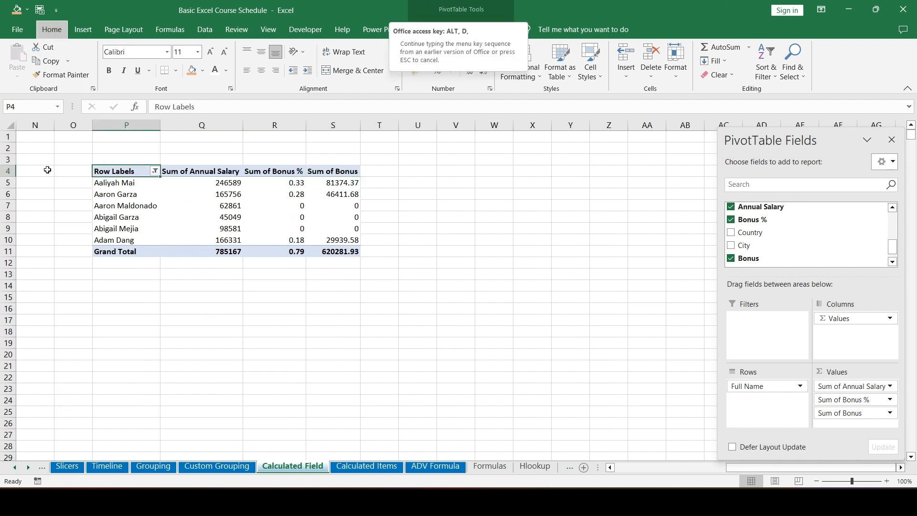
{"action": "key", "text": "Escape"}
{"action": "key", "text": "alt+d"}
{"action": "key", "text": "f"}
{"action": "key", "text": "s"}
{"action": "key", "text": "Right"}
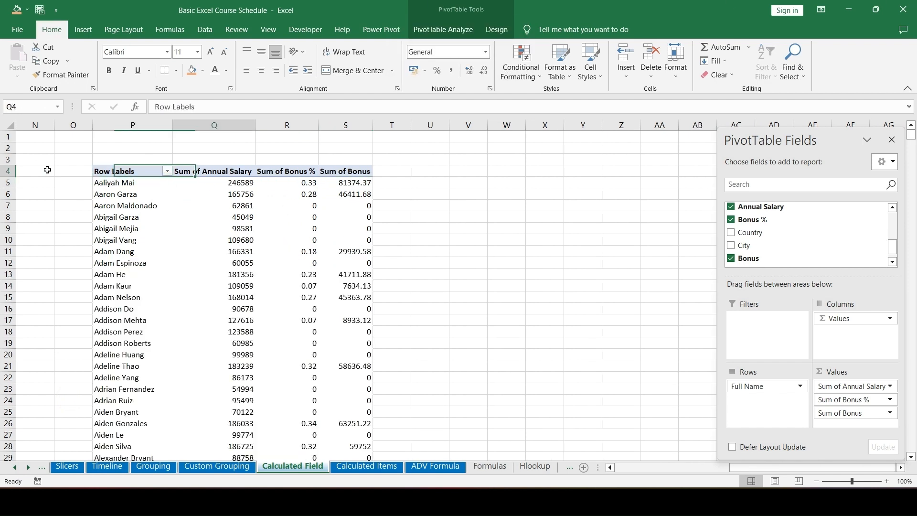
{"action": "key", "text": "Left"}
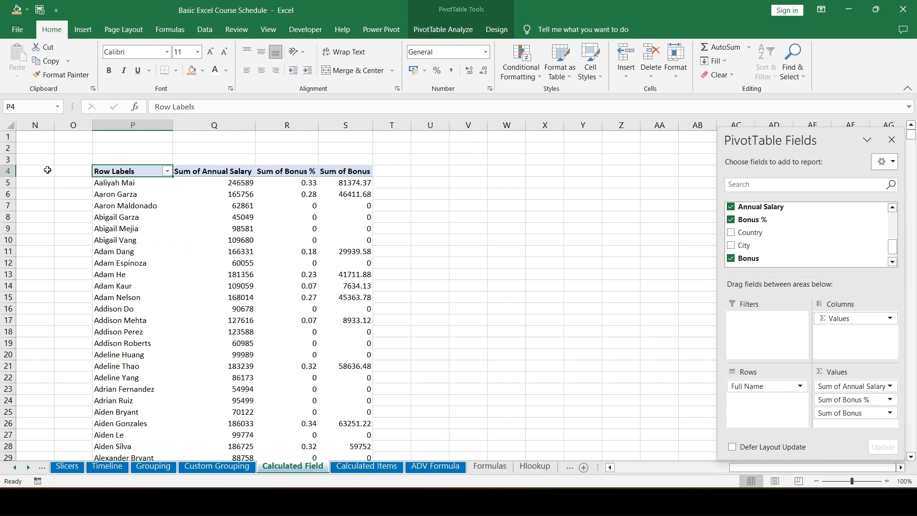
On the Pivot Table sheet, copy the Chapter 6 row's formatting onto the Chapter 7 Calculated Field row
{"action": "left_click", "coordinate": [17, 469]}
{"action": "left_click", "coordinate": [17, 469]}
{"action": "left_click", "coordinate": [16, 469]}
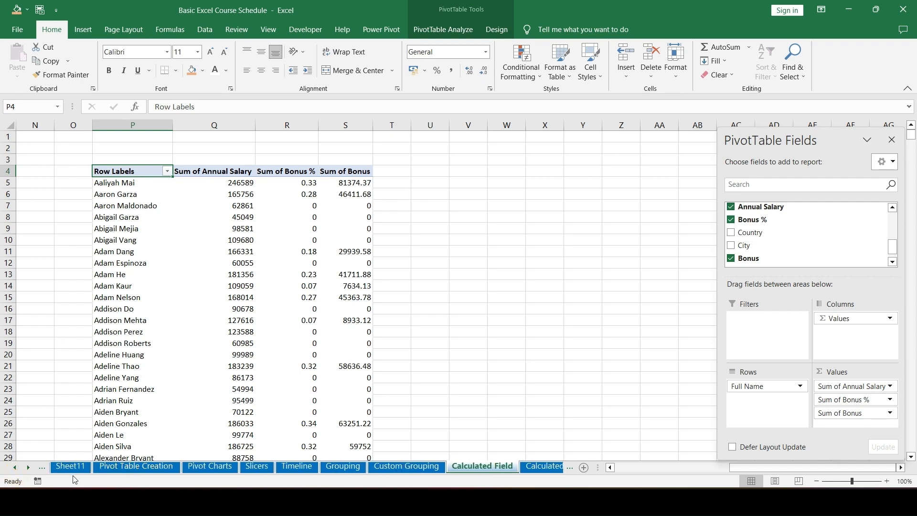
{"action": "left_click", "coordinate": [17, 469]}
{"action": "left_click", "coordinate": [77, 466]}
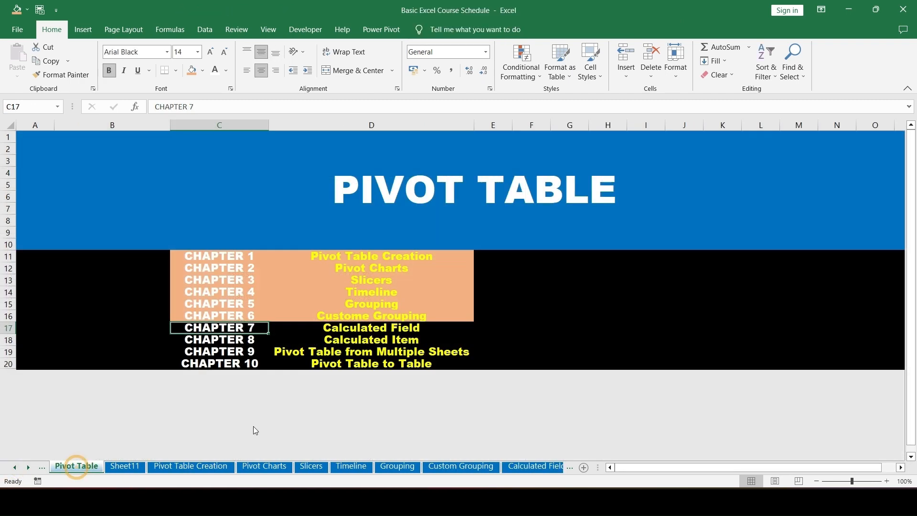
{"action": "key", "text": "Up"}
{"action": "key", "text": "shift+Right"}
{"action": "key", "text": "ctrl+c"}
{"action": "key", "text": "Down"}
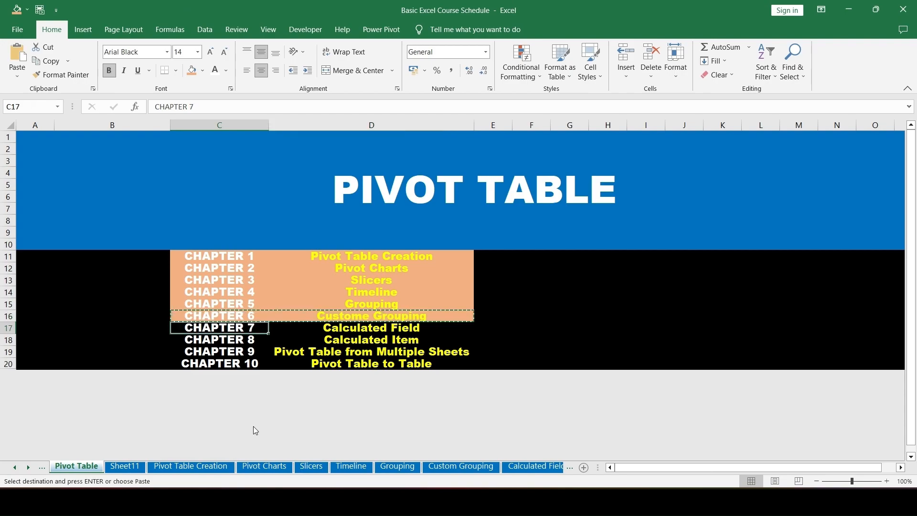
{"action": "key", "text": "shift+Right"}
{"action": "key", "text": "ctrl+alt+v"}
{"action": "key", "text": "t"}
{"action": "key", "text": "Return"}
{"action": "key", "text": "Escape"}
{"action": "key", "text": "Left"}
{"action": "key", "text": "Right"}
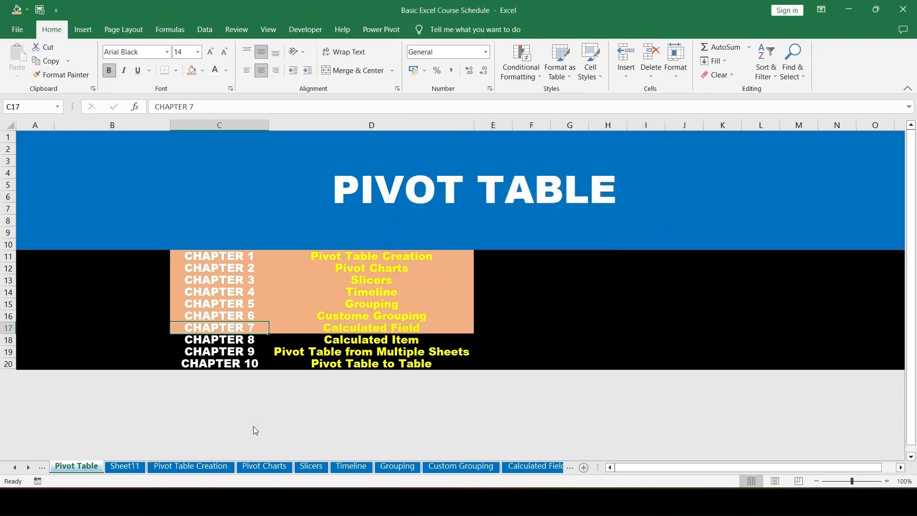
Move from the chapter overview to the Calculated Field sheet
{"action": "key", "text": "ctrl+Page_Down"}
{"action": "key", "text": "ctrl+Page_Down"}
{"action": "key", "text": "ctrl+Page_Down"}
{"action": "key", "text": "ctrl+Page_Down"}
{"action": "key", "text": "ctrl+Page_Down"}
{"action": "key", "text": "ctrl+Page_Down"}
{"action": "key", "text": "ctrl+Page_Down"}
{"action": "key", "text": "ctrl+Page_Down"}
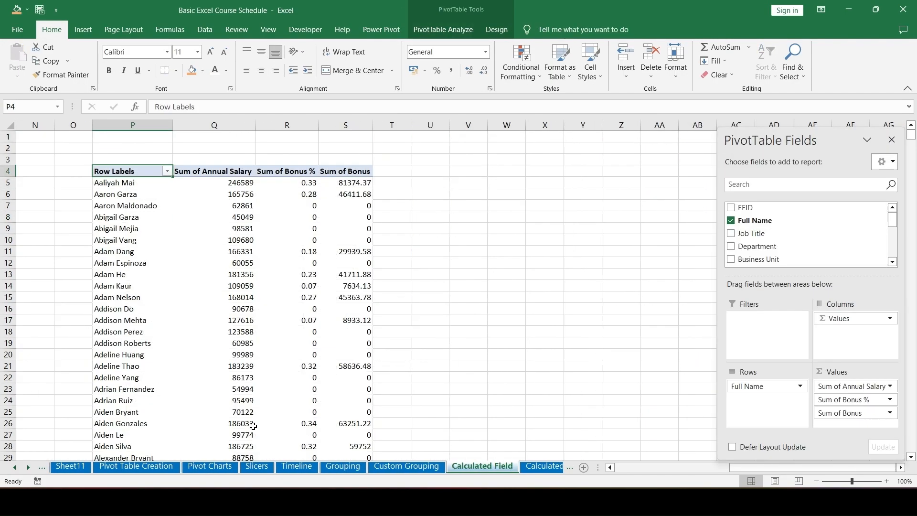
On the Calculated Items sheet, create a pivot table from the whole employee data range, placed on the existing worksheet at cell O2
{"action": "key", "text": "ctrl+Page_Down"}
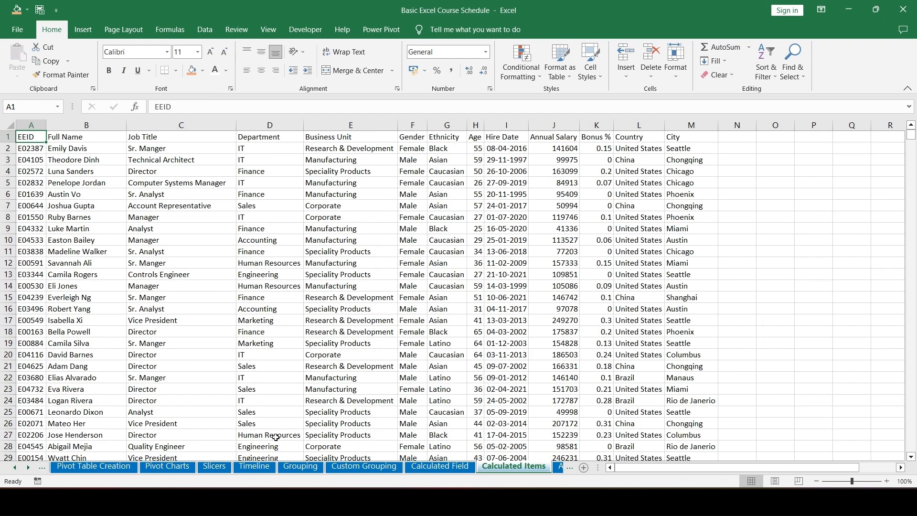
{"action": "key", "text": "ctrl+shift+Right"}
{"action": "key", "text": "ctrl+shift+Down"}
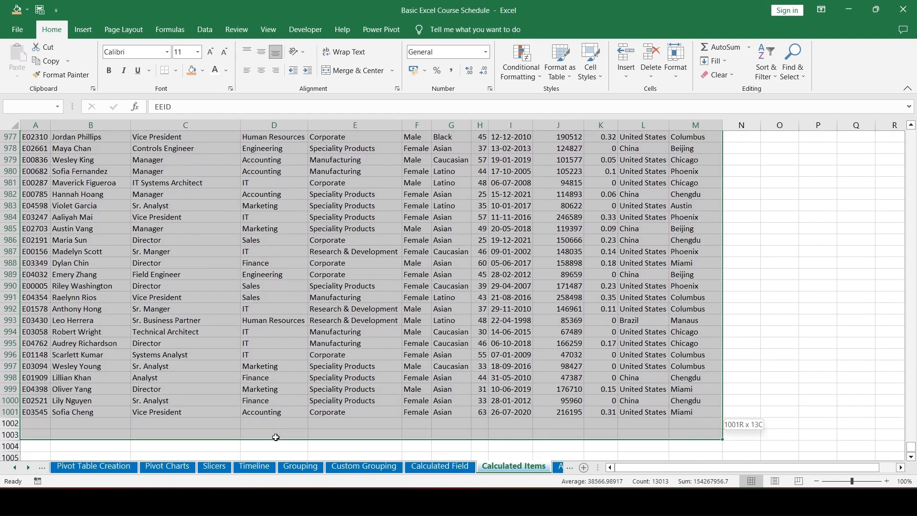
{"action": "key", "text": "alt+d"}
{"action": "key", "text": "p"}
{"action": "key", "text": "Return"}
{"action": "key", "text": "Return"}
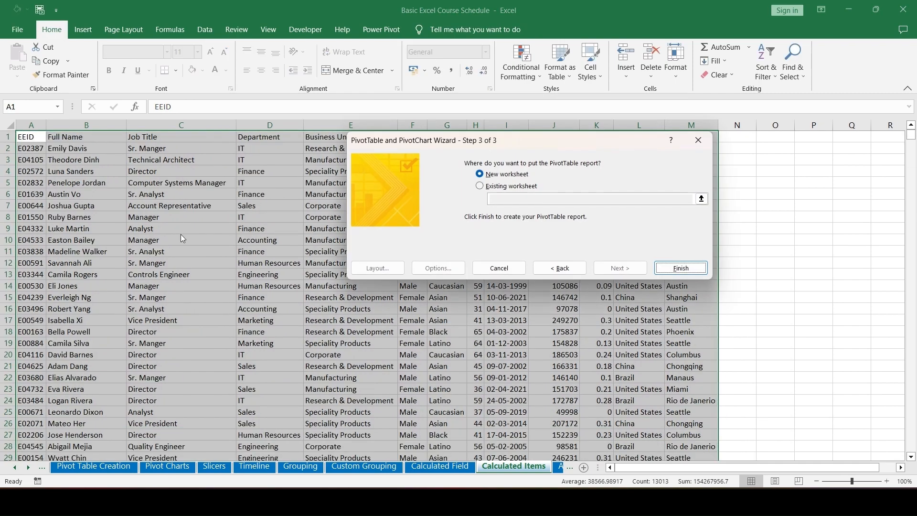
{"action": "left_click", "coordinate": [487, 185]}
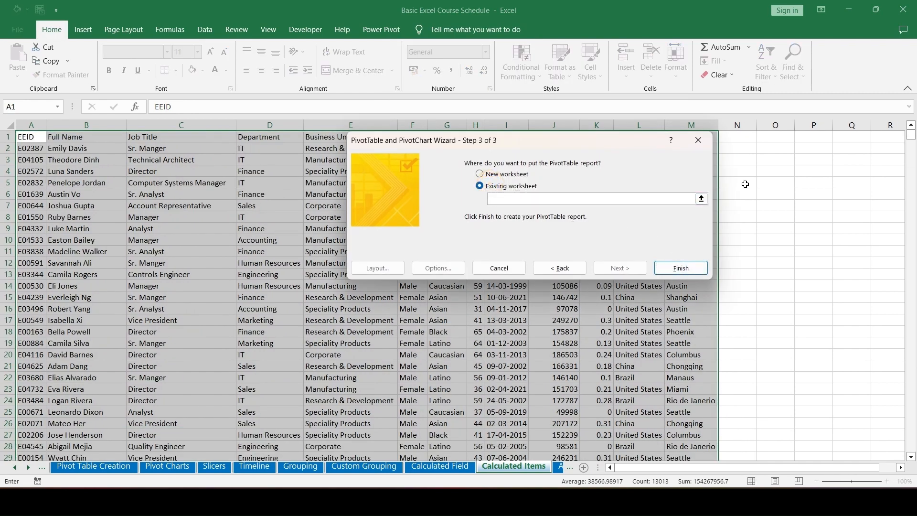
{"action": "left_click", "coordinate": [784, 145]}
{"action": "left_click", "coordinate": [680, 268]}
Activate the empty pivot table beside the employee data and add the Country field to its rows
{"action": "left_click", "coordinate": [632, 205]}
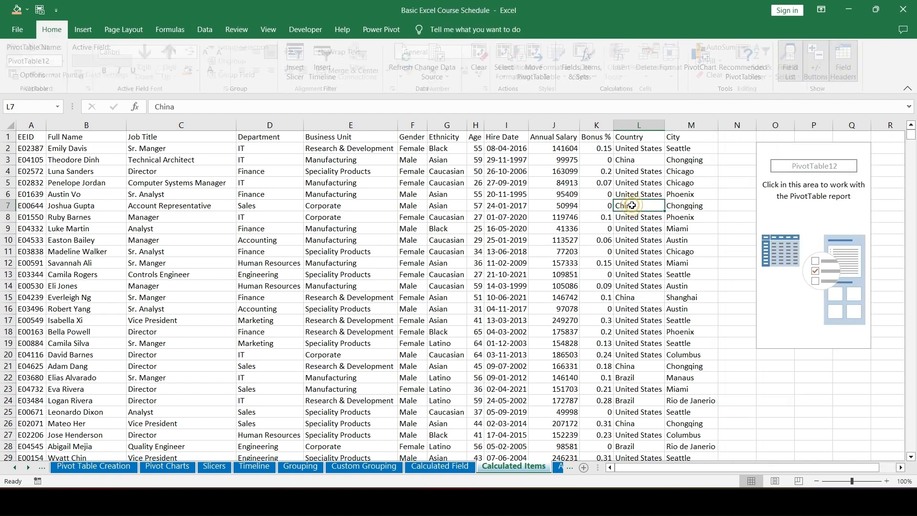
{"action": "key", "text": "Right"}
{"action": "key", "text": "Right"}
{"action": "key", "text": "Right"}
{"action": "key", "text": "Right"}
{"action": "key", "text": "Right"}
{"action": "key", "text": "Right"}
{"action": "key", "text": "Right"}
{"action": "key", "text": "Right"}
{"action": "key", "text": "Right"}
{"action": "key", "text": "Right"}
{"action": "key", "text": "Right"}
{"action": "key", "text": "Right"}
{"action": "key", "text": "Right"}
{"action": "key", "text": "Right"}
{"action": "key", "text": "Right"}
{"action": "key", "text": "Right"}
{"action": "key", "text": "Right"}
{"action": "key", "text": "Right"}
{"action": "key", "text": "Right"}
{"action": "key", "text": "Right"}
{"action": "key", "text": "ctrl+Left"}
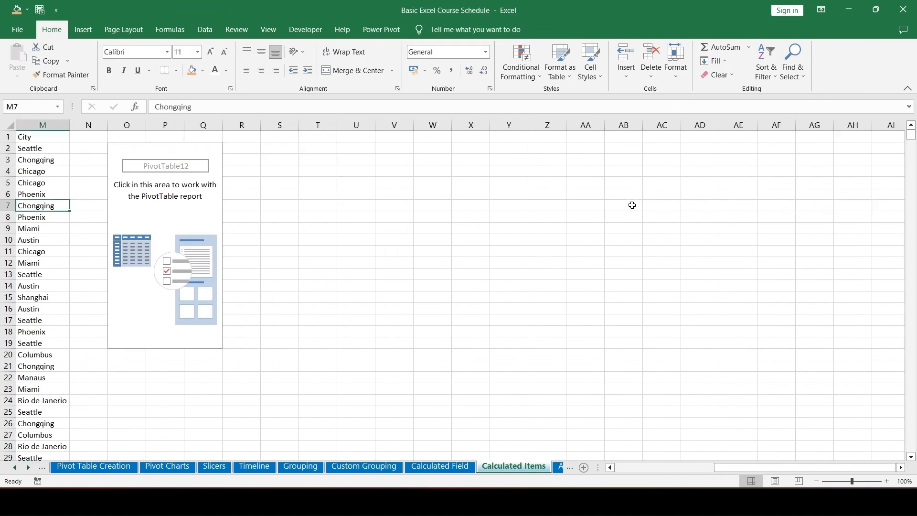
{"action": "key", "text": "Right"}
{"action": "key", "text": "Right"}
{"action": "key", "text": "Right"}
{"action": "key", "text": "Up"}
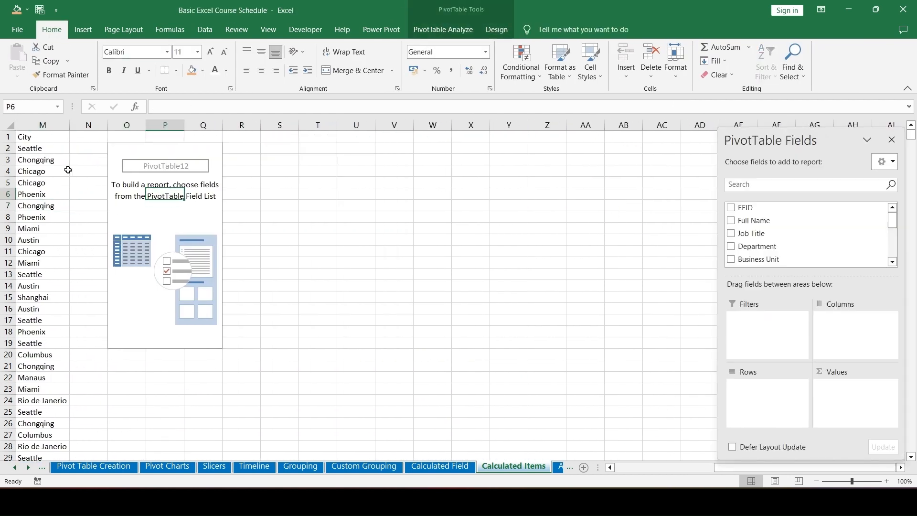
{"action": "left_click", "coordinate": [159, 161]}
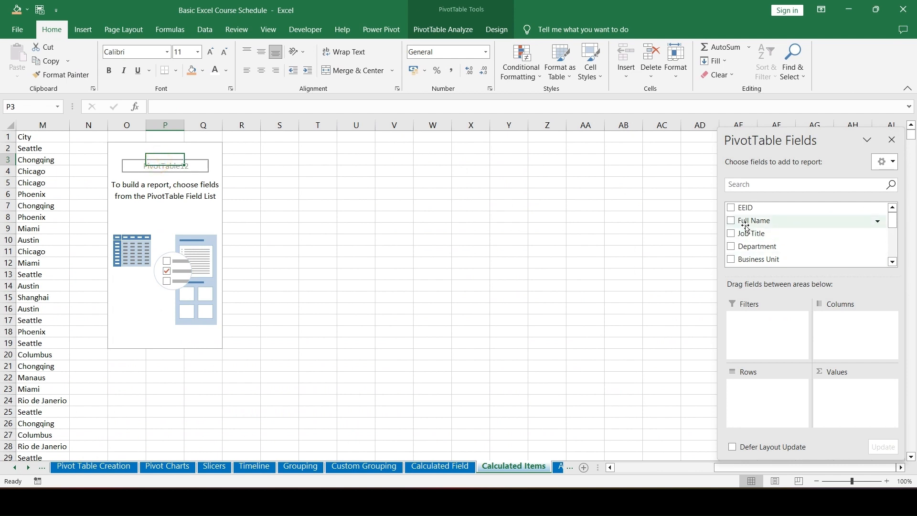
{"action": "scroll", "coordinate": [747, 234], "scroll_direction": "down", "scroll_amount": 2}
{"action": "scroll", "coordinate": [751, 250], "scroll_direction": "up", "scroll_amount": 2}
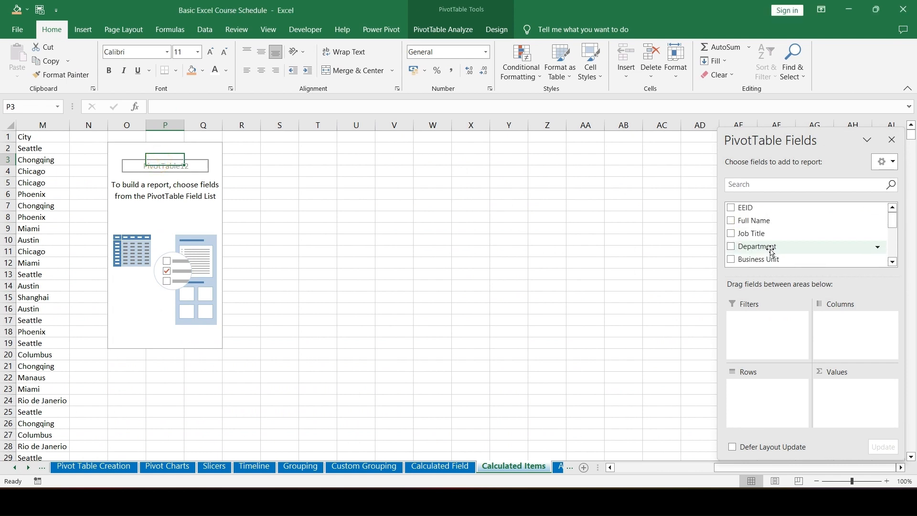
{"action": "scroll", "coordinate": [771, 252], "scroll_direction": "down", "scroll_amount": 2}
{"action": "scroll", "coordinate": [772, 256], "scroll_direction": "up", "scroll_amount": 2}
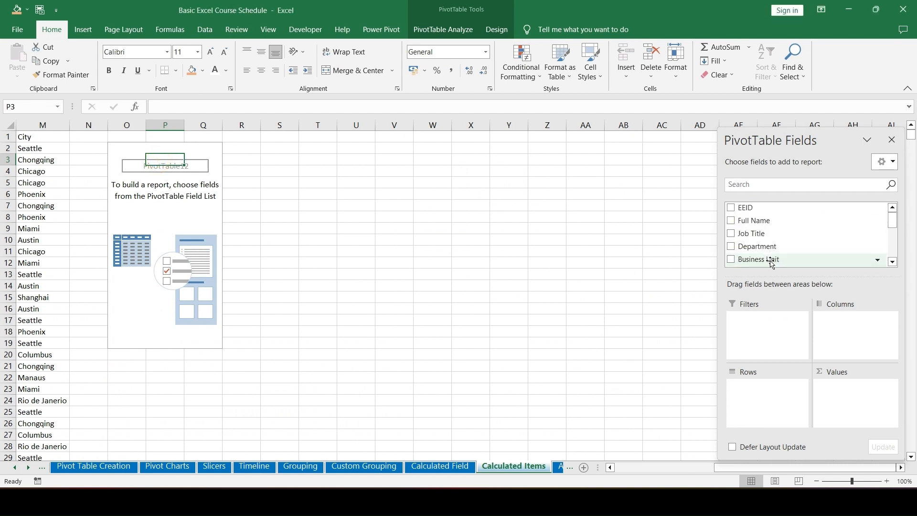
{"action": "scroll", "coordinate": [772, 262], "scroll_direction": "down", "scroll_amount": 3}
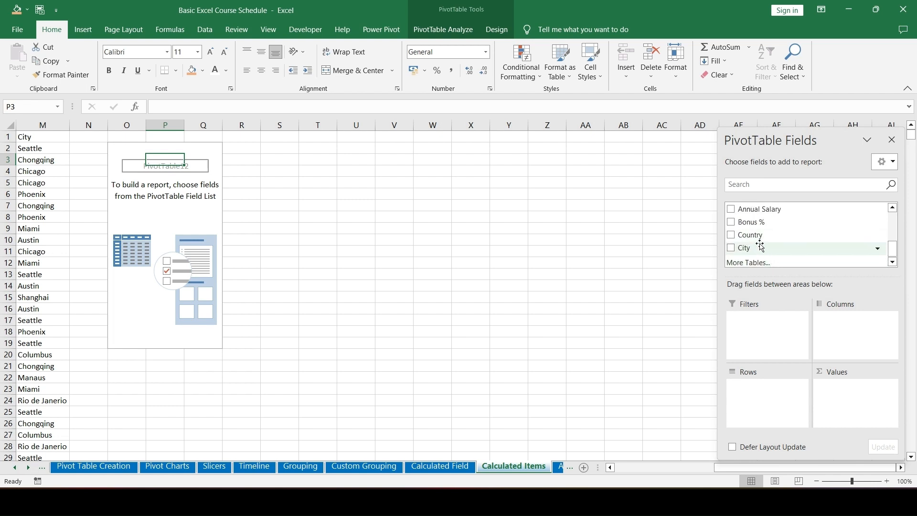
{"action": "left_click_drag", "start_coordinate": [749, 235], "coordinate": [764, 391]}
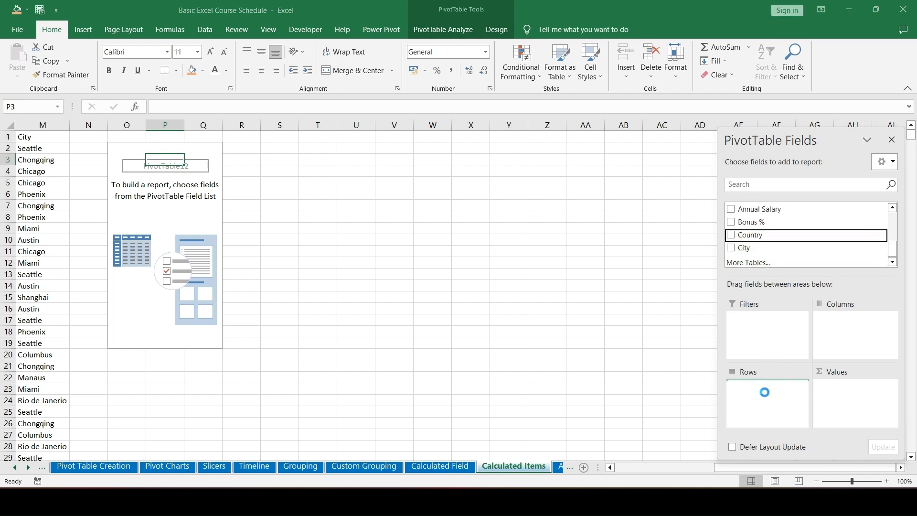
Add Annual Salary and Bonus % to the pivot table's values, and nest Full Name beneath Country in the rows
{"action": "scroll", "coordinate": [772, 244], "scroll_direction": "up", "scroll_amount": 3}
{"action": "scroll", "coordinate": [772, 246], "scroll_direction": "down", "scroll_amount": 3}
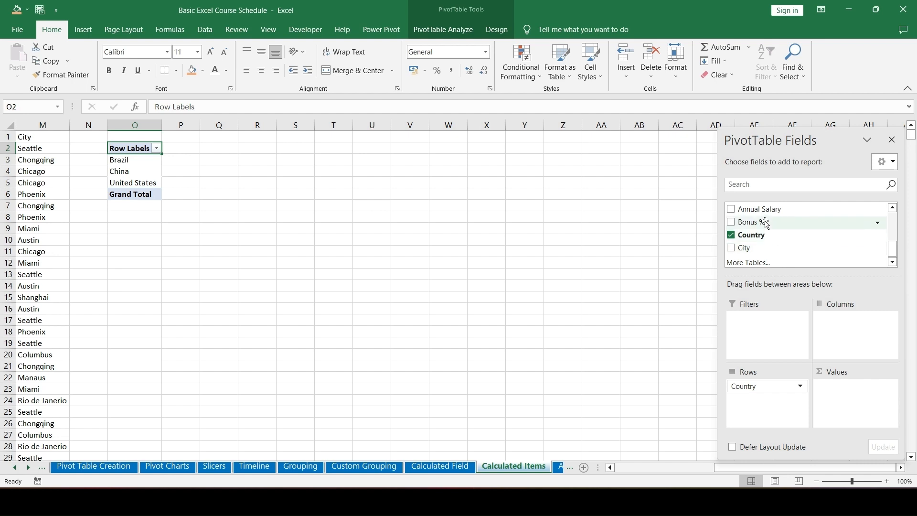
{"action": "left_click_drag", "start_coordinate": [759, 209], "coordinate": [850, 389]}
{"action": "left_click_drag", "start_coordinate": [760, 222], "coordinate": [852, 401]}
{"action": "scroll", "coordinate": [767, 246], "scroll_direction": "up", "scroll_amount": 5}
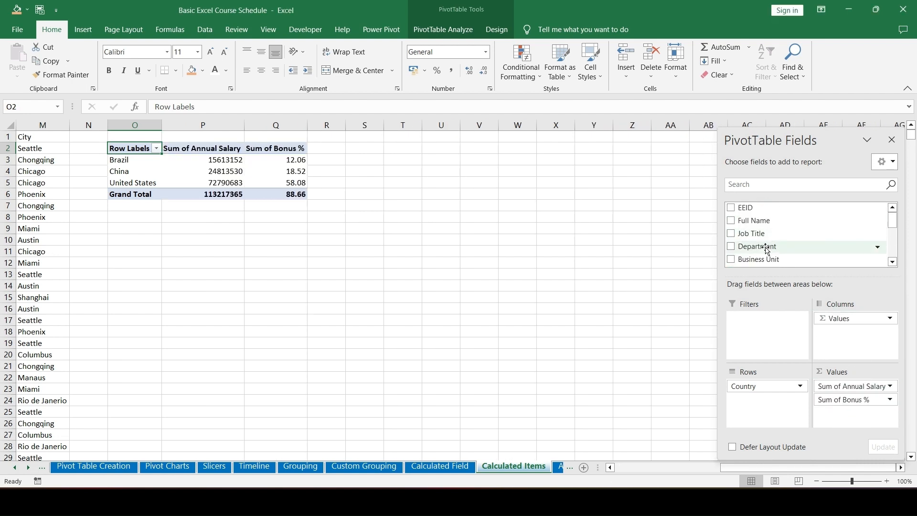
{"action": "left_click_drag", "start_coordinate": [754, 221], "coordinate": [771, 402]}
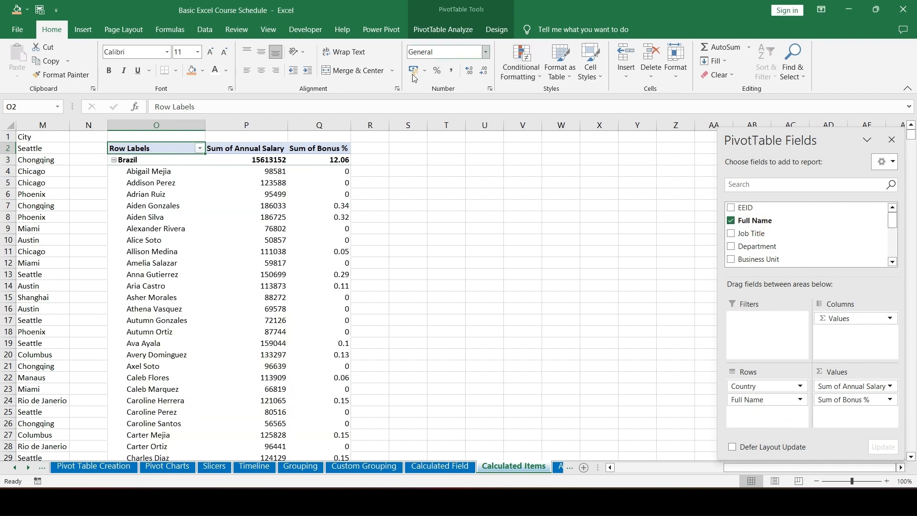
Set the pivot table's report layout to tabular form with all item labels repeated
{"action": "left_click", "coordinate": [497, 29]}
{"action": "left_click", "coordinate": [83, 74]}
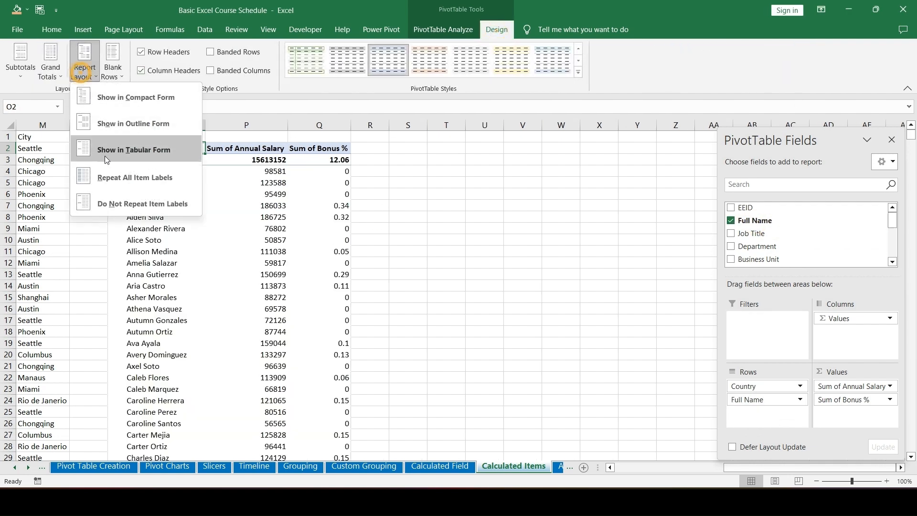
{"action": "left_click", "coordinate": [108, 146]}
{"action": "left_click", "coordinate": [84, 72]}
{"action": "left_click", "coordinate": [108, 169]}
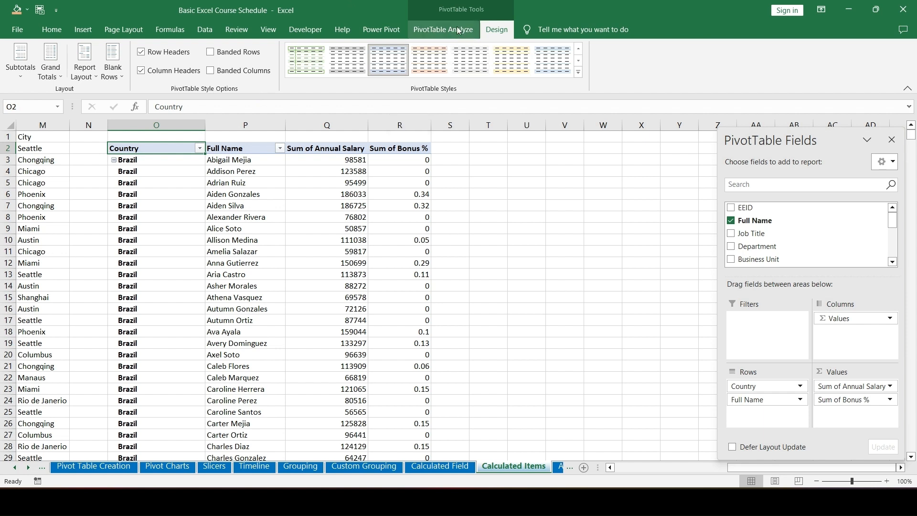
Check which calculated field and calculated item options are offered for the Country header and the Sum of Annual Salary header
{"action": "left_click", "coordinate": [442, 30]}
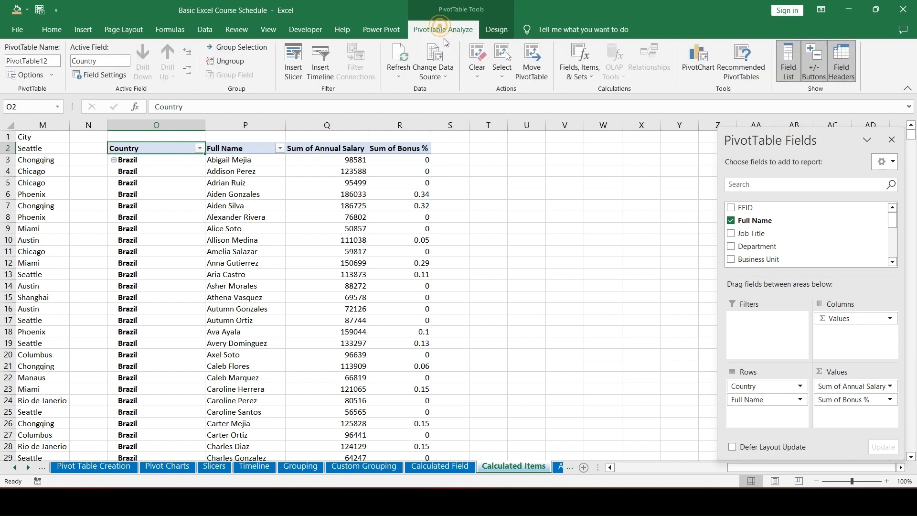
{"action": "left_click", "coordinate": [580, 77]}
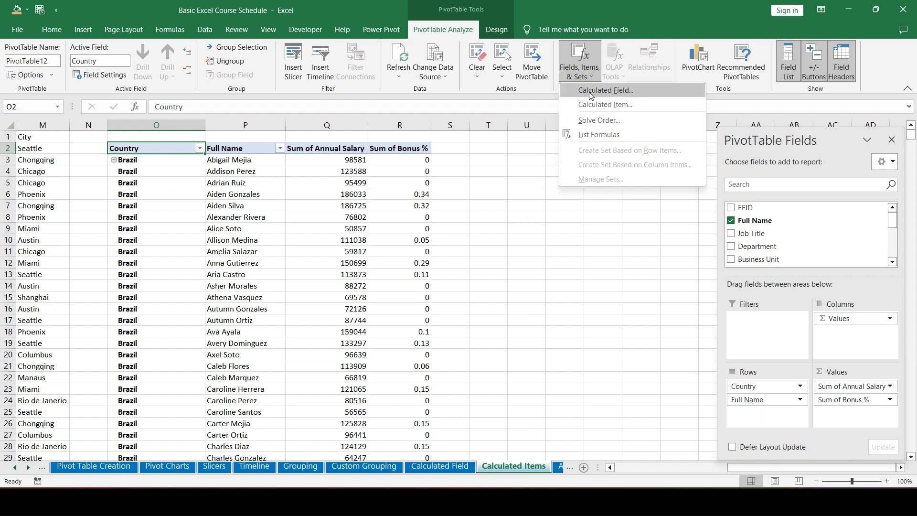
{"action": "left_click", "coordinate": [450, 164]}
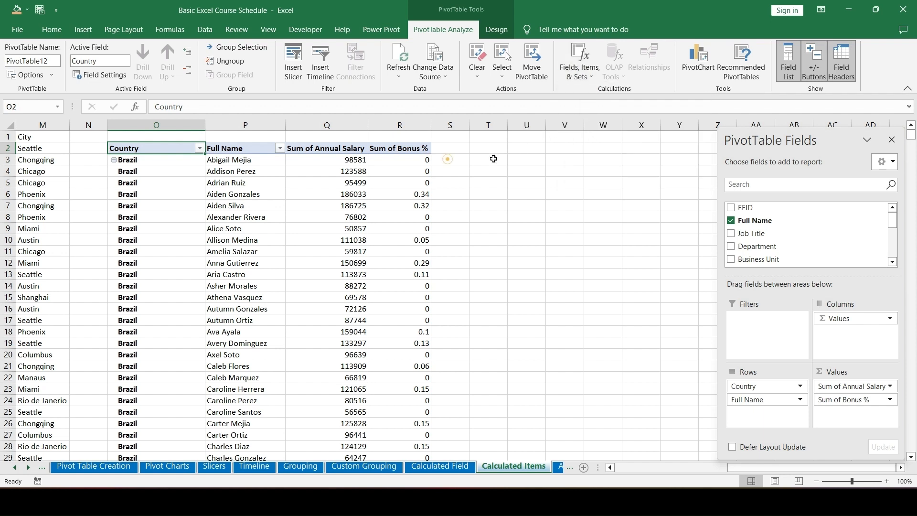
{"action": "left_click", "coordinate": [395, 149]}
{"action": "left_click", "coordinate": [329, 149], "text": "ctrl"}
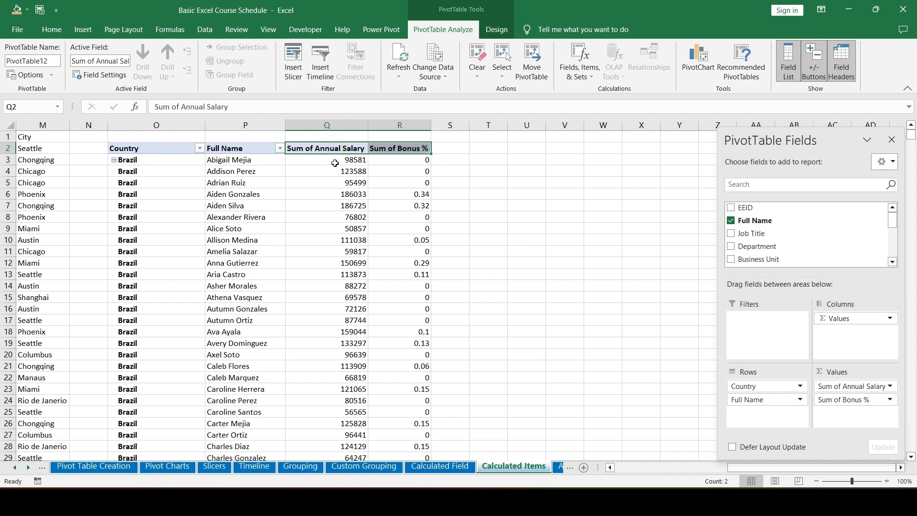
{"action": "left_click", "coordinate": [351, 150]}
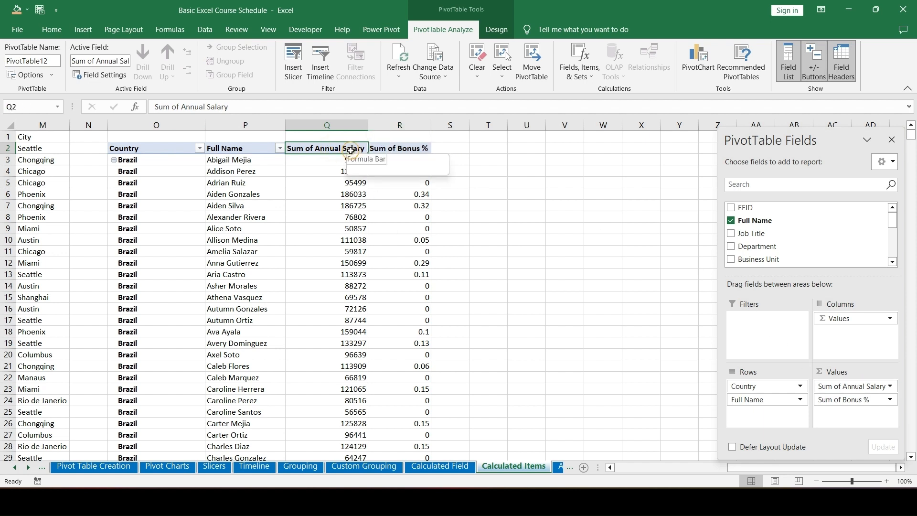
{"action": "left_click", "coordinate": [574, 74]}
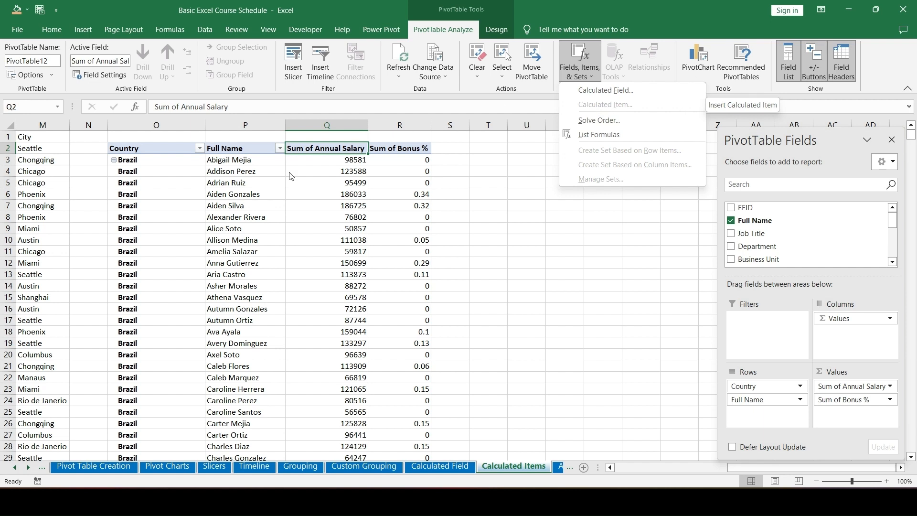
Check the Calculated Item option's availability for the Country and Full Name row headers
{"action": "left_click", "coordinate": [172, 151]}
{"action": "left_click", "coordinate": [172, 149]}
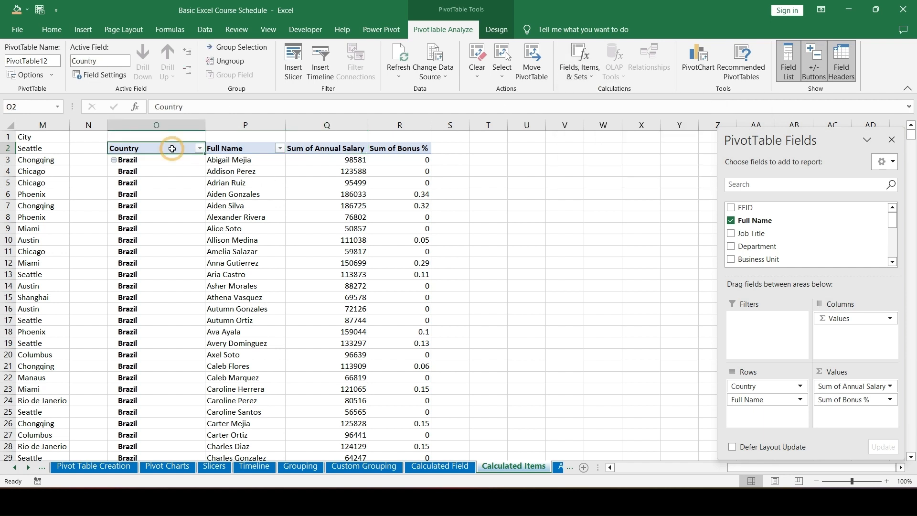
{"action": "left_click", "coordinate": [575, 72]}
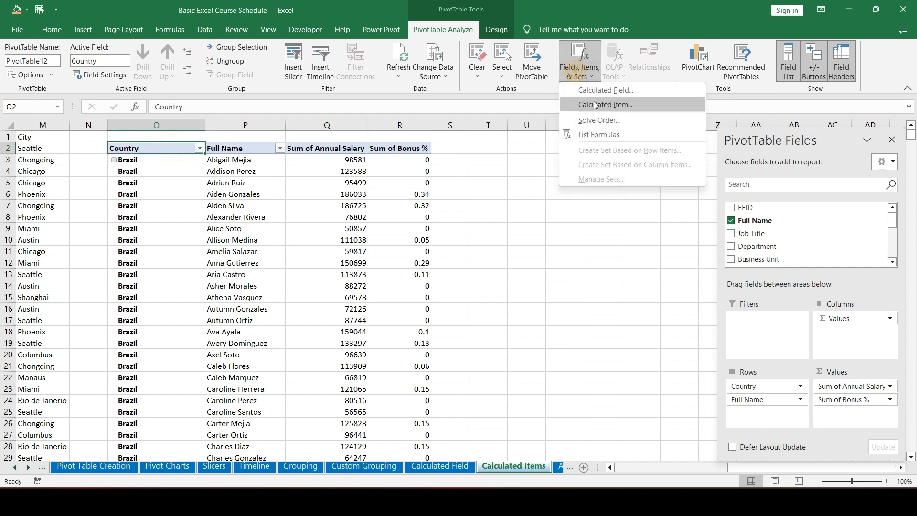
{"action": "left_click", "coordinate": [228, 149]}
{"action": "left_click", "coordinate": [229, 148]}
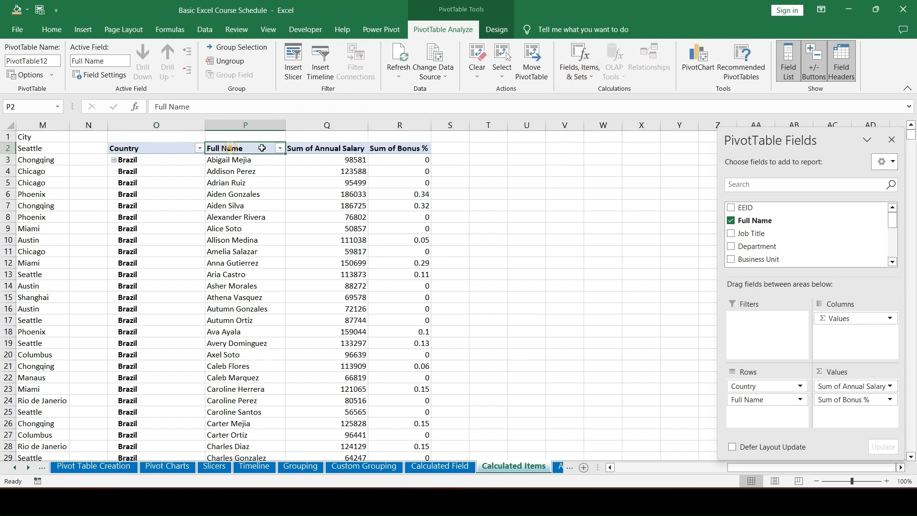
{"action": "left_click", "coordinate": [590, 75]}
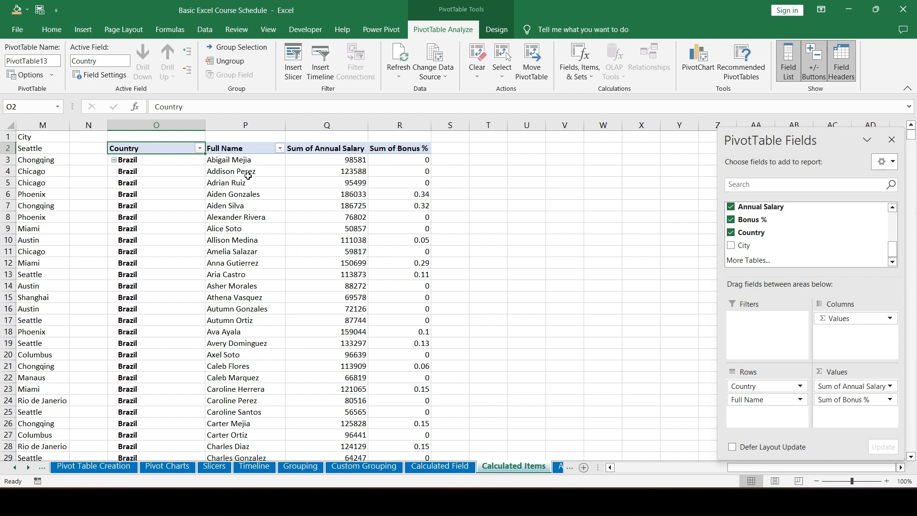
Review the fields and items offered in the Insert Calculated Item dialog for Country, and dismiss it without adding an item
{"action": "left_click", "coordinate": [584, 76]}
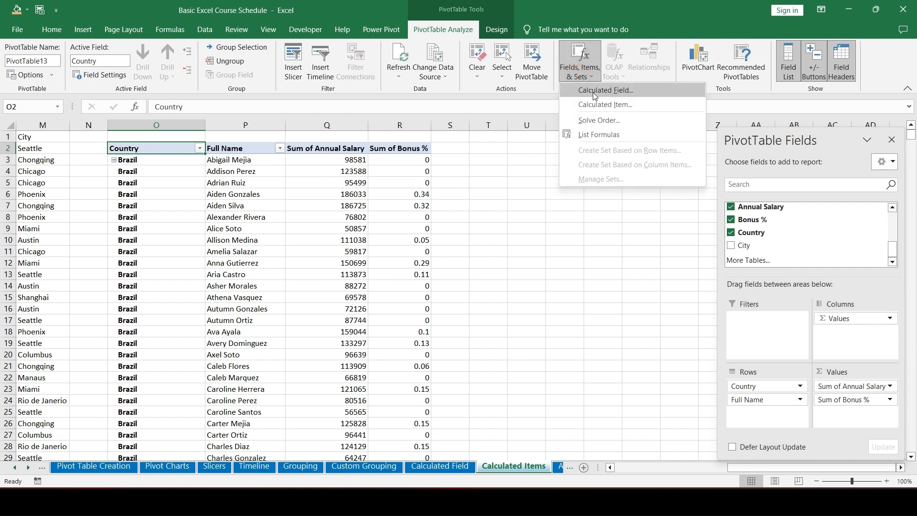
{"action": "left_click", "coordinate": [599, 108]}
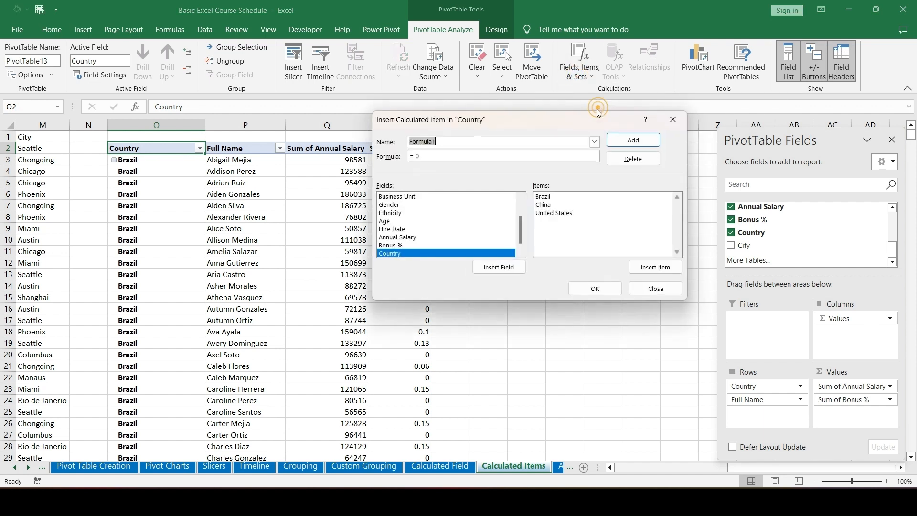
{"action": "left_click_drag", "start_coordinate": [515, 123], "coordinate": [431, 116]}
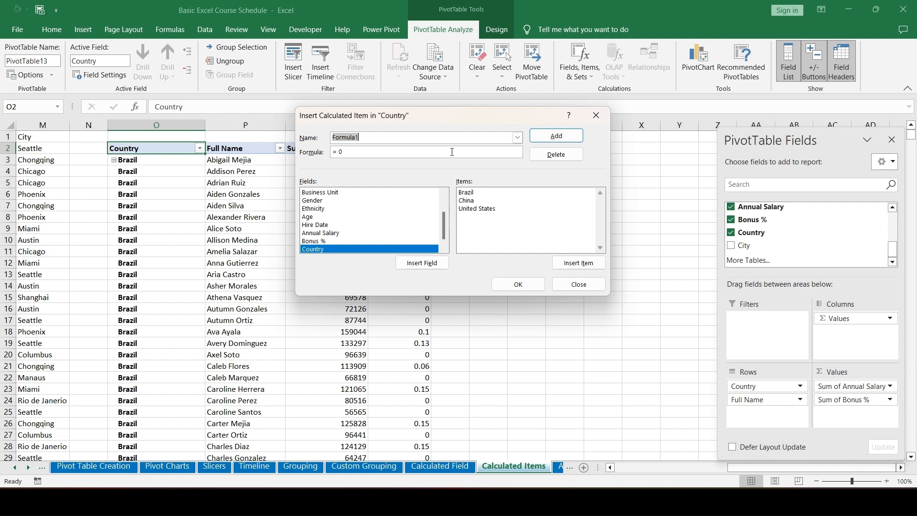
{"action": "left_click", "coordinate": [579, 285]}
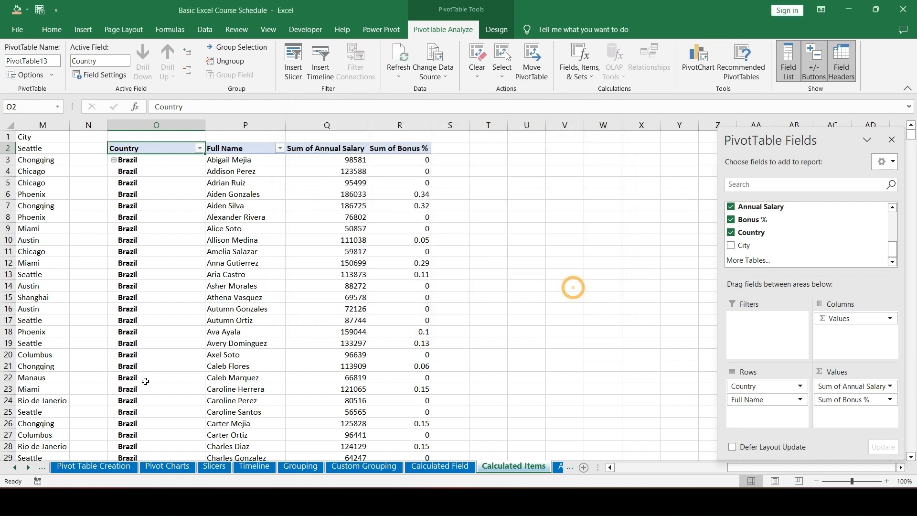
Examine the pivot table's Country rows to compare the Brazil and China employee entries
{"action": "scroll", "coordinate": [158, 206], "scroll_direction": "down", "scroll_amount": 1}
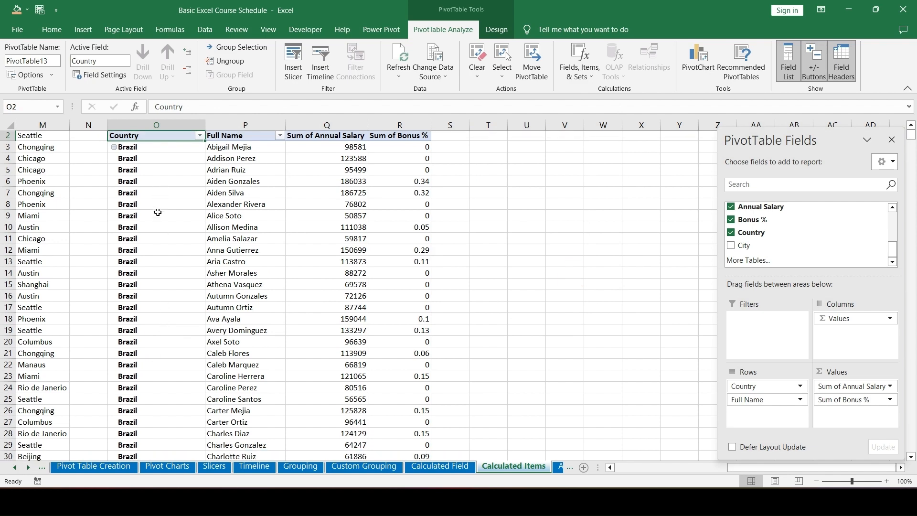
{"action": "scroll", "coordinate": [154, 235], "scroll_direction": "down", "scroll_amount": 20}
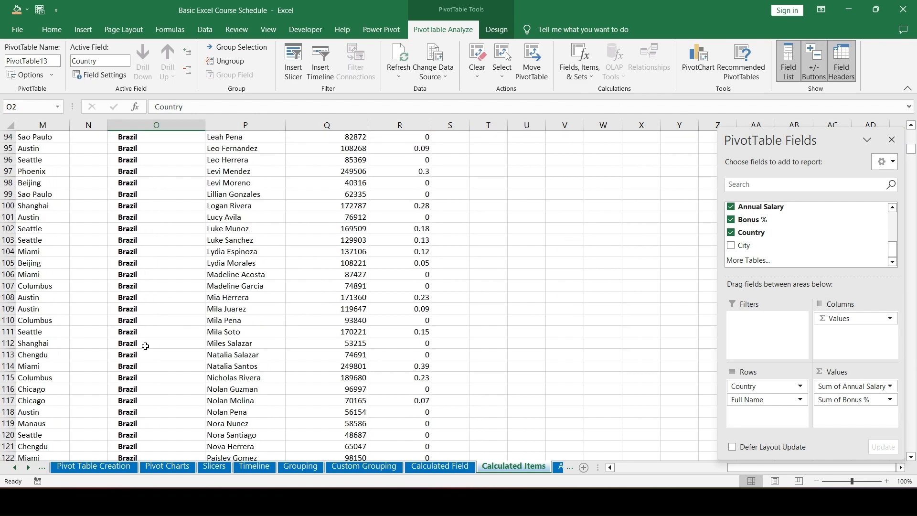
{"action": "scroll", "coordinate": [149, 370], "scroll_direction": "down", "scroll_amount": 20}
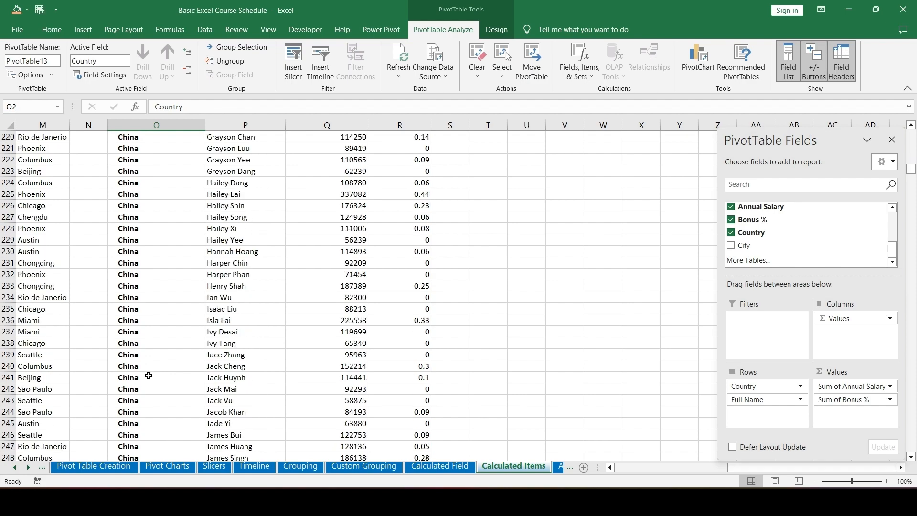
{"action": "scroll", "coordinate": [149, 377], "scroll_direction": "up", "scroll_amount": 20}
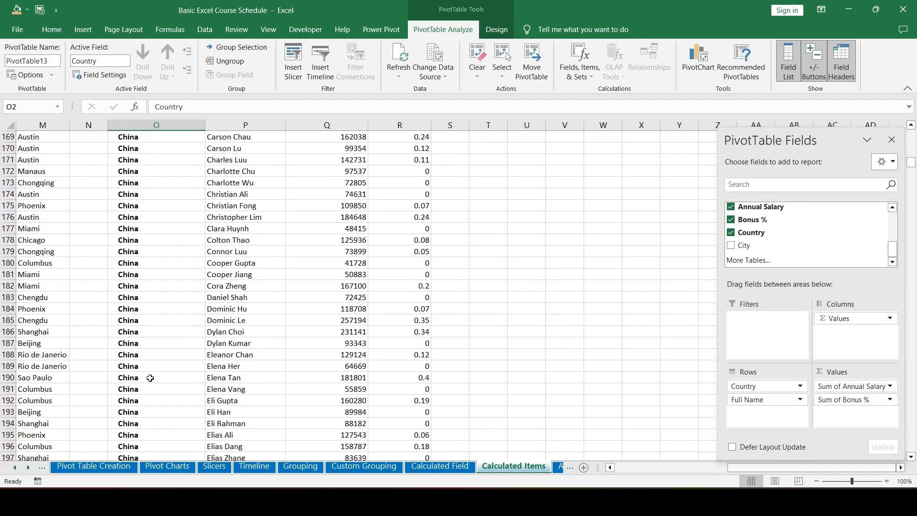
{"action": "scroll", "coordinate": [154, 380], "scroll_direction": "up", "scroll_amount": 12}
{"action": "scroll", "coordinate": [155, 379], "scroll_direction": "up", "scroll_amount": 11}
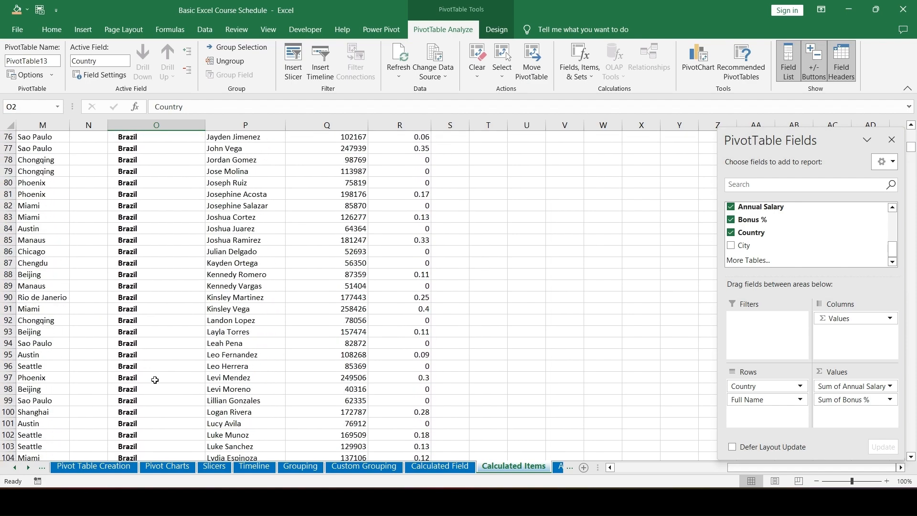
{"action": "scroll", "coordinate": [154, 382], "scroll_direction": "down", "scroll_amount": 13}
{"action": "scroll", "coordinate": [155, 385], "scroll_direction": "down", "scroll_amount": 20}
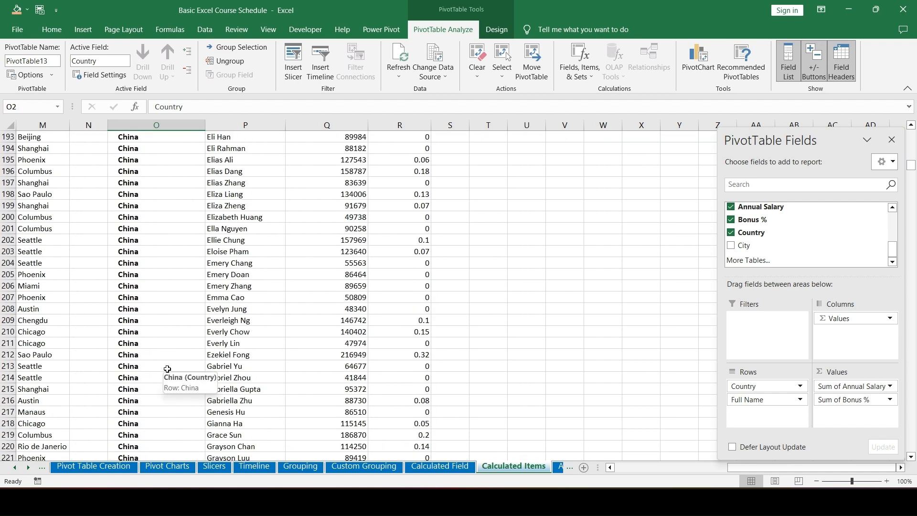
{"action": "scroll", "coordinate": [166, 369], "scroll_direction": "up", "scroll_amount": 5}
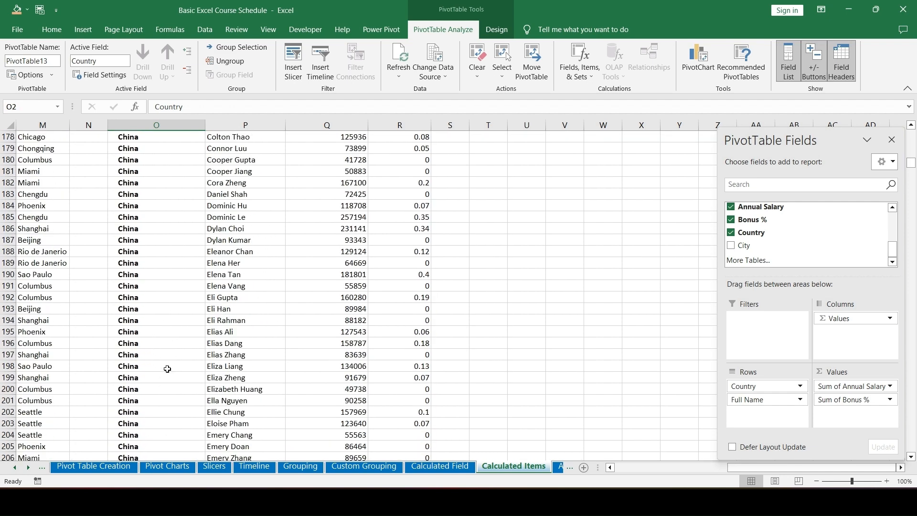
{"action": "scroll", "coordinate": [196, 296], "scroll_direction": "up", "scroll_amount": 9}
{"action": "scroll", "coordinate": [196, 295], "scroll_direction": "up", "scroll_amount": 20}
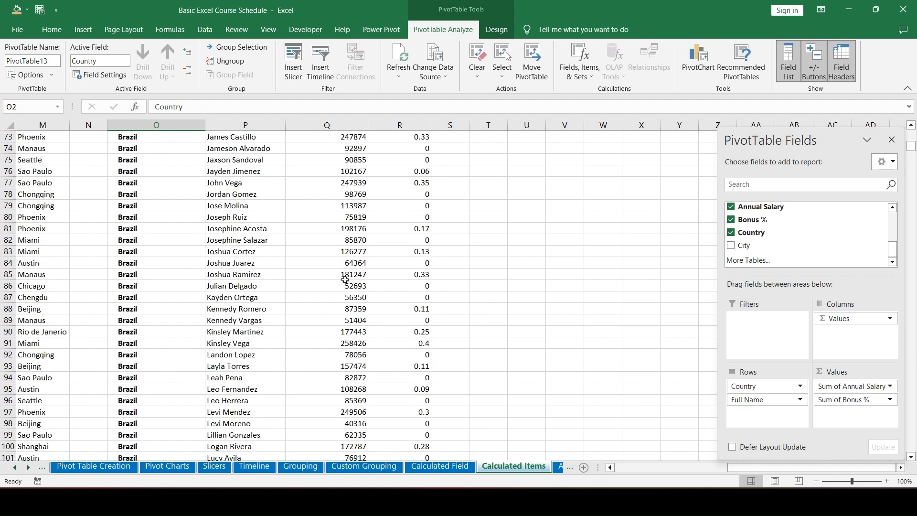
Start a new calculated item in the Country field and name it Bonus
{"action": "left_click", "coordinate": [571, 74]}
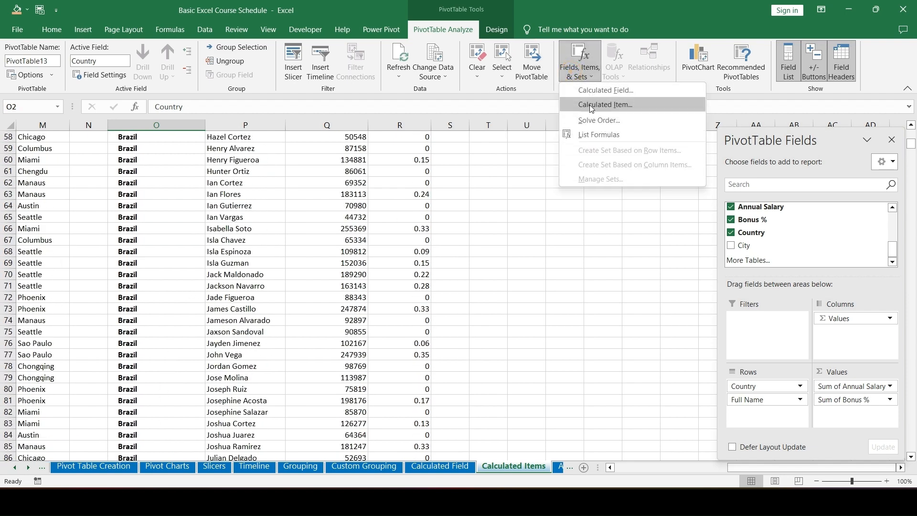
{"action": "left_click", "coordinate": [589, 103]}
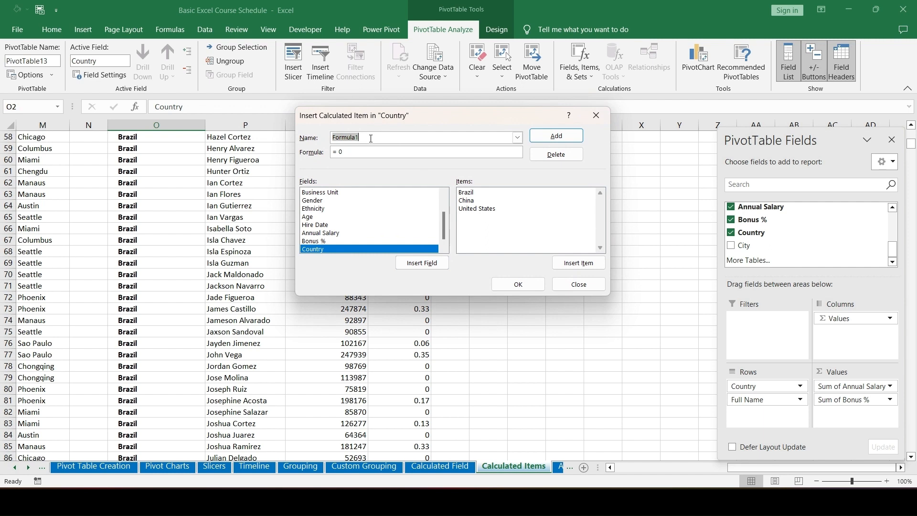
{"action": "type", "text": "Bonus"}
{"action": "left_click", "coordinate": [367, 154]}
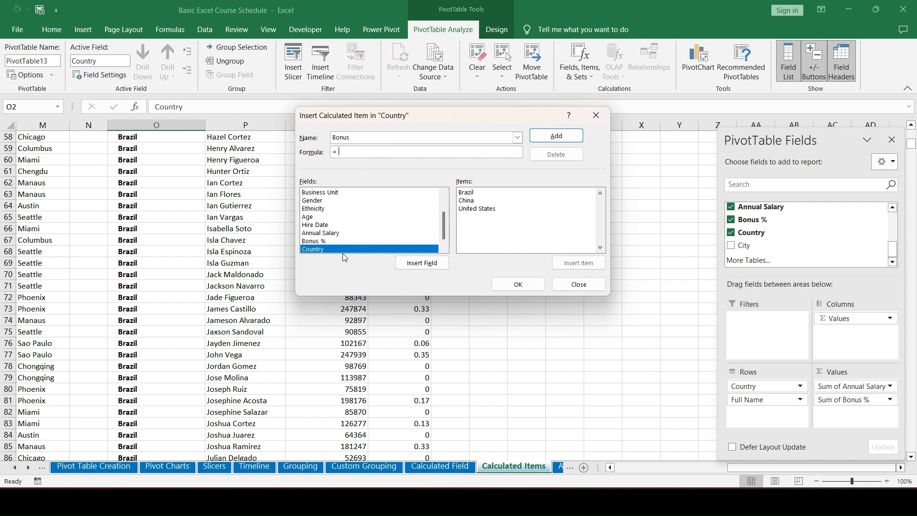
Give the Bonus item the formula = 10%*('United States'+China) and add it to the Country field
{"action": "left_click", "coordinate": [476, 211]}
{"action": "left_click", "coordinate": [471, 203]}
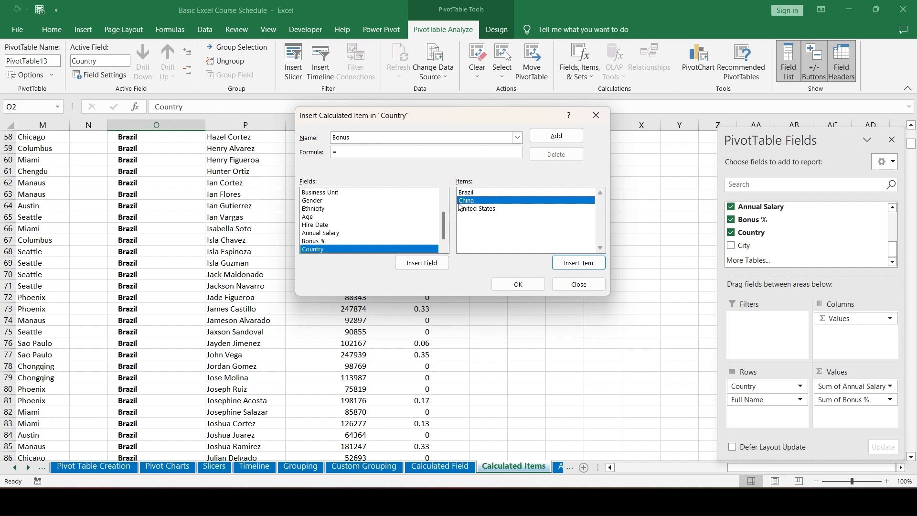
{"action": "left_click", "coordinate": [361, 156]}
{"action": "type", "text": "0"}
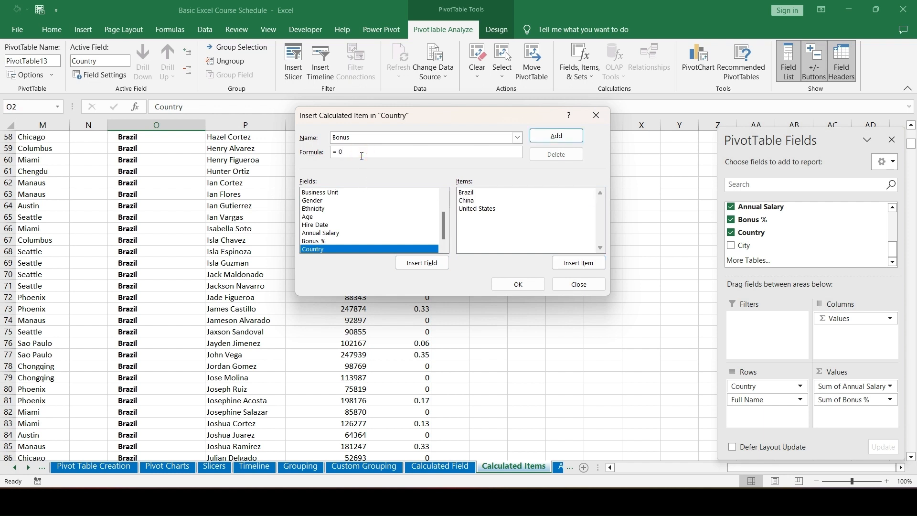
{"action": "key", "text": "BackSpace"}
{"action": "type", "text": "10%*("}
{"action": "double_click", "coordinate": [477, 210]}
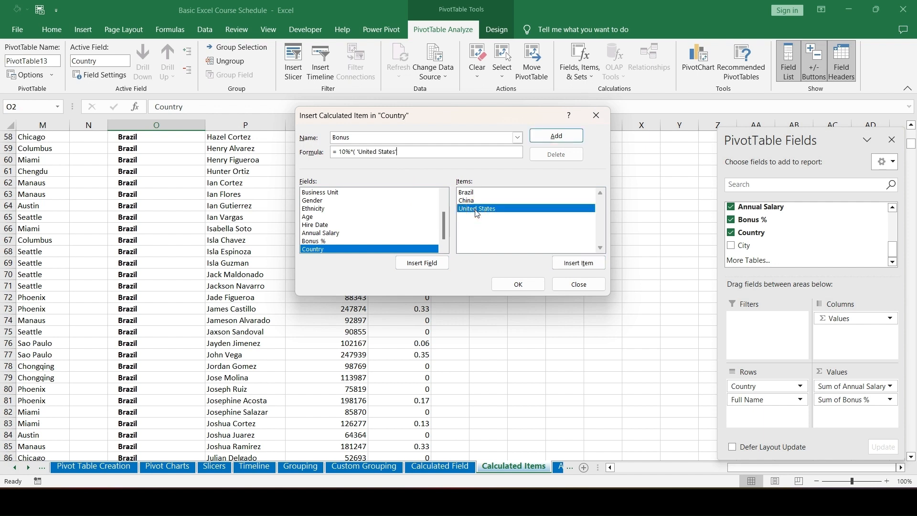
{"action": "type", "text": "+"}
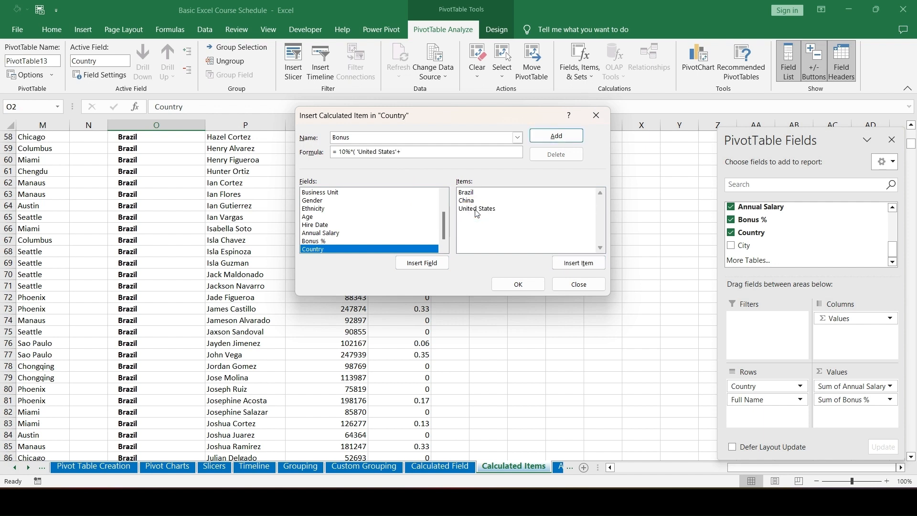
{"action": "double_click", "coordinate": [462, 201]}
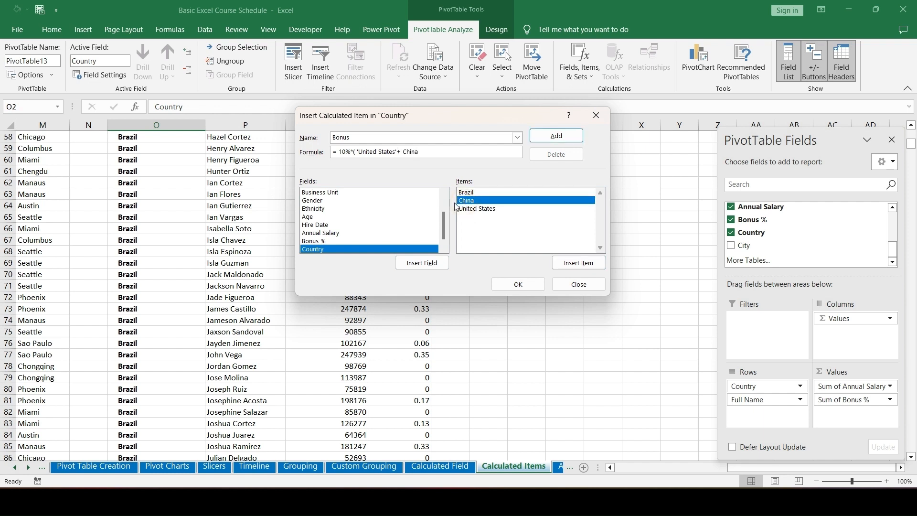
{"action": "type", "text": ")"}
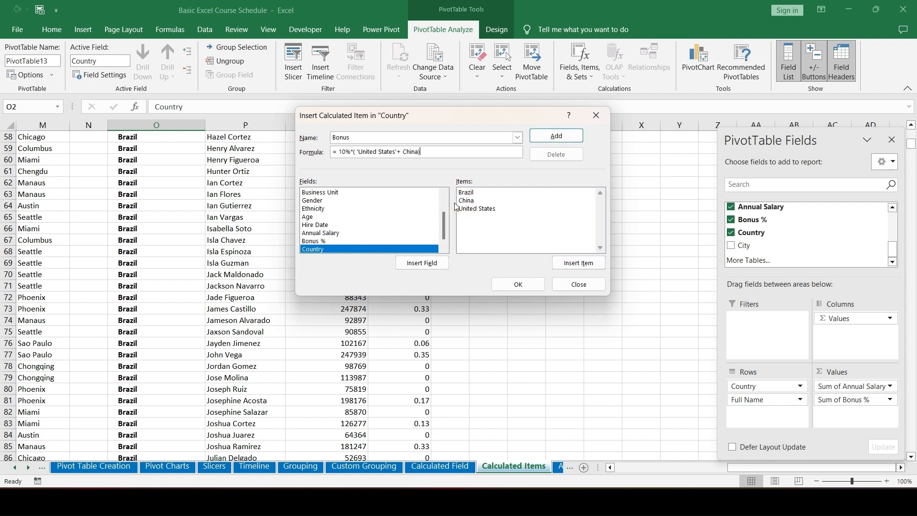
{"action": "left_click", "coordinate": [556, 137]}
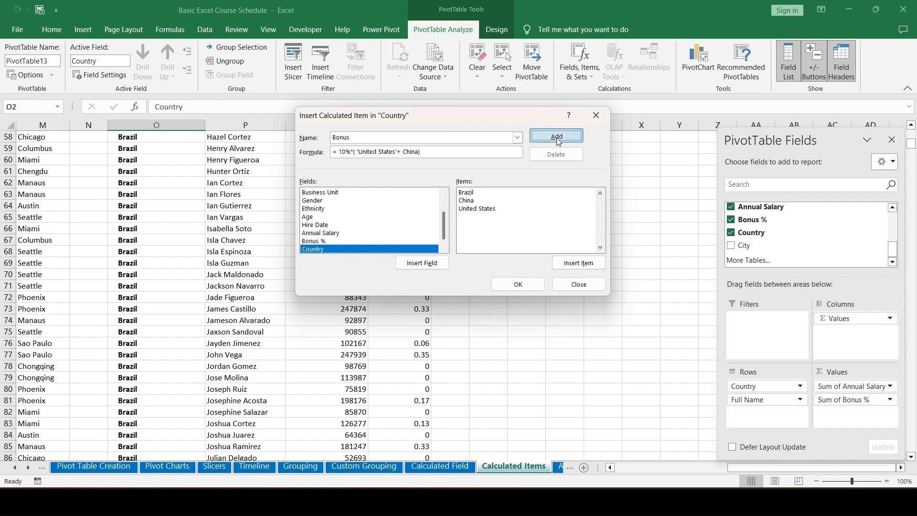
{"action": "left_click", "coordinate": [512, 285]}
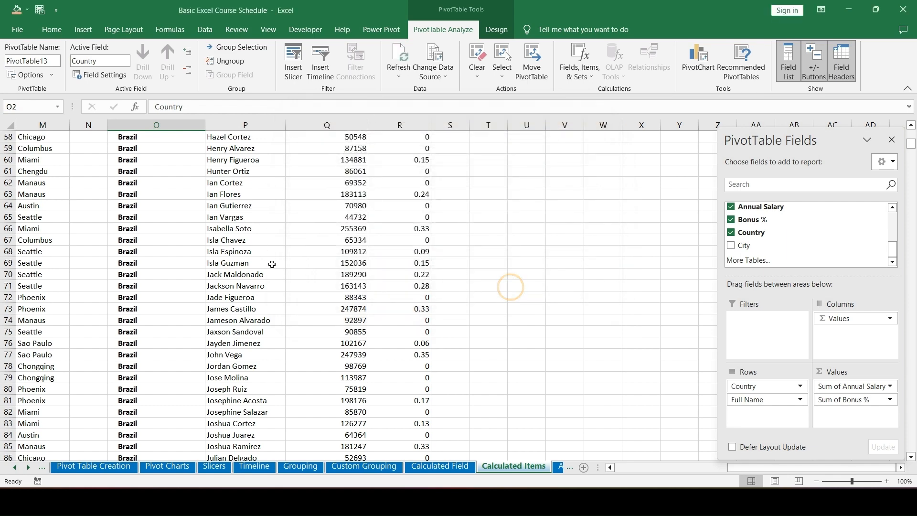
Find the first row of the Bonus calculated item below the United States rows in the pivot table
{"action": "scroll", "coordinate": [270, 290], "scroll_direction": "up", "scroll_amount": 19}
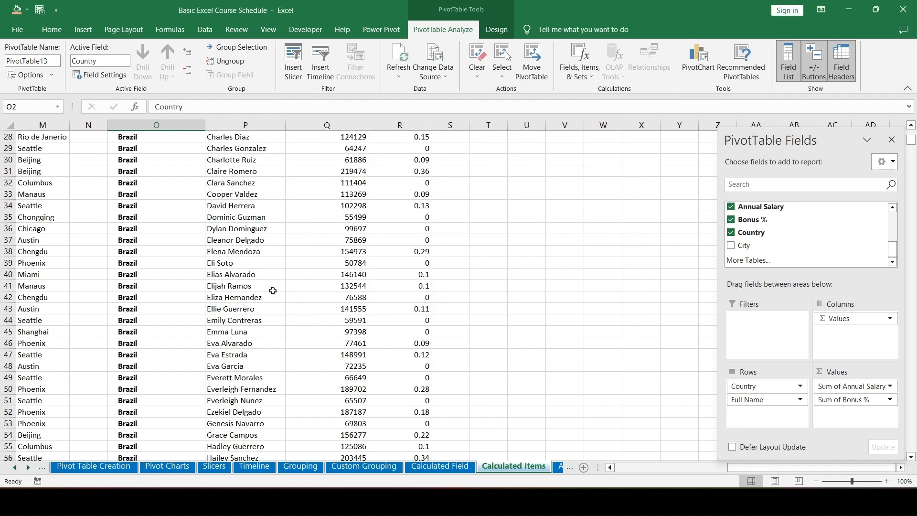
{"action": "scroll", "coordinate": [274, 291], "scroll_direction": "down", "scroll_amount": 20}
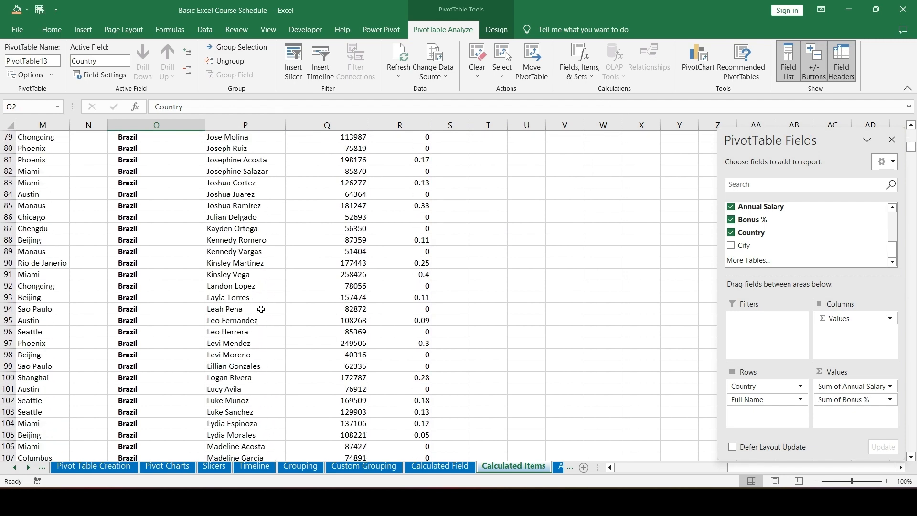
{"action": "key", "text": "Down"}
{"action": "key", "text": "Down"}
{"action": "key", "text": "Down"}
{"action": "key", "text": "Down"}
{"action": "key", "text": "Down"}
{"action": "key", "text": "Down"}
{"action": "key", "text": "Down"}
{"action": "key", "text": "Down"}
{"action": "key", "text": "Down"}
{"action": "key", "text": "Down"}
{"action": "key", "text": "Down"}
{"action": "key", "text": "Down"}
{"action": "key", "text": "Down"}
{"action": "key", "text": "Down"}
{"action": "key", "text": "Down"}
{"action": "key", "text": "Down"}
{"action": "key", "text": "Down"}
{"action": "key", "text": "Down"}
{"action": "key", "text": "Down"}
{"action": "key", "text": "Down"}
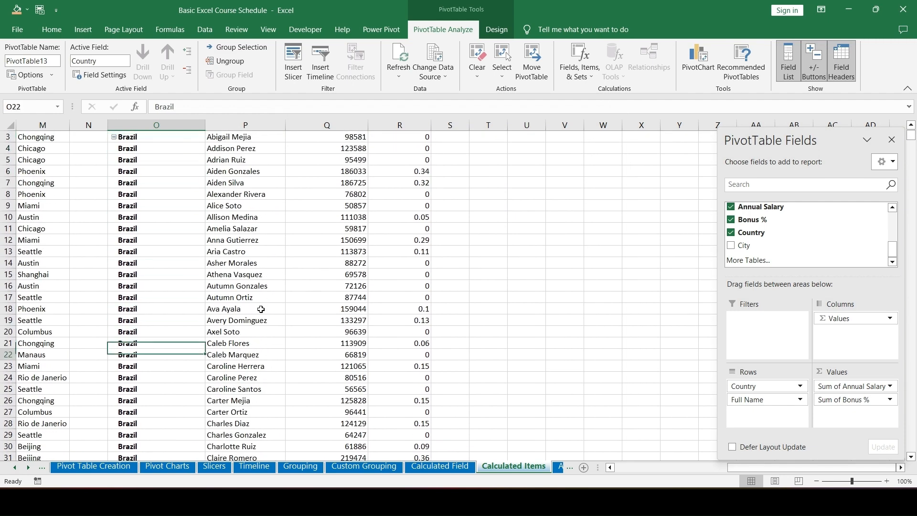
{"action": "type", "text": "7"}
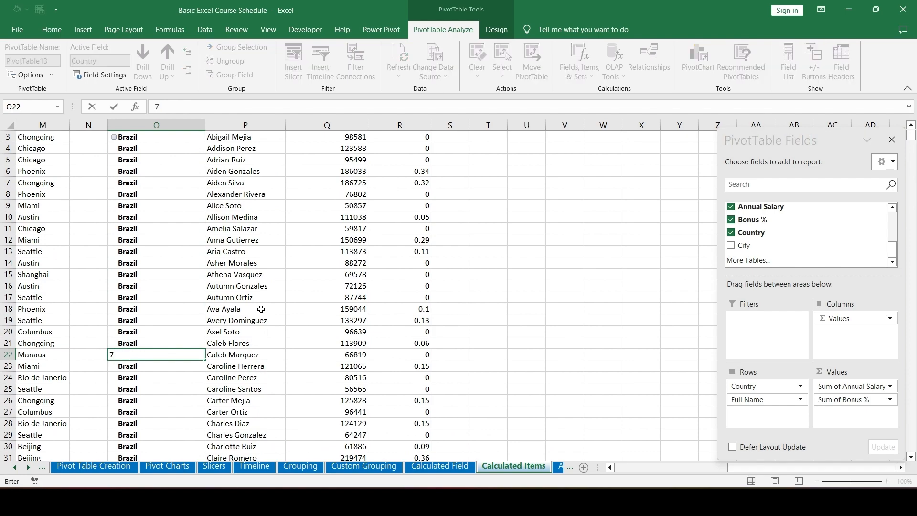
{"action": "key", "text": "Escape"}
{"action": "key", "text": "Page_Down"}
{"action": "key", "text": "Page_Down"}
{"action": "key", "text": "Page_Down"}
{"action": "key", "text": "Page_Down"}
{"action": "key", "text": "Page_Down"}
{"action": "key", "text": "Page_Down"}
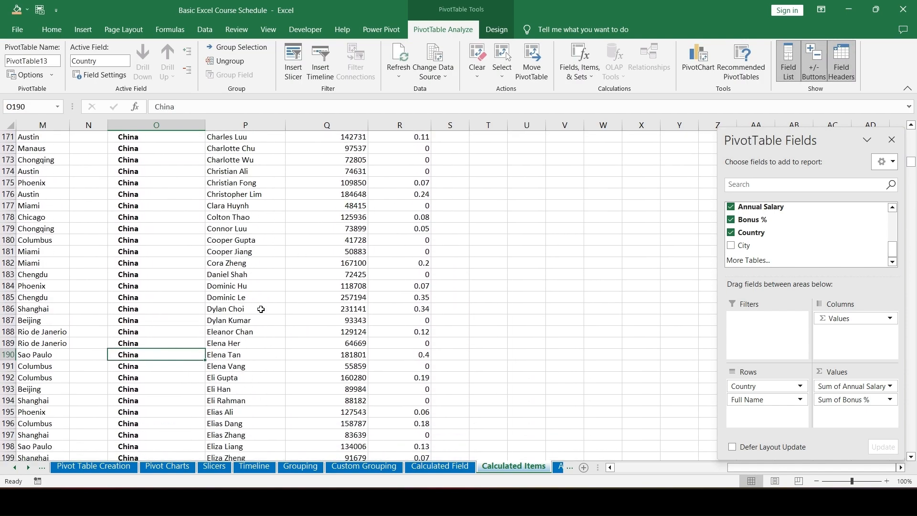
{"action": "key", "text": "Page_Down"}
{"action": "key", "text": "Page_Down"}
{"action": "key", "text": "Page_Down"}
{"action": "key", "text": "Page_Down"}
{"action": "key", "text": "Page_Down"}
{"action": "key", "text": "Page_Down"}
{"action": "key", "text": "Page_Down"}
{"action": "key", "text": "Page_Down"}
{"action": "key", "text": "Page_Down"}
{"action": "key", "text": "Page_Down"}
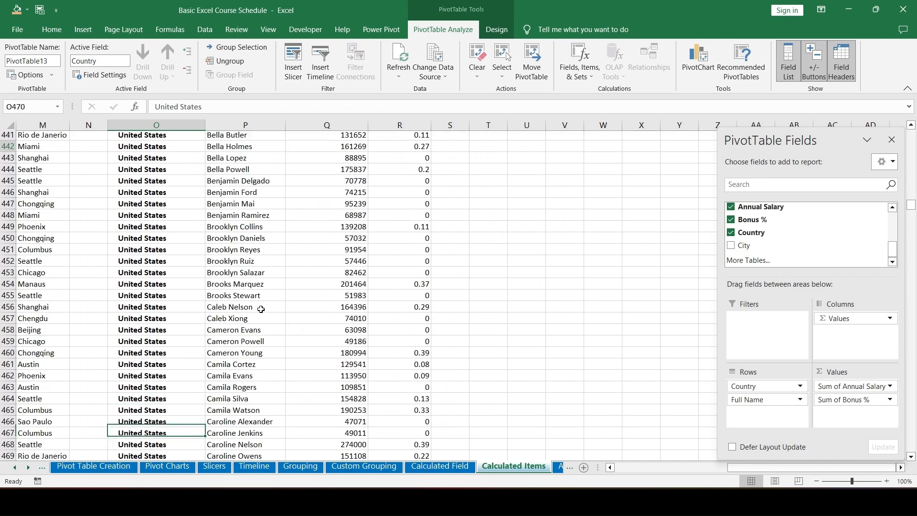
{"action": "key", "text": "Page_Down"}
{"action": "key", "text": "Page_Down"}
{"action": "key", "text": "Page_Down"}
{"action": "key", "text": "Page_Down"}
{"action": "key", "text": "Page_Down"}
{"action": "key", "text": "Page_Down"}
{"action": "key", "text": "Page_Down"}
{"action": "key", "text": "Page_Down"}
{"action": "key", "text": "Page_Down"}
{"action": "key", "text": "Page_Down"}
{"action": "key", "text": "Page_Down"}
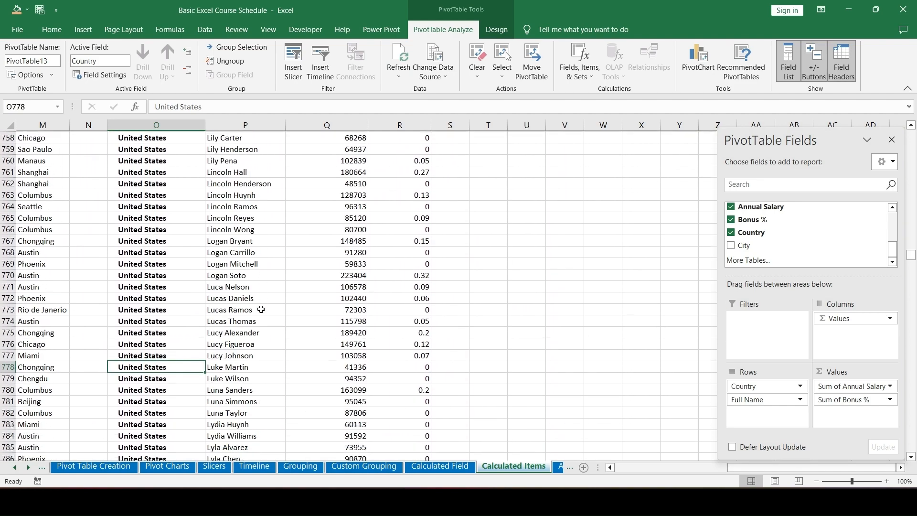
{"action": "key", "text": "Page_Down"}
{"action": "key", "text": "Page_Down"}
{"action": "key", "text": "Page_Down"}
{"action": "key", "text": "Page_Down"}
{"action": "key", "text": "Page_Down"}
{"action": "key", "text": "Page_Down"}
{"action": "key", "text": "Page_Down"}
{"action": "key", "text": "Page_Down"}
{"action": "key", "text": "Page_Down"}
{"action": "key", "text": "Page_Down"}
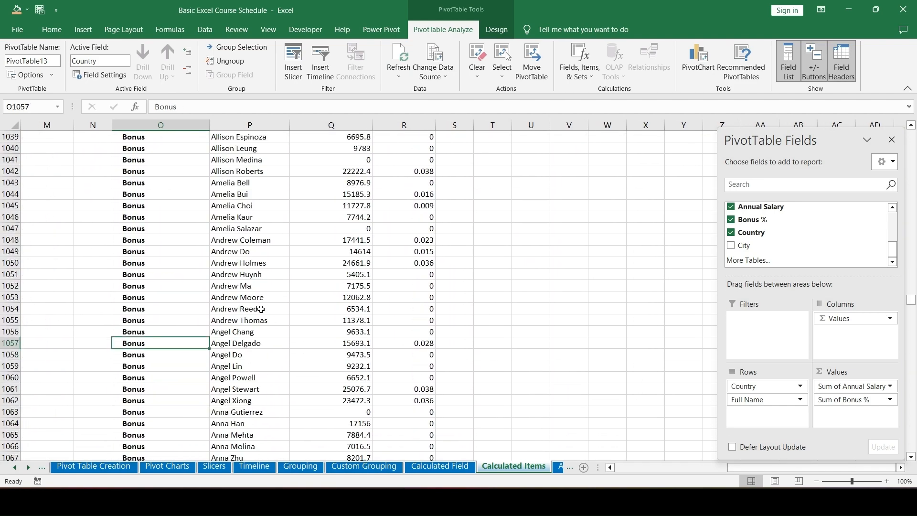
{"action": "key", "text": "Up"}
{"action": "key", "text": "Up"}
{"action": "key", "text": "Up"}
{"action": "key", "text": "Up"}
{"action": "key", "text": "Up"}
{"action": "key", "text": "Up"}
{"action": "key", "text": "Up"}
{"action": "key", "text": "Up"}
{"action": "key", "text": "Up"}
{"action": "key", "text": "Up"}
{"action": "key", "text": "Up"}
{"action": "key", "text": "Up"}
{"action": "key", "text": "Up"}
{"action": "key", "text": "Up"}
{"action": "key", "text": "Up"}
{"action": "key", "text": "Up"}
{"action": "key", "text": "Up"}
{"action": "key", "text": "Up"}
{"action": "key", "text": "Up"}
{"action": "key", "text": "Up"}
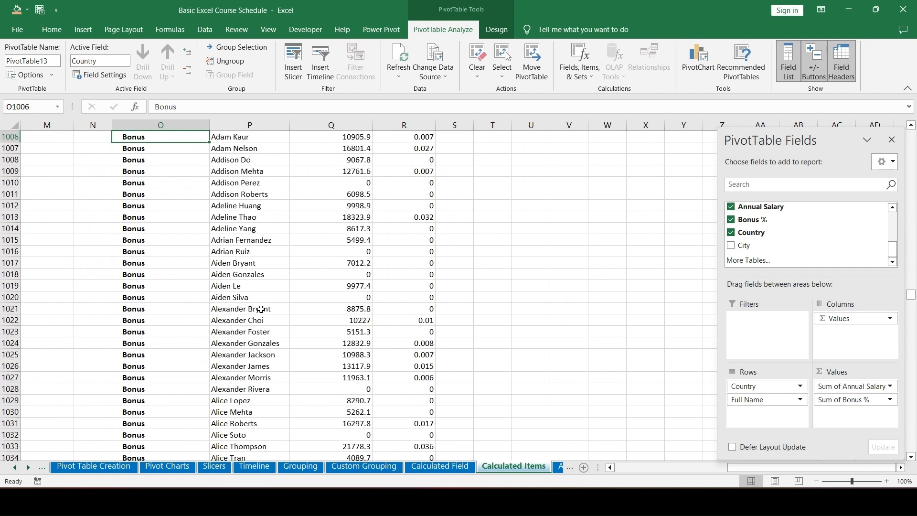
{"action": "key", "text": "Up"}
{"action": "key", "text": "Up"}
{"action": "key", "text": "Up"}
{"action": "key", "text": "Up"}
{"action": "key", "text": "Up"}
{"action": "key", "text": "Up"}
{"action": "key", "text": "Up"}
{"action": "key", "text": "Up"}
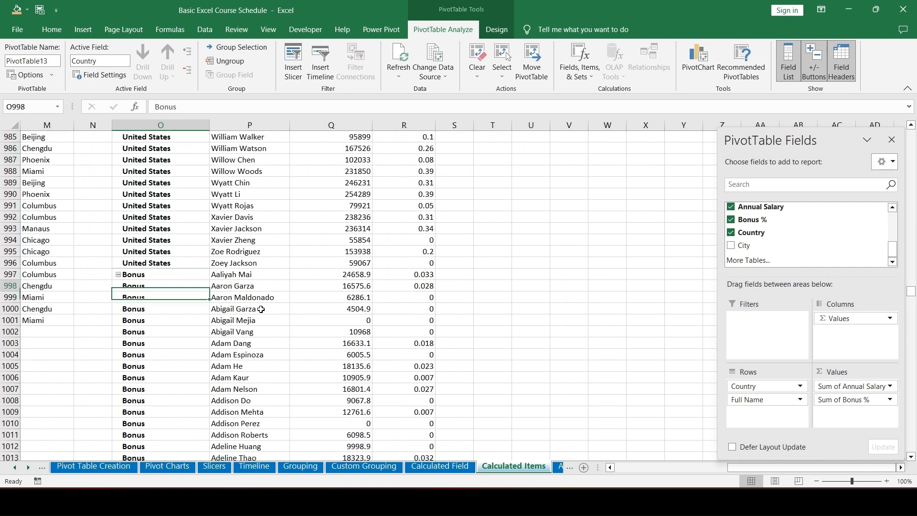
{"action": "key", "text": "Up"}
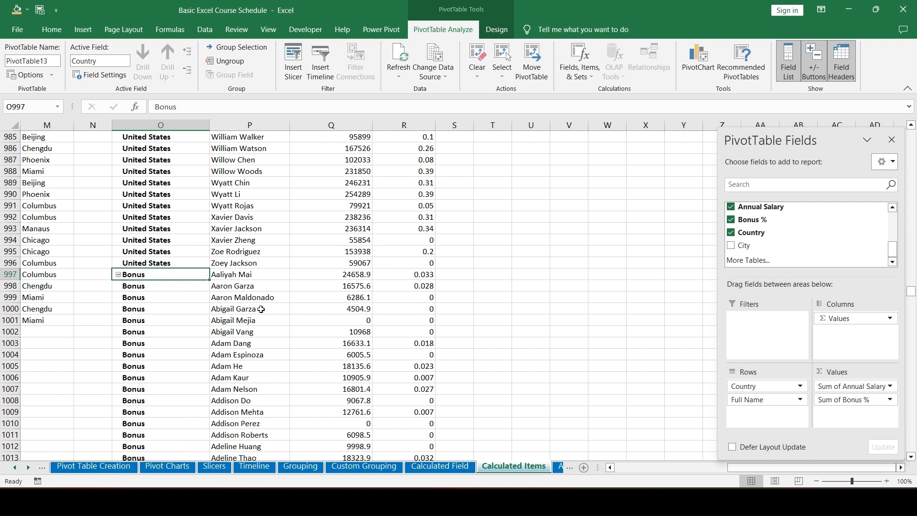
Check the formula behind the first Bonus row's Sum of Annual Salary and Sum of Bonus % values
{"action": "key", "text": "Right"}
{"action": "key", "text": "Right"}
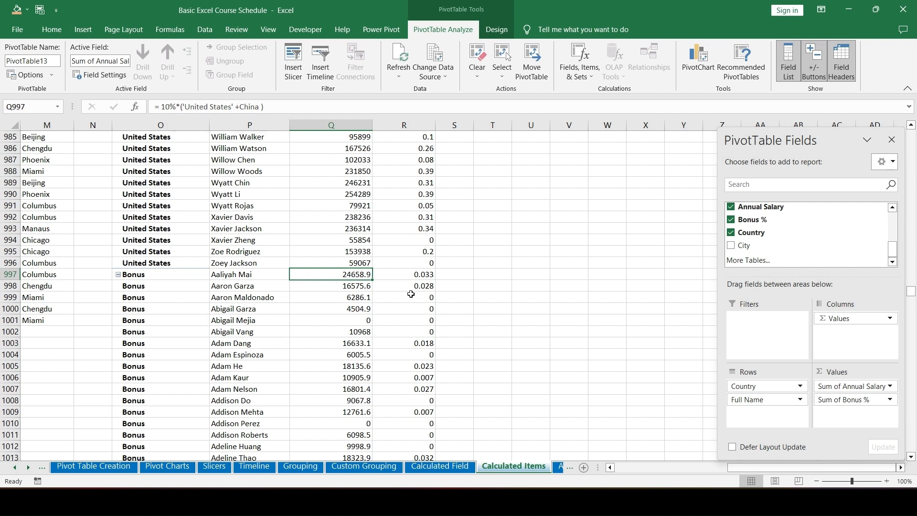
{"action": "left_click", "coordinate": [407, 272]}
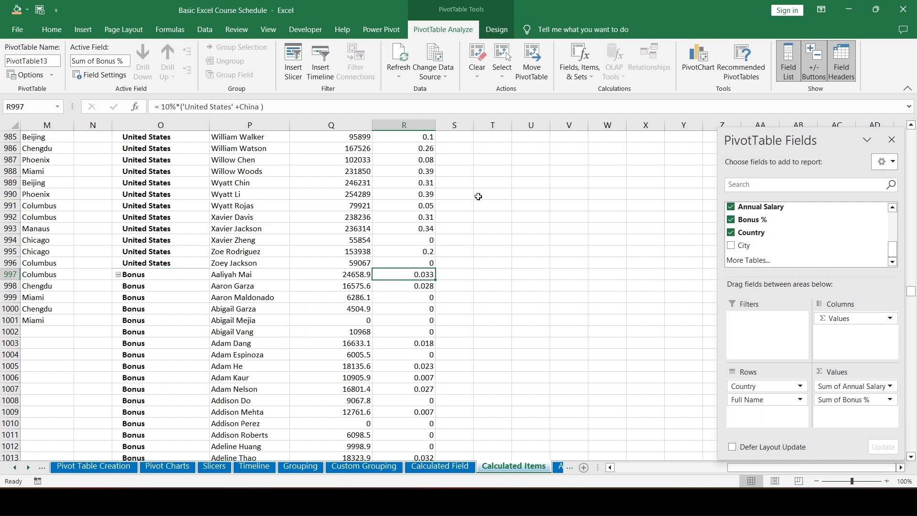
Delete the Bonus calculated item from the pivot table's calculated item solve order and close the dialog
{"action": "left_click", "coordinate": [577, 77]}
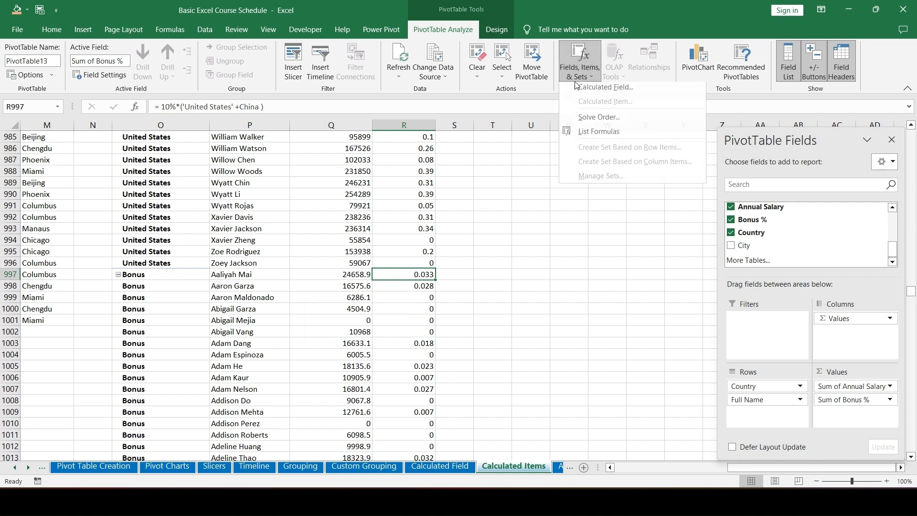
{"action": "left_click", "coordinate": [597, 125]}
{"action": "left_click", "coordinate": [391, 148]}
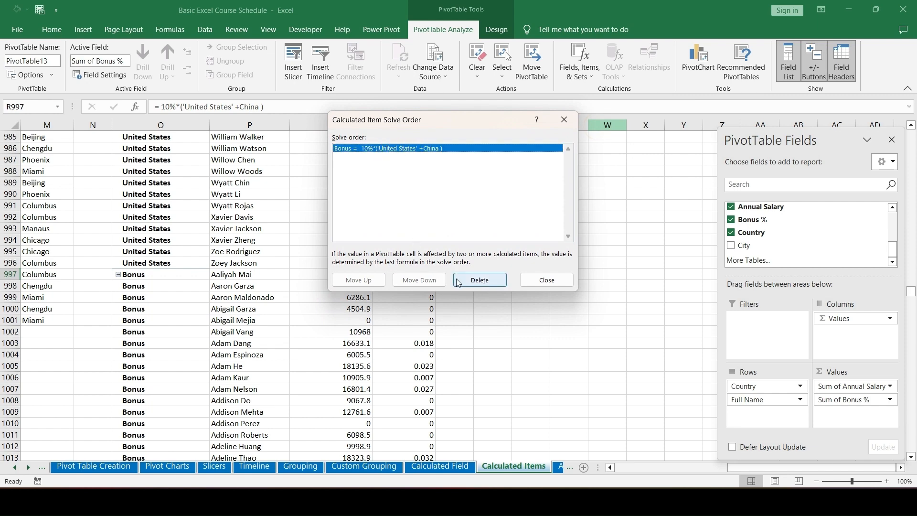
{"action": "left_click", "coordinate": [476, 280]}
{"action": "left_click", "coordinate": [546, 280]}
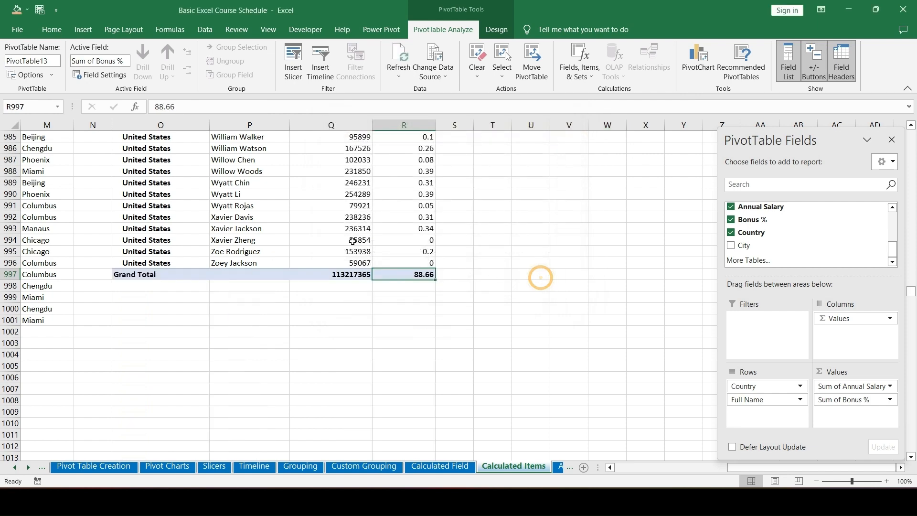
List the pivot table's calculated field and item formulas on a new sheet, and return to the Calculated Items sheet
{"action": "scroll", "coordinate": [399, 241], "scroll_direction": "up", "scroll_amount": 15}
{"action": "left_click", "coordinate": [580, 66]}
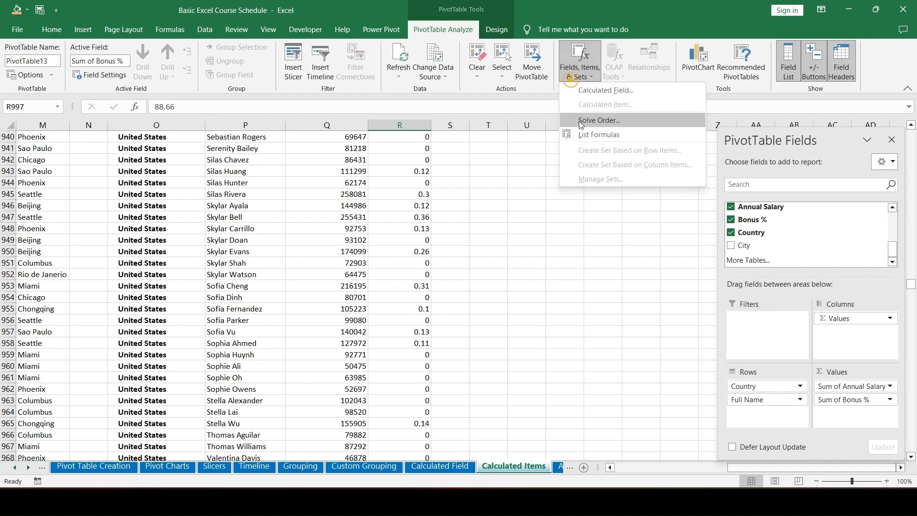
{"action": "left_click", "coordinate": [580, 136]}
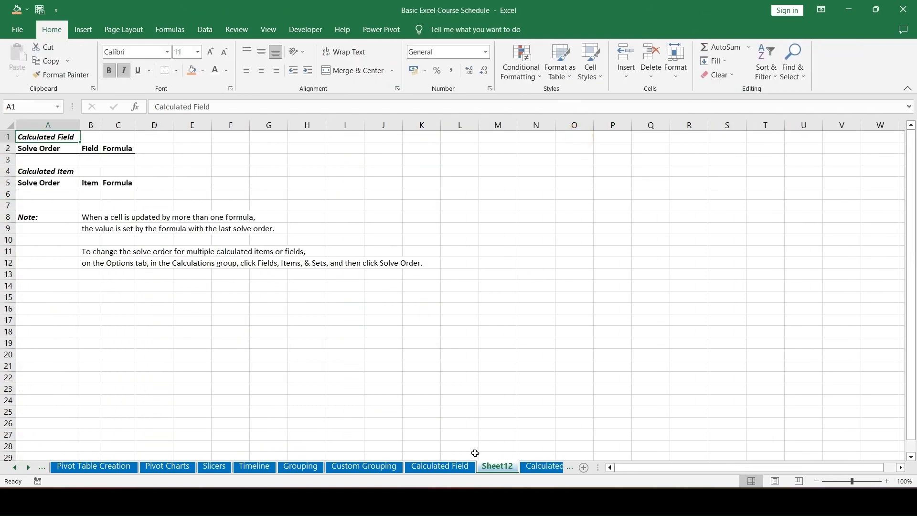
{"action": "left_click", "coordinate": [537, 471]}
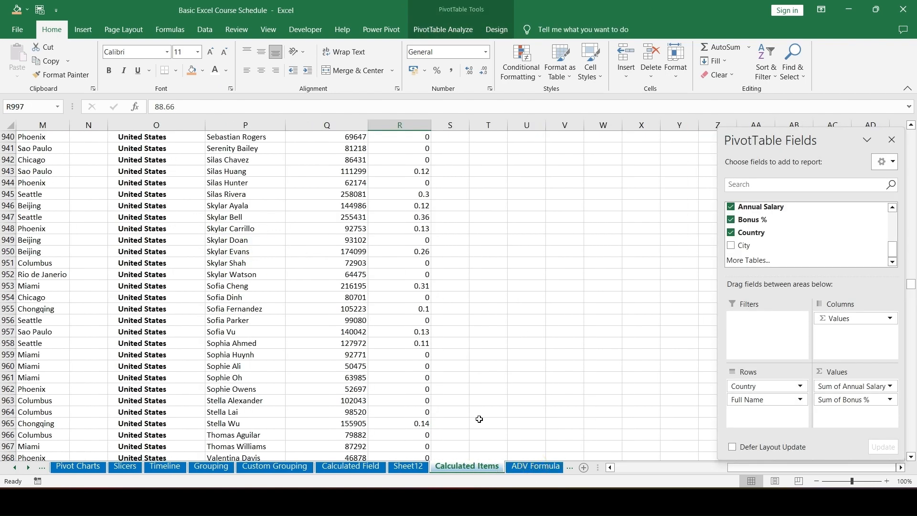
{"action": "scroll", "coordinate": [288, 208], "scroll_direction": "up", "scroll_amount": 12}
{"action": "scroll", "coordinate": [288, 208], "scroll_direction": "up", "scroll_amount": 20}
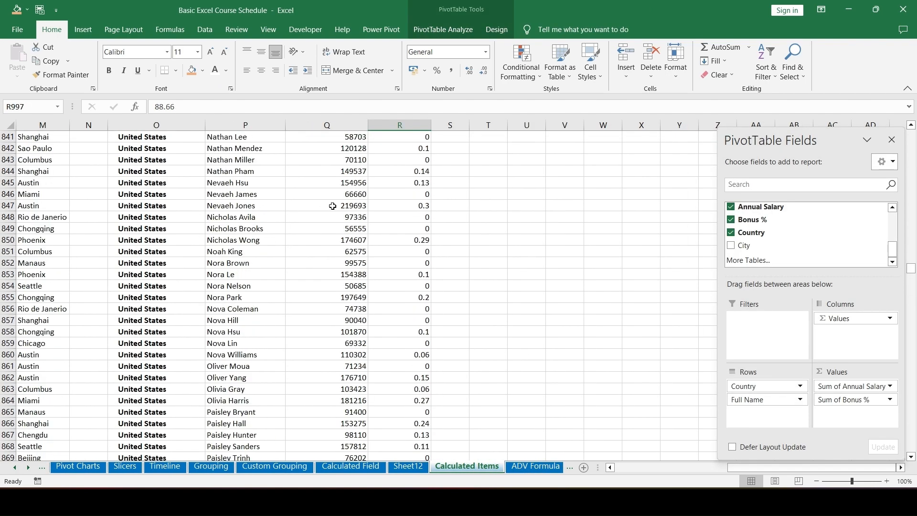
{"action": "scroll", "coordinate": [303, 340], "scroll_direction": "up", "scroll_amount": 20}
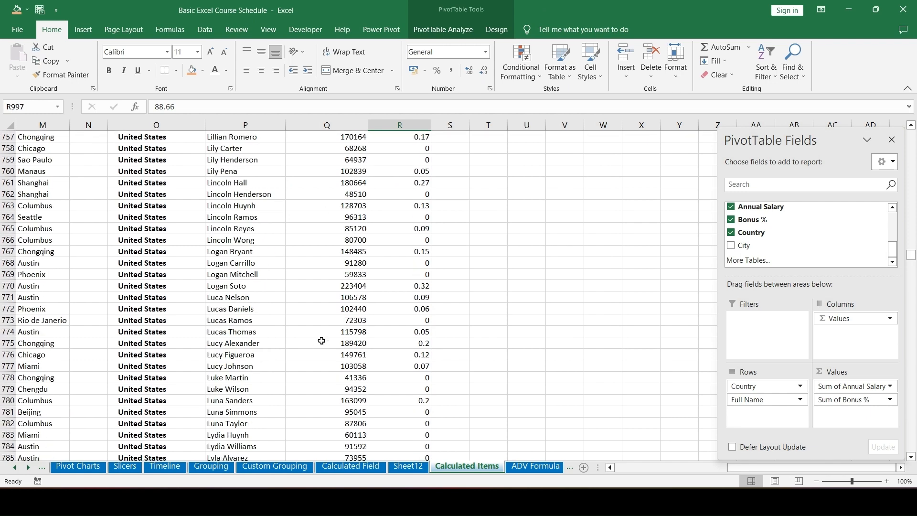
On the Pivot Table index sheet, apply only the formatting of the Chapter 7 row to the Chapter 8 Calculated Item row
{"action": "left_click", "coordinate": [15, 468]}
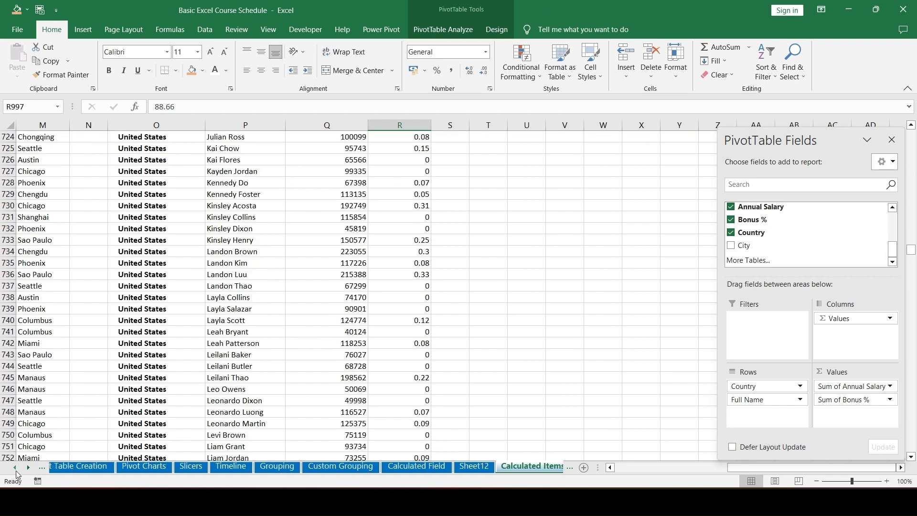
{"action": "left_click", "coordinate": [136, 466]}
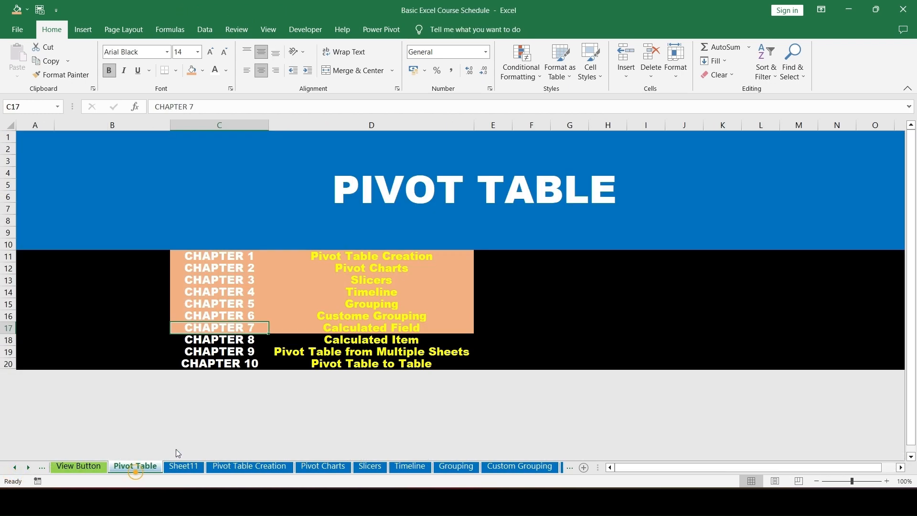
{"action": "key", "text": "shift+Right"}
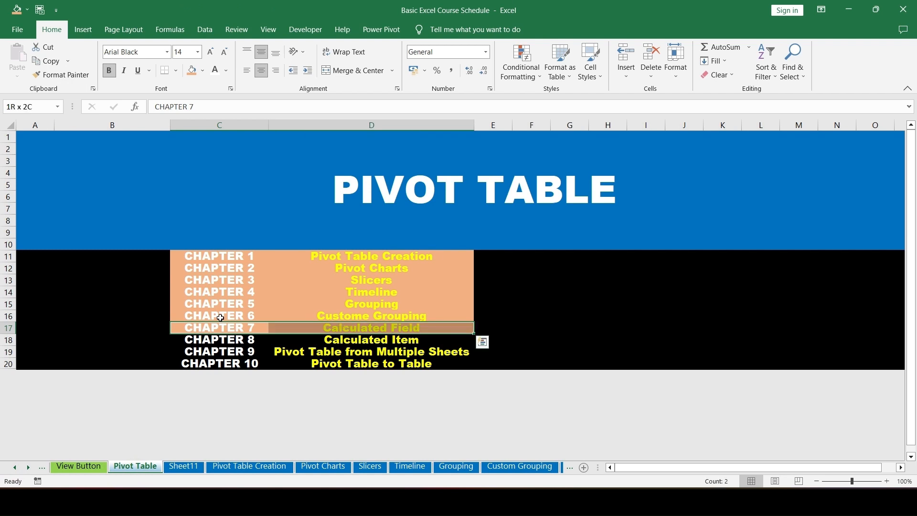
{"action": "key", "text": "ctrl+c"}
{"action": "key", "text": "Down"}
{"action": "key", "text": "shift+Right"}
{"action": "key", "text": "ctrl+alt+v"}
{"action": "key", "text": "t"}
{"action": "key", "text": "Return"}
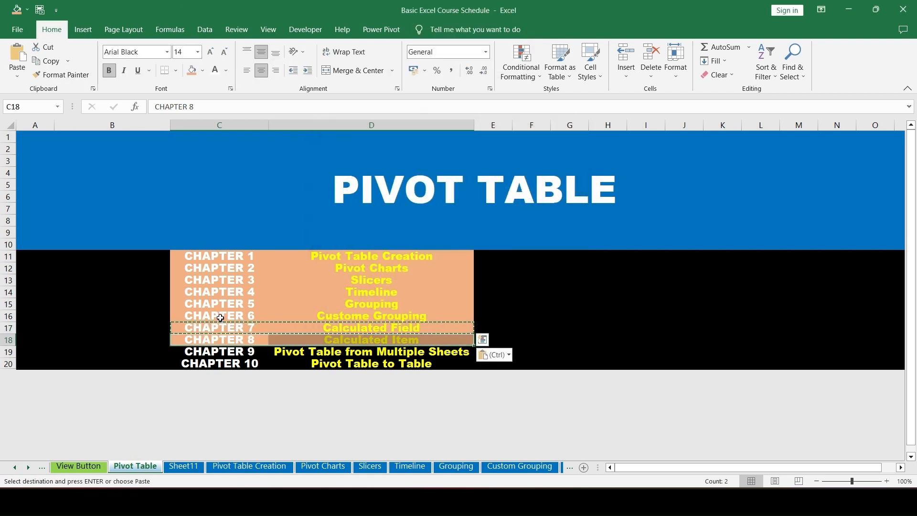
{"action": "key", "text": "Down"}
{"action": "key", "text": "Escape"}
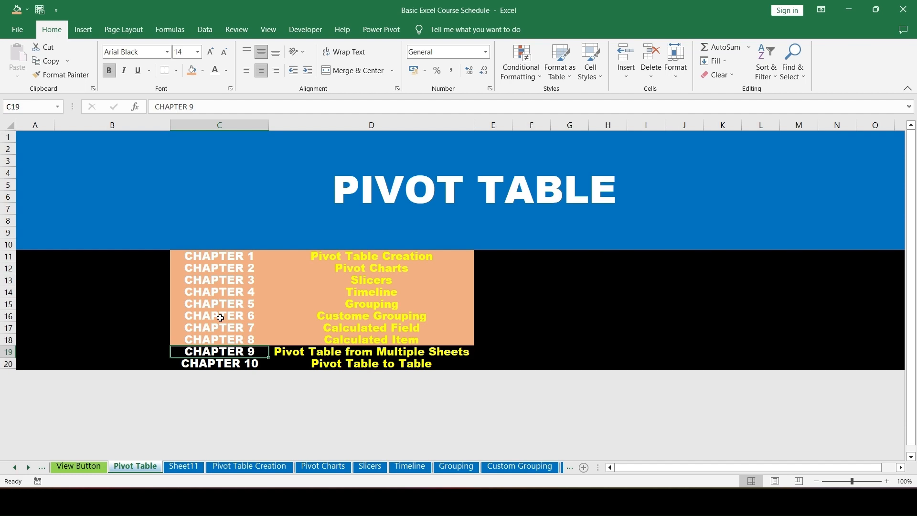
Browse the workbook's sheets to locate the Calculated Items sheet beside ADV Formula
{"action": "key", "text": "ctrl+Page_Down"}
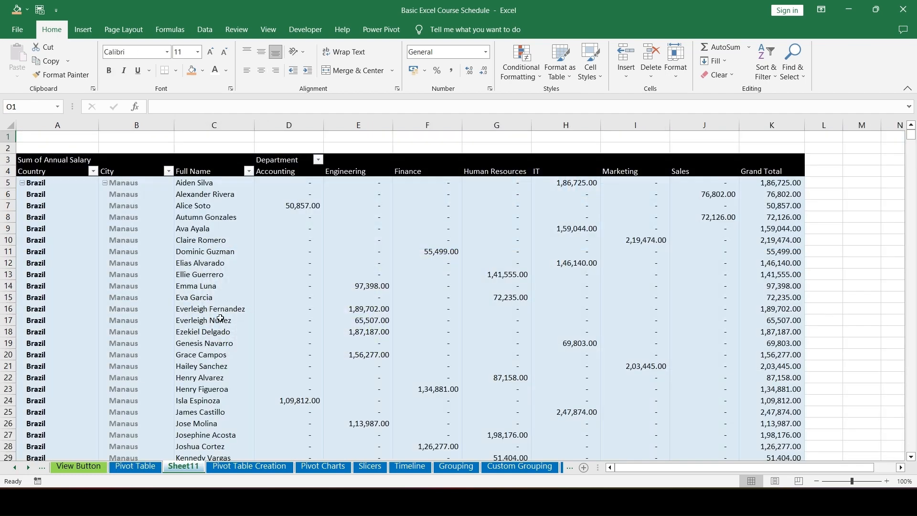
{"action": "key", "text": "ctrl+Page_Down"}
{"action": "key", "text": "ctrl+Home"}
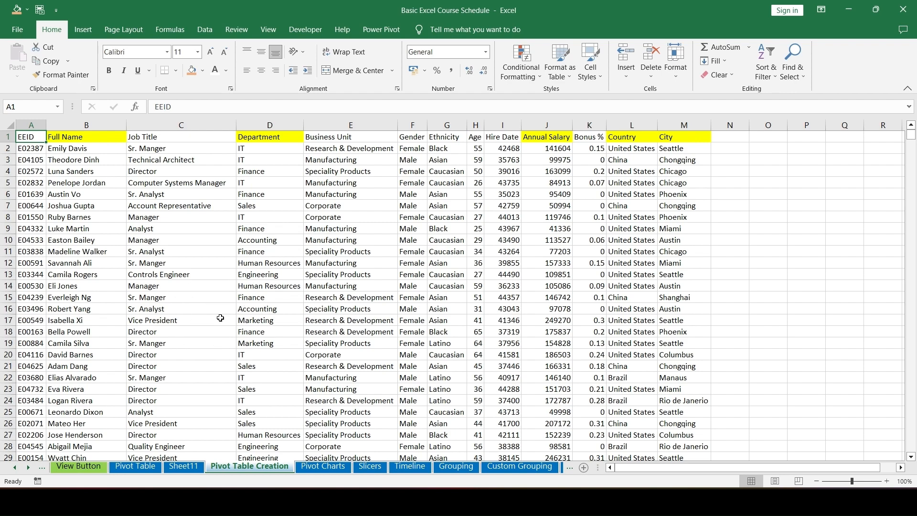
{"action": "key", "text": "ctrl+Page_Down"}
{"action": "key", "text": "ctrl+Page_Down"}
{"action": "key", "text": "ctrl+Page_Down"}
{"action": "key", "text": "ctrl+Page_Down"}
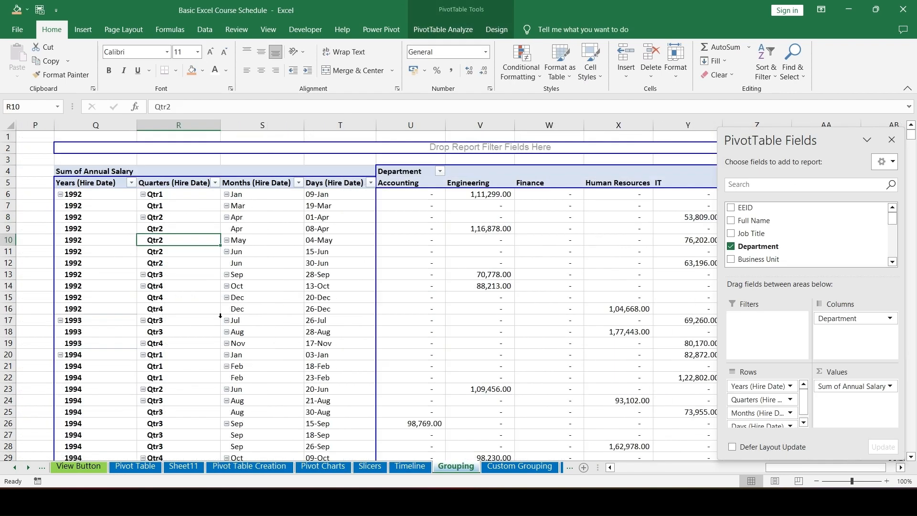
{"action": "key", "text": "ctrl+Page_Down"}
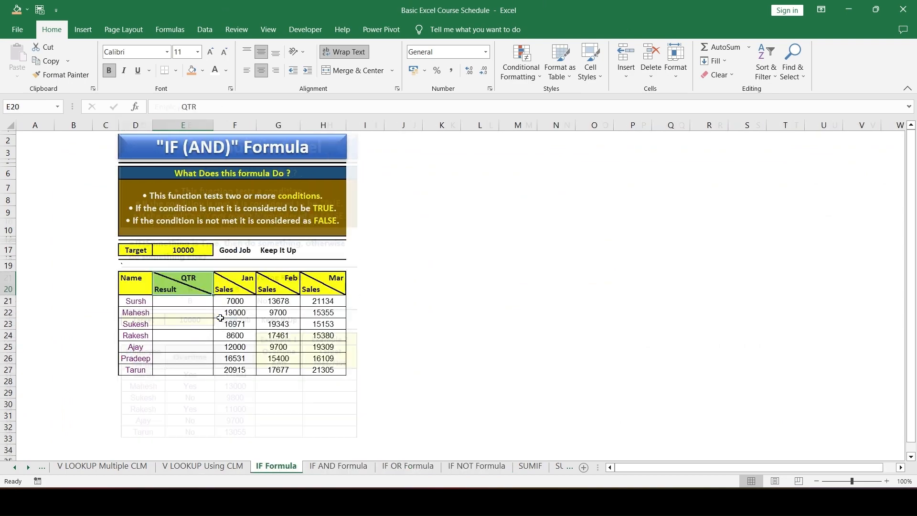
{"action": "key", "text": "ctrl+Page_Up"}
{"action": "key", "text": "ctrl+Page_Up"}
{"action": "key", "text": "ctrl+Page_Up"}
{"action": "key", "text": "ctrl+Page_Up"}
{"action": "key", "text": "ctrl+Page_Up"}
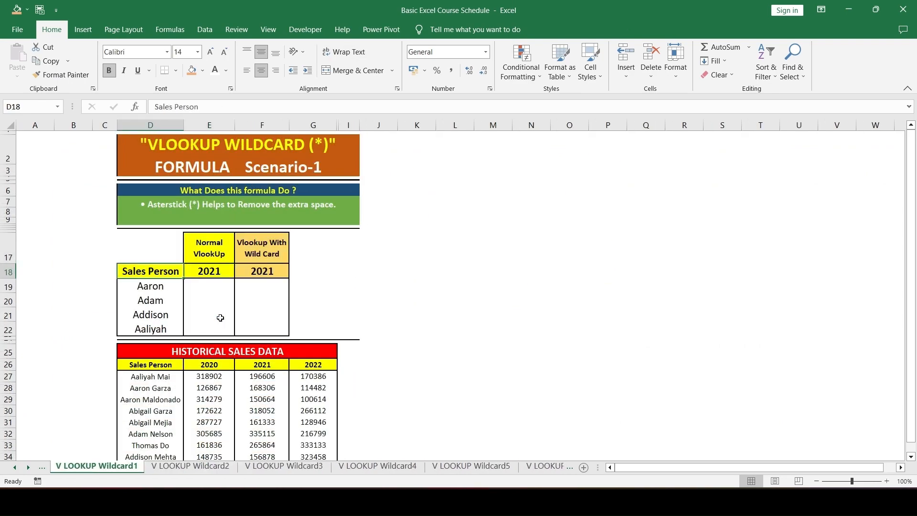
{"action": "key", "text": "ctrl+Page_Up"}
{"action": "key", "text": "ctrl+Page_Up"}
{"action": "key", "text": "ctrl+Page_Up"}
{"action": "key", "text": "ctrl+Page_Up"}
{"action": "key", "text": "ctrl+Page_Up"}
{"action": "key", "text": "ctrl+Page_Up"}
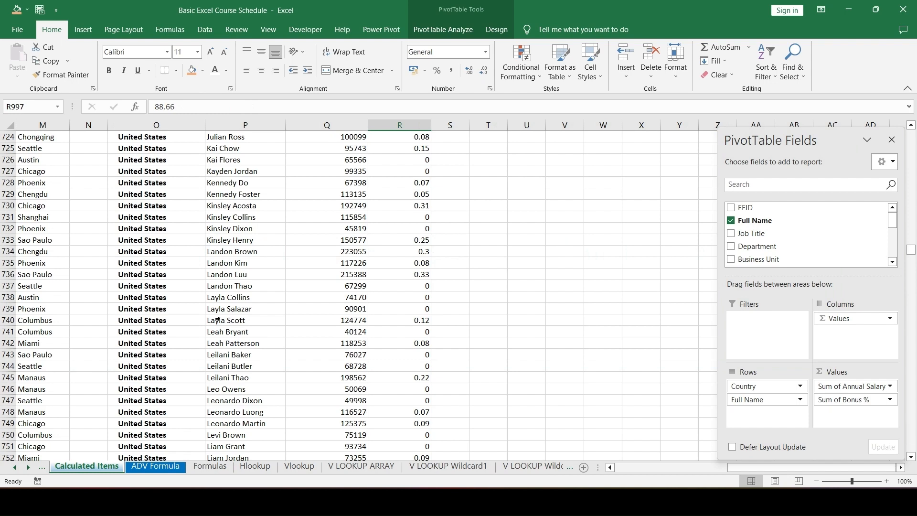
Insert a new worksheet before the ADV Formula sheet and name it Pivot Table A
{"action": "right_click", "coordinate": [153, 467]}
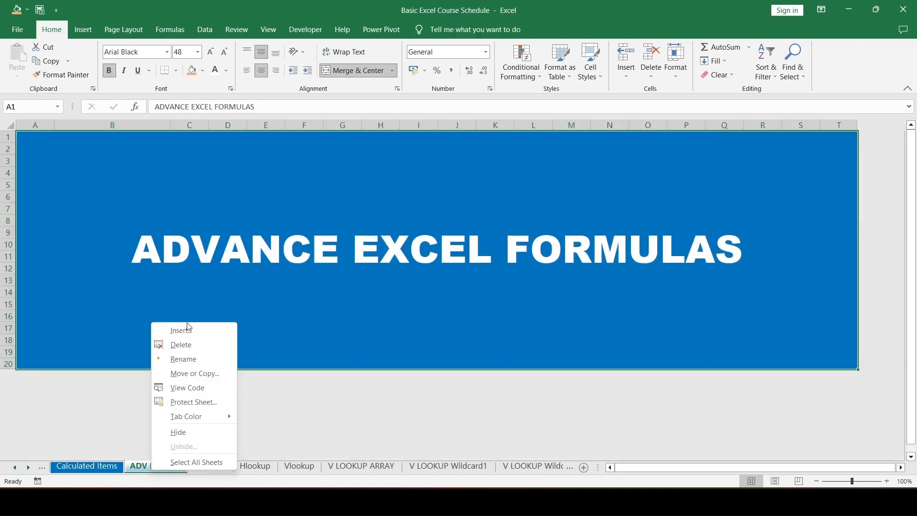
{"action": "left_click", "coordinate": [189, 327]}
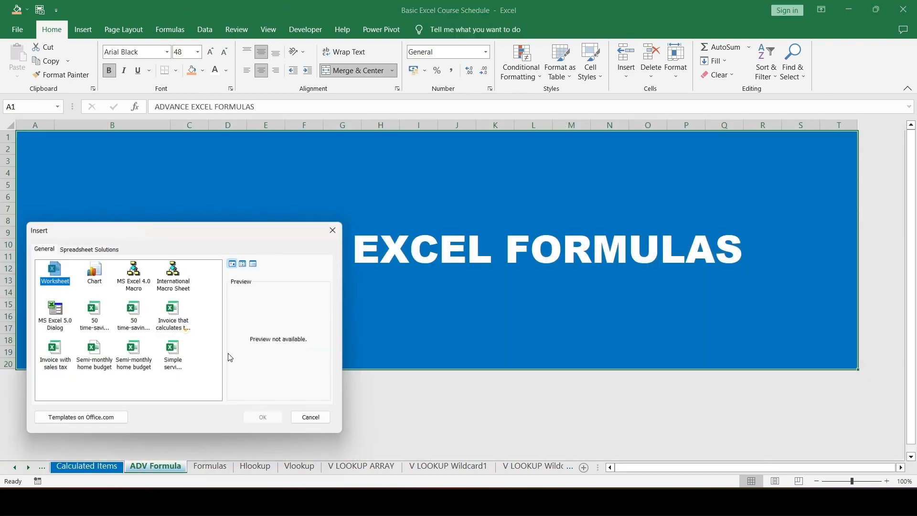
{"action": "key", "text": "Return"}
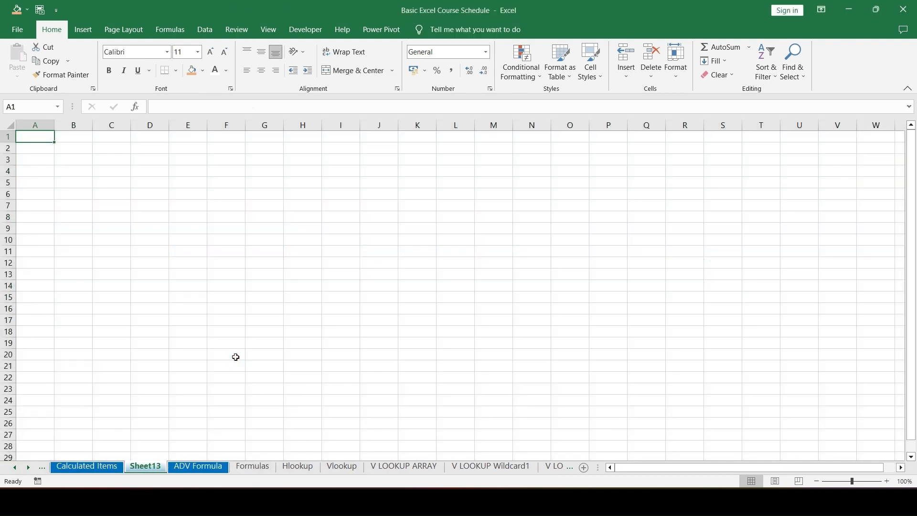
{"action": "key", "text": "alt+h"}
{"action": "key", "text": "o"}
{"action": "key", "text": "r"}
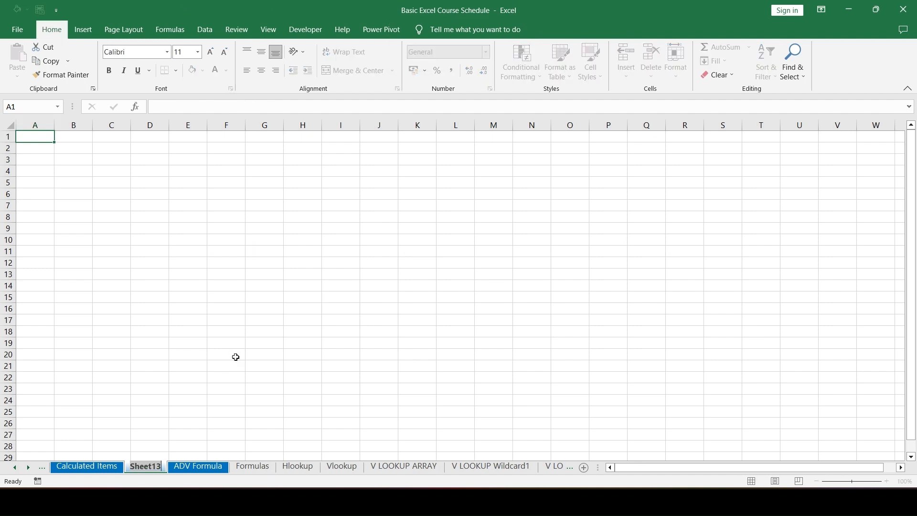
{"action": "type", "text": "Pivot"}
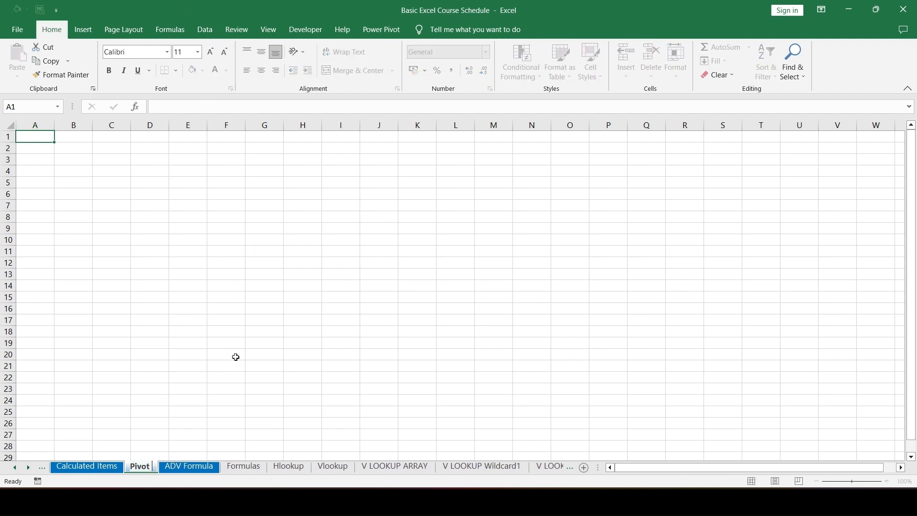
{"action": "type", "text": " Table A"}
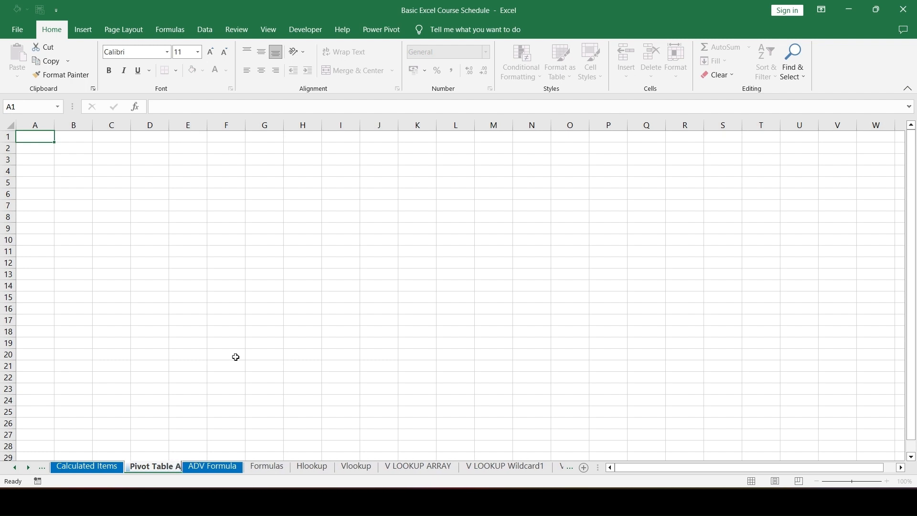
{"action": "key", "text": "Return"}
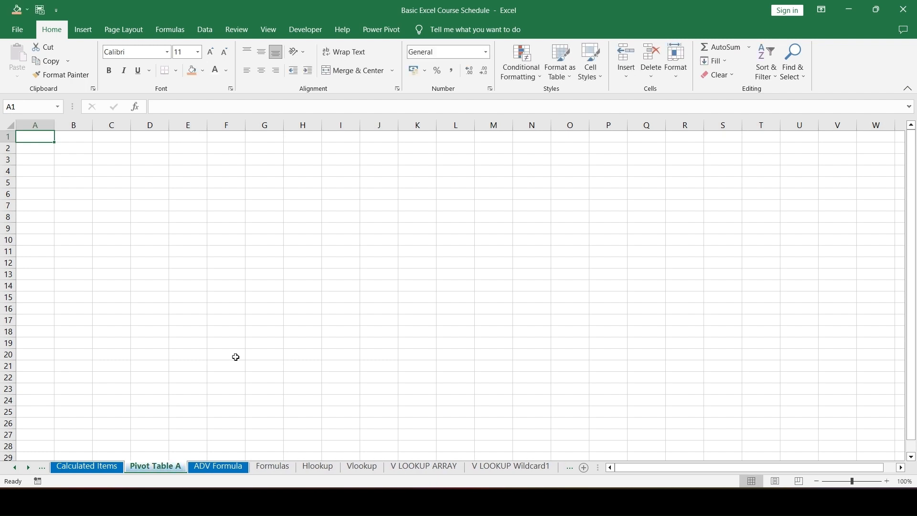
Insert another worksheet before Pivot Table A and name it Pivot Table B
{"action": "right_click", "coordinate": [183, 467]}
{"action": "left_click", "coordinate": [203, 330]}
{"action": "left_click", "coordinate": [278, 415]}
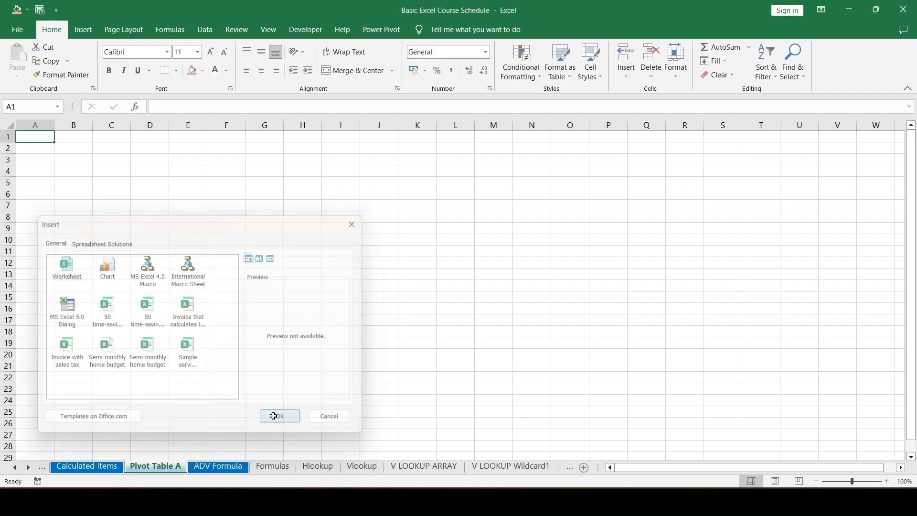
{"action": "key", "text": "ctrl+Page_Down"}
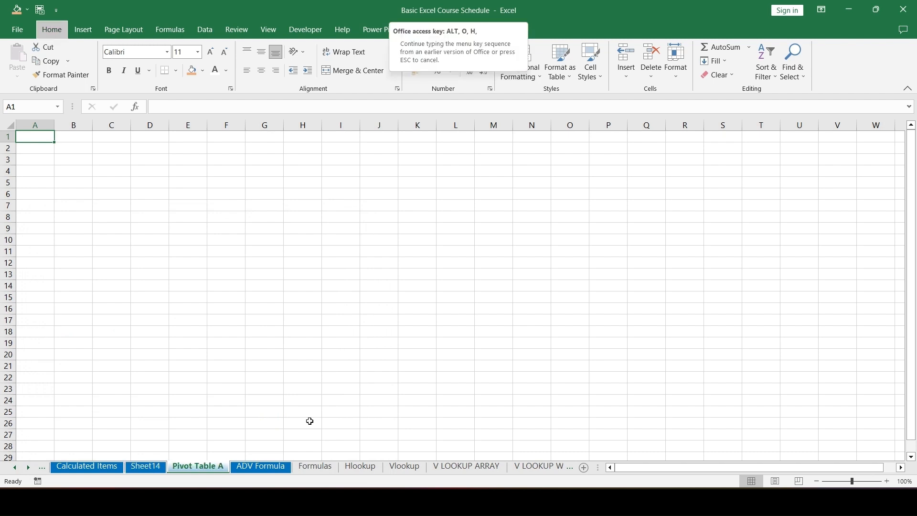
{"action": "key", "text": "ctrl+Page_Up"}
{"action": "key", "text": "alt+o"}
{"action": "type", "text": "h"}
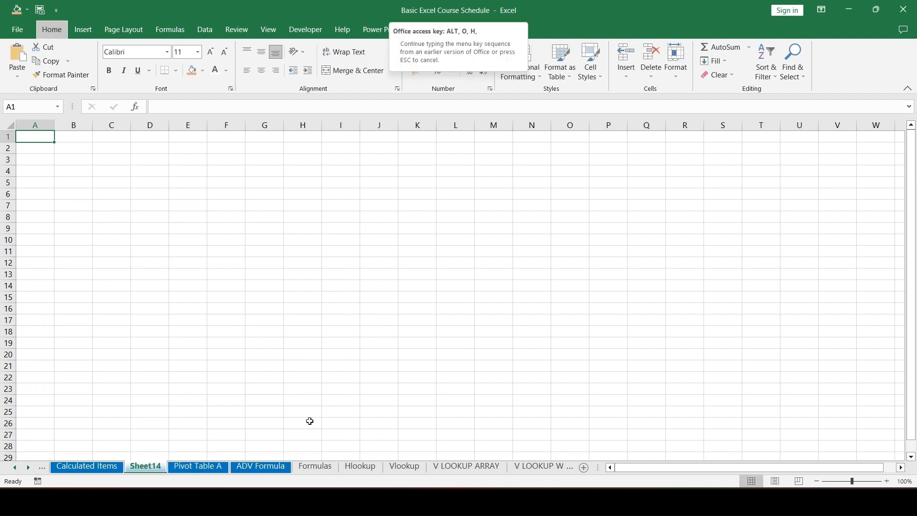
{"action": "type", "text": "rPivot Table B"}
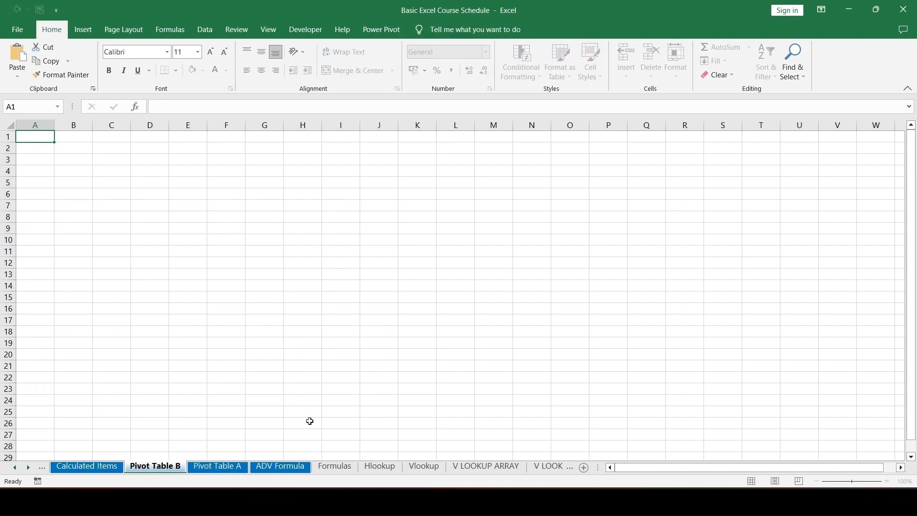
{"action": "key", "text": "Return"}
Copy the whole employee data range, columns EEID to City, from Calculated Items to cell A1 of the Pivot Table A sheet
{"action": "key", "text": "ctrl+Page_Up"}
{"action": "key", "text": "ctrl+Left"}
{"action": "key", "text": "ctrl+Left"}
{"action": "key", "text": "ctrl+Left"}
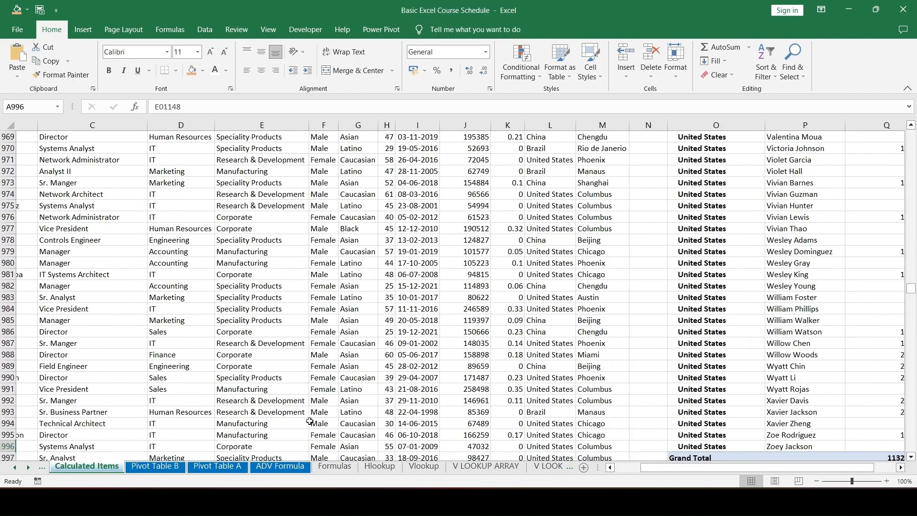
{"action": "key", "text": "ctrl+Up"}
{"action": "key", "text": "ctrl+shift+Right"}
{"action": "key", "text": "ctrl+shift+Down"}
{"action": "key", "text": "shift+Down"}
{"action": "key", "text": "shift+Down"}
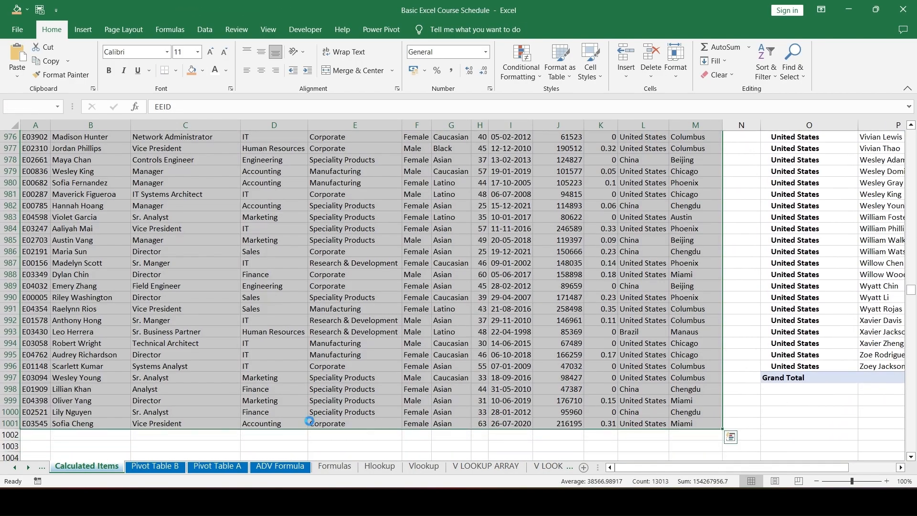
{"action": "key", "text": "ctrl+c"}
{"action": "key", "text": "ctrl+Page_Down"}
{"action": "key", "text": "ctrl+Page_Down"}
{"action": "key", "text": "ctrl+v"}
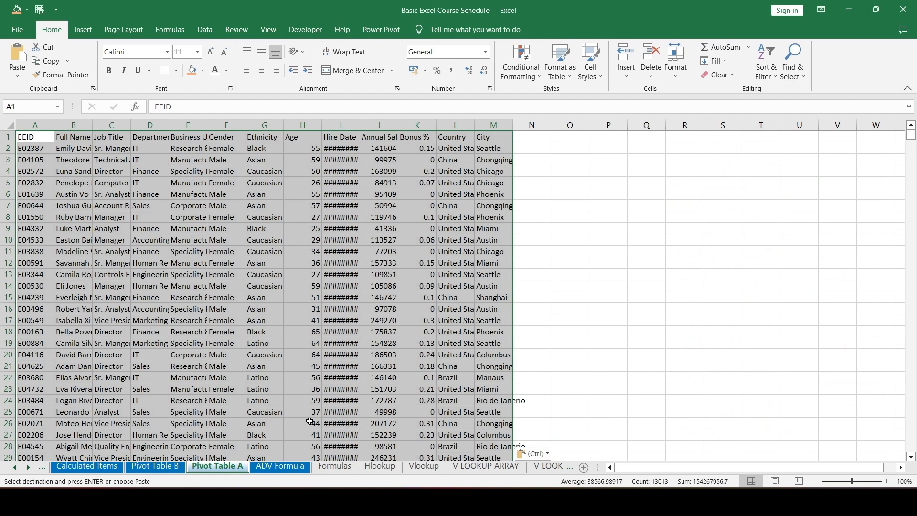
Paste the same employee data at A1 of the Pivot Table B sheet and AutoFit all its column widths
{"action": "key", "text": "ctrl+Page_Up"}
{"action": "key", "text": "ctrl+v"}
{"action": "key", "text": "ctrl+a"}
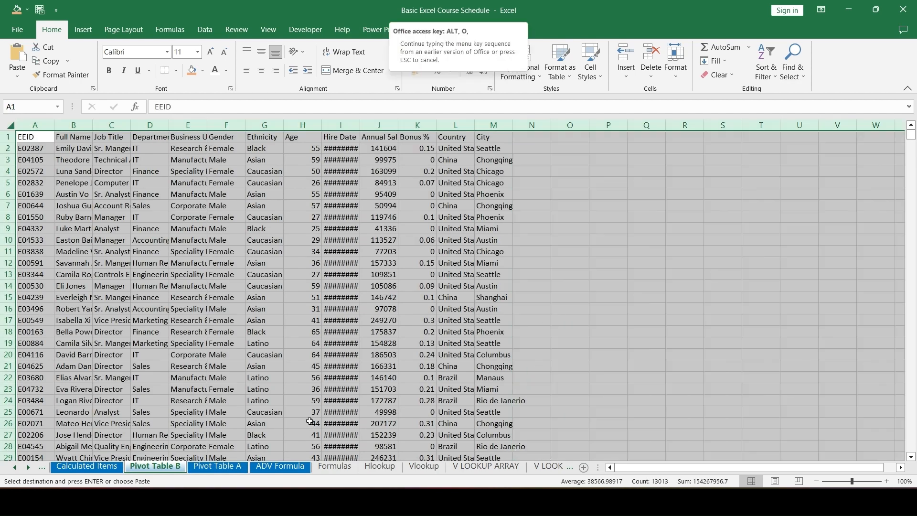
{"action": "key", "text": "alt+h"}
{"action": "key", "text": "o"}
{"action": "key", "text": "i"}
{"action": "key", "text": "ctrl+Home"}
AutoFit all column widths on the Pivot Table A sheet and compare it with Pivot Table B
{"action": "key", "text": "ctrl+Page_Down"}
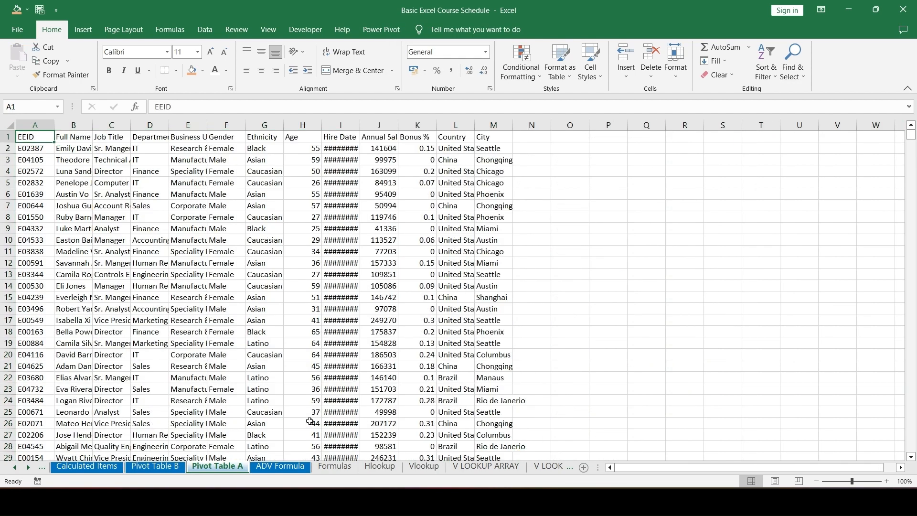
{"action": "key", "text": "ctrl+a"}
{"action": "key", "text": "alt+h"}
{"action": "key", "text": "o"}
{"action": "key", "text": "i"}
{"action": "key", "text": "ctrl+Home"}
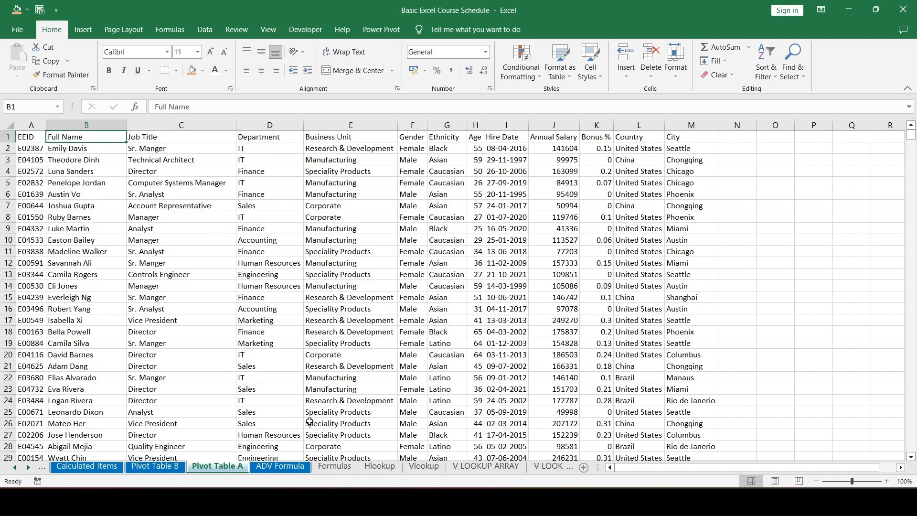
{"action": "key", "text": "ctrl+Page_Up"}
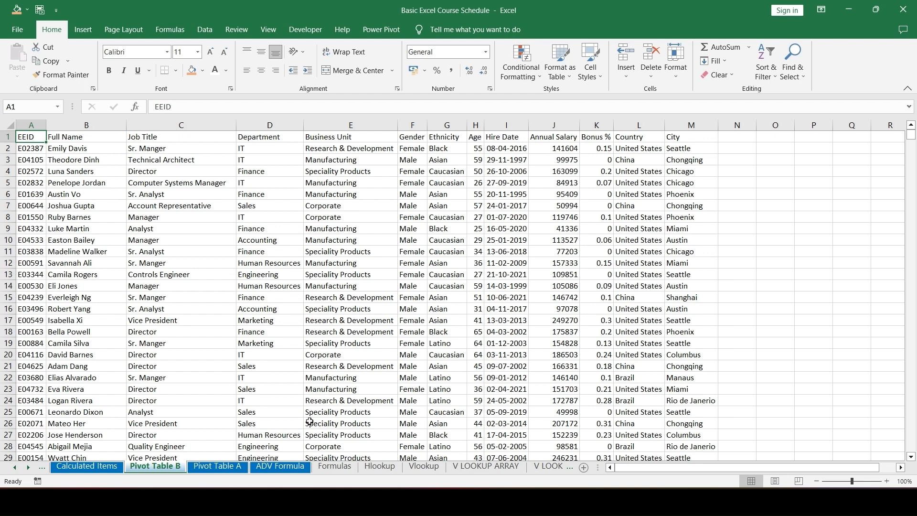
{"action": "key", "text": "ctrl+Page_Down"}
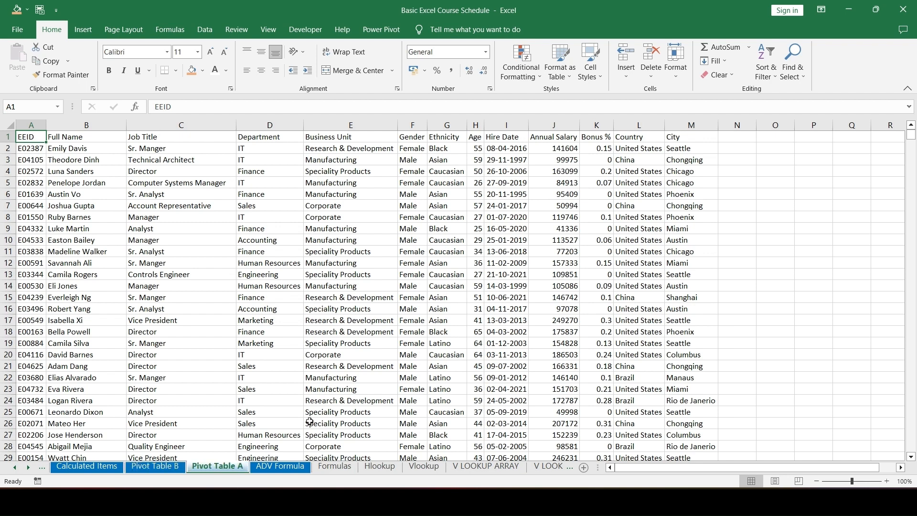
Convert the employee data A1:M1001 on the Pivot Table B sheet into a table with headers and name it TableB
{"action": "key", "text": "ctrl+Page_Up"}
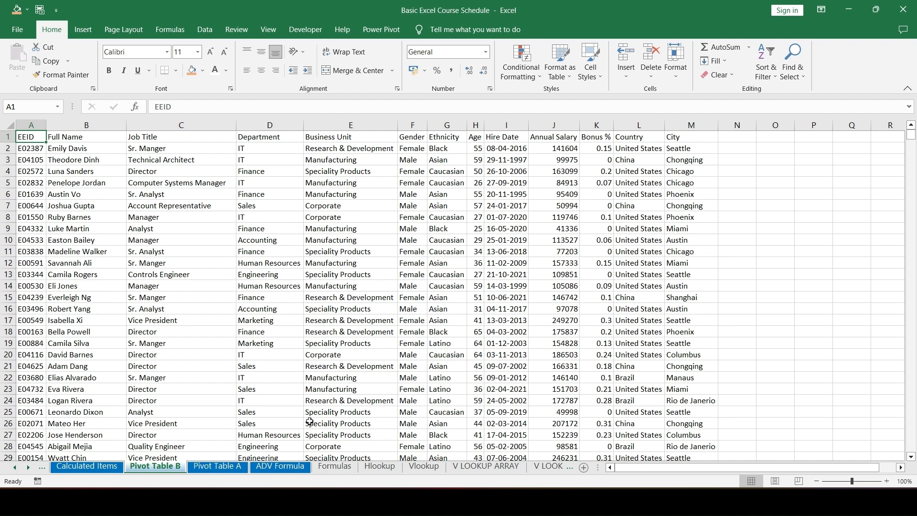
{"action": "key", "text": "ctrl+t"}
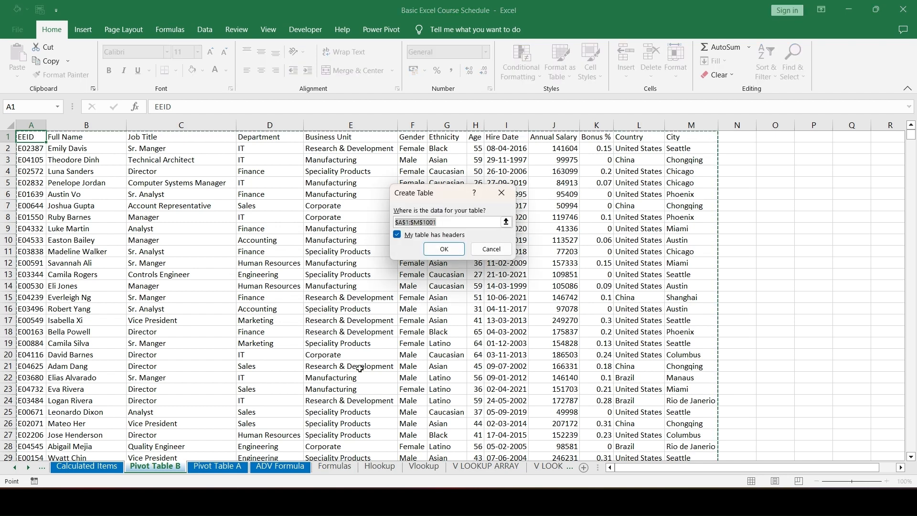
{"action": "left_click_drag", "start_coordinate": [417, 193], "coordinate": [326, 183]}
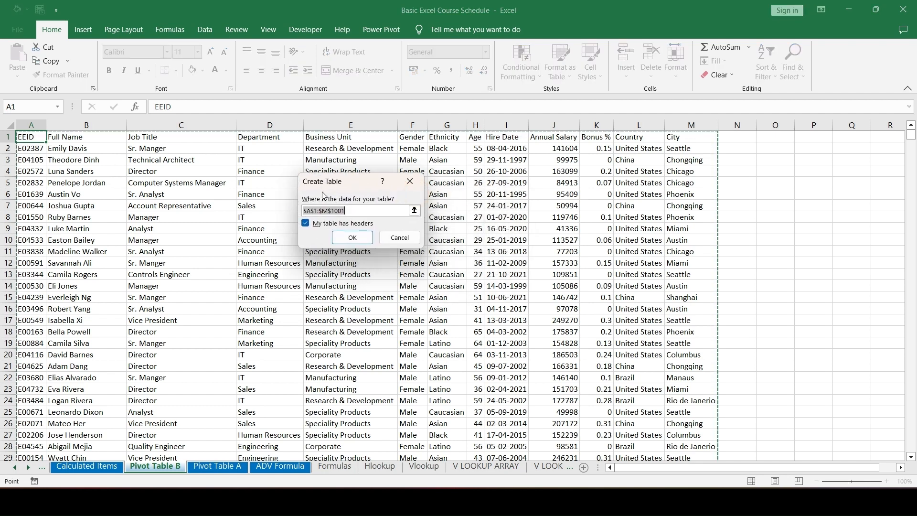
{"action": "left_click", "coordinate": [347, 237]}
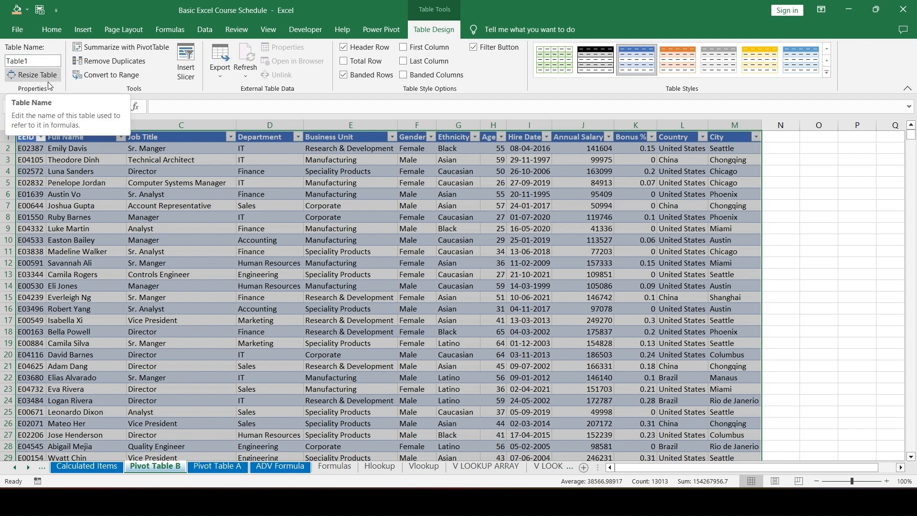
{"action": "left_click", "coordinate": [26, 62]}
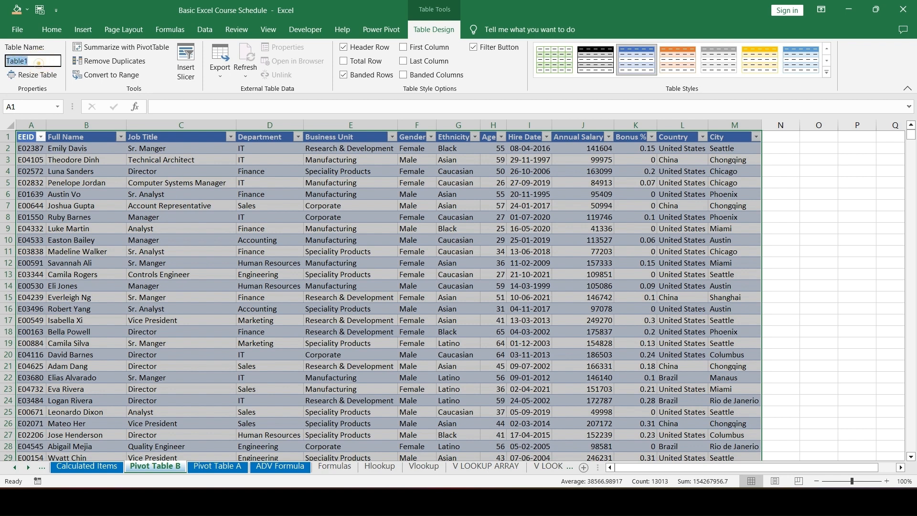
{"action": "type", "text": "Tabl"}
{"action": "left_click", "coordinate": [110, 170]}
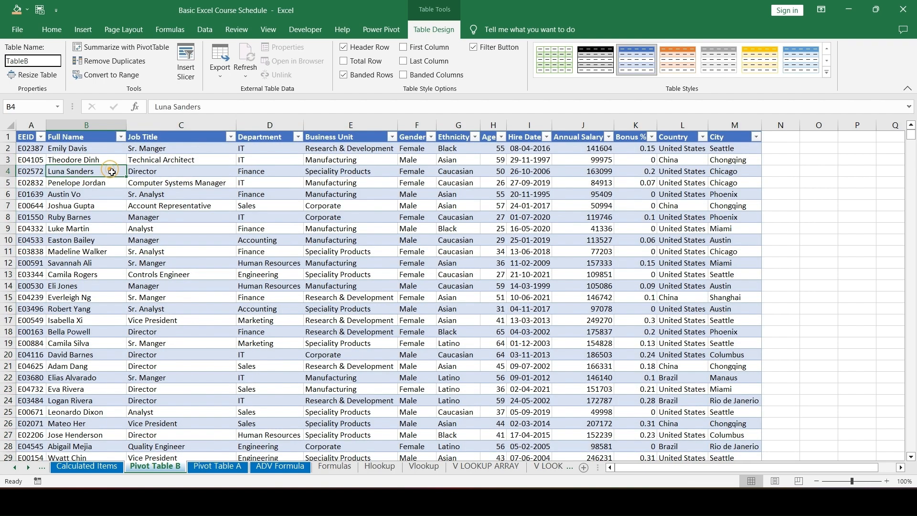
Convert the employee data on the Pivot Table A sheet into a table with headers and name it TableA
{"action": "left_click", "coordinate": [219, 469]}
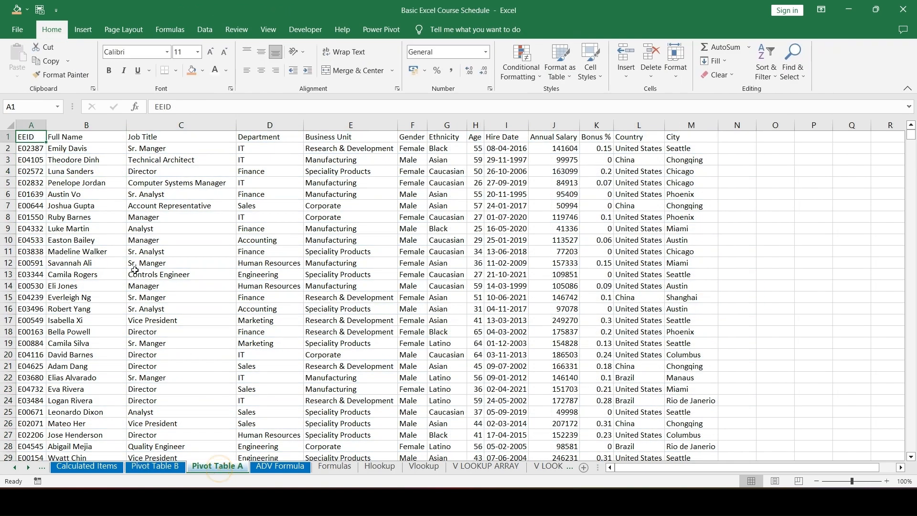
{"action": "key", "text": "ctrl+t"}
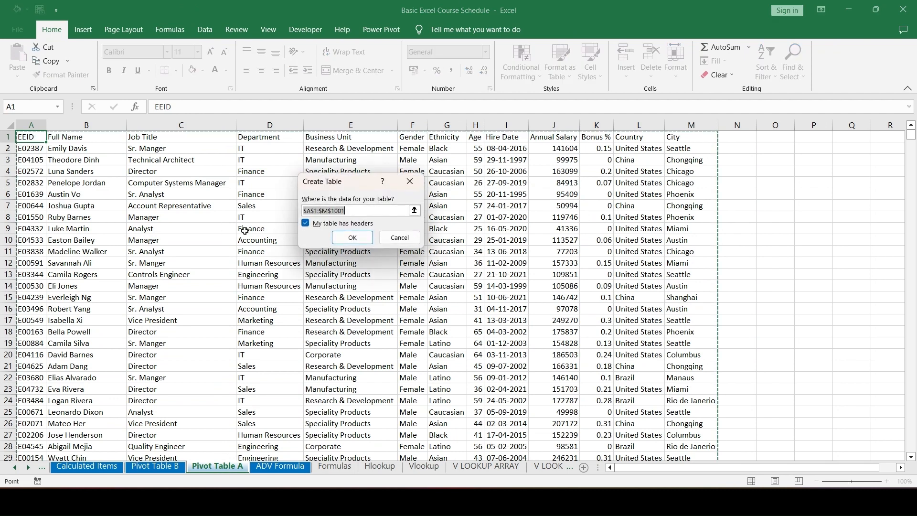
{"action": "key", "text": "Return"}
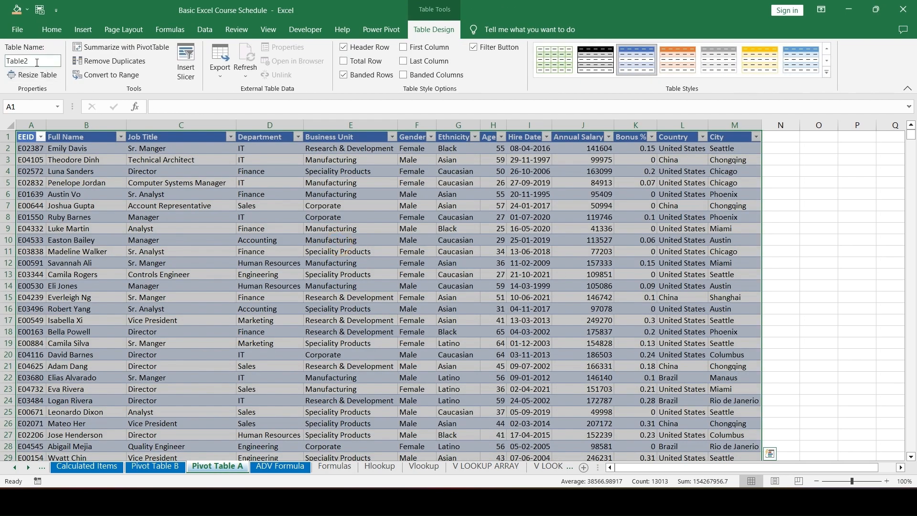
{"action": "left_click_drag", "start_coordinate": [38, 60], "coordinate": [7, 61]}
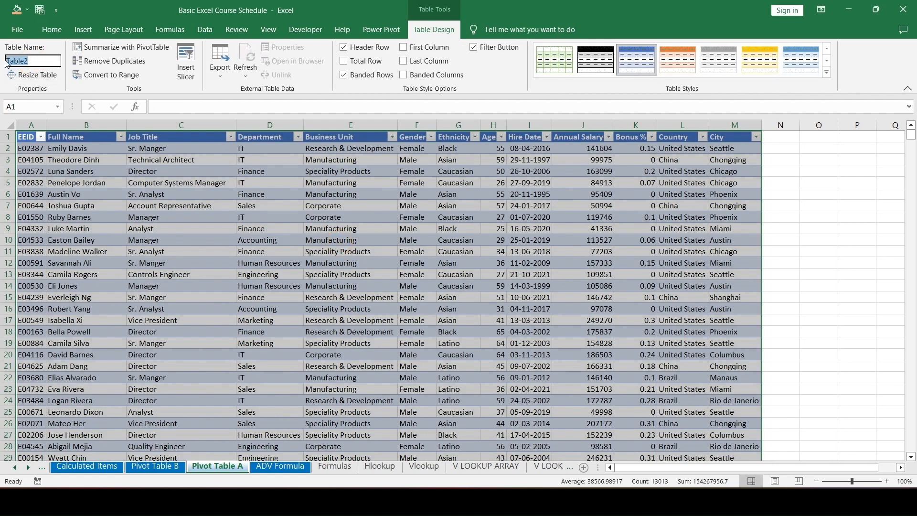
{"action": "type", "text": "TableA"}
{"action": "key", "text": "Return"}
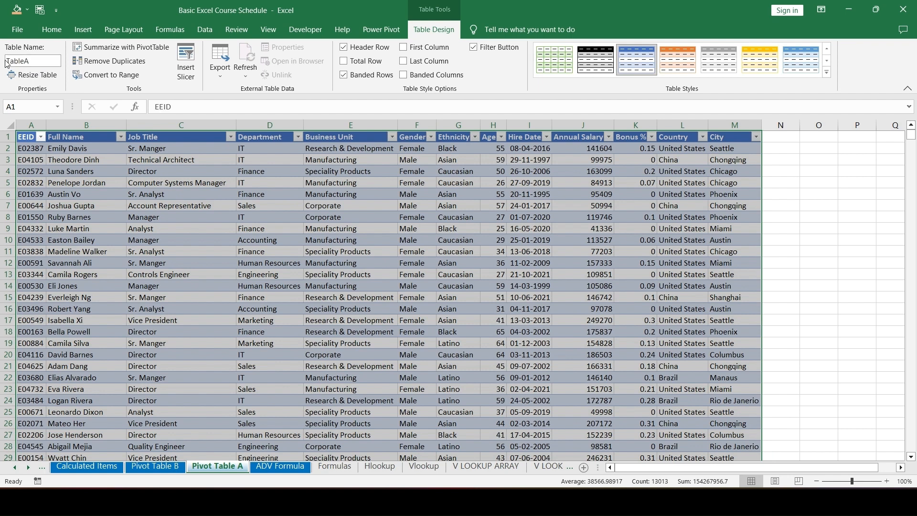
{"action": "left_click", "coordinate": [115, 159]}
Return to the Pivot Table B sheet, select a cell inside TableB and bring up the data import commands
{"action": "left_click", "coordinate": [155, 466]}
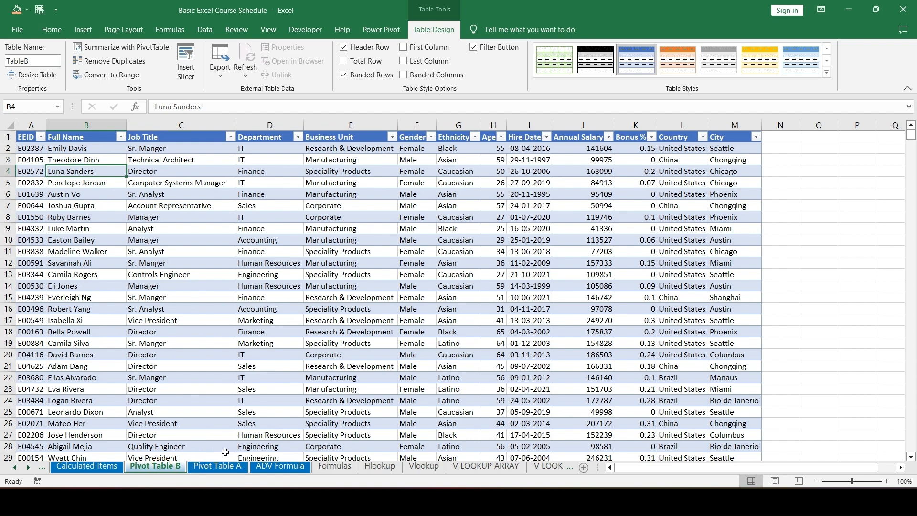
{"action": "left_click", "coordinate": [181, 287]}
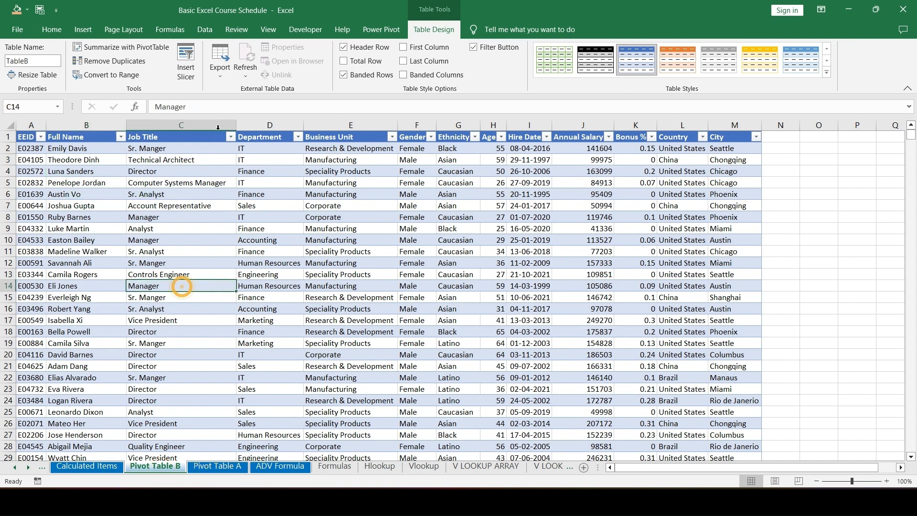
{"action": "left_click", "coordinate": [204, 30]}
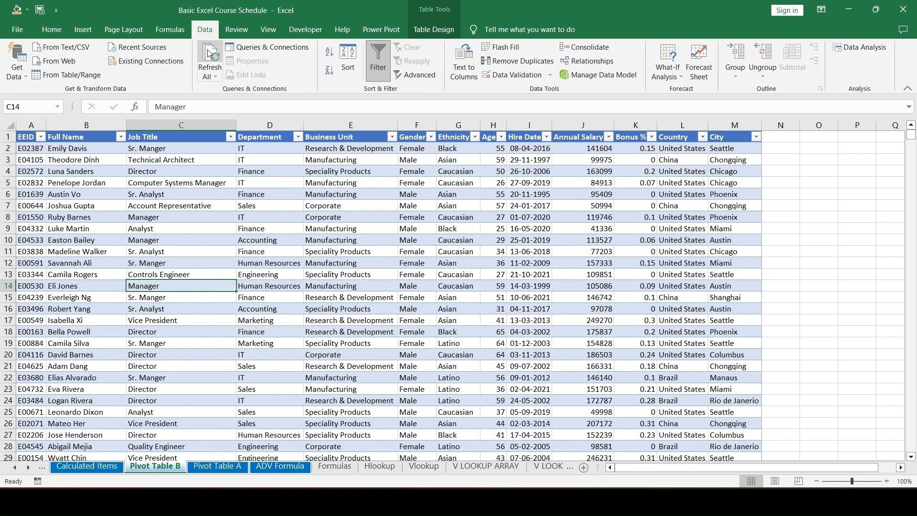
{"action": "left_click", "coordinate": [21, 81]}
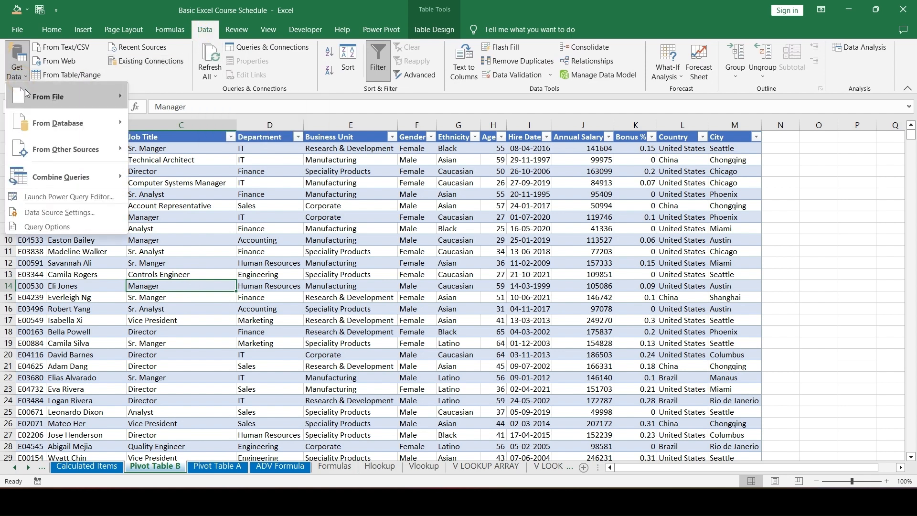
{"action": "mouse_move", "coordinate": [27, 95]}
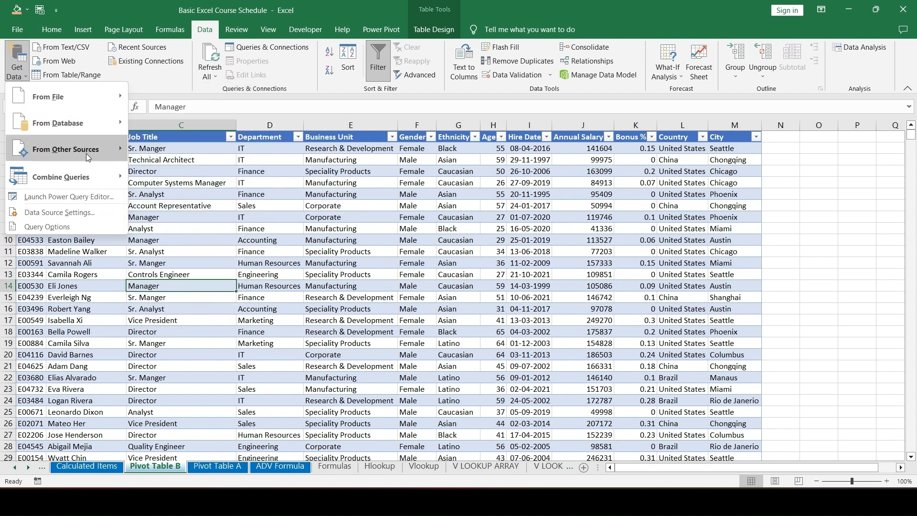
{"action": "mouse_move", "coordinate": [104, 94]}
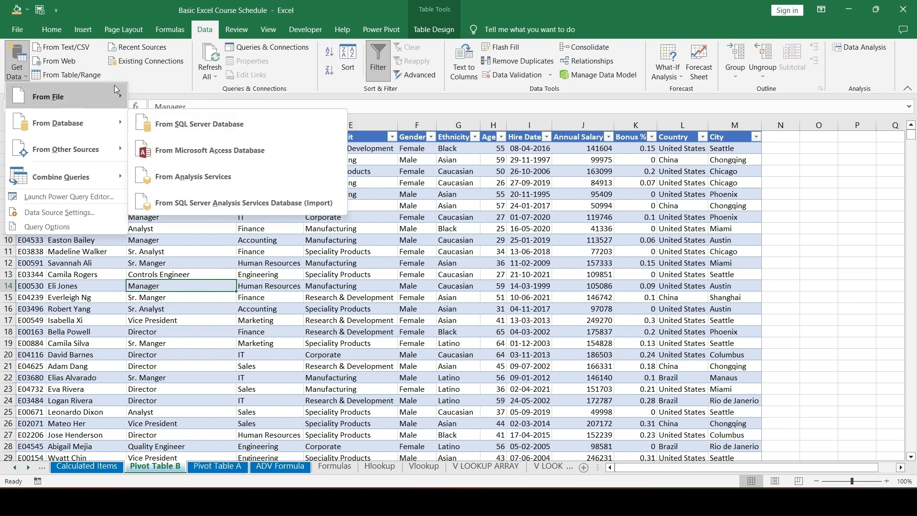
{"action": "left_click", "coordinate": [128, 73]}
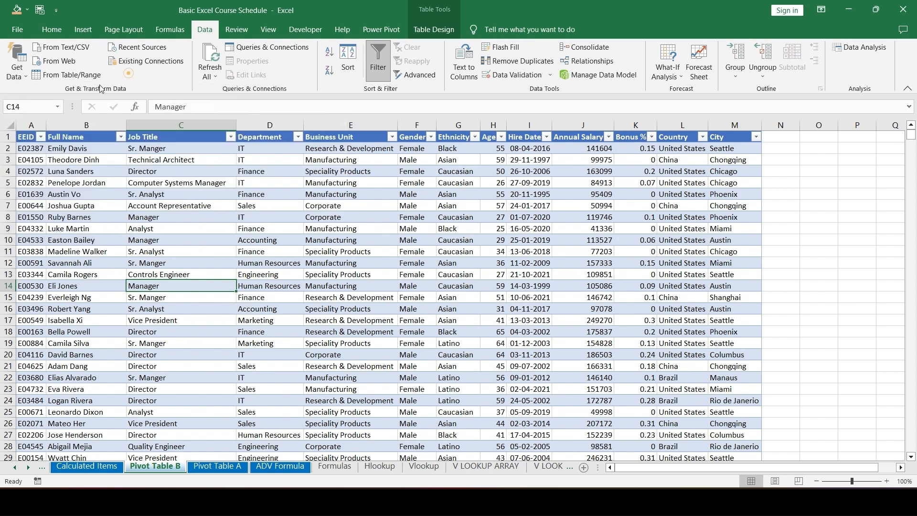
Create a Power Query query from TableB and load it to the workbook as a connection only
{"action": "left_click", "coordinate": [71, 77]}
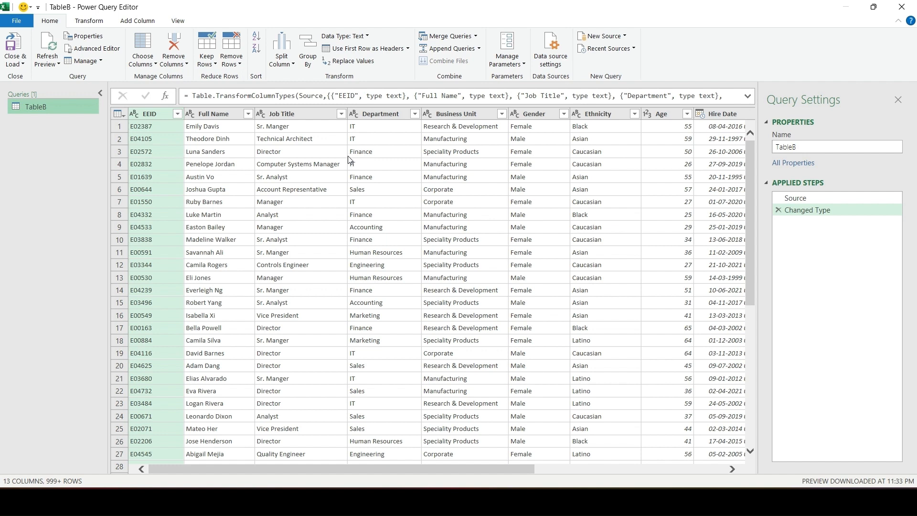
{"action": "left_click", "coordinate": [21, 63]}
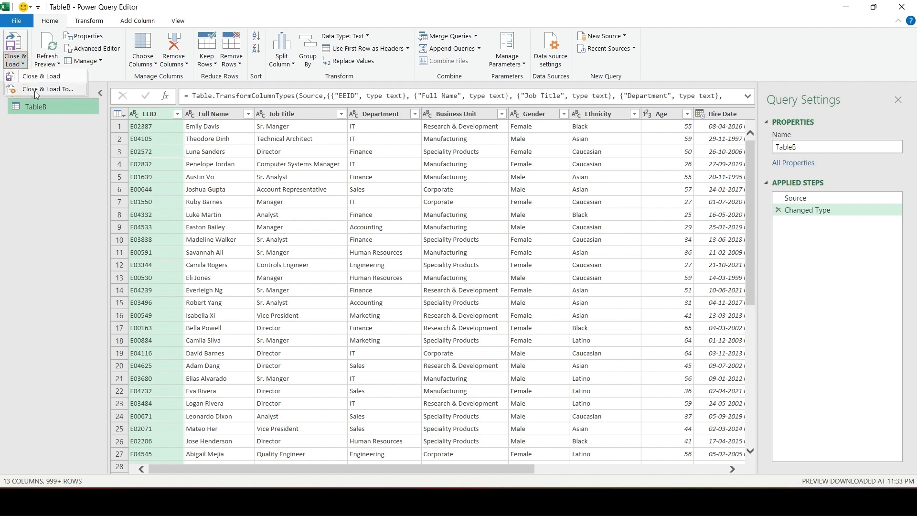
{"action": "left_click", "coordinate": [35, 90]}
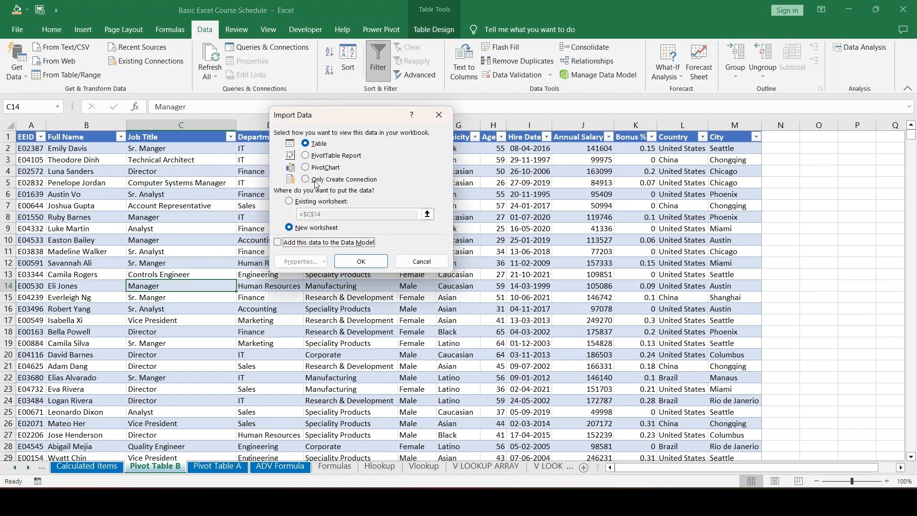
{"action": "left_click", "coordinate": [316, 180]}
{"action": "left_click", "coordinate": [360, 263]}
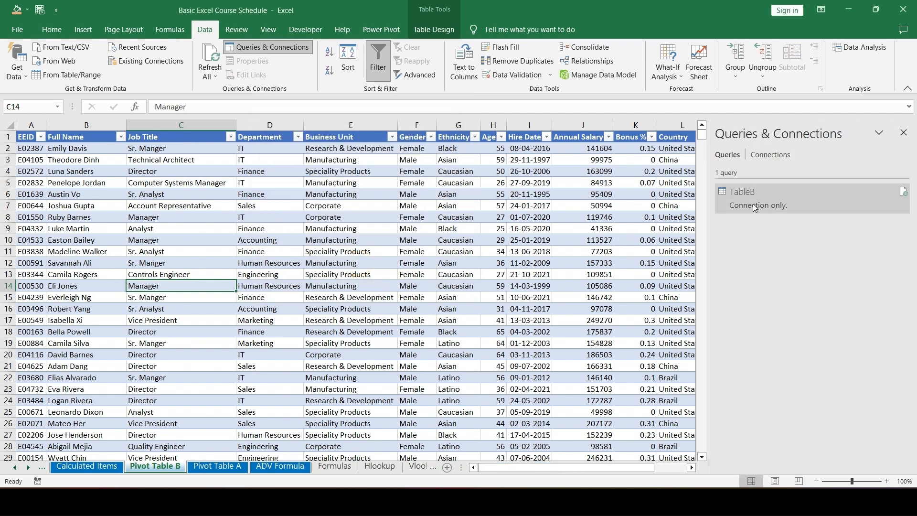
{"action": "mouse_move", "coordinate": [754, 207]}
Create a Power Query query from TableA on the Pivot Table A sheet and load it as a connection only
{"action": "left_click", "coordinate": [224, 467]}
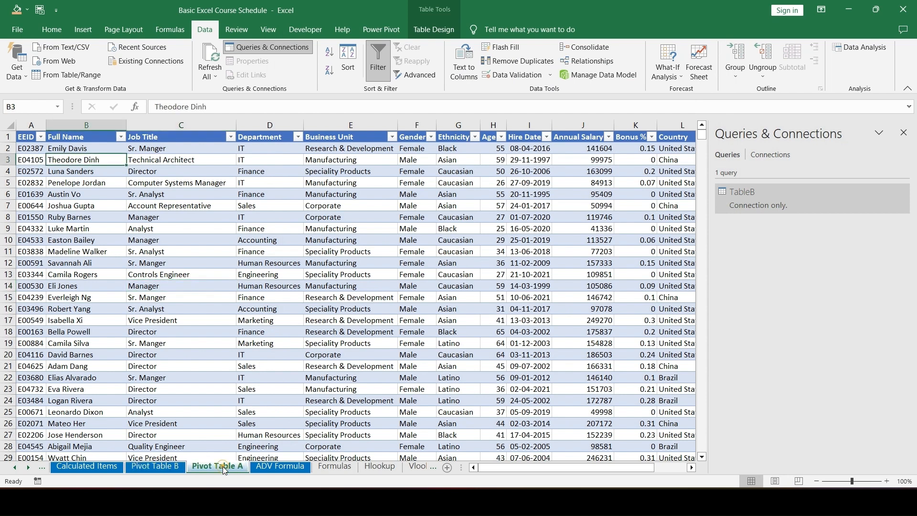
{"action": "left_click", "coordinate": [62, 79]}
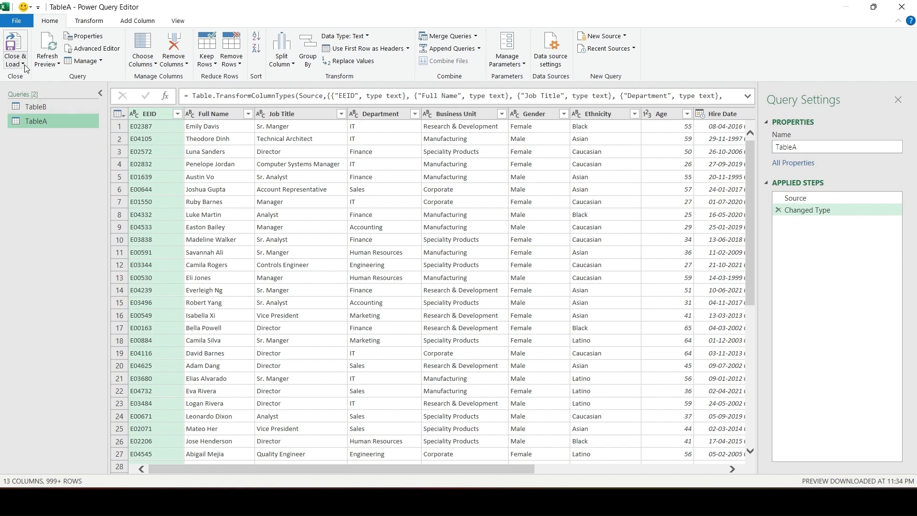
{"action": "left_click", "coordinate": [25, 65]}
{"action": "left_click", "coordinate": [29, 91]}
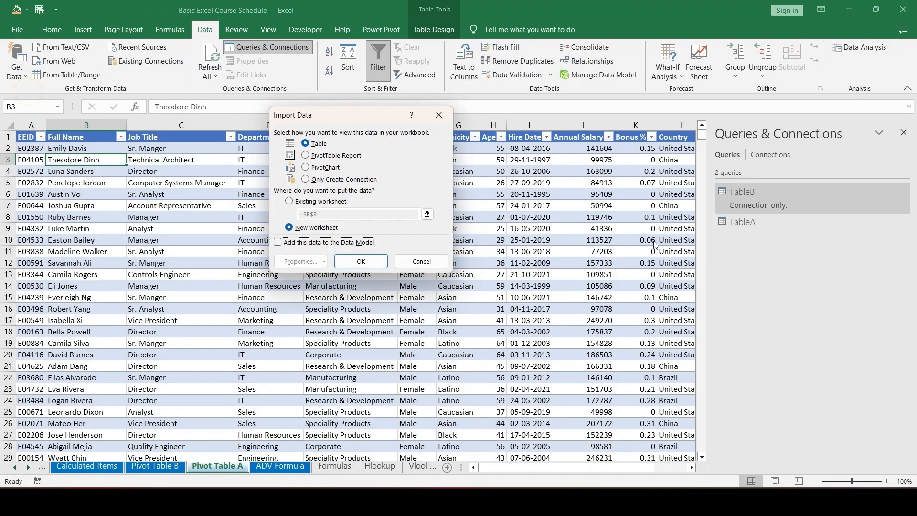
{"action": "left_click", "coordinate": [328, 180]}
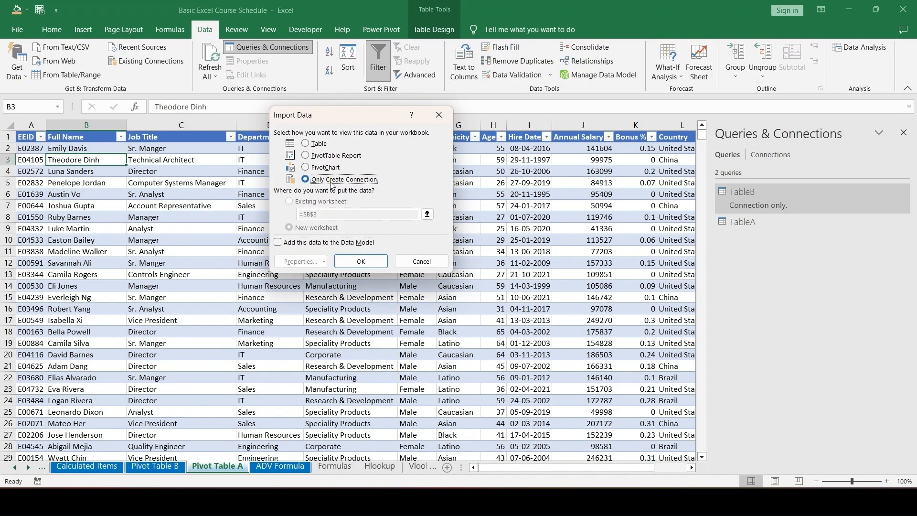
{"action": "left_click", "coordinate": [362, 263]}
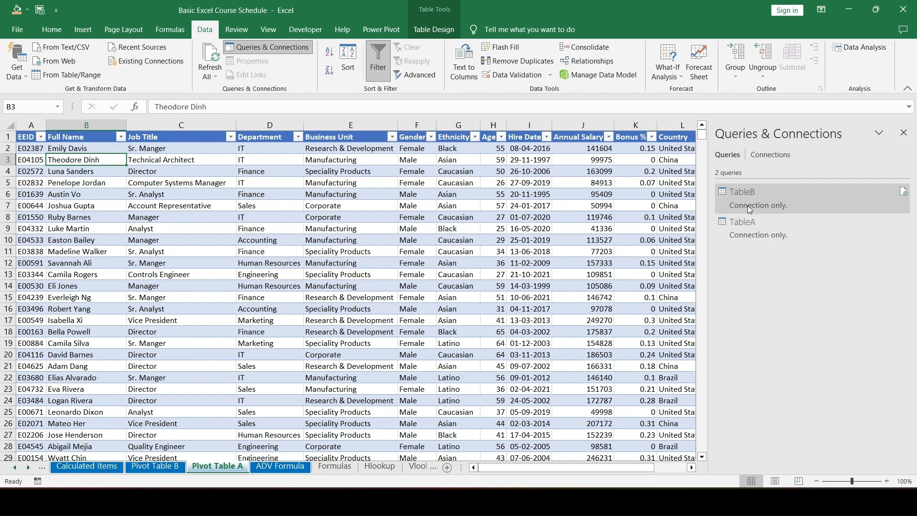
Open the TableA query for editing and append TableA (Current) to it with a two-table Append Queries
{"action": "right_click", "coordinate": [746, 234]}
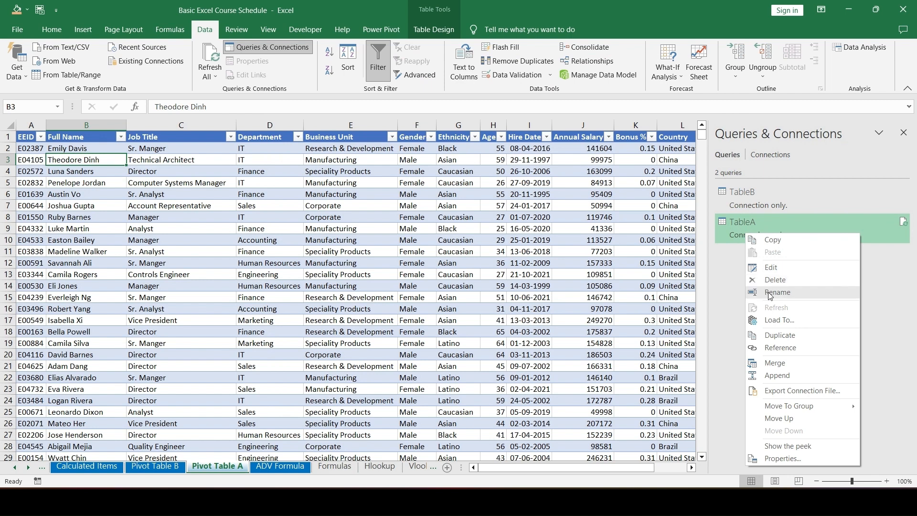
{"action": "left_click", "coordinate": [771, 267]}
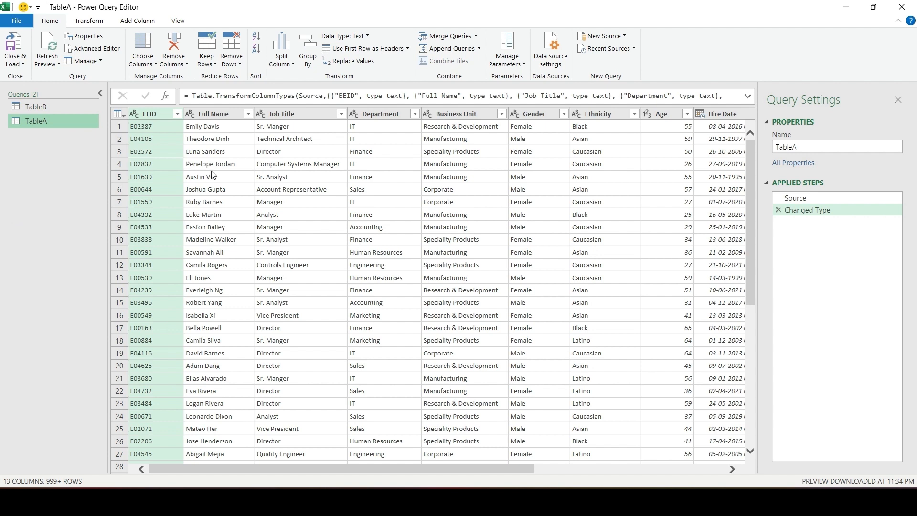
{"action": "left_click", "coordinate": [478, 49]}
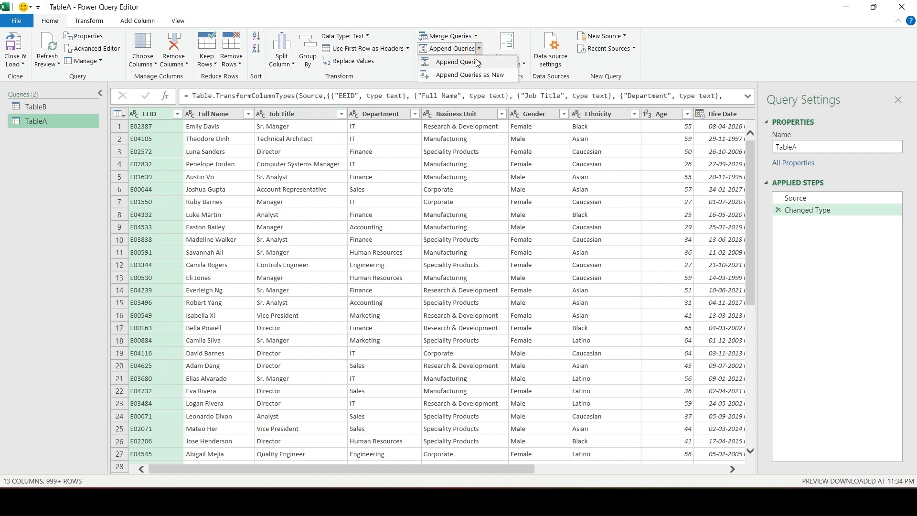
{"action": "left_click", "coordinate": [475, 36]}
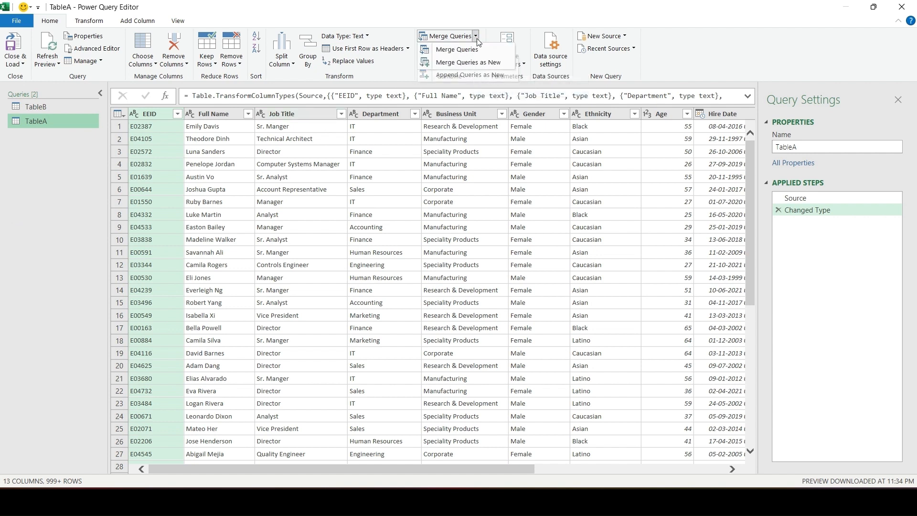
{"action": "left_click", "coordinate": [479, 49]}
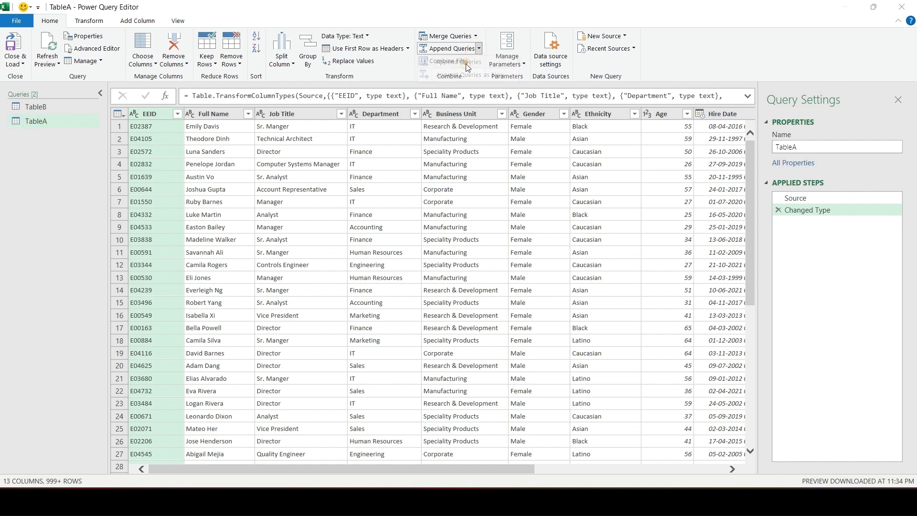
{"action": "left_click", "coordinate": [464, 62]}
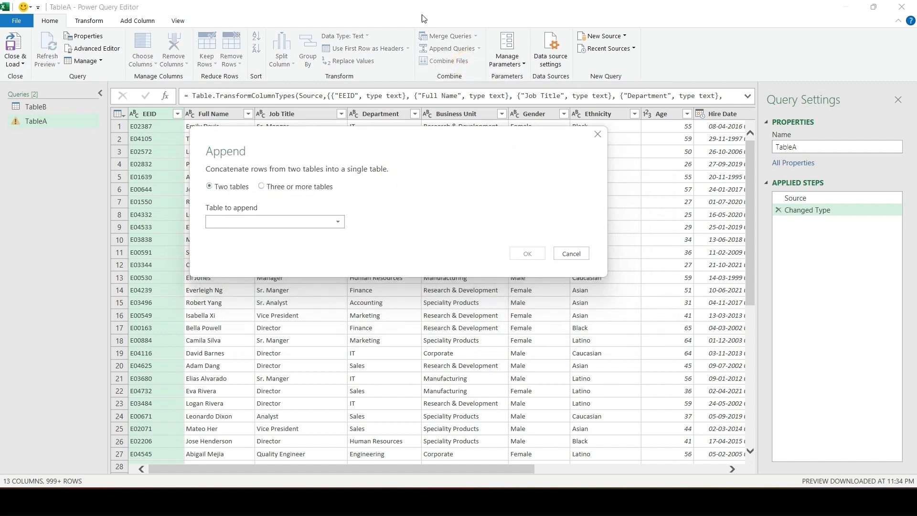
{"action": "left_click", "coordinate": [275, 223]}
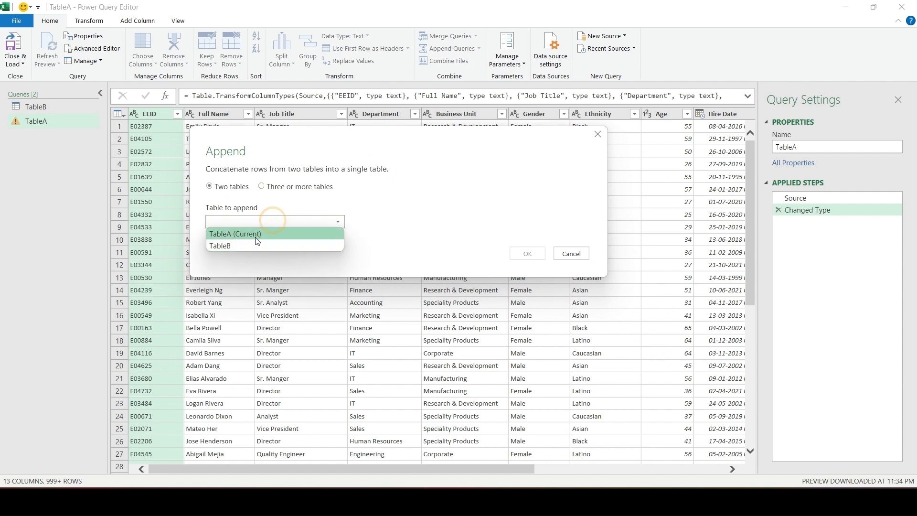
{"action": "left_click", "coordinate": [255, 234]}
{"action": "left_click", "coordinate": [527, 254]}
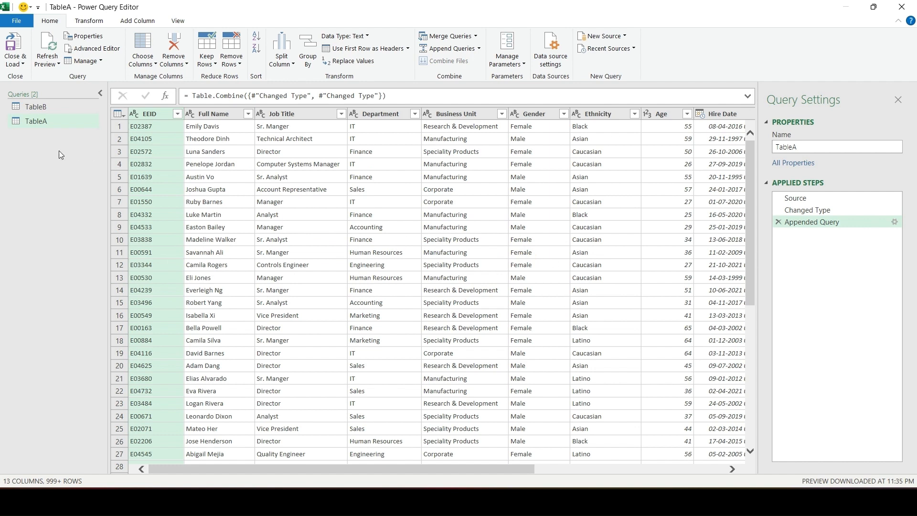
Append TableB to TableA as a new query with Append Queries as New, using two tables
{"action": "left_click", "coordinate": [41, 108]}
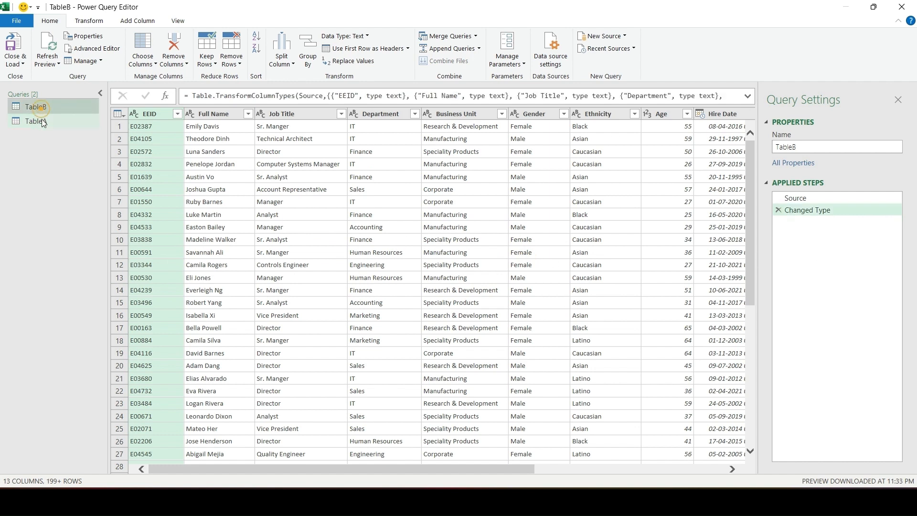
{"action": "left_click", "coordinate": [41, 120]}
{"action": "left_click", "coordinate": [41, 107]}
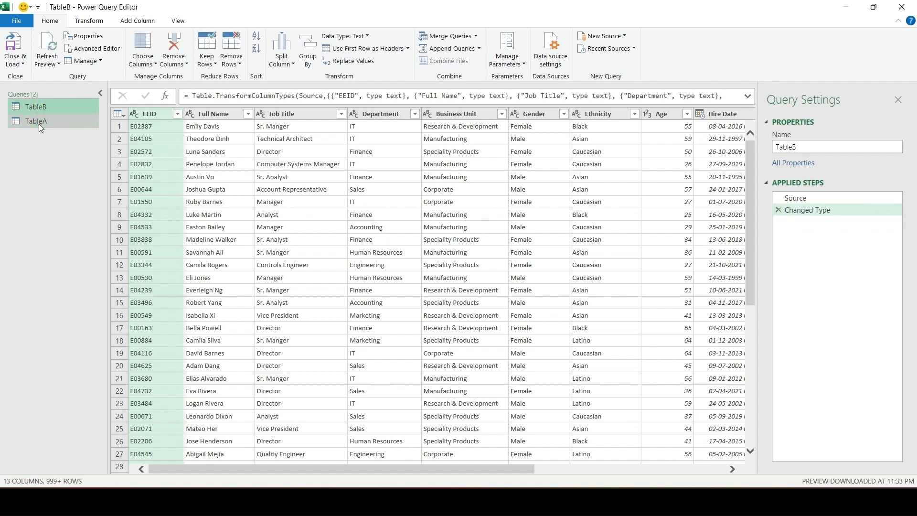
{"action": "left_click", "coordinate": [39, 123]}
{"action": "left_click", "coordinate": [478, 49]}
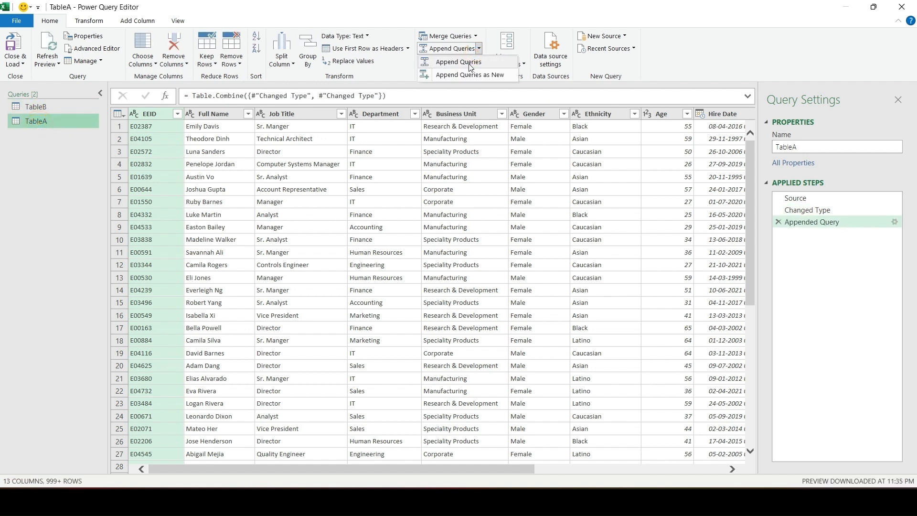
{"action": "left_click", "coordinate": [467, 63]}
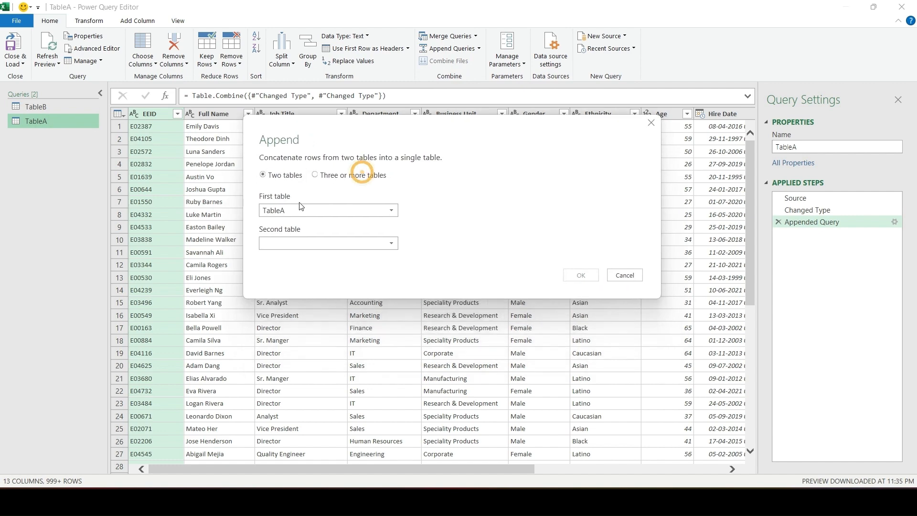
{"action": "left_click", "coordinate": [315, 246]}
{"action": "left_click", "coordinate": [295, 262]}
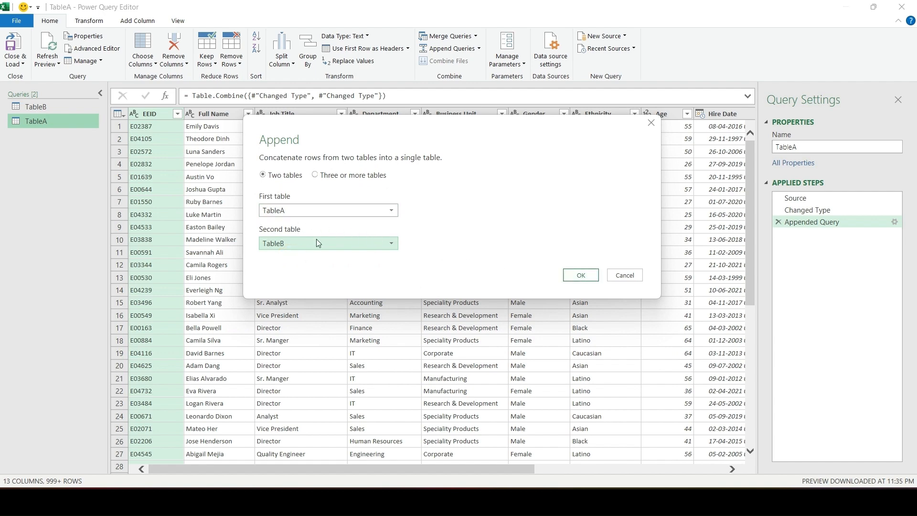
{"action": "left_click", "coordinate": [590, 277]}
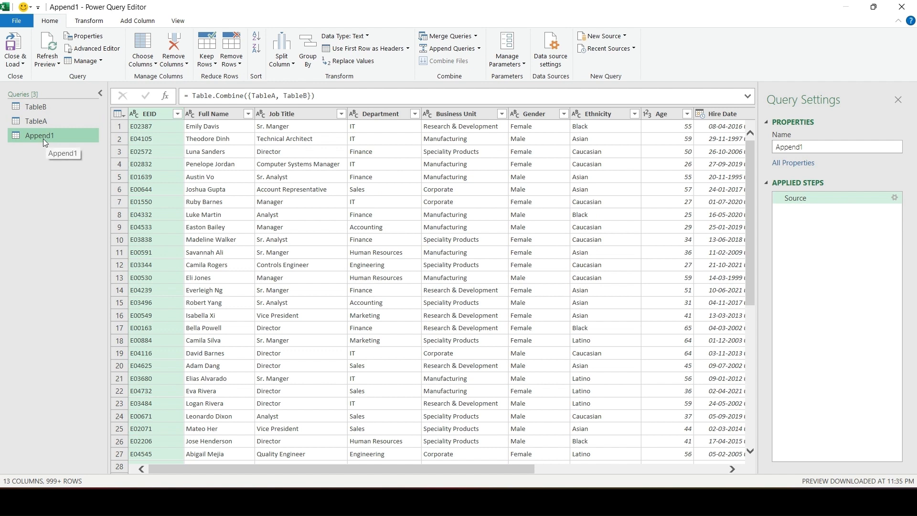
Close the query editor and load the appended query as a PivotTable Report on a new worksheet
{"action": "left_click", "coordinate": [16, 61]}
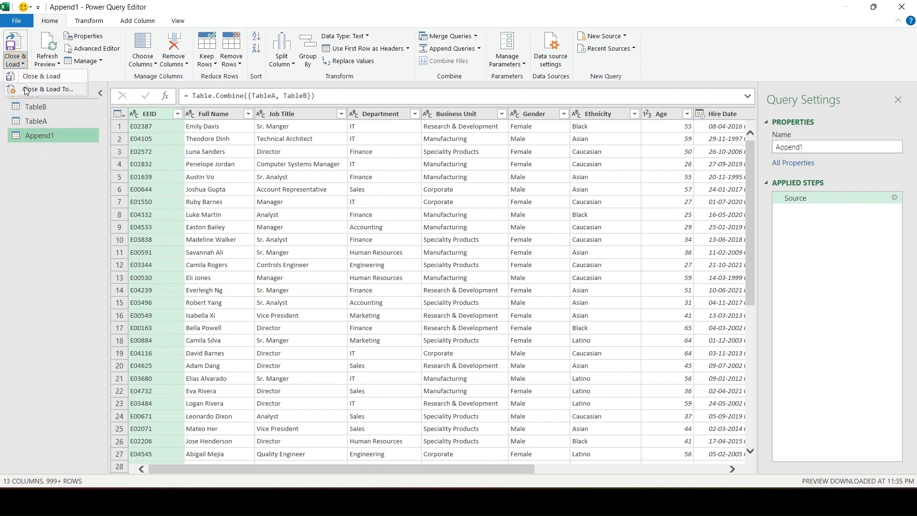
{"action": "left_click", "coordinate": [32, 91]}
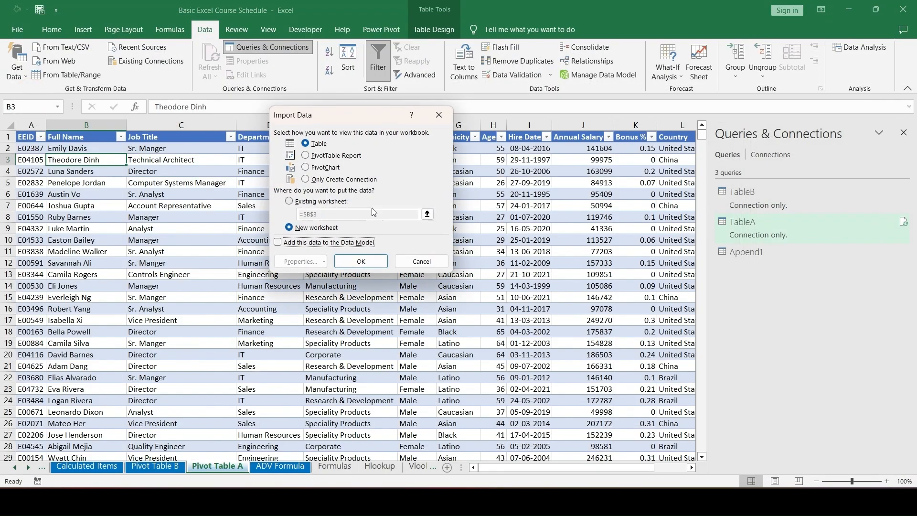
{"action": "left_click", "coordinate": [330, 180]}
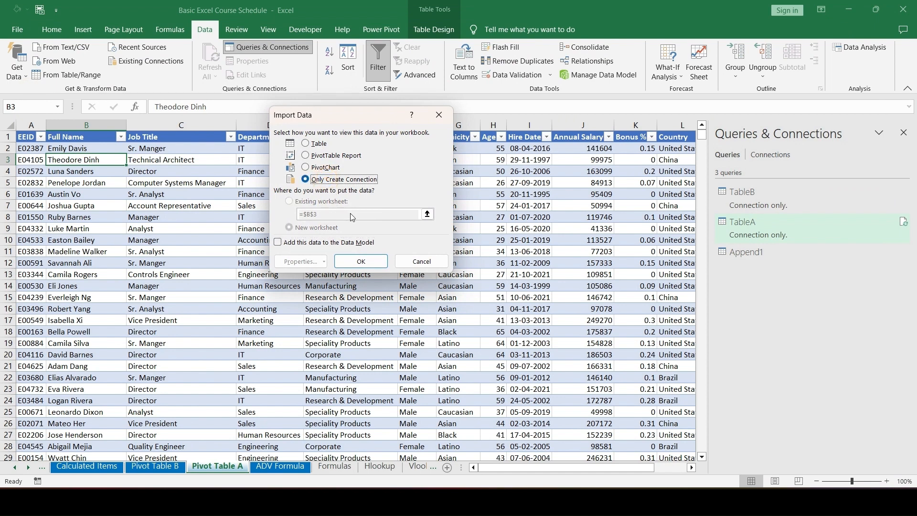
{"action": "left_click", "coordinate": [317, 145]}
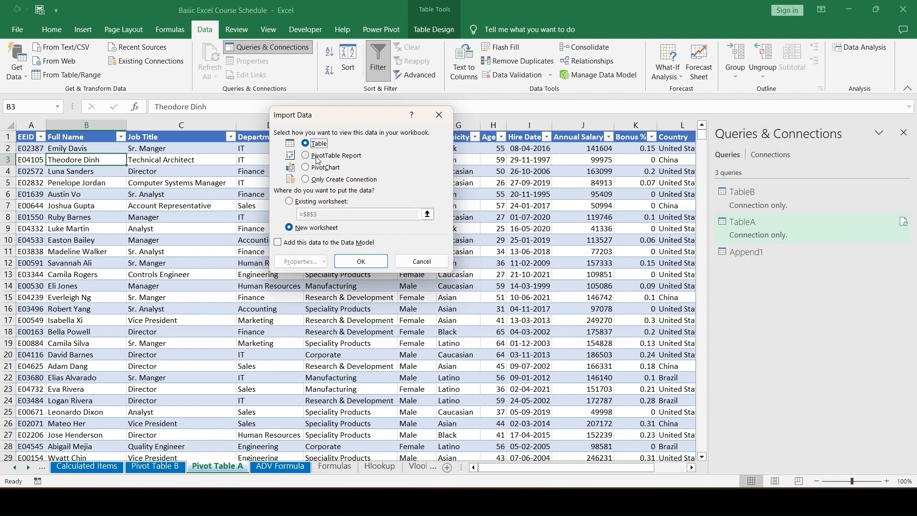
{"action": "left_click", "coordinate": [317, 156]}
{"action": "left_click", "coordinate": [318, 168]}
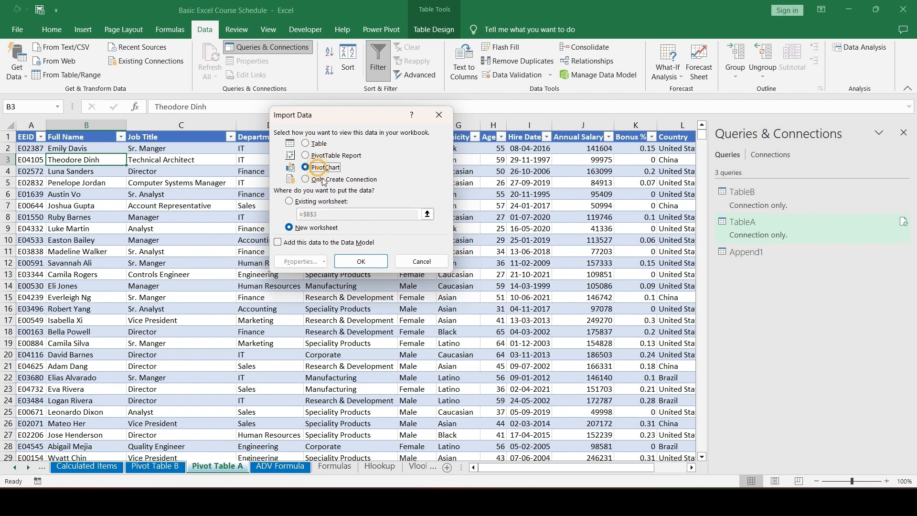
{"action": "left_click", "coordinate": [321, 180]}
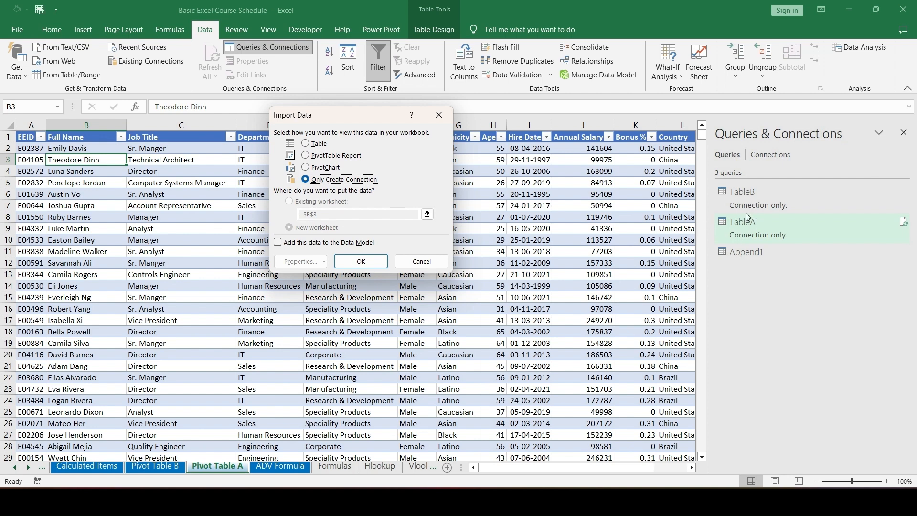
{"action": "left_click", "coordinate": [325, 156]}
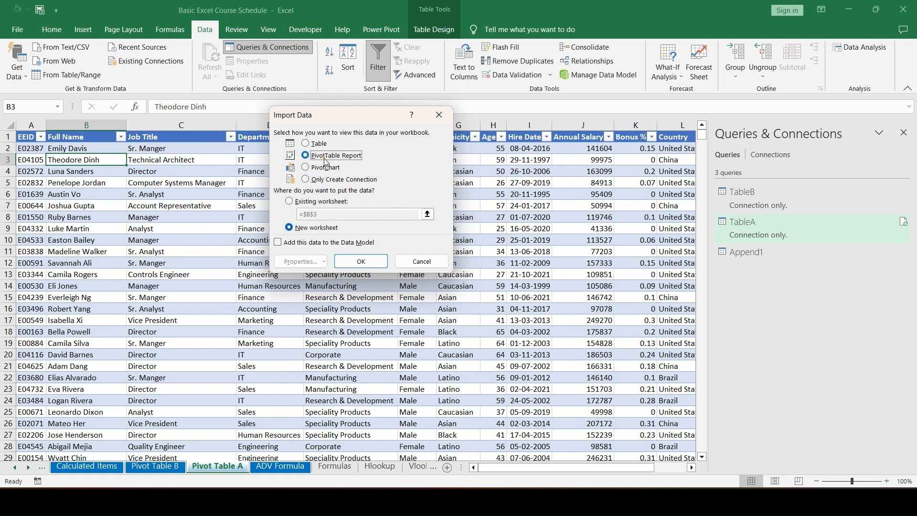
{"action": "left_click", "coordinate": [359, 262]}
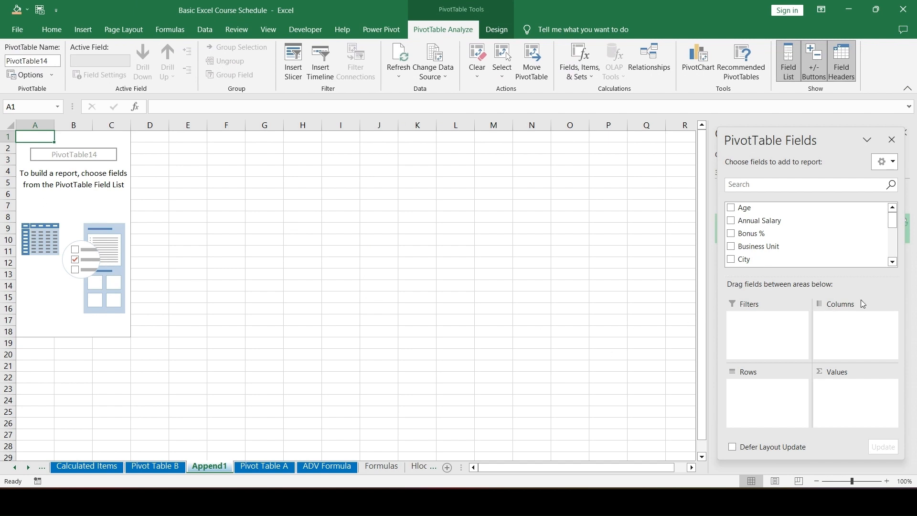
Request more tables for the field list and create a new PivotTable based on the Data Model
{"action": "scroll", "coordinate": [783, 250], "scroll_direction": "down", "scroll_amount": 3}
{"action": "scroll", "coordinate": [782, 249], "scroll_direction": "up", "scroll_amount": 3}
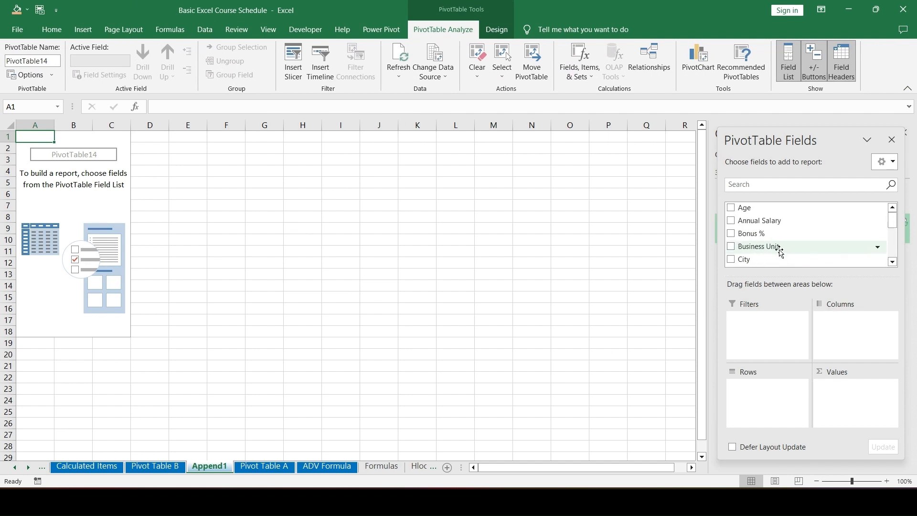
{"action": "scroll", "coordinate": [778, 251], "scroll_direction": "down", "scroll_amount": 3}
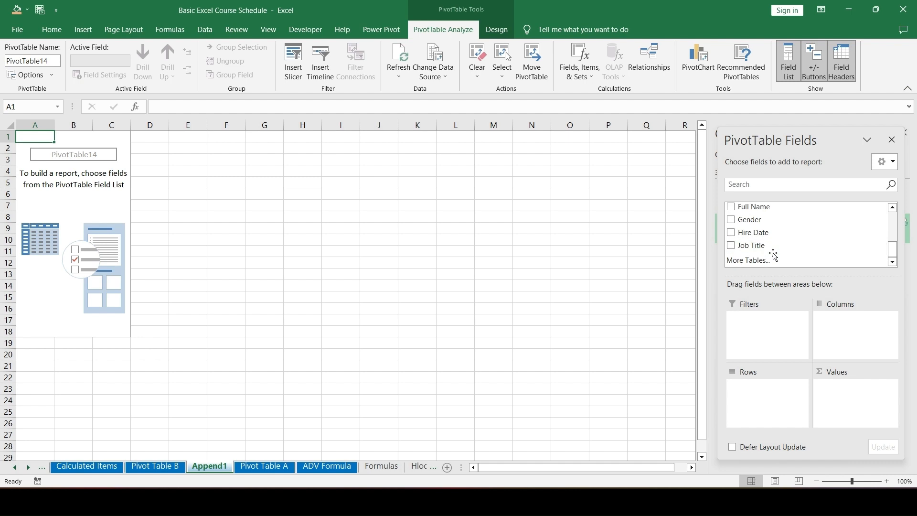
{"action": "left_click", "coordinate": [763, 262]}
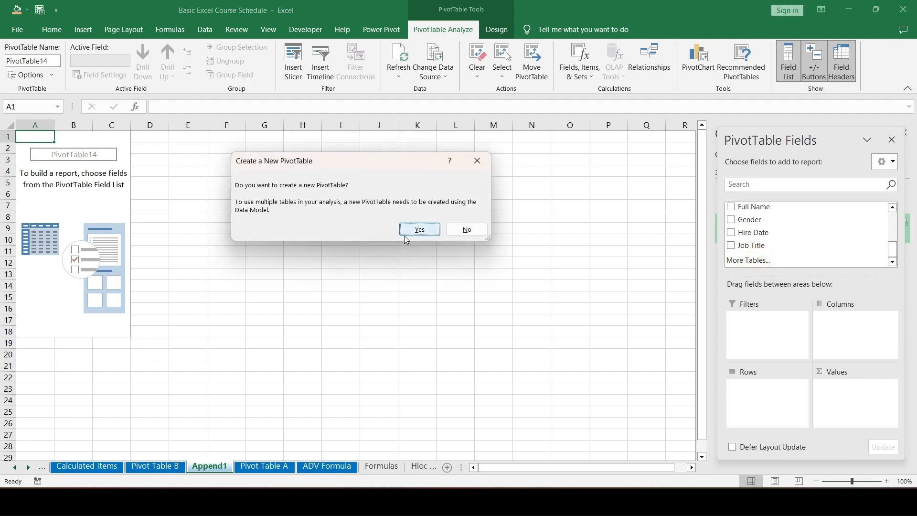
{"action": "left_click", "coordinate": [419, 230]}
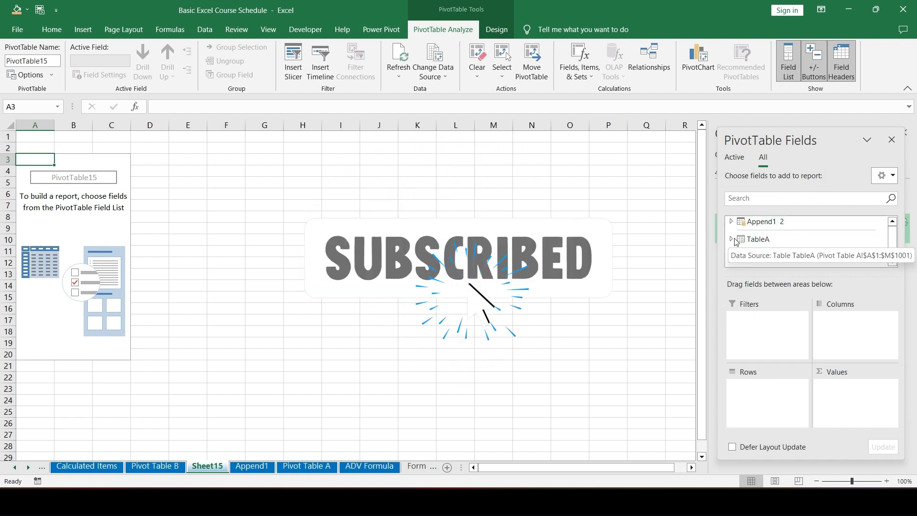
Expand the Append1 2 table and build the pivot with Job Title in rows and Count of Department in values
{"action": "left_click", "coordinate": [731, 221]}
{"action": "scroll", "coordinate": [777, 239], "scroll_direction": "down", "scroll_amount": 2}
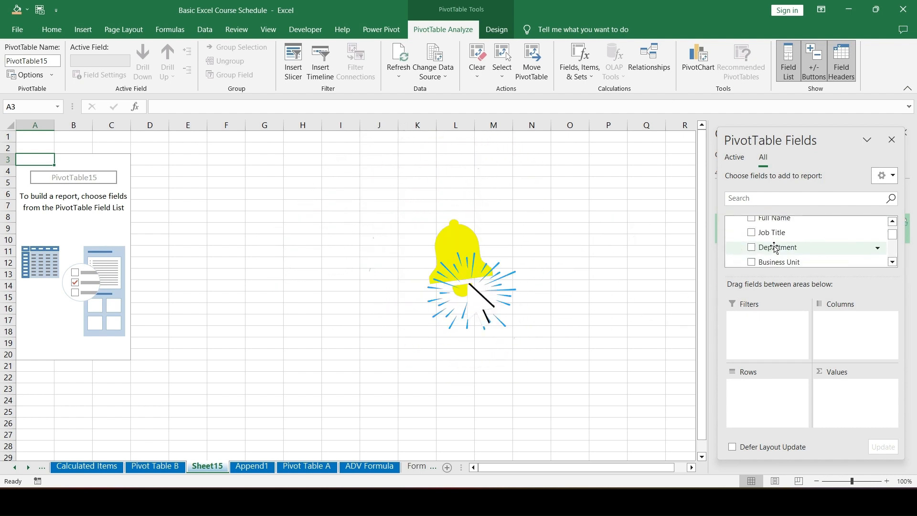
{"action": "scroll", "coordinate": [775, 247], "scroll_direction": "up", "scroll_amount": 2}
{"action": "scroll", "coordinate": [774, 248], "scroll_direction": "down", "scroll_amount": 2}
{"action": "left_click_drag", "start_coordinate": [773, 232], "coordinate": [855, 389]}
{"action": "scroll", "coordinate": [788, 267], "scroll_direction": "down", "scroll_amount": 3}
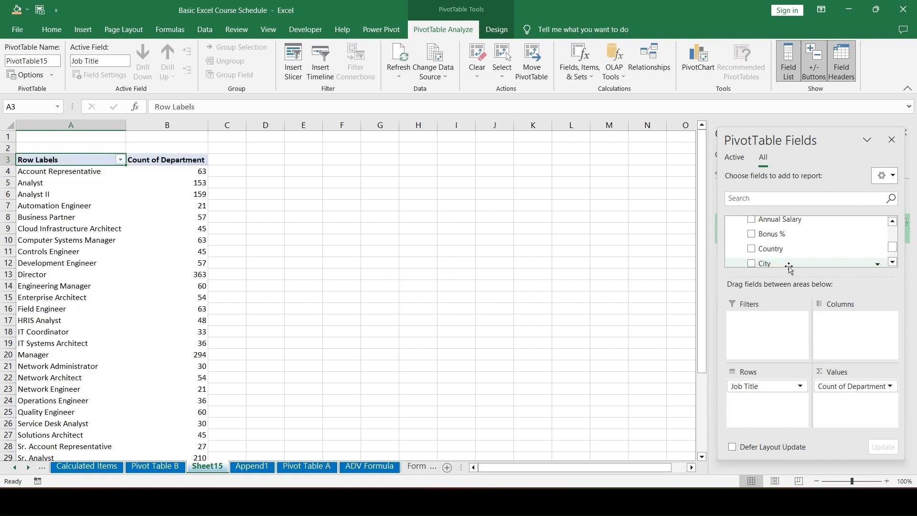
{"action": "scroll", "coordinate": [788, 268], "scroll_direction": "up", "scroll_amount": 3}
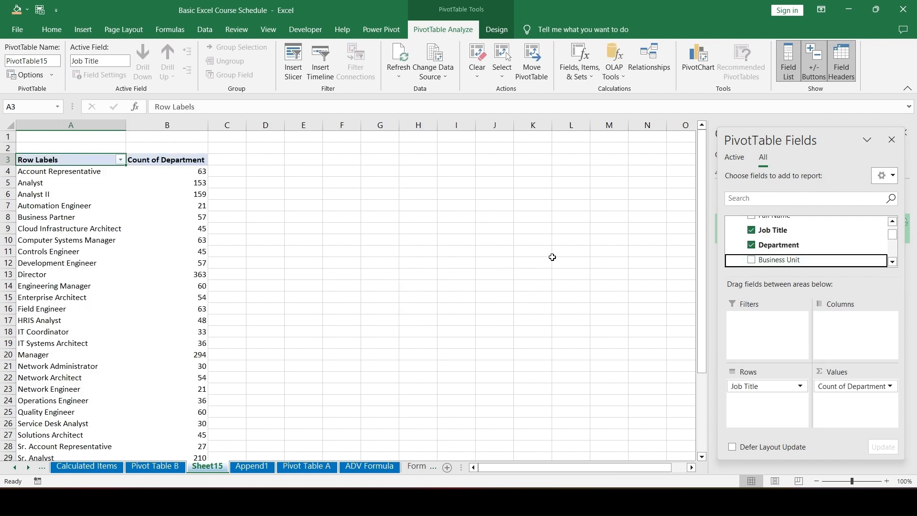
Return to the Pivot Table sheet that lists the chapters
{"action": "left_click", "coordinate": [15, 467]}
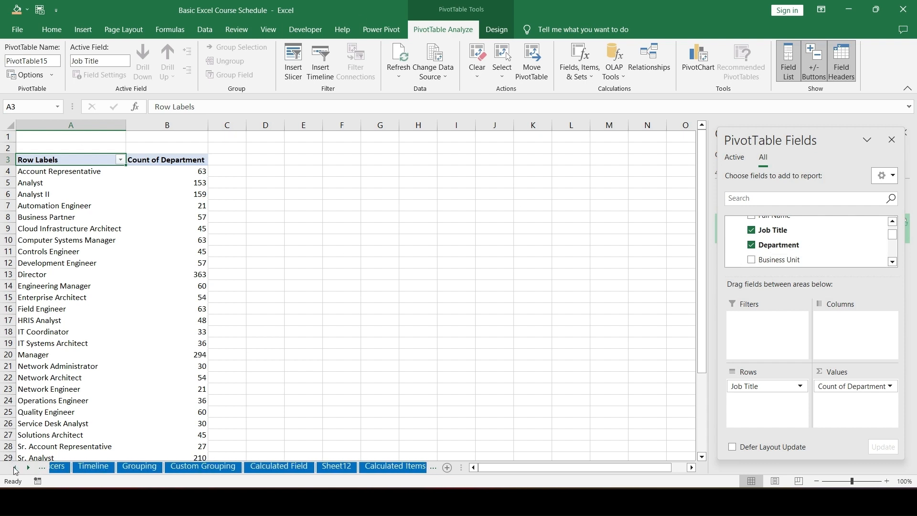
{"action": "left_click", "coordinate": [16, 468]}
{"action": "left_click", "coordinate": [15, 468]}
{"action": "left_click", "coordinate": [15, 468]}
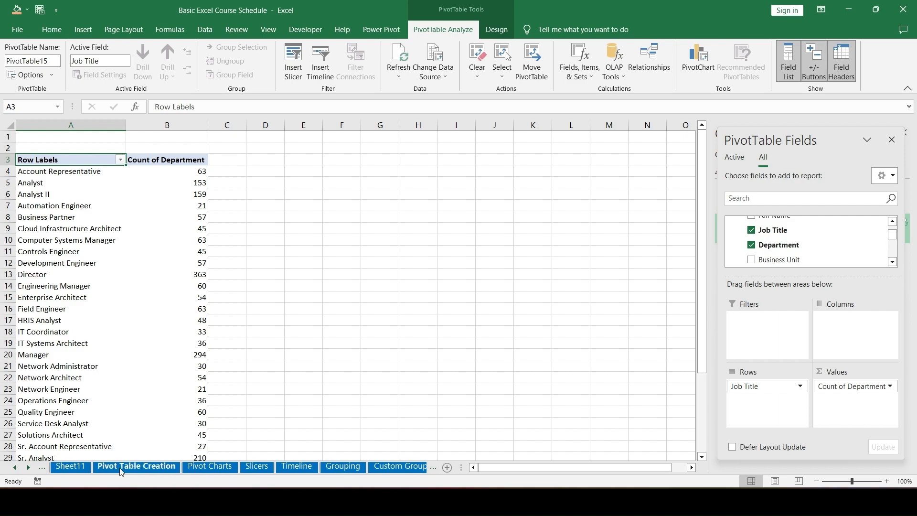
{"action": "left_click", "coordinate": [121, 471]}
{"action": "key", "text": "ctrl+Page_Up"}
{"action": "key", "text": "ctrl+Page_Up"}
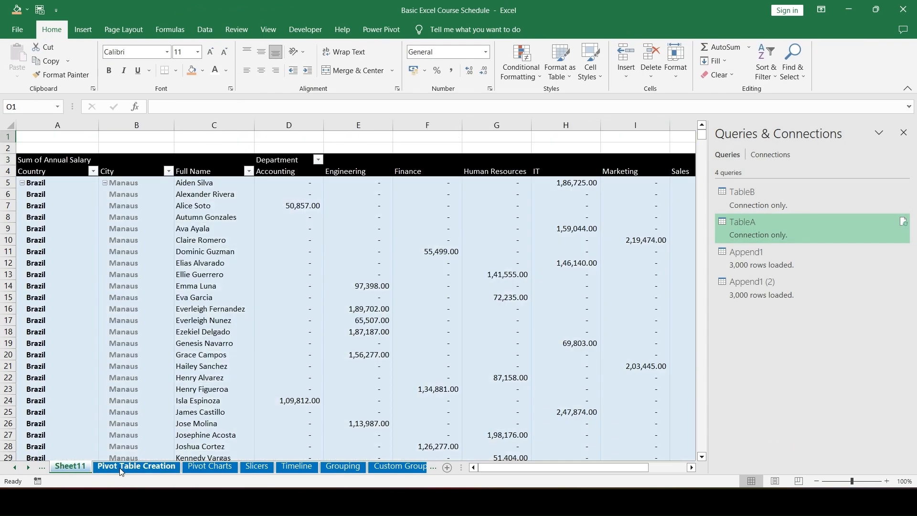
Copy the Chapter 8 row and paste only its formatting onto the Chapter 9 row, Pivot Table from Multiple Sheets
{"action": "key", "text": "Up"}
{"action": "key", "text": "shift+Right"}
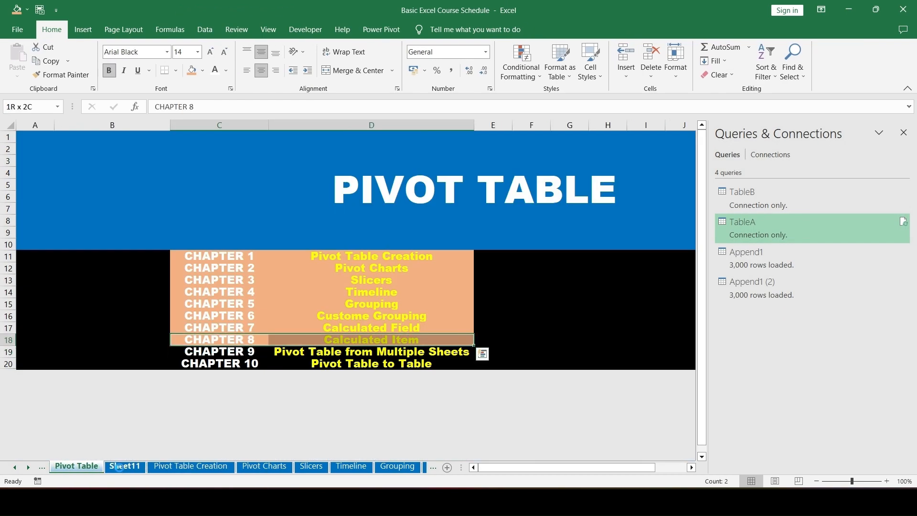
{"action": "key", "text": "ctrl+c"}
{"action": "key", "text": "Down"}
{"action": "key", "text": "shift+Right"}
{"action": "key", "text": "ctrl+alt+v"}
{"action": "key", "text": "t"}
{"action": "key", "text": "Return"}
{"action": "key", "text": "Escape"}
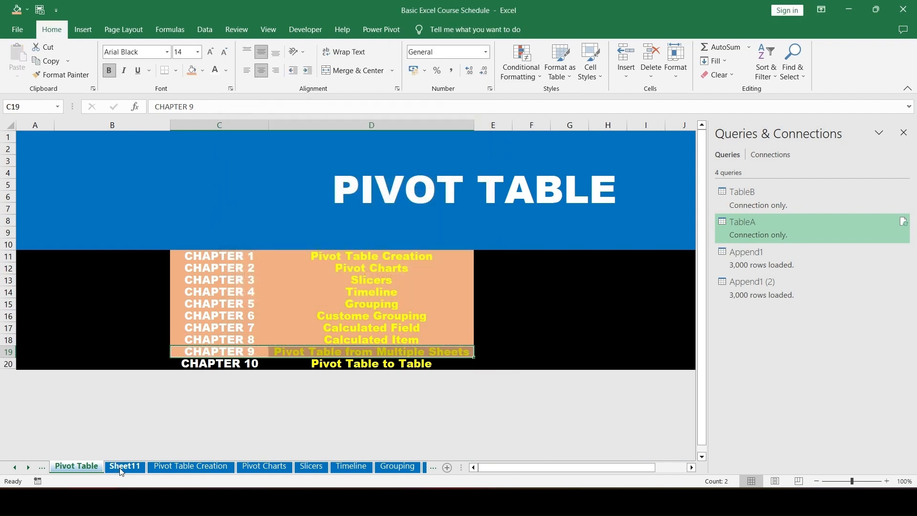
Select Chapter 10 in the chapter list and go to the Calculated Field sheet
{"action": "key", "text": "Down"}
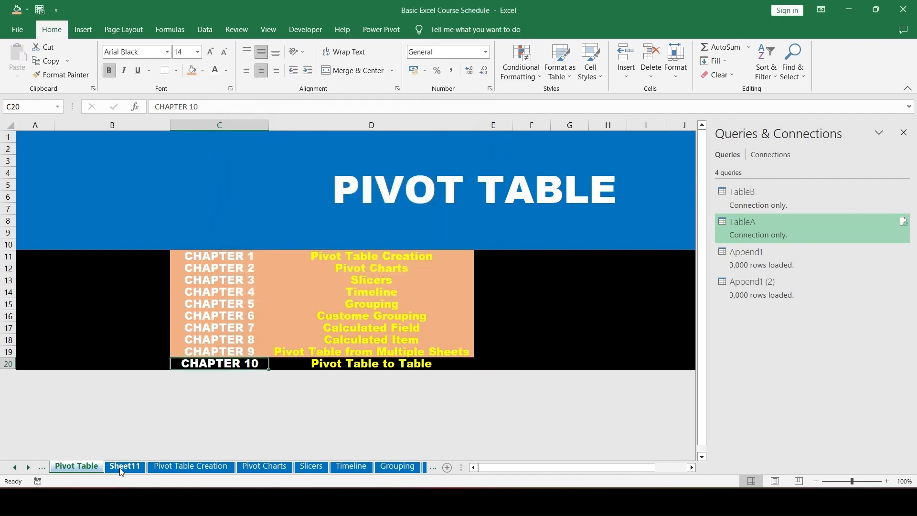
{"action": "key", "text": "ctrl+Page_Down"}
{"action": "key", "text": "ctrl+Page_Down"}
{"action": "key", "text": "ctrl+Page_Down"}
{"action": "key", "text": "ctrl+Page_Down"}
{"action": "key", "text": "ctrl+Page_Down"}
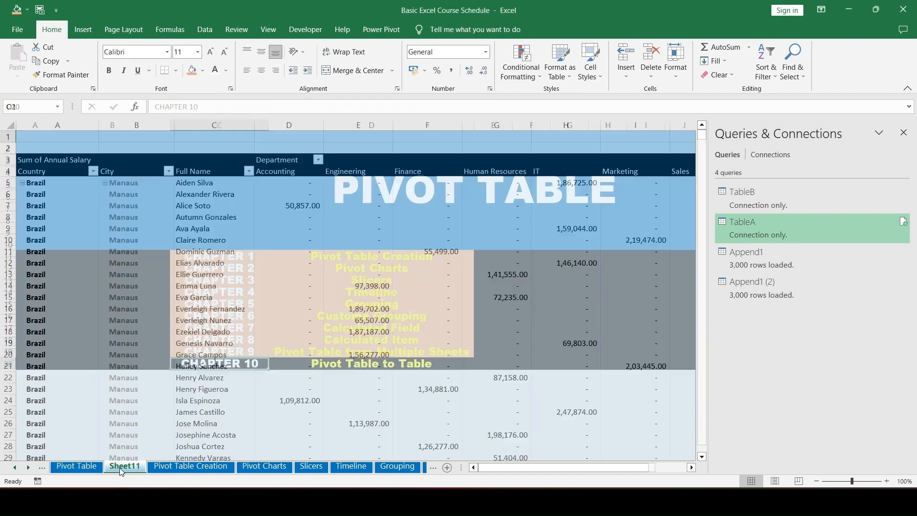
{"action": "key", "text": "ctrl+Page_Down"}
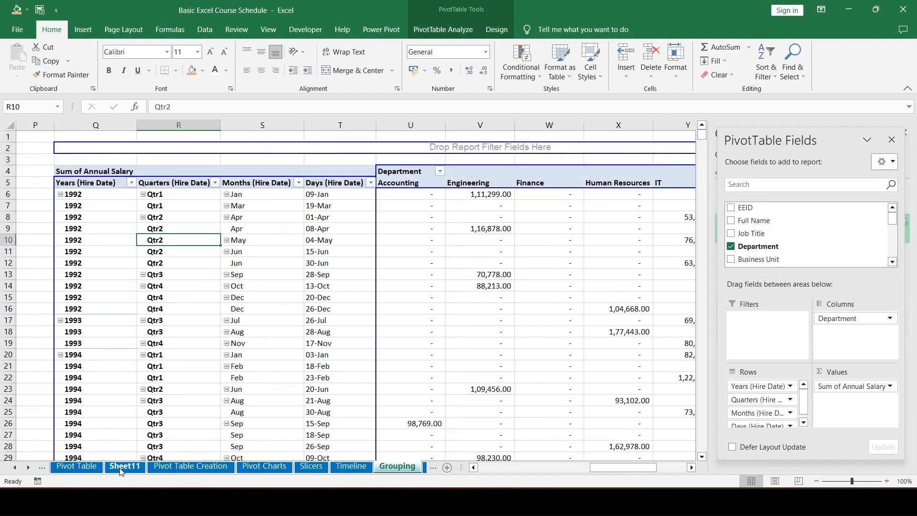
{"action": "key", "text": "ctrl+Page_Down"}
{"action": "key", "text": "ctrl+Page_Down"}
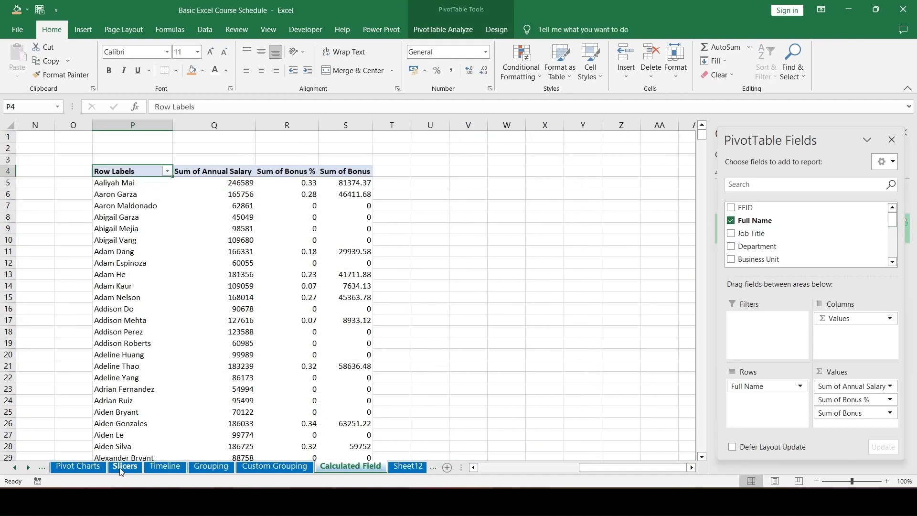
Examine the Calculated Field pivot table from its column headers down to the Grand Total row and back
{"action": "key", "text": "Right"}
{"action": "key", "text": "Right"}
{"action": "key", "text": "Right"}
{"action": "key", "text": "ctrl+Down"}
{"action": "key", "text": "Down"}
{"action": "key", "text": "Down"}
{"action": "key", "text": "Down"}
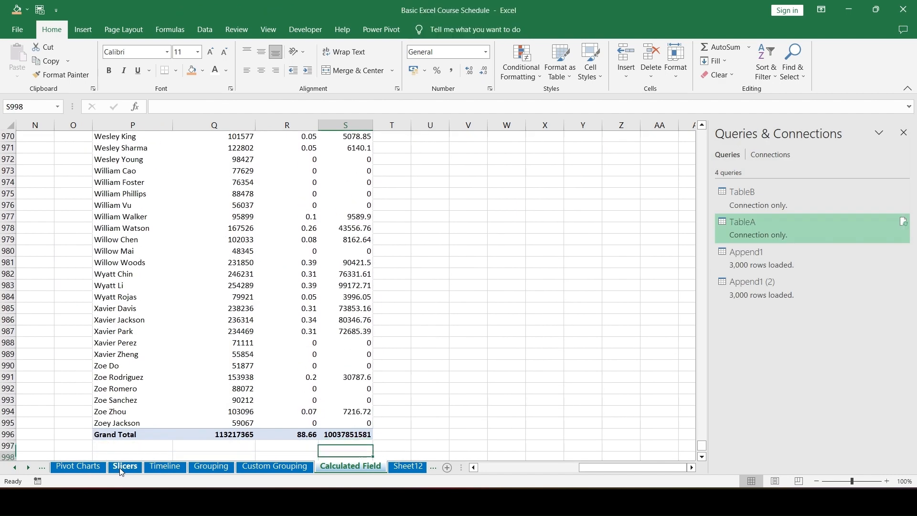
{"action": "key", "text": "Up"}
{"action": "key", "text": "Up"}
{"action": "key", "text": "Up"}
{"action": "key", "text": "ctrl+Up"}
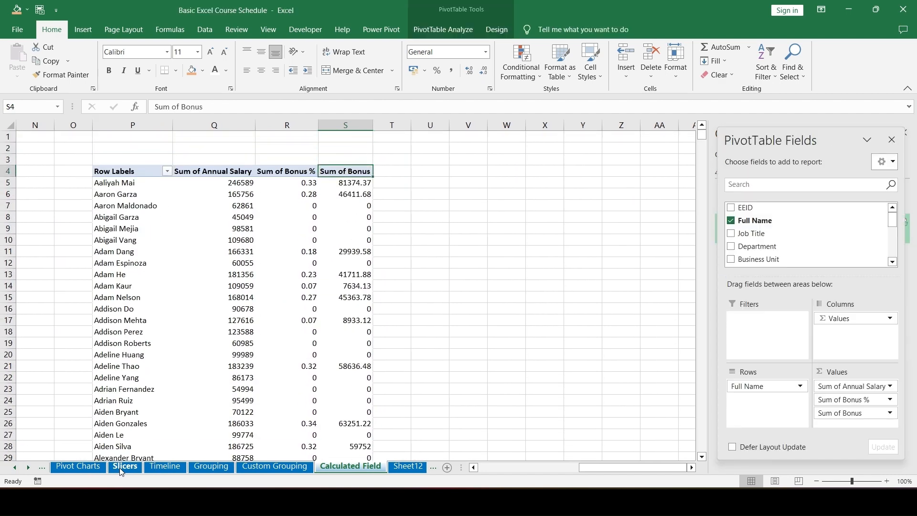
{"action": "key", "text": "Left"}
{"action": "key", "text": "Left"}
{"action": "key", "text": "Left"}
{"action": "key", "text": "Right"}
{"action": "key", "text": "Right"}
{"action": "key", "text": "Right"}
Drill into the first employee's Sum of Bonus value in S5 to extract its source records as a table on a new sheet
{"action": "left_click", "coordinate": [131, 184]}
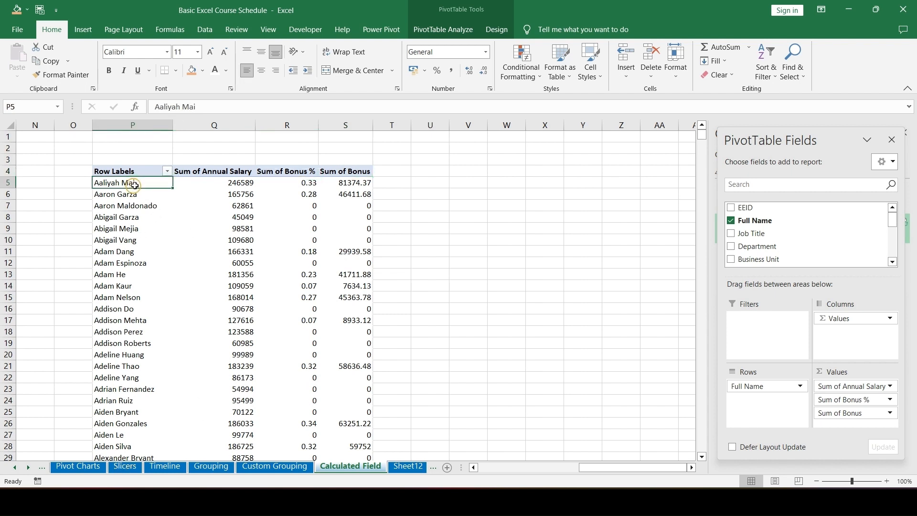
{"action": "left_click", "coordinate": [344, 183]}
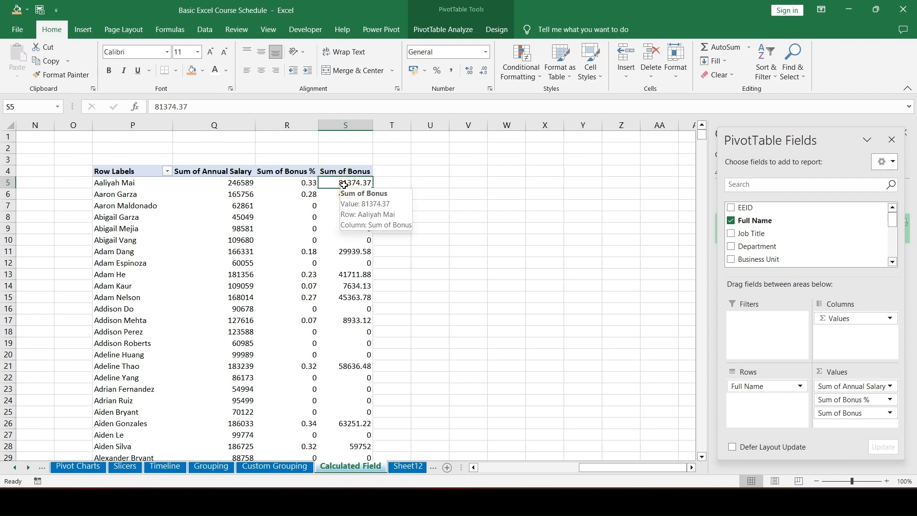
{"action": "double_click", "coordinate": [344, 183]}
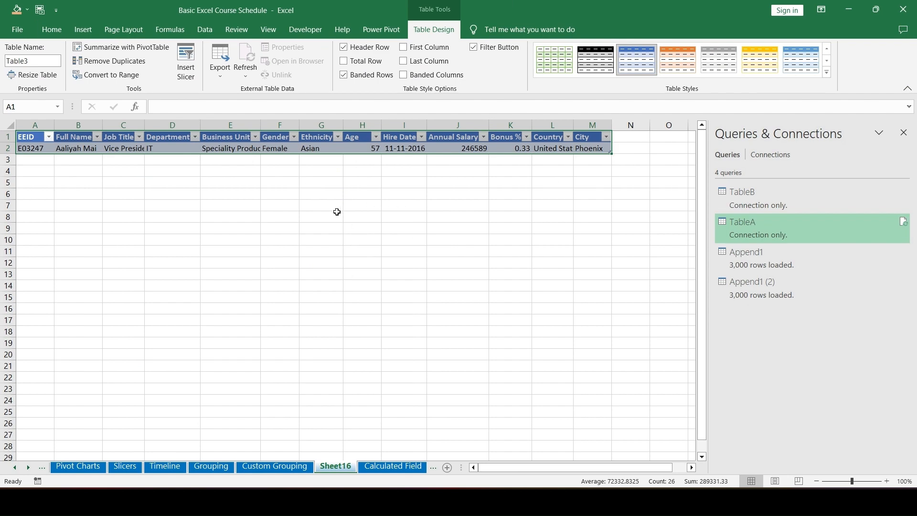
Drill into the Grand Total of Sum of Bonus on the Calculated Field sheet to extract all source records to a new sheet
{"action": "left_click", "coordinate": [392, 466]}
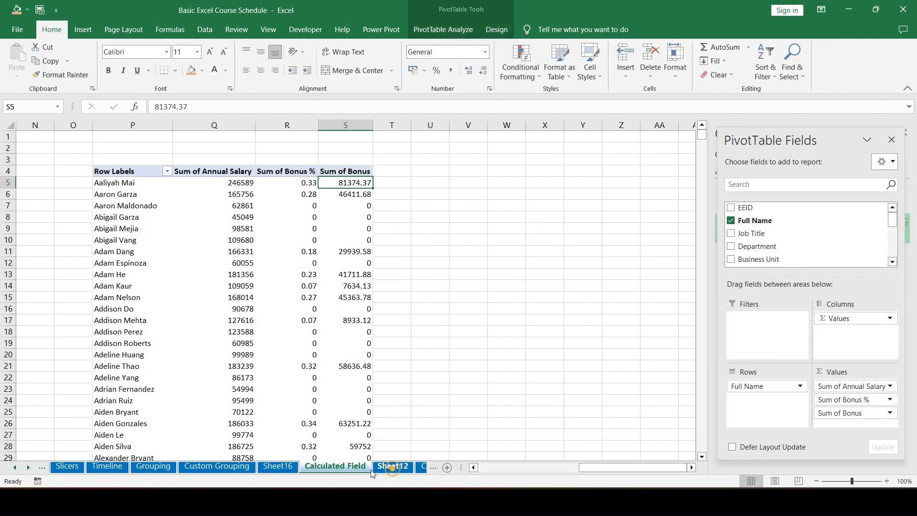
{"action": "scroll", "coordinate": [351, 311], "scroll_direction": "down", "scroll_amount": 16}
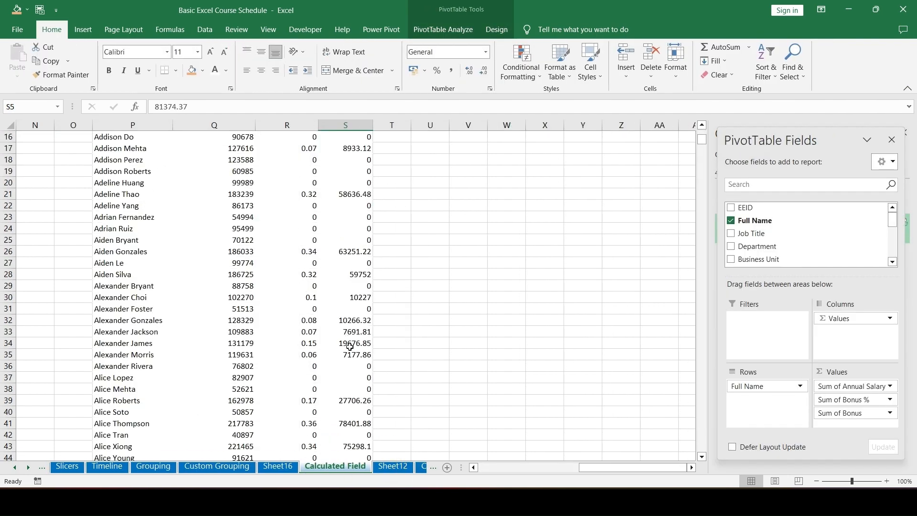
{"action": "scroll", "coordinate": [351, 361], "scroll_direction": "down", "scroll_amount": 20}
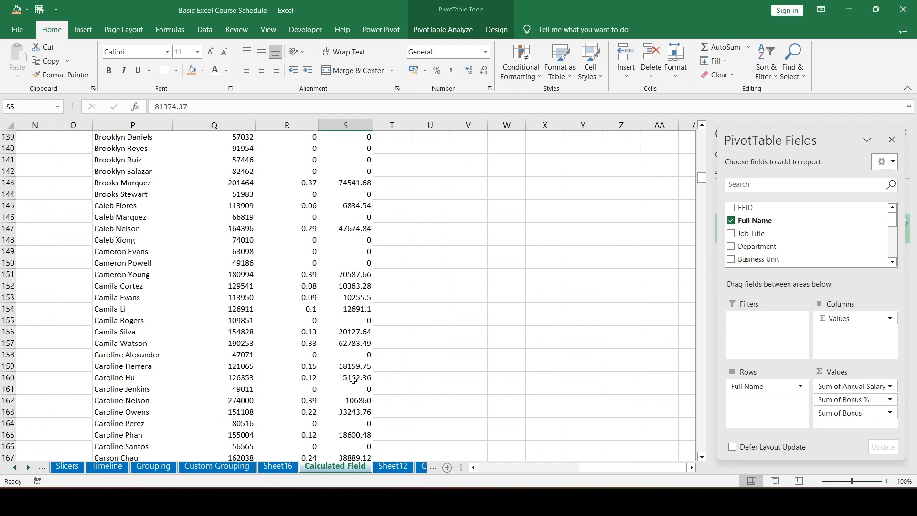
{"action": "left_click", "coordinate": [353, 379]}
{"action": "mouse_move", "coordinate": [353, 379]}
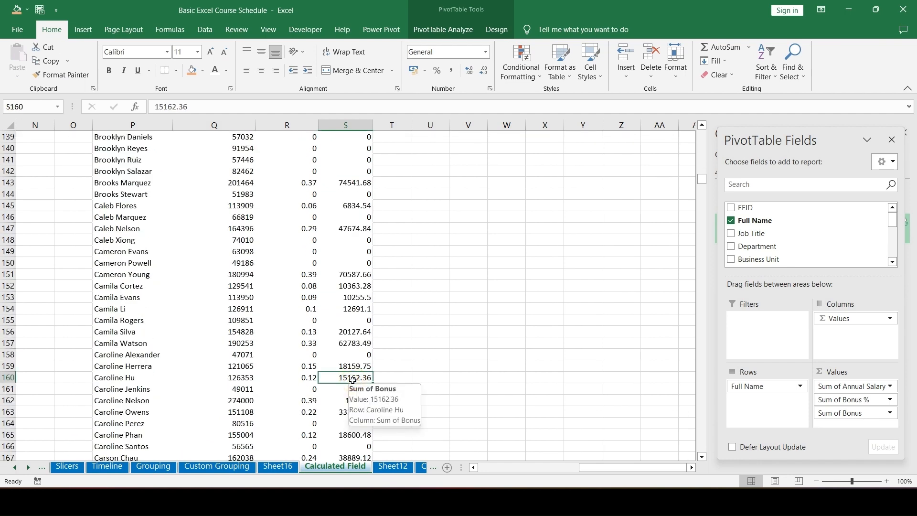
{"action": "key", "text": "Down"}
{"action": "key", "text": "Down"}
{"action": "key", "text": "ctrl+Down"}
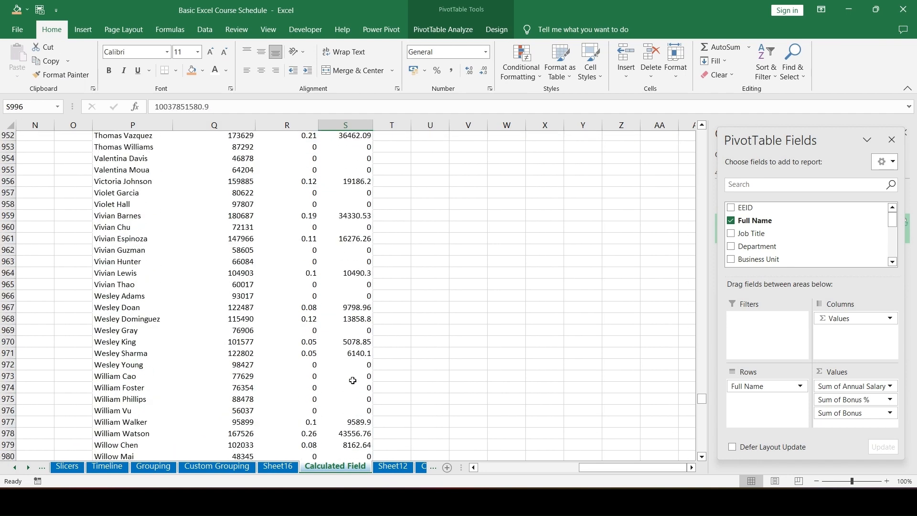
{"action": "scroll", "coordinate": [353, 380], "scroll_direction": "down", "scroll_amount": 4}
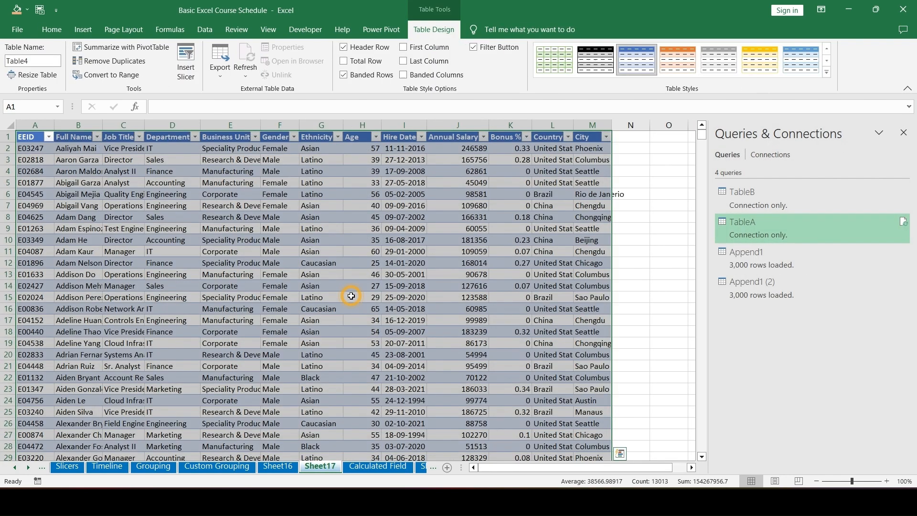
{"action": "scroll", "coordinate": [116, 350], "scroll_direction": "down", "scroll_amount": 1}
{"action": "scroll", "coordinate": [119, 353], "scroll_direction": "up", "scroll_amount": 1}
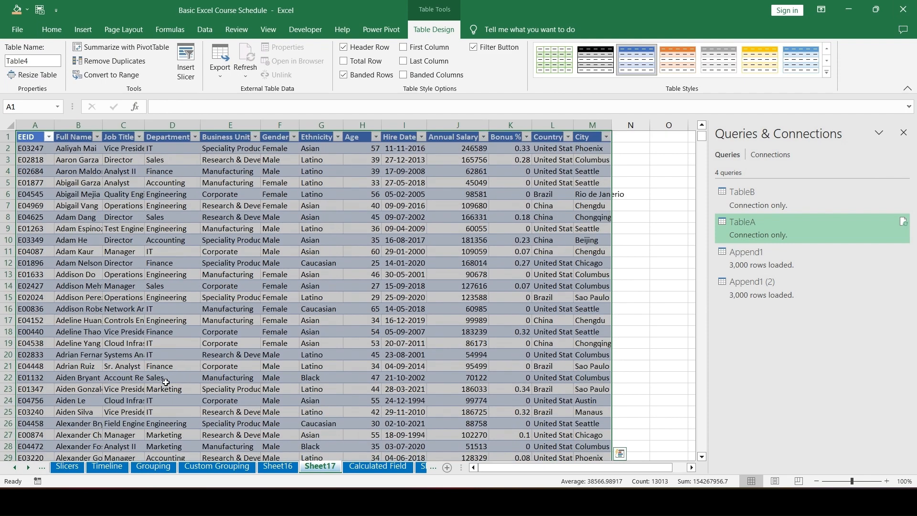
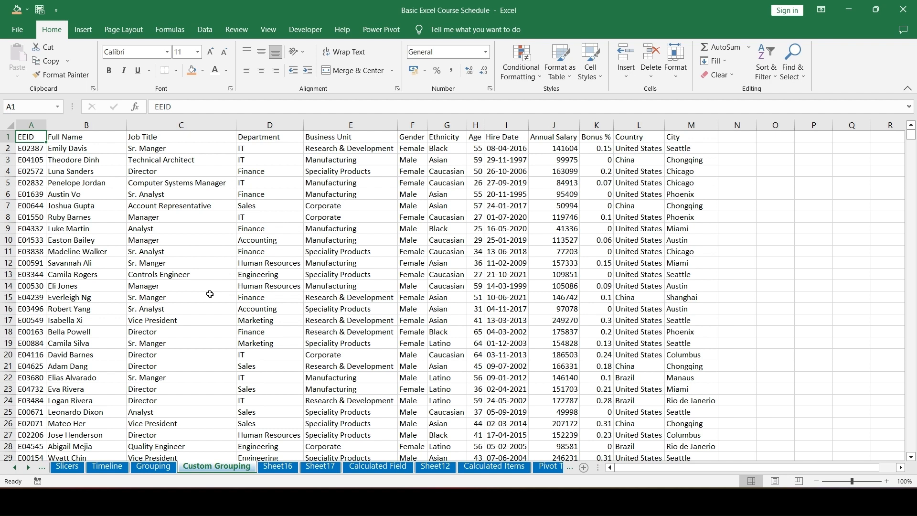
Return to the Calculated Field pivot table and refresh it, followed by a Refresh All of the workbook's data
{"action": "key", "text": "ctrl+Page_Down"}
{"action": "key", "text": "ctrl+Page_Down"}
{"action": "key", "text": "ctrl+Page_Down"}
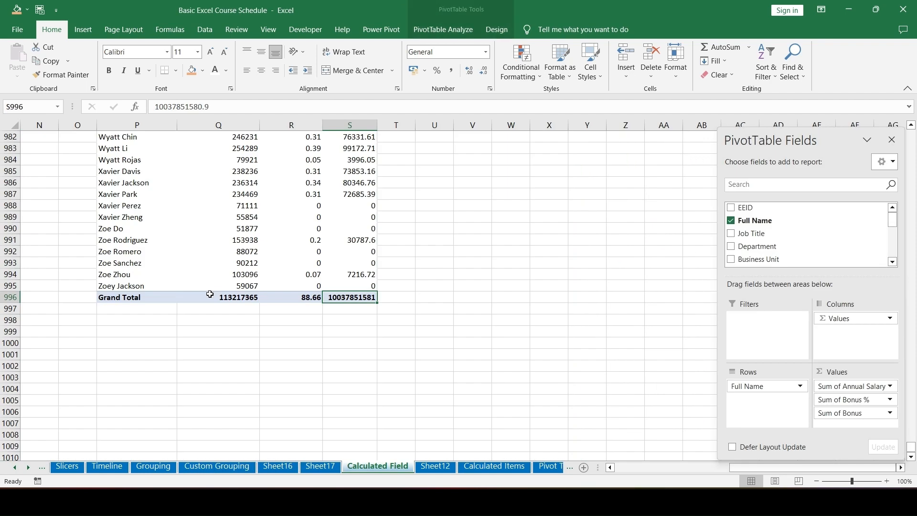
{"action": "key", "text": "ctrl+Up"}
{"action": "key", "text": "ctrl+Left"}
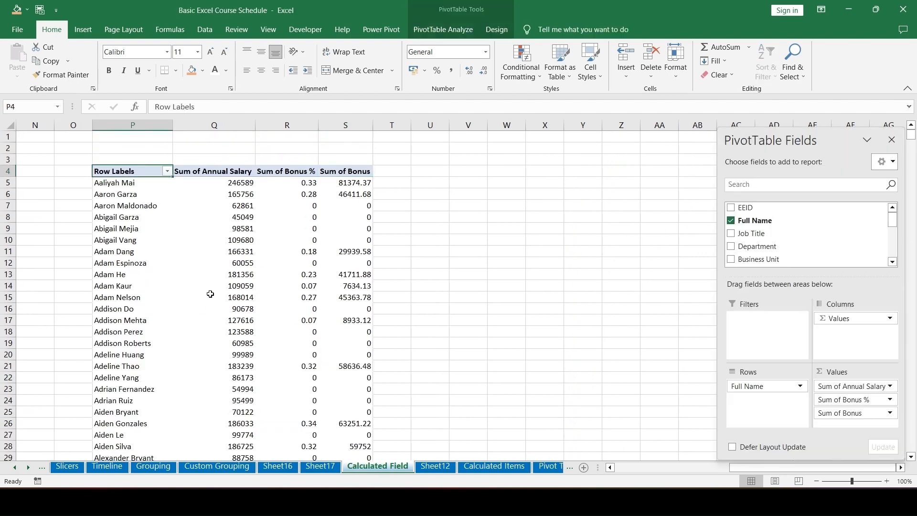
{"action": "left_click", "coordinate": [431, 33]}
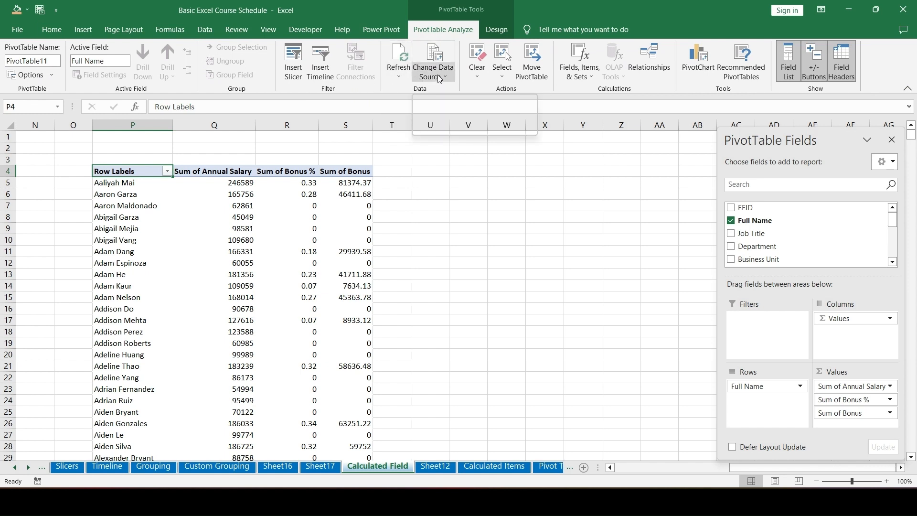
{"action": "left_click", "coordinate": [395, 76]}
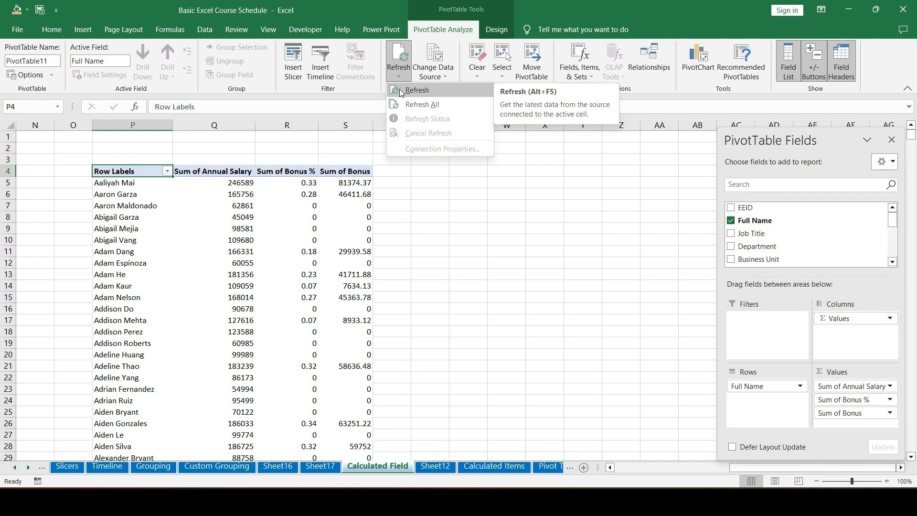
{"action": "left_click", "coordinate": [400, 90]}
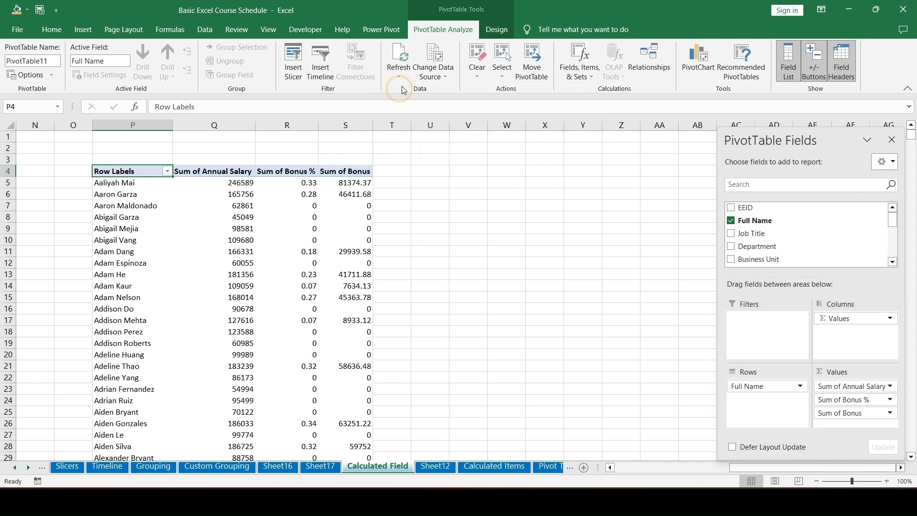
{"action": "left_click", "coordinate": [399, 77]}
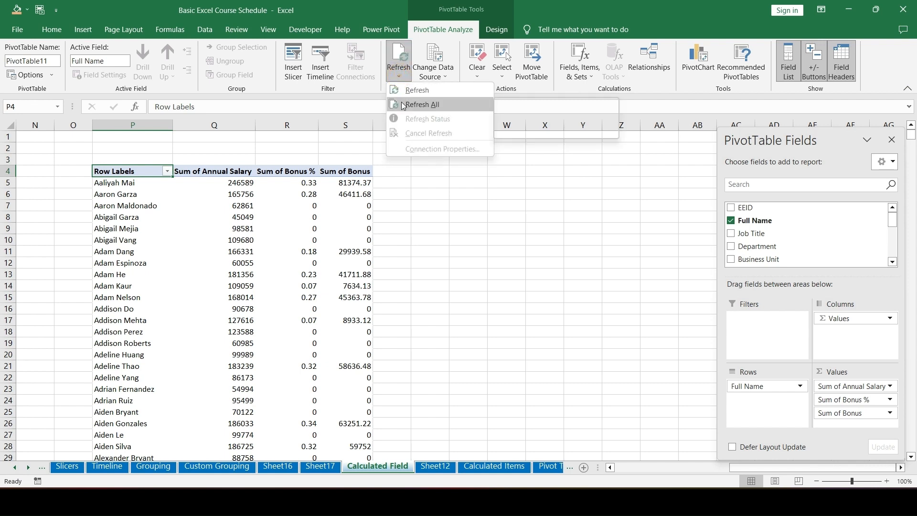
{"action": "left_click", "coordinate": [403, 105]}
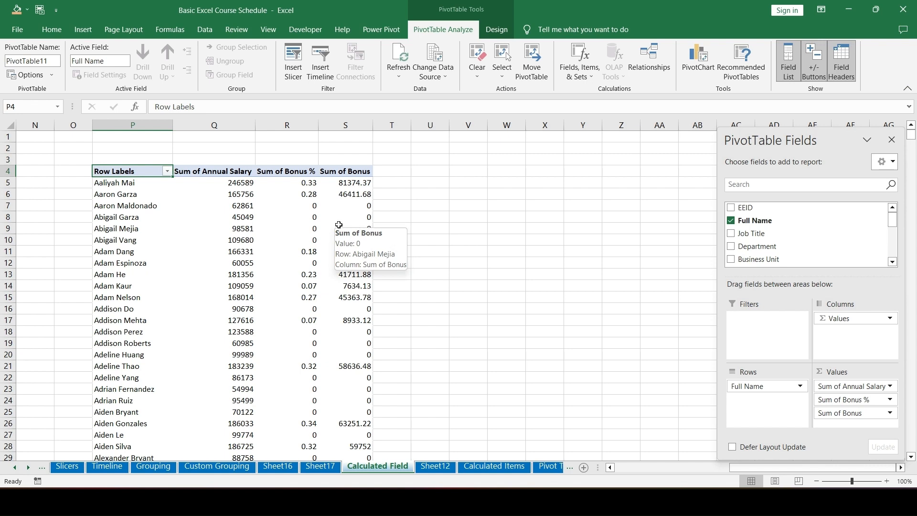
Examine the pivot table's current source range and the rows it covers without changing the data source
{"action": "left_click", "coordinate": [435, 79]}
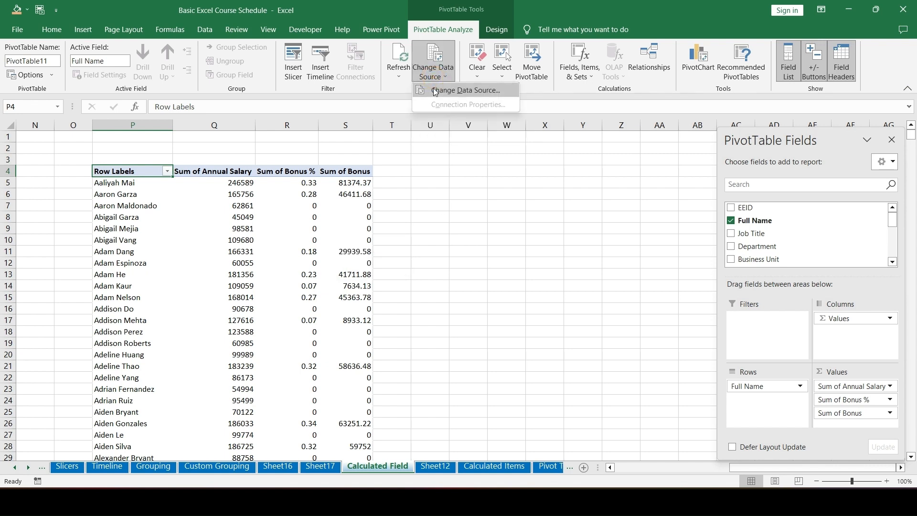
{"action": "left_click", "coordinate": [437, 92]}
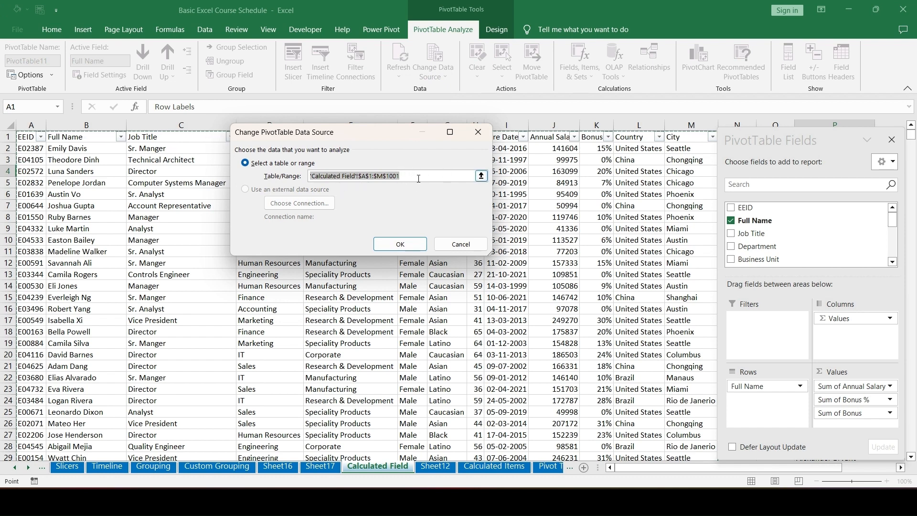
{"action": "scroll", "coordinate": [203, 377], "scroll_direction": "down", "scroll_amount": 20}
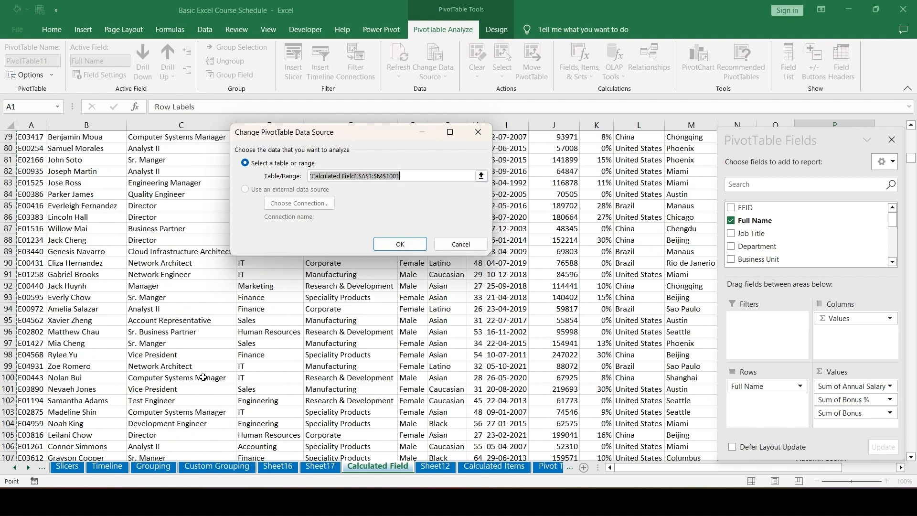
{"action": "scroll", "coordinate": [202, 378], "scroll_direction": "down", "scroll_amount": 20}
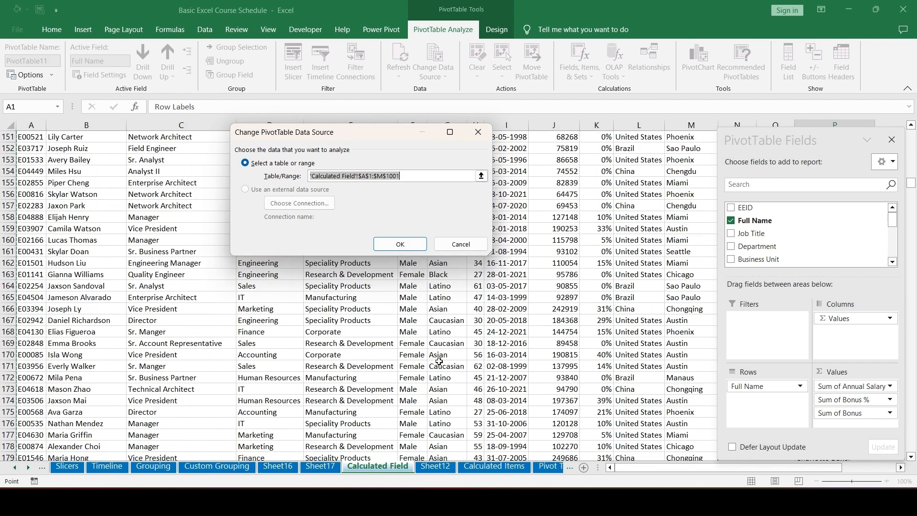
{"action": "scroll", "coordinate": [413, 363], "scroll_direction": "down", "scroll_amount": 18}
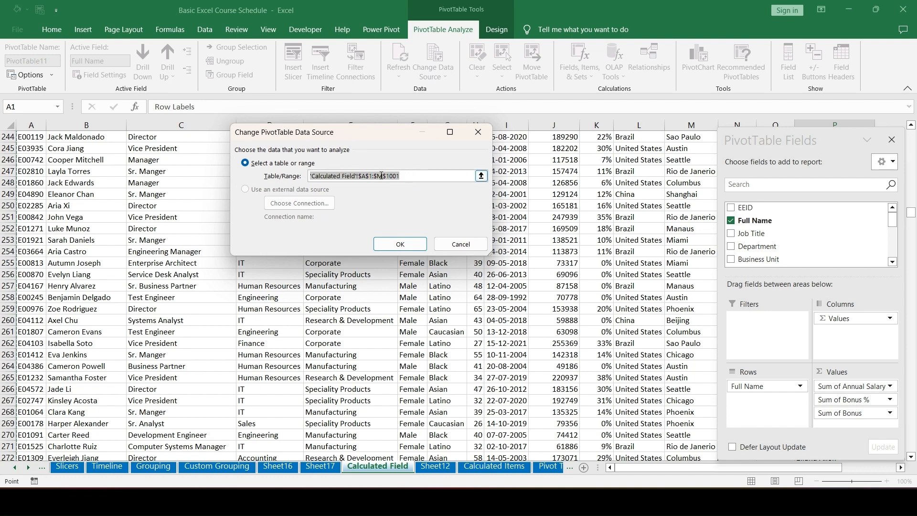
{"action": "left_click", "coordinate": [444, 244]}
Change the pivot table's data source range to 'Calculated Field'!$A$1:$M$1020
{"action": "left_click", "coordinate": [437, 79]}
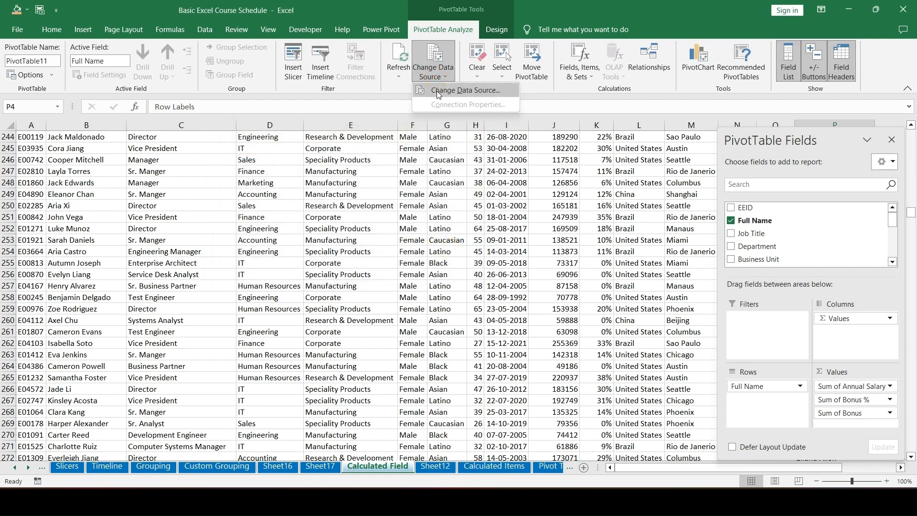
{"action": "left_click", "coordinate": [437, 90]}
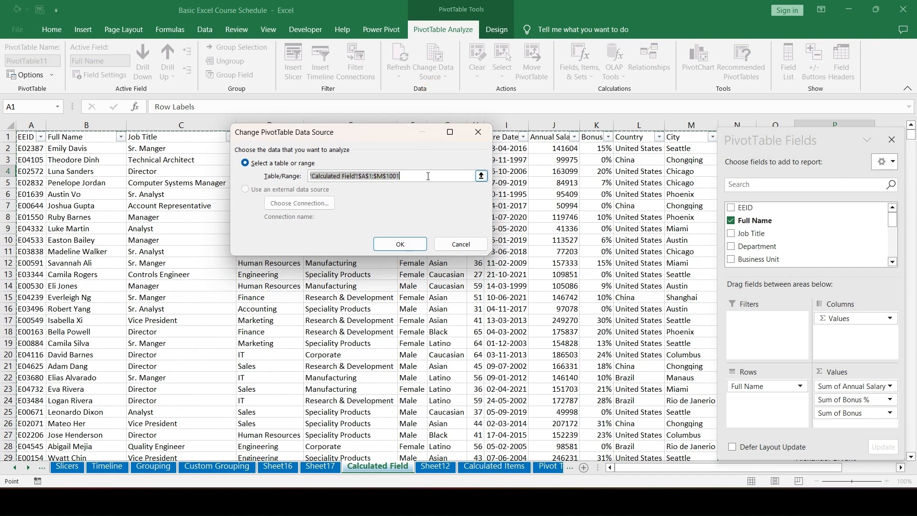
{"action": "left_click", "coordinate": [428, 176]}
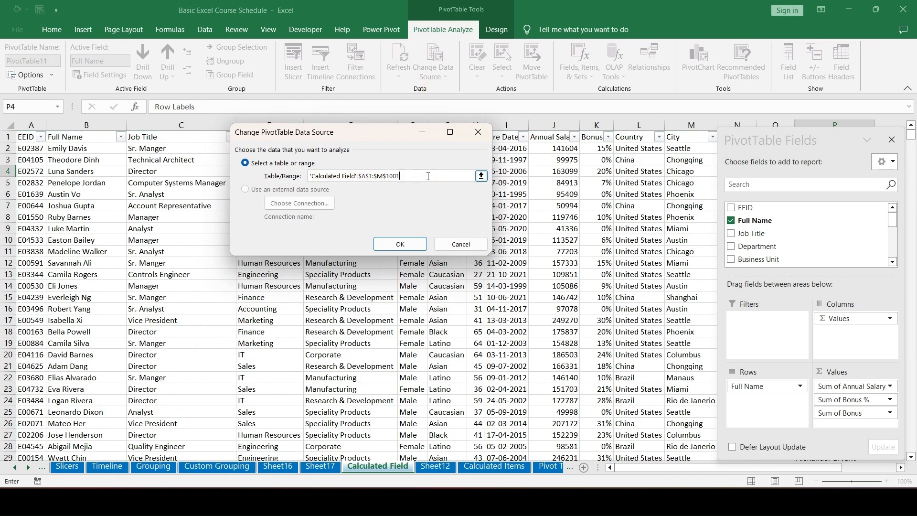
{"action": "key", "text": "BackSpace"}
{"action": "key", "text": "BackSpace"}
{"action": "type", "text": "20"}
{"action": "key", "text": "Return"}
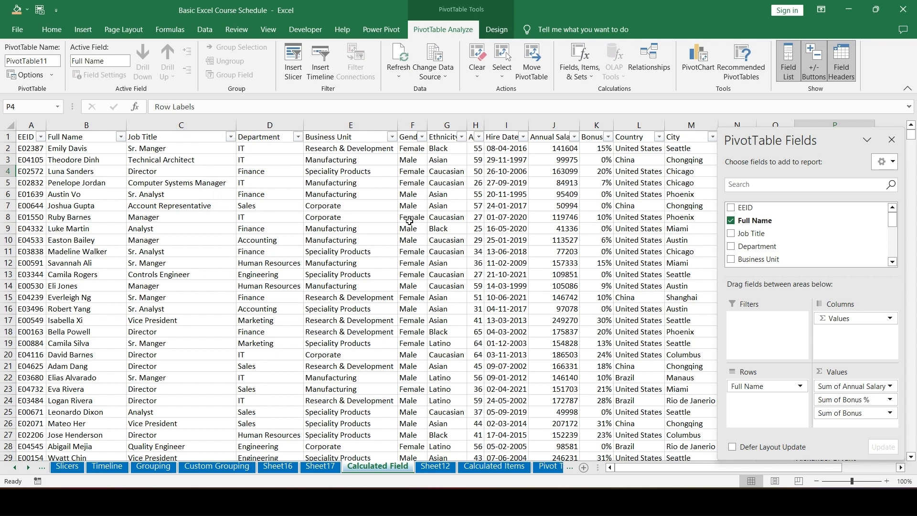
Clear all fields from the Calculated Field pivot table at P4 and undo the clearing
{"action": "left_click", "coordinate": [435, 76]}
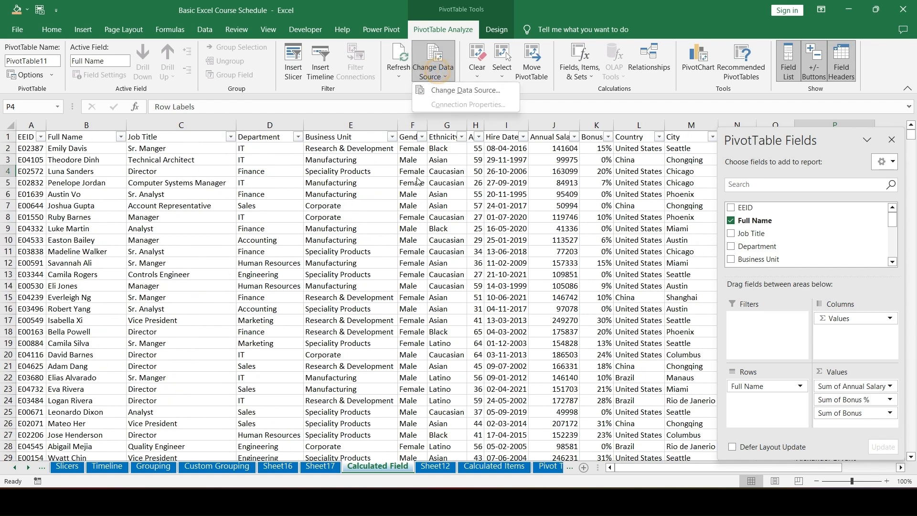
{"action": "left_click", "coordinate": [477, 74]}
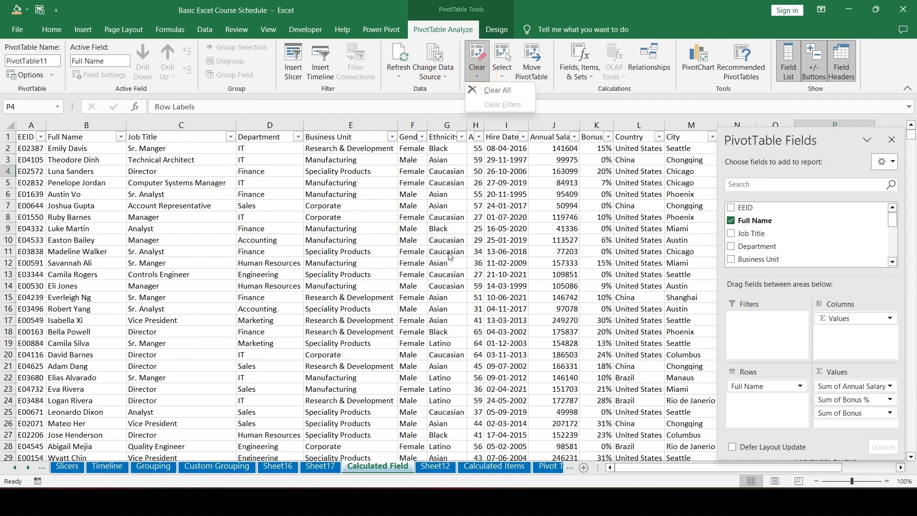
{"action": "left_click", "coordinate": [467, 245]}
{"action": "key", "text": "Right"}
{"action": "key", "text": "Right"}
{"action": "key", "text": "Right"}
{"action": "key", "text": "Right"}
{"action": "key", "text": "Right"}
{"action": "key", "text": "Right"}
{"action": "key", "text": "Right"}
{"action": "key", "text": "Right"}
{"action": "key", "text": "Right"}
{"action": "key", "text": "Right"}
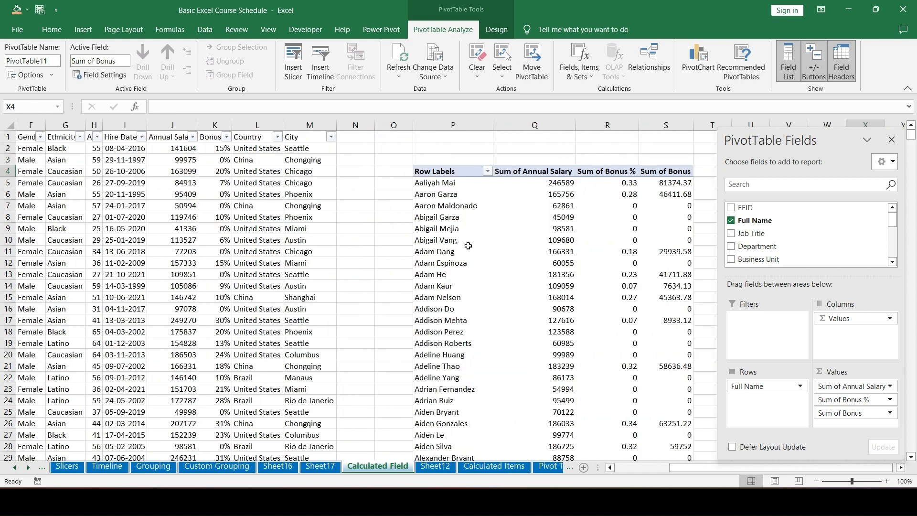
{"action": "key", "text": "ctrl+Left"}
{"action": "key", "text": "ctrl+Left"}
{"action": "left_click", "coordinate": [443, 29]}
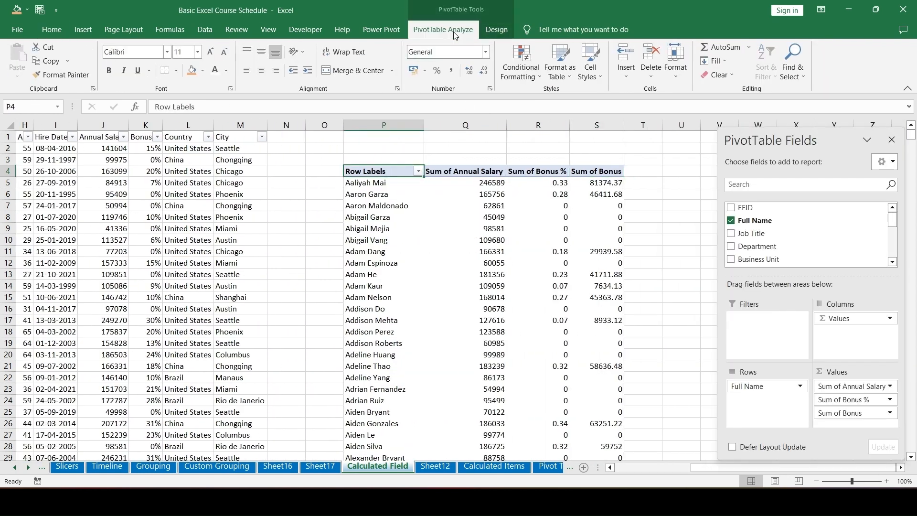
{"action": "left_click", "coordinate": [477, 67]}
{"action": "left_click", "coordinate": [496, 94]}
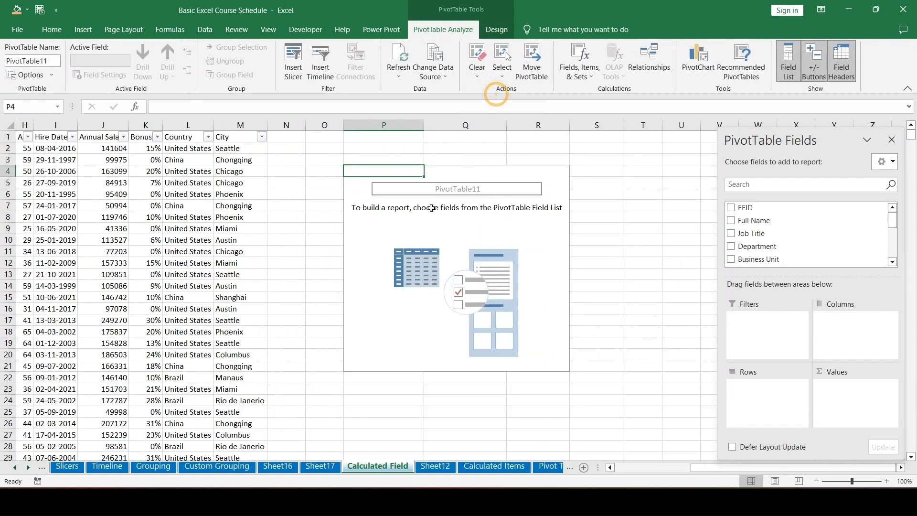
{"action": "key", "text": "ctrl+z"}
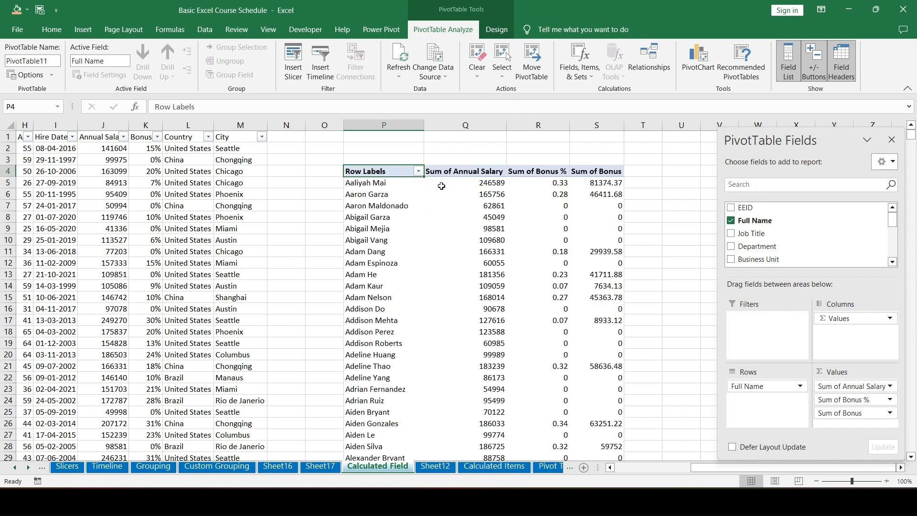
Select the entire PivotTable and move it to cell T5 on the existing Calculated Field worksheet
{"action": "left_click", "coordinate": [506, 78]}
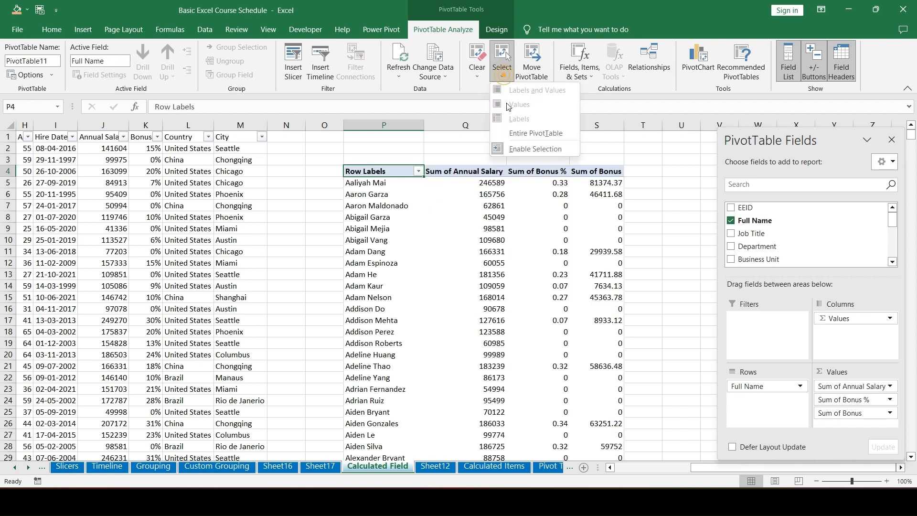
{"action": "left_click", "coordinate": [518, 137]}
{"action": "scroll", "coordinate": [440, 225], "scroll_direction": "down", "scroll_amount": 4}
{"action": "scroll", "coordinate": [433, 213], "scroll_direction": "up", "scroll_amount": 4}
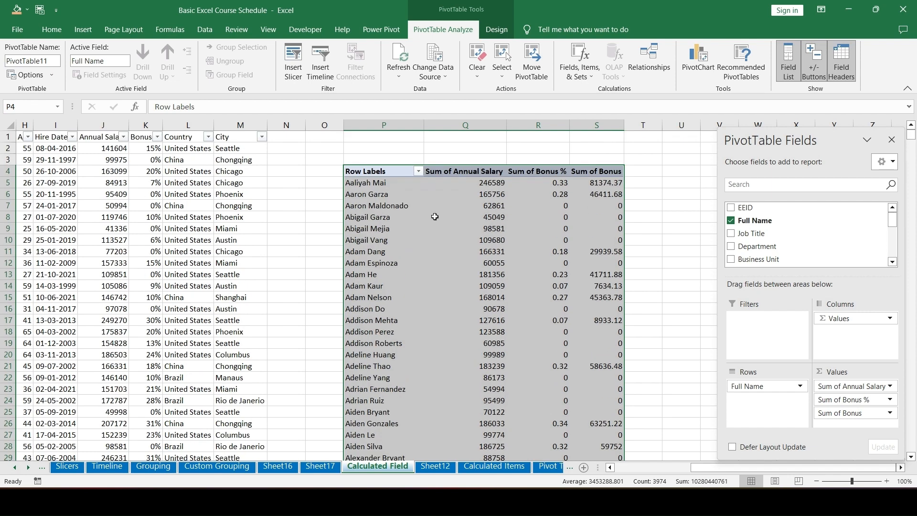
{"action": "left_click", "coordinate": [533, 76]}
{"action": "left_click_drag", "start_coordinate": [364, 151], "coordinate": [212, 175]}
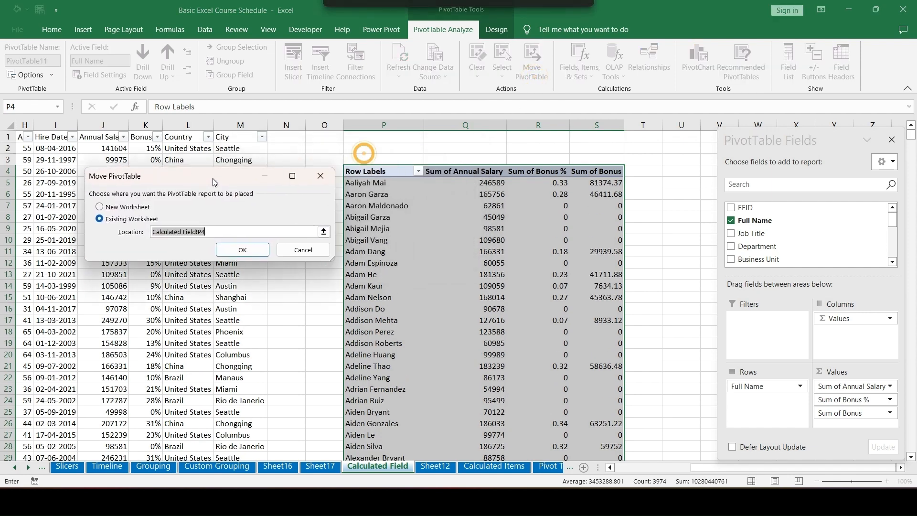
{"action": "left_click", "coordinate": [643, 183]}
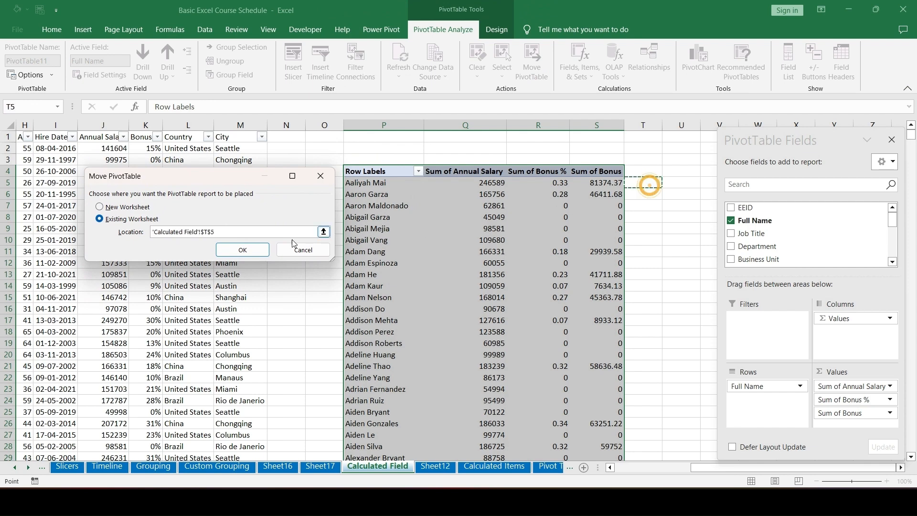
{"action": "left_click", "coordinate": [244, 251]}
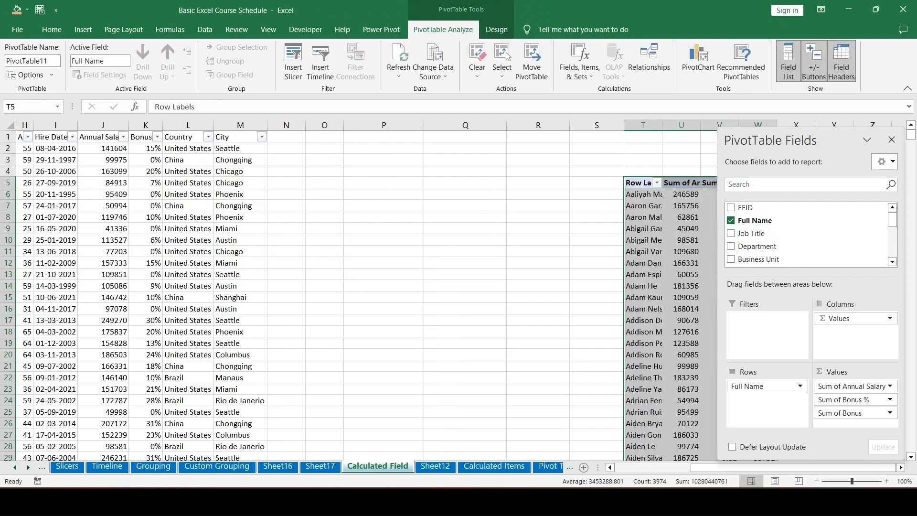
Autofit columns T through W so the moved PivotTable's names and value headers fit
{"action": "left_click_drag", "start_coordinate": [726, 465], "coordinate": [834, 464]}
{"action": "left_click", "coordinate": [901, 468]}
{"action": "left_click", "coordinate": [902, 468]}
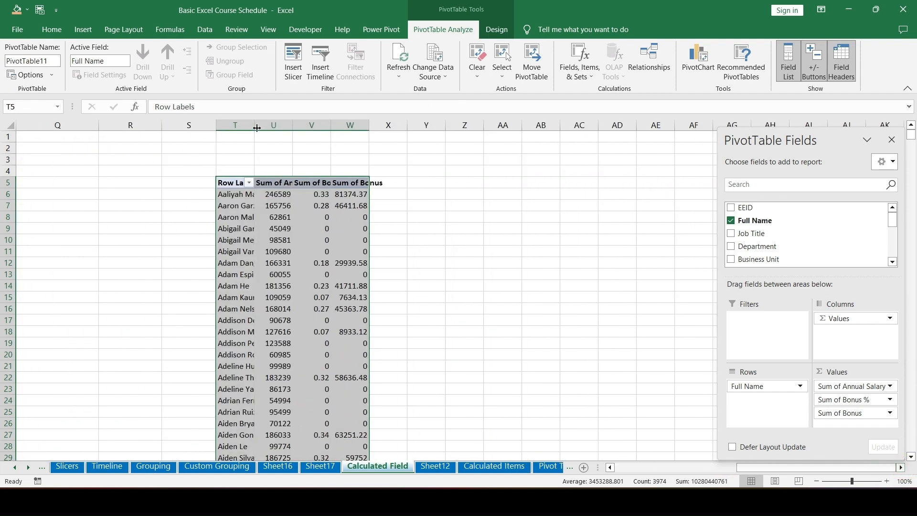
{"action": "double_click", "coordinate": [254, 125]}
{"action": "left_click_drag", "start_coordinate": [334, 125], "coordinate": [333, 125]}
{"action": "double_click", "coordinate": [333, 125]}
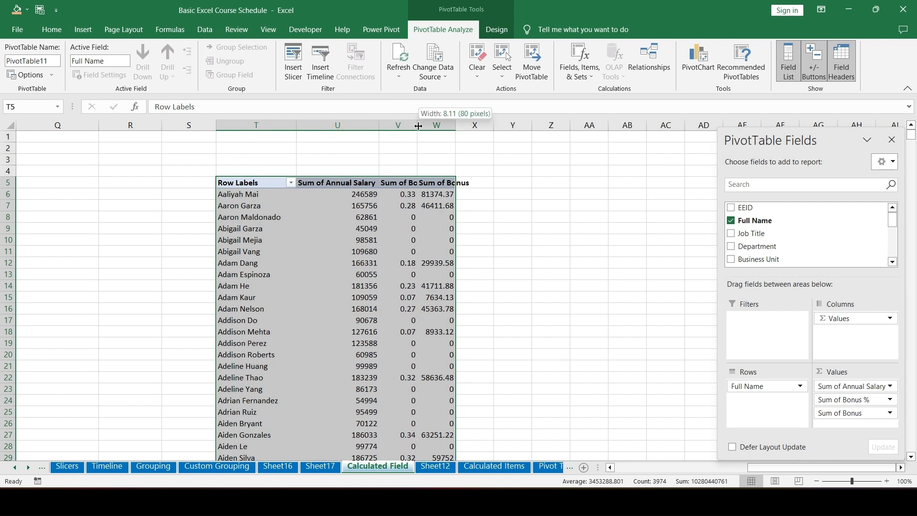
{"action": "double_click", "coordinate": [417, 125]}
{"action": "double_click", "coordinate": [480, 126]}
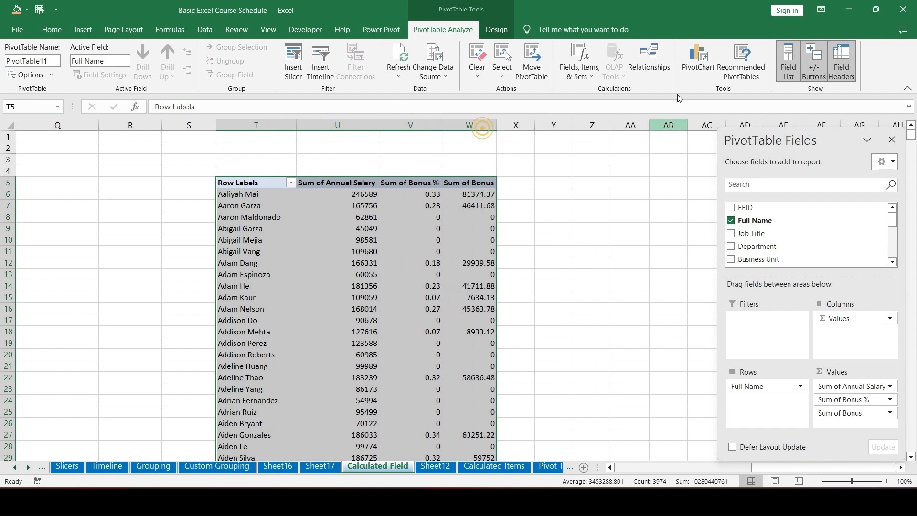
Review the calculated field and item options and the Manage Relationships dialog without making changes
{"action": "left_click", "coordinate": [586, 77]}
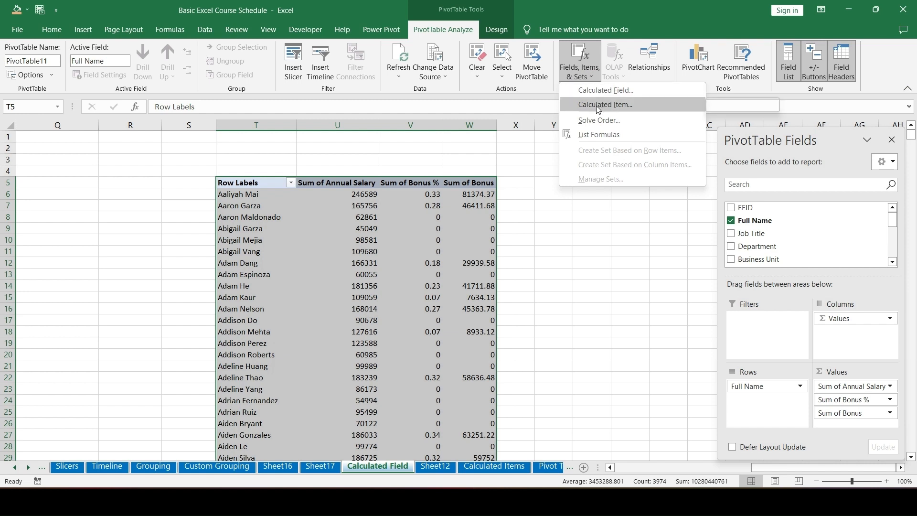
{"action": "left_click", "coordinate": [648, 60]}
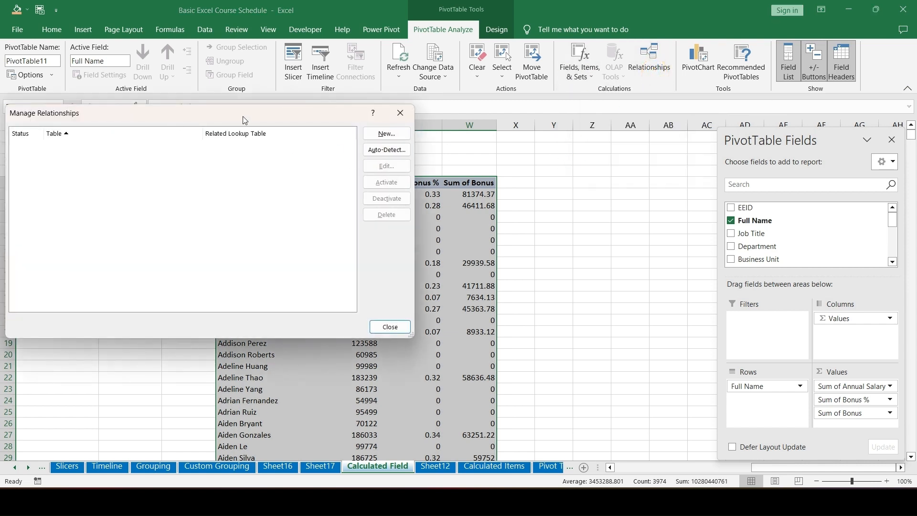
{"action": "left_click_drag", "start_coordinate": [245, 123], "coordinate": [317, 109]}
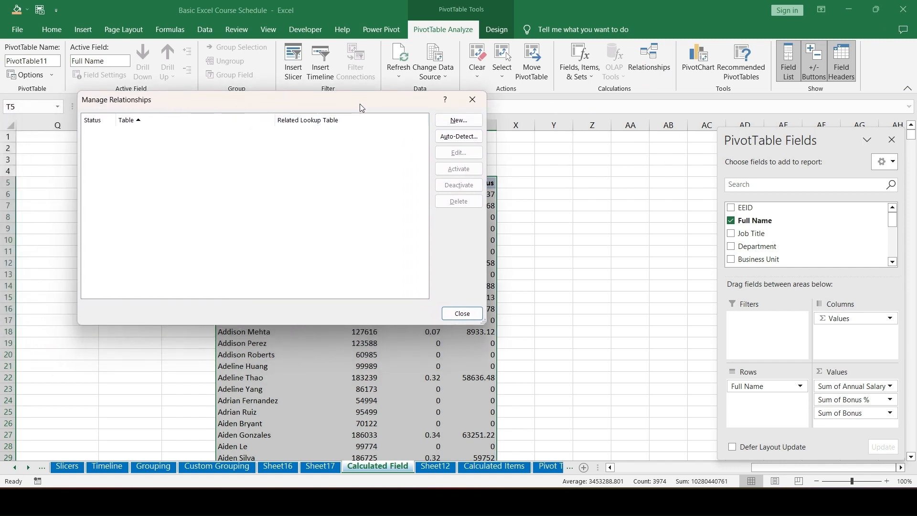
{"action": "left_click", "coordinate": [472, 100]}
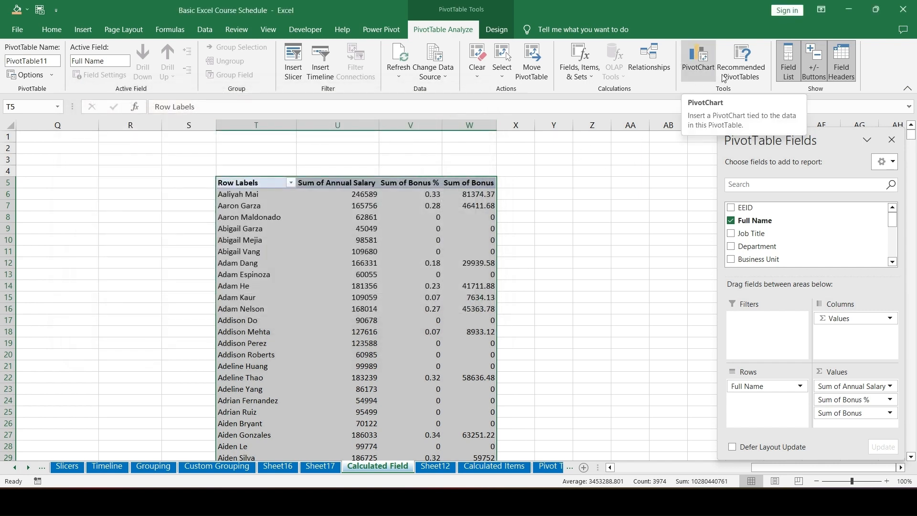
Toggle the PivotTable field list off and on, and try the expand/collapse buttons display
{"action": "left_click", "coordinate": [790, 83]}
{"action": "left_click", "coordinate": [791, 84]}
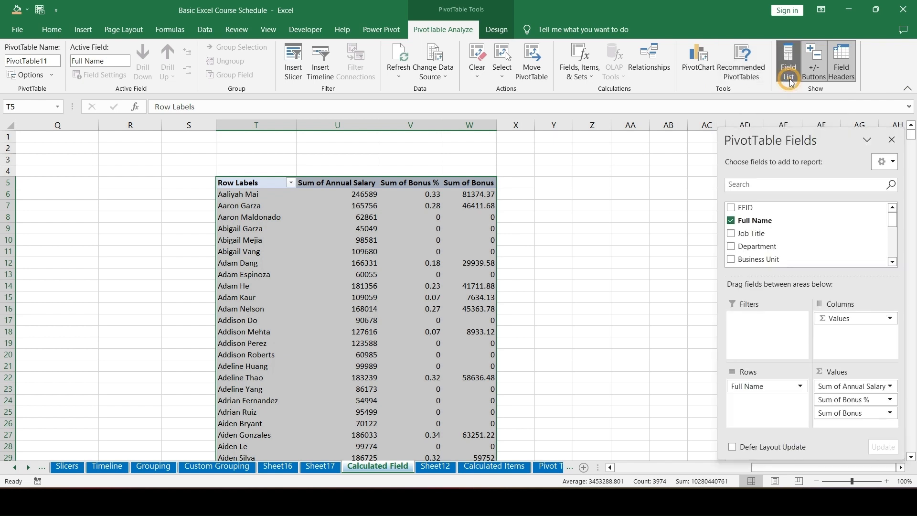
{"action": "left_click", "coordinate": [810, 74]}
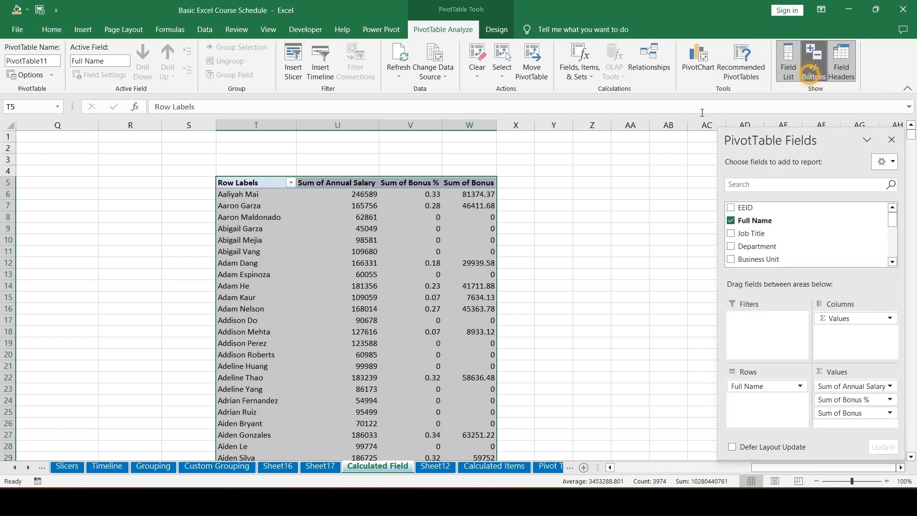
Arrange the PivotTable's row fields in the order Department, Job Title, Full Name
{"action": "left_click", "coordinate": [243, 219]}
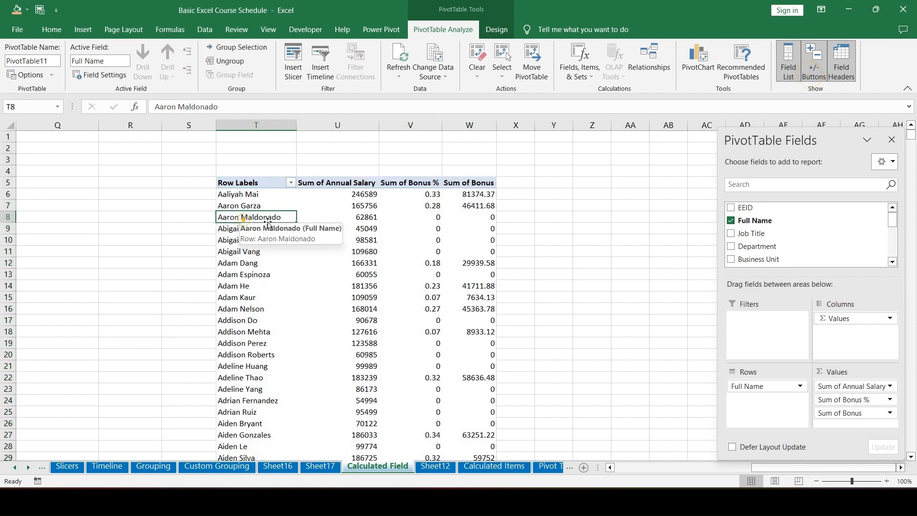
{"action": "left_click", "coordinate": [731, 220]}
{"action": "left_click_drag", "start_coordinate": [736, 239], "coordinate": [759, 386]}
{"action": "left_click_drag", "start_coordinate": [755, 227], "coordinate": [757, 412]}
{"action": "left_click_drag", "start_coordinate": [757, 252], "coordinate": [751, 381]}
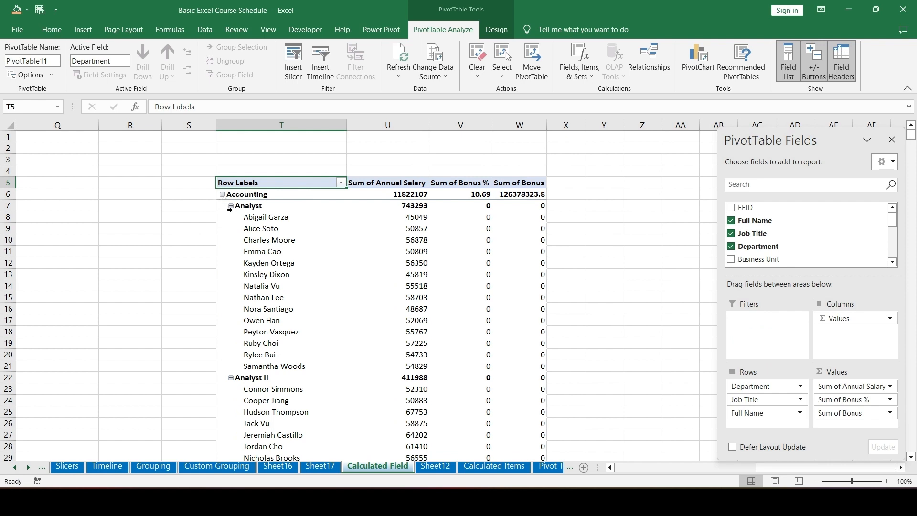
Hide and restore the expand/collapse buttons, and collapse the Accounting, Engineering, Finance and Human Resources groups
{"action": "left_click", "coordinate": [813, 62]}
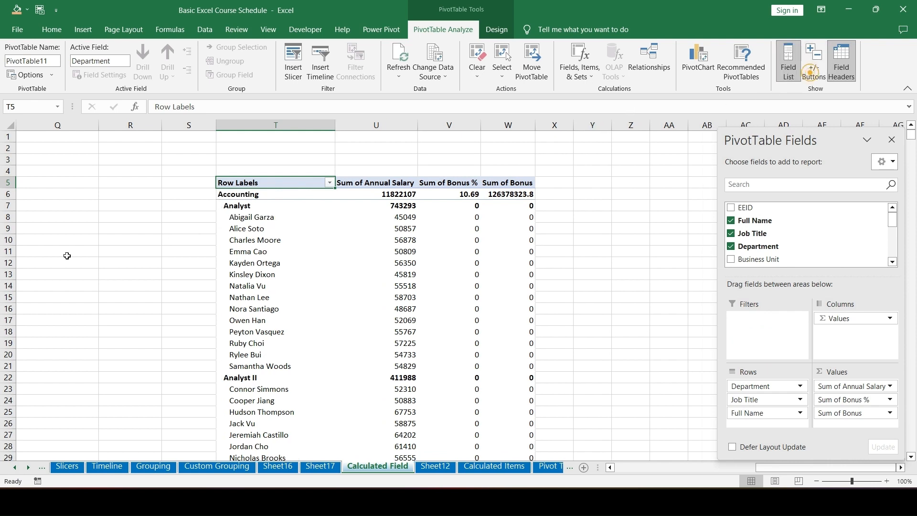
{"action": "left_click", "coordinate": [815, 76]}
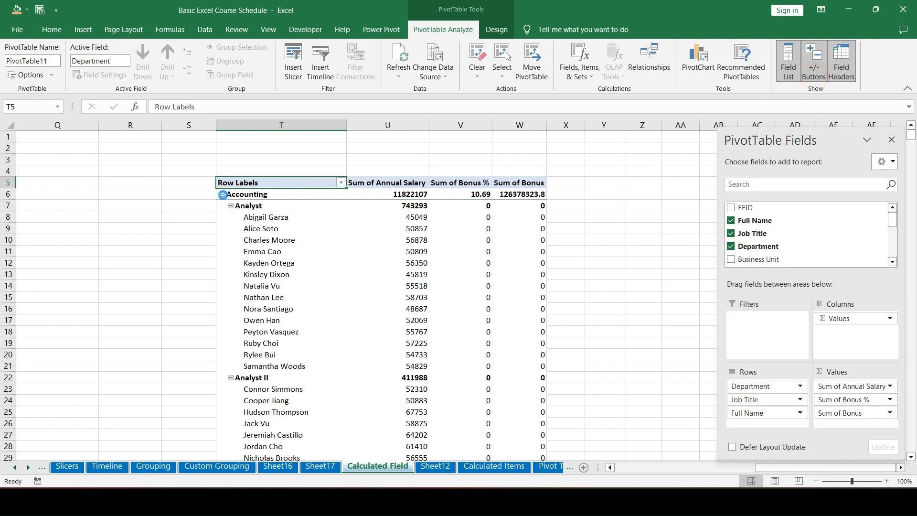
{"action": "left_click", "coordinate": [222, 195]}
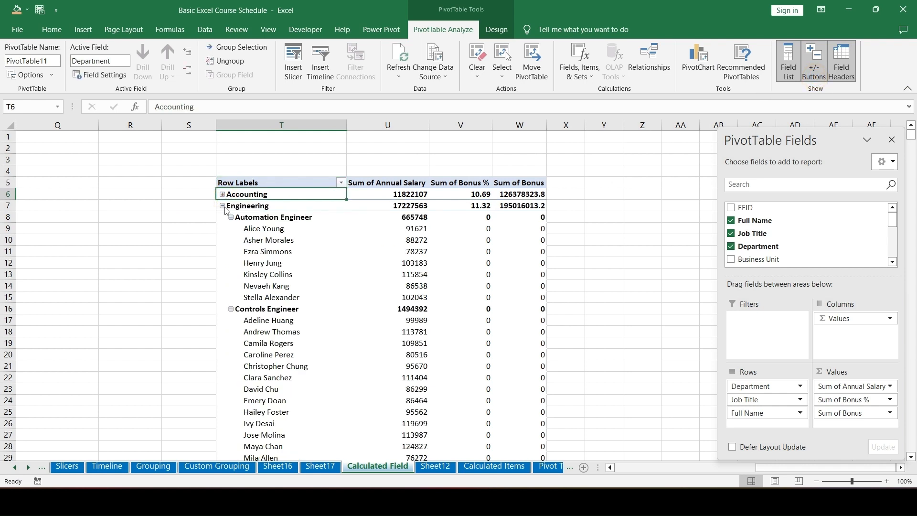
{"action": "left_click", "coordinate": [223, 206]}
{"action": "left_click", "coordinate": [222, 217]}
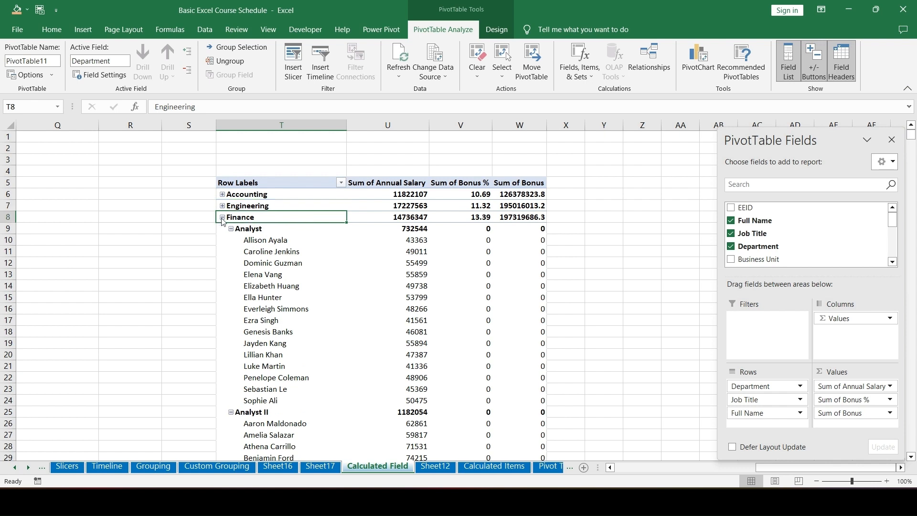
{"action": "left_click", "coordinate": [222, 229]}
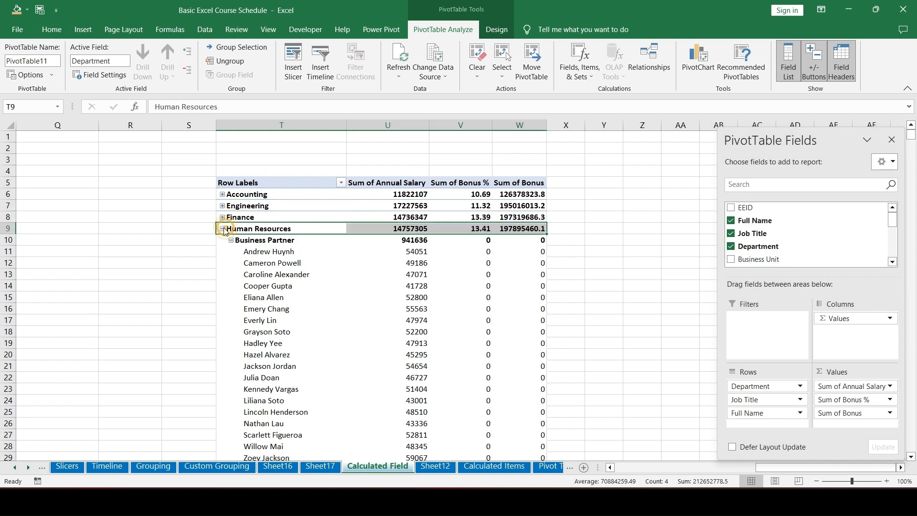
Hide the PivotTable's field headers, check the row label header cell, and show the headers again
{"action": "left_click", "coordinate": [842, 71]}
{"action": "left_click", "coordinate": [287, 180]}
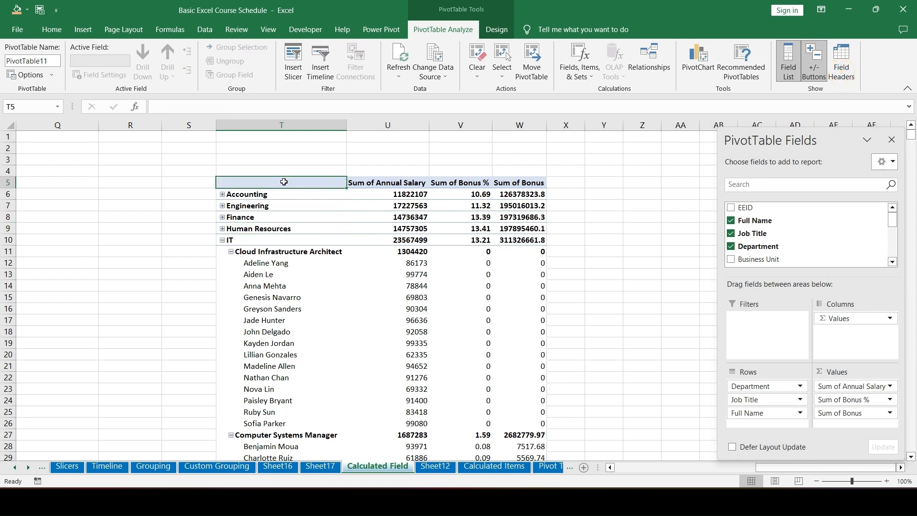
{"action": "left_click", "coordinate": [847, 77]}
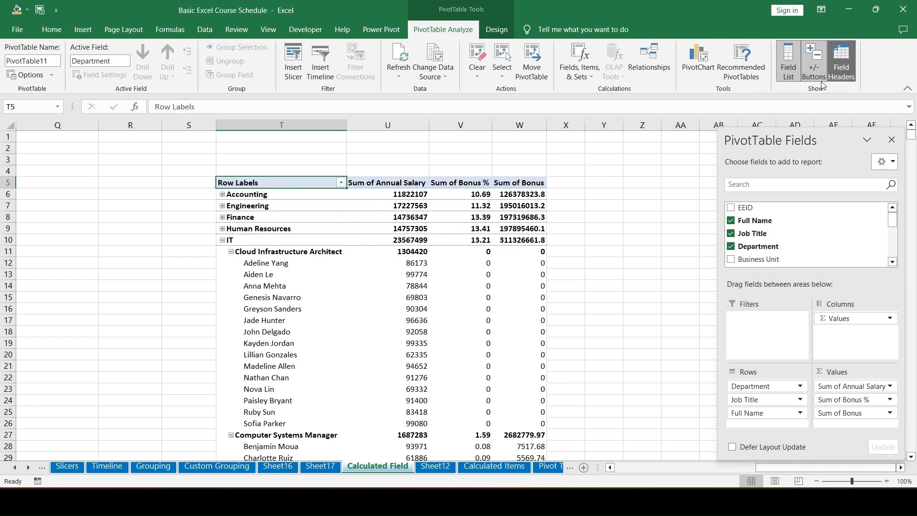
Try to rename the Sum of Annual Salary header as "Annual Salary"
{"action": "scroll", "coordinate": [287, 239], "scroll_direction": "right", "scroll_amount": 2}
{"action": "left_click", "coordinate": [245, 182]}
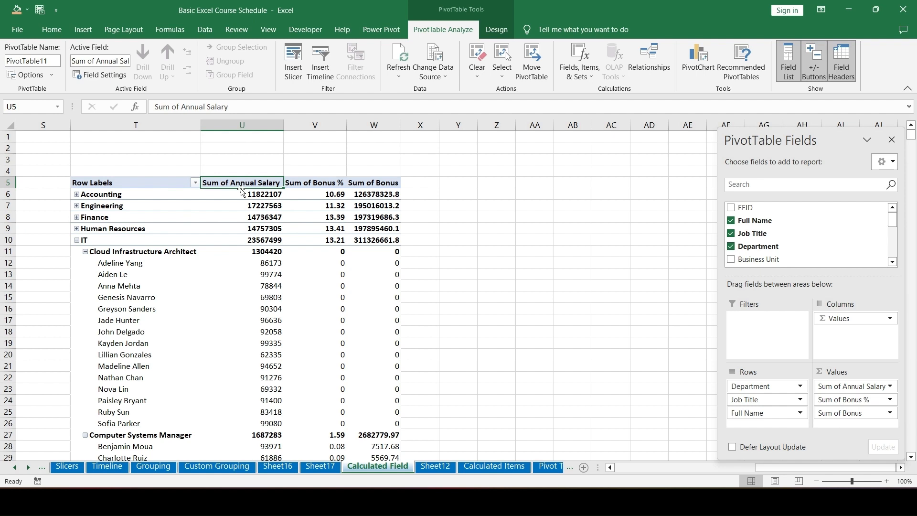
{"action": "mouse_move", "coordinate": [259, 205]}
{"action": "type", "text": "Annual Sala"}
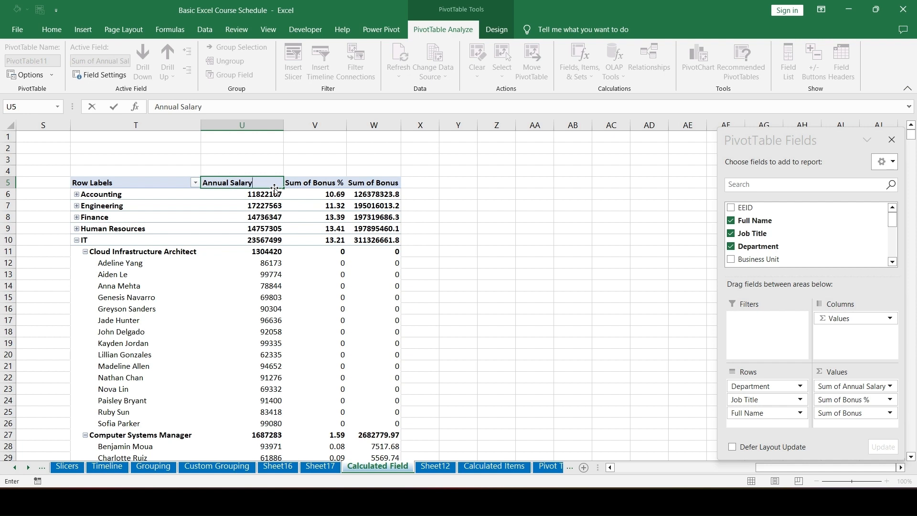
{"action": "key", "text": "Return"}
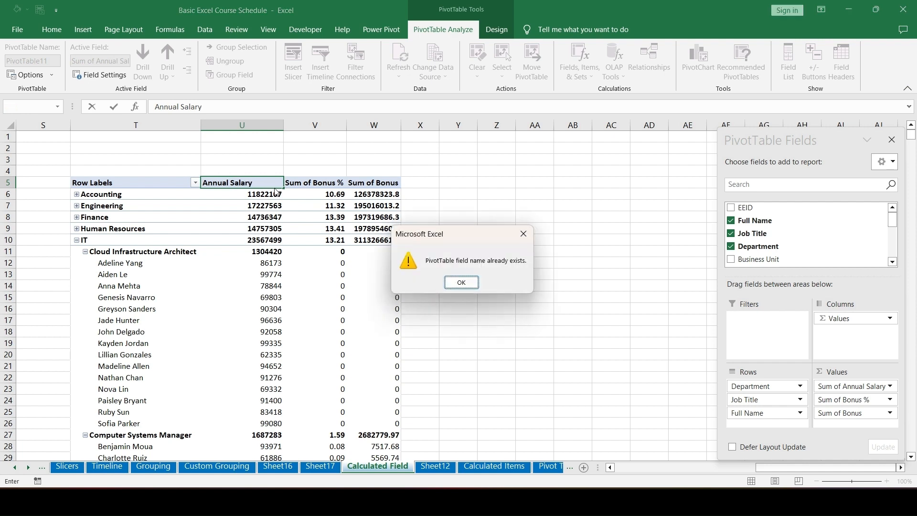
{"action": "key", "text": "Return"}
{"action": "key", "text": "Escape"}
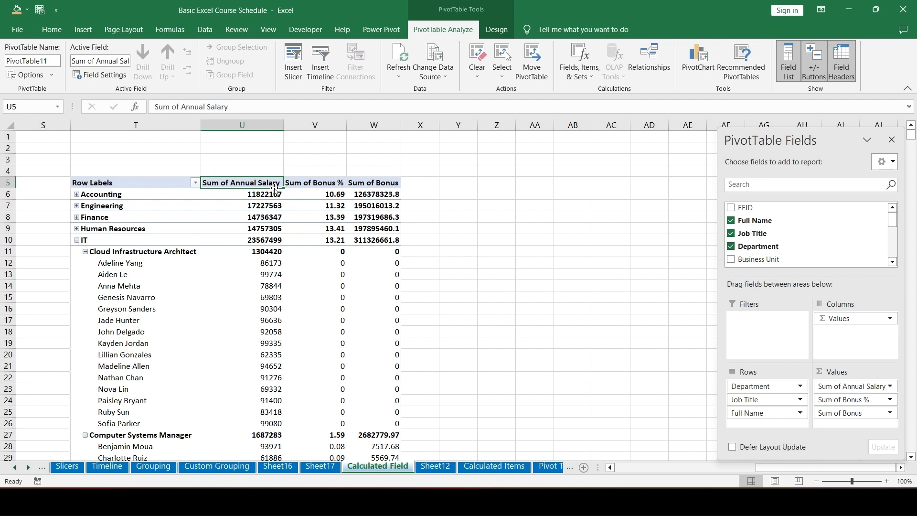
Rename the Sum of Bonus % header in the PivotTable as "Total Of Bonus"
{"action": "key", "text": "Right"}
{"action": "key", "text": "Left"}
{"action": "key", "text": "Right"}
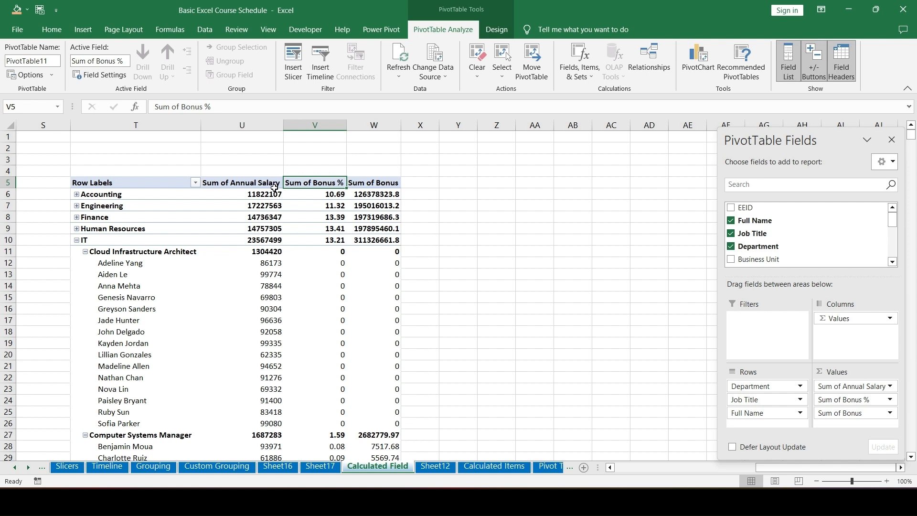
{"action": "type", "text": "Total Of Bo"}
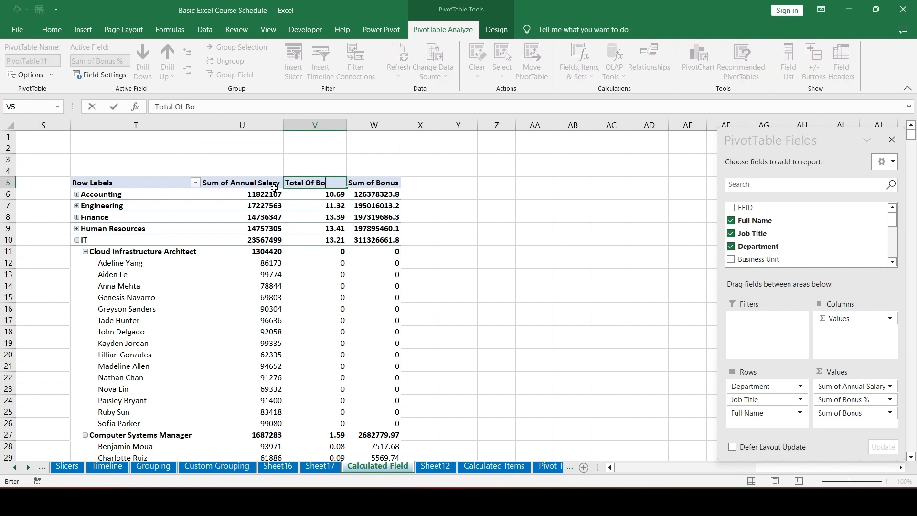
{"action": "type", "text": "nus"}
{"action": "key", "text": "Return"}
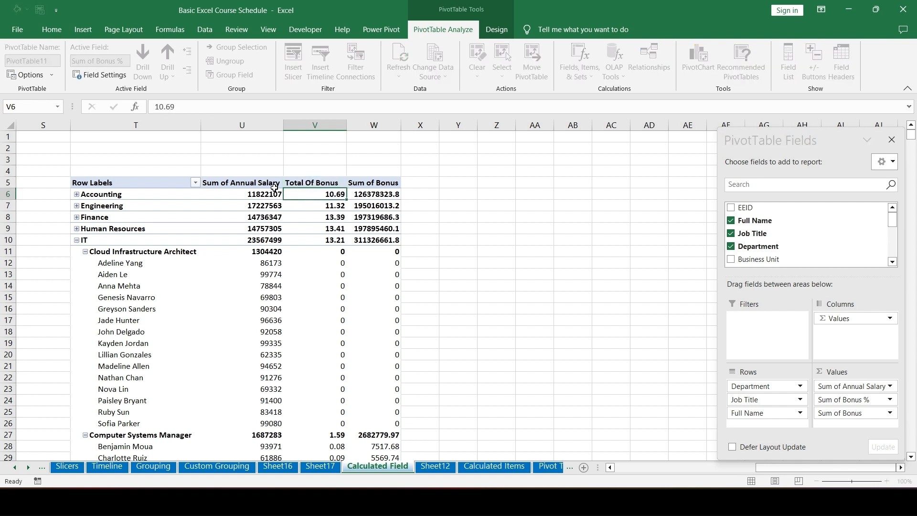
Rename the Sum of Annual Salary header in cell U5 as "Salary"
{"action": "key", "text": "Left"}
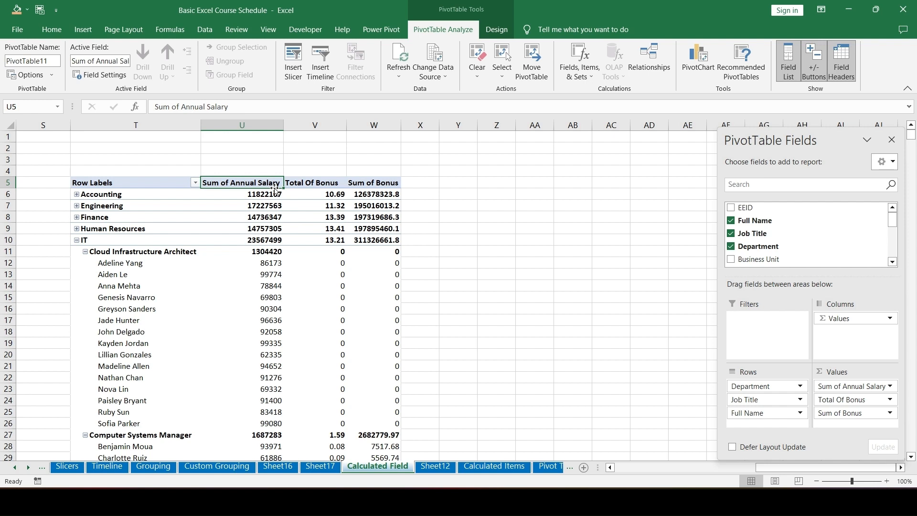
{"action": "left_click_drag", "start_coordinate": [255, 106], "coordinate": [112, 107]}
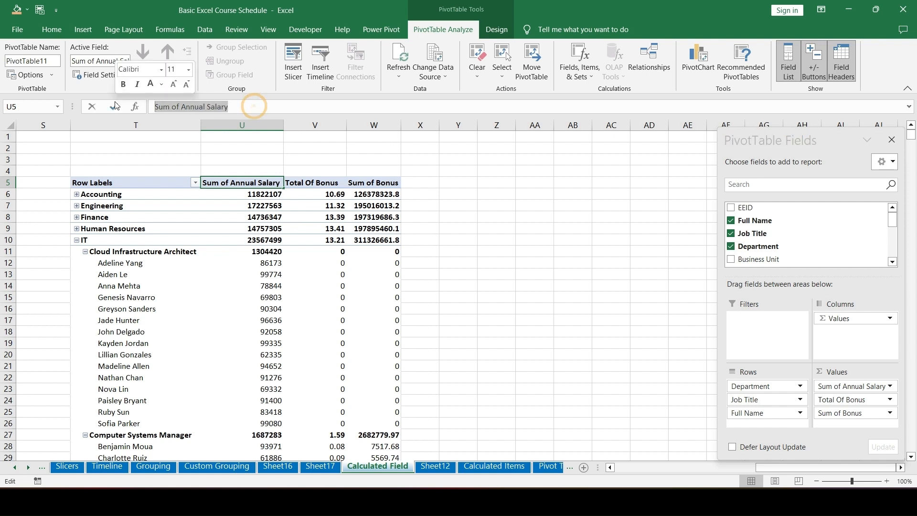
{"action": "left_click_drag", "start_coordinate": [257, 103], "coordinate": [94, 106]}
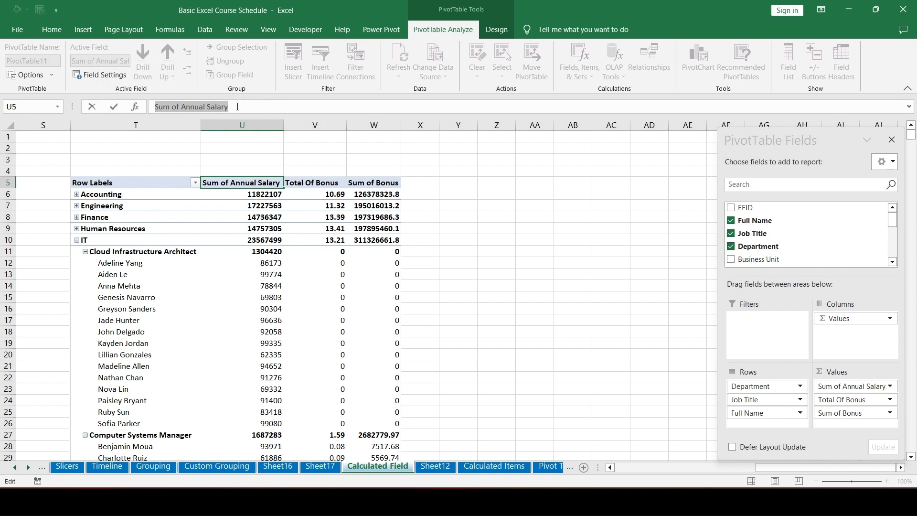
{"action": "type", "text": "Salary"}
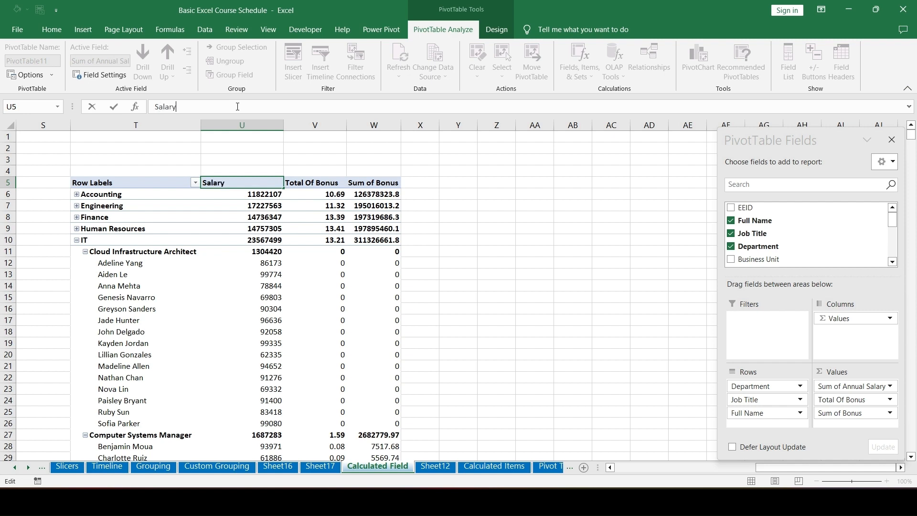
{"action": "key", "text": "Return"}
{"action": "key", "text": "Up"}
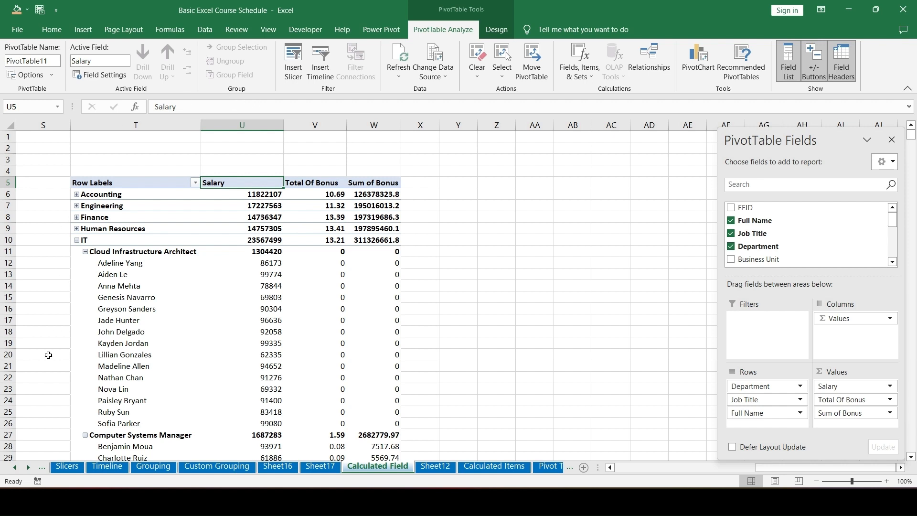
Open the Insert Button sheet and look over the Insert commands for PivotTables and tables
{"action": "left_click", "coordinate": [15, 468]}
{"action": "left_click", "coordinate": [14, 469]}
{"action": "left_click", "coordinate": [14, 469]}
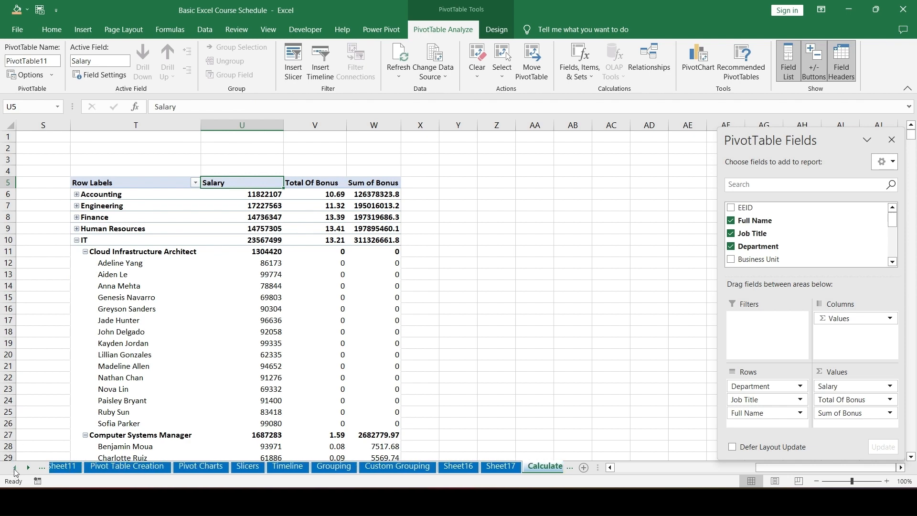
{"action": "left_click", "coordinate": [15, 469]}
{"action": "left_click", "coordinate": [15, 469]}
{"action": "left_click", "coordinate": [14, 469]}
{"action": "left_click", "coordinate": [14, 469]}
{"action": "left_click", "coordinate": [14, 469]}
{"action": "left_click", "coordinate": [15, 469]}
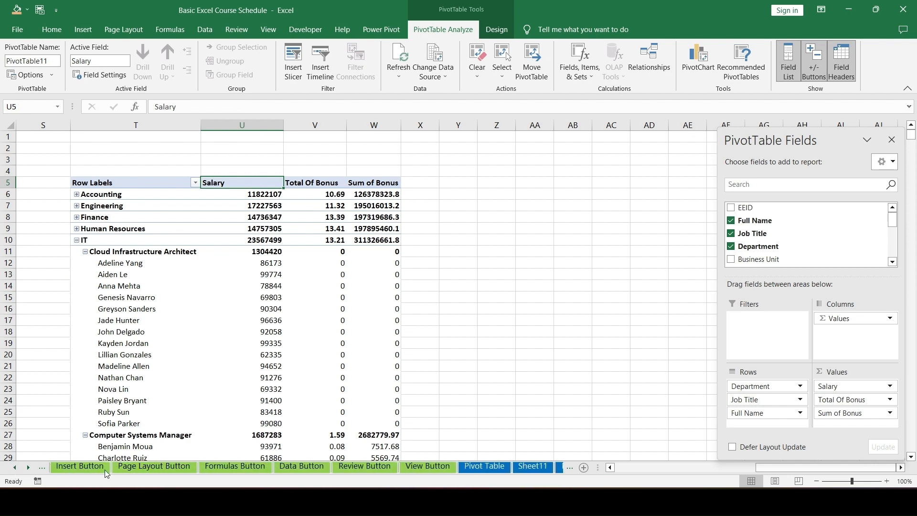
{"action": "left_click", "coordinate": [99, 468]}
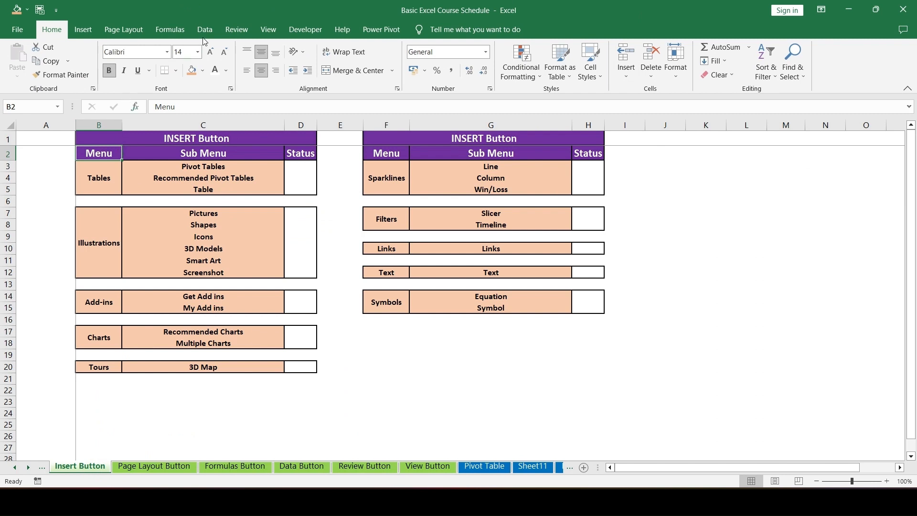
{"action": "left_click", "coordinate": [83, 29]}
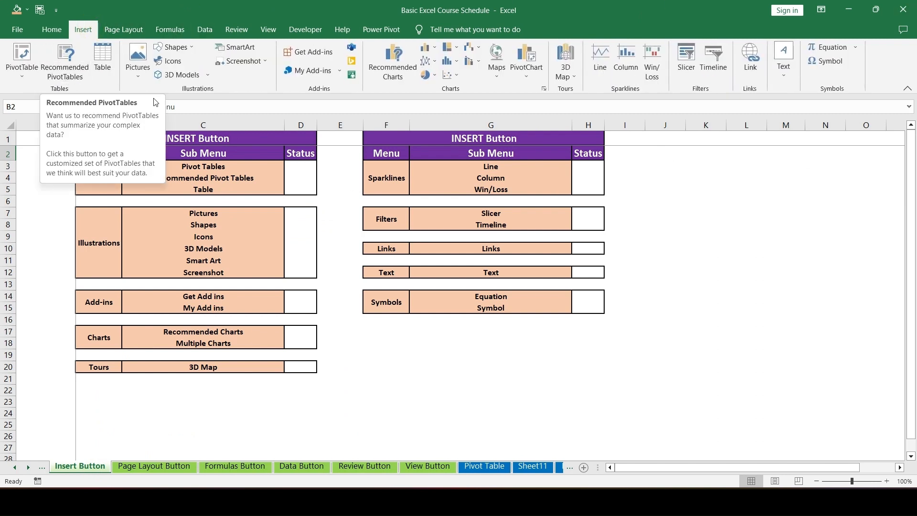
Go to the Pivot Table Creation sheet and select the whole employee data range from the EEID header to the last record
{"action": "left_click", "coordinate": [485, 466]}
{"action": "left_click", "coordinate": [516, 468]}
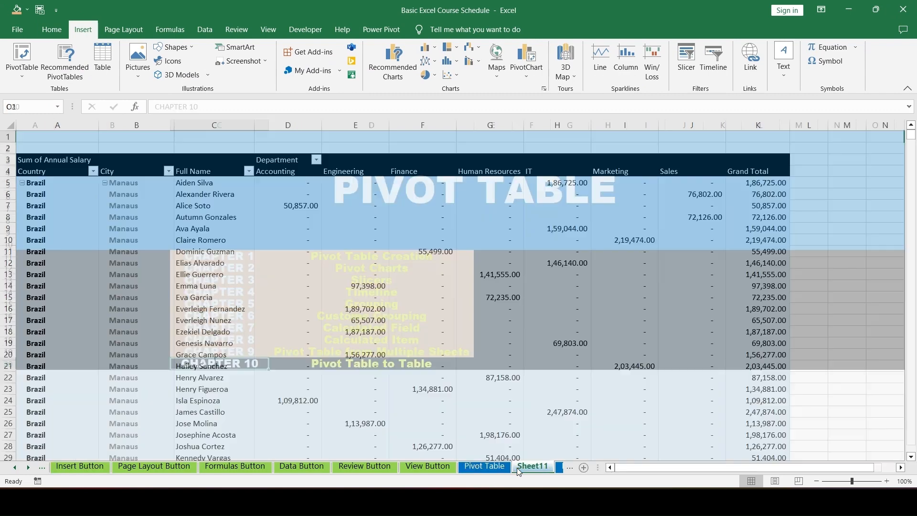
{"action": "left_click", "coordinate": [552, 468]}
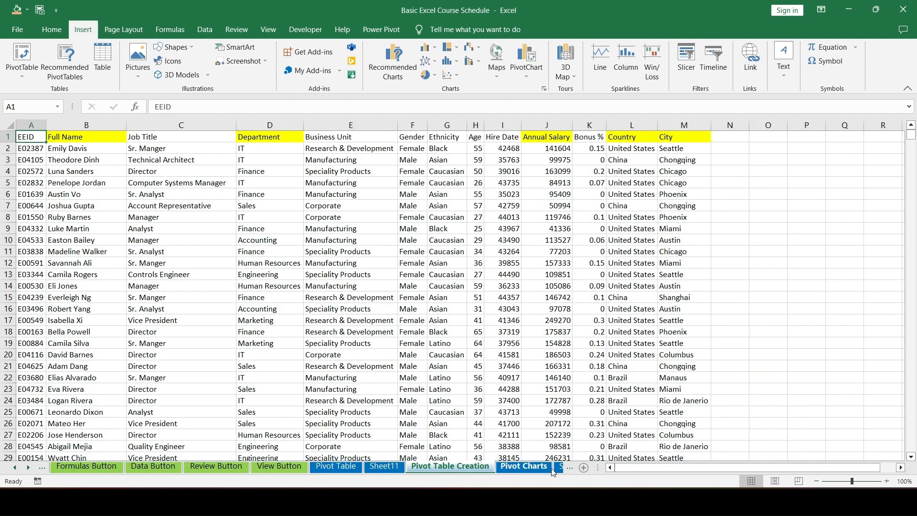
{"action": "key", "text": "ctrl+shift+Right"}
{"action": "key", "text": "ctrl+shift+Down"}
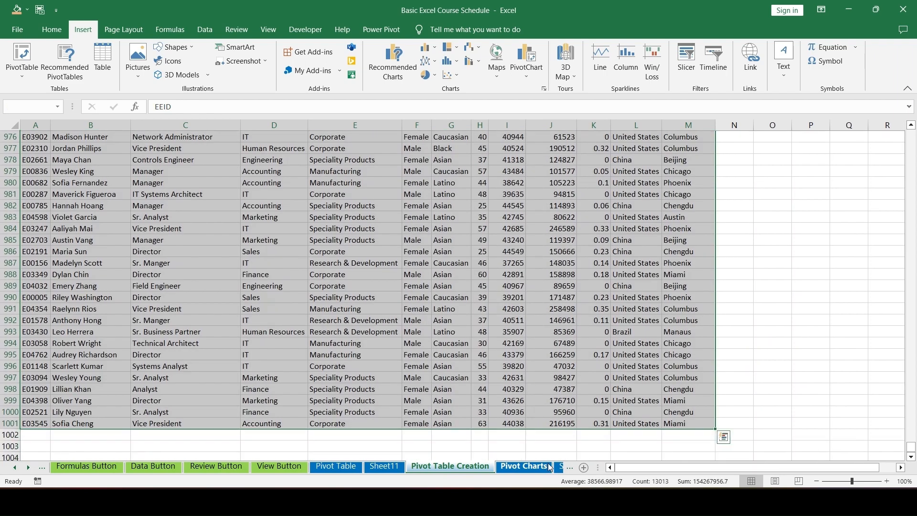
{"action": "scroll", "coordinate": [334, 286], "scroll_direction": "up", "scroll_amount": 17}
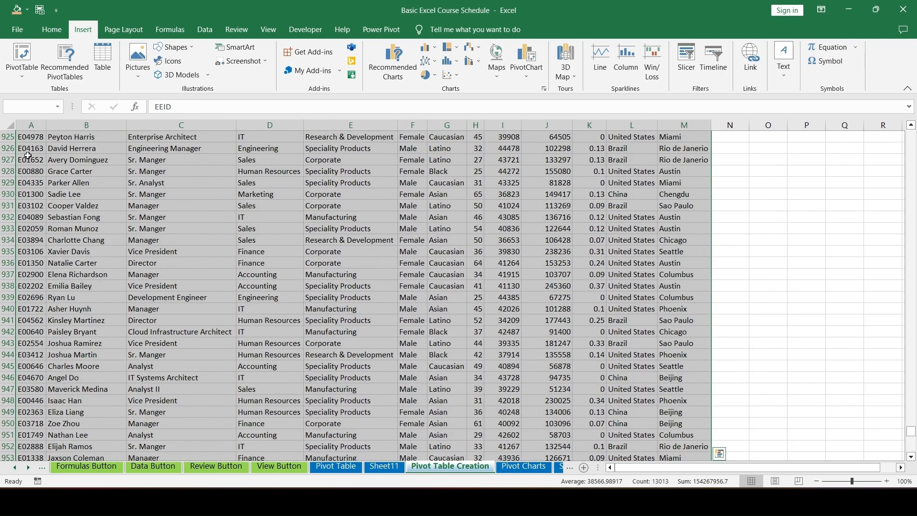
Open Recommended PivotTables for the selected data and preview several suggested layouts, including Sum of Bonus % by City and by Country
{"action": "left_click", "coordinate": [64, 61]}
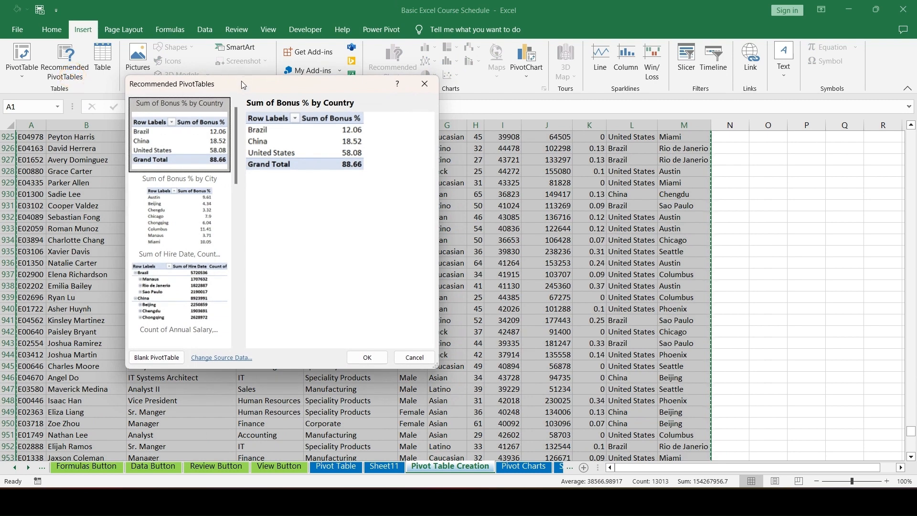
{"action": "left_click_drag", "start_coordinate": [242, 84], "coordinate": [306, 82]}
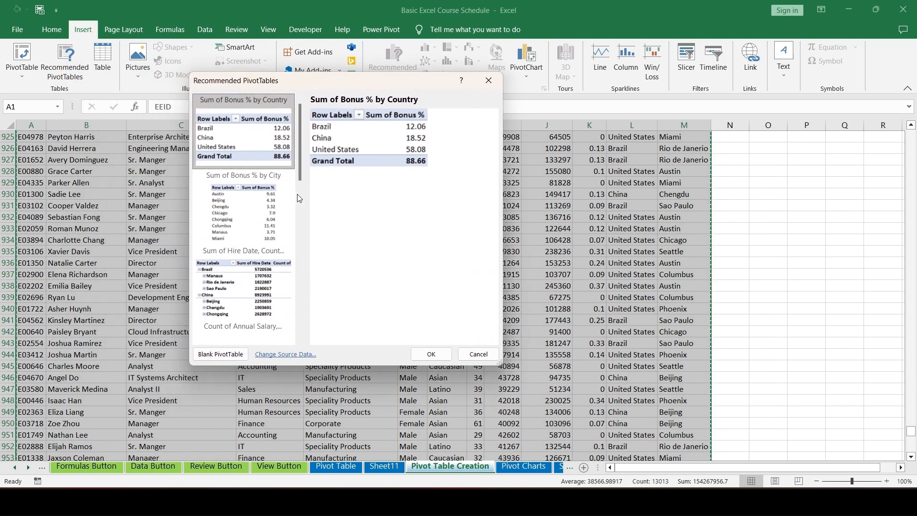
{"action": "mouse_move", "coordinate": [300, 162]}
{"action": "left_mouse_down"}
{"action": "mouse_move", "coordinate": [313, 340]}
{"action": "mouse_move", "coordinate": [307, 150]}
{"action": "left_mouse_up"}
{"action": "left_click", "coordinate": [252, 200]}
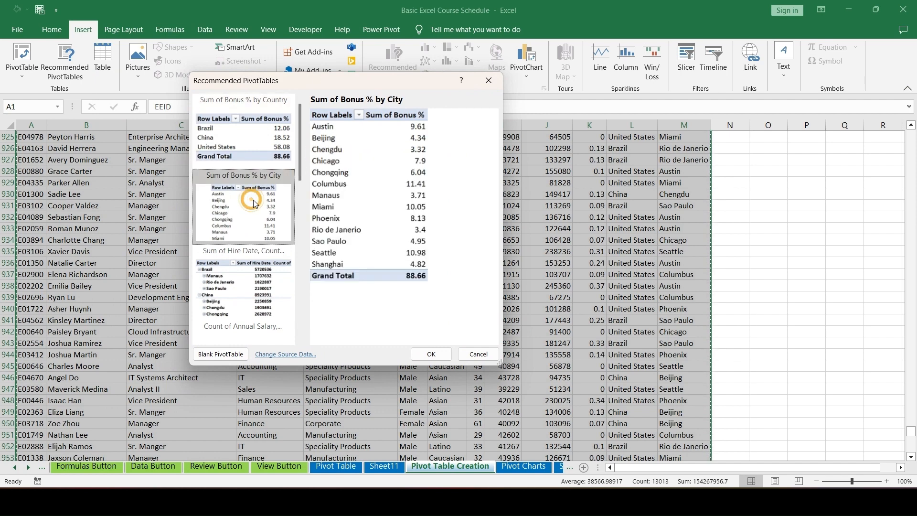
{"action": "scroll", "coordinate": [255, 203], "scroll_direction": "down", "scroll_amount": 3}
{"action": "left_click", "coordinate": [255, 209]}
{"action": "scroll", "coordinate": [257, 218], "scroll_direction": "down", "scroll_amount": 1}
{"action": "left_click", "coordinate": [258, 224]}
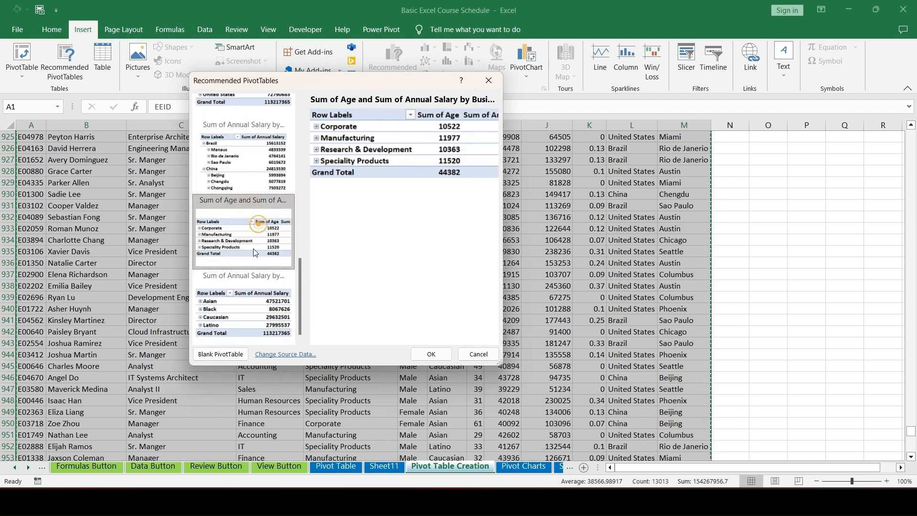
{"action": "left_click", "coordinate": [259, 287]}
{"action": "scroll", "coordinate": [263, 276], "scroll_direction": "up", "scroll_amount": 5}
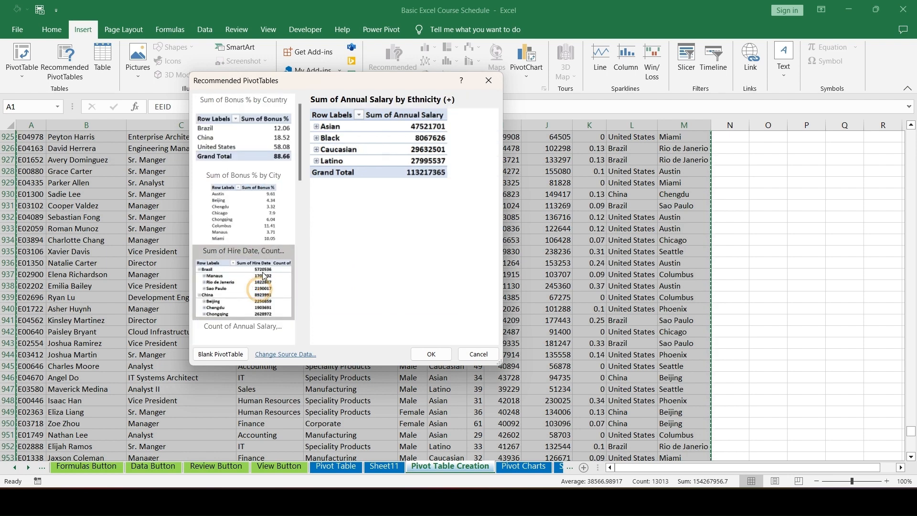
{"action": "left_click", "coordinate": [273, 240]}
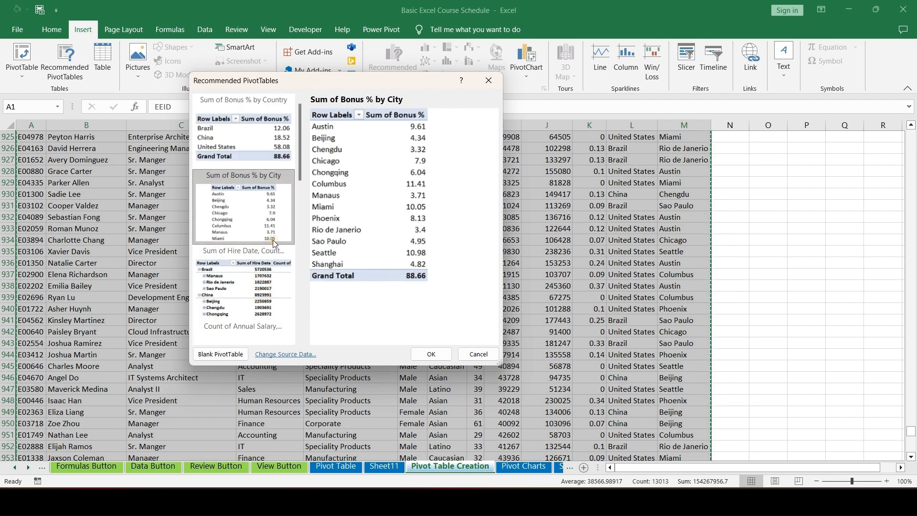
{"action": "left_click", "coordinate": [265, 147]}
Insert the recommended PivotTable Sum of Annual Salary by City (+)
{"action": "scroll", "coordinate": [265, 186], "scroll_direction": "down", "scroll_amount": 3}
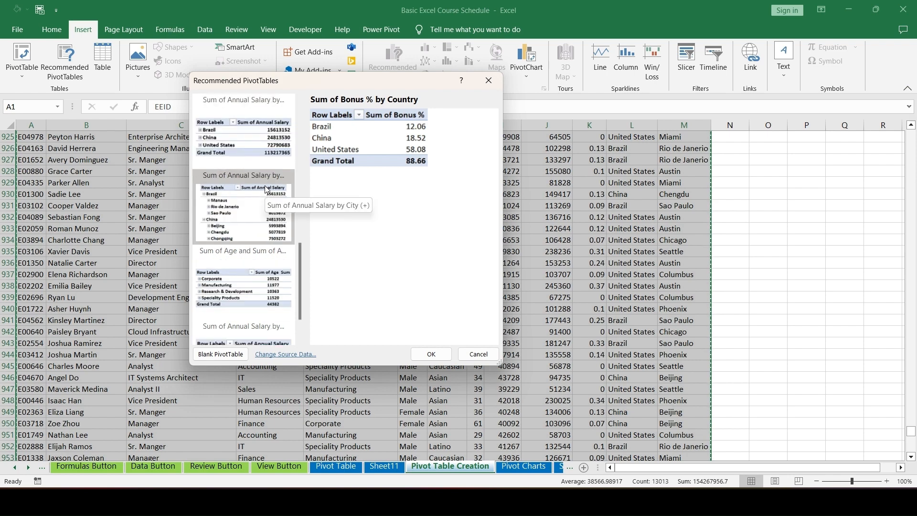
{"action": "scroll", "coordinate": [264, 185], "scroll_direction": "down", "scroll_amount": 1}
{"action": "left_click", "coordinate": [264, 185]}
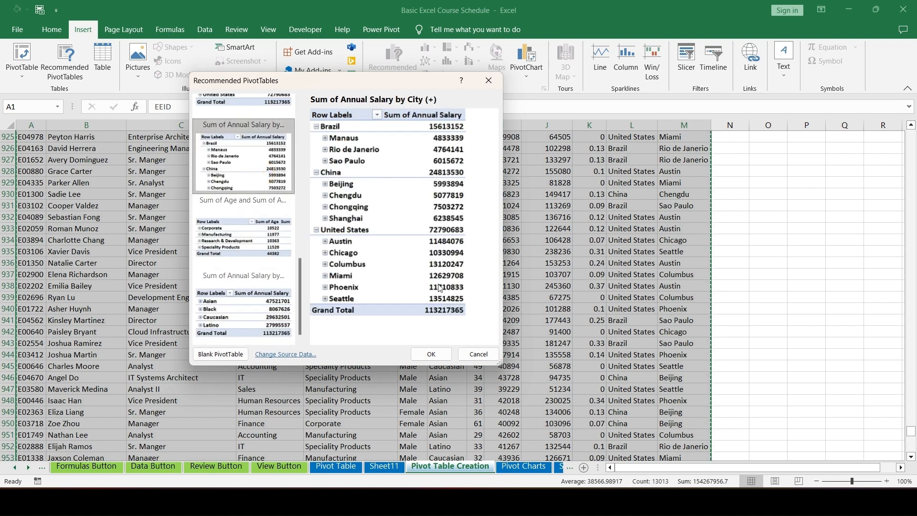
{"action": "left_click", "coordinate": [431, 353]}
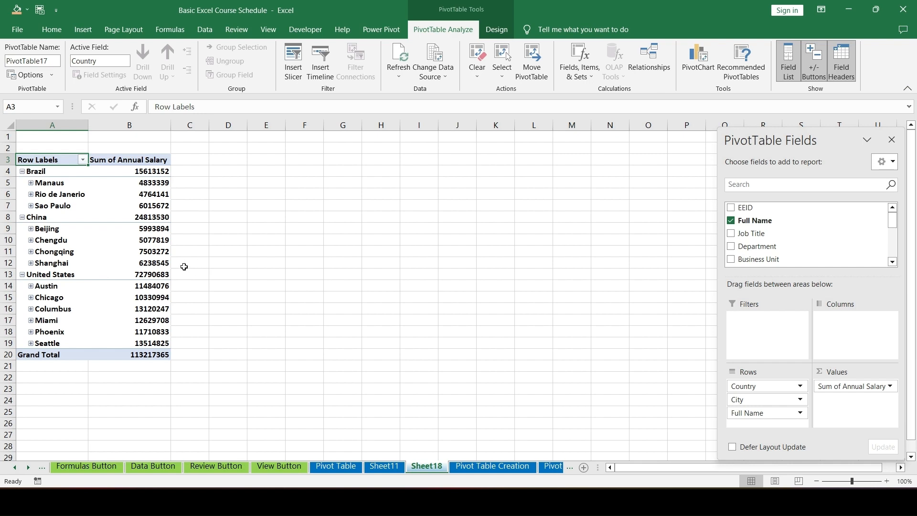
Remove the Country and City fields from the PivotTable rows, keeping only Full Name
{"action": "mouse_move", "coordinate": [119, 219]}
{"action": "left_click_drag", "start_coordinate": [749, 386], "coordinate": [795, 230]}
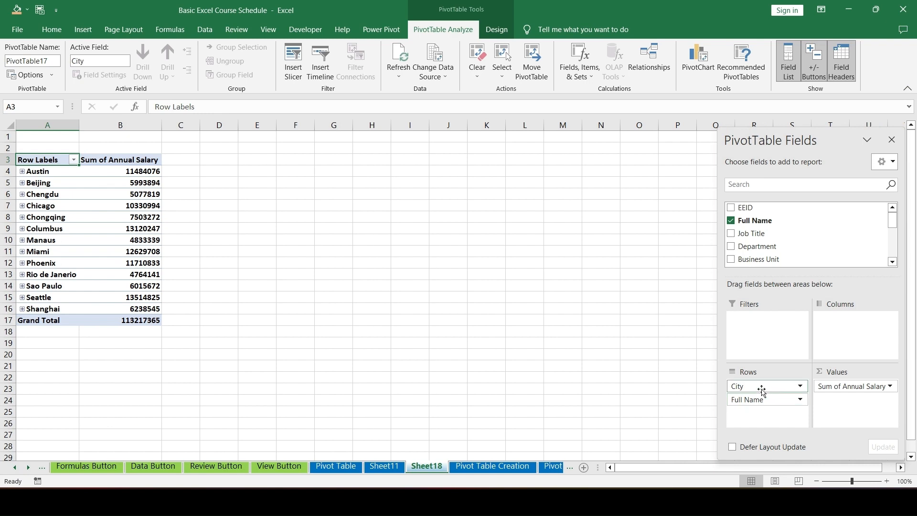
{"action": "left_click_drag", "start_coordinate": [759, 386], "coordinate": [808, 215]}
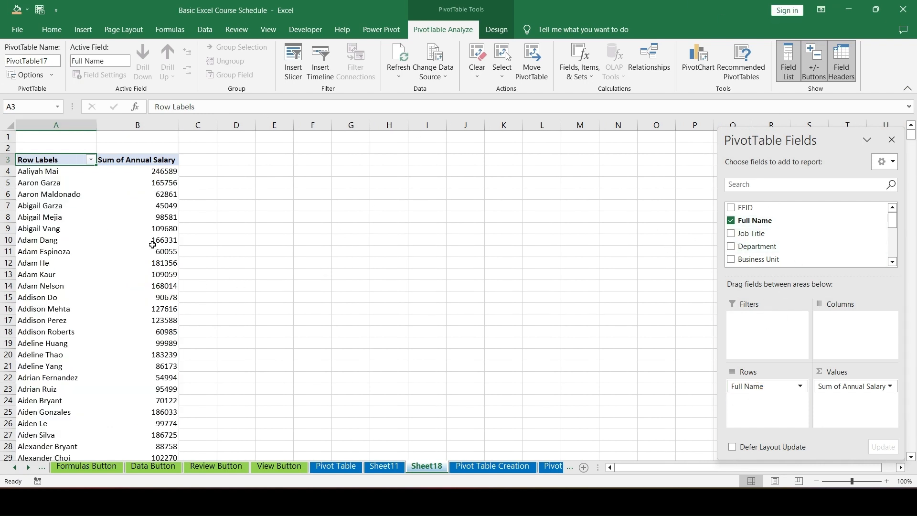
Return to the Pivot Table Creation sheet and convert the data range A1:M1001 into a table with headers
{"action": "mouse_move", "coordinate": [153, 244]}
{"action": "left_click", "coordinate": [90, 32]}
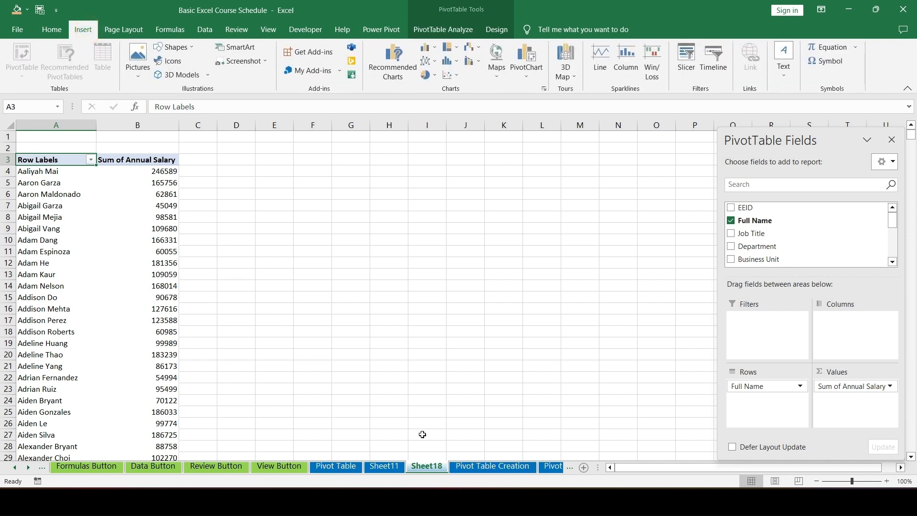
{"action": "left_click", "coordinate": [483, 469]}
{"action": "left_click", "coordinate": [69, 181]}
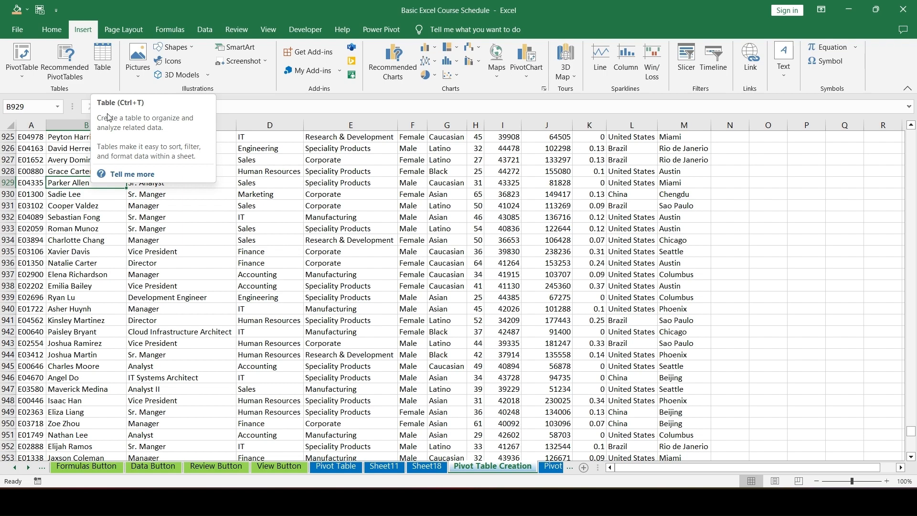
{"action": "scroll", "coordinate": [118, 191], "scroll_direction": "up", "scroll_amount": 14}
{"action": "left_click", "coordinate": [72, 206]}
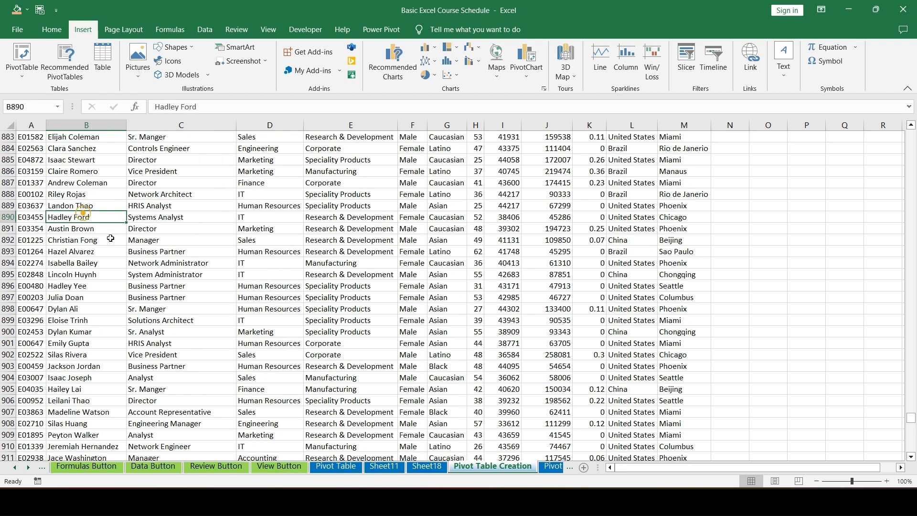
{"action": "scroll", "coordinate": [110, 238], "scroll_direction": "up", "scroll_amount": 11}
{"action": "scroll", "coordinate": [111, 238], "scroll_direction": "up", "scroll_amount": 5}
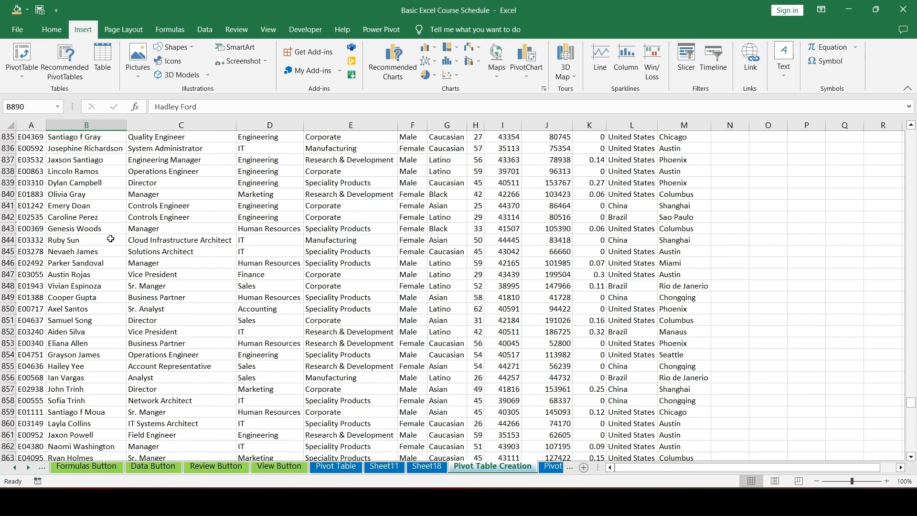
{"action": "key", "text": "ctrl+t"}
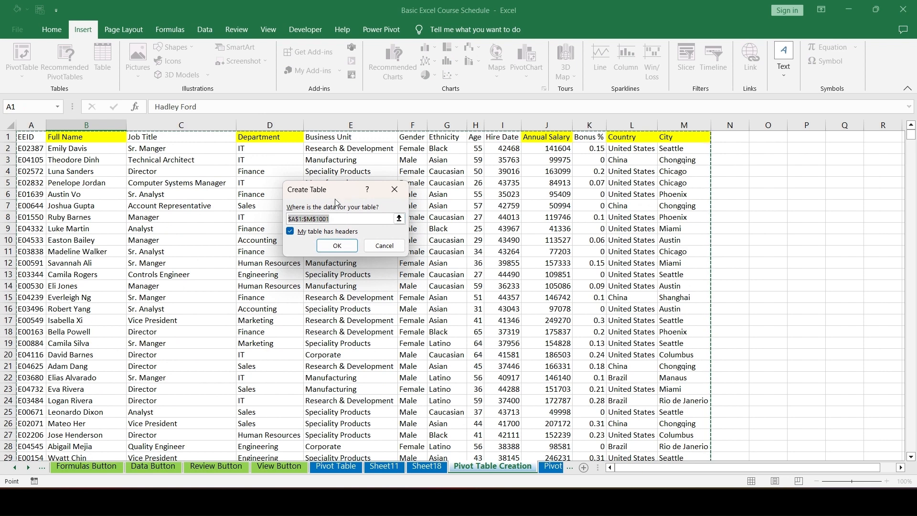
{"action": "left_click", "coordinate": [346, 251]}
Check the new table's data range in the Resize Table dialog and close it without resizing
{"action": "left_click", "coordinate": [204, 192]}
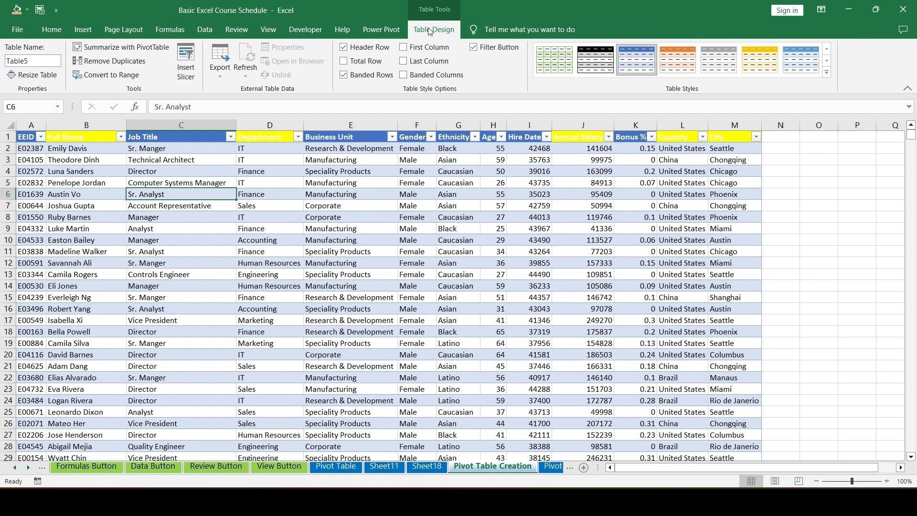
{"action": "left_click", "coordinate": [32, 75]}
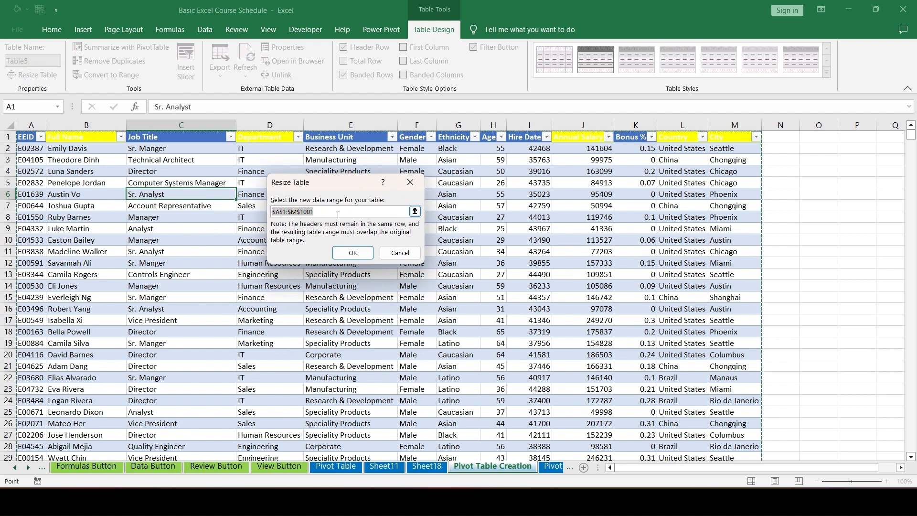
{"action": "left_click", "coordinate": [400, 253]}
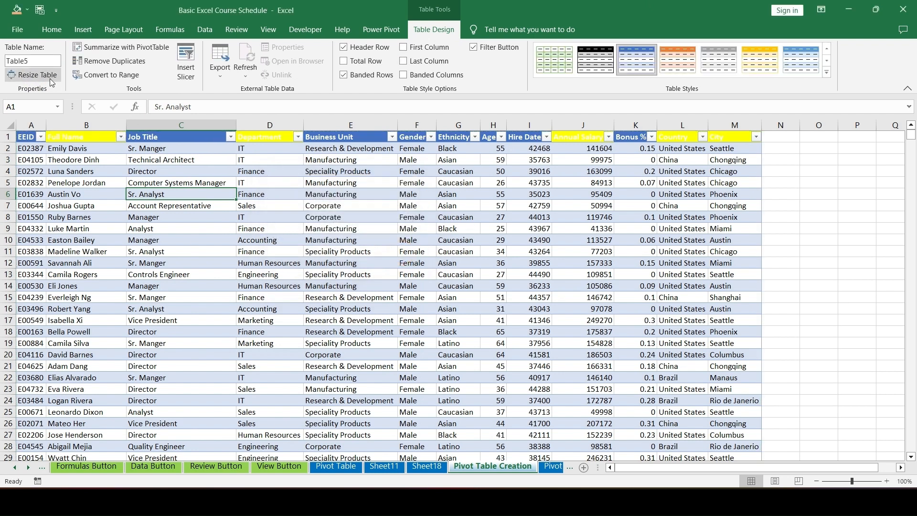
{"action": "left_click", "coordinate": [40, 72]}
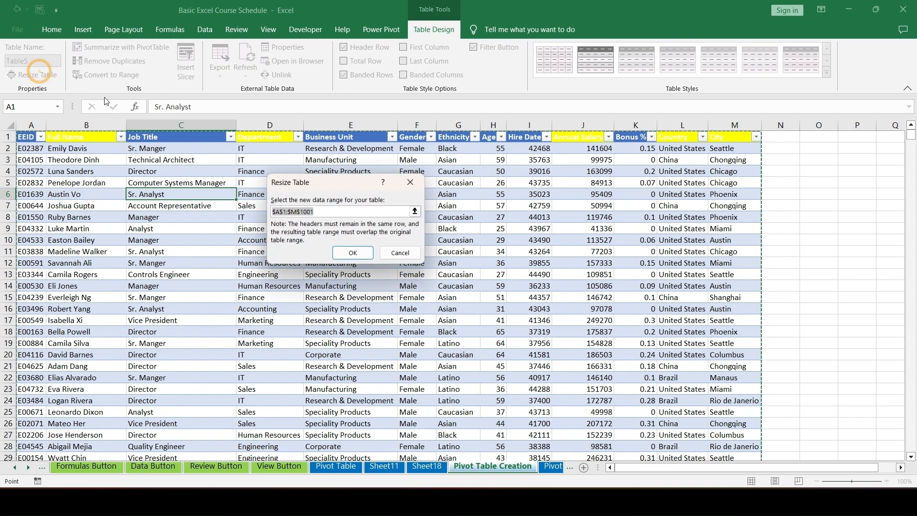
{"action": "left_click", "coordinate": [396, 251]}
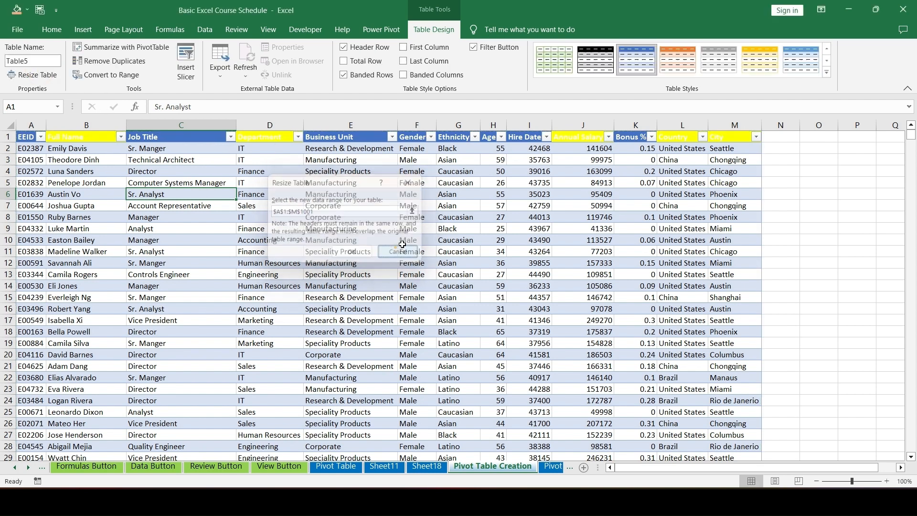
Summarize the table with a blank PivotTable on a new worksheet and return to the Pivot Table Creation sheet
{"action": "left_click", "coordinate": [137, 50]}
{"action": "left_click", "coordinate": [392, 282]}
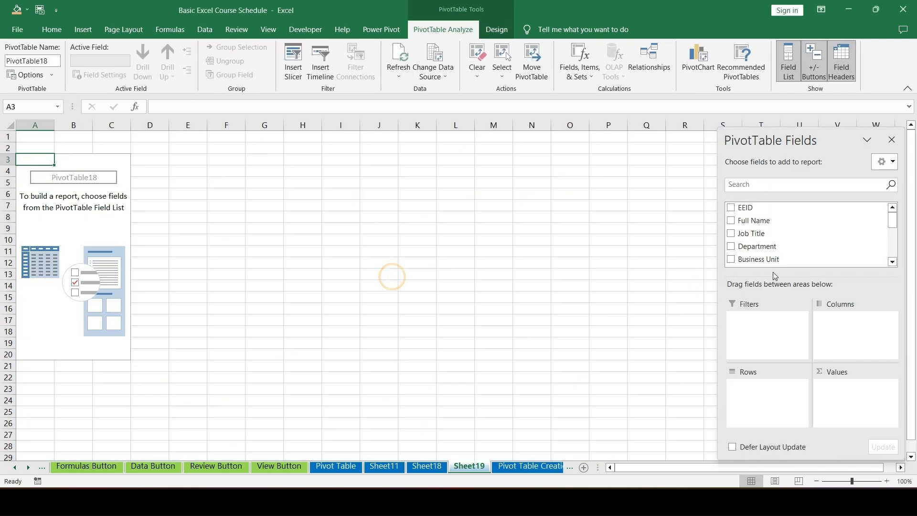
{"action": "left_click", "coordinate": [529, 466]}
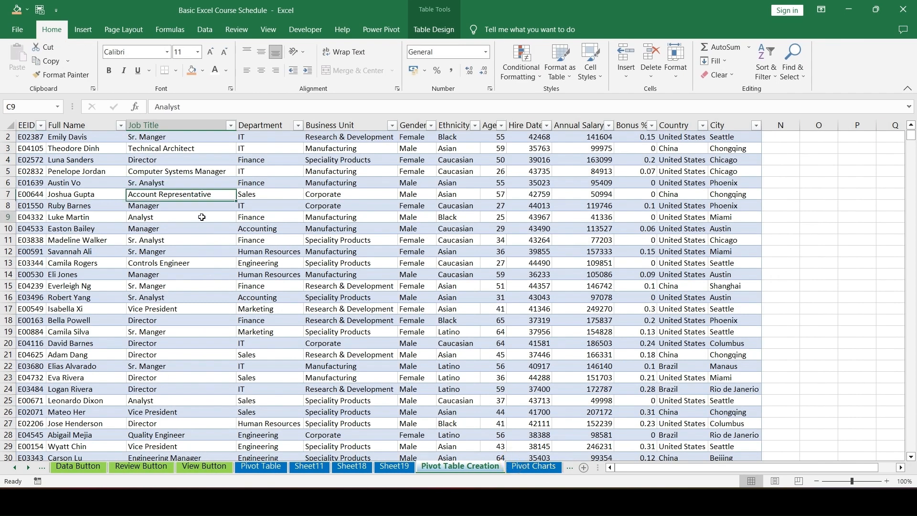
Run Remove Duplicates on the employee table with all columns selected and the data marked as having headers
{"action": "left_click", "coordinate": [202, 217]}
{"action": "left_click", "coordinate": [435, 30]}
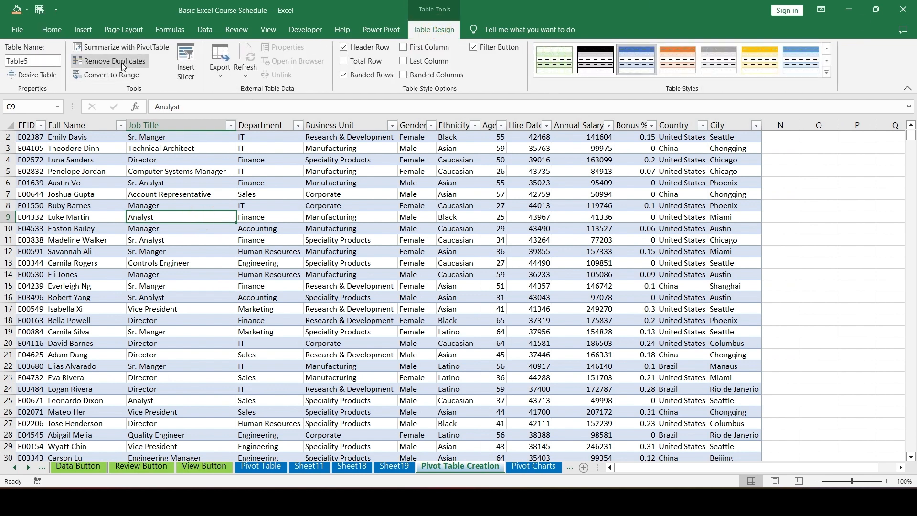
{"action": "left_click", "coordinate": [122, 66]}
{"action": "scroll", "coordinate": [292, 234], "scroll_direction": "down", "scroll_amount": 3}
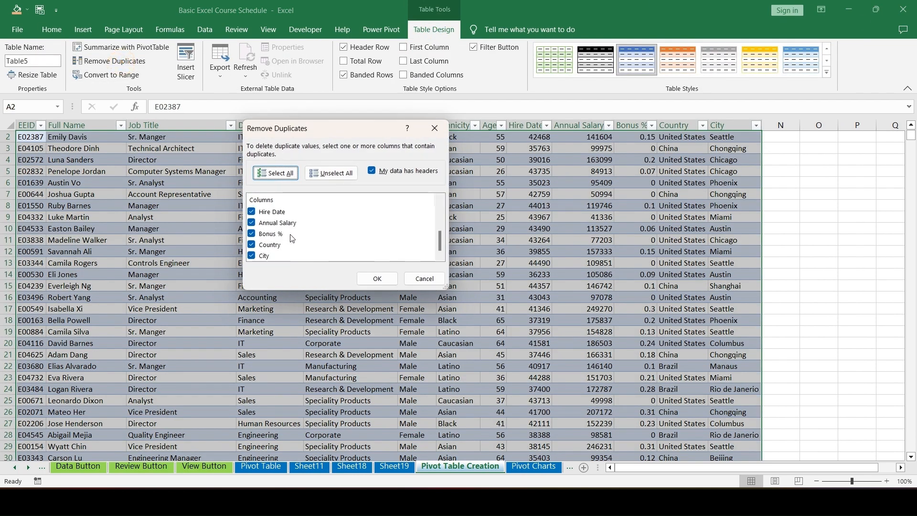
{"action": "scroll", "coordinate": [291, 234], "scroll_direction": "up", "scroll_amount": 3}
{"action": "left_click", "coordinate": [359, 279]}
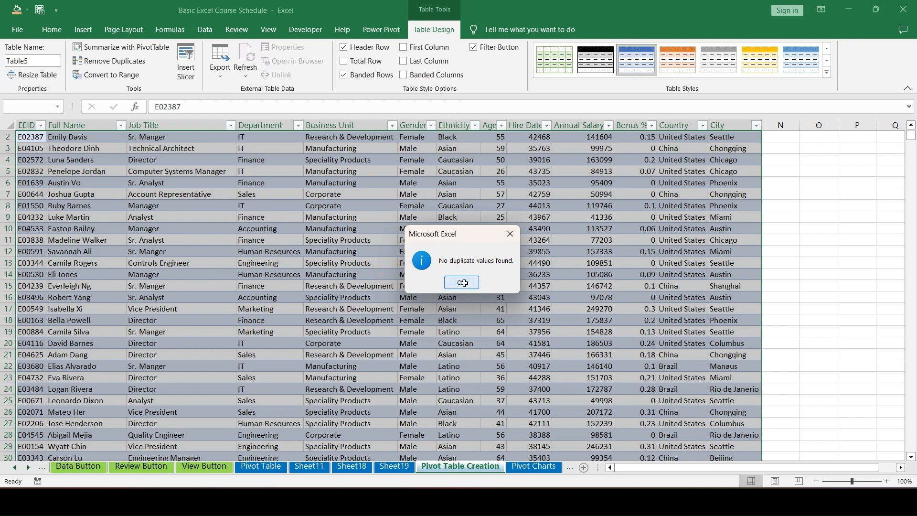
{"action": "left_click", "coordinate": [464, 284]}
{"action": "scroll", "coordinate": [217, 174], "scroll_direction": "up", "scroll_amount": 1}
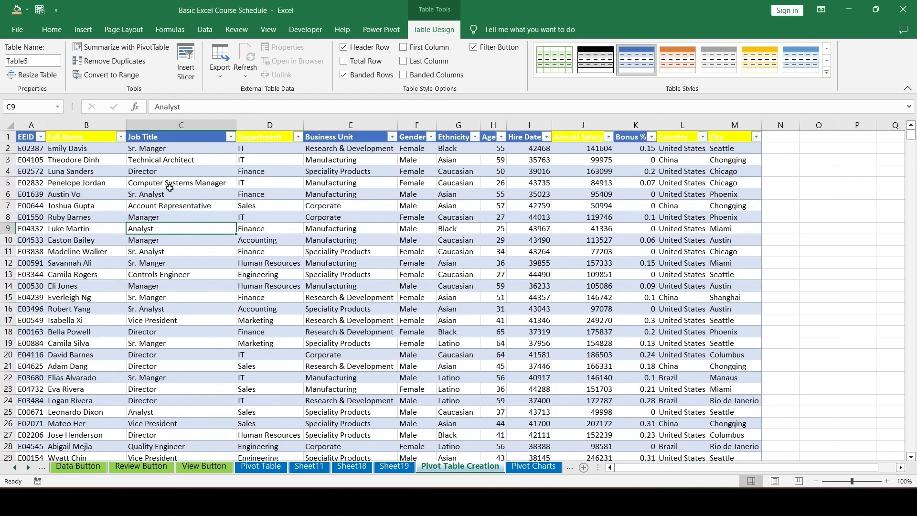
Insert a slicer for the Country field of the employee table
{"action": "left_click", "coordinate": [191, 76]}
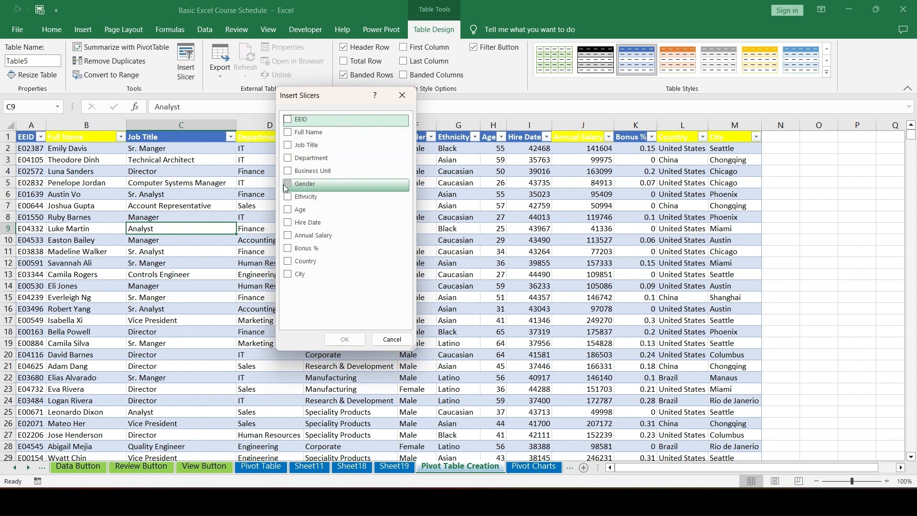
{"action": "left_click", "coordinate": [288, 262]}
{"action": "left_click", "coordinate": [345, 339]}
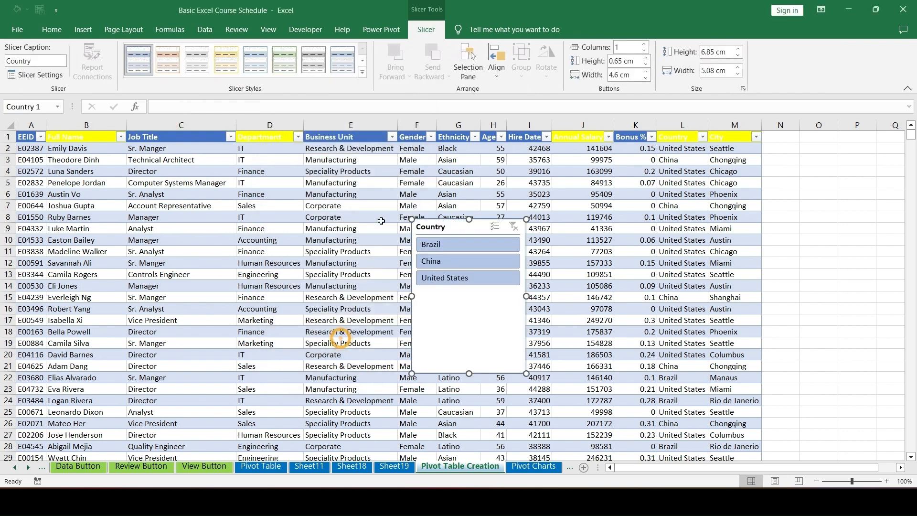
Filter the table by Brazil, China and United States in turn with the Country slicer, and clear the filter
{"action": "left_click", "coordinate": [484, 245]}
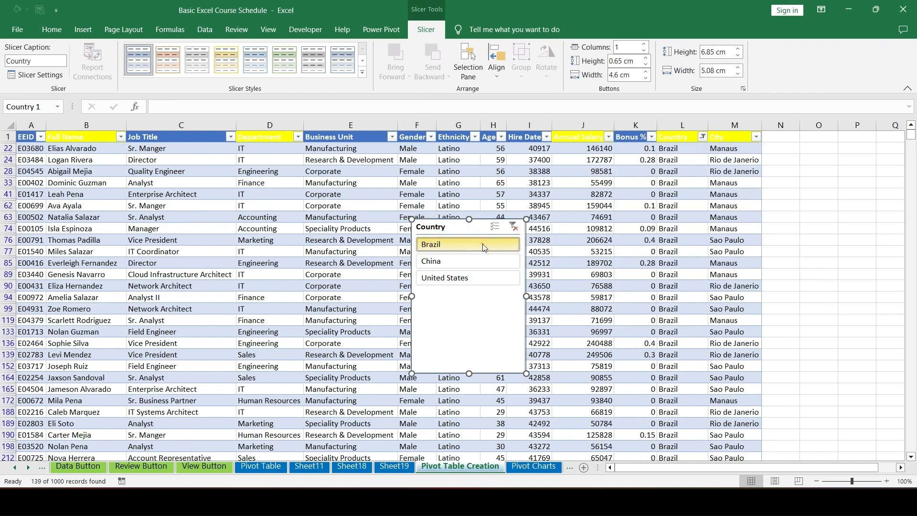
{"action": "left_click", "coordinate": [470, 260]}
{"action": "left_click", "coordinate": [460, 279]}
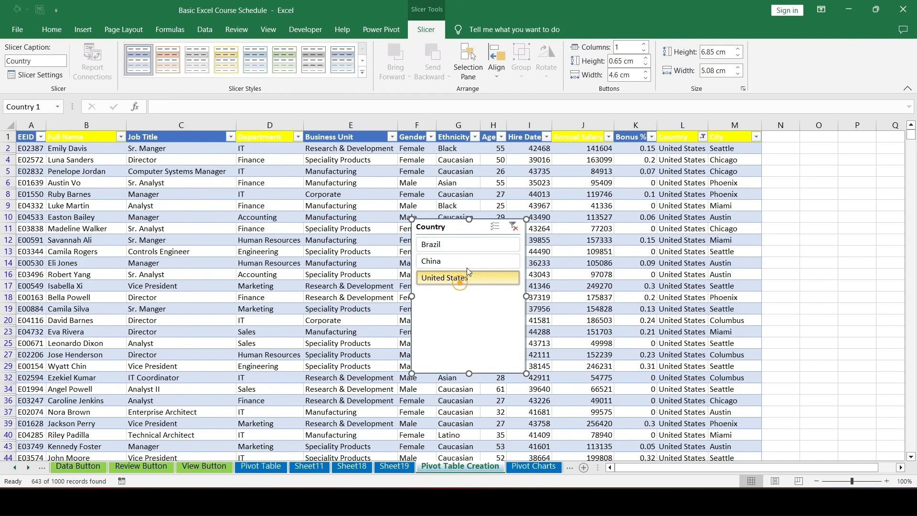
{"action": "left_click", "coordinate": [513, 227]}
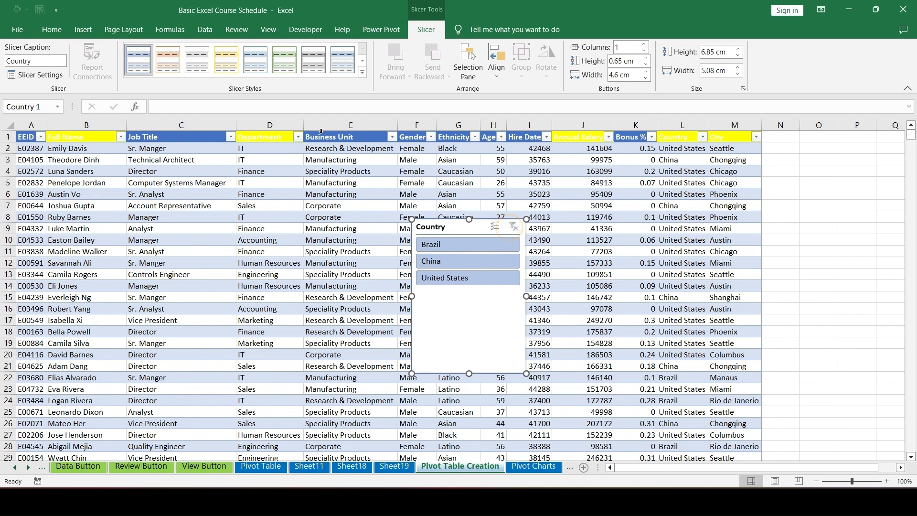
Run Refresh All from a cell inside the employee table to update the workbook's data
{"action": "left_click", "coordinate": [340, 205]}
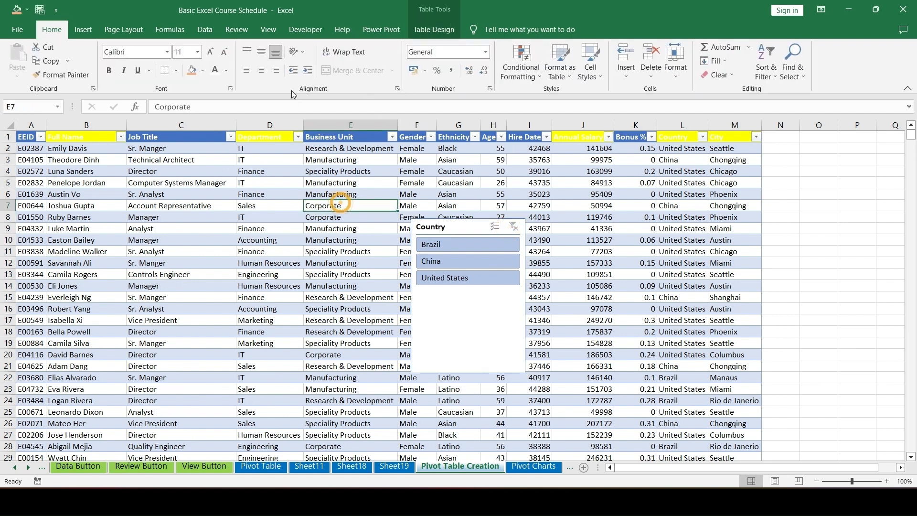
{"action": "left_click", "coordinate": [446, 28]}
{"action": "left_click", "coordinate": [252, 79]}
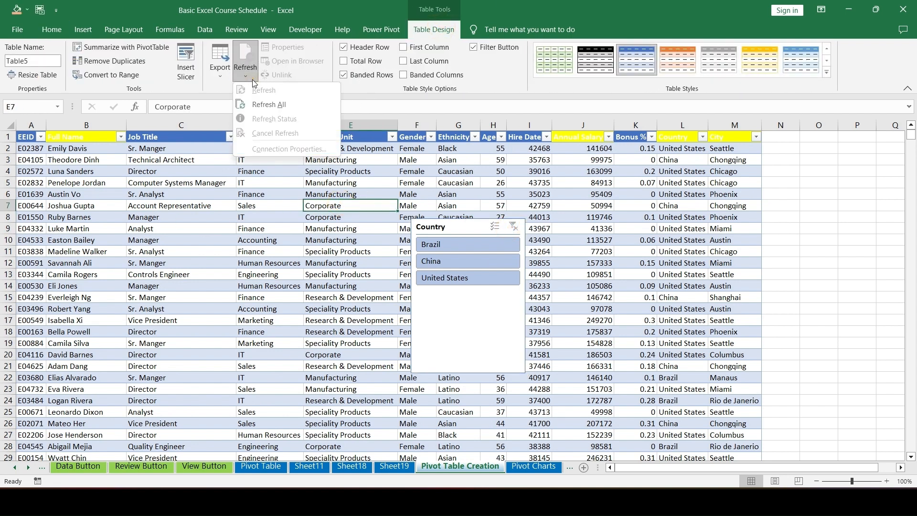
{"action": "left_click", "coordinate": [256, 105]}
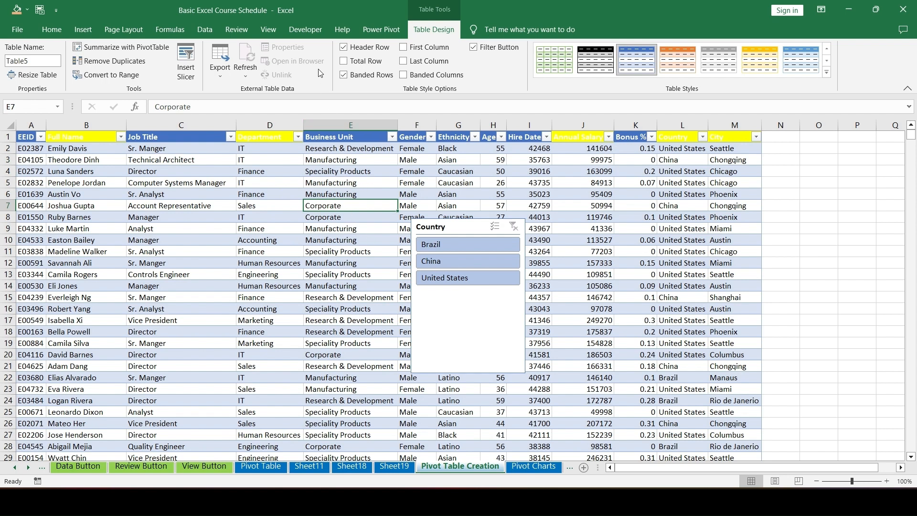
Switch the table's Total Row on and off again, and toggle Banded Rows off and back on
{"action": "left_click", "coordinate": [347, 66]}
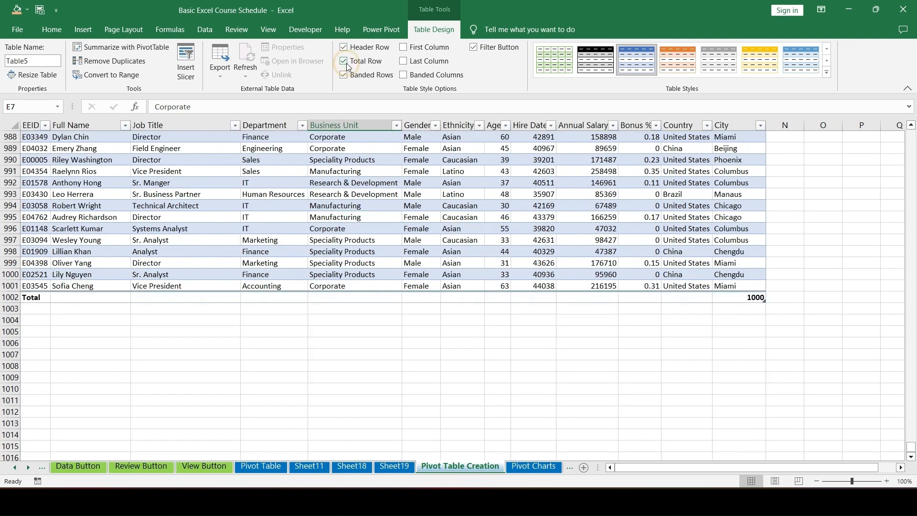
{"action": "left_click", "coordinate": [347, 66]}
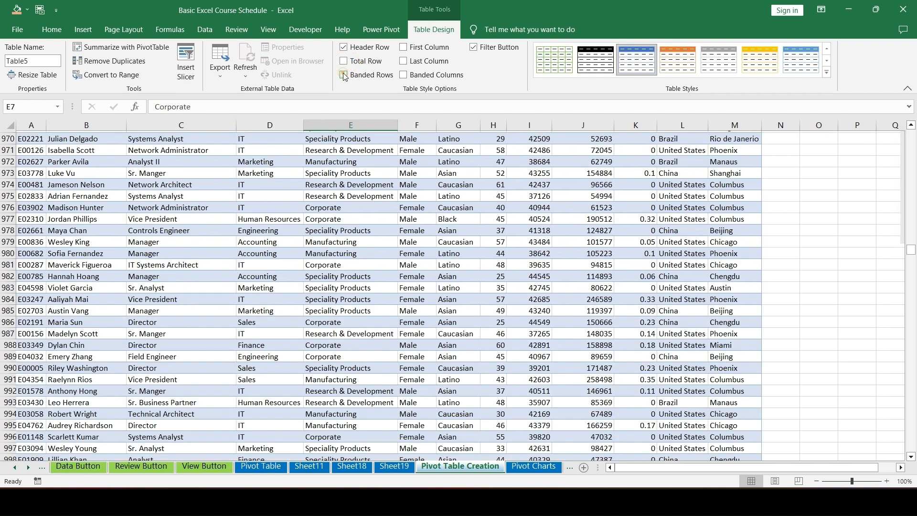
{"action": "left_click", "coordinate": [344, 76]}
{"action": "left_click", "coordinate": [343, 76]}
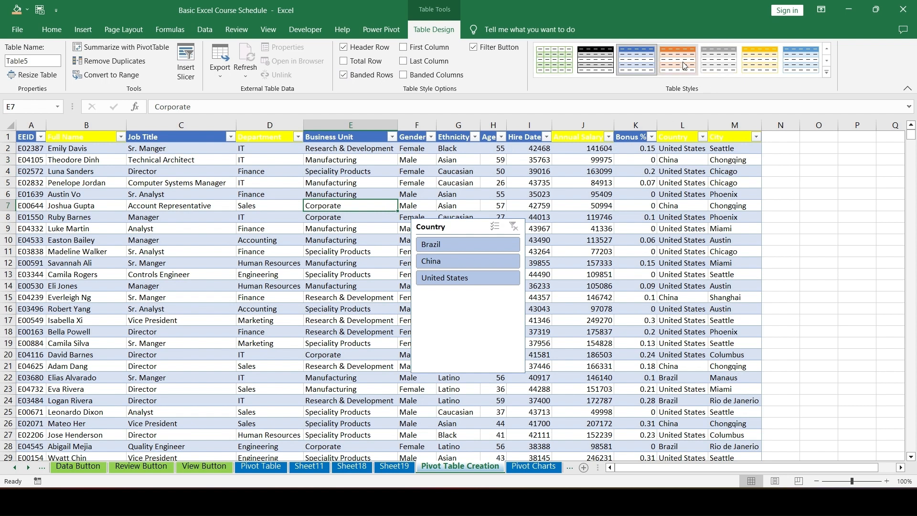
Try the light blue table style on the employee table and restore the darker blue style
{"action": "left_click", "coordinate": [796, 62]}
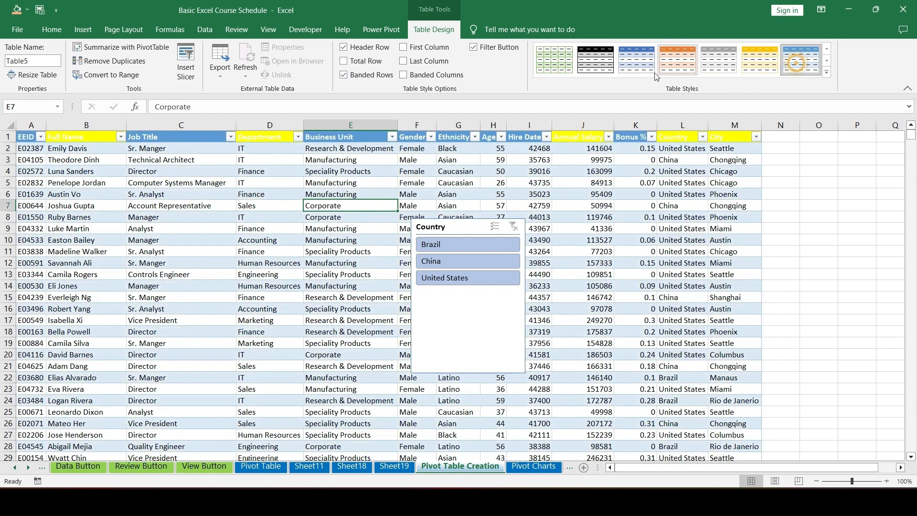
{"action": "left_click", "coordinate": [653, 73]}
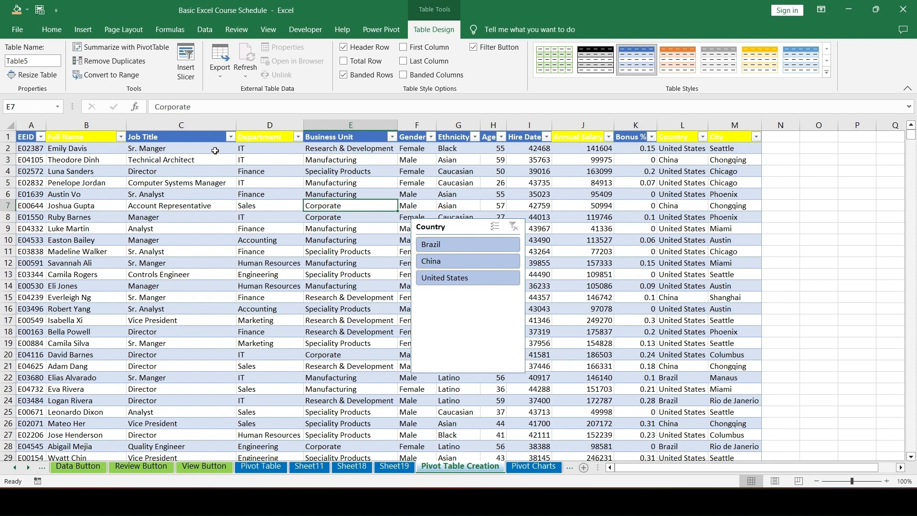
Insert a new blank worksheet before the Pivot Table Creation sheet
{"action": "left_click", "coordinate": [83, 30]}
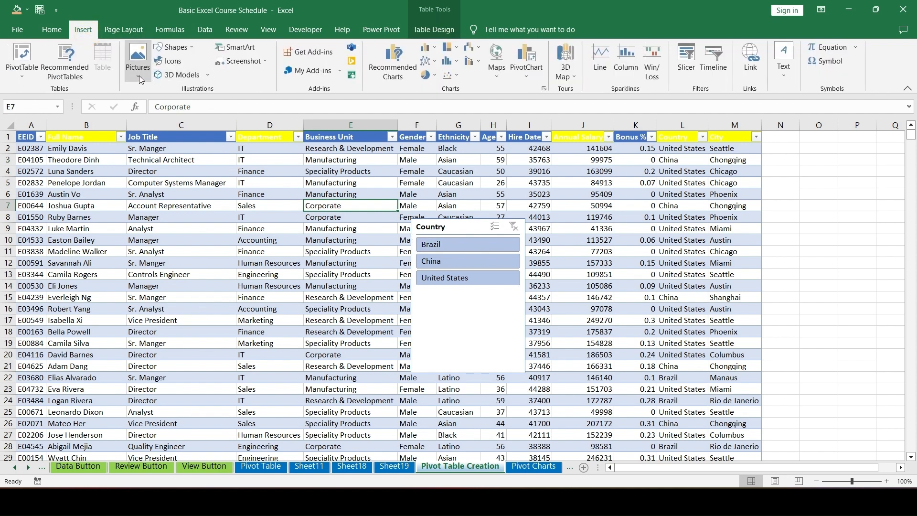
{"action": "right_click", "coordinate": [462, 468]}
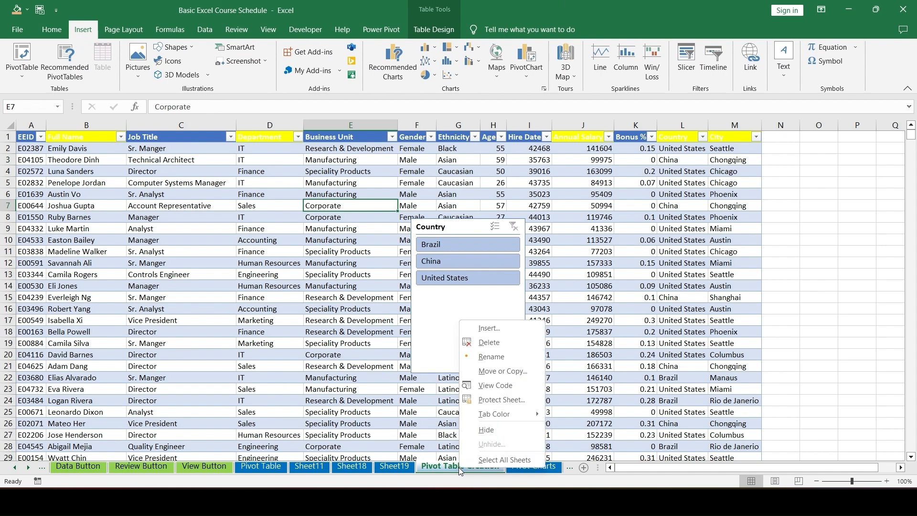
{"action": "left_click", "coordinate": [493, 332]}
{"action": "left_click", "coordinate": [574, 424]}
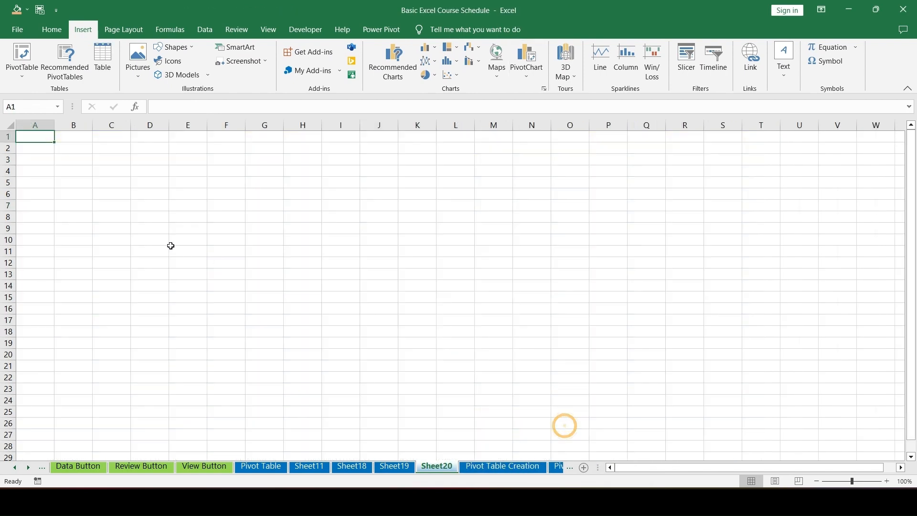
Insert the first picture from the Airplane category of Online Pictures, and delete it from the sheet
{"action": "left_click", "coordinate": [141, 79]}
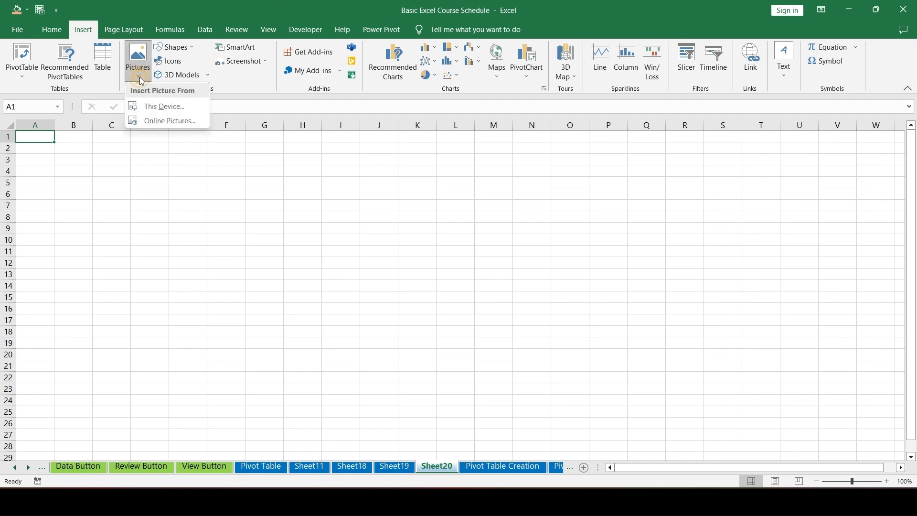
{"action": "left_click", "coordinate": [170, 124]}
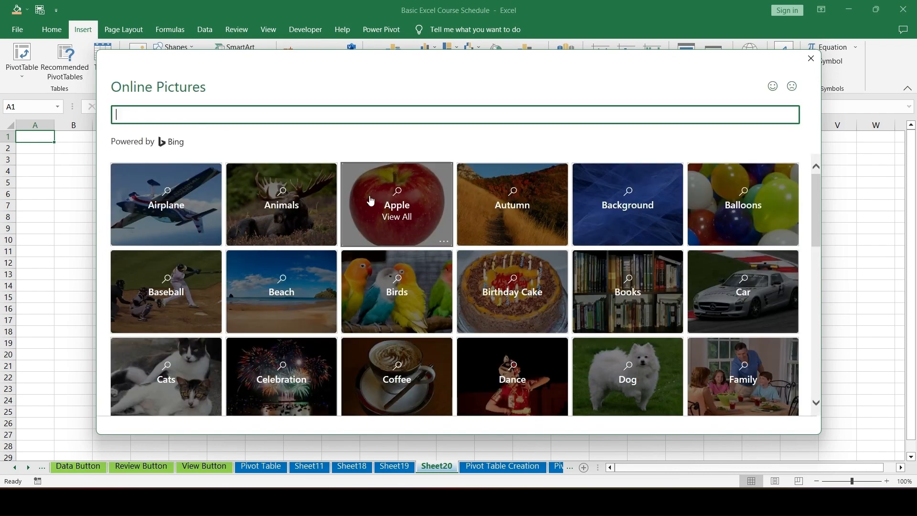
{"action": "left_click", "coordinate": [175, 207]}
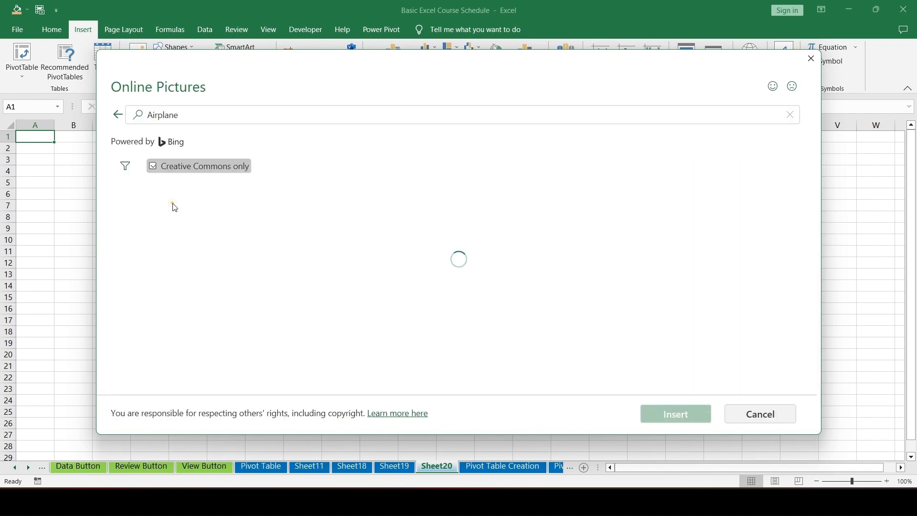
{"action": "left_click", "coordinate": [206, 244]}
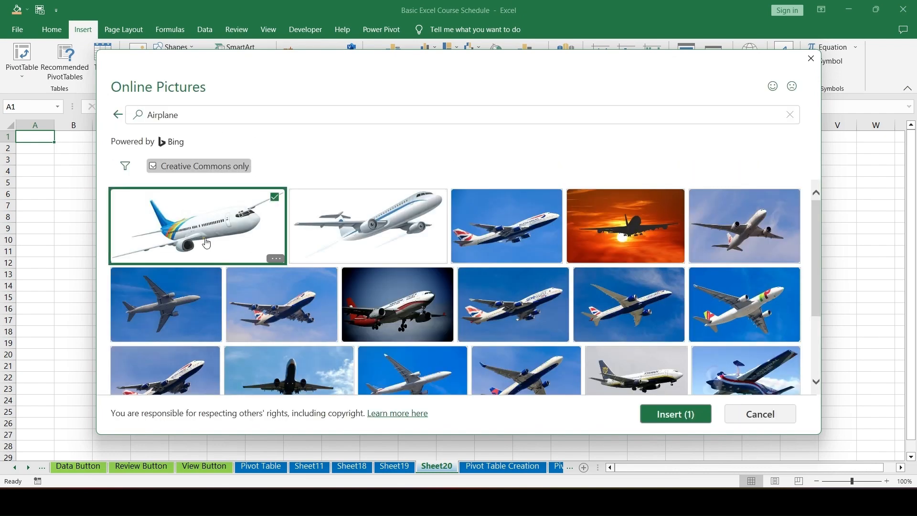
{"action": "left_click", "coordinate": [659, 418]}
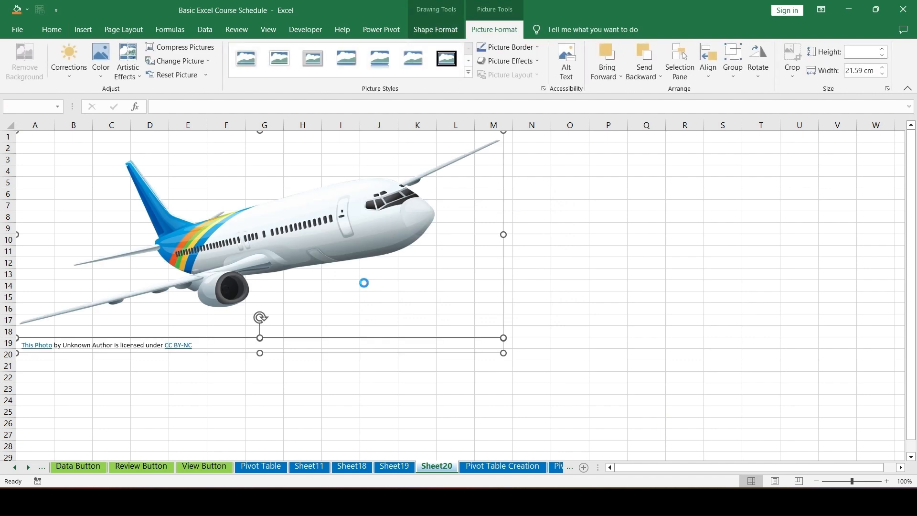
{"action": "key", "text": "Delete"}
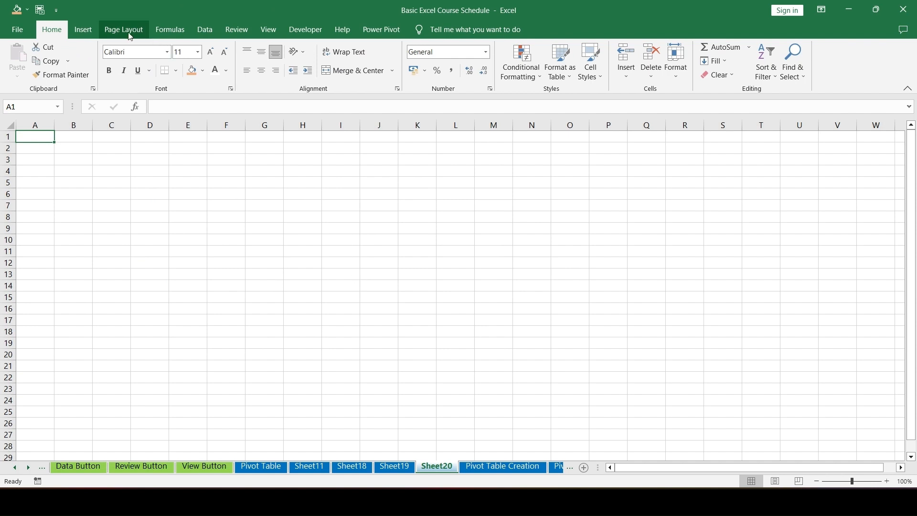
Insert the MS Excel picture from the Downloads folder on this device and move it to start near column D
{"action": "left_click", "coordinate": [83, 30]}
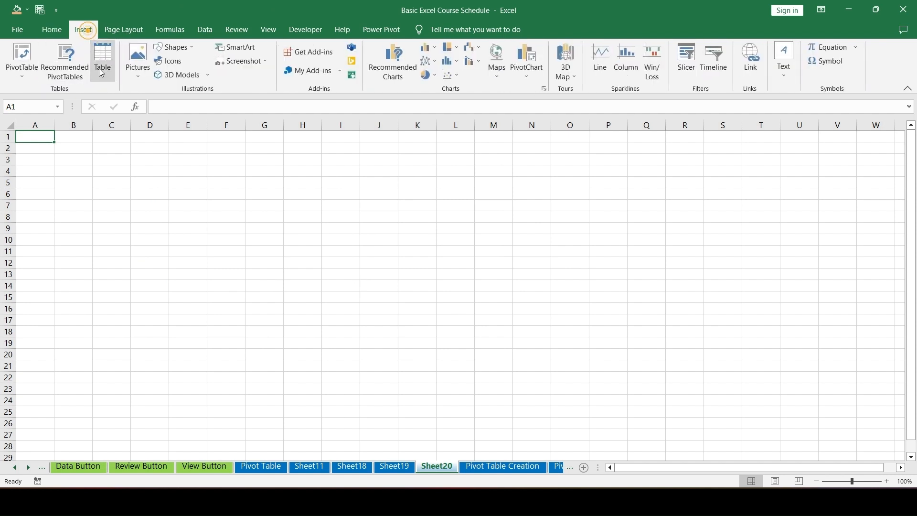
{"action": "left_click", "coordinate": [138, 67]}
{"action": "left_click", "coordinate": [149, 107]}
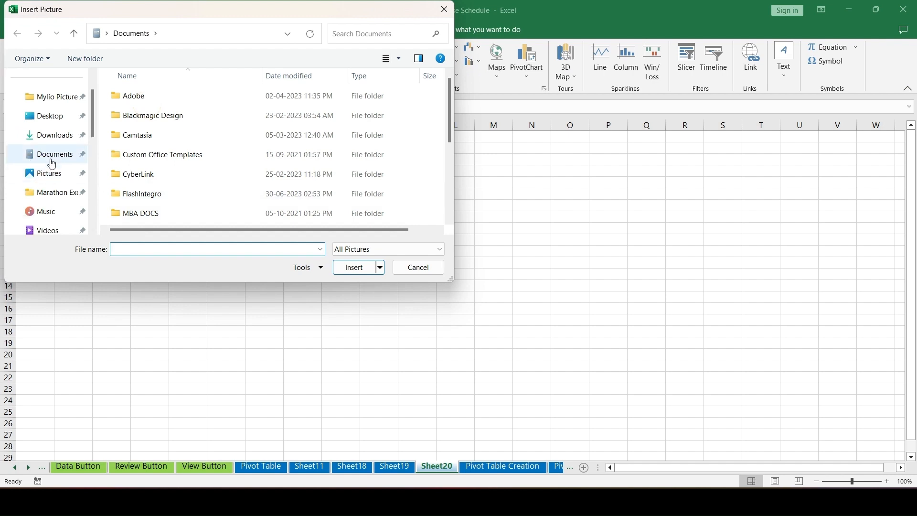
{"action": "left_click", "coordinate": [56, 137]}
{"action": "scroll", "coordinate": [153, 176], "scroll_direction": "down", "scroll_amount": 5}
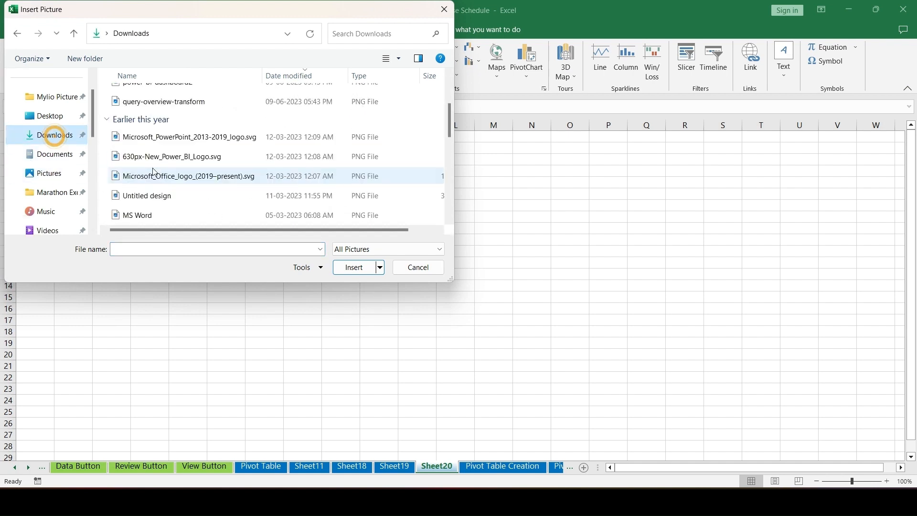
{"action": "left_click", "coordinate": [138, 121]}
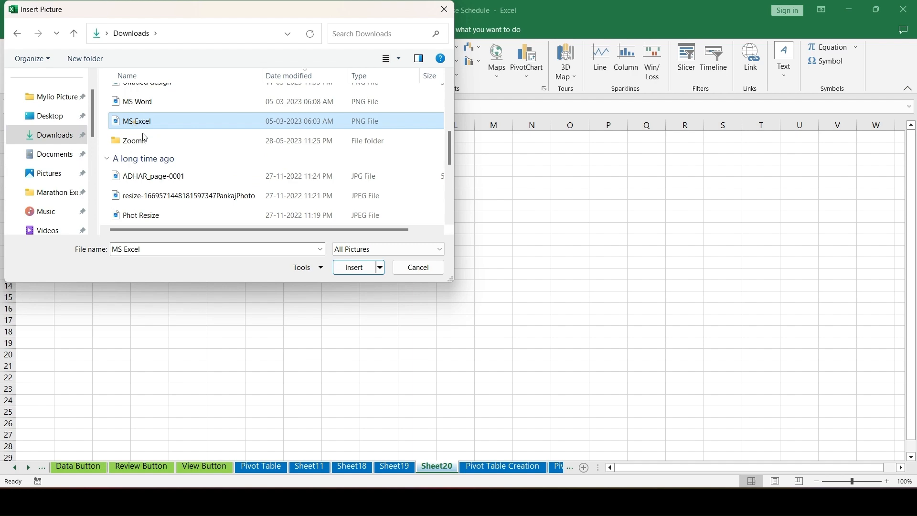
{"action": "left_click", "coordinate": [356, 268]}
{"action": "left_click_drag", "start_coordinate": [291, 291], "coordinate": [399, 252]}
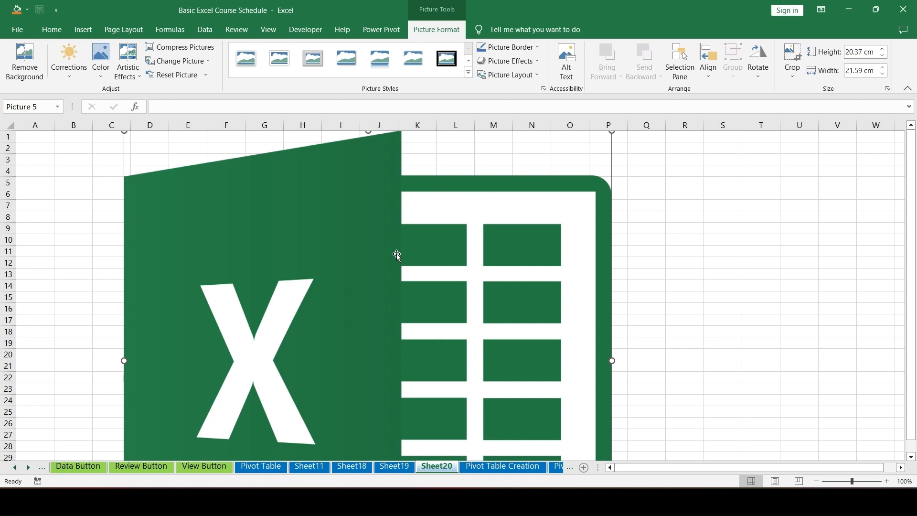
Apply a darker, duller Brightness/Contrast correction preset to the Excel logo picture
{"action": "left_click", "coordinate": [74, 76]}
{"action": "left_click", "coordinate": [138, 193]}
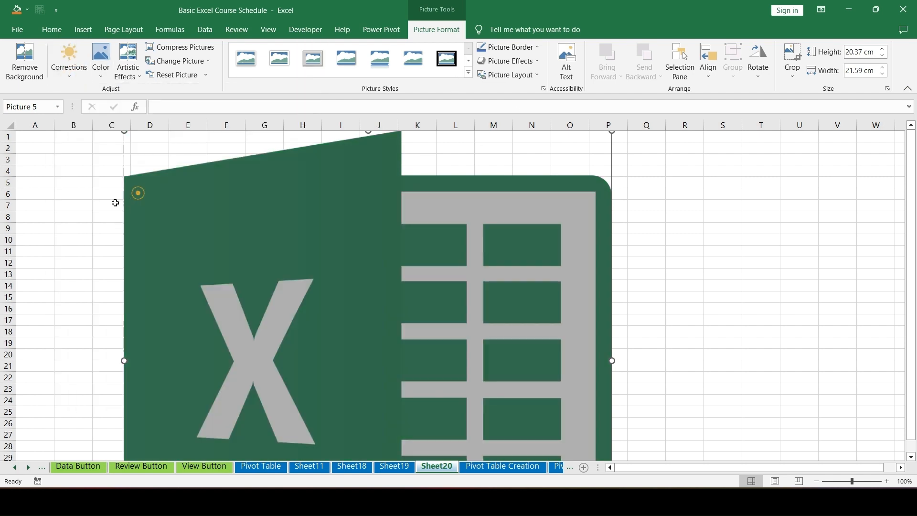
Try Remove Background on the Excel logo picture and undo the background removal
{"action": "left_click", "coordinate": [25, 62]}
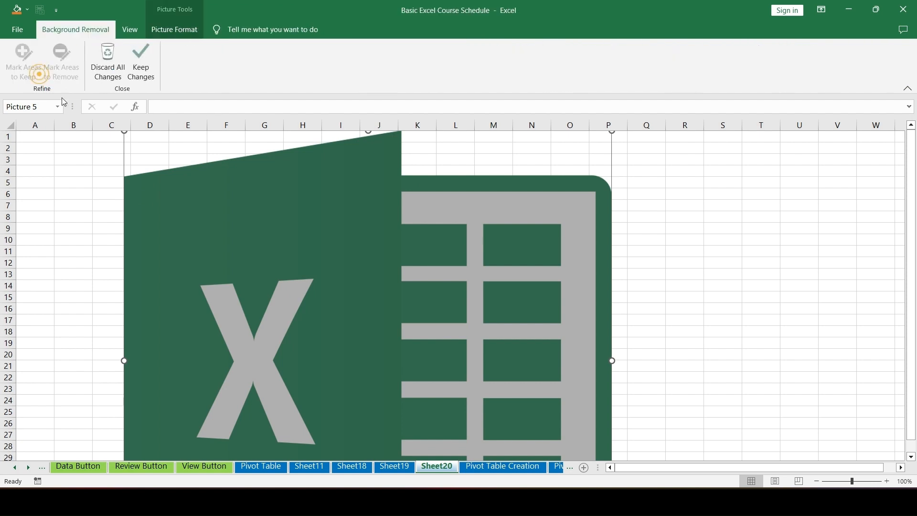
{"action": "left_click", "coordinate": [64, 204]}
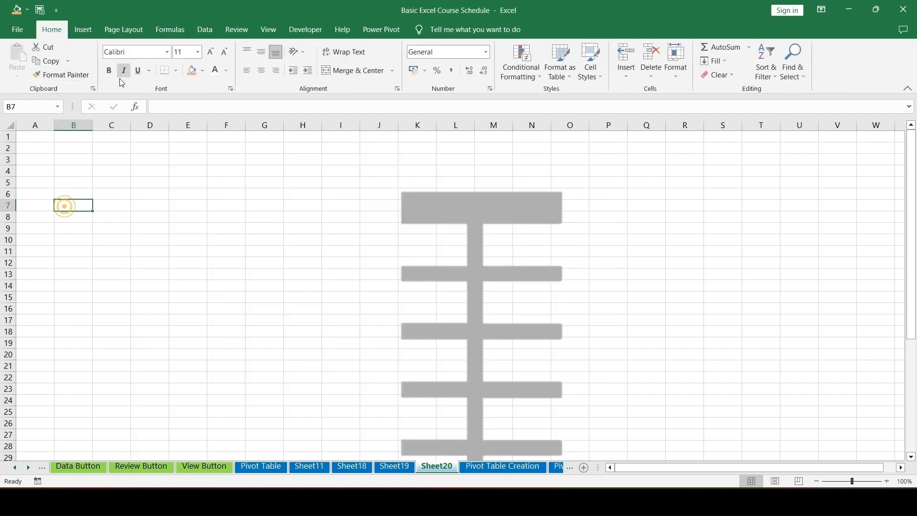
{"action": "left_click", "coordinate": [487, 239]}
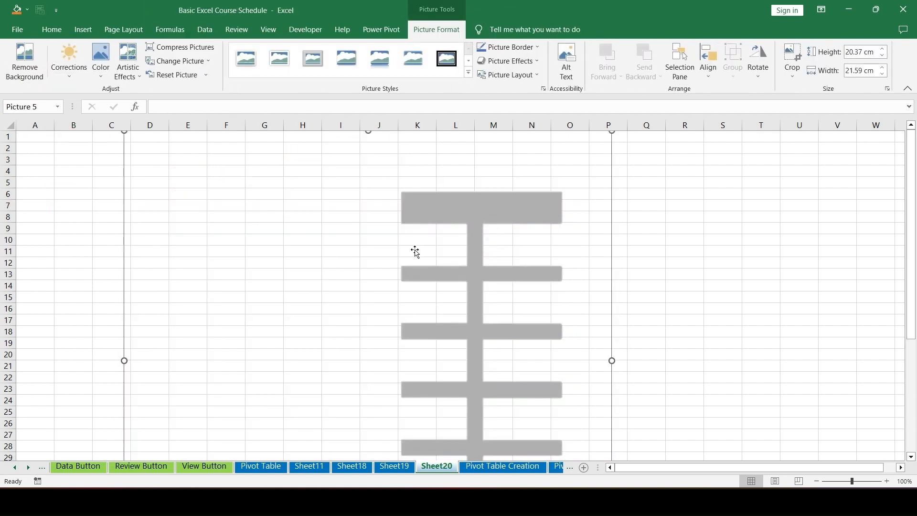
{"action": "key", "text": "ctrl+z"}
{"action": "left_click", "coordinate": [647, 239]}
{"action": "left_click", "coordinate": [502, 251]}
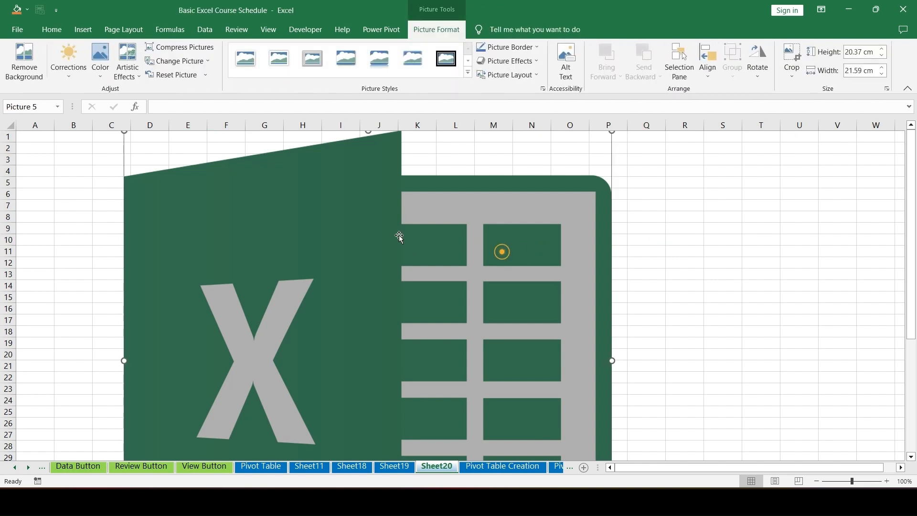
Move the Excel logo picture so its upper edge sits at about row 3 and its left edge in column D
{"action": "left_click", "coordinate": [69, 234]}
{"action": "left_click", "coordinate": [77, 29]}
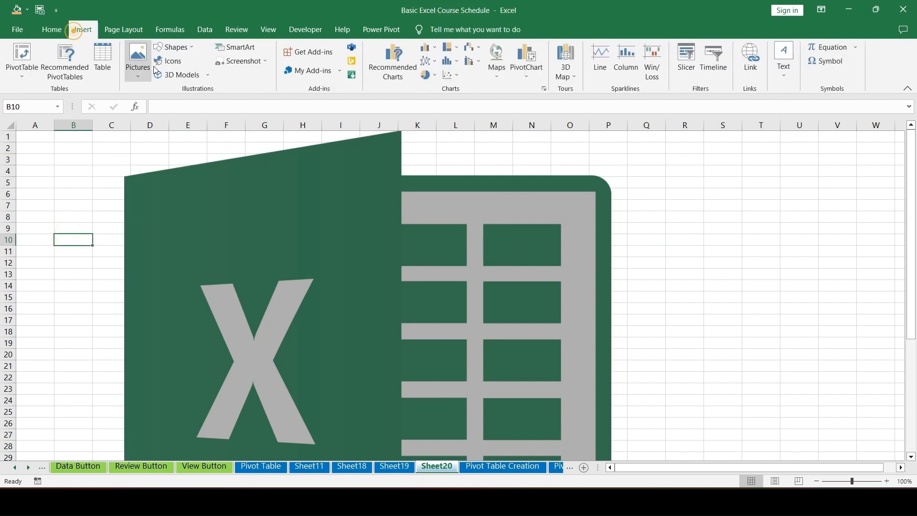
{"action": "mouse_move", "coordinate": [295, 227]}
{"action": "left_mouse_down"}
{"action": "mouse_move", "coordinate": [312, 352]}
{"action": "mouse_move", "coordinate": [311, 227]}
{"action": "left_mouse_up"}
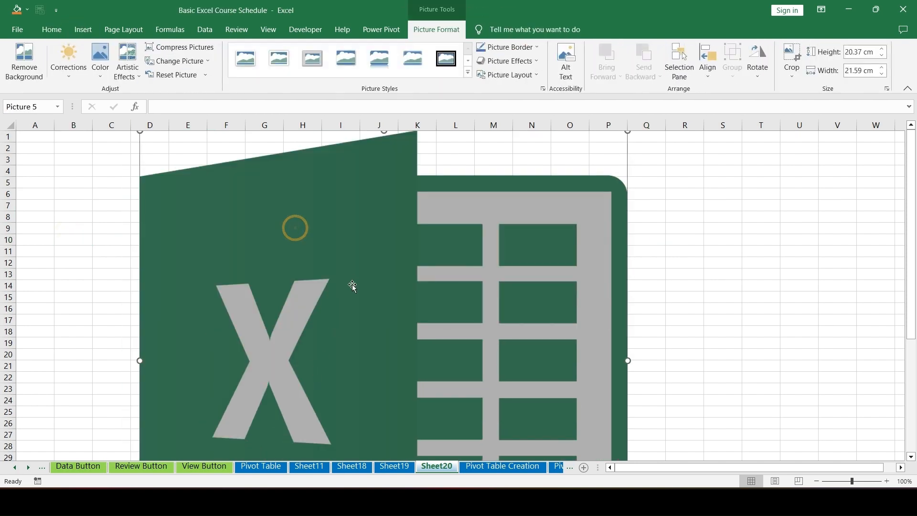
{"action": "left_click_drag", "start_coordinate": [352, 286], "coordinate": [359, 320]}
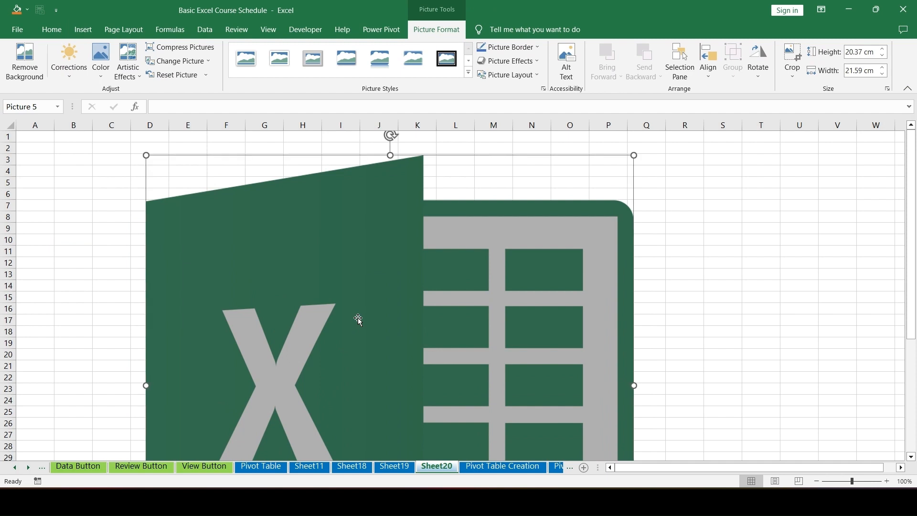
Remove the Excel logo picture from Sheet20
{"action": "right_click", "coordinate": [401, 320]}
{"action": "left_click", "coordinate": [426, 128]}
{"action": "left_click", "coordinate": [229, 181]}
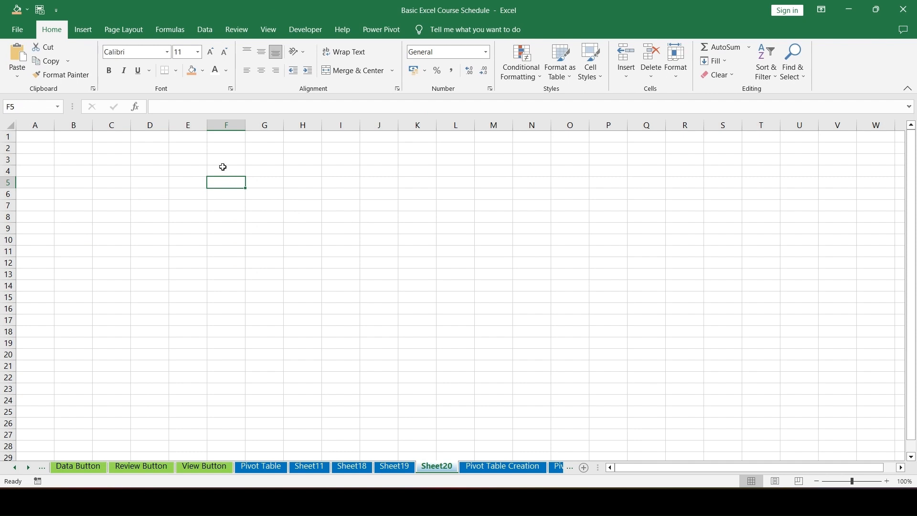
Draw a five-pointed star shape covering about cells D3 to G19
{"action": "left_click", "coordinate": [83, 30]}
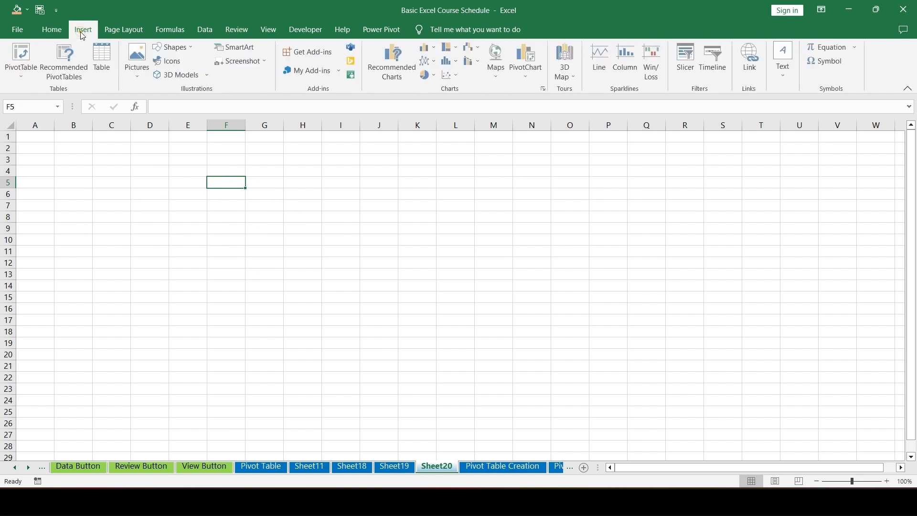
{"action": "left_click", "coordinate": [193, 50]}
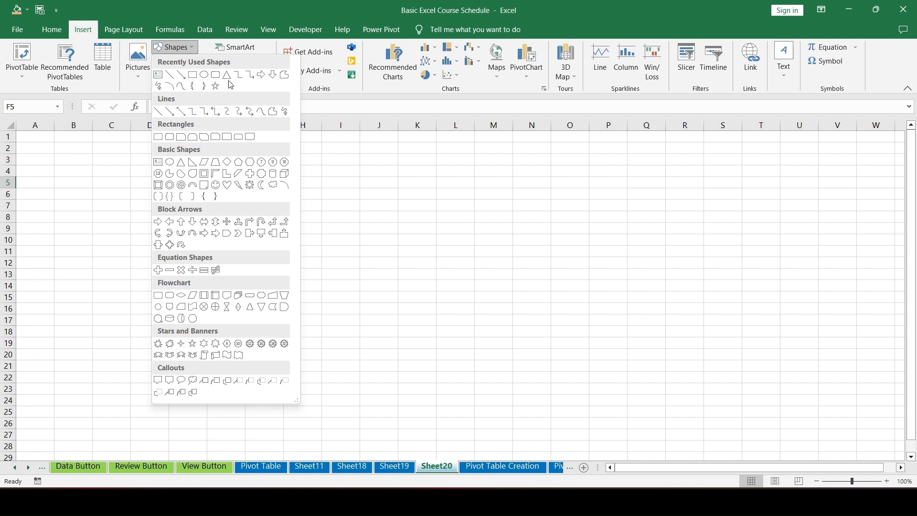
{"action": "left_click", "coordinate": [216, 86]}
{"action": "left_click_drag", "start_coordinate": [130, 153], "coordinate": [283, 343]}
{"action": "left_click", "coordinate": [334, 226]}
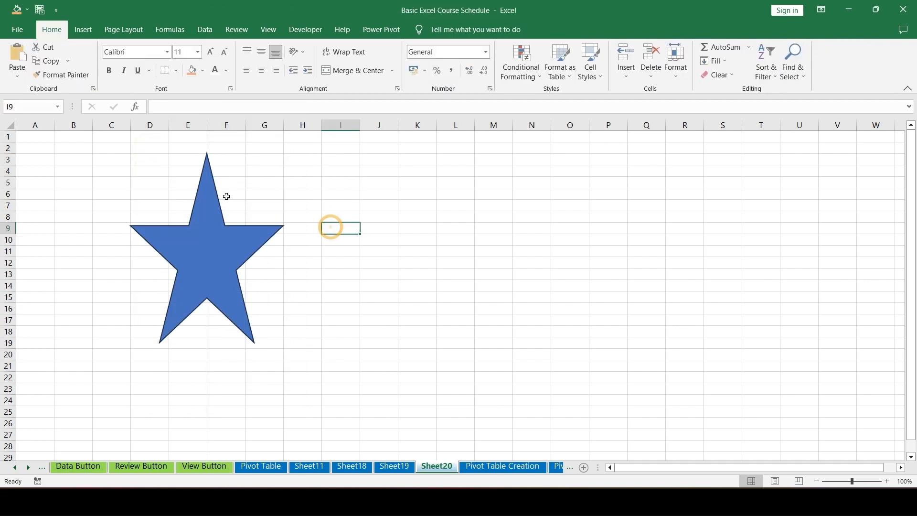
Draw a rounded rectangle about 8.4 cm high and 13.6 cm wide beside the star, covering about I3 to P19
{"action": "left_click", "coordinate": [86, 28]}
{"action": "left_click", "coordinate": [193, 49]}
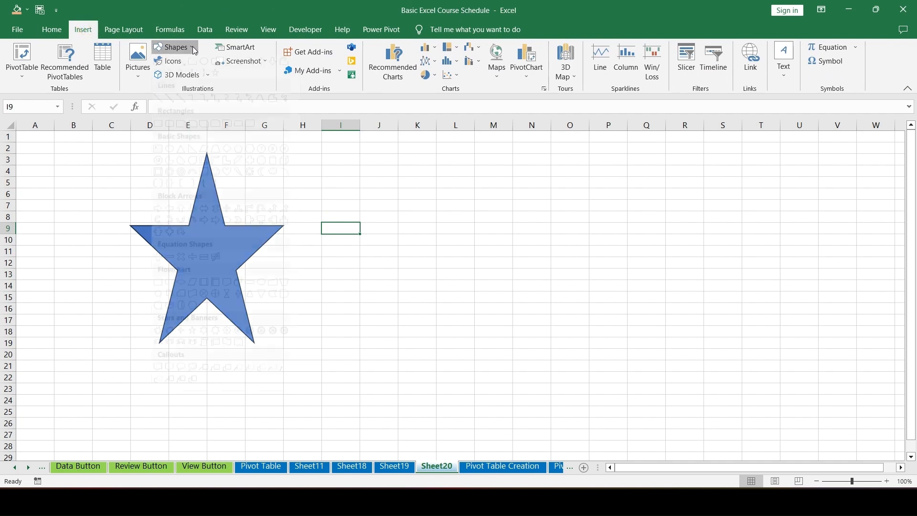
{"action": "left_click", "coordinate": [210, 75]}
{"action": "left_click_drag", "start_coordinate": [321, 152], "coordinate": [628, 343]}
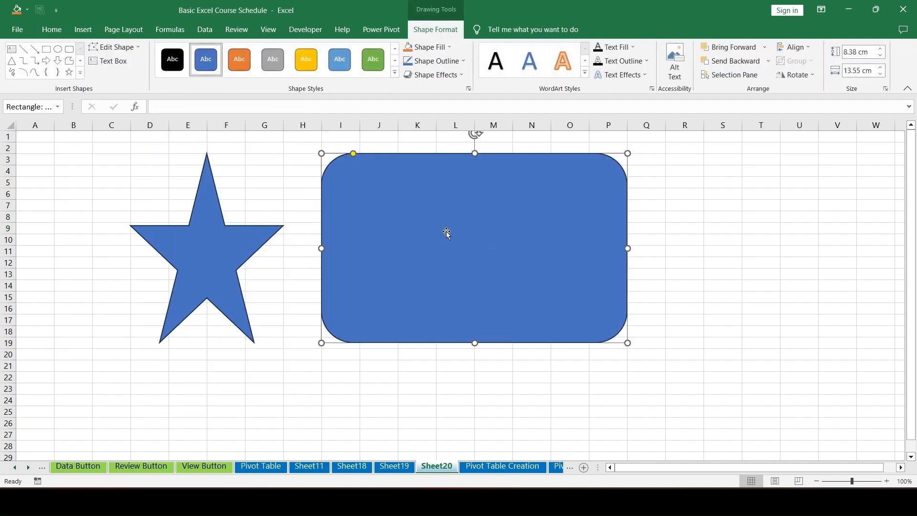
Draw a plain rectangle covering about cells S6 to T14, beyond the rounded rectangle
{"action": "left_click", "coordinate": [83, 30]}
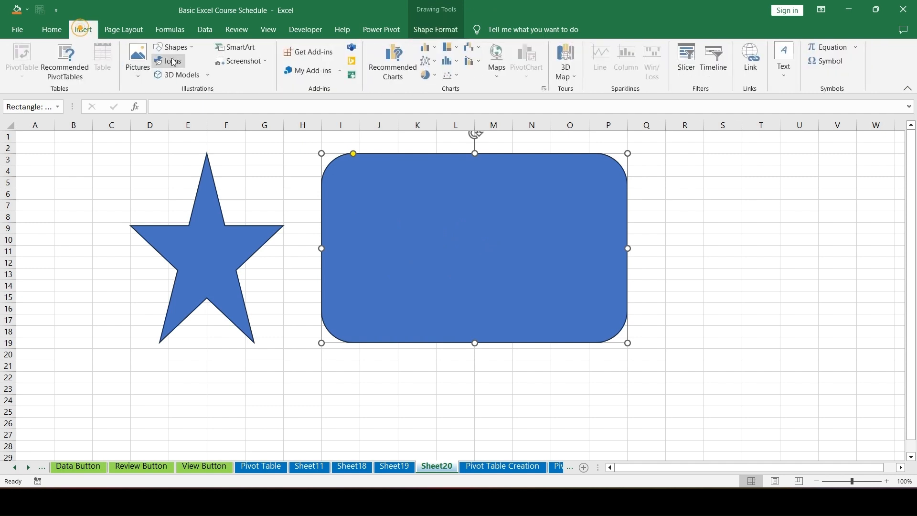
{"action": "left_click", "coordinate": [173, 48]}
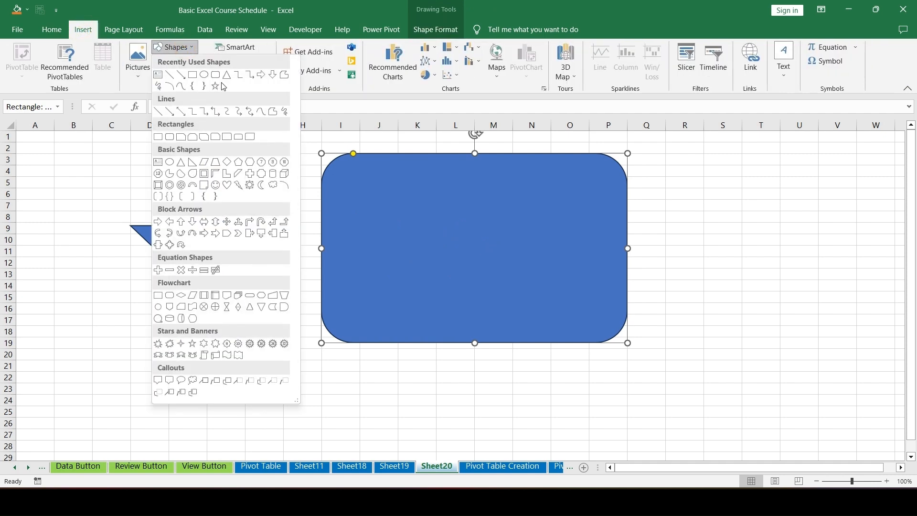
{"action": "left_click", "coordinate": [158, 136]}
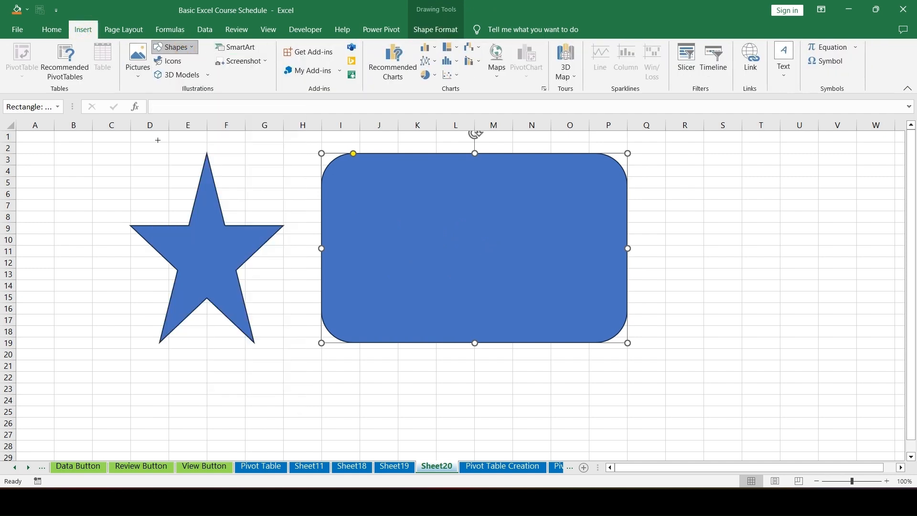
{"action": "left_click_drag", "start_coordinate": [703, 187], "coordinate": [781, 292]}
{"action": "left_click", "coordinate": [666, 289]}
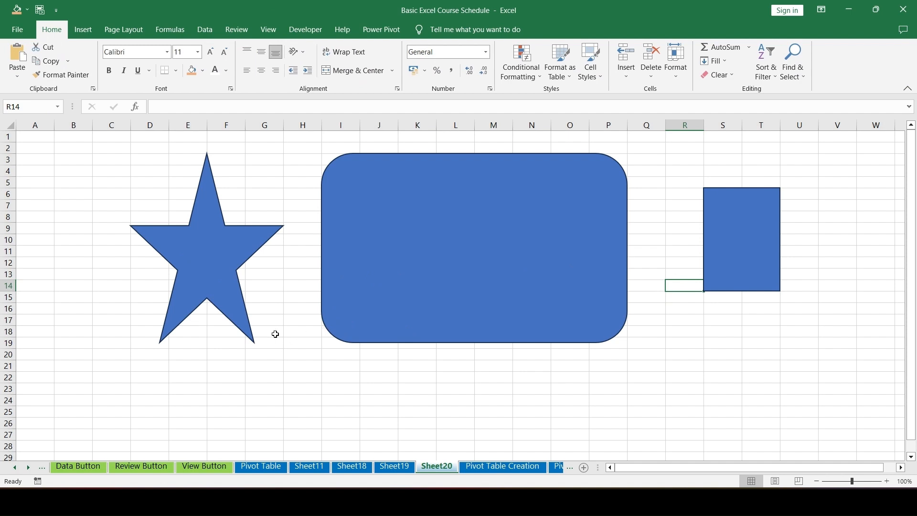
Move the rounded rectangle up to row 1 and against the star, spanning about columns H to O
{"action": "left_click", "coordinate": [397, 282]}
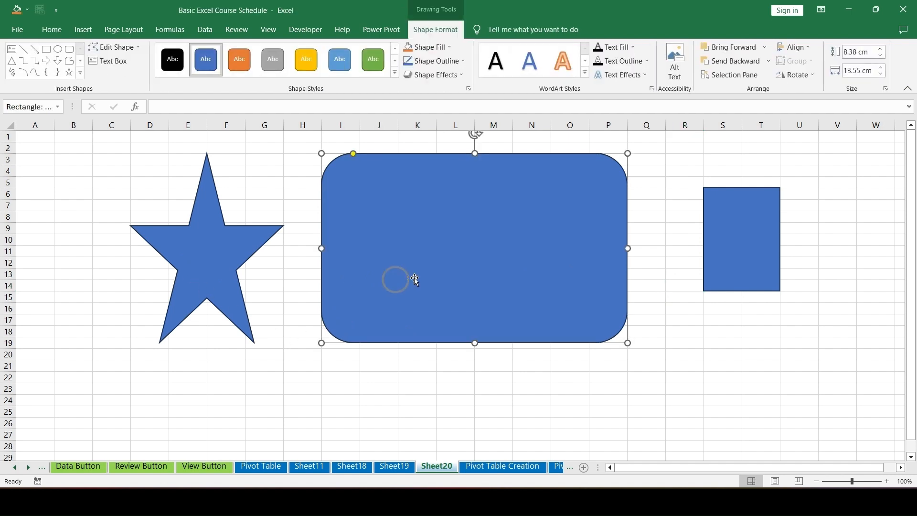
{"action": "left_click_drag", "start_coordinate": [412, 270], "coordinate": [399, 246]}
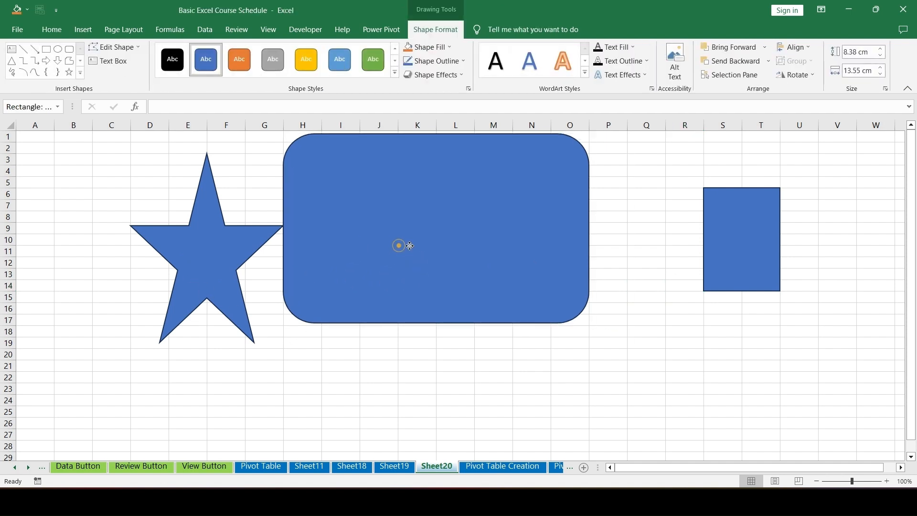
{"action": "left_click", "coordinate": [377, 377]}
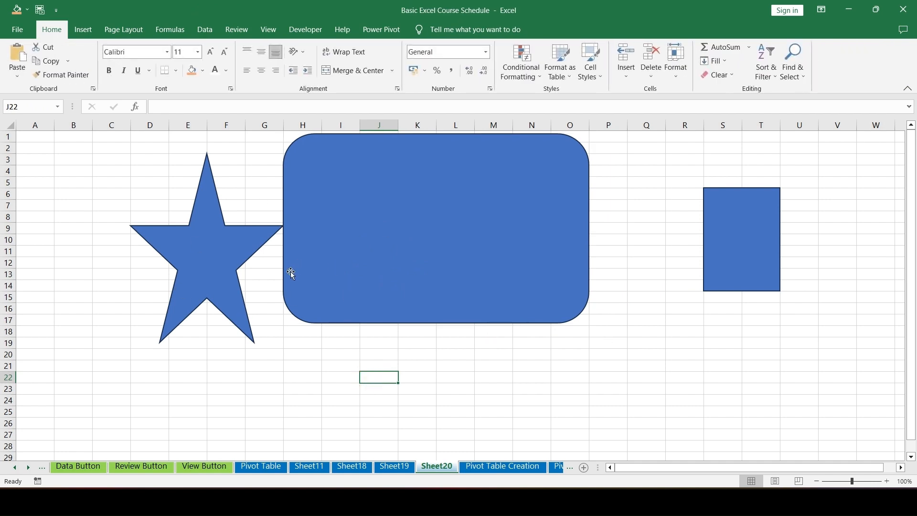
Look through the workbook's sheets, activate the COUNTIF sheet, and continue to the neighbouring COUNTIFS sheet
{"action": "left_click", "coordinate": [27, 465]}
{"action": "left_click", "coordinate": [27, 465]}
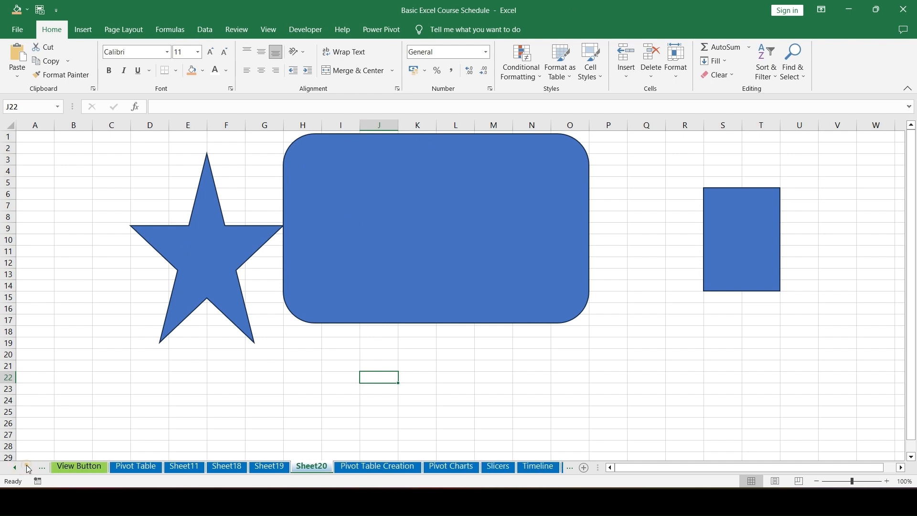
{"action": "left_click", "coordinate": [27, 466]}
{"action": "left_click", "coordinate": [26, 465]}
{"action": "left_click", "coordinate": [27, 465]}
{"action": "left_click", "coordinate": [27, 466]}
{"action": "left_click", "coordinate": [27, 465]}
{"action": "left_click", "coordinate": [27, 465]}
{"action": "left_click", "coordinate": [27, 465]}
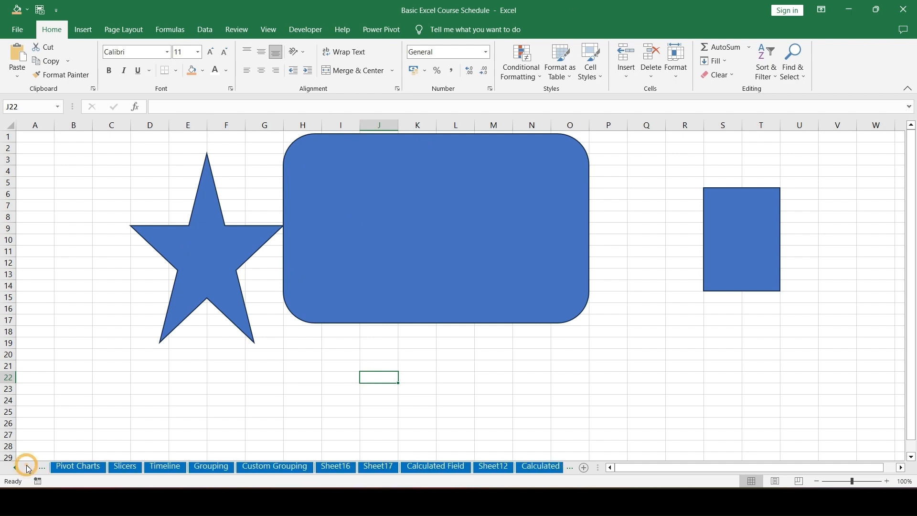
{"action": "left_click", "coordinate": [29, 468]}
{"action": "left_click", "coordinate": [29, 468]}
{"action": "left_click", "coordinate": [28, 467]}
{"action": "right_click", "coordinate": [29, 468]}
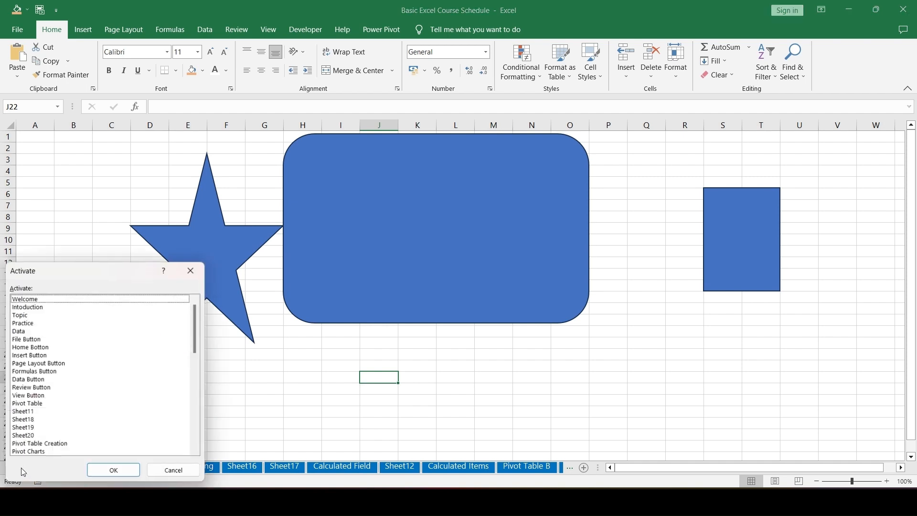
{"action": "left_click", "coordinate": [32, 420]}
{"action": "scroll", "coordinate": [32, 423], "scroll_direction": "down", "scroll_amount": 10}
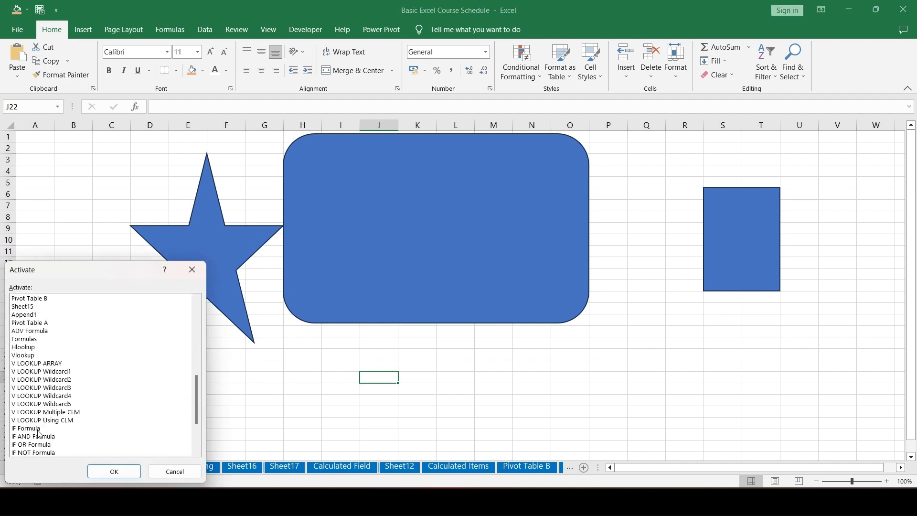
{"action": "left_click", "coordinate": [39, 437]}
{"action": "scroll", "coordinate": [41, 448], "scroll_direction": "down", "scroll_amount": 2}
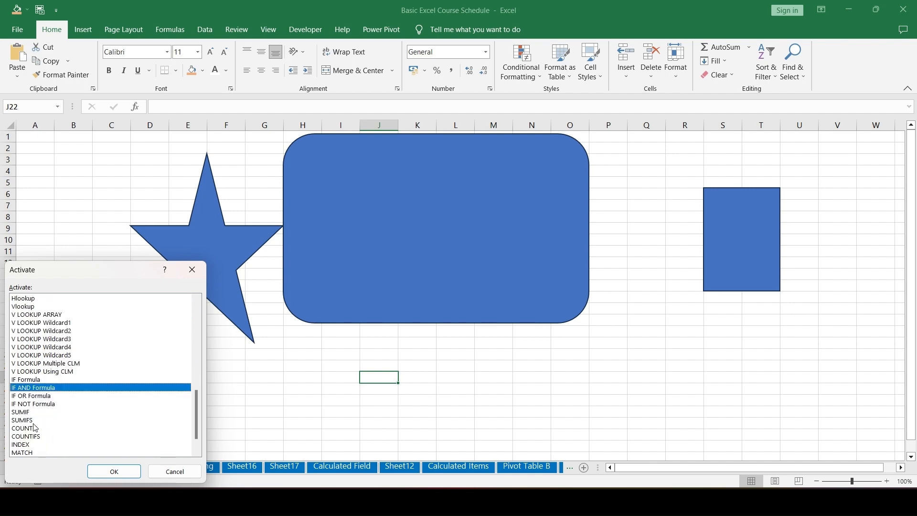
{"action": "left_click", "coordinate": [30, 429]}
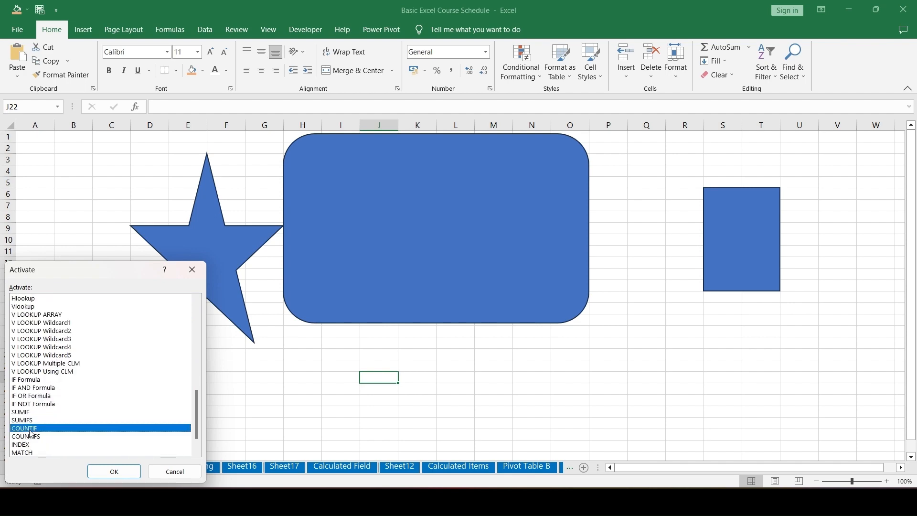
{"action": "left_click", "coordinate": [111, 471]}
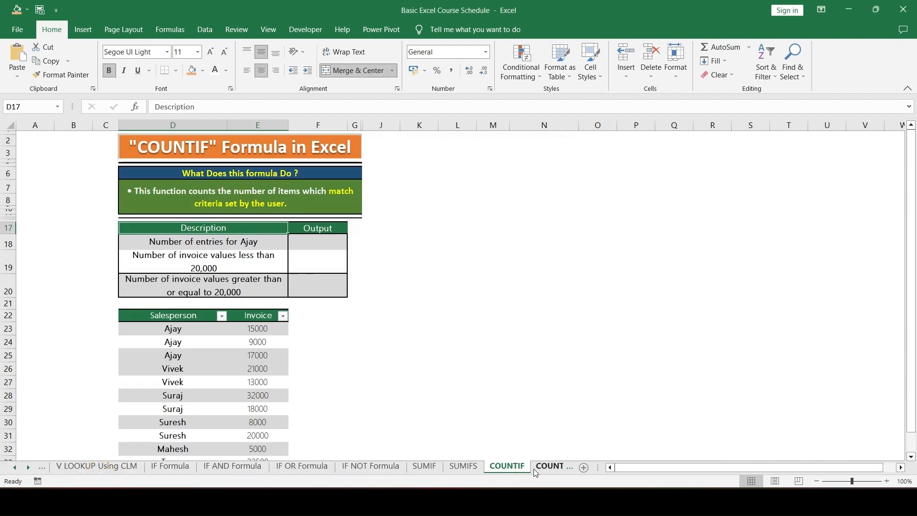
{"action": "left_click", "coordinate": [554, 467]}
Shift the COUNTIFS FORMULA title shape slightly left and apply the light blue filled shape style with a dark outline
{"action": "left_click", "coordinate": [345, 149]}
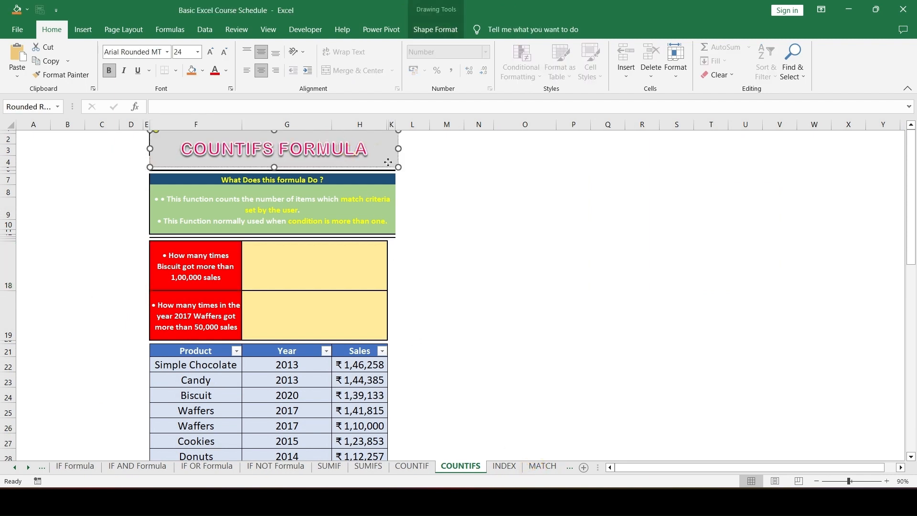
{"action": "mouse_move", "coordinate": [375, 154]}
{"action": "left_mouse_down"}
{"action": "mouse_move", "coordinate": [577, 251]}
{"action": "mouse_move", "coordinate": [405, 181]}
{"action": "mouse_move", "coordinate": [371, 145]}
{"action": "mouse_move", "coordinate": [410, 147]}
{"action": "mouse_move", "coordinate": [376, 143]}
{"action": "left_mouse_up"}
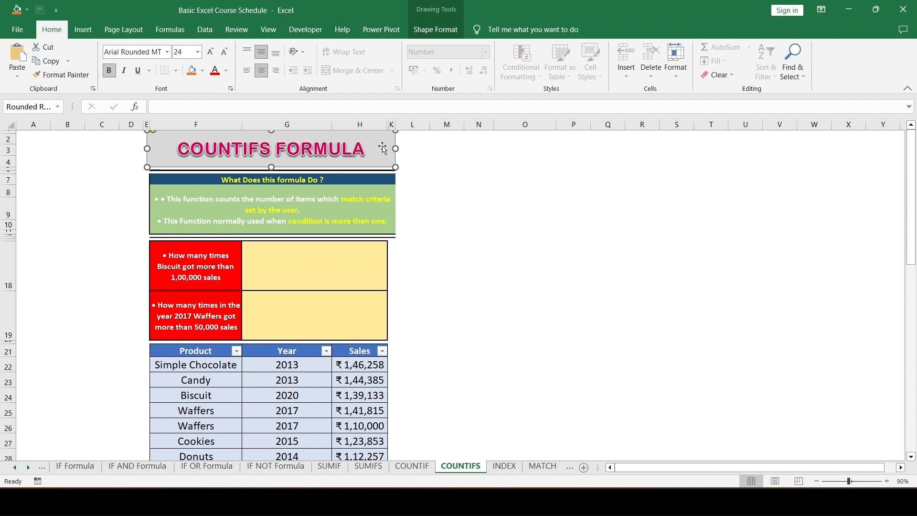
{"action": "left_click", "coordinate": [435, 29]}
{"action": "left_click", "coordinate": [395, 74]}
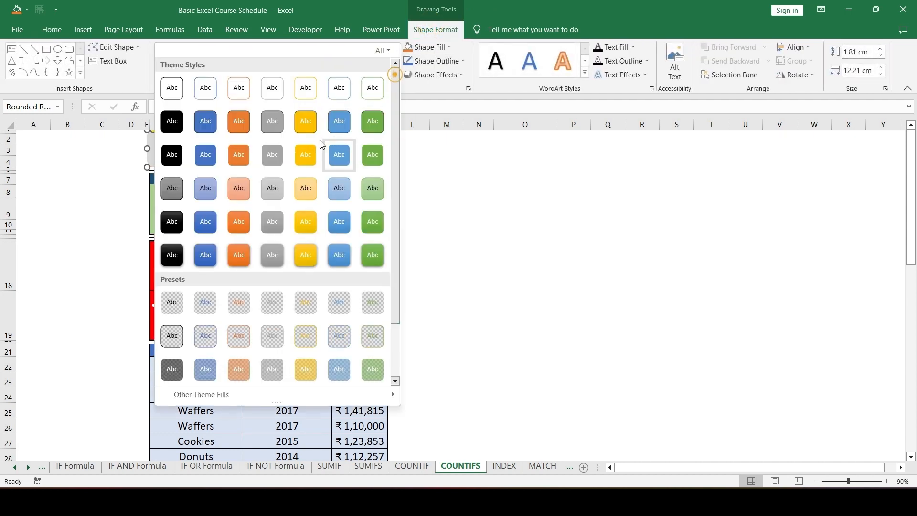
{"action": "left_click", "coordinate": [339, 121]}
{"action": "left_click", "coordinate": [468, 191]}
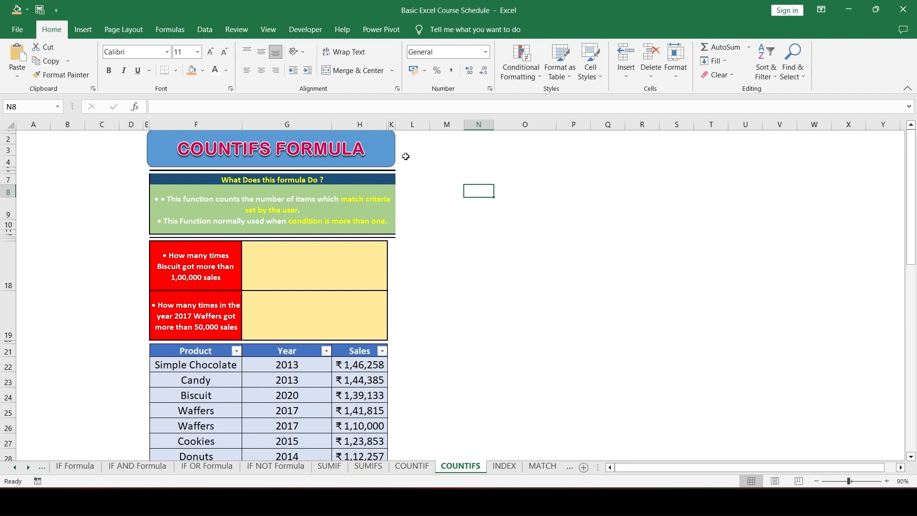
{"action": "left_click", "coordinate": [471, 168]}
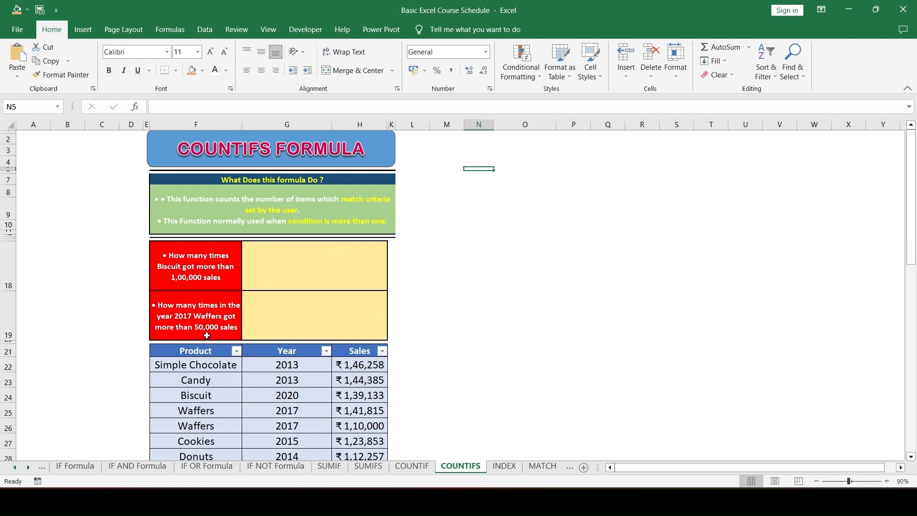
Activate Sheet12 from the workbook's full list of sheets
{"action": "left_click_drag", "start_coordinate": [16, 472], "coordinate": [29, 473]}
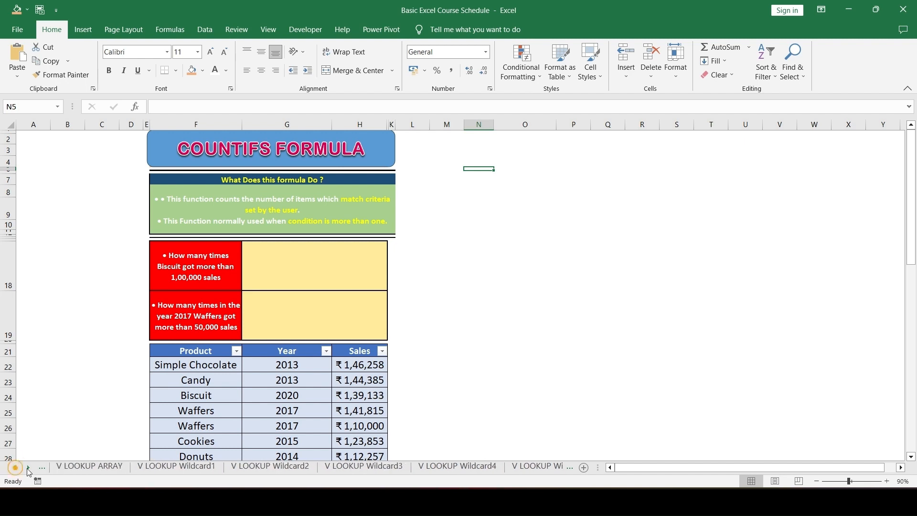
{"action": "right_click", "coordinate": [25, 472]}
{"action": "scroll", "coordinate": [38, 408], "scroll_direction": "up", "scroll_amount": 3}
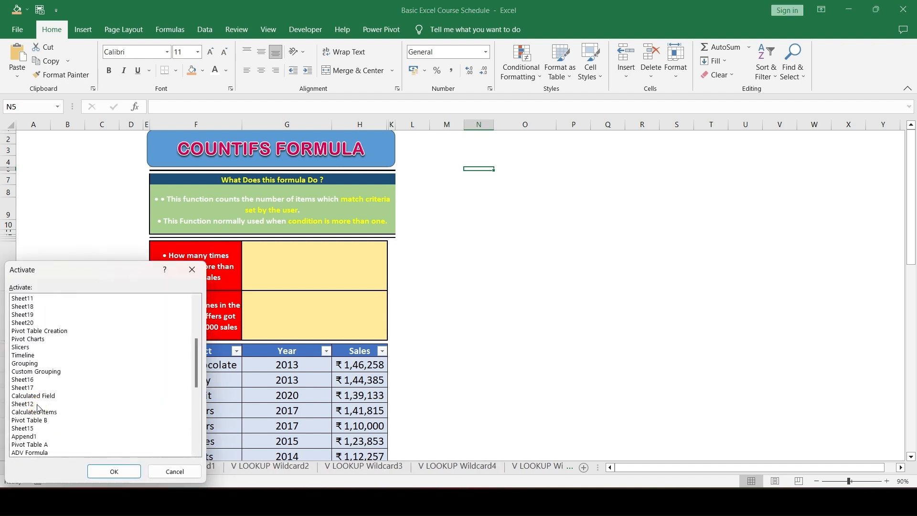
{"action": "scroll", "coordinate": [46, 398], "scroll_direction": "up", "scroll_amount": 1}
{"action": "scroll", "coordinate": [45, 389], "scroll_direction": "down", "scroll_amount": 2}
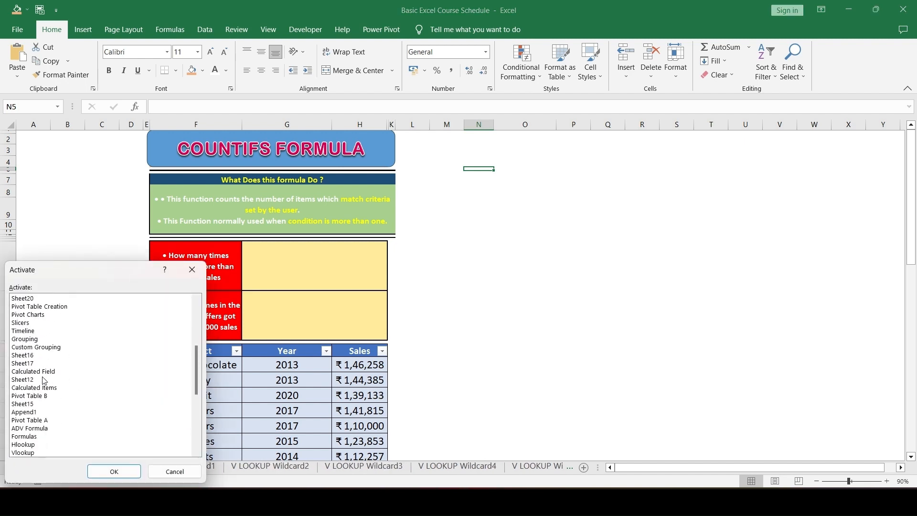
{"action": "left_click", "coordinate": [28, 380]}
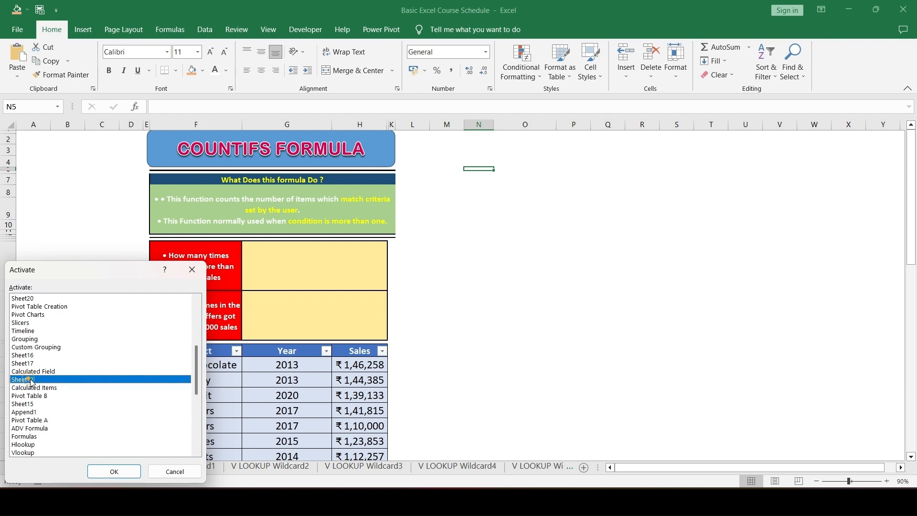
{"action": "left_click", "coordinate": [122, 474]}
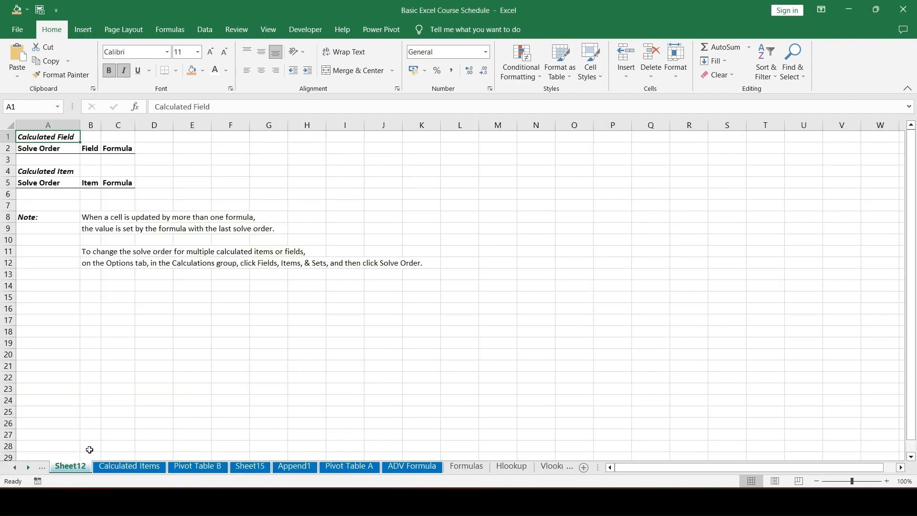
Go back through the preceding worksheets, past Sheet17 and Slicers, to Sheet20 with the drawn shapes
{"action": "key", "text": "ctrl+Page_Up"}
{"action": "key", "text": "ctrl+Page_Up"}
{"action": "key", "text": "ctrl+Page_Up"}
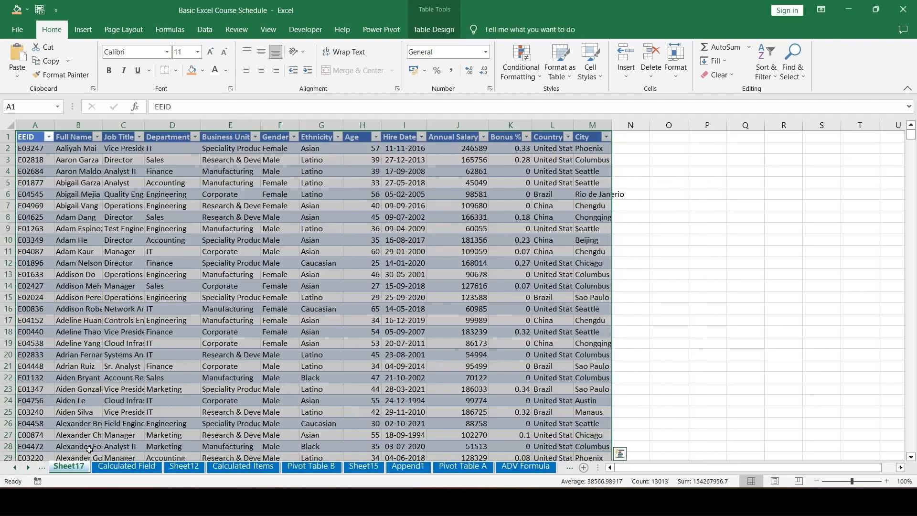
{"action": "key", "text": "ctrl+Page_Up"}
{"action": "key", "text": "ctrl+Page_Up"}
{"action": "key", "text": "ctrl+Page_Up"}
{"action": "key", "text": "ctrl+Page_Up"}
{"action": "key", "text": "ctrl+Page_Up"}
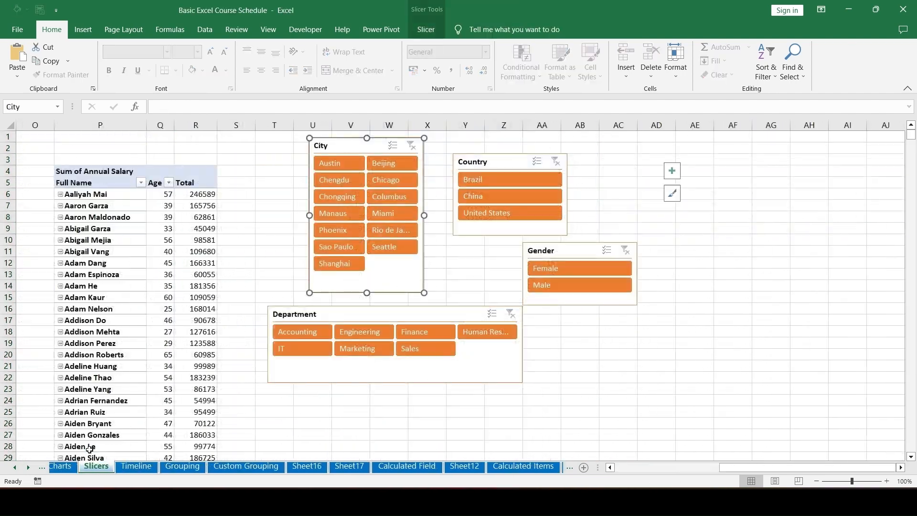
{"action": "key", "text": "ctrl+Page_Up"}
{"action": "key", "text": "ctrl+Page_Up"}
{"action": "key", "text": "ctrl+Page_Up"}
{"action": "key", "text": "ctrl+Page_Down"}
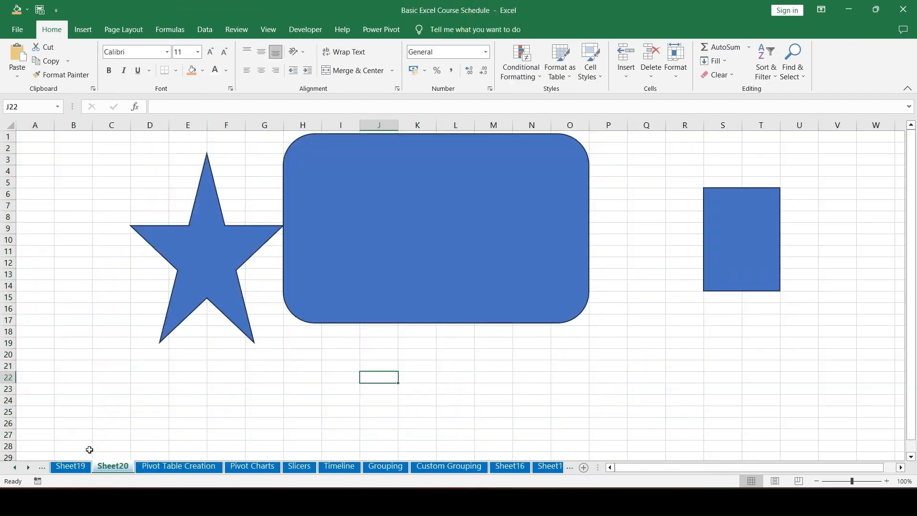
Move the rounded rectangle to about columns L to S, overlapping the small rectangle, and the star to column A starting at row 2
{"action": "left_click_drag", "start_coordinate": [403, 238], "coordinate": [549, 247]}
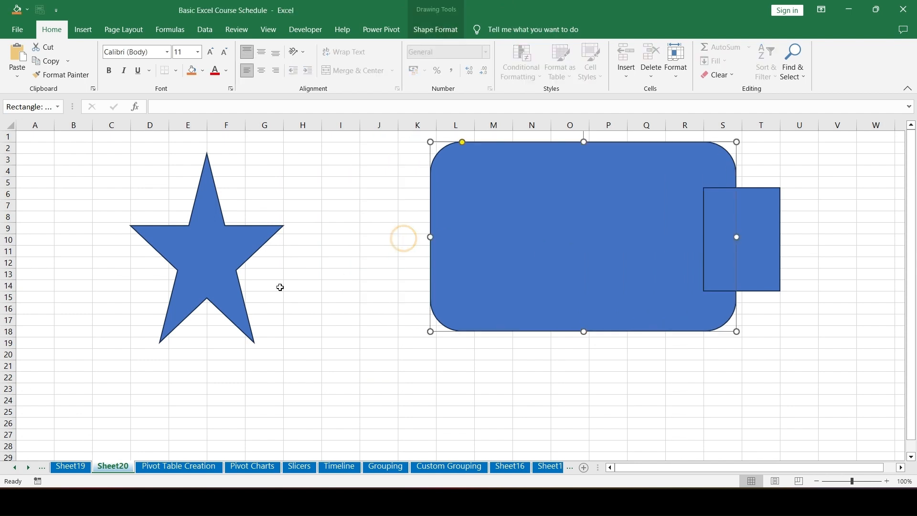
{"action": "left_click_drag", "start_coordinate": [198, 285], "coordinate": [90, 280]}
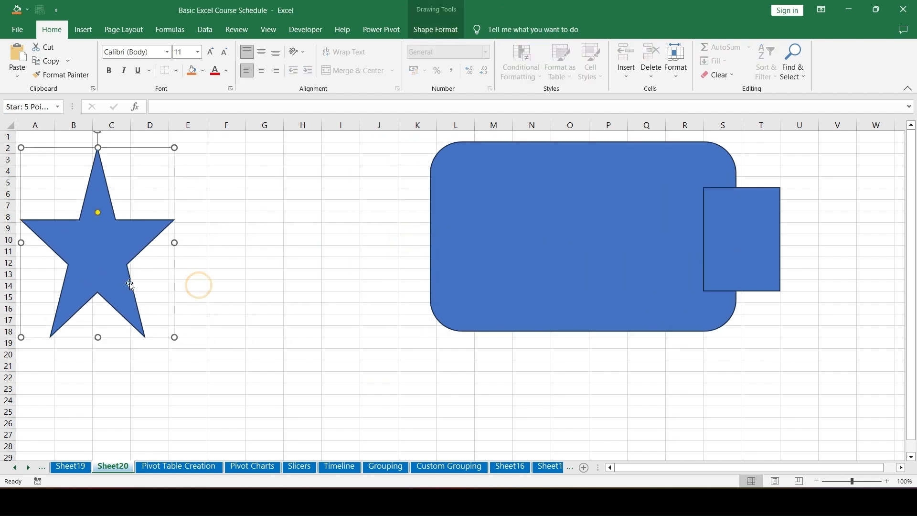
Move the rounded rectangle to about columns H to O and enter the text ggjkghjkhjhjhjhkjhfvjgj inside it
{"action": "left_click", "coordinate": [289, 179]}
{"action": "left_click_drag", "start_coordinate": [547, 196], "coordinate": [416, 209]}
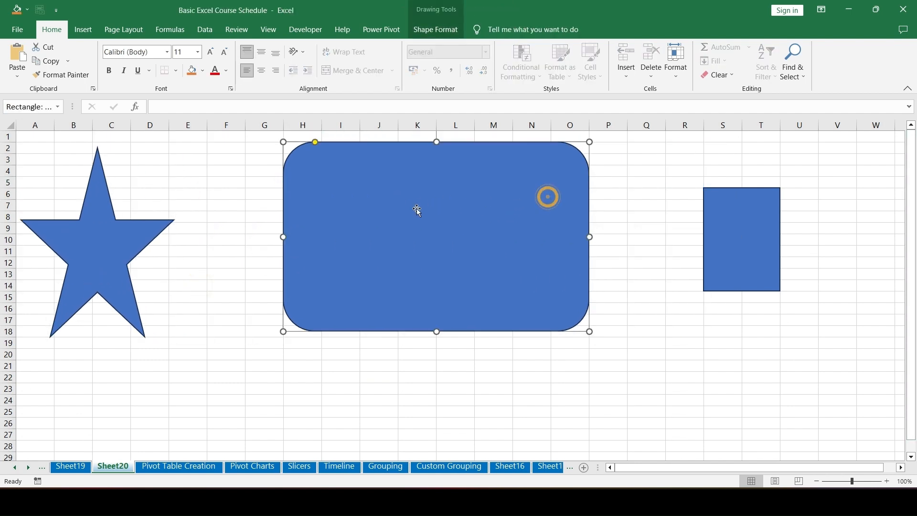
{"action": "type", "text": "ggjkghjkhjhjhjhkjhfvjgj"}
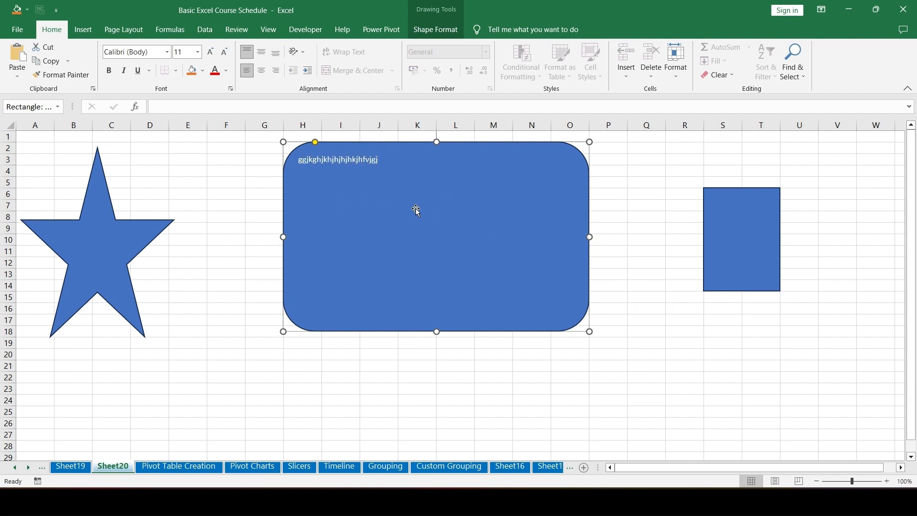
{"action": "left_click", "coordinate": [366, 387]}
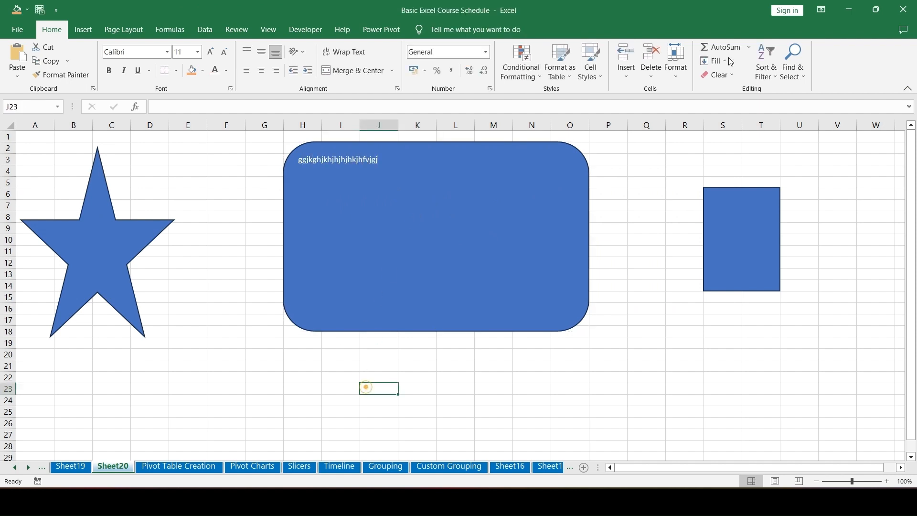
Insert the crossed-out eye icon from the Accessibility category and place it beside the star's upper tip, around column E
{"action": "left_click", "coordinate": [83, 30]}
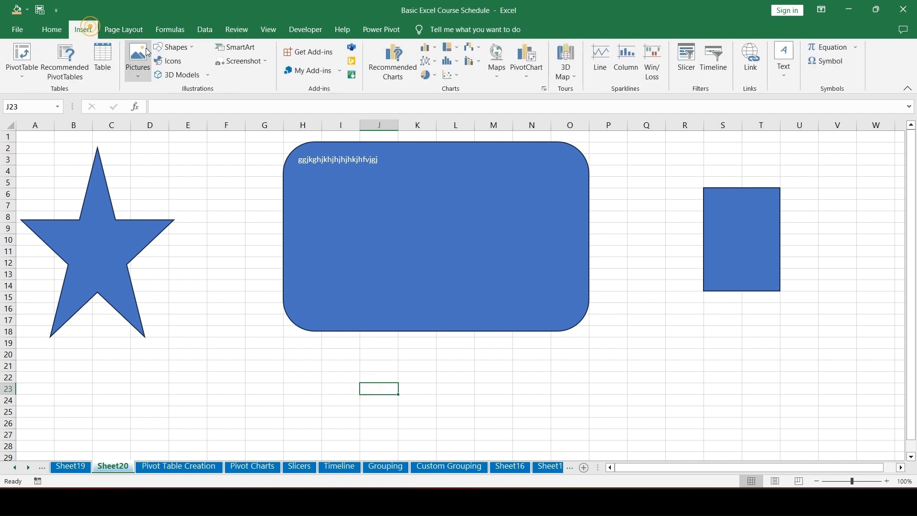
{"action": "left_click", "coordinate": [178, 62]}
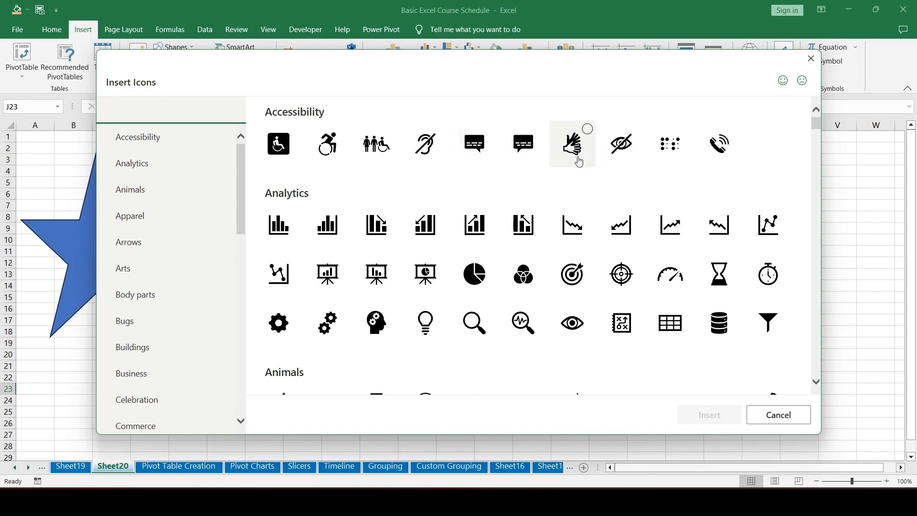
{"action": "left_click", "coordinate": [626, 148]}
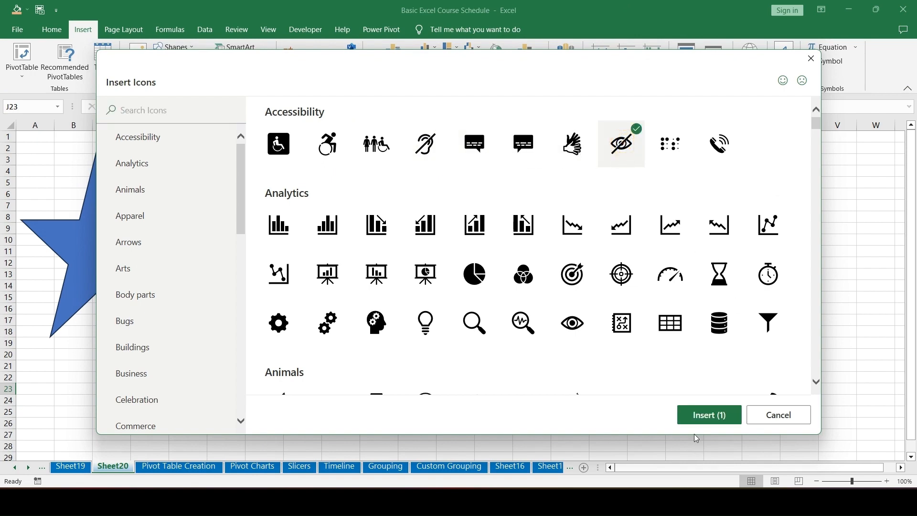
{"action": "left_click", "coordinate": [702, 419]}
{"action": "left_click_drag", "start_coordinate": [397, 415], "coordinate": [208, 179]}
{"action": "left_click", "coordinate": [226, 271]}
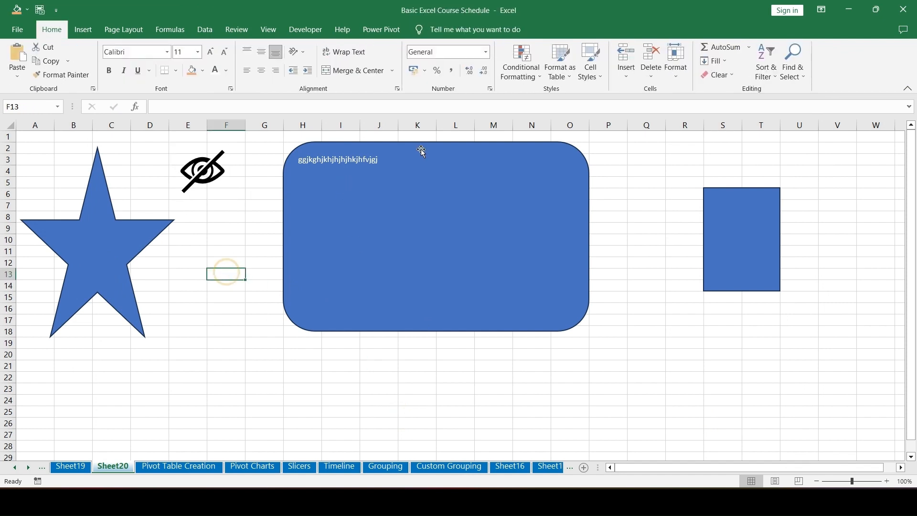
Move the rounded rectangle to about columns K to S from row 4 and shift the eye icon to columns F and G
{"action": "left_click_drag", "start_coordinate": [421, 149], "coordinate": [550, 170]}
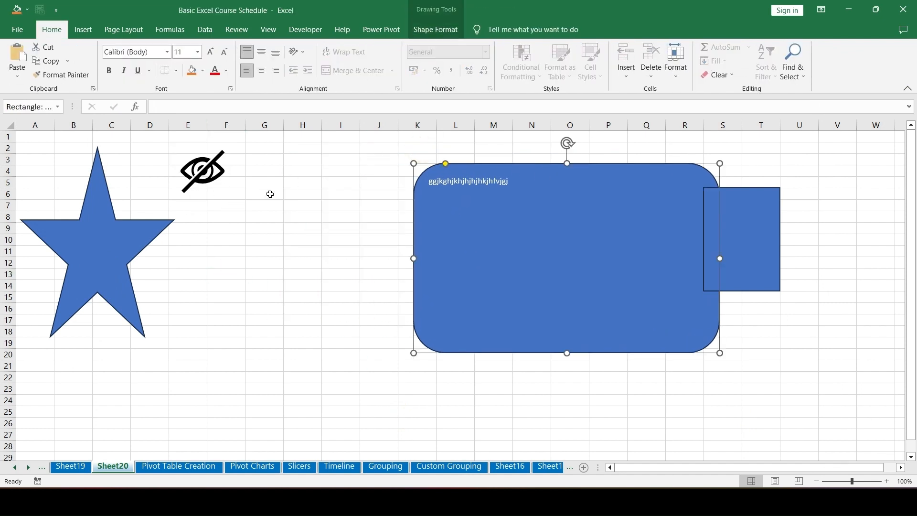
{"action": "left_click_drag", "start_coordinate": [211, 172], "coordinate": [258, 170]}
{"action": "left_click", "coordinate": [227, 228]}
Search the online 3D models for car and insert the red racing car from the green-background thumbnail
{"action": "left_click", "coordinate": [82, 29]}
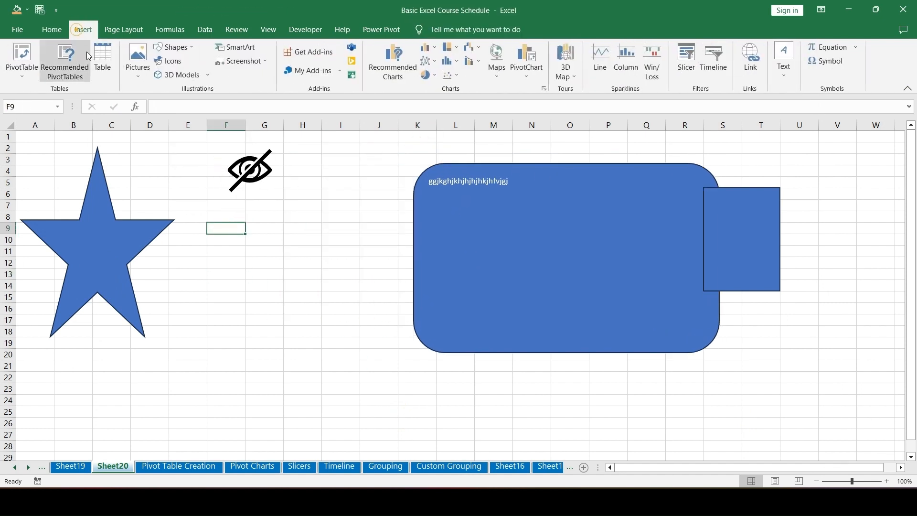
{"action": "left_click", "coordinate": [249, 174]}
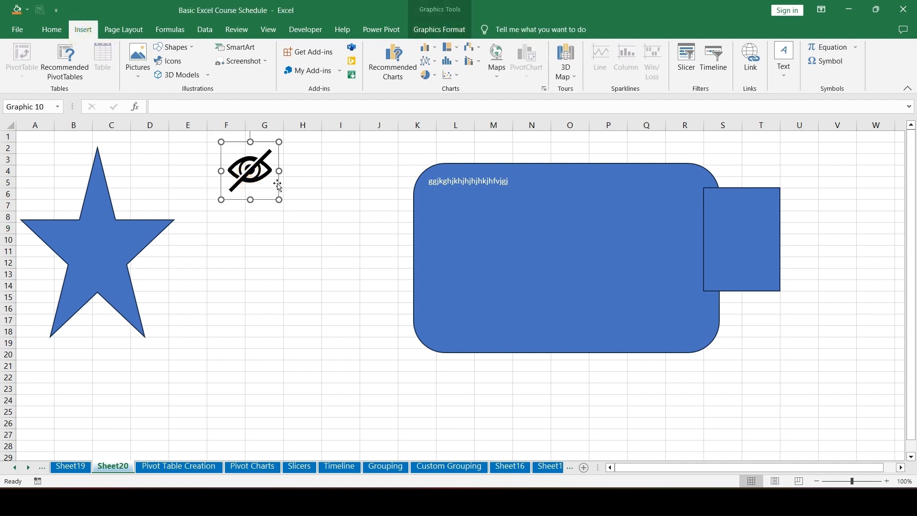
{"action": "left_click", "coordinate": [210, 76]}
{"action": "left_click", "coordinate": [195, 117]}
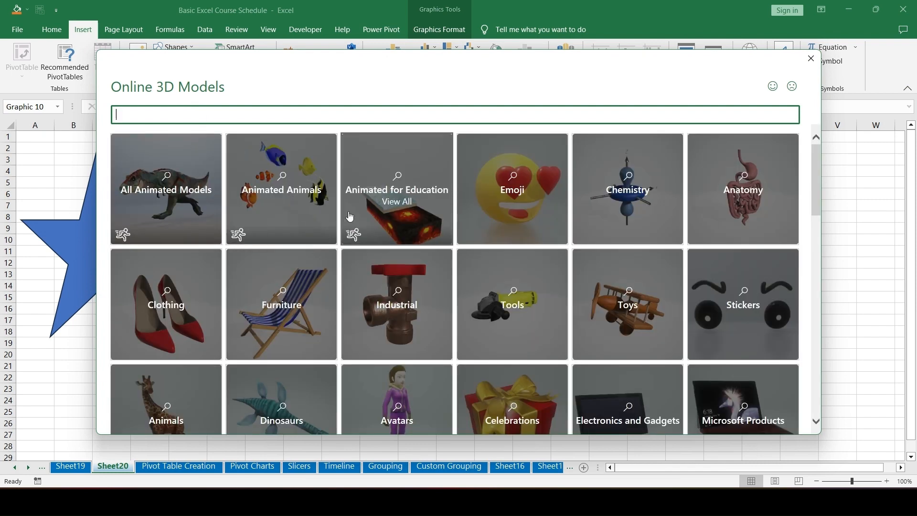
{"action": "type", "text": "car"}
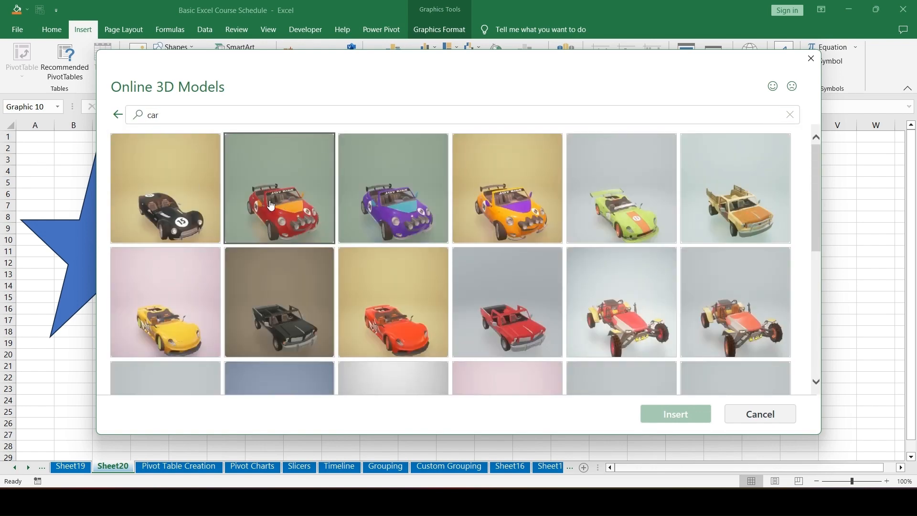
{"action": "left_click", "coordinate": [250, 228]}
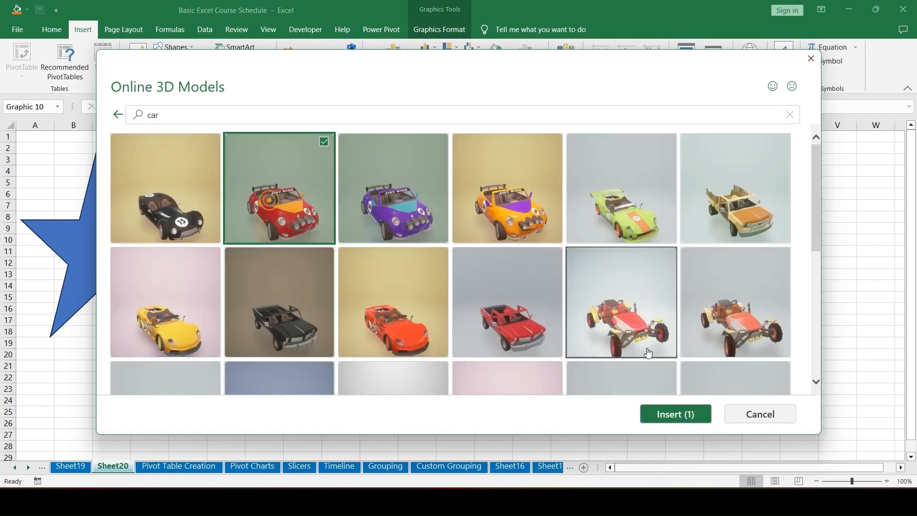
{"action": "left_click", "coordinate": [667, 414]}
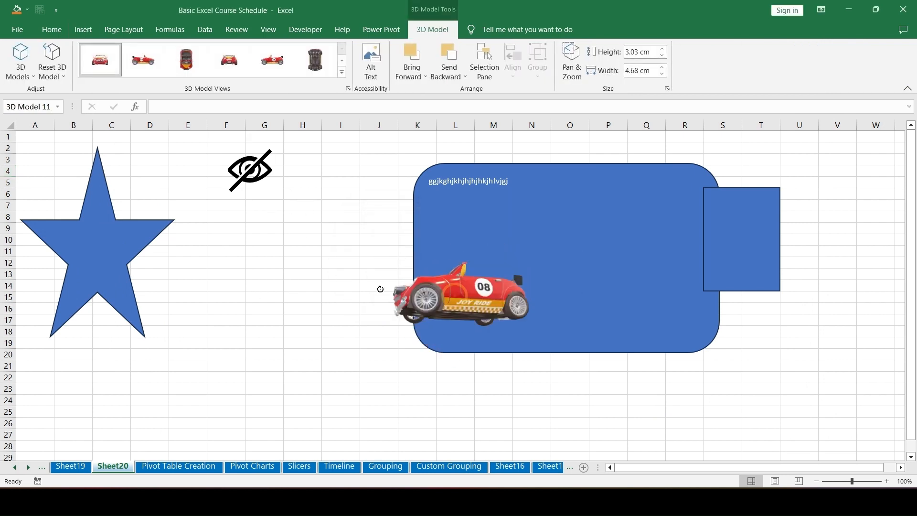
Reposition the red car model next to the star, enlarging it to about 10.3 by 12.5 cm and rotating it
{"action": "left_click_drag", "start_coordinate": [465, 313], "coordinate": [269, 248]}
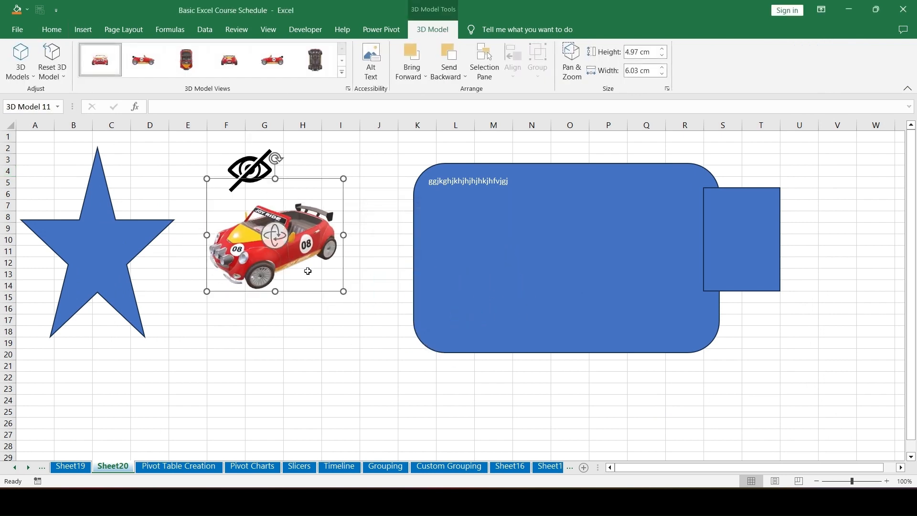
{"action": "left_click_drag", "start_coordinate": [343, 293], "coordinate": [486, 408]}
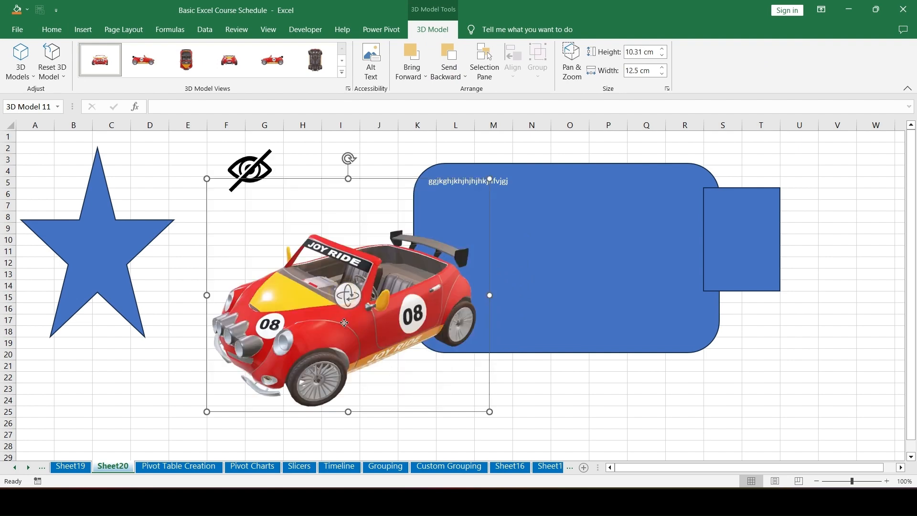
{"action": "left_click_drag", "start_coordinate": [354, 318], "coordinate": [334, 287]}
{"action": "left_click_drag", "start_coordinate": [325, 250], "coordinate": [344, 238]}
Try several preset 3D views on the car and finish with the raised side view facing the rounded rectangle
{"action": "left_click", "coordinate": [143, 61]}
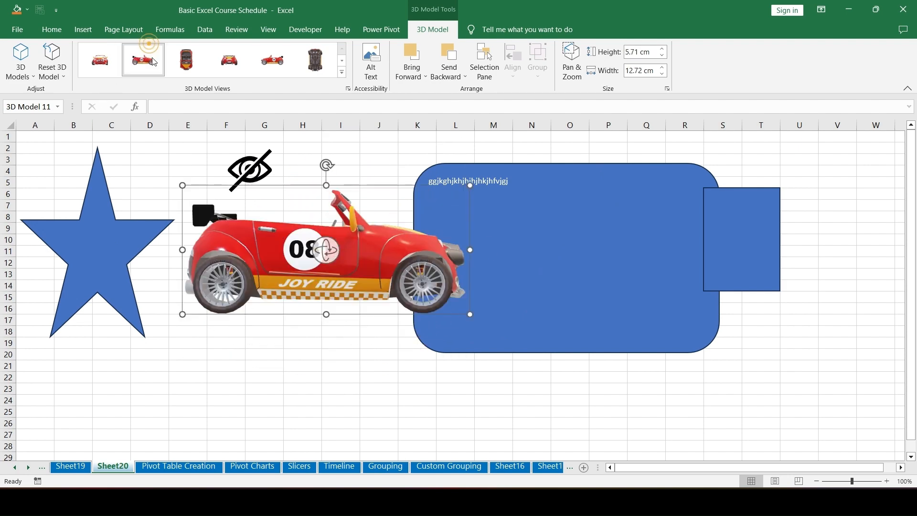
{"action": "left_click", "coordinate": [186, 61]}
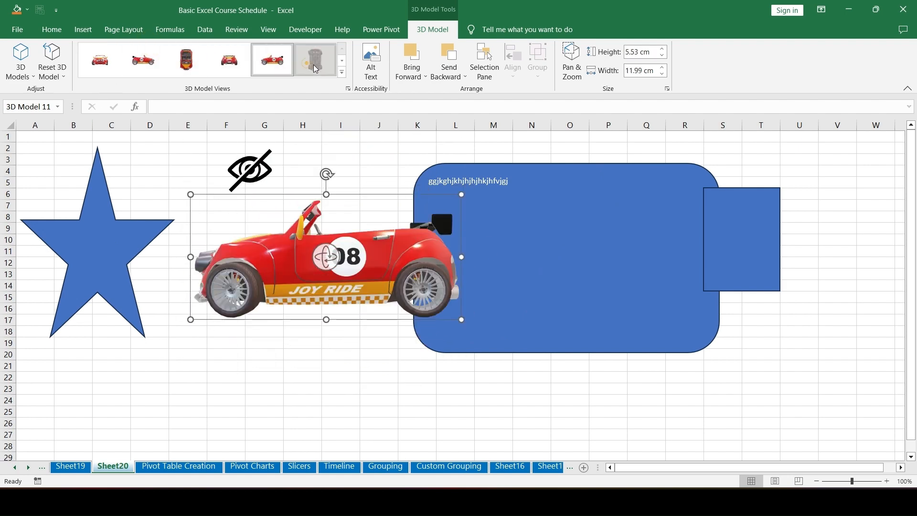
{"action": "left_click", "coordinate": [315, 60]}
{"action": "left_click", "coordinate": [342, 72]}
{"action": "left_click", "coordinate": [186, 96]}
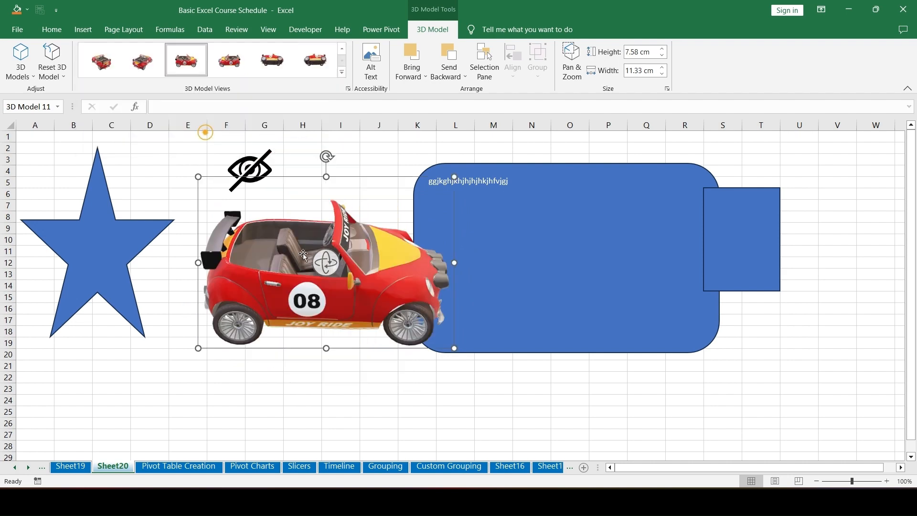
{"action": "left_click", "coordinate": [320, 409]}
Insert a Basic Block List SmartArt graphic from the List category
{"action": "left_click", "coordinate": [83, 30]}
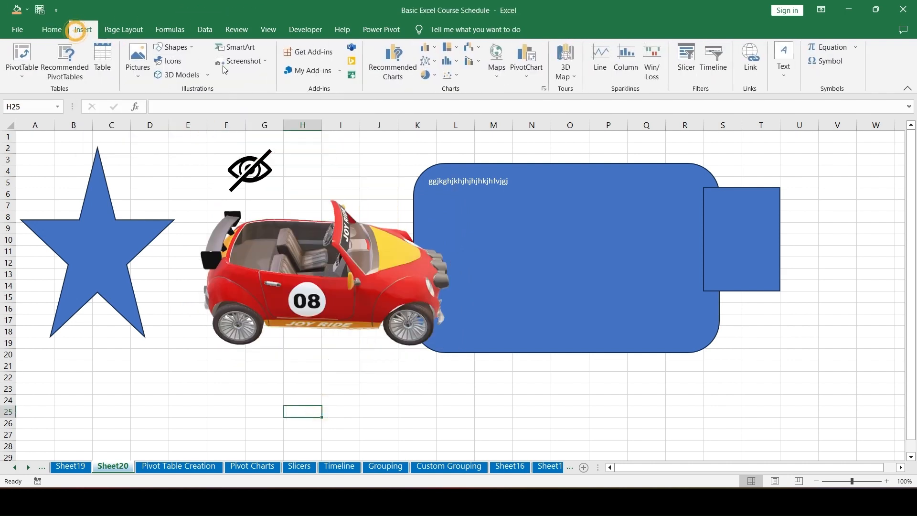
{"action": "left_click", "coordinate": [254, 50]}
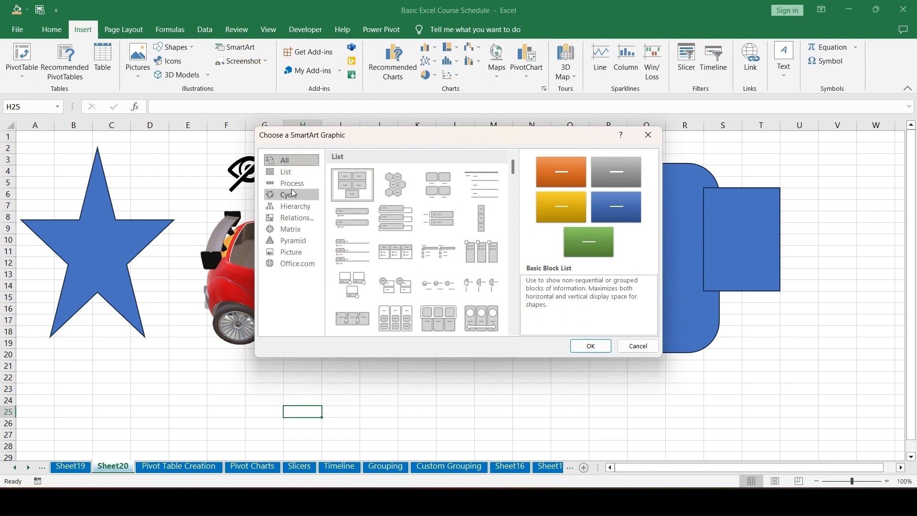
{"action": "left_click", "coordinate": [292, 173]}
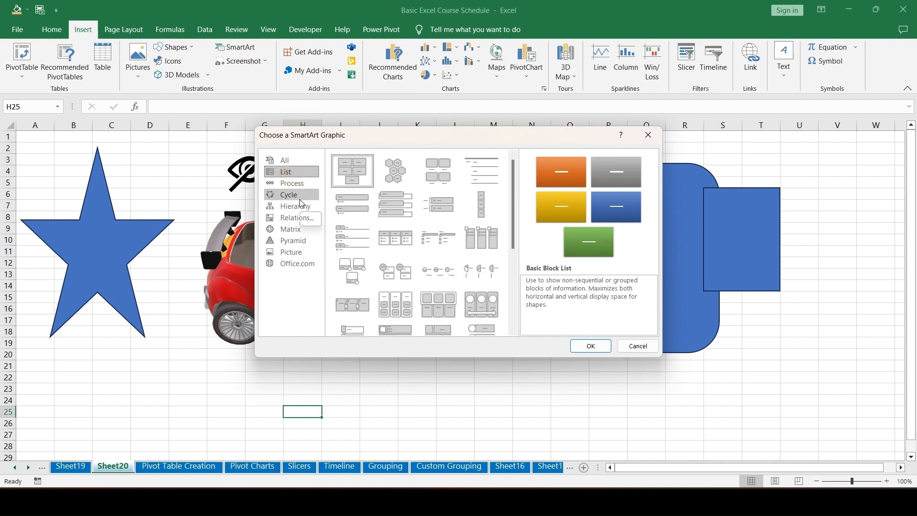
{"action": "left_click", "coordinate": [393, 211]}
{"action": "left_click", "coordinate": [369, 183]}
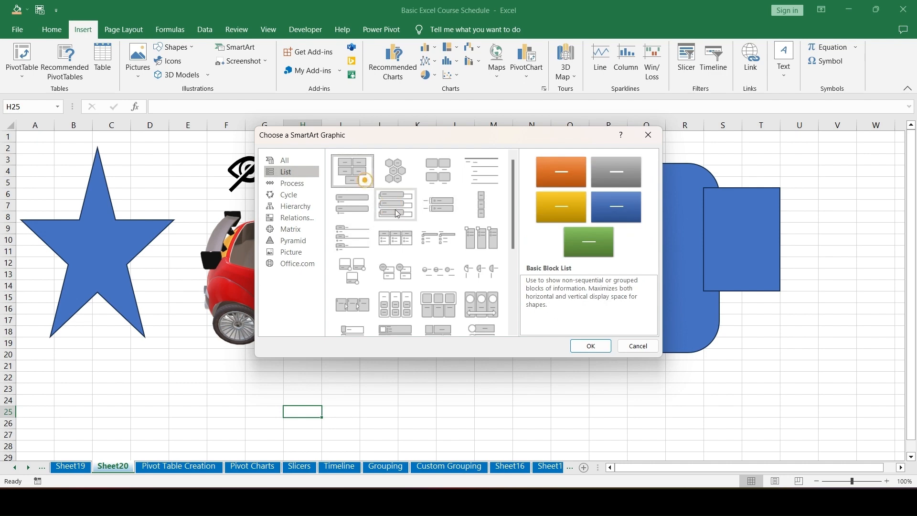
{"action": "left_click", "coordinate": [590, 346]}
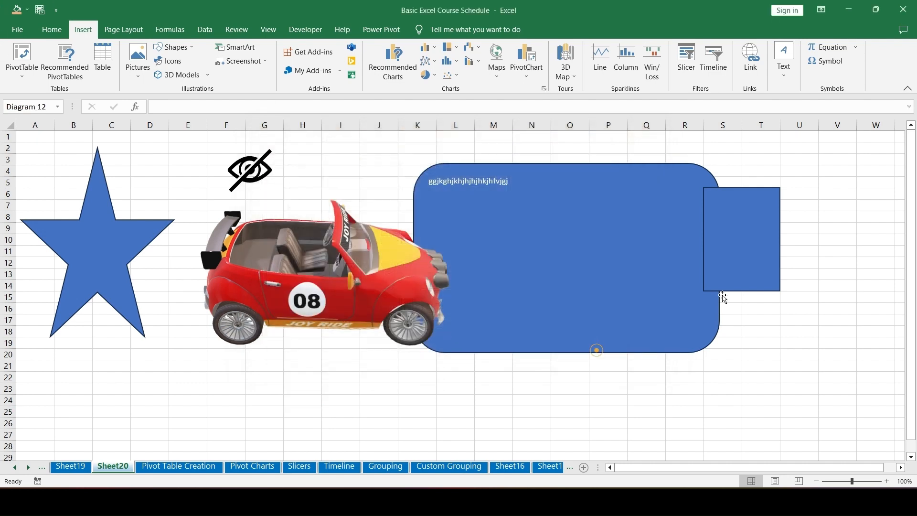
Examine the inserted SmartArt frame and its five text placeholders one by one, leaving them empty
{"action": "left_click", "coordinate": [525, 210]}
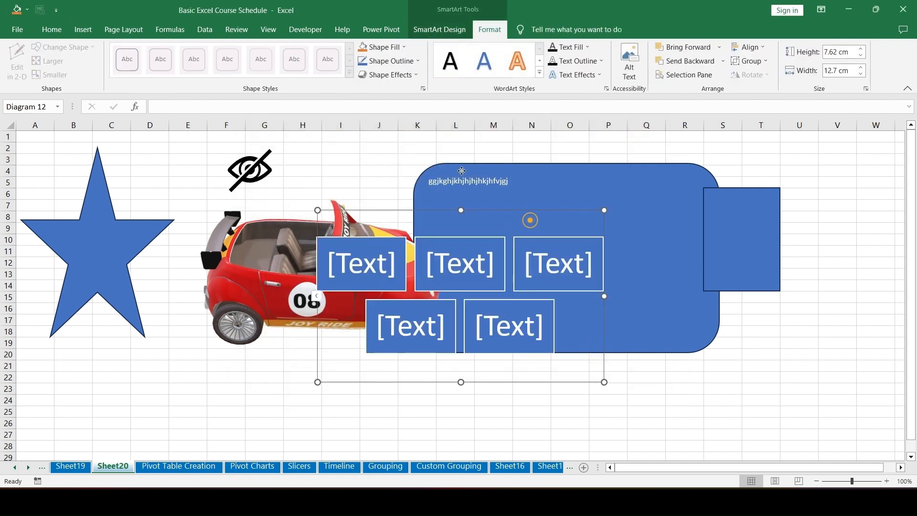
{"action": "left_click", "coordinate": [549, 223]}
{"action": "left_click", "coordinate": [584, 215]}
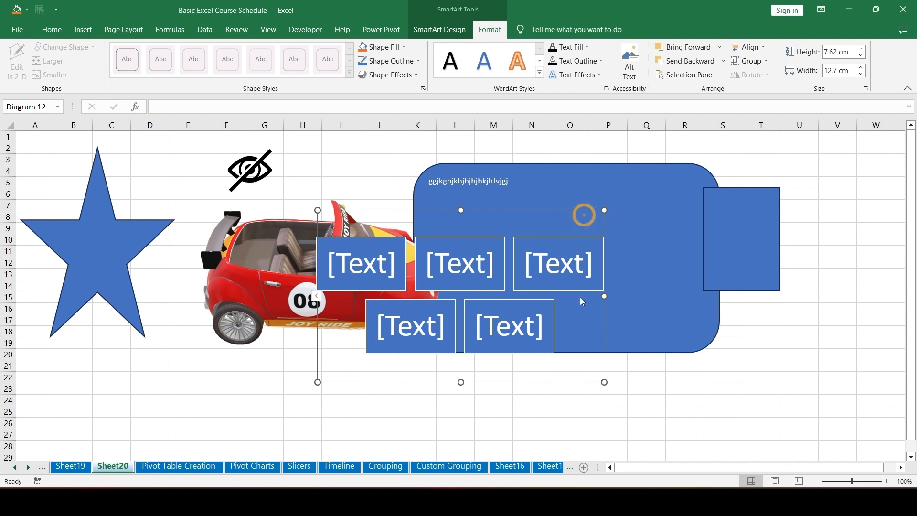
{"action": "left_click", "coordinate": [579, 301]}
{"action": "left_click", "coordinate": [503, 293]}
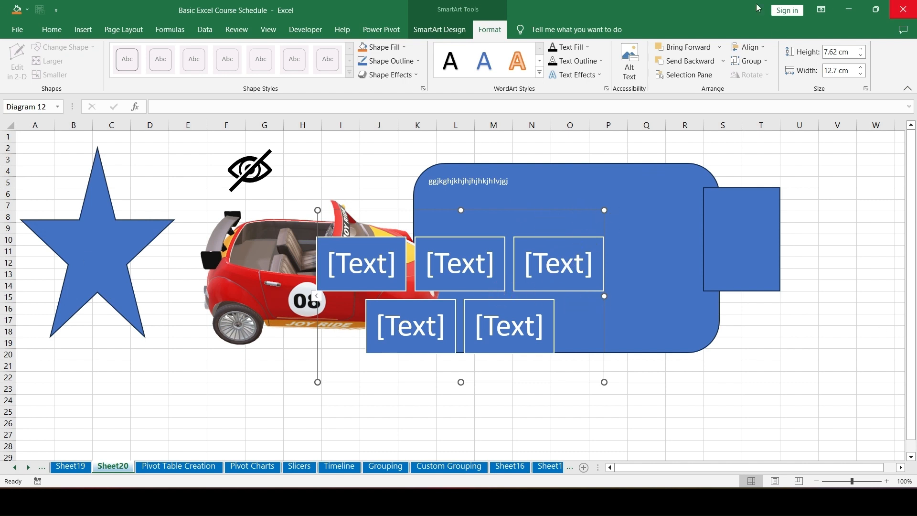
{"action": "left_click", "coordinate": [375, 267]}
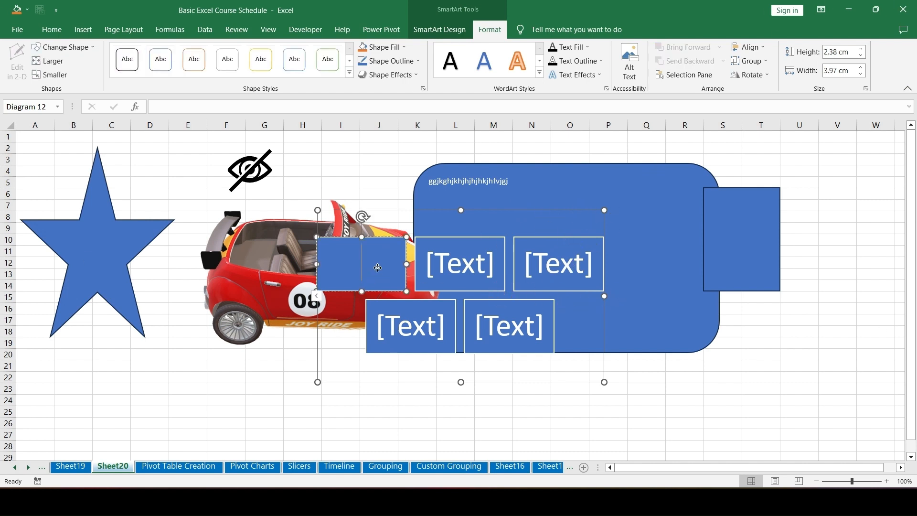
{"action": "left_click", "coordinate": [476, 260]}
{"action": "left_click", "coordinate": [557, 262]}
{"action": "left_click", "coordinate": [440, 329]}
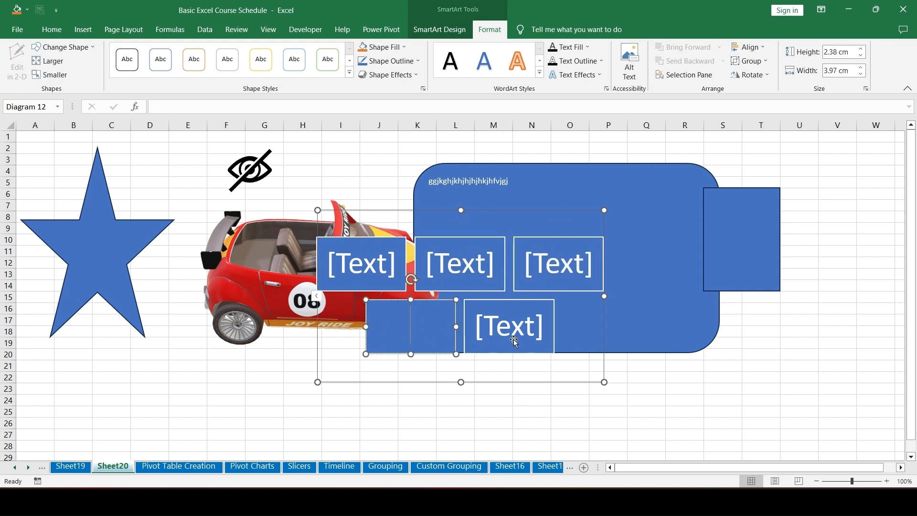
{"action": "left_click", "coordinate": [512, 337]}
{"action": "left_click", "coordinate": [406, 425]}
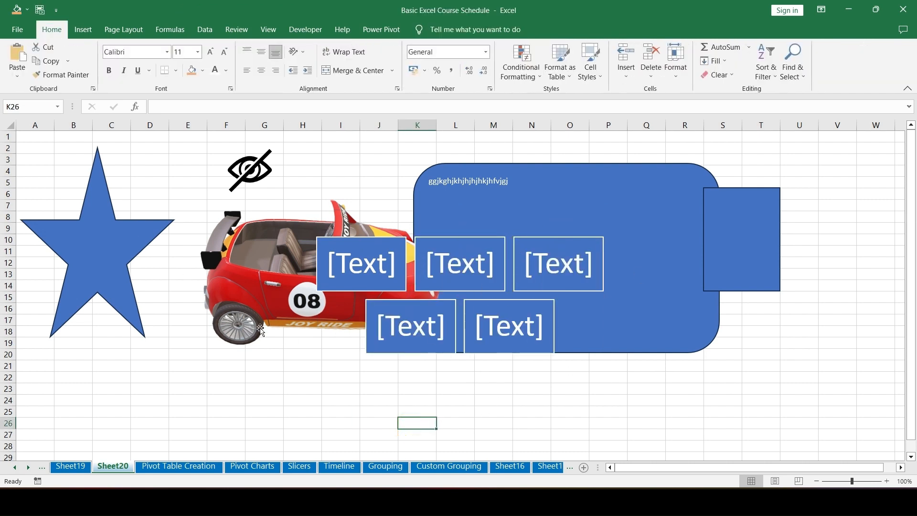
{"action": "left_click", "coordinate": [79, 27]}
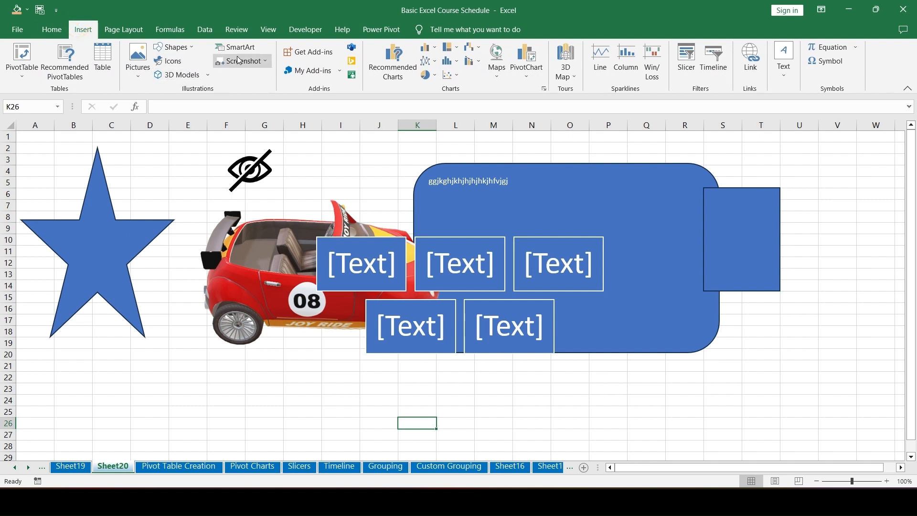
{"action": "left_click", "coordinate": [266, 66]}
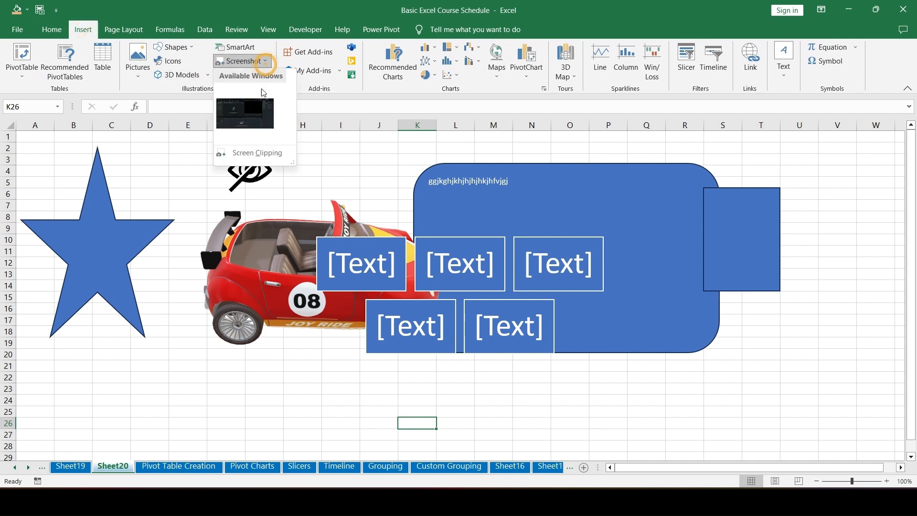
{"action": "left_click", "coordinate": [323, 216]}
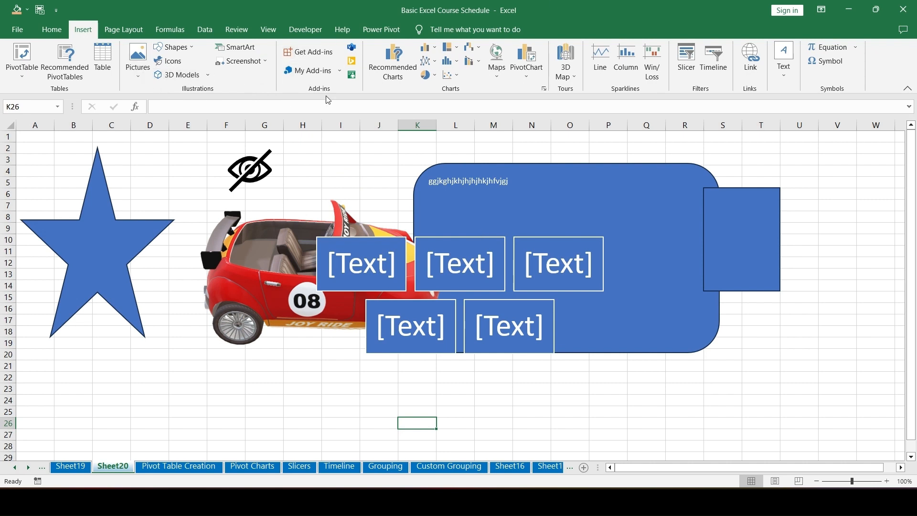
Insert a new blank worksheet before Sheet20
{"action": "right_click", "coordinate": [123, 468]}
{"action": "left_click", "coordinate": [144, 327]}
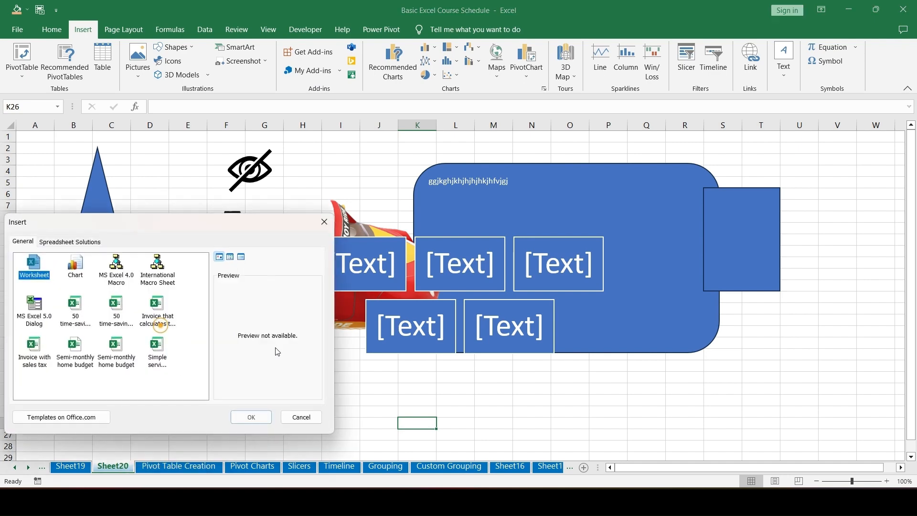
{"action": "left_click", "coordinate": [251, 417]}
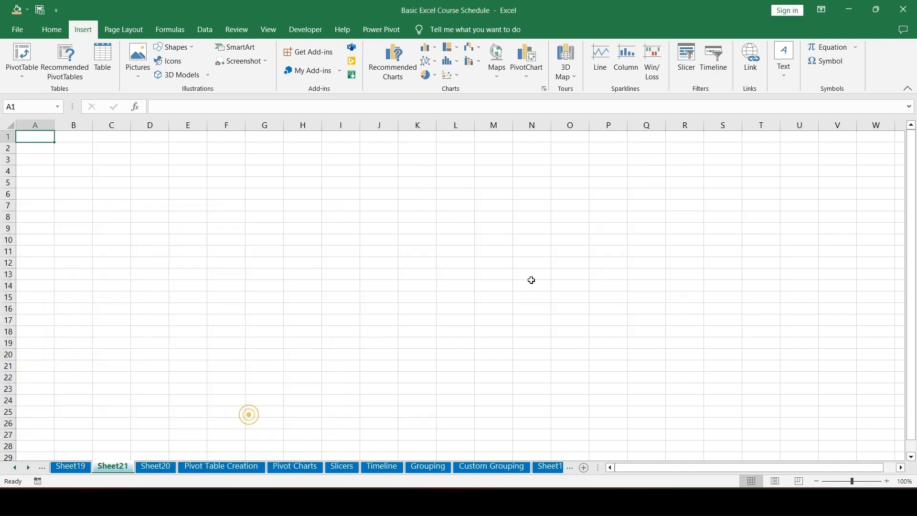
Search the Office Add-ins store for chatgpt, look over the listed add-ins, and close the store
{"action": "left_click", "coordinate": [320, 53]}
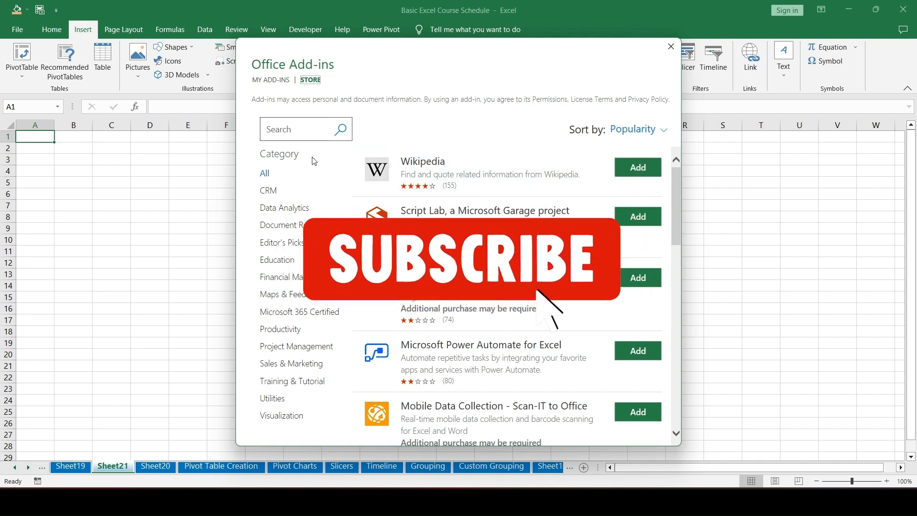
{"action": "left_click", "coordinate": [298, 127]}
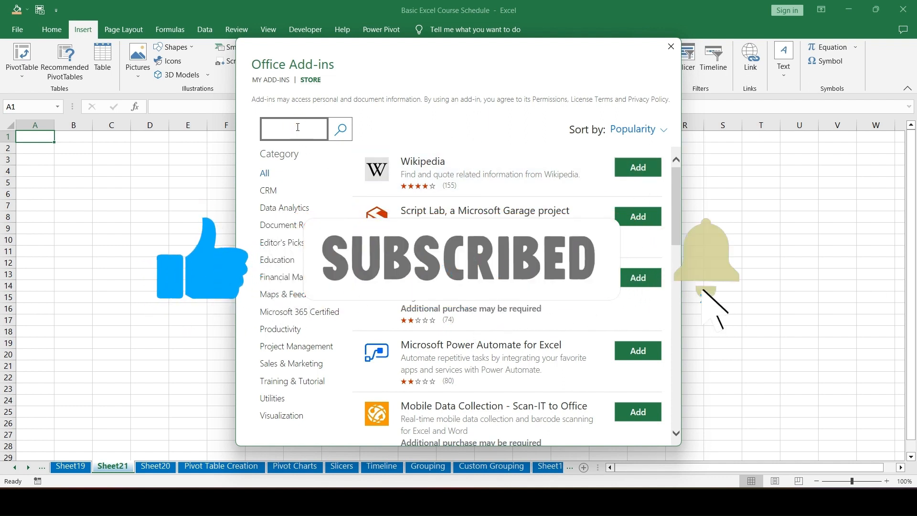
{"action": "type", "text": "chat"}
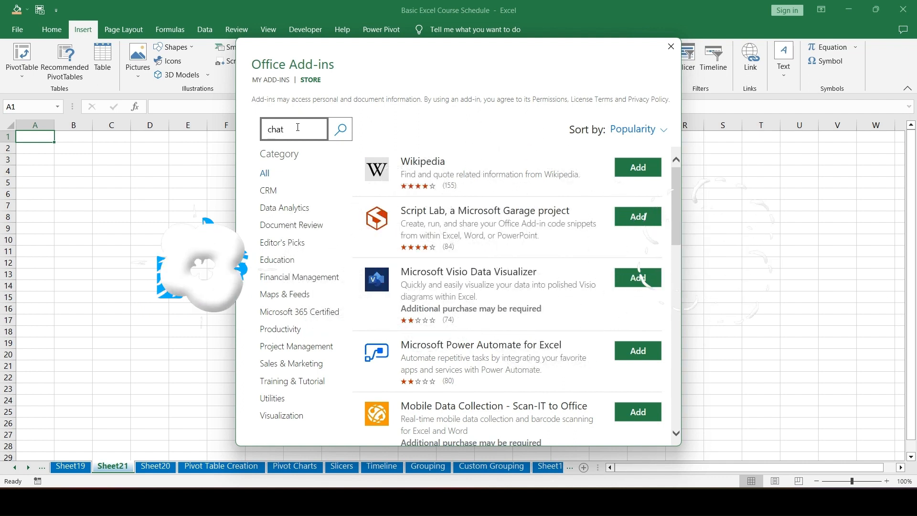
{"action": "type", "text": "gpt"}
{"action": "key", "text": "Return"}
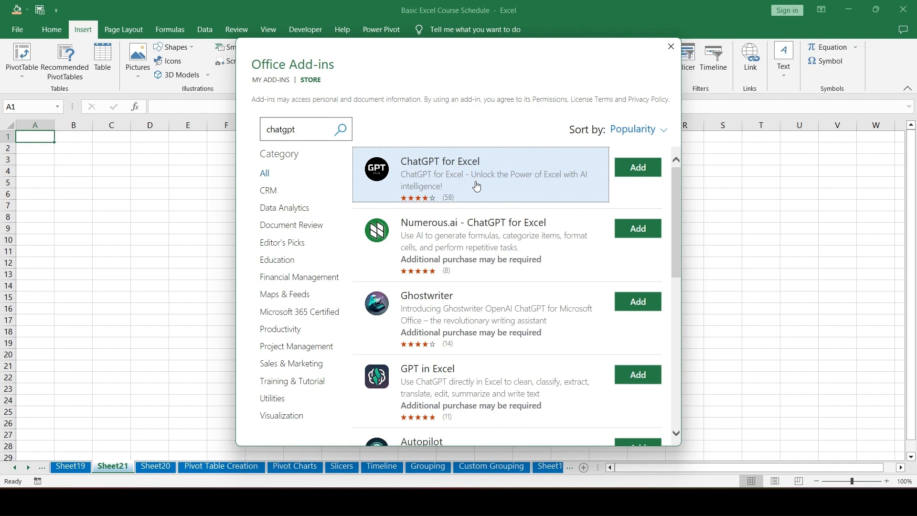
{"action": "scroll", "coordinate": [475, 268], "scroll_direction": "down", "scroll_amount": 3}
{"action": "scroll", "coordinate": [475, 258], "scroll_direction": "up", "scroll_amount": 3}
{"action": "left_click", "coordinate": [671, 47]}
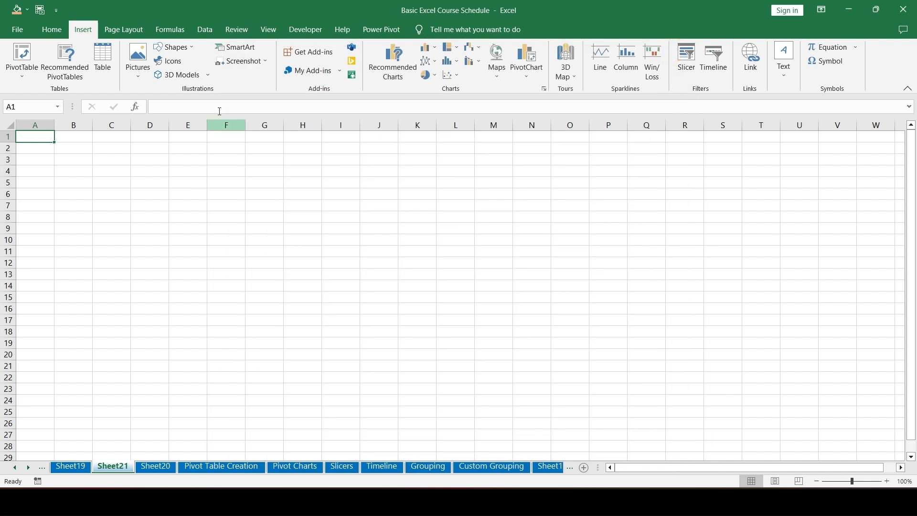
View the options for the installed add-ins, and select cell I4 on the blank sheet
{"action": "left_click", "coordinate": [341, 72]}
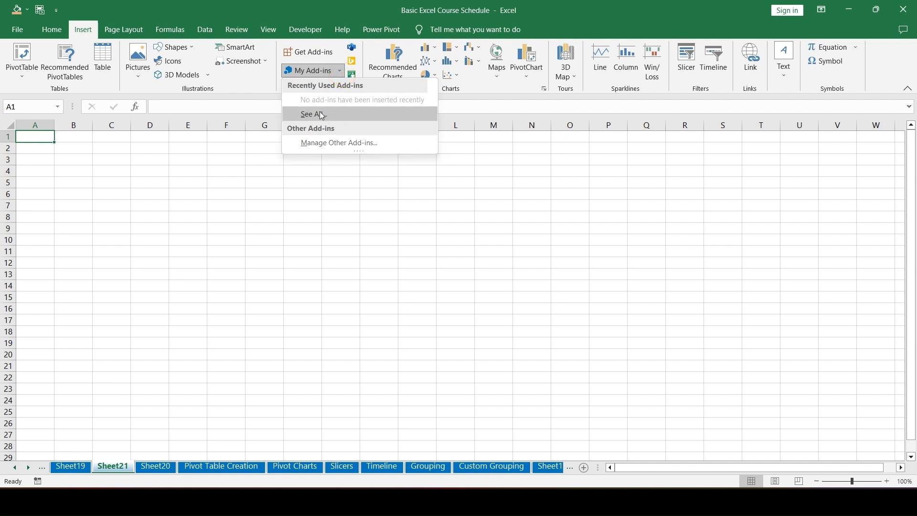
{"action": "left_click", "coordinate": [333, 206]}
{"action": "left_click", "coordinate": [358, 172]}
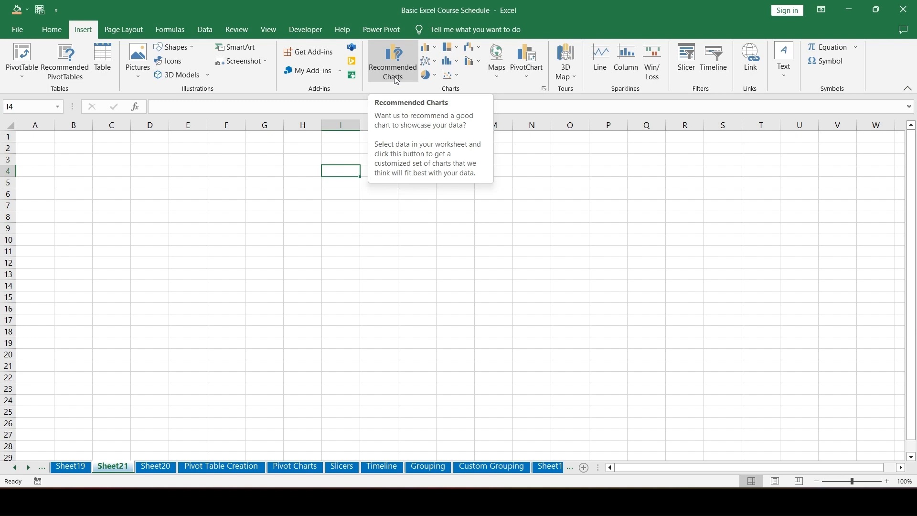
Copy the header row and first twelve employee records, A1:M13, from the Pivot Charts sheet
{"action": "left_click", "coordinate": [156, 466]}
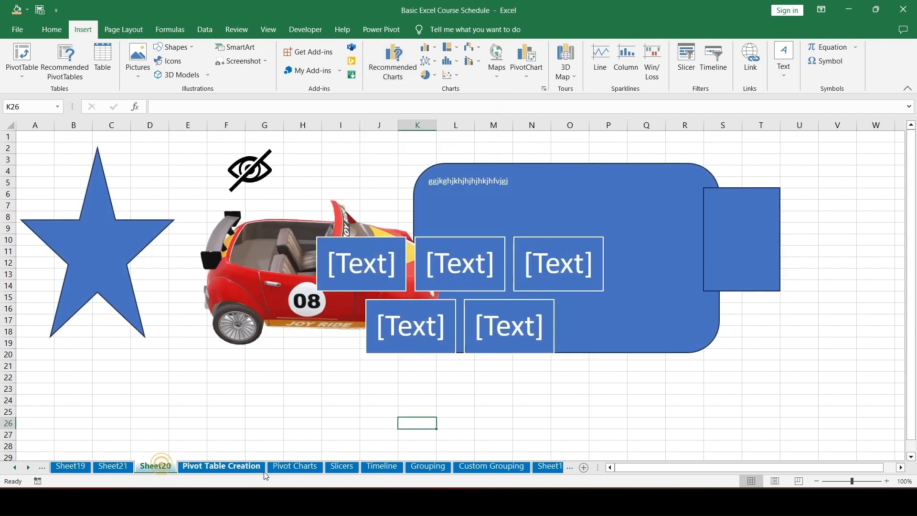
{"action": "left_click", "coordinate": [262, 467]}
{"action": "left_click", "coordinate": [341, 466]}
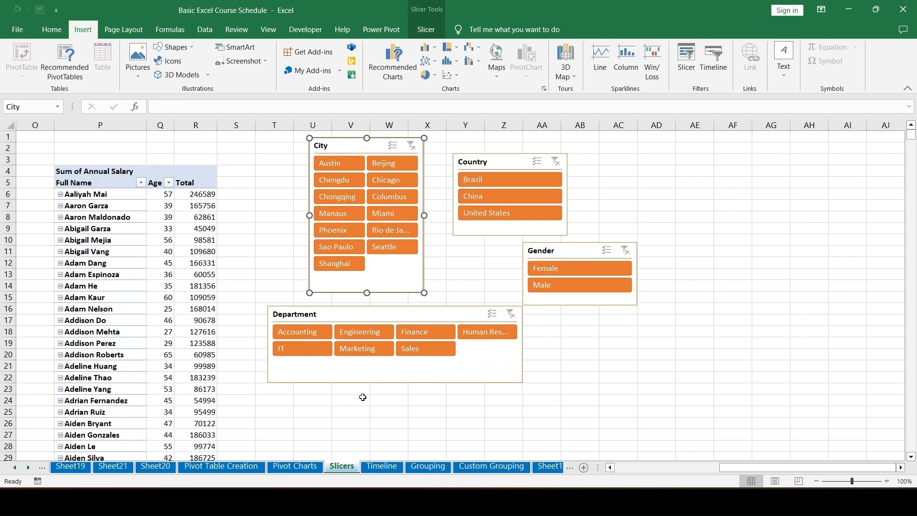
{"action": "key", "text": "ctrl+Page_Up"}
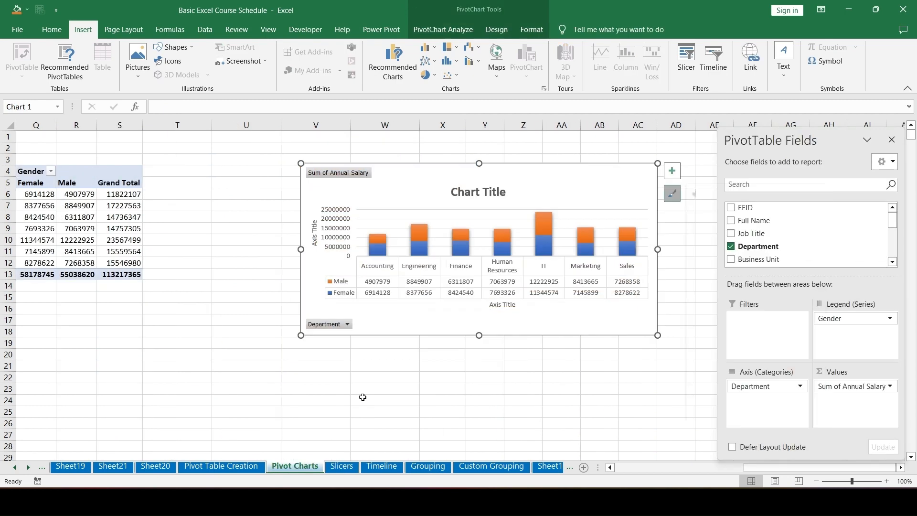
{"action": "left_click", "coordinate": [227, 434]}
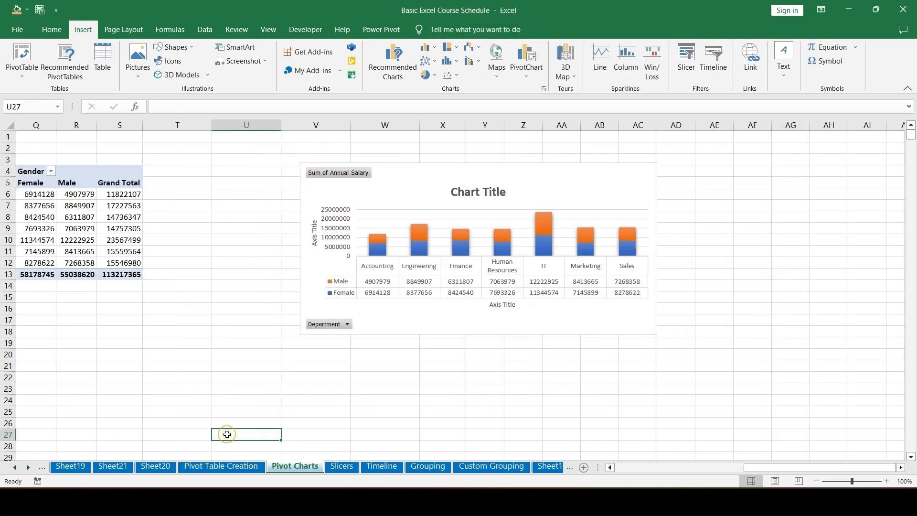
{"action": "key", "text": "ctrl+Home"}
{"action": "key", "text": "ctrl+shift+Right"}
{"action": "key", "text": "shift+Down"}
{"action": "key", "text": "shift+Down"}
{"action": "key", "text": "shift+Down"}
{"action": "key", "text": "shift+Down"}
{"action": "key", "text": "shift+Down"}
{"action": "key", "text": "shift+Down"}
{"action": "key", "text": "shift+Down"}
{"action": "key", "text": "shift+Down"}
{"action": "key", "text": "shift+Down"}
{"action": "key", "text": "shift+Down"}
{"action": "key", "text": "shift+Down"}
{"action": "key", "text": "shift+Down"}
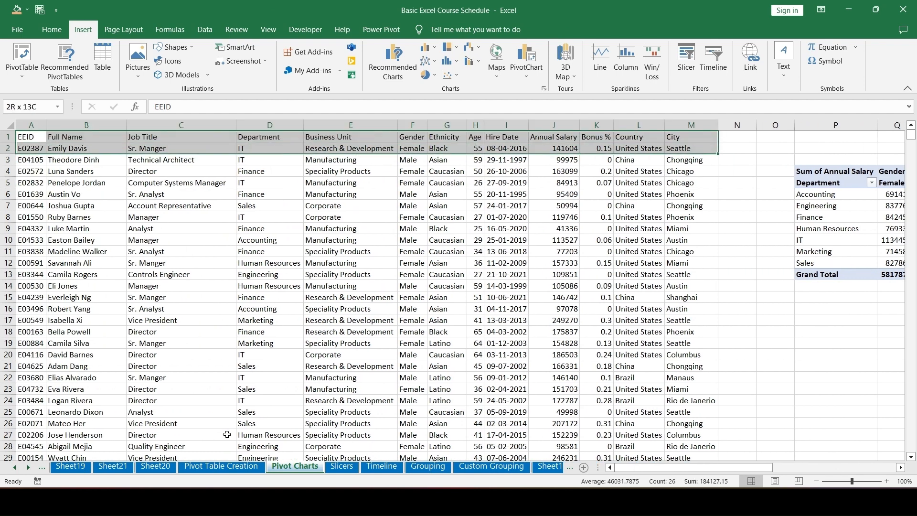
{"action": "key", "text": "ctrl+c"}
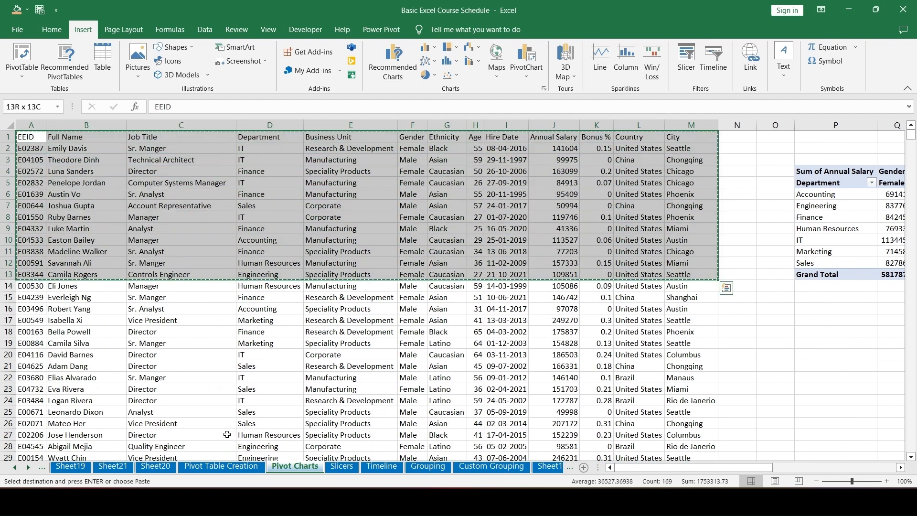
Paste the copied employee records as values only on Sheet21, starting at cell I4
{"action": "left_click", "coordinate": [112, 466]}
{"action": "key", "text": "ctrl+alt+v"}
{"action": "key", "text": "v"}
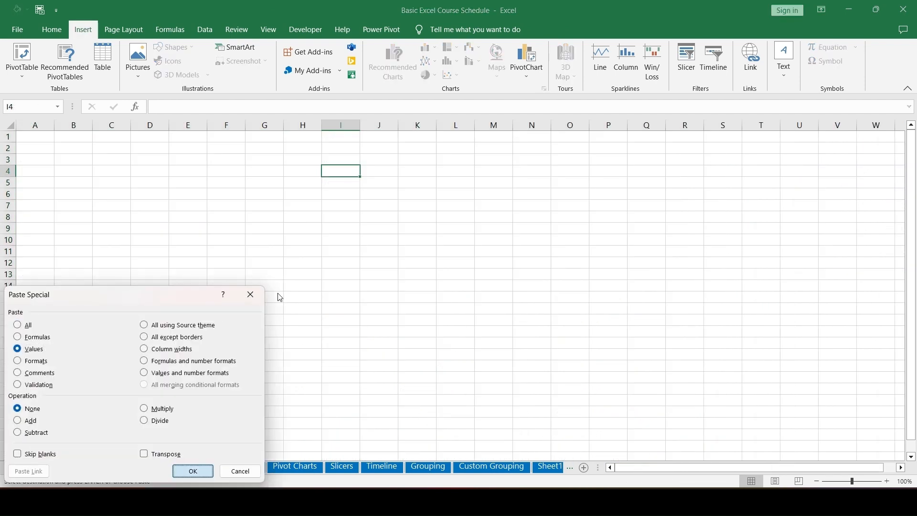
{"action": "key", "text": "Return"}
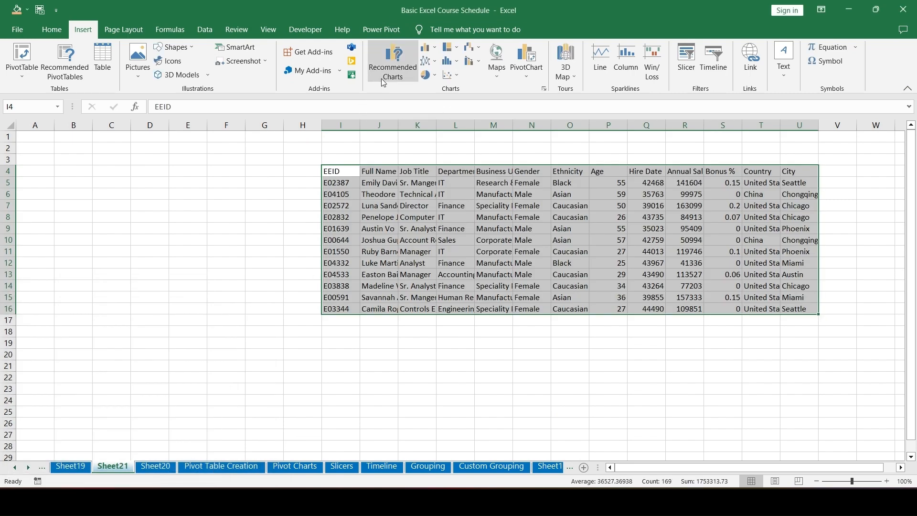
Preview the recommended charts for the pasted data, insert the Pareto chart, and place it over columns A to H beside the data
{"action": "left_click", "coordinate": [383, 76]}
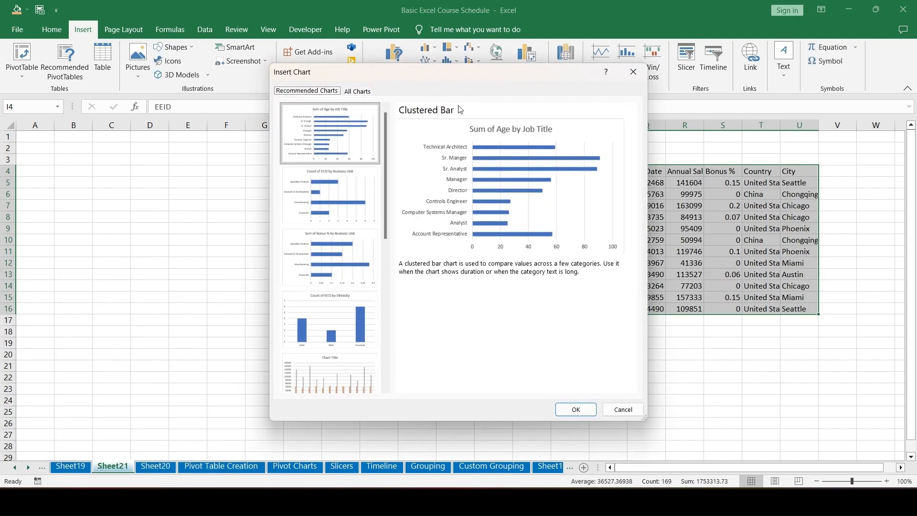
{"action": "left_click_drag", "start_coordinate": [452, 79], "coordinate": [253, 76]}
{"action": "left_click", "coordinate": [126, 191]}
{"action": "left_click", "coordinate": [135, 276]}
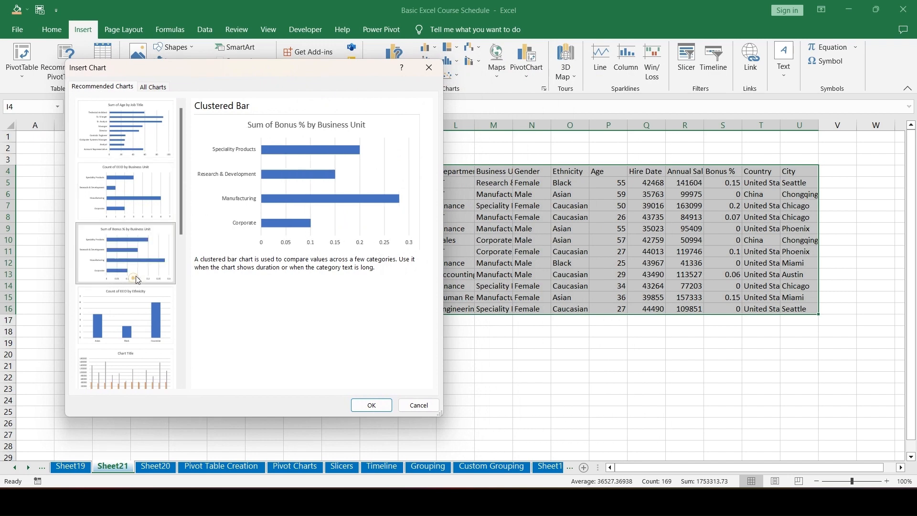
{"action": "scroll", "coordinate": [133, 286], "scroll_direction": "down", "scroll_amount": 5}
{"action": "left_click", "coordinate": [134, 288]}
{"action": "left_click", "coordinate": [133, 245]}
{"action": "left_click", "coordinate": [127, 297]}
{"action": "left_click", "coordinate": [125, 342]}
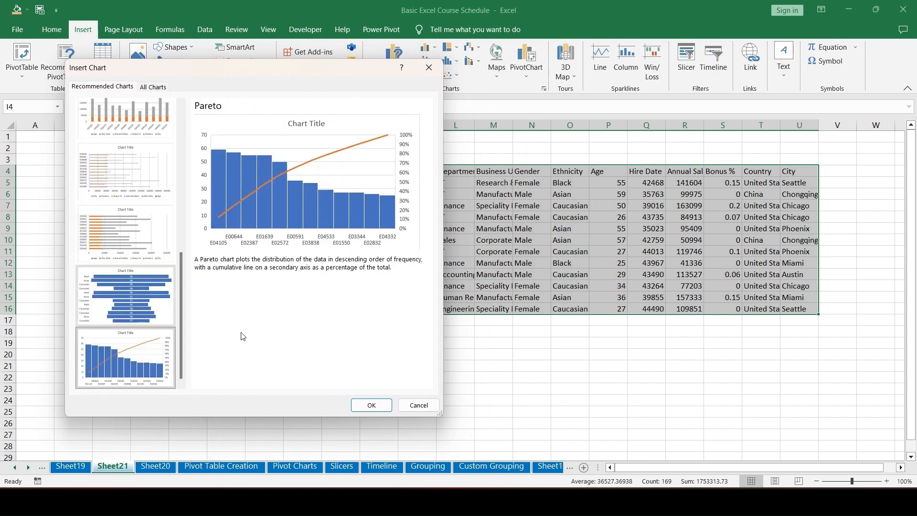
{"action": "left_click", "coordinate": [371, 405]}
{"action": "left_click_drag", "start_coordinate": [508, 219], "coordinate": [206, 162]}
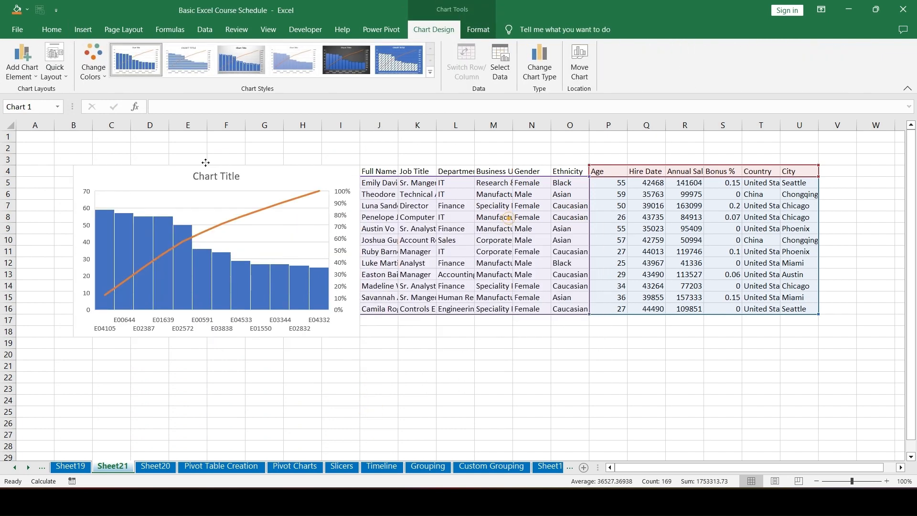
Apply the third chart style, with the grey gradient background and data labels, to the Pareto chart
{"action": "left_click", "coordinate": [317, 177]}
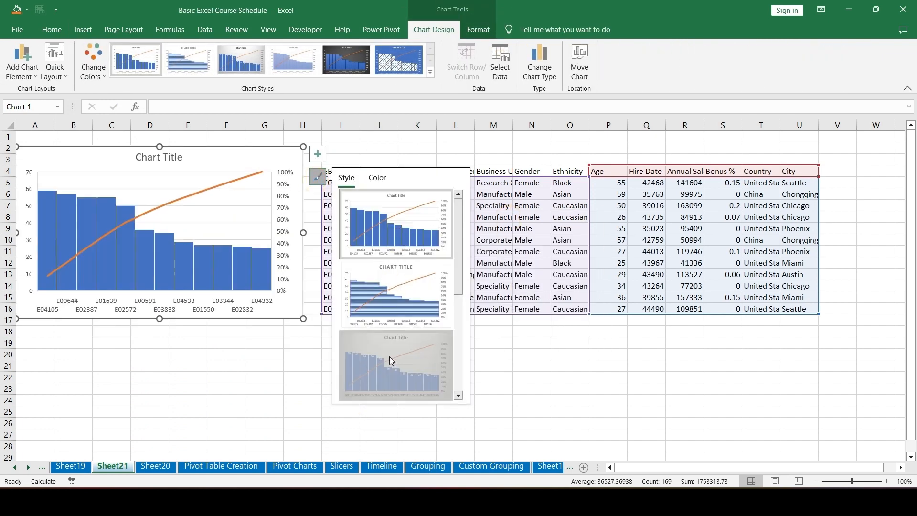
{"action": "left_click", "coordinate": [389, 360]}
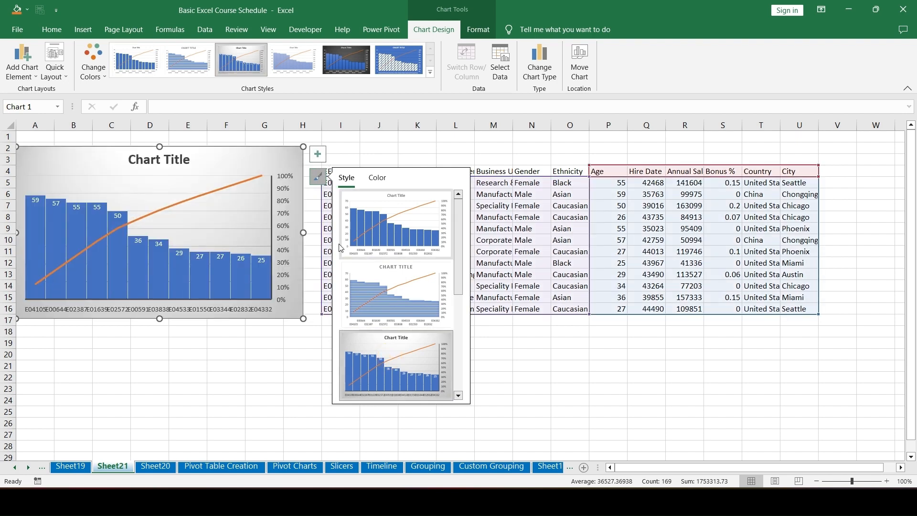
{"action": "left_click", "coordinate": [276, 355]}
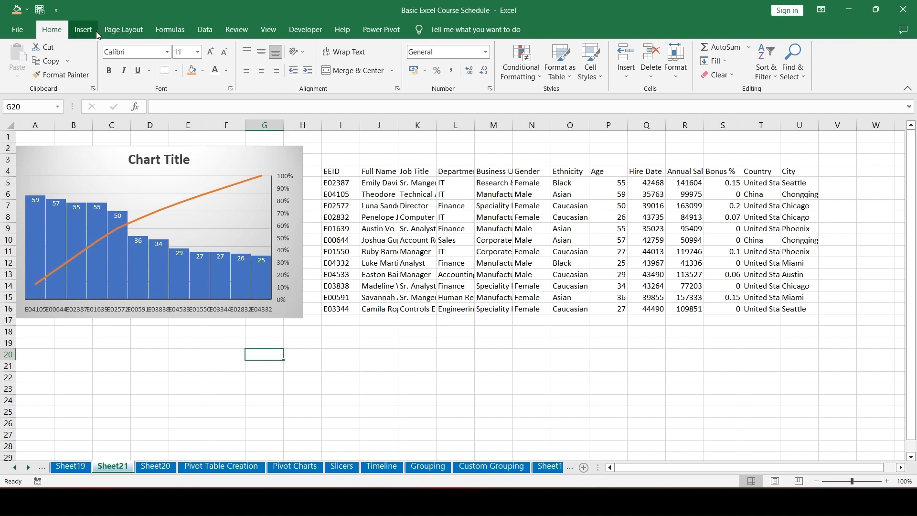
Look through the available chart types, including column, waterfall, statistical, combo, scatter, map and PivotChart, without inserting any
{"action": "left_click", "coordinate": [83, 30]}
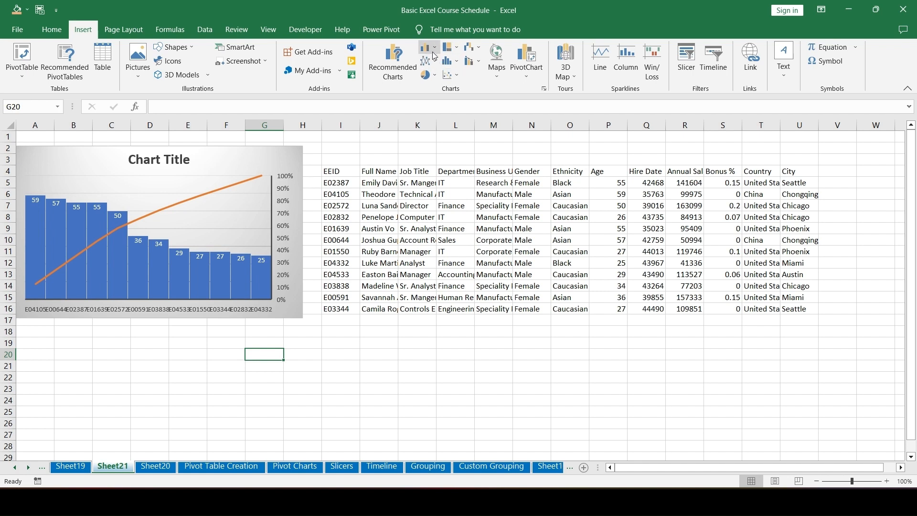
{"action": "left_click", "coordinate": [432, 52]}
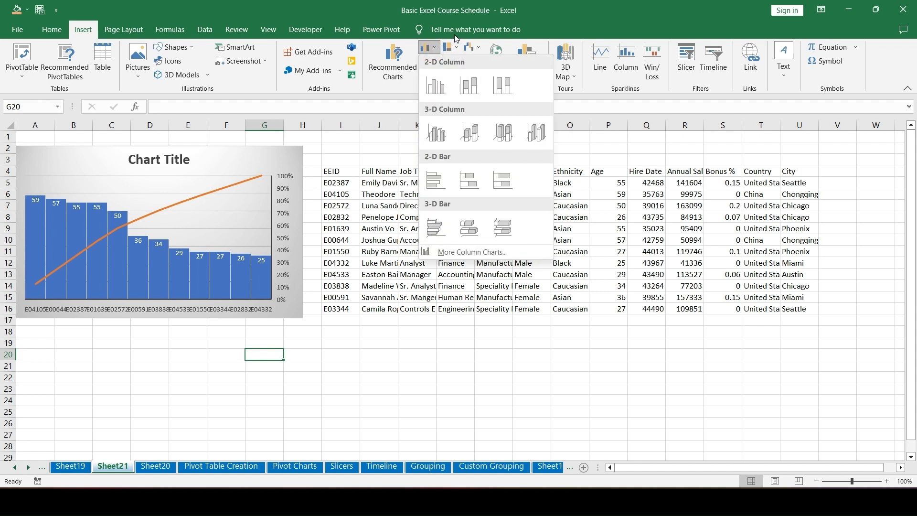
{"action": "left_click", "coordinate": [470, 50]}
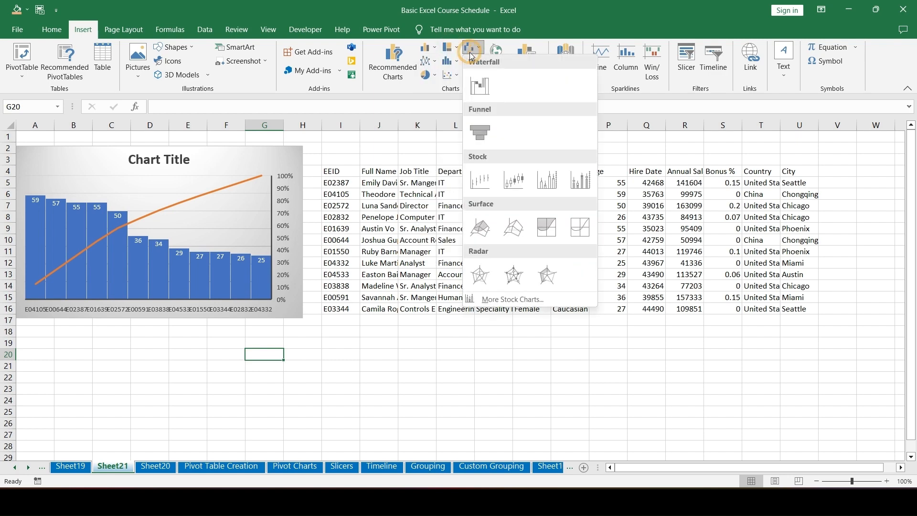
{"action": "left_click", "coordinate": [429, 65]}
{"action": "left_click", "coordinate": [449, 64]}
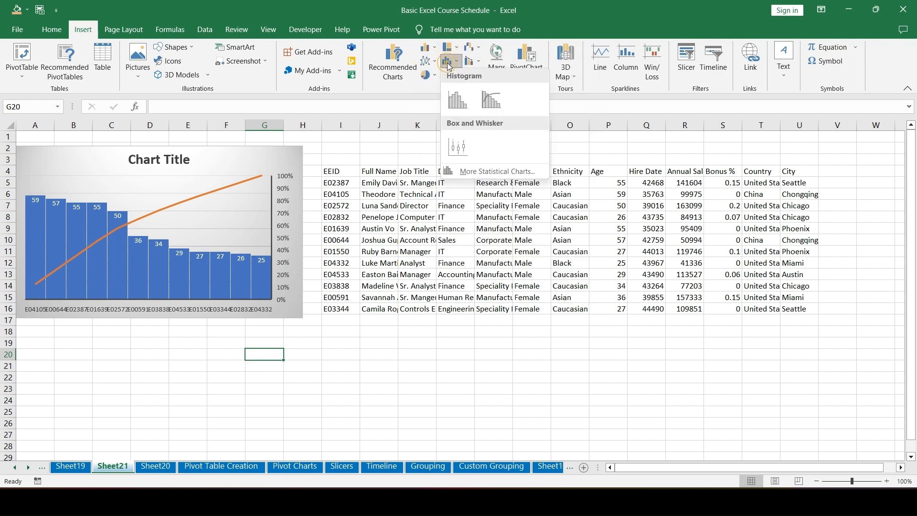
{"action": "left_click", "coordinate": [472, 61]}
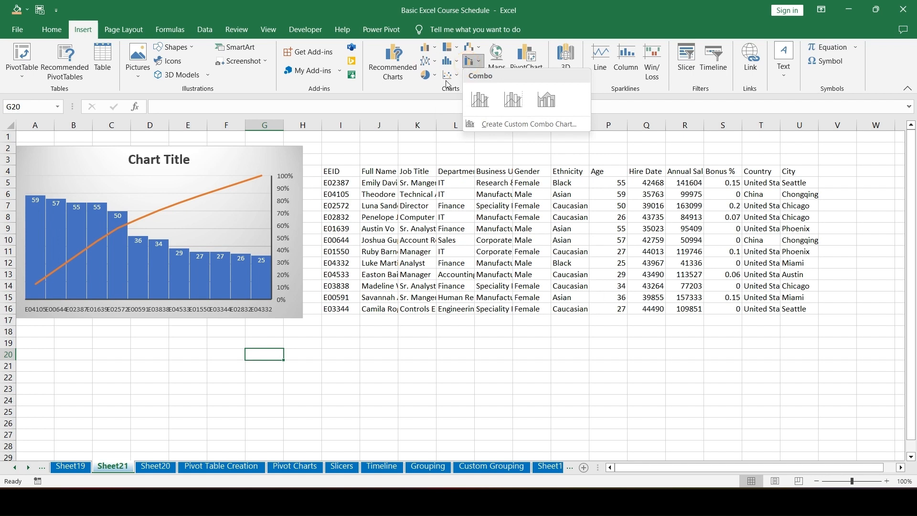
{"action": "left_click", "coordinate": [425, 75]}
{"action": "left_click", "coordinate": [448, 75]}
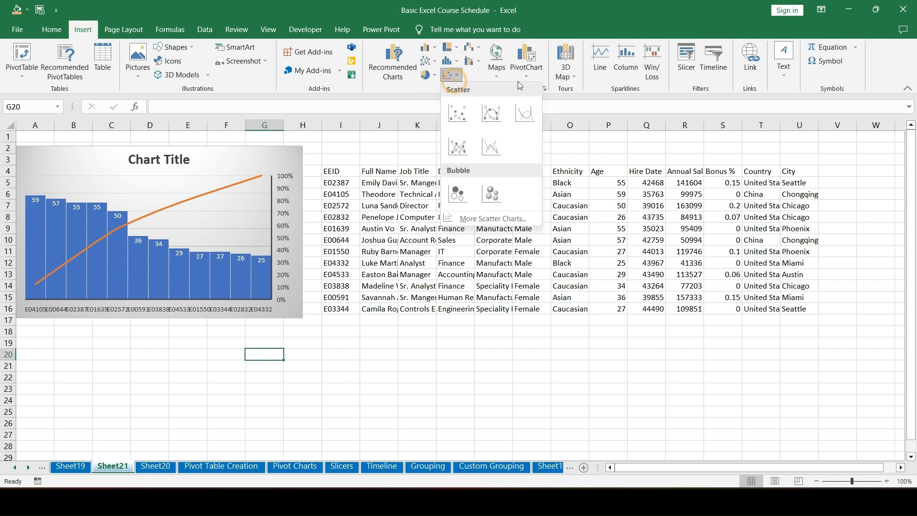
{"action": "left_click", "coordinate": [501, 70]}
{"action": "left_click", "coordinate": [528, 73]}
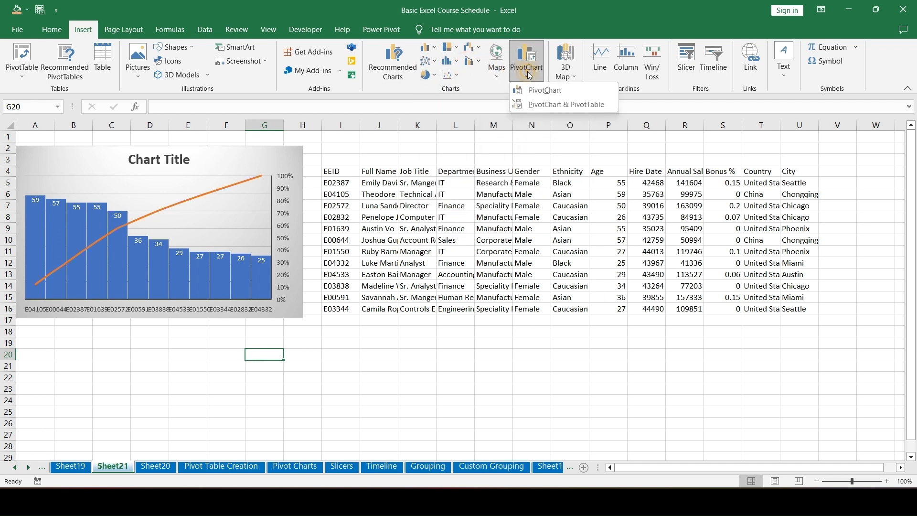
{"action": "left_click", "coordinate": [420, 175]}
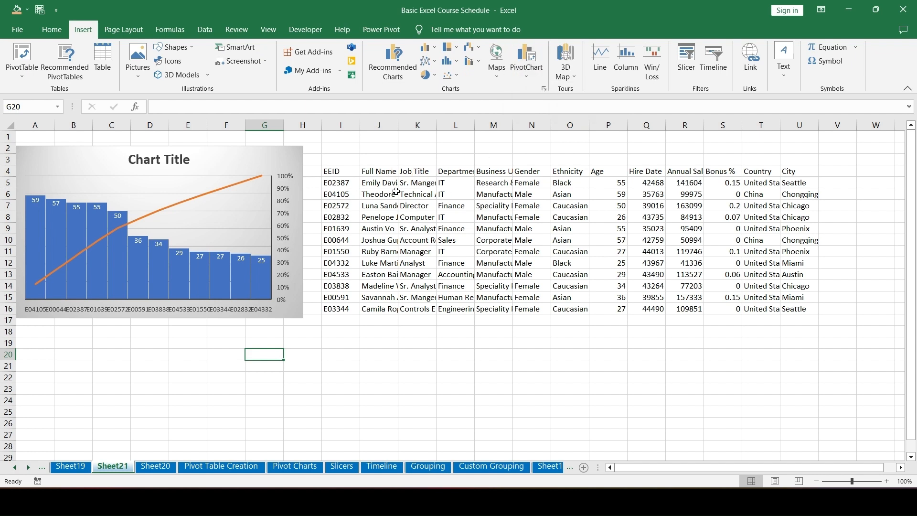
View the 3D Map options without opening a map, and select the Gender header in cell N4
{"action": "left_click", "coordinate": [564, 79]}
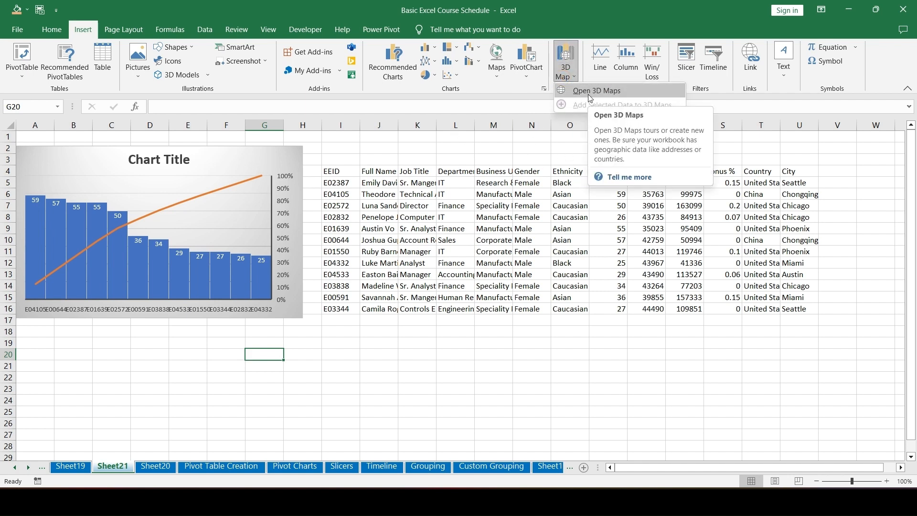
{"action": "left_click", "coordinate": [487, 173]}
{"action": "left_click", "coordinate": [516, 170]}
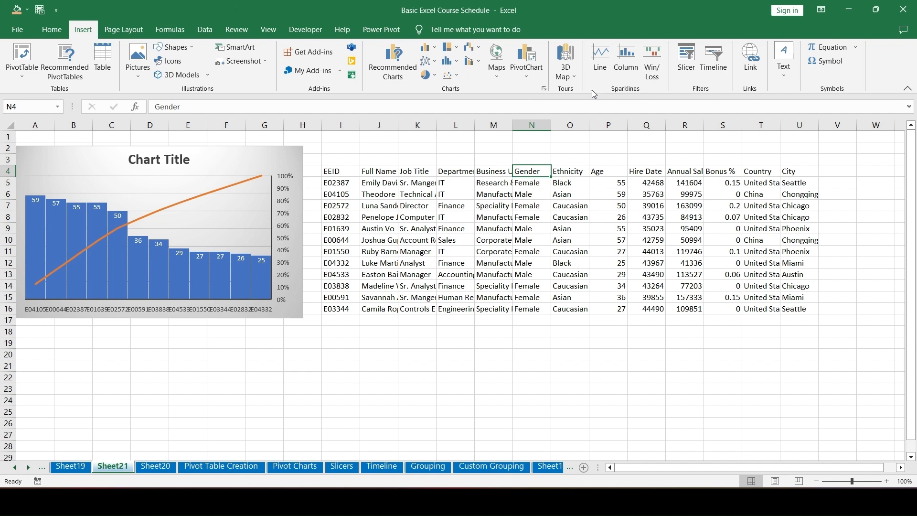
Copy the Weekly Sales table with its Sparklines column, range AN1:AS7, from the Practice sheet
{"action": "left_click", "coordinate": [17, 468]}
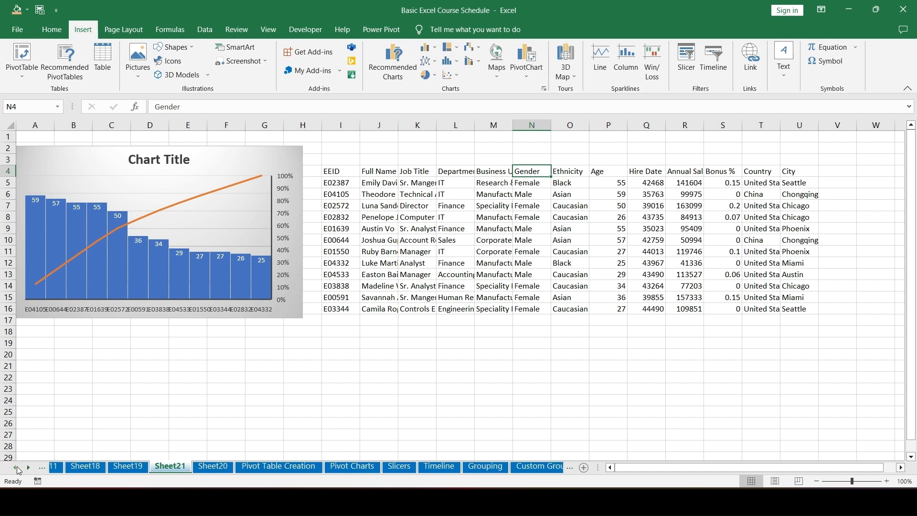
{"action": "left_click", "coordinate": [17, 469]}
{"action": "left_click", "coordinate": [18, 468]}
{"action": "left_click", "coordinate": [18, 469]}
{"action": "left_click", "coordinate": [17, 469]}
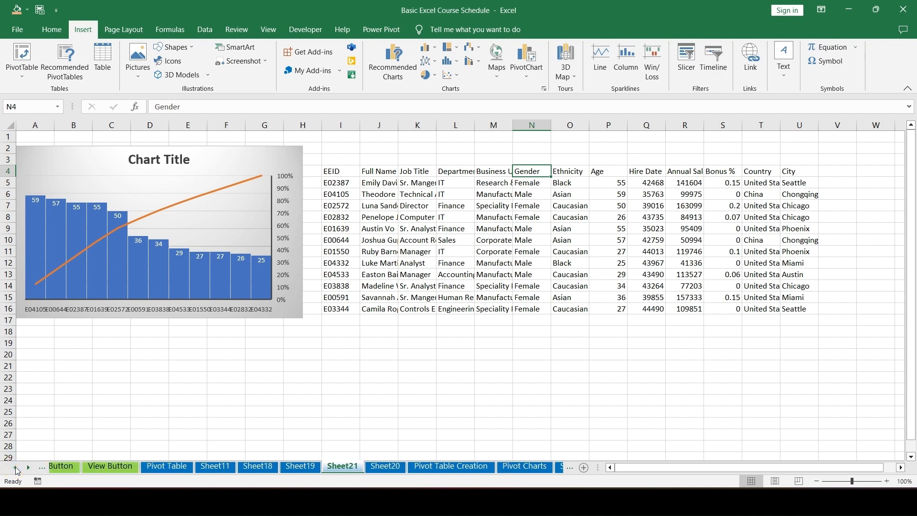
{"action": "left_click", "coordinate": [17, 468]}
{"action": "left_click", "coordinate": [17, 469]}
{"action": "left_click", "coordinate": [17, 469]}
{"action": "left_click", "coordinate": [17, 468]}
{"action": "left_click", "coordinate": [17, 468]}
{"action": "left_click", "coordinate": [17, 468]}
{"action": "left_click", "coordinate": [17, 468]}
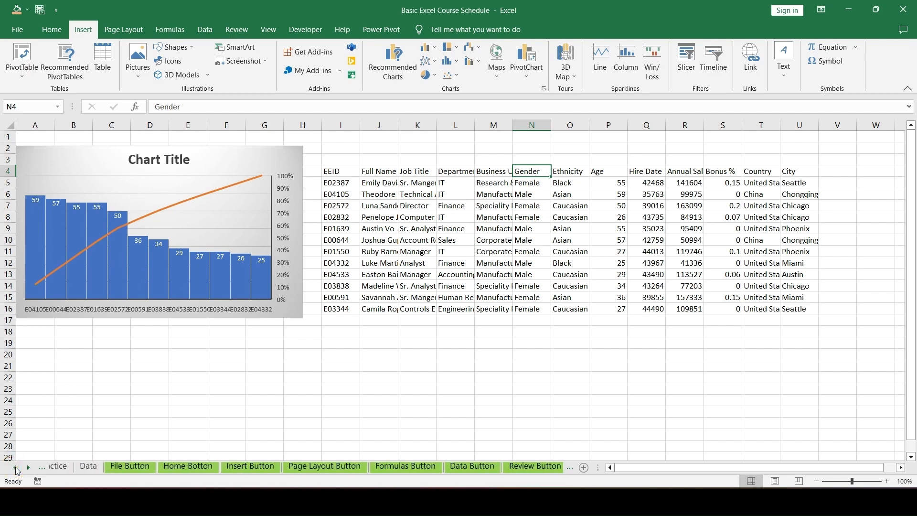
{"action": "left_click", "coordinate": [17, 468]}
{"action": "left_click", "coordinate": [17, 469]}
{"action": "left_click", "coordinate": [130, 467]}
{"action": "left_click", "coordinate": [102, 466]}
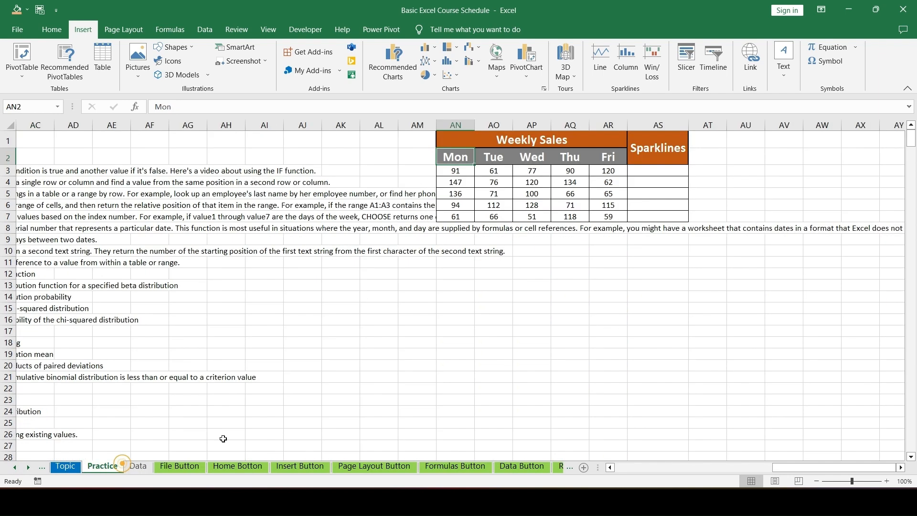
{"action": "left_click", "coordinate": [484, 142]}
{"action": "left_click_drag", "start_coordinate": [484, 141], "coordinate": [654, 217]}
{"action": "key", "text": "ctrl+c"}
Paste the copied table at cell I19 of Sheet21 and widen column N to fit the Sparklines heading
{"action": "left_click", "coordinate": [28, 467]}
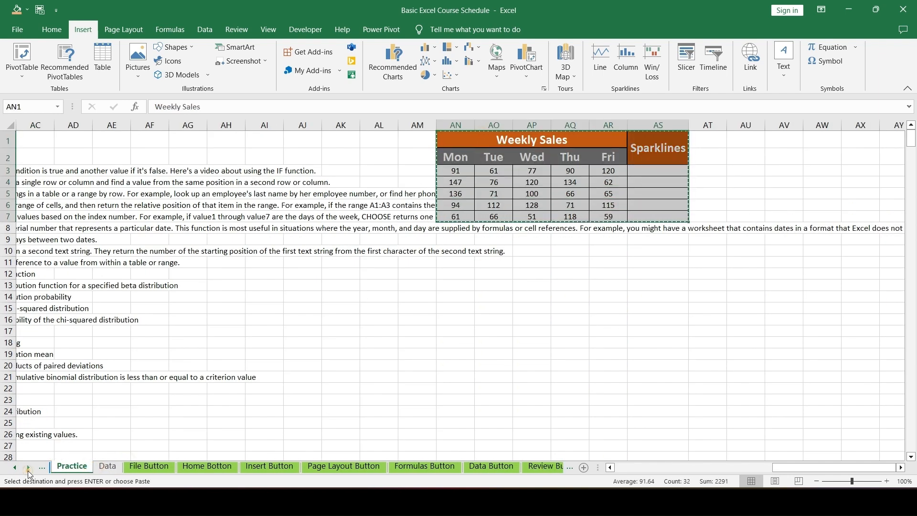
{"action": "left_click", "coordinate": [29, 467]}
{"action": "left_click", "coordinate": [28, 467]}
{"action": "left_click", "coordinate": [28, 467]}
{"action": "left_click", "coordinate": [28, 467]}
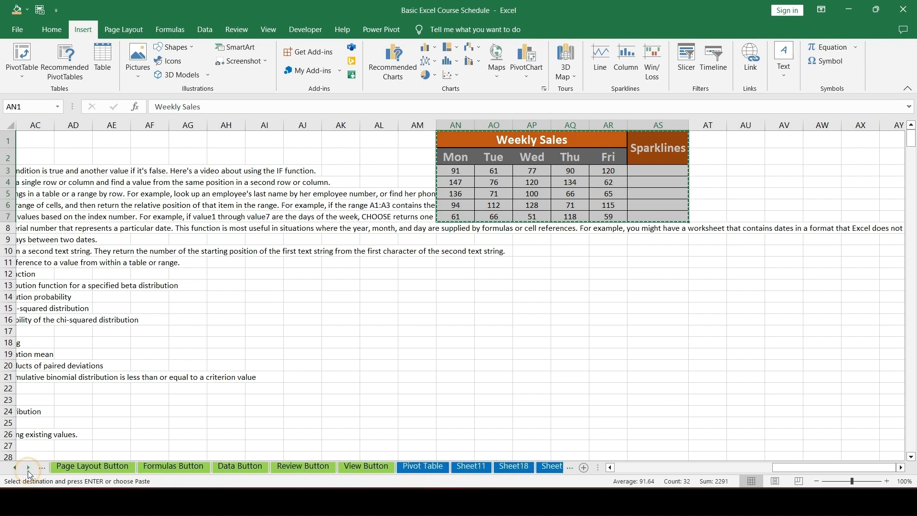
{"action": "left_click", "coordinate": [28, 467]}
{"action": "left_click", "coordinate": [28, 467]}
{"action": "left_click", "coordinate": [28, 467]}
{"action": "left_click", "coordinate": [334, 472]}
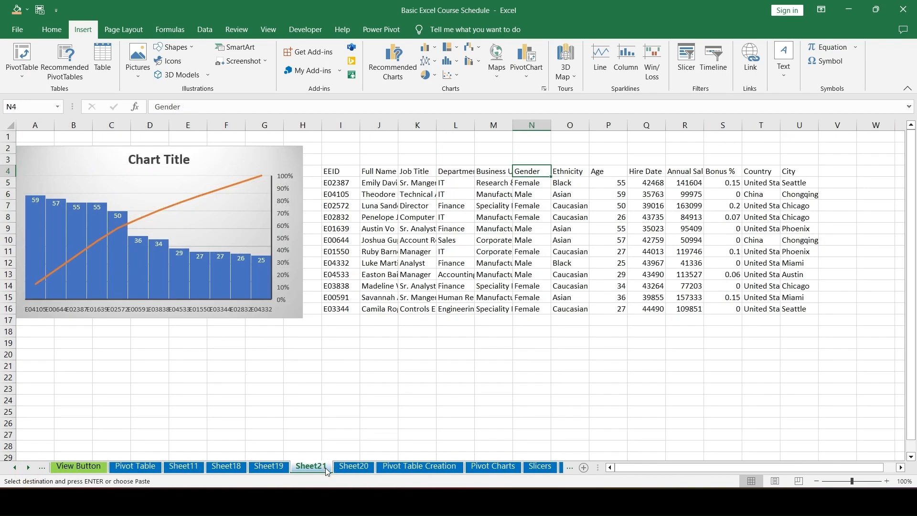
{"action": "left_click", "coordinate": [354, 340]}
{"action": "scroll", "coordinate": [365, 364], "scroll_direction": "down", "scroll_amount": 4}
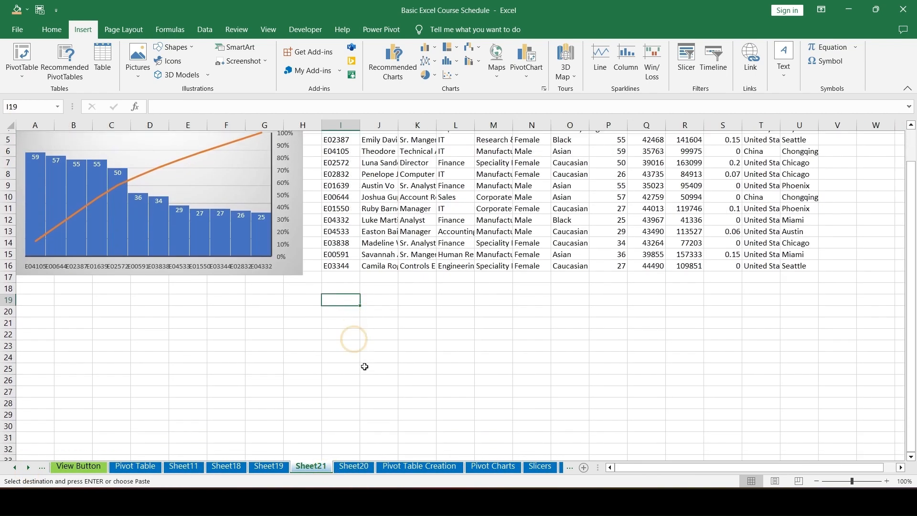
{"action": "key", "text": "ctrl+v"}
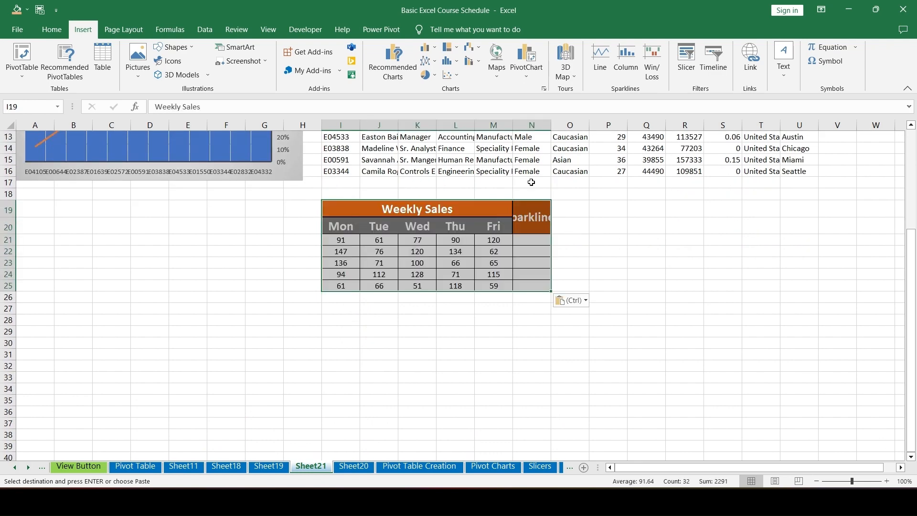
{"action": "left_click_drag", "start_coordinate": [551, 125], "coordinate": [574, 125]}
Insert a Line sparkline in N21 from the data range I21:M21 and fill it down to N25
{"action": "left_click", "coordinate": [525, 242]}
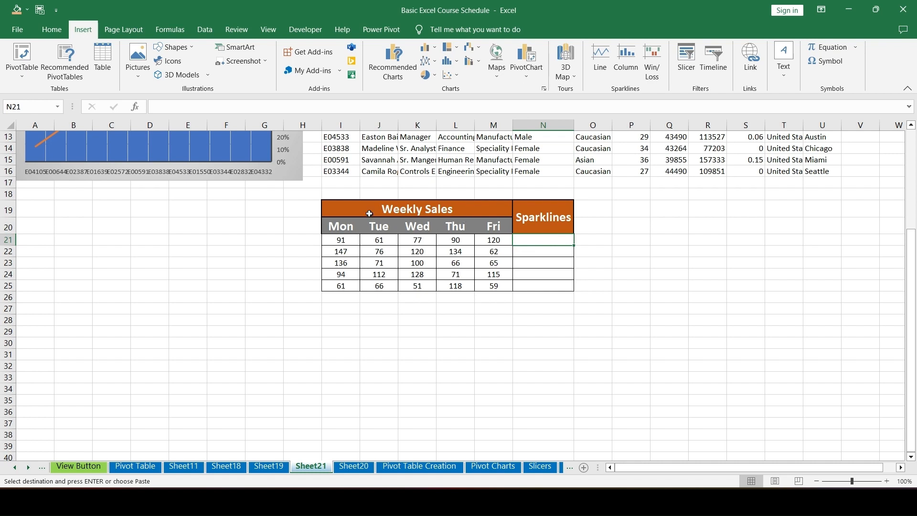
{"action": "left_click", "coordinate": [333, 240]}
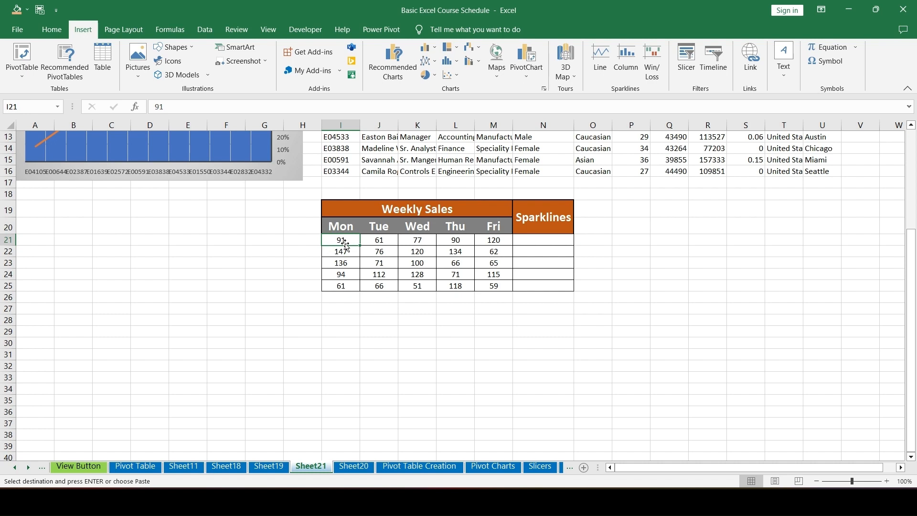
{"action": "left_click", "coordinate": [537, 242]}
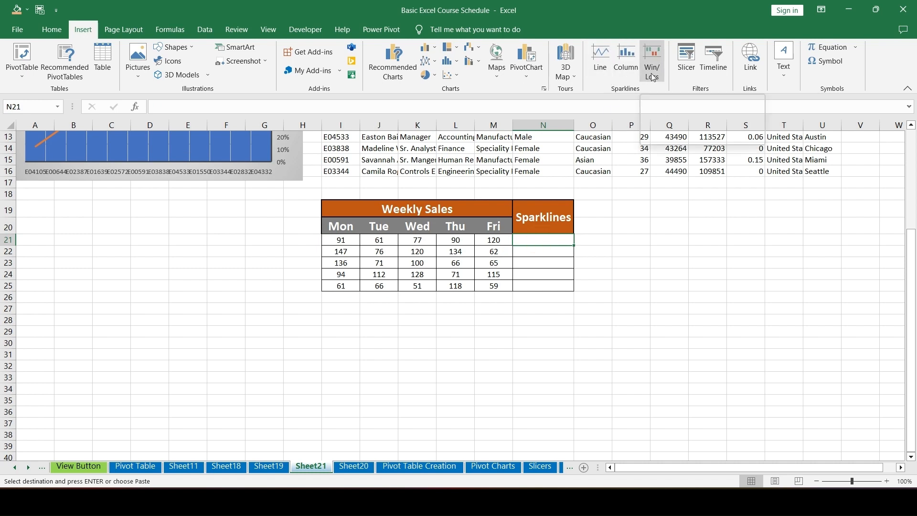
{"action": "left_click", "coordinate": [600, 62]}
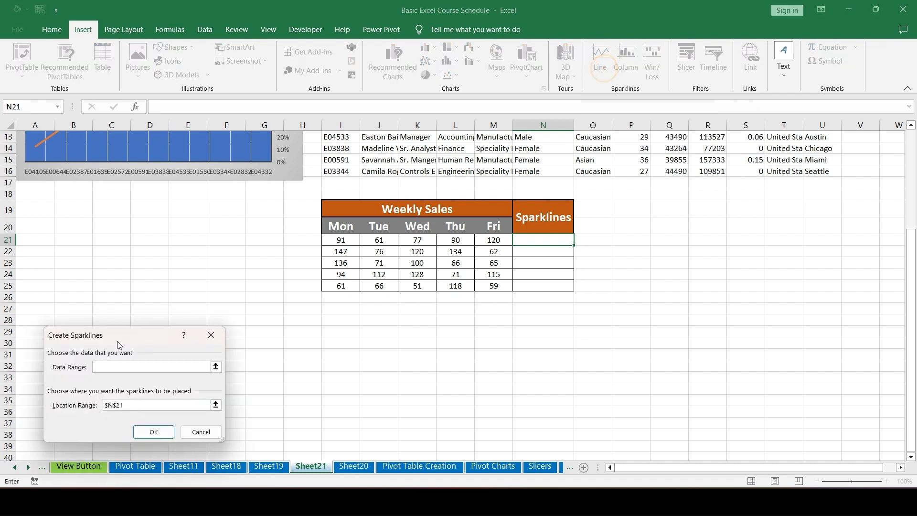
{"action": "left_click_drag", "start_coordinate": [148, 339], "coordinate": [218, 187]}
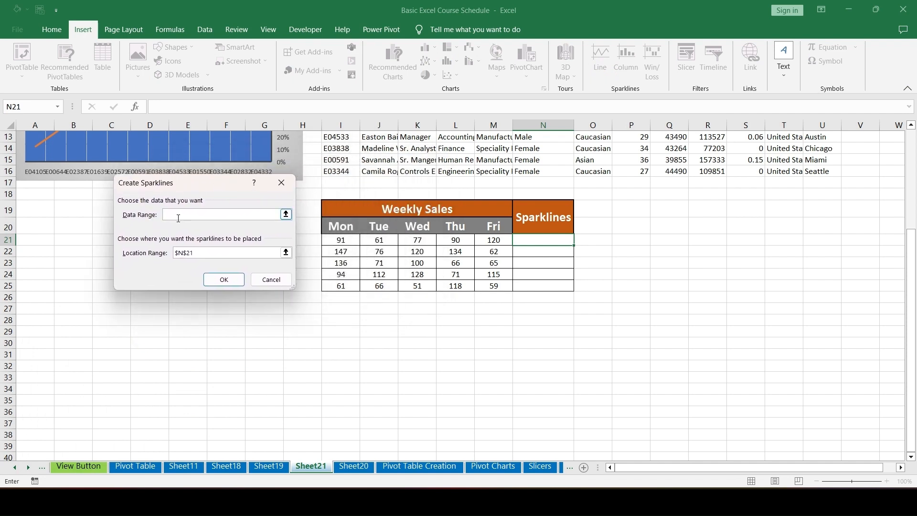
{"action": "left_click_drag", "start_coordinate": [334, 239], "coordinate": [495, 239]}
{"action": "left_click", "coordinate": [206, 253]}
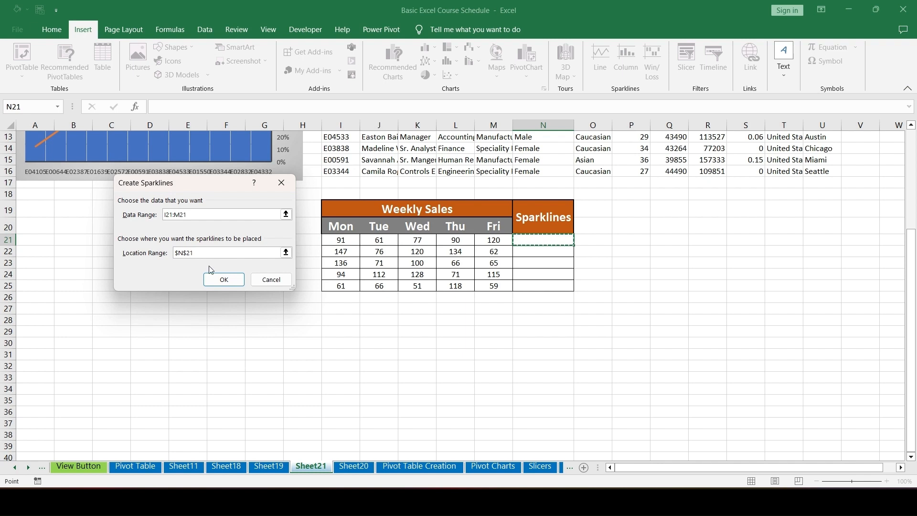
{"action": "left_click", "coordinate": [225, 280]}
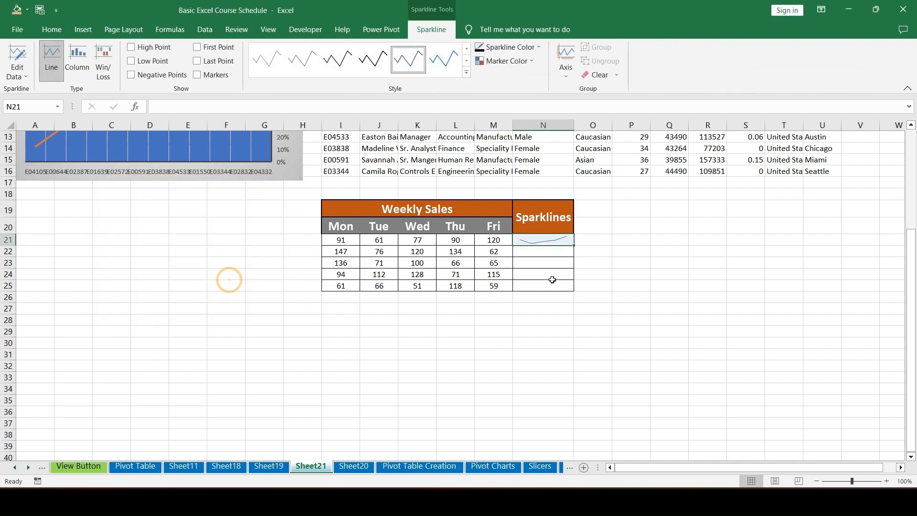
{"action": "left_click_drag", "start_coordinate": [575, 248], "coordinate": [572, 287]}
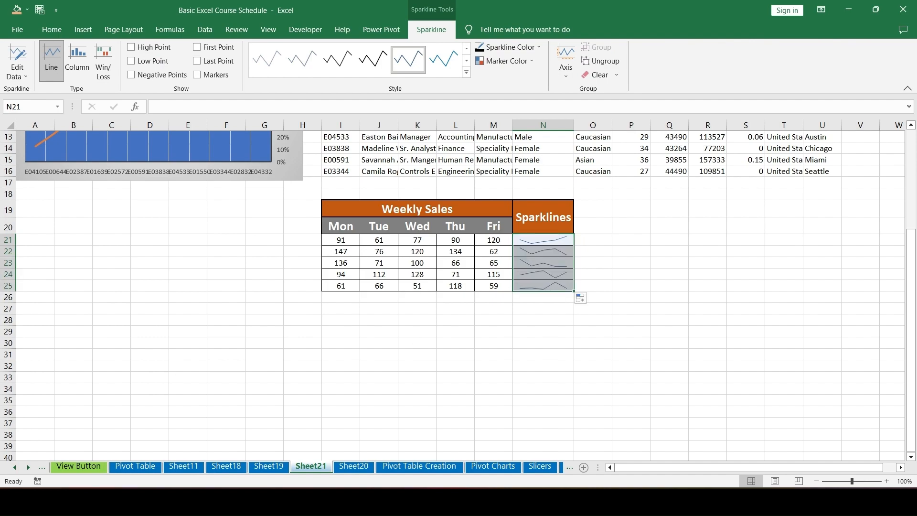
Try different colour styles on the line sparklines in N21:N25, ending with the solid black style
{"action": "left_click", "coordinate": [887, 481]}
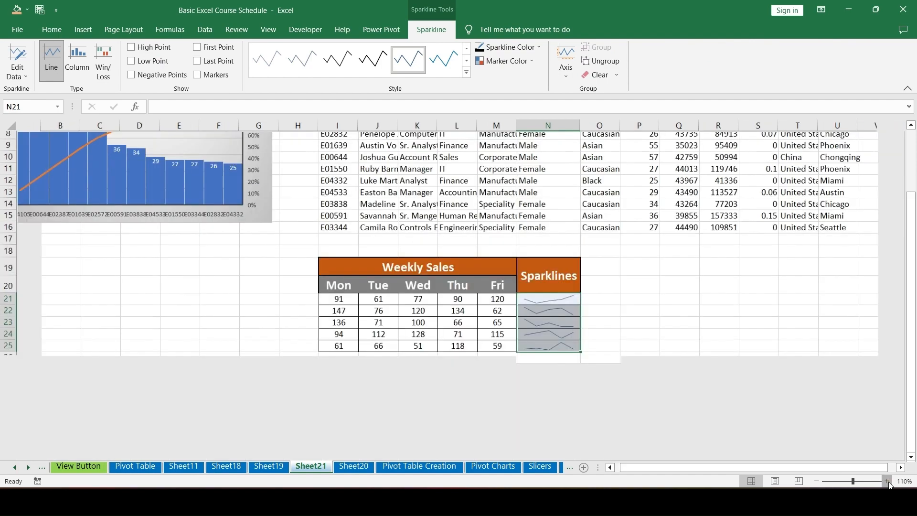
{"action": "left_click", "coordinate": [887, 481]}
{"action": "left_click", "coordinate": [887, 481]}
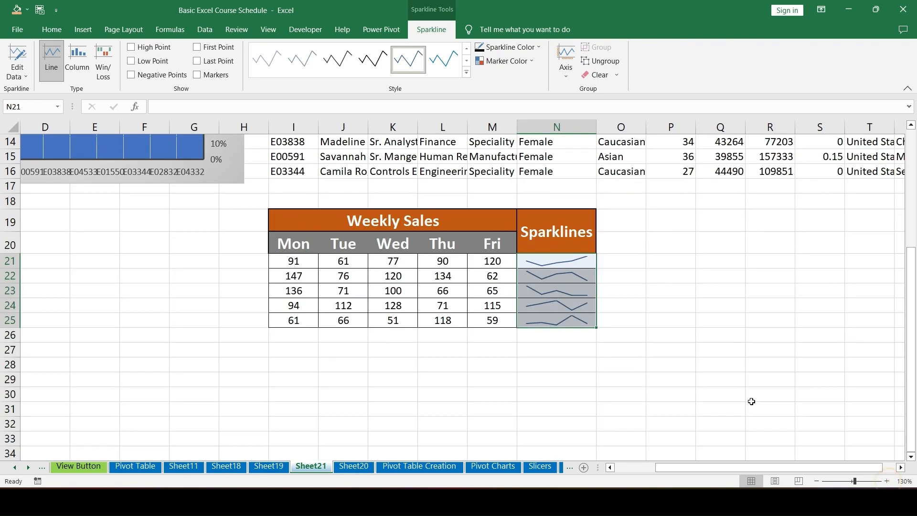
{"action": "left_click", "coordinate": [887, 480]}
{"action": "left_click", "coordinate": [887, 481]}
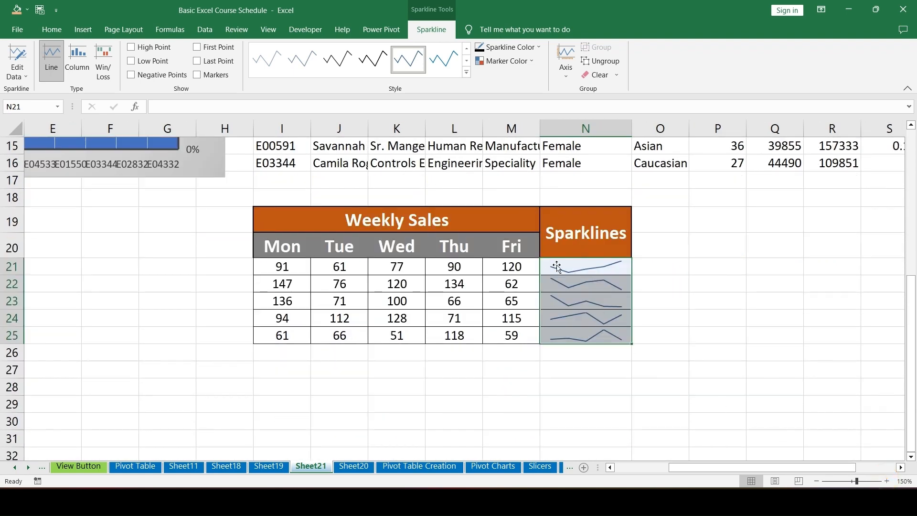
{"action": "left_click", "coordinate": [466, 72]}
{"action": "left_click", "coordinate": [365, 166]}
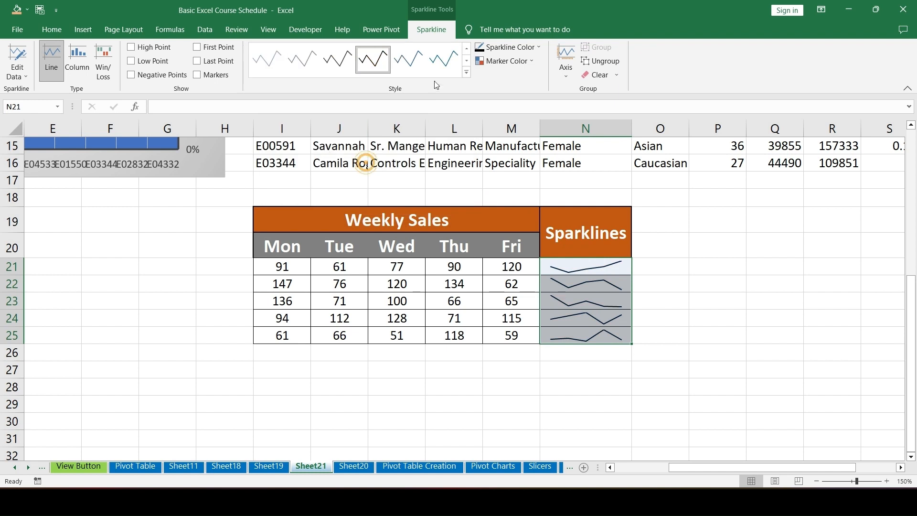
{"action": "left_click", "coordinate": [466, 72]}
{"action": "left_click", "coordinate": [305, 131]}
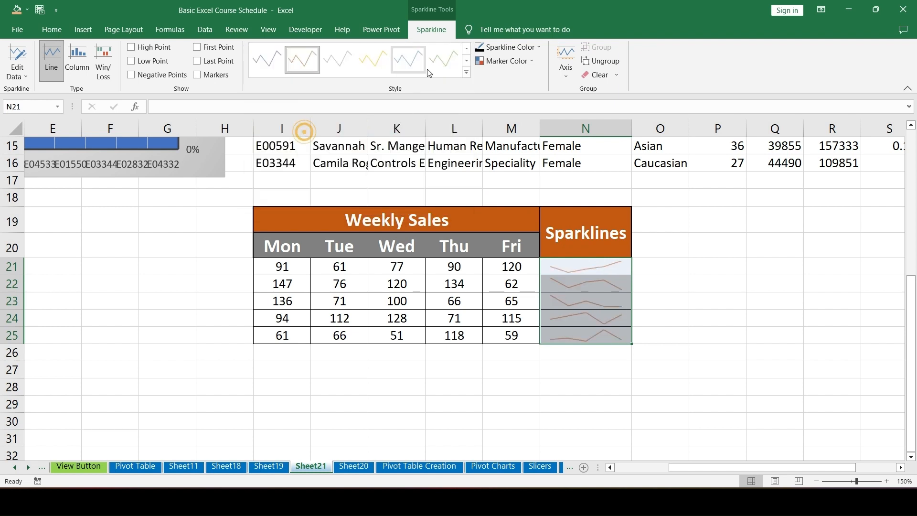
{"action": "left_click", "coordinate": [466, 72]}
{"action": "left_click", "coordinate": [359, 154]}
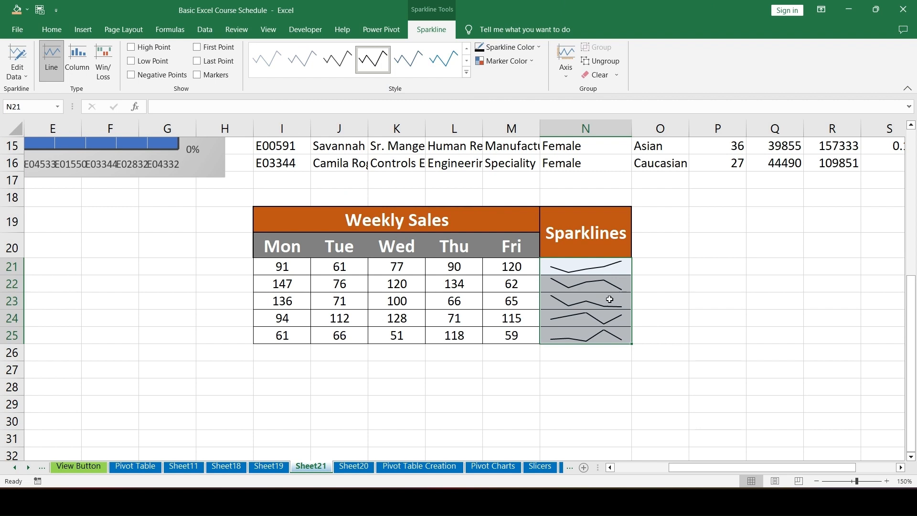
Change the sparklines in N21:N25 to the Column type and apply the light gold style
{"action": "left_click", "coordinate": [83, 29]}
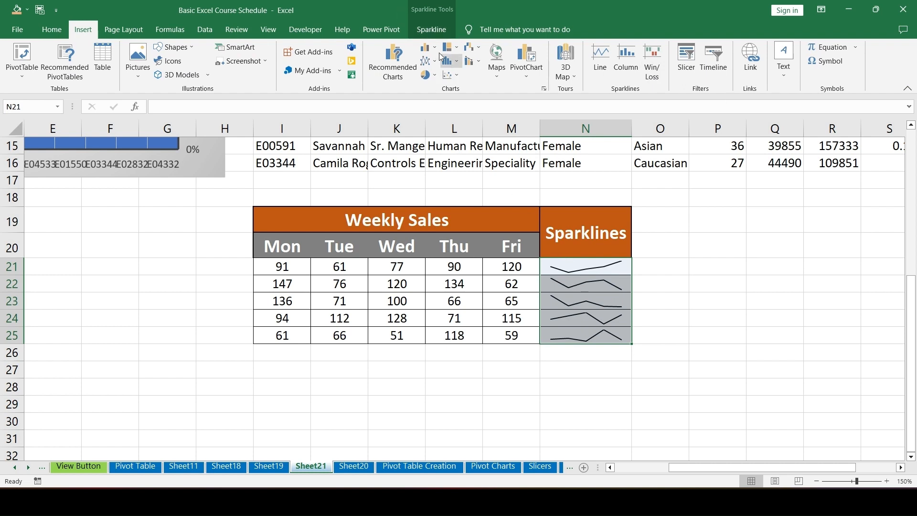
{"action": "left_click", "coordinate": [431, 29]}
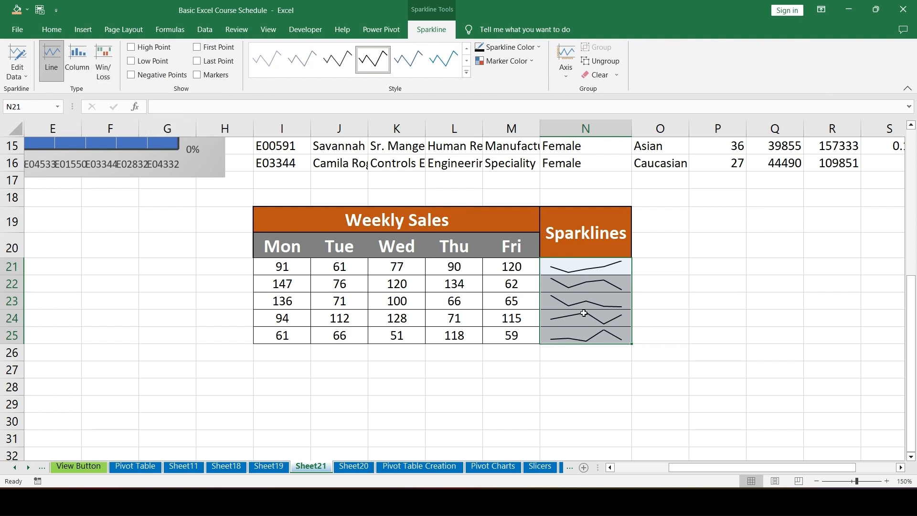
{"action": "left_click", "coordinate": [78, 72]}
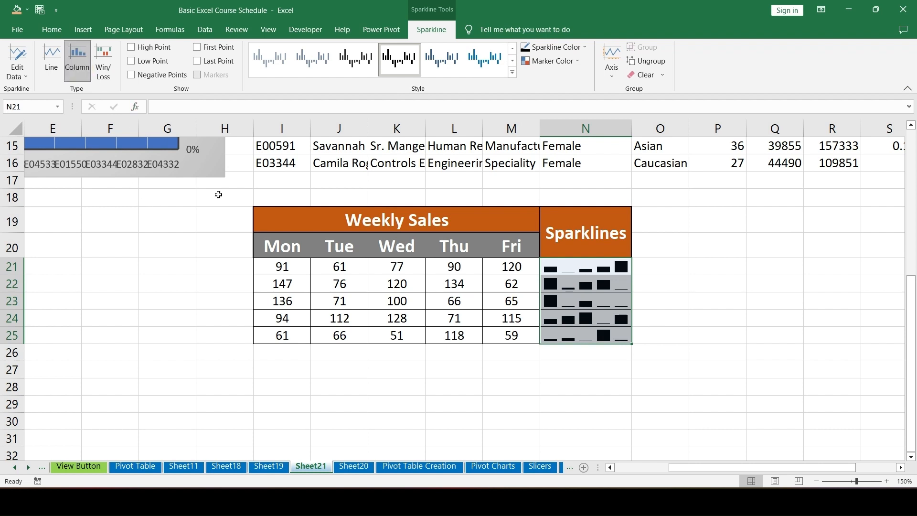
{"action": "left_click", "coordinate": [512, 72]}
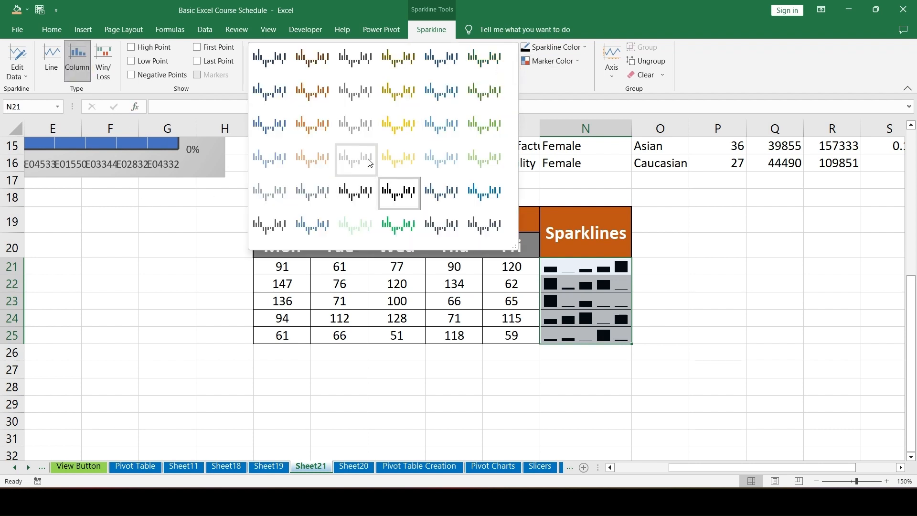
{"action": "left_click", "coordinate": [393, 163]}
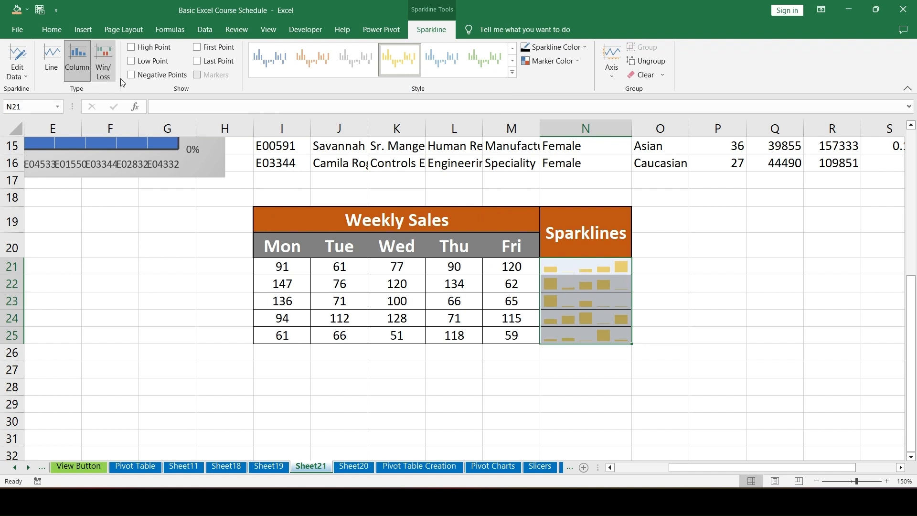
Convert the sparklines in N21:N25 to Win/Loss with the High Point shown, using the black style with red highlights
{"action": "left_click", "coordinate": [94, 66]}
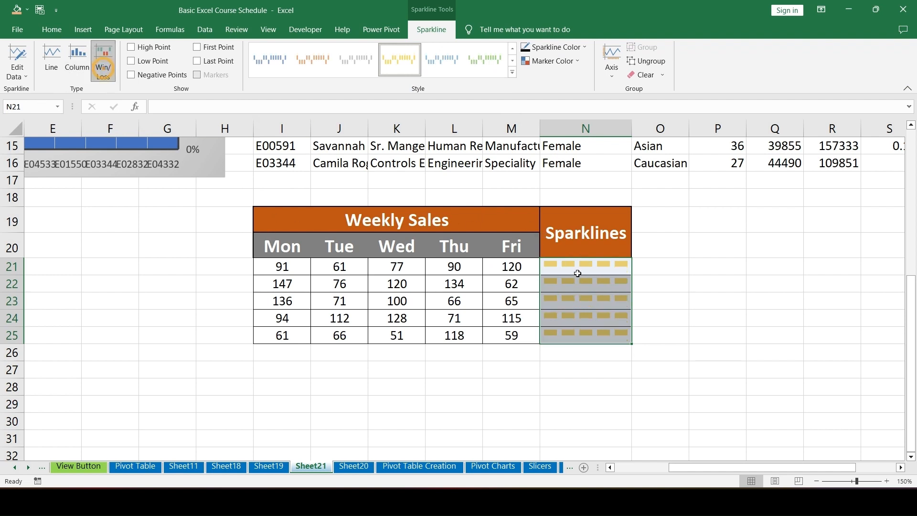
{"action": "left_click", "coordinate": [438, 66]}
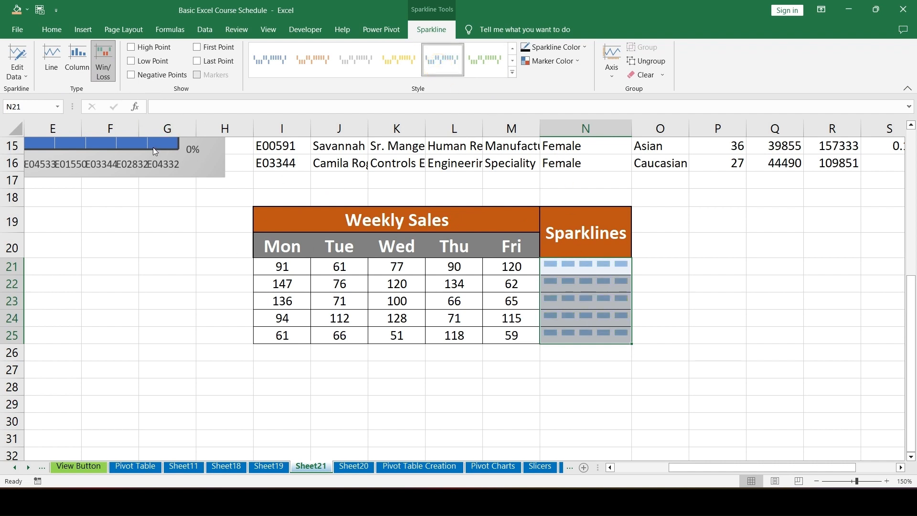
{"action": "left_click", "coordinate": [130, 48]}
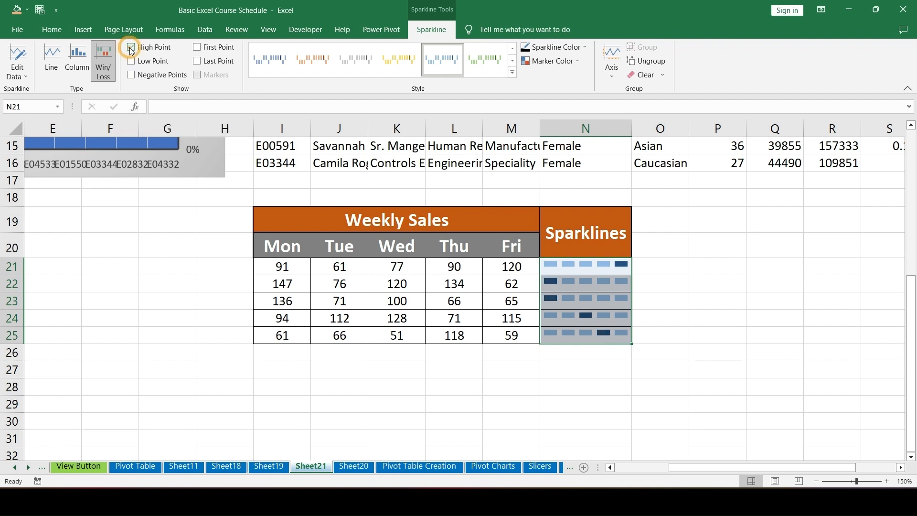
{"action": "left_click", "coordinate": [512, 72]}
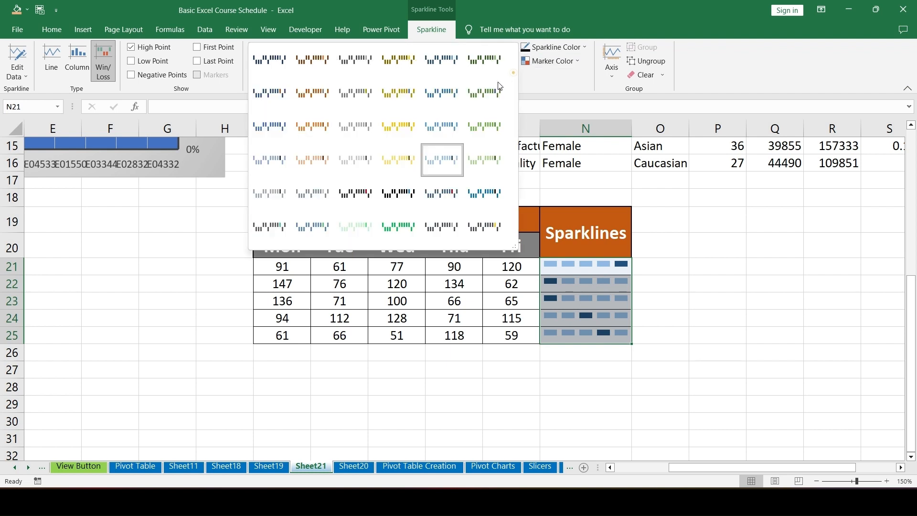
{"action": "left_click", "coordinate": [364, 197]}
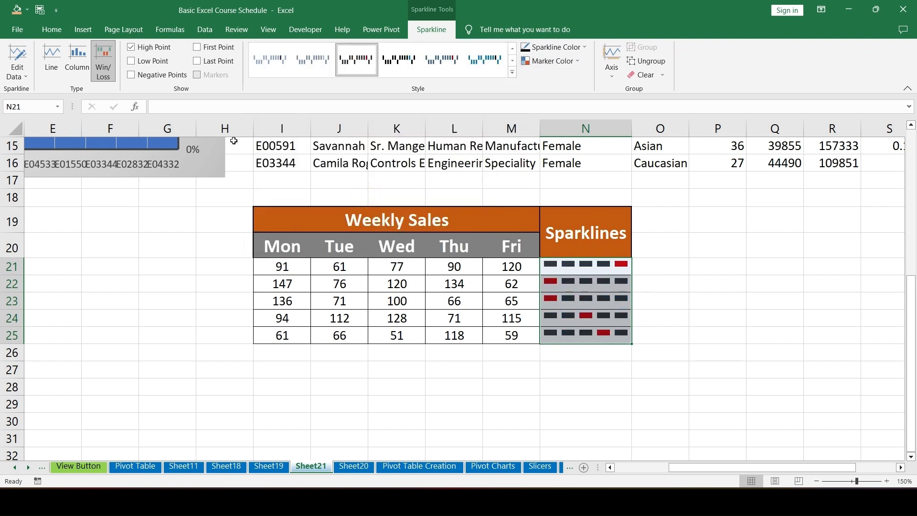
Show the Low Point in the Win/Loss sparklines of N21:N25 as well
{"action": "left_click", "coordinate": [503, 363]}
{"action": "left_click", "coordinate": [567, 374]}
{"action": "left_click_drag", "start_coordinate": [585, 265], "coordinate": [587, 334]}
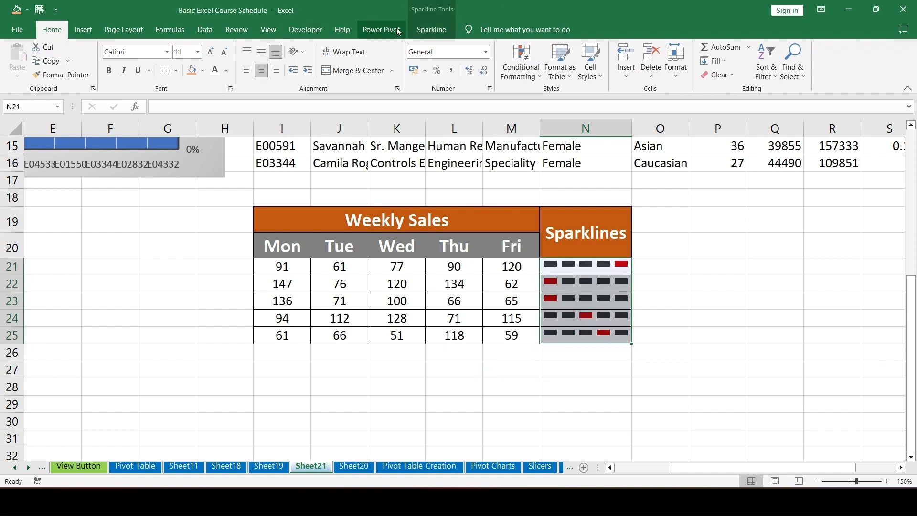
{"action": "left_click", "coordinate": [425, 29]}
{"action": "left_click", "coordinate": [131, 61]}
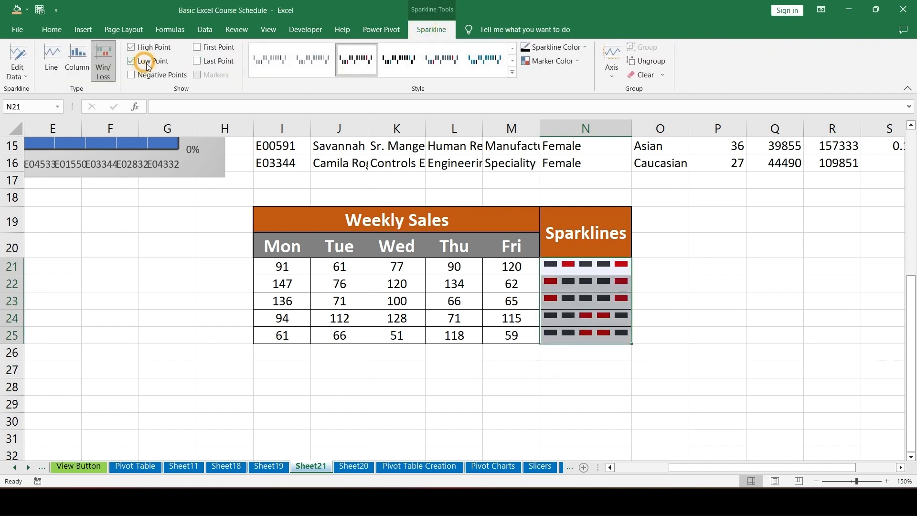
Show the First Point, Last Point and Negative Points in the Win/Loss sparklines of N21:N25 as well
{"action": "left_click", "coordinate": [197, 47]}
{"action": "left_click", "coordinate": [197, 60]}
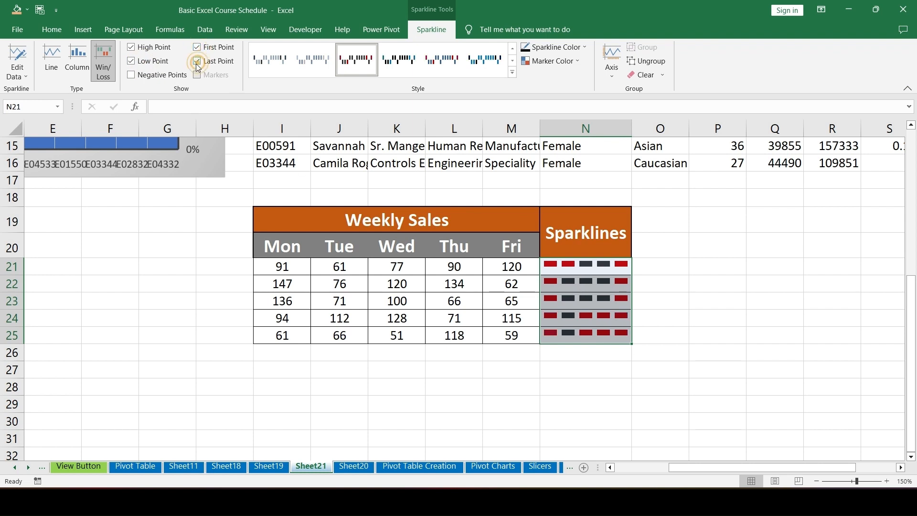
{"action": "left_click", "coordinate": [132, 75]}
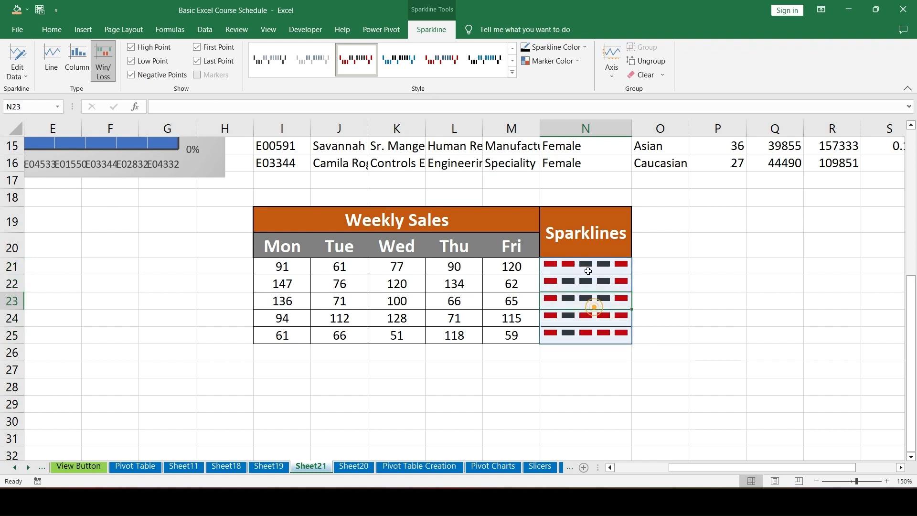
{"action": "left_click", "coordinate": [581, 273]}
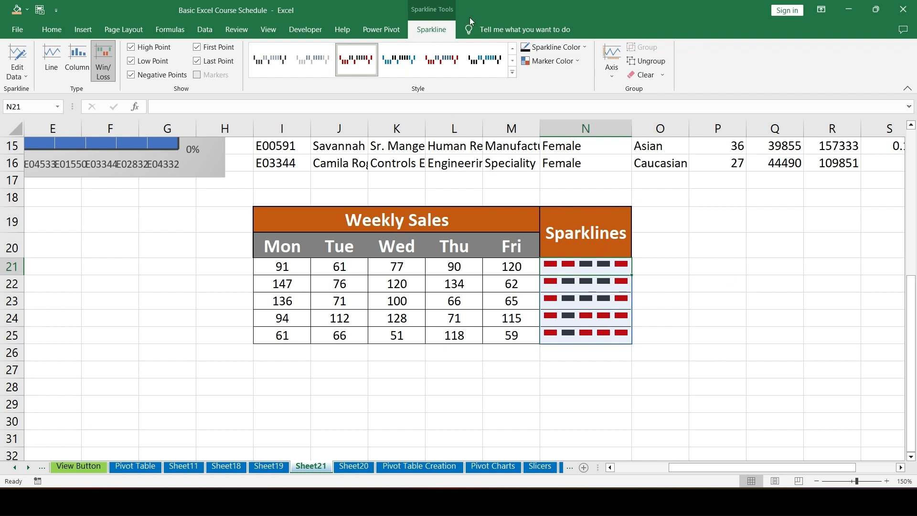
Change the Tuesday sales value in J21 to 61000
{"action": "left_click", "coordinate": [359, 267]}
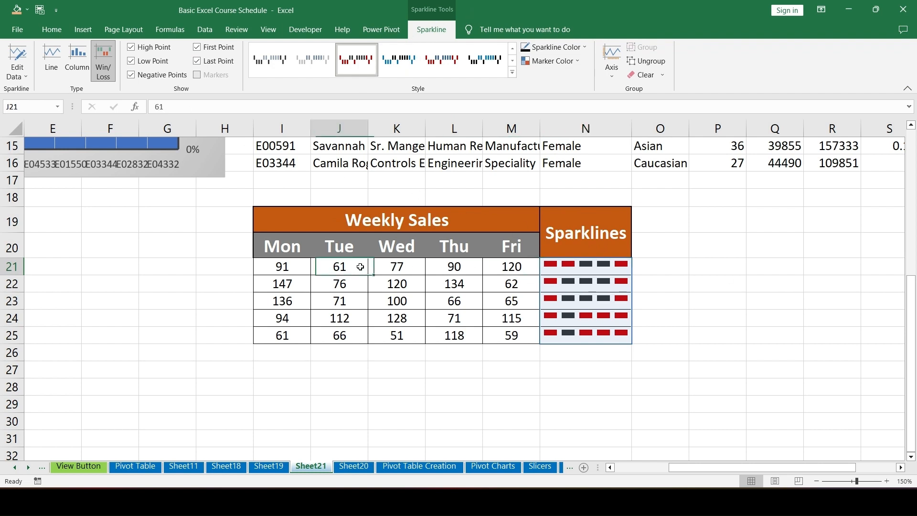
{"action": "type", "text": "61000"}
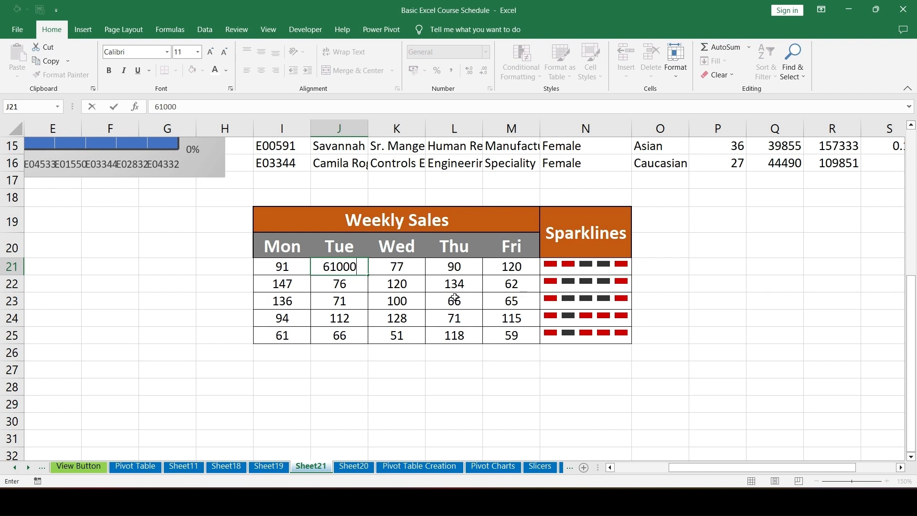
{"action": "key", "text": "ctrl+Return"}
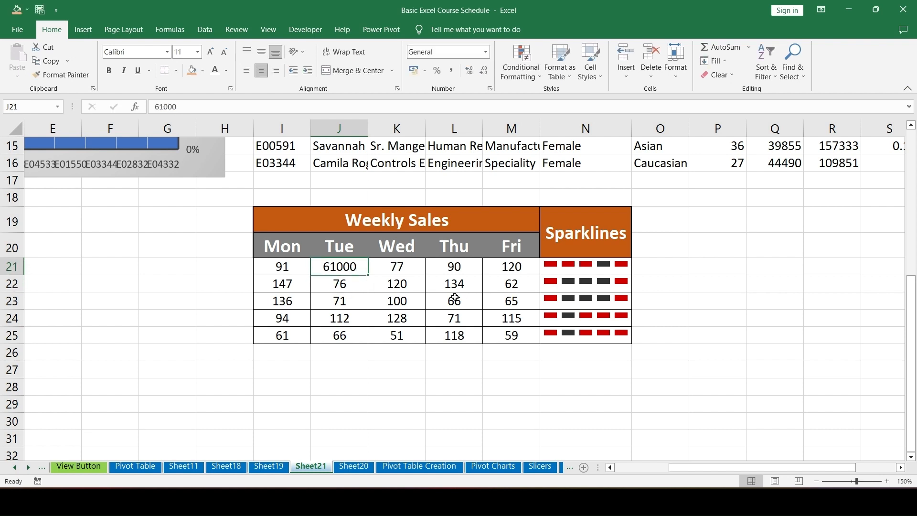
Turn off the Low, Negative, First and Last Points for the sparklines in N21:N25, keeping only the High Point shown
{"action": "left_click", "coordinate": [608, 264]}
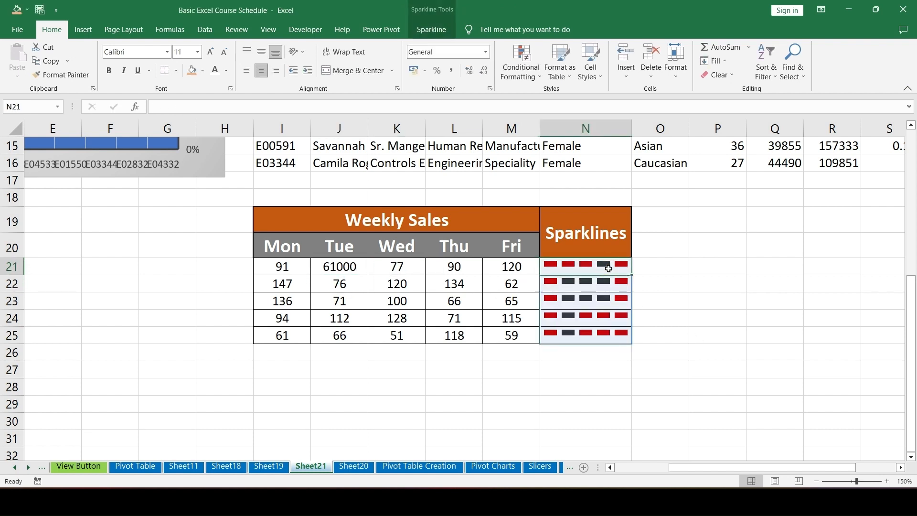
{"action": "left_click_drag", "start_coordinate": [608, 263], "coordinate": [606, 331]}
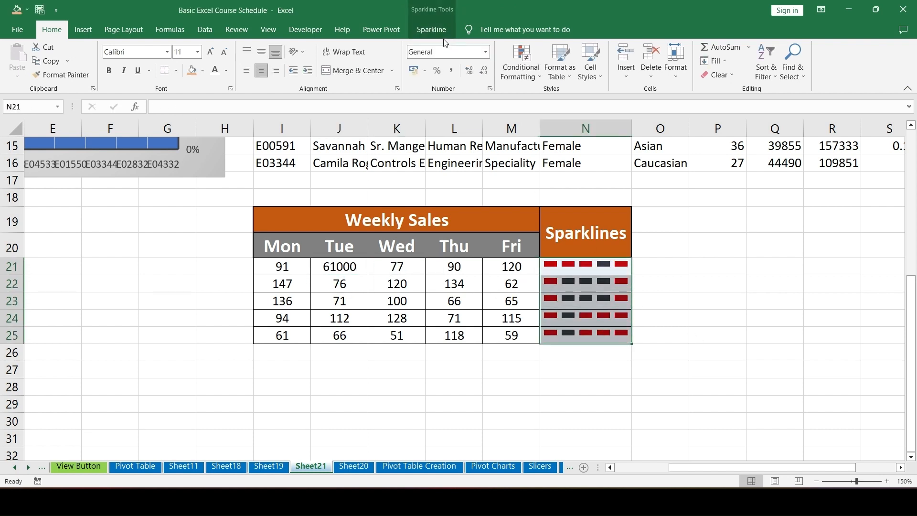
{"action": "left_click", "coordinate": [431, 29]}
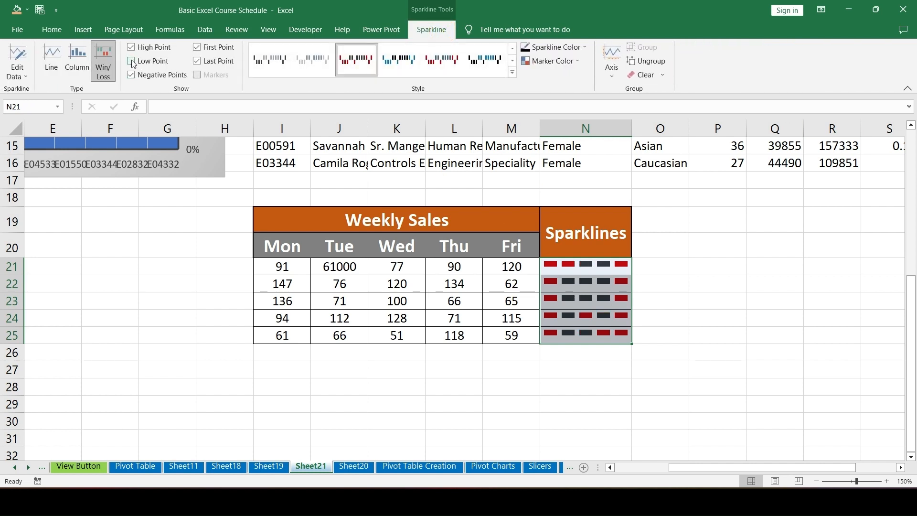
{"action": "left_click", "coordinate": [131, 75]}
{"action": "left_click", "coordinate": [196, 61]}
{"action": "left_click", "coordinate": [197, 46]}
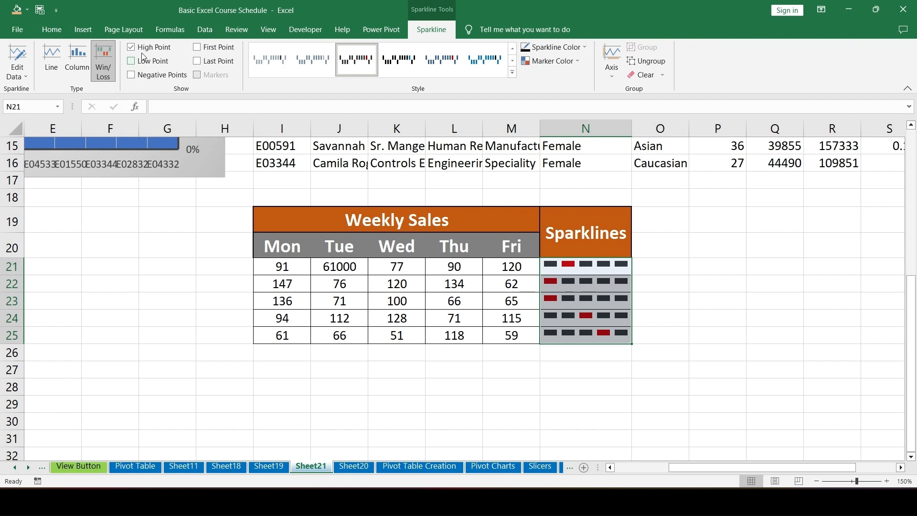
{"action": "left_click", "coordinate": [133, 51]}
{"action": "left_click", "coordinate": [133, 52]}
{"action": "left_click", "coordinate": [134, 49]}
{"action": "left_click", "coordinate": [569, 289]}
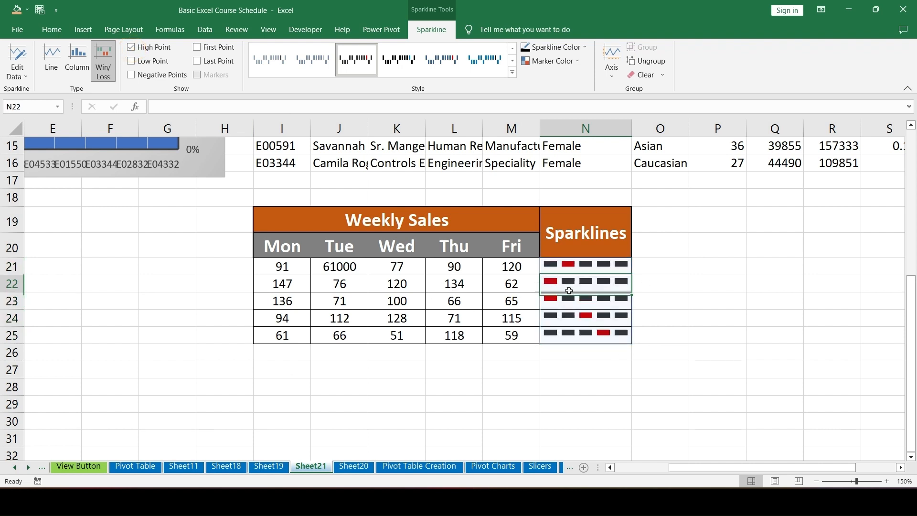
Look through the Sparkline Color palette and the Axis options for the Win/Loss sparklines without changing them
{"action": "left_click", "coordinate": [564, 52]}
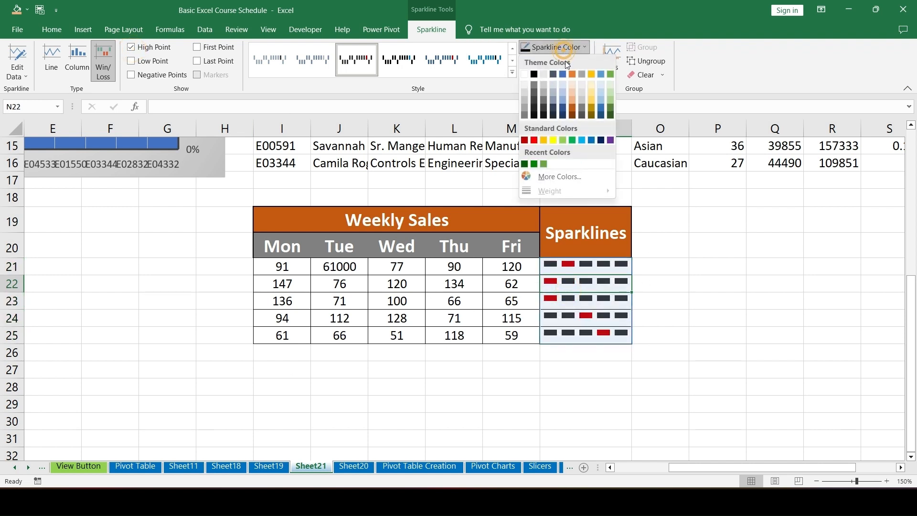
{"action": "left_click", "coordinate": [624, 31]}
{"action": "left_click", "coordinate": [741, 236]}
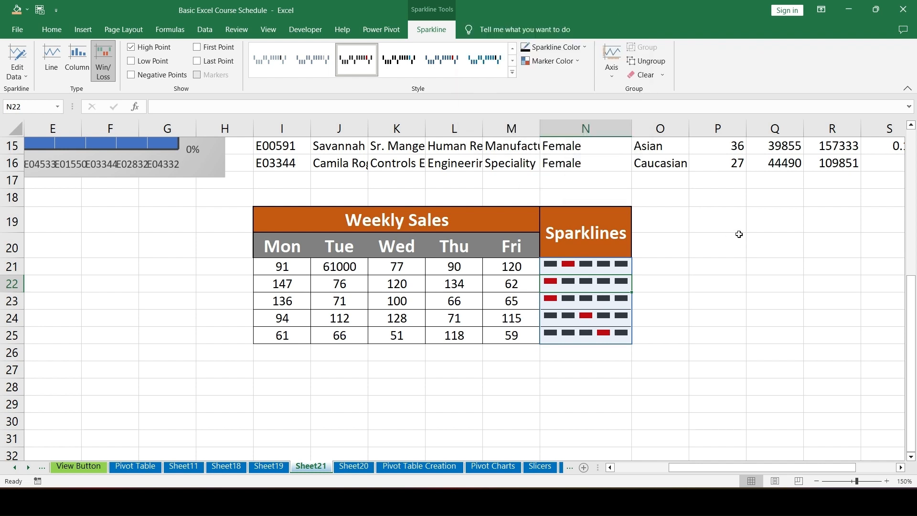
{"action": "left_click", "coordinate": [535, 61]}
{"action": "left_click", "coordinate": [612, 62]}
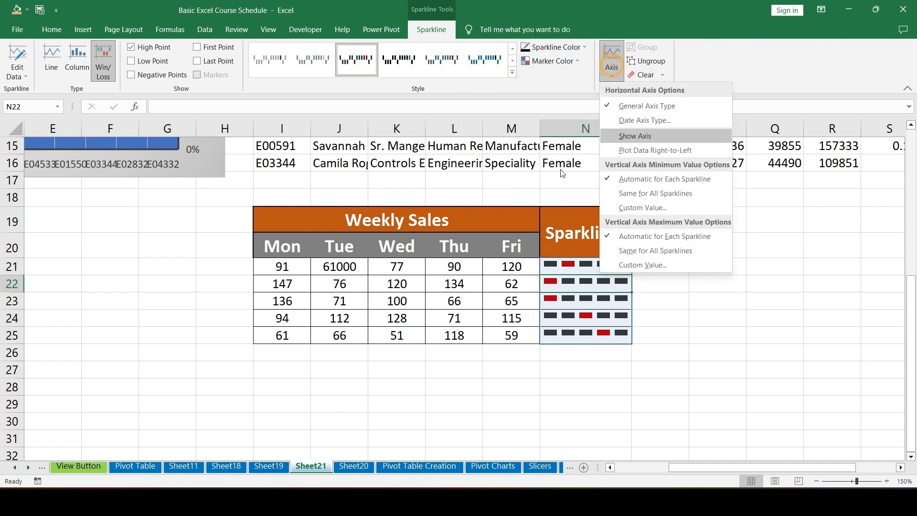
{"action": "left_click", "coordinate": [578, 256]}
{"action": "left_click", "coordinate": [399, 246]}
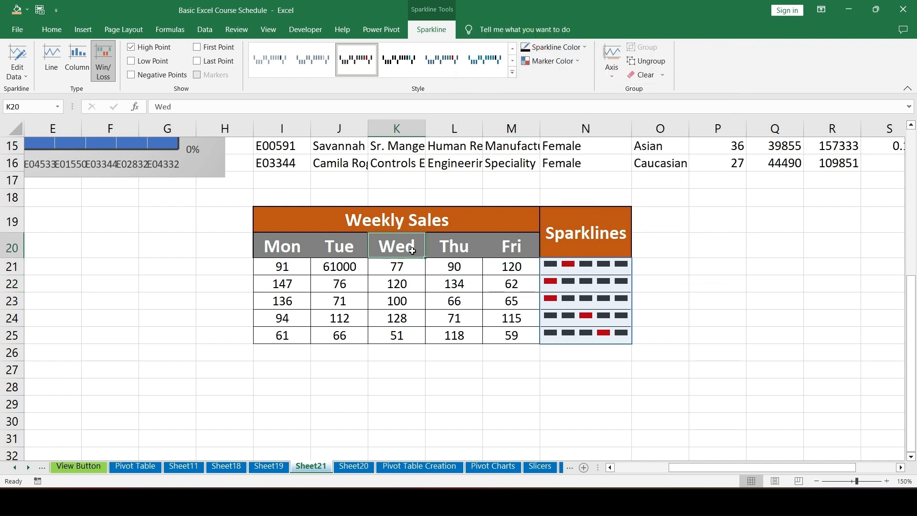
{"action": "left_click", "coordinate": [83, 30]}
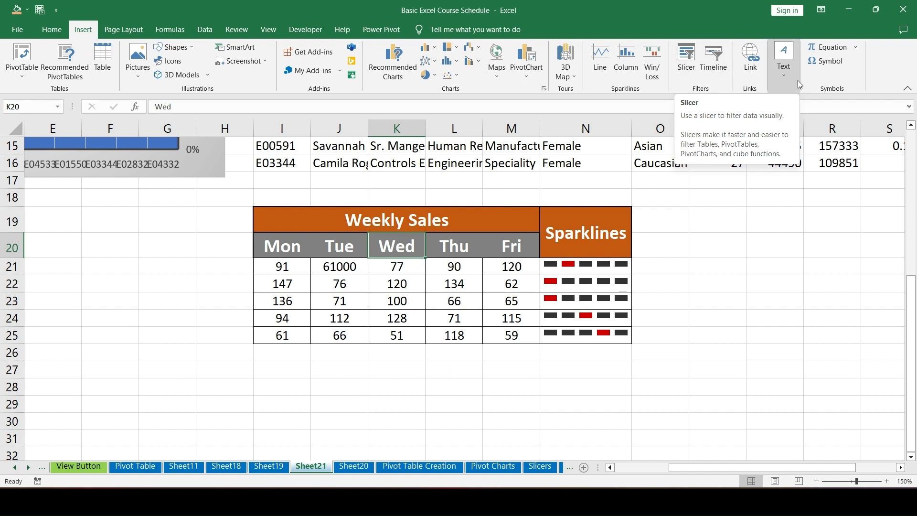
{"action": "left_click", "coordinate": [750, 60]}
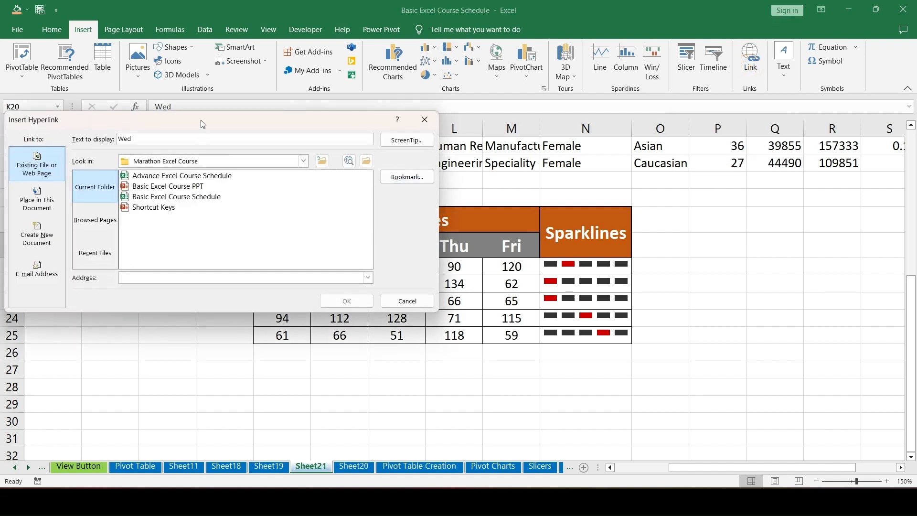
{"action": "left_click_drag", "start_coordinate": [201, 119], "coordinate": [437, 86]}
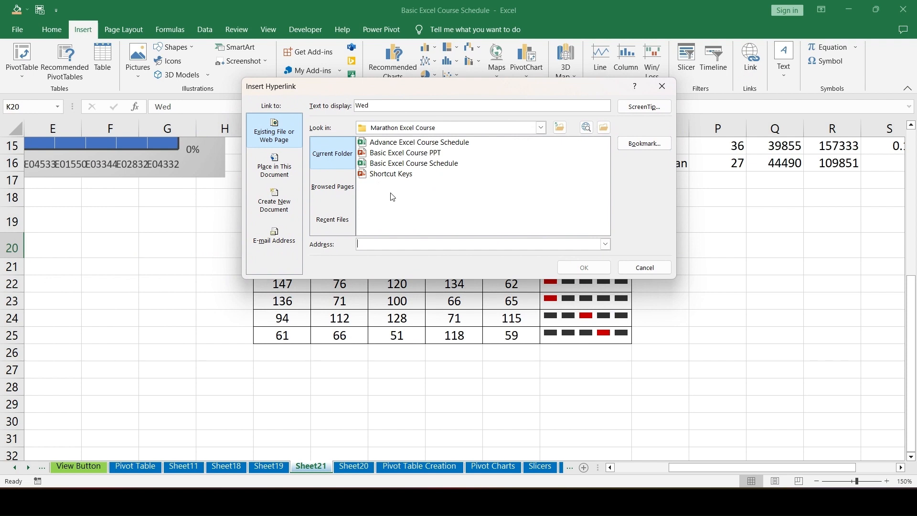
{"action": "left_click", "coordinate": [641, 266]}
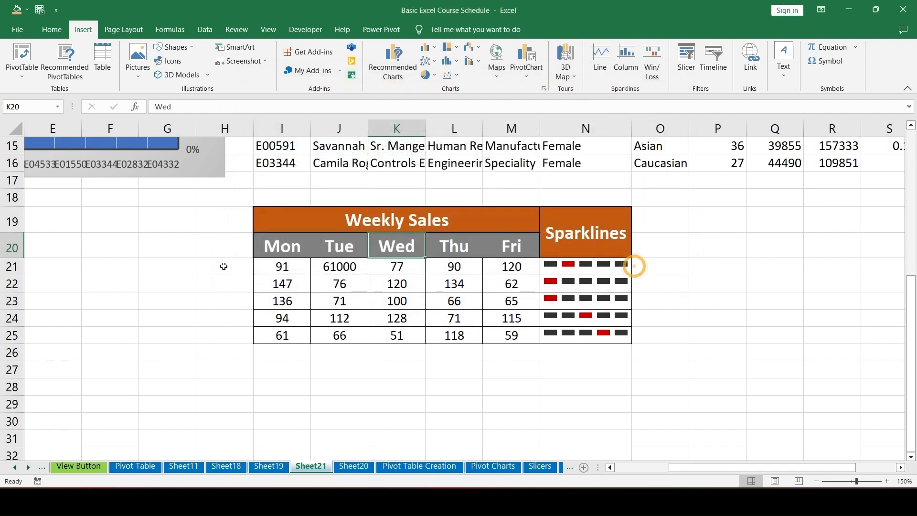
Insert a hyperlink in H23 to cell A1 of the Pivot Table sheet in this workbook
{"action": "left_click", "coordinate": [223, 299]}
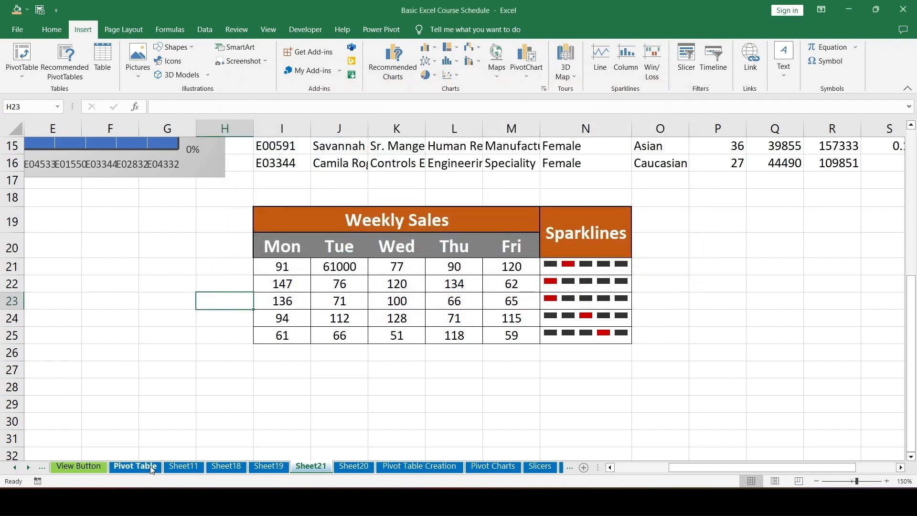
{"action": "left_click", "coordinate": [750, 67]}
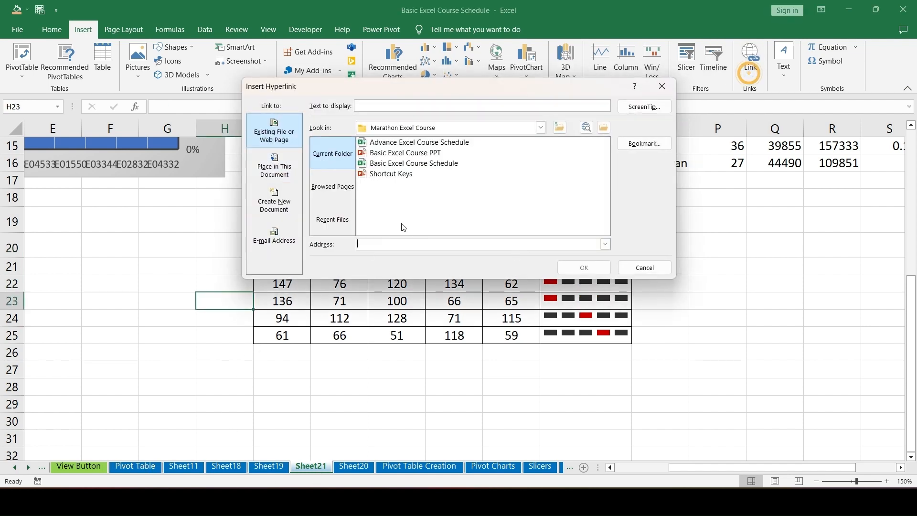
{"action": "left_click", "coordinate": [268, 171]}
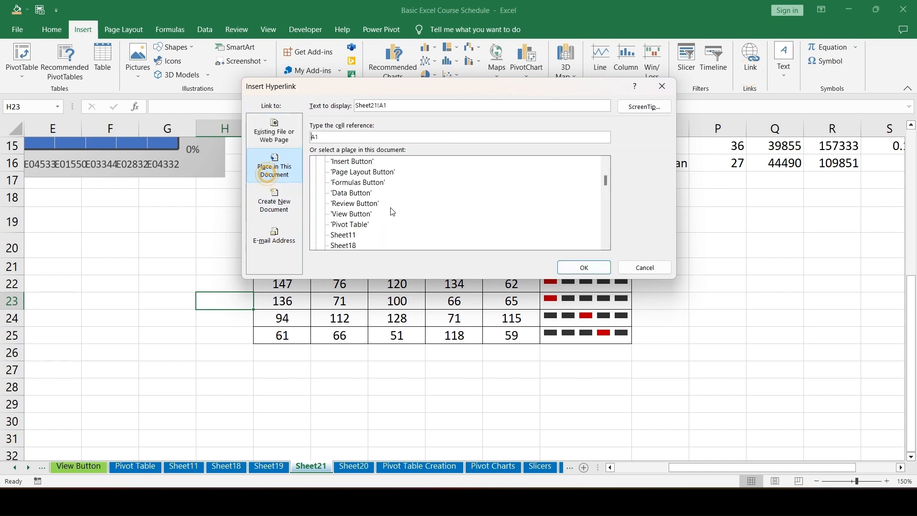
{"action": "left_click", "coordinate": [358, 213]}
{"action": "scroll", "coordinate": [360, 222], "scroll_direction": "down", "scroll_amount": 2}
{"action": "scroll", "coordinate": [360, 224], "scroll_direction": "up", "scroll_amount": 2}
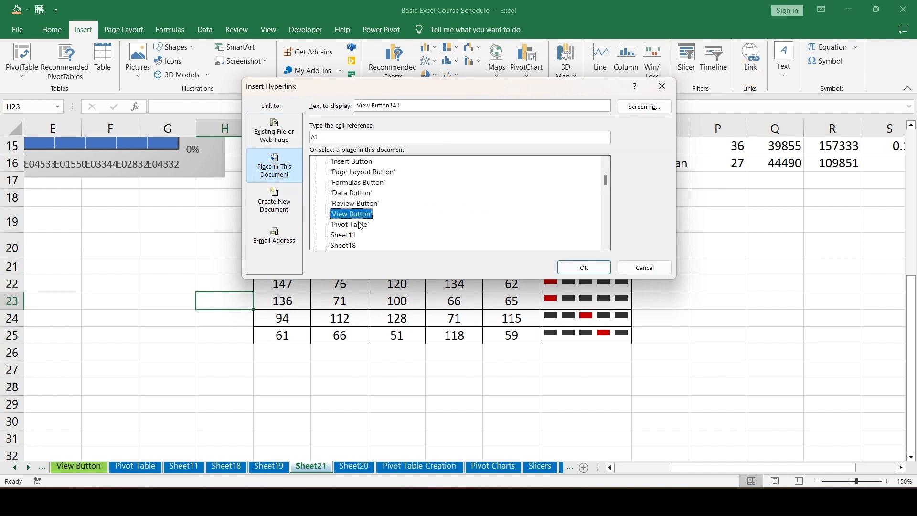
{"action": "left_click", "coordinate": [361, 224]}
{"action": "left_click", "coordinate": [584, 267]}
AutoFit column H to the width of the hyperlink text in H23
{"action": "left_click", "coordinate": [234, 339]}
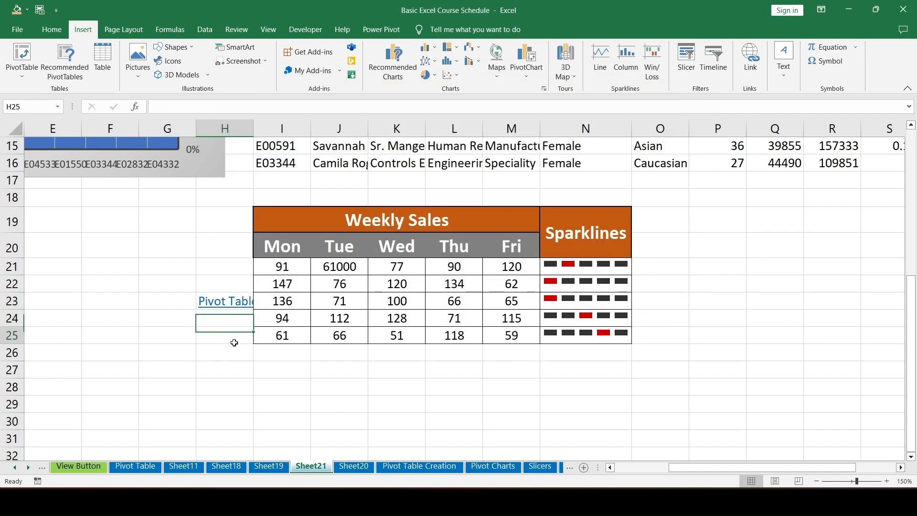
{"action": "left_click_drag", "start_coordinate": [225, 301], "coordinate": [225, 283]}
{"action": "double_click", "coordinate": [253, 128]}
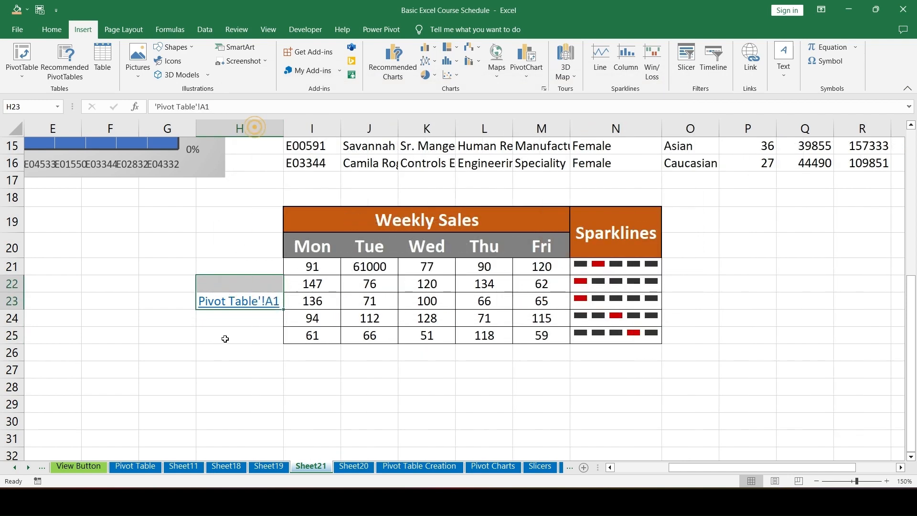
Follow the H23 hyperlink to the Pivot Table sheet and return to Sheet21
{"action": "left_click", "coordinate": [225, 339]}
{"action": "left_click", "coordinate": [243, 301]}
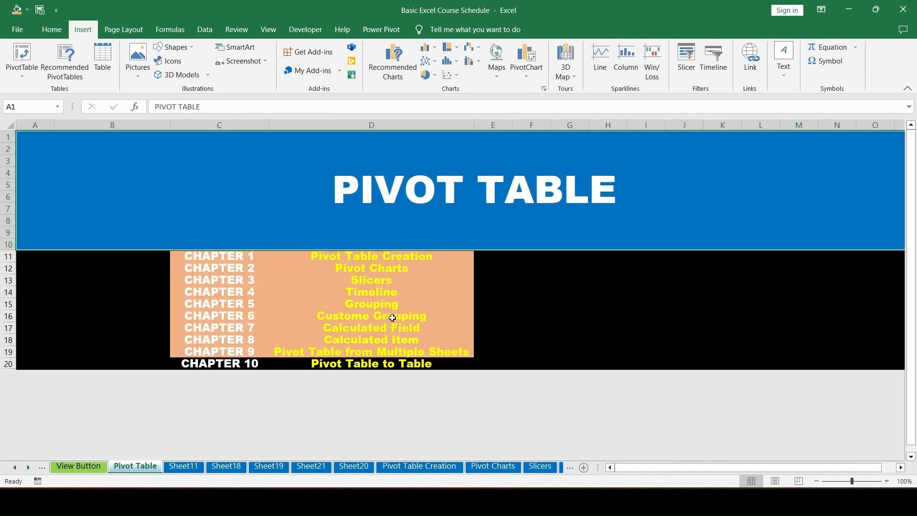
{"action": "left_click", "coordinate": [310, 465]}
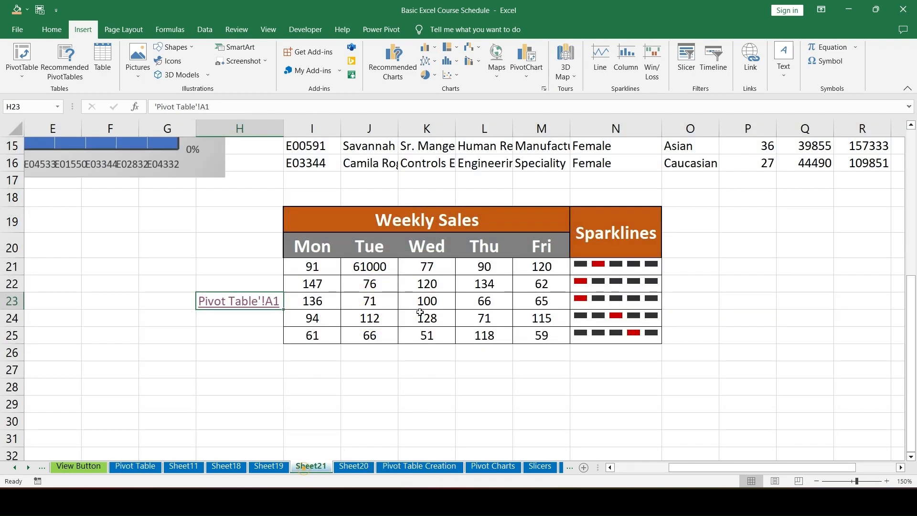
Insert a text box about 4.8 cm high and 6 cm wide beside the Weekly Sales table, containing "ghfxdhfhsghzdgzcgbcbxc"
{"action": "left_click", "coordinate": [783, 77]}
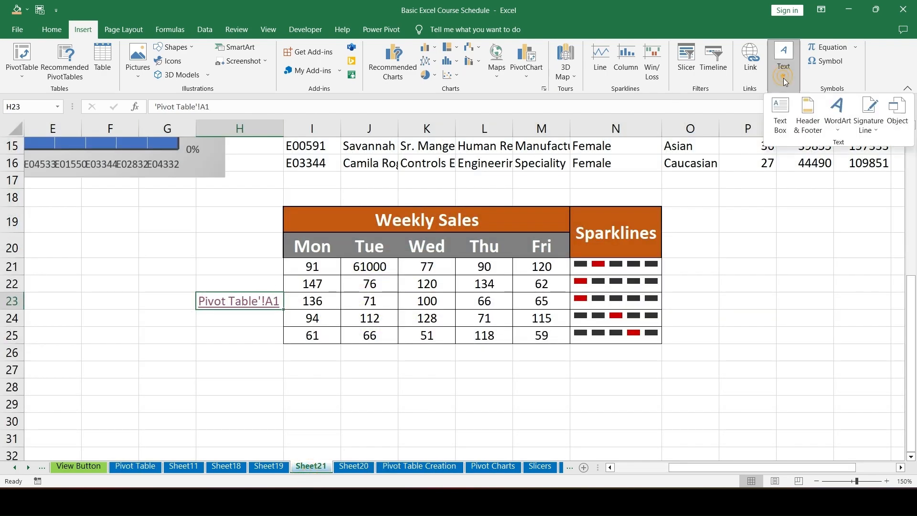
{"action": "left_click", "coordinate": [768, 118]}
{"action": "left_click_drag", "start_coordinate": [82, 232], "coordinate": [284, 394]}
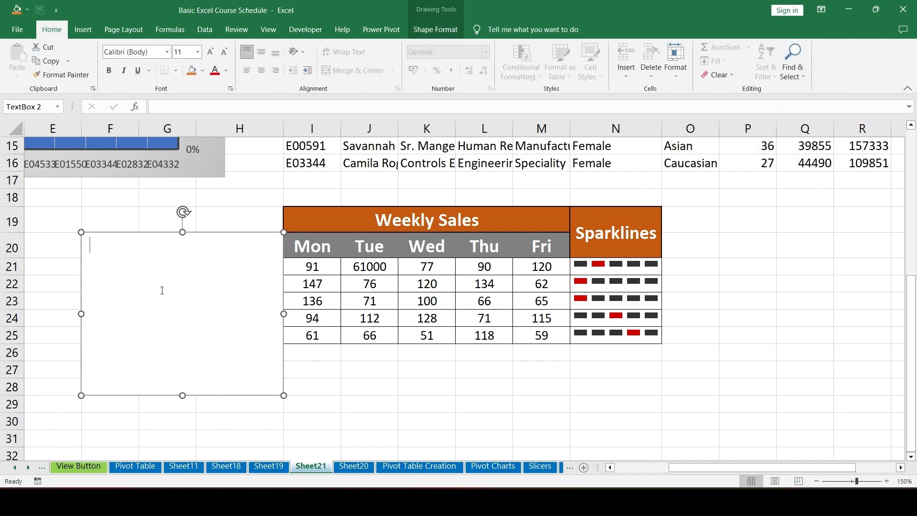
{"action": "type", "text": "sghzdgzcgbcbxc"}
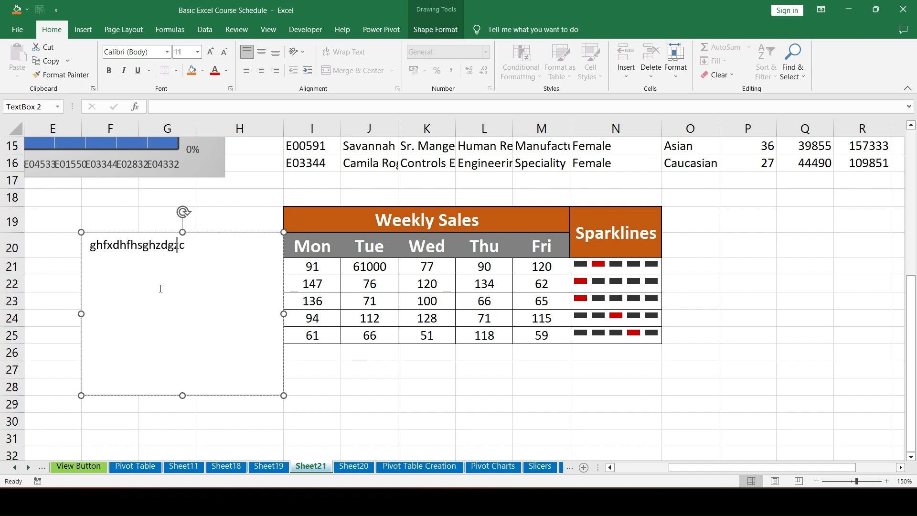
{"action": "left_click", "coordinate": [221, 216]}
{"action": "left_click", "coordinate": [149, 292]}
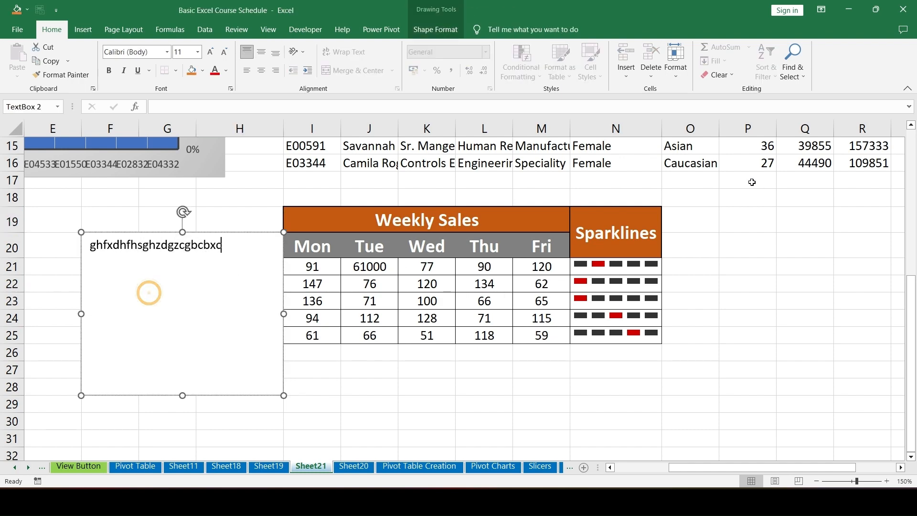
{"action": "left_click", "coordinate": [435, 29]}
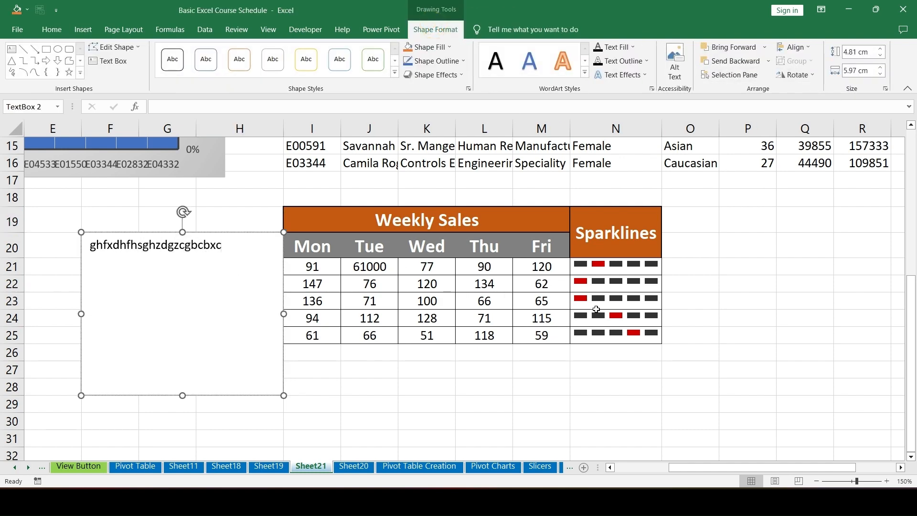
{"action": "left_click", "coordinate": [269, 197]}
Open Sheet21's header for editing in Page Layout view and return to the Normal worksheet view
{"action": "left_click", "coordinate": [95, 27]}
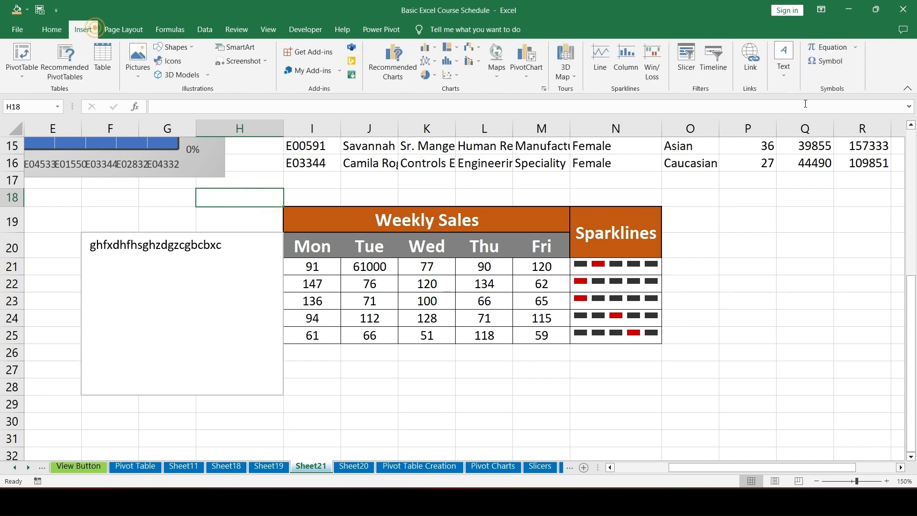
{"action": "left_click", "coordinate": [781, 72]}
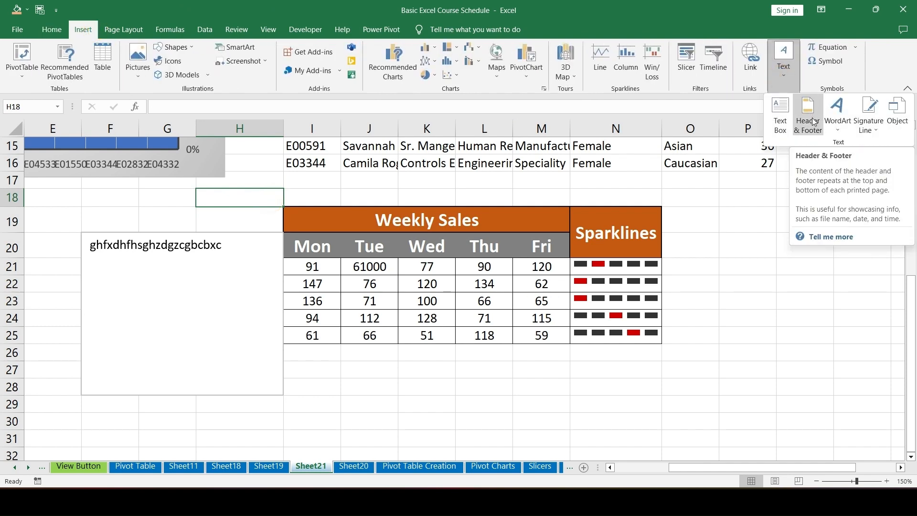
{"action": "left_click", "coordinate": [814, 122]}
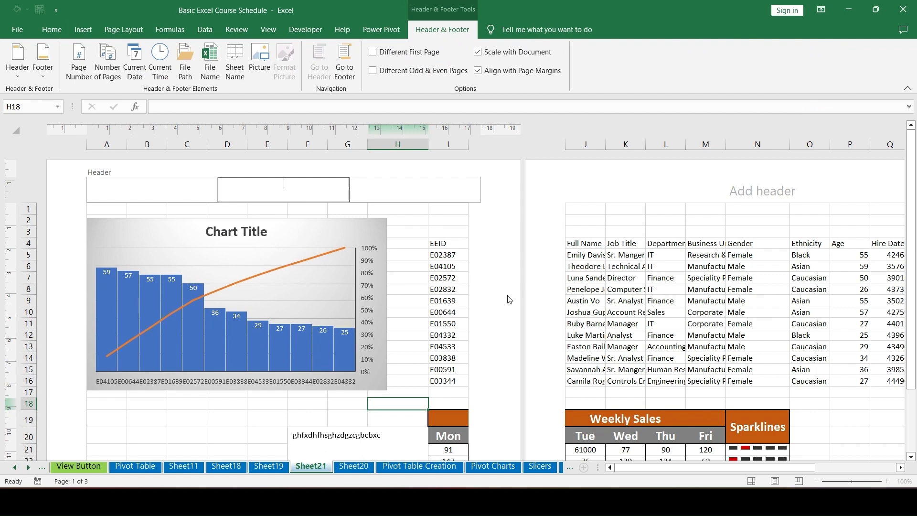
{"action": "left_click", "coordinate": [536, 255]}
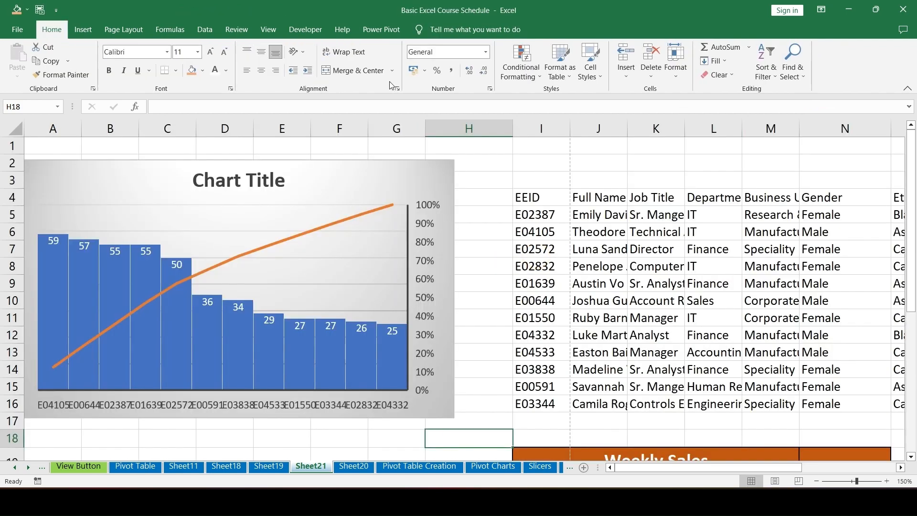
Insert a black WordArt on Sheet21 and add "hdfhfh" inside the word "text" of its placeholder text
{"action": "left_click", "coordinate": [83, 29]}
{"action": "left_click", "coordinate": [793, 74]}
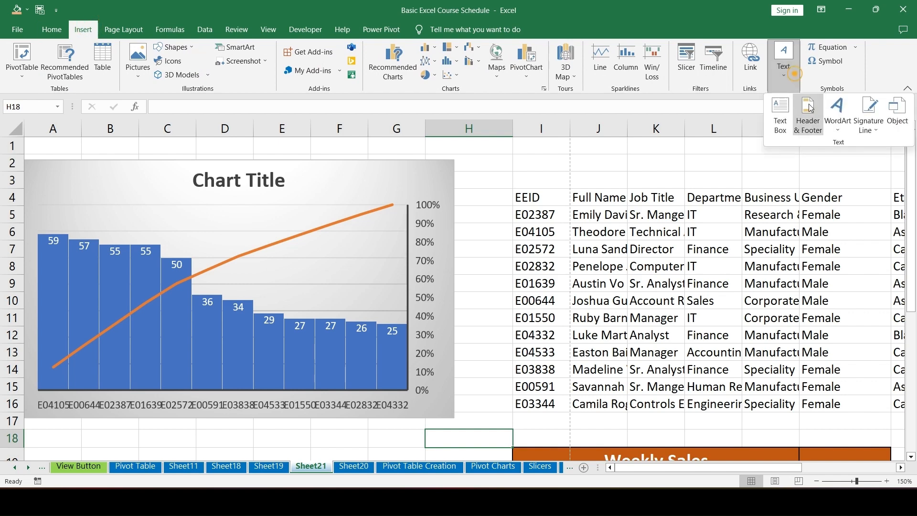
{"action": "left_click", "coordinate": [840, 125]}
{"action": "left_click", "coordinate": [754, 163]}
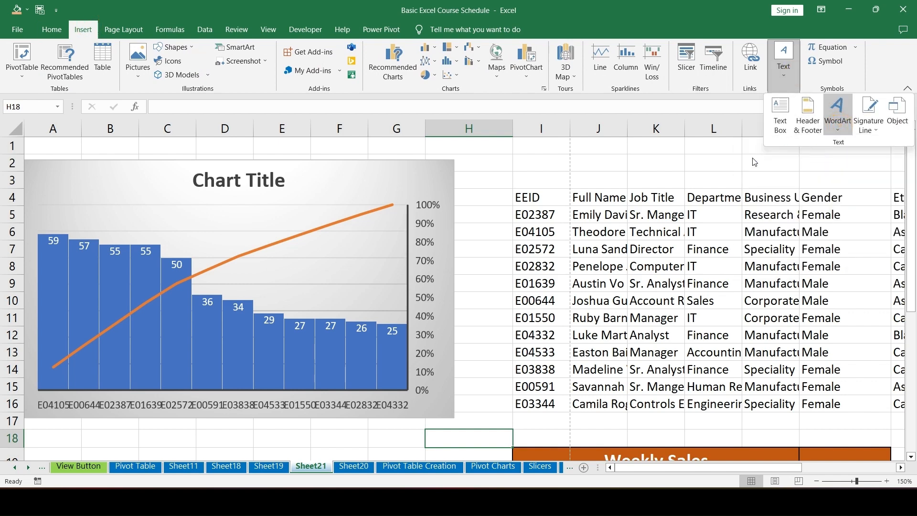
{"action": "left_click", "coordinate": [468, 291]}
{"action": "type", "text": "hdfh"}
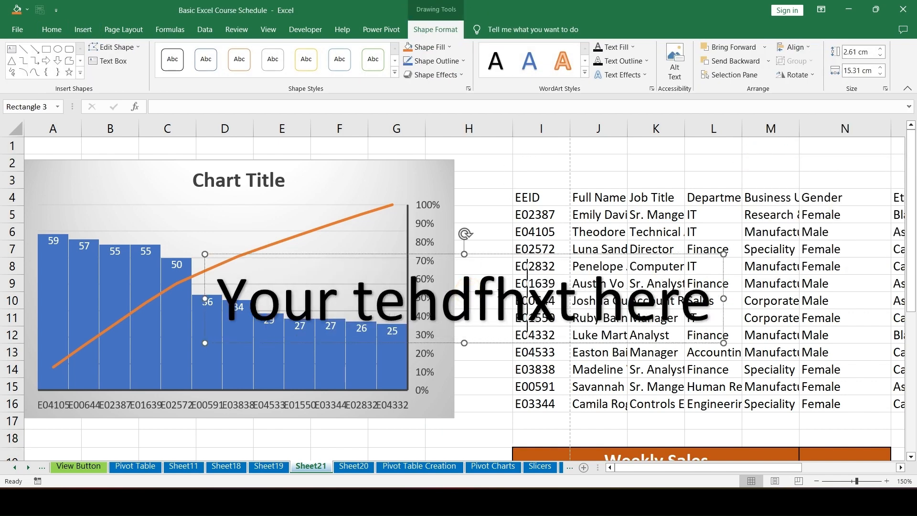
{"action": "type", "text": "fh"}
{"action": "left_click", "coordinate": [591, 180]}
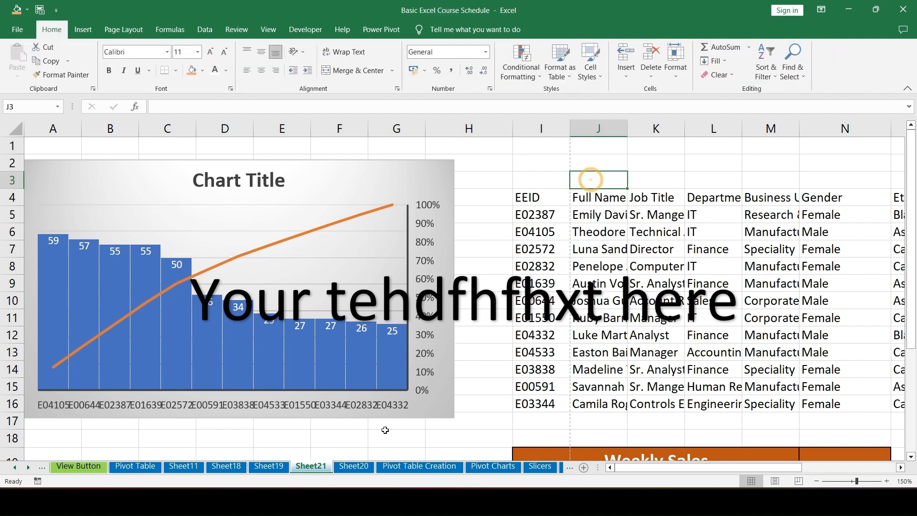
{"action": "left_click", "coordinate": [83, 29]}
{"action": "left_click", "coordinate": [785, 69]}
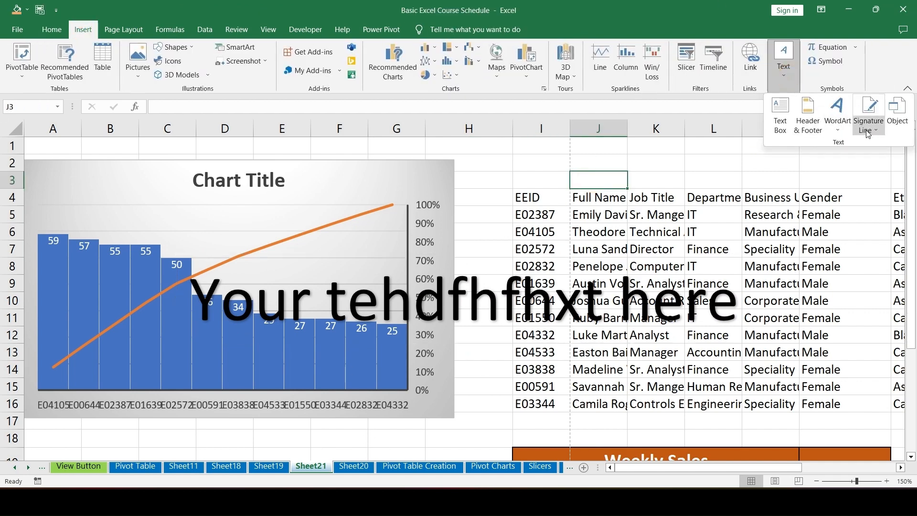
{"action": "left_click", "coordinate": [867, 125]}
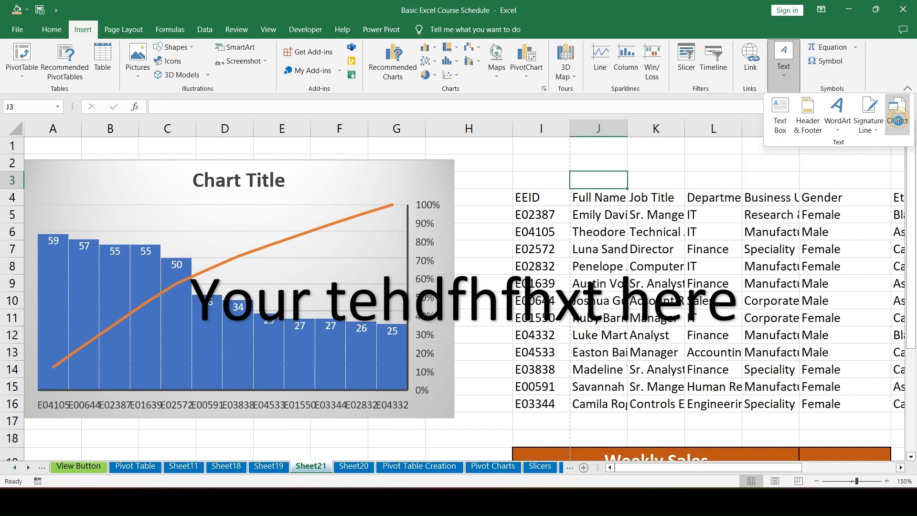
{"action": "left_click", "coordinate": [897, 114]}
{"action": "key", "text": "Escape"}
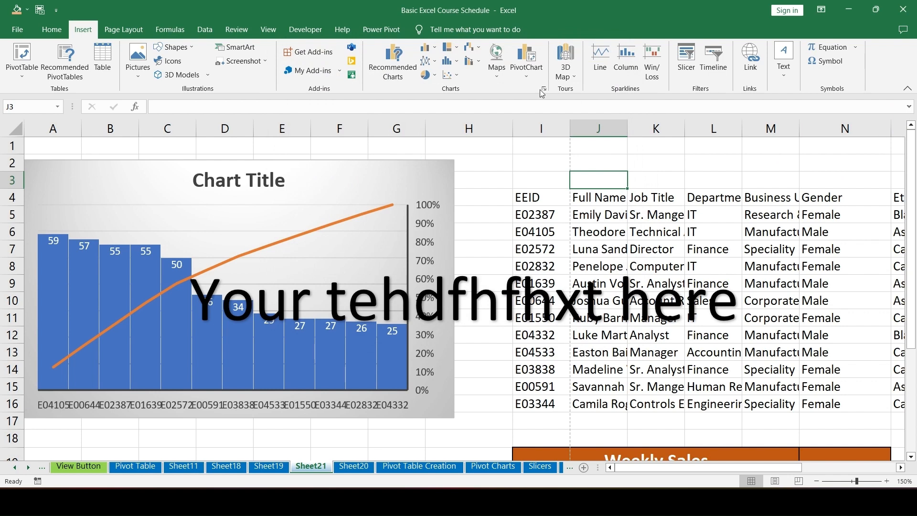
Insert a new blank worksheet before Sheet21
{"action": "right_click", "coordinate": [318, 466]}
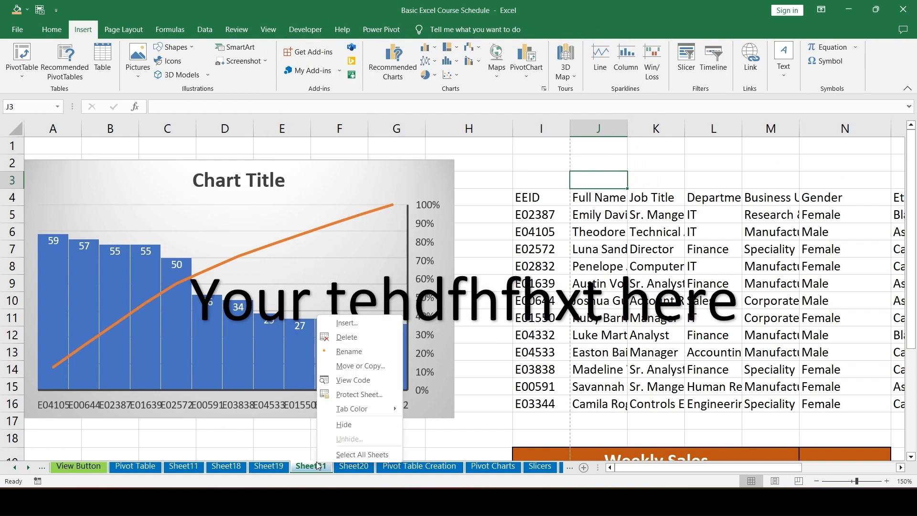
{"action": "left_click", "coordinate": [337, 322]}
{"action": "left_click", "coordinate": [417, 411]}
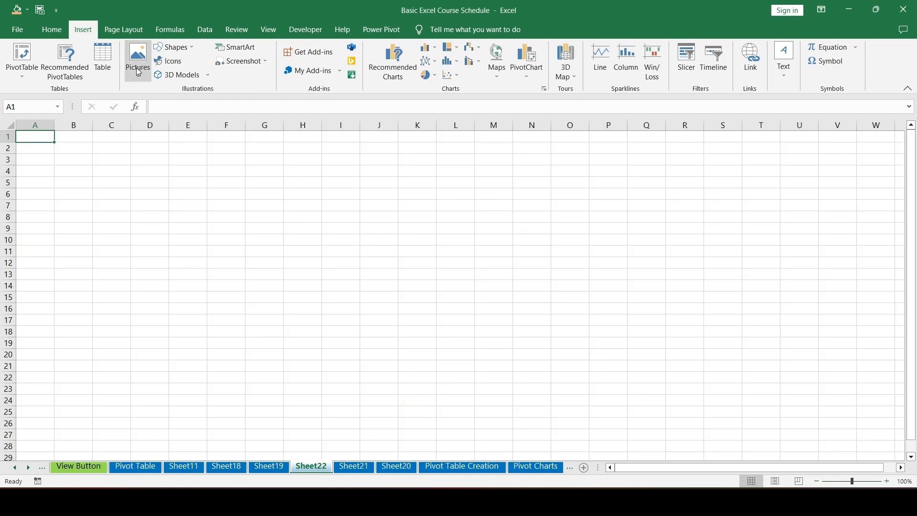
Open the Object dialog and examine the object types that can be created new, from Adobe Acrobat and PowerPoint documents to Paintbrush Picture
{"action": "left_click", "coordinate": [784, 61]}
{"action": "left_click", "coordinate": [898, 120]}
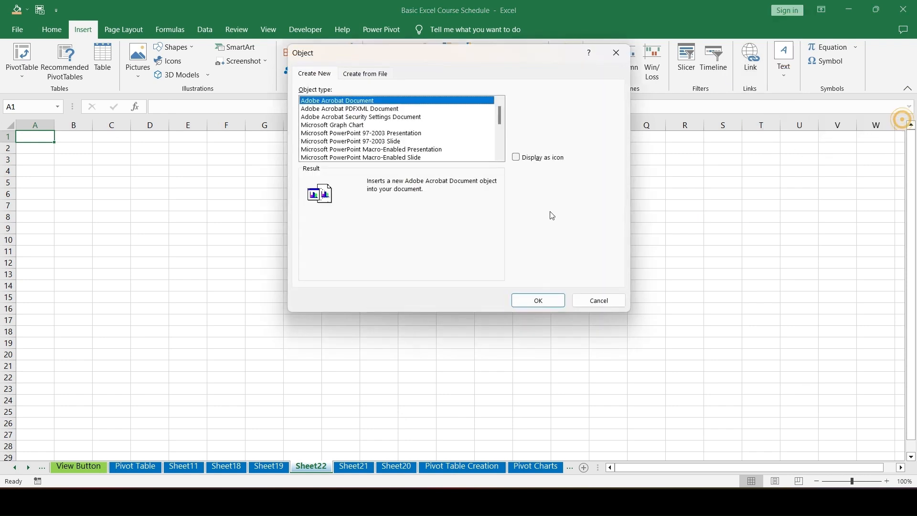
{"action": "left_click_drag", "start_coordinate": [405, 59], "coordinate": [353, 128]}
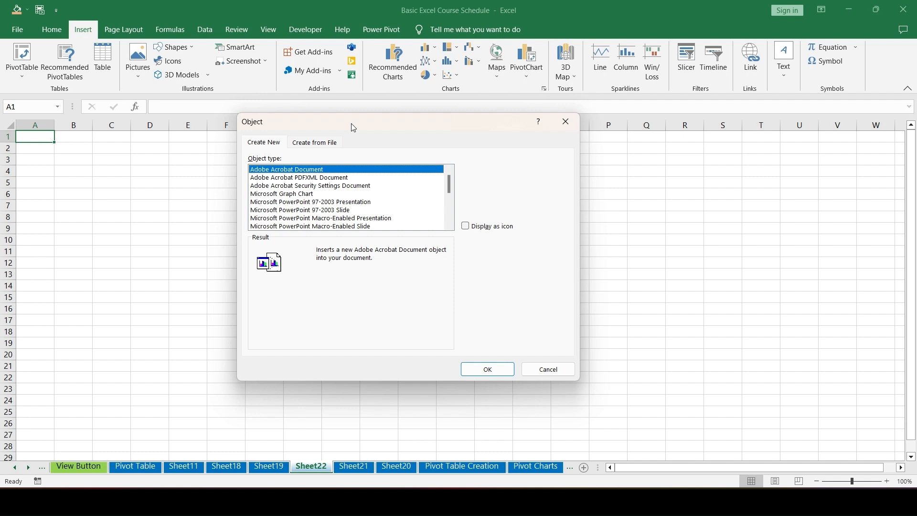
{"action": "scroll", "coordinate": [296, 221], "scroll_direction": "down", "scroll_amount": 5}
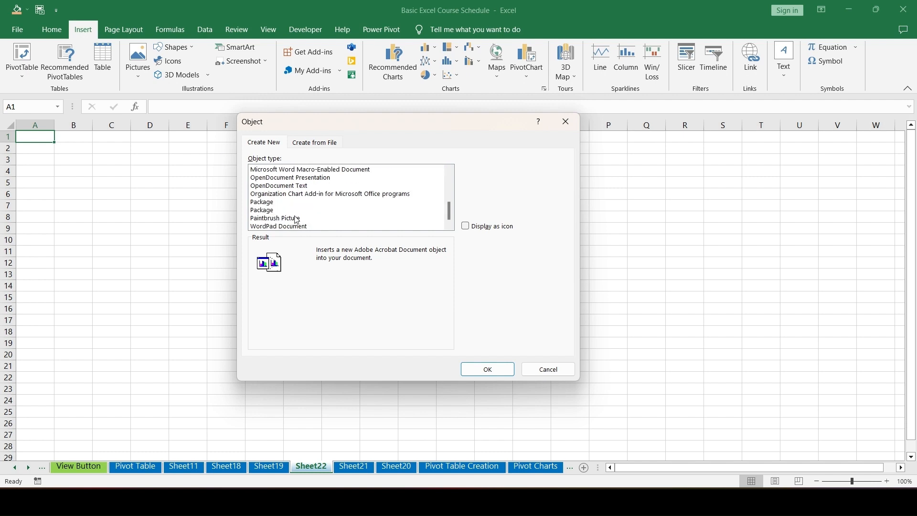
{"action": "scroll", "coordinate": [296, 220], "scroll_direction": "up", "scroll_amount": 5}
{"action": "scroll", "coordinate": [296, 221], "scroll_direction": "down", "scroll_amount": 5}
{"action": "scroll", "coordinate": [297, 221], "scroll_direction": "up", "scroll_amount": 5}
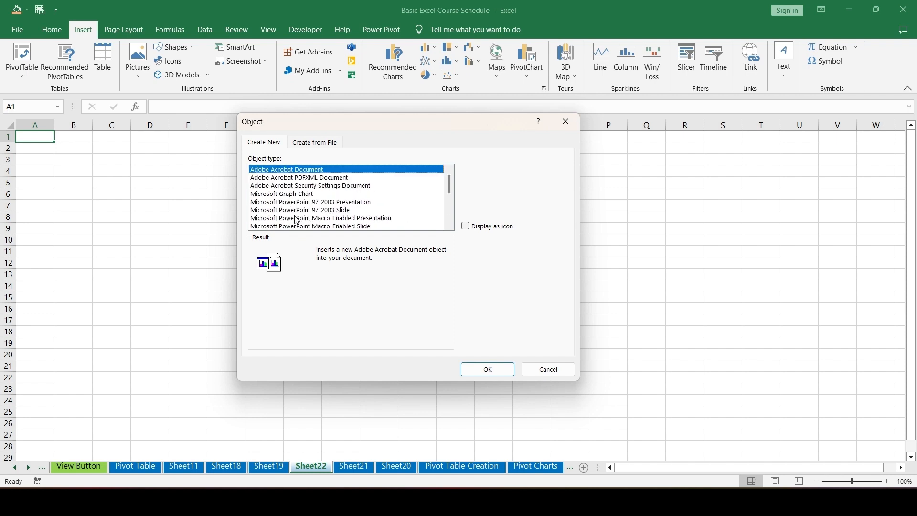
{"action": "left_click", "coordinate": [299, 179]}
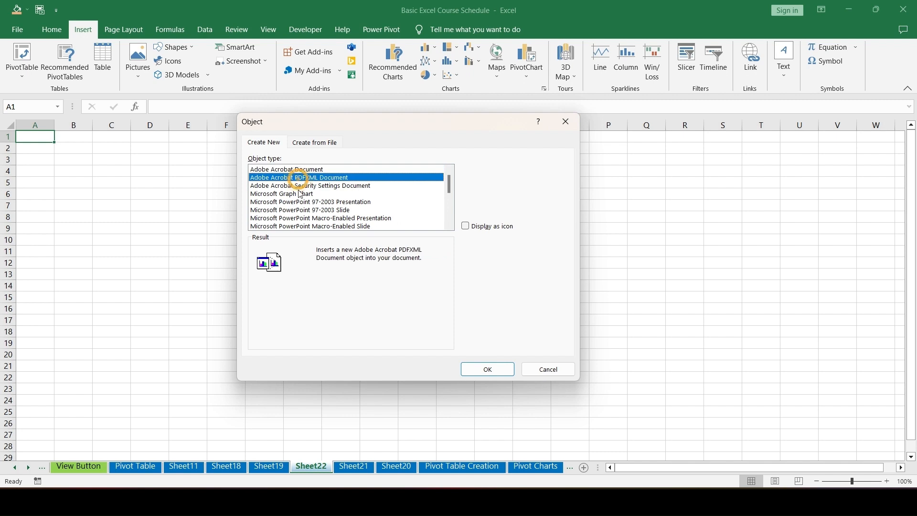
{"action": "left_click", "coordinate": [300, 201]}
{"action": "scroll", "coordinate": [310, 213], "scroll_direction": "down", "scroll_amount": 3}
{"action": "scroll", "coordinate": [316, 221], "scroll_direction": "down", "scroll_amount": 1}
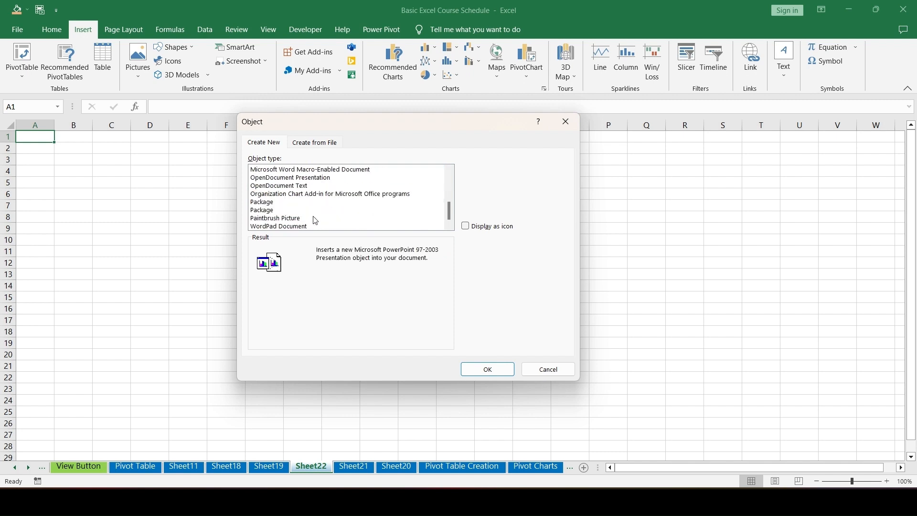
{"action": "left_click", "coordinate": [316, 219]}
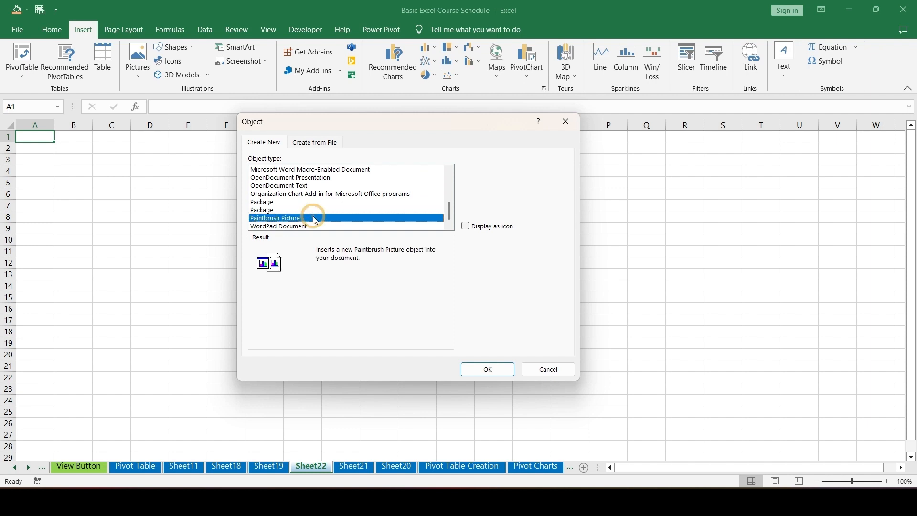
{"action": "scroll", "coordinate": [315, 220], "scroll_direction": "up", "scroll_amount": 4}
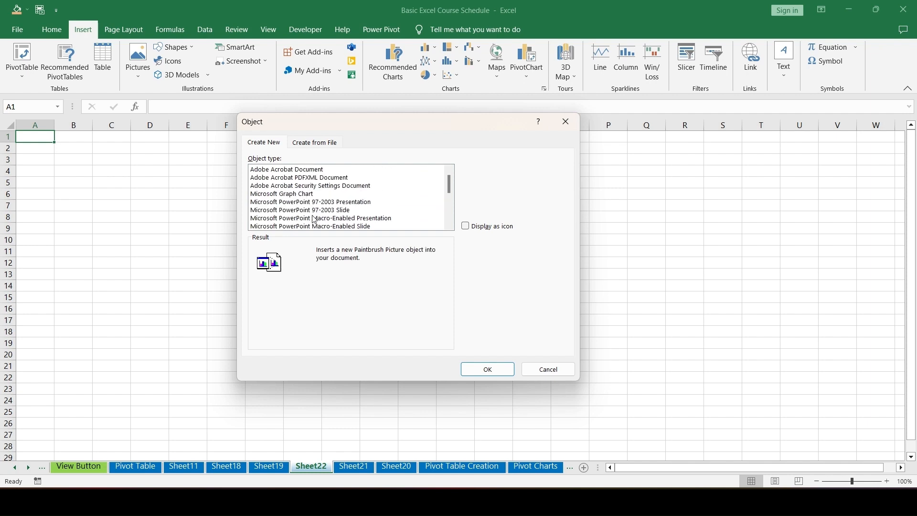
{"action": "left_click", "coordinate": [310, 202]}
Choose to create the object from the existing file Number-to-Words-in-Rupees.xlsm in the Downloads folder
{"action": "left_click", "coordinate": [311, 143]}
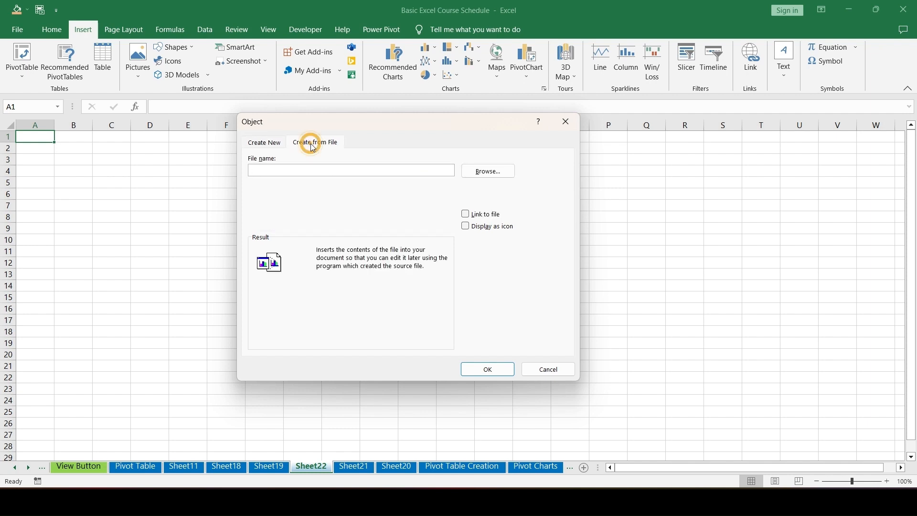
{"action": "left_click", "coordinate": [488, 173]}
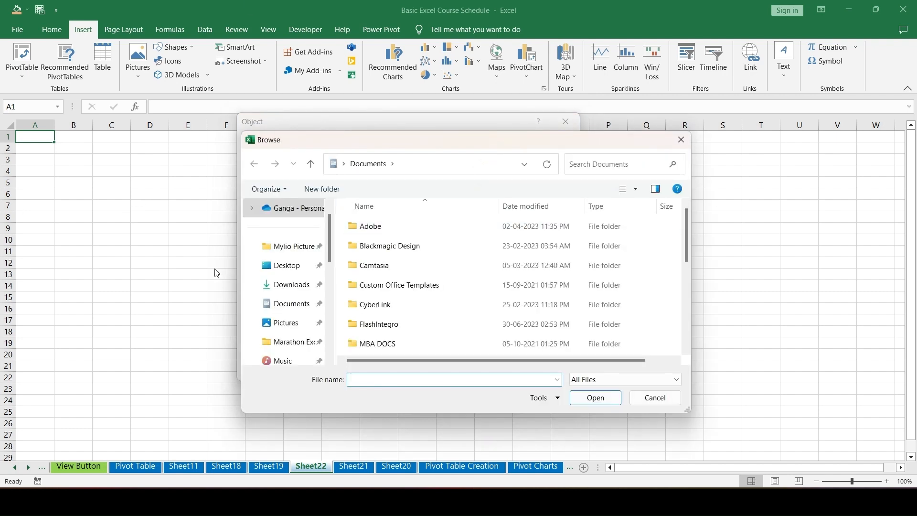
{"action": "left_click", "coordinate": [286, 285]}
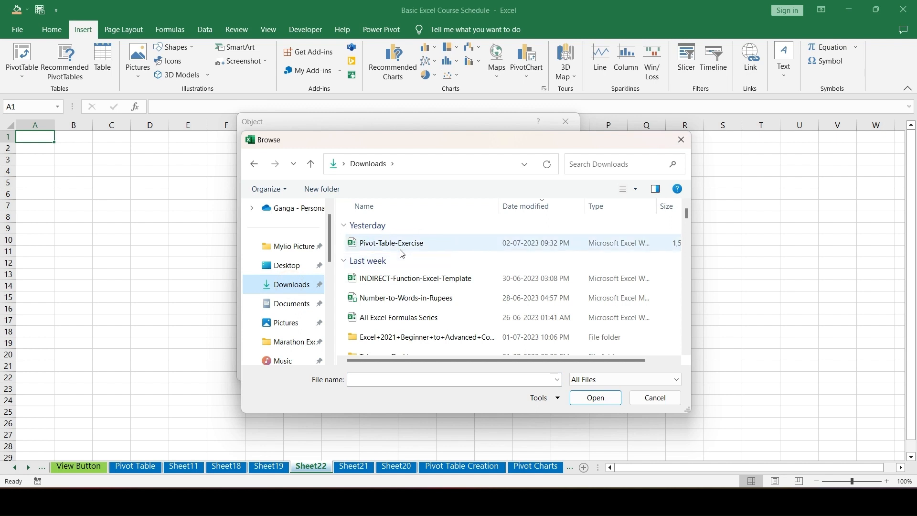
{"action": "left_click", "coordinate": [397, 298]}
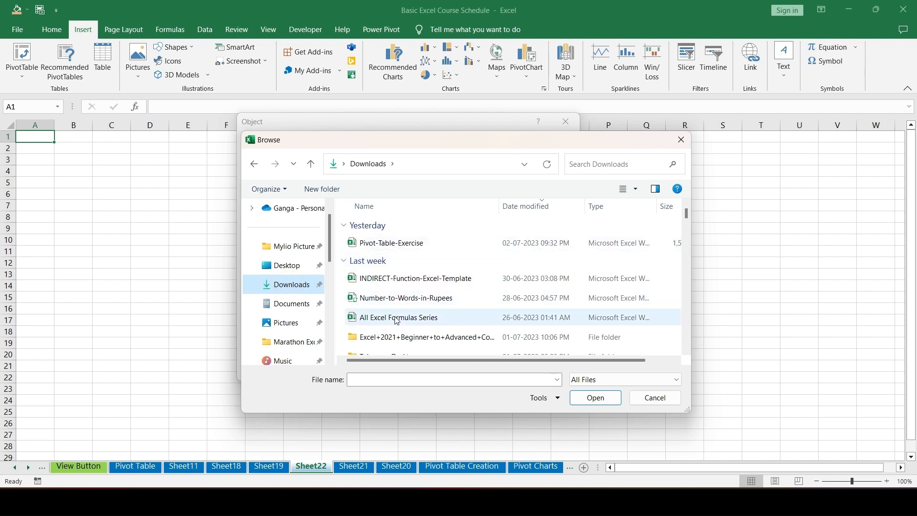
{"action": "left_click", "coordinate": [592, 396]}
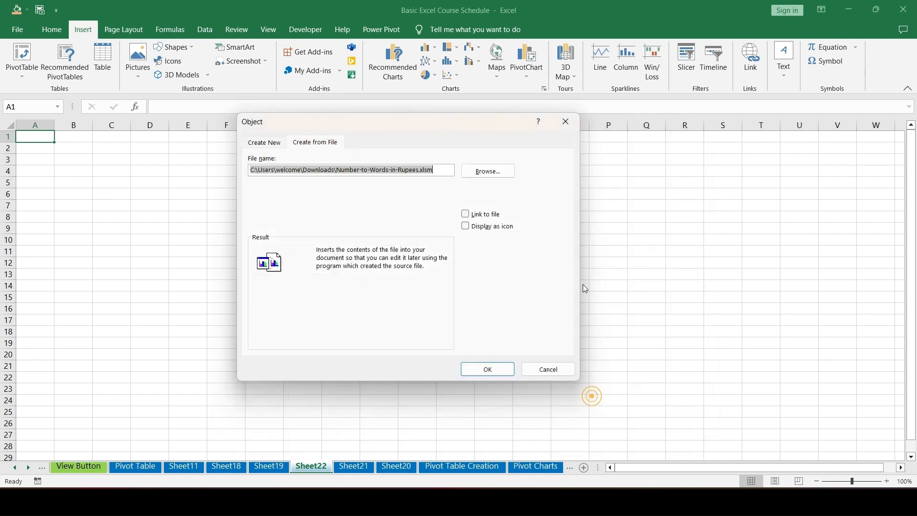
Embed the chosen workbook in the sheet displayed as an icon, without linking to the file
{"action": "left_click", "coordinate": [465, 226]}
{"action": "left_click", "coordinate": [465, 214]}
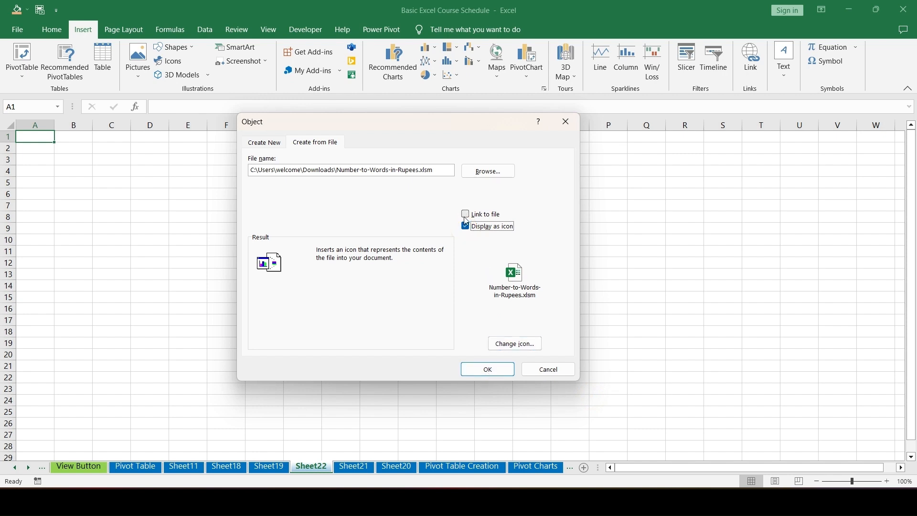
{"action": "left_click", "coordinate": [466, 227]}
{"action": "left_click", "coordinate": [465, 215]}
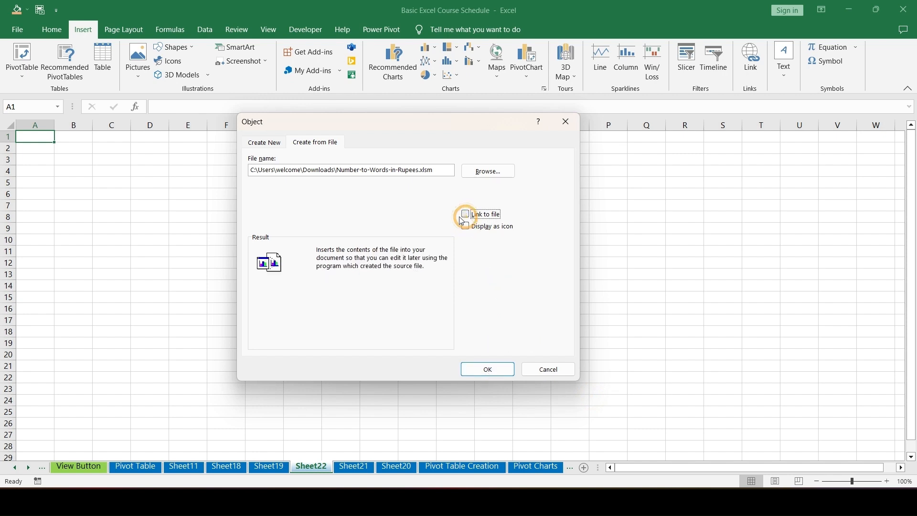
{"action": "left_click", "coordinate": [470, 215]}
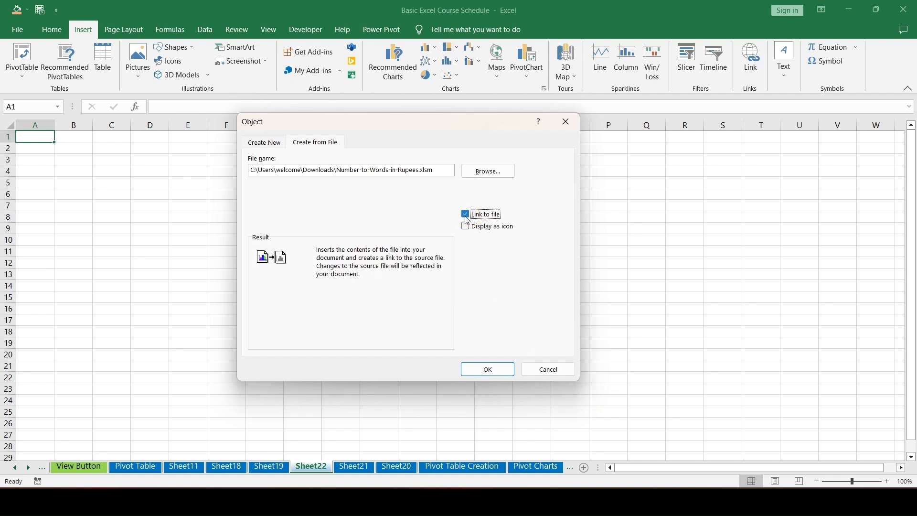
{"action": "left_click", "coordinate": [466, 215]}
{"action": "left_click", "coordinate": [465, 227]}
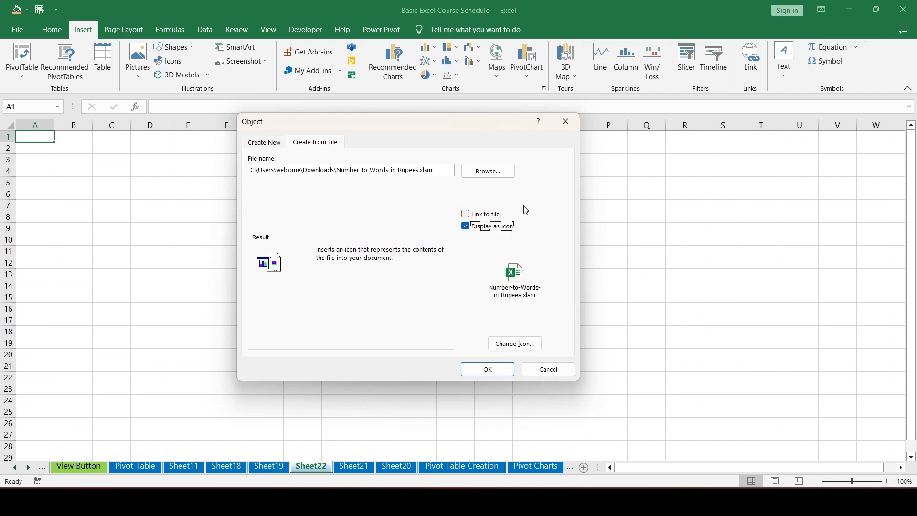
{"action": "left_click", "coordinate": [488, 369]}
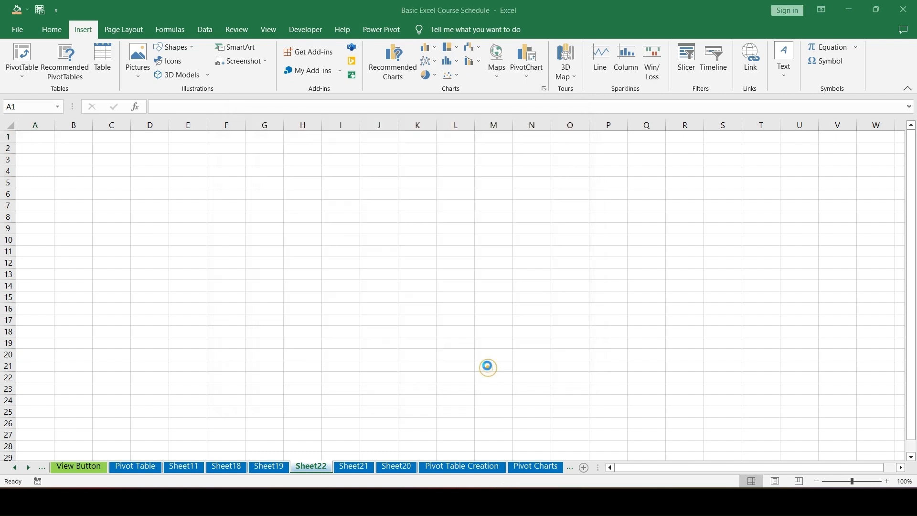
Enlarge the embedded workbook icon and place it over about H5:M18
{"action": "left_click", "coordinate": [255, 197]}
{"action": "left_click_drag", "start_coordinate": [47, 160], "coordinate": [283, 338]}
{"action": "left_click", "coordinate": [665, 297]}
Open the embedded Number-to-Words-in-Rupees workbook from its icon, then minimize its window
{"action": "double_click", "coordinate": [404, 276]}
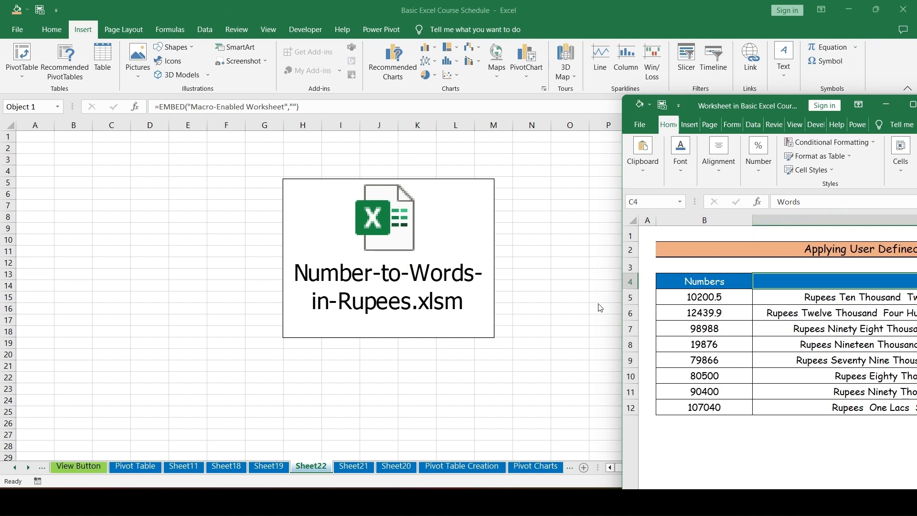
{"action": "left_click", "coordinate": [886, 104]}
{"action": "left_click", "coordinate": [578, 217]}
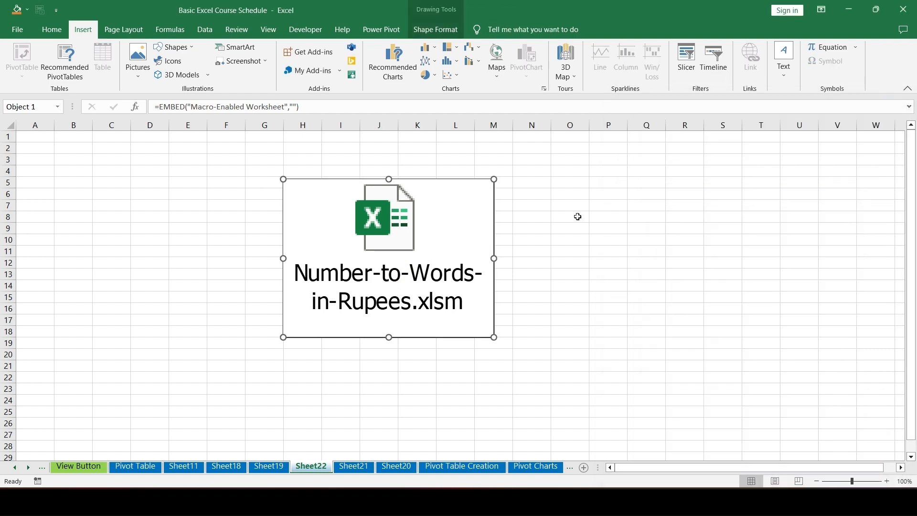
Move the embedded workbook icon to about columns O to T, keeping it at nearly the same height
{"action": "left_click", "coordinate": [443, 245]}
{"action": "left_click", "coordinate": [620, 200]}
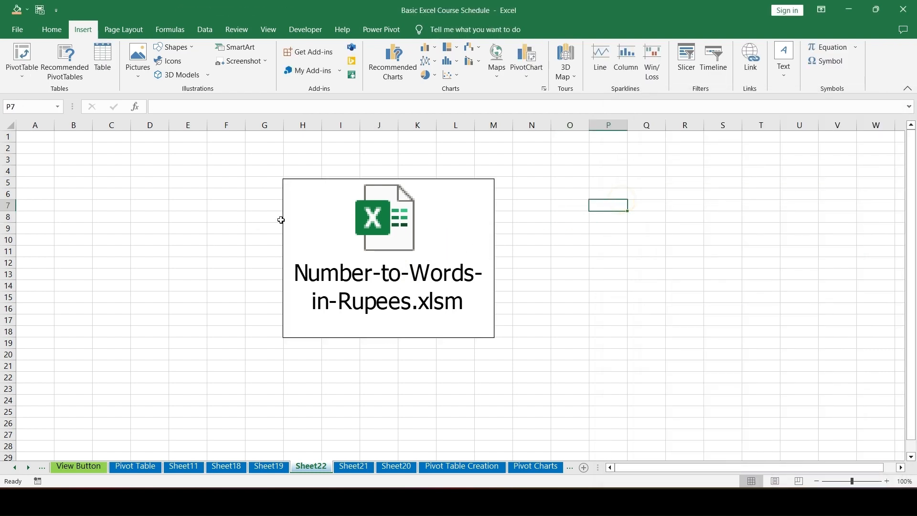
{"action": "left_click", "coordinate": [351, 198]}
{"action": "left_click_drag", "start_coordinate": [351, 197], "coordinate": [616, 190]}
{"action": "left_click", "coordinate": [289, 217]}
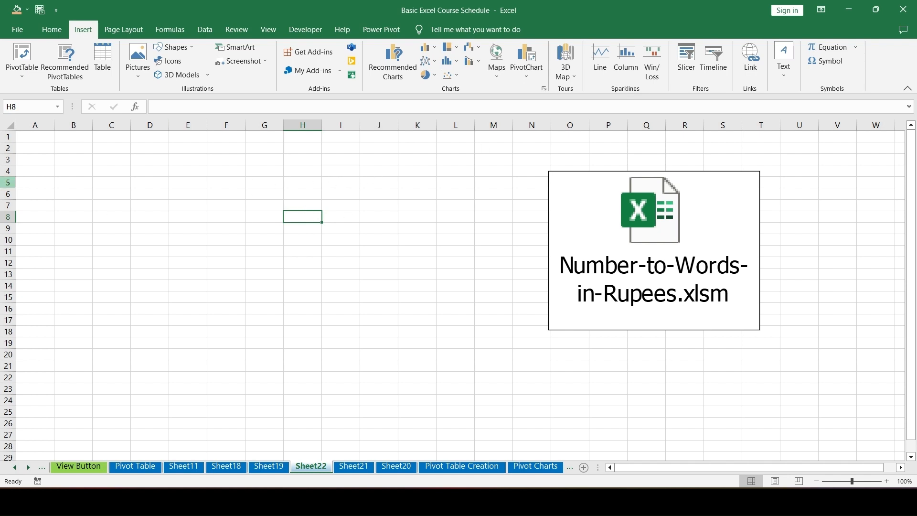
Insert the built-in Area of Circle equation into the sheet
{"action": "left_click", "coordinate": [261, 161]}
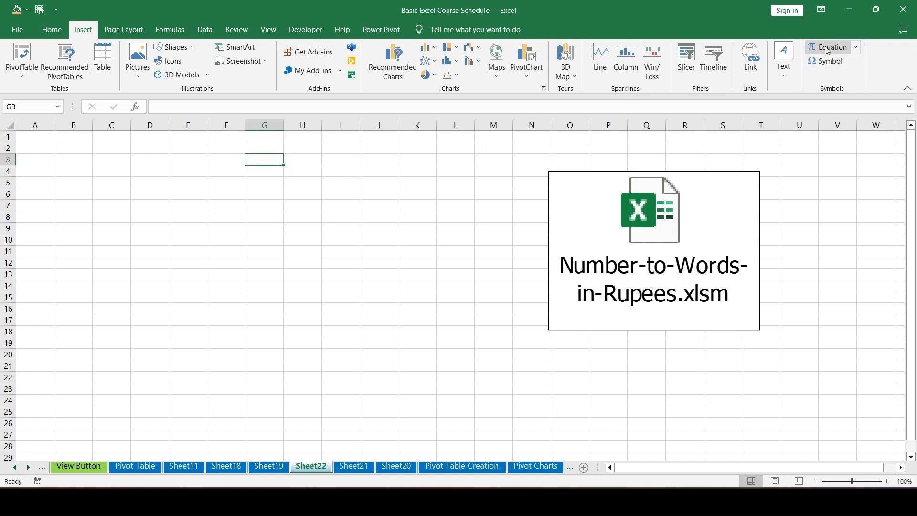
{"action": "left_click", "coordinate": [855, 47]}
{"action": "scroll", "coordinate": [787, 198], "scroll_direction": "down", "scroll_amount": 3}
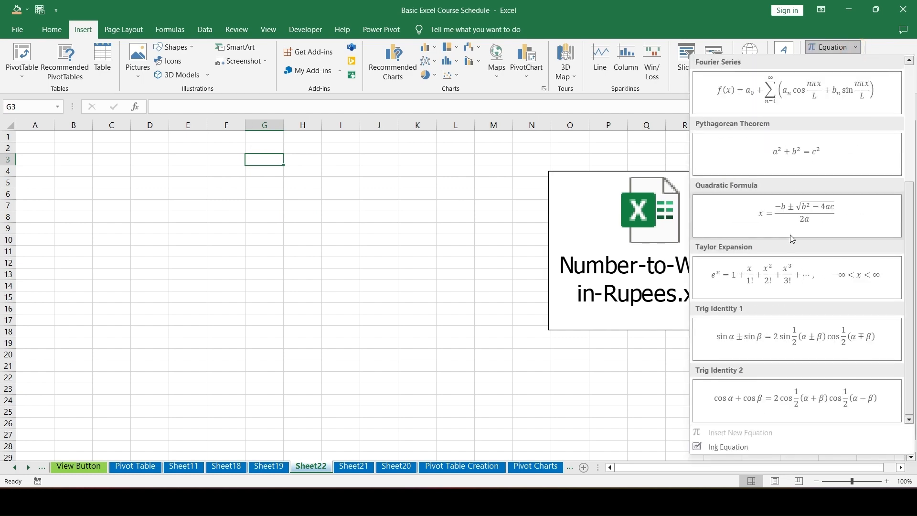
{"action": "scroll", "coordinate": [785, 251], "scroll_direction": "up", "scroll_amount": 3}
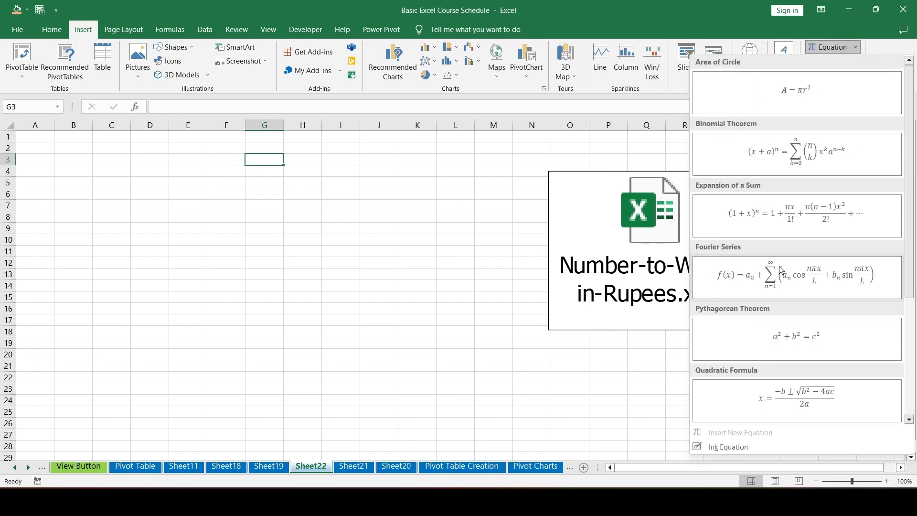
{"action": "left_click", "coordinate": [789, 101]}
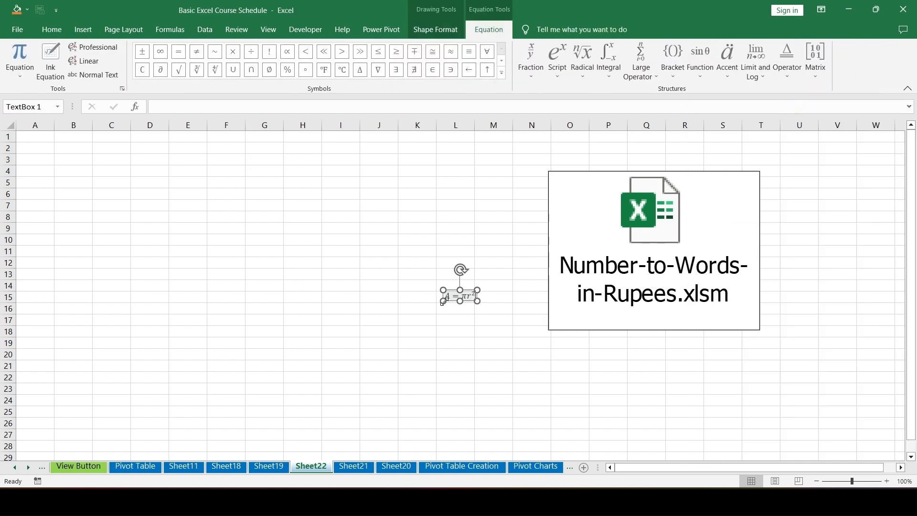
Widen the Area of Circle equation box to about columns C to M and extend it upward to row 4
{"action": "left_click_drag", "start_coordinate": [444, 292], "coordinate": [92, 296]}
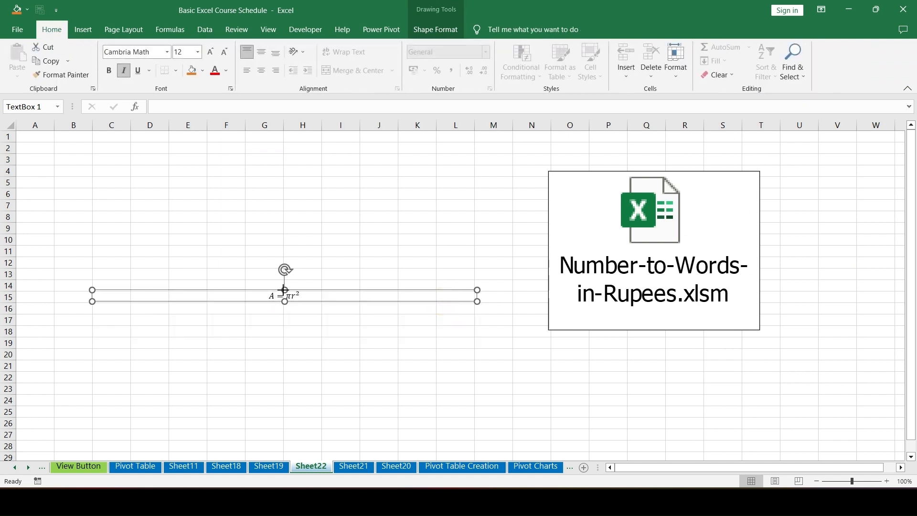
{"action": "left_click_drag", "start_coordinate": [283, 290], "coordinate": [282, 164]}
{"action": "left_click", "coordinate": [311, 237]}
{"action": "left_click", "coordinate": [269, 334]}
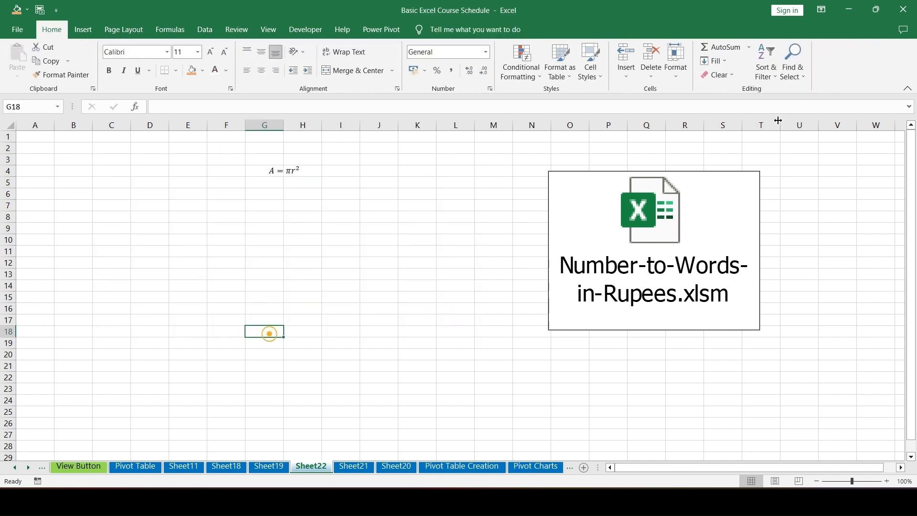
Insert the built-in Binomial Theorem equation and widen its box to about columns D to M
{"action": "left_click", "coordinate": [82, 29]}
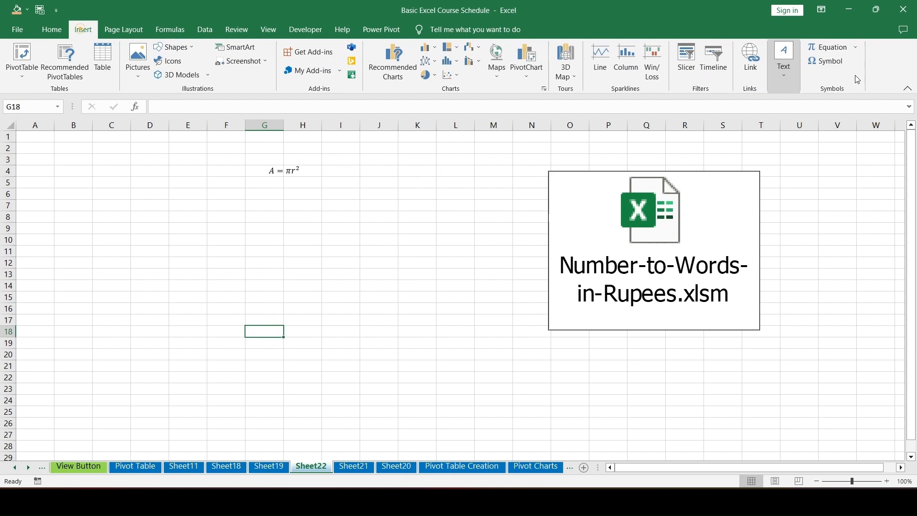
{"action": "left_click", "coordinate": [851, 48]}
{"action": "left_click", "coordinate": [797, 148]}
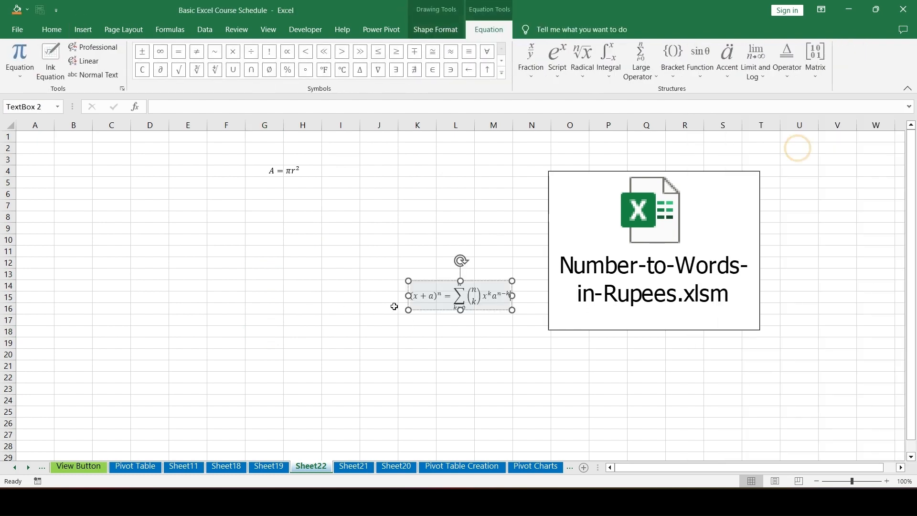
{"action": "left_click_drag", "start_coordinate": [406, 310], "coordinate": [131, 363]}
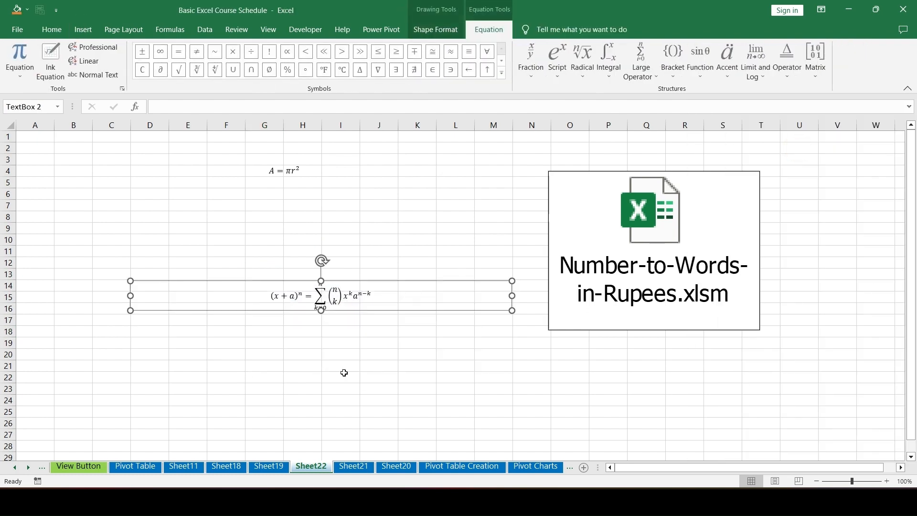
{"action": "left_click", "coordinate": [417, 304]}
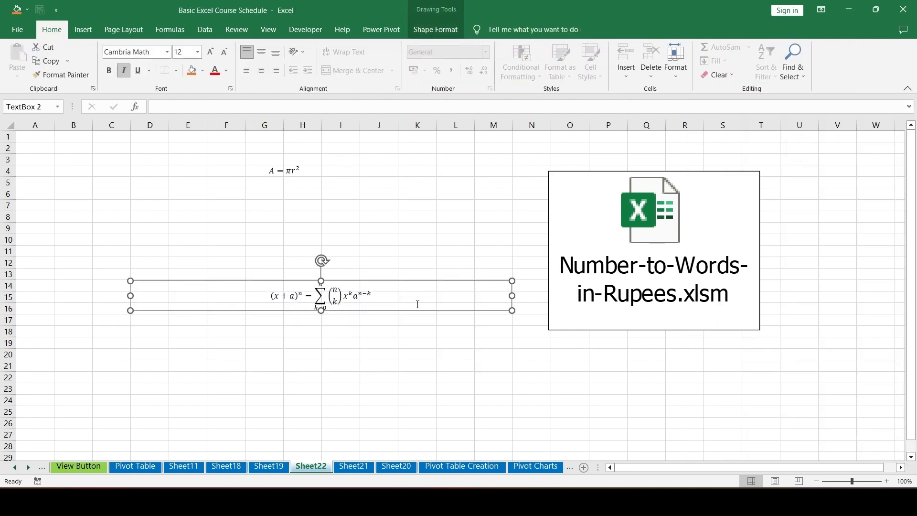
Insert a Euro Sign symbol after the Area of Circle equation in its text box
{"action": "left_click", "coordinate": [426, 200]}
{"action": "left_click", "coordinate": [83, 29]}
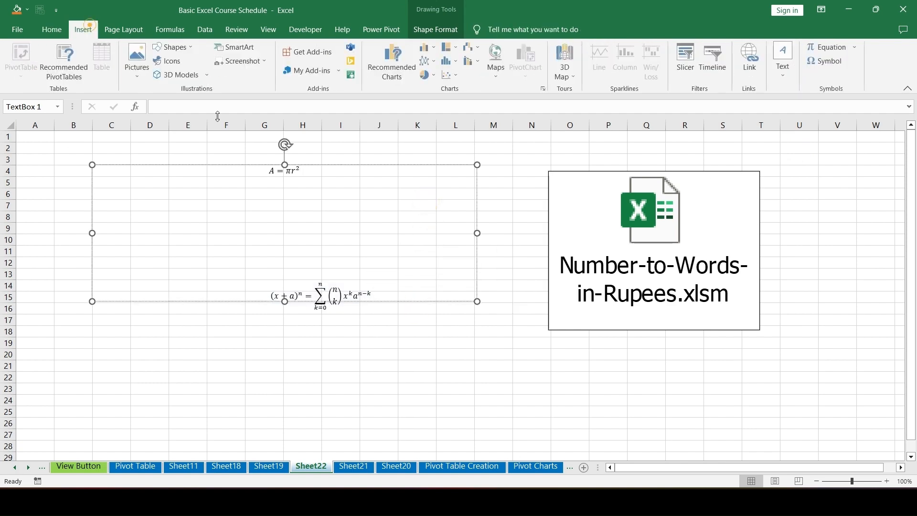
{"action": "left_click", "coordinate": [828, 61]}
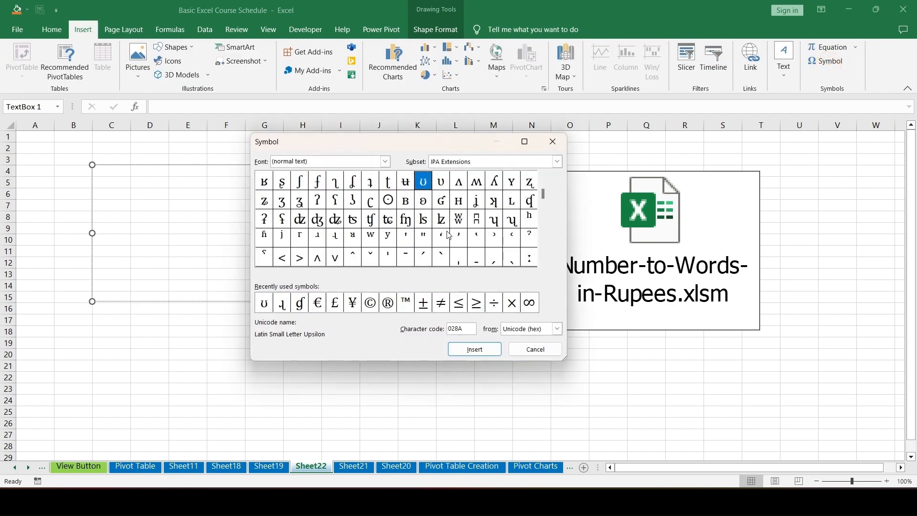
{"action": "left_click", "coordinate": [427, 241]}
{"action": "left_click", "coordinate": [356, 301]}
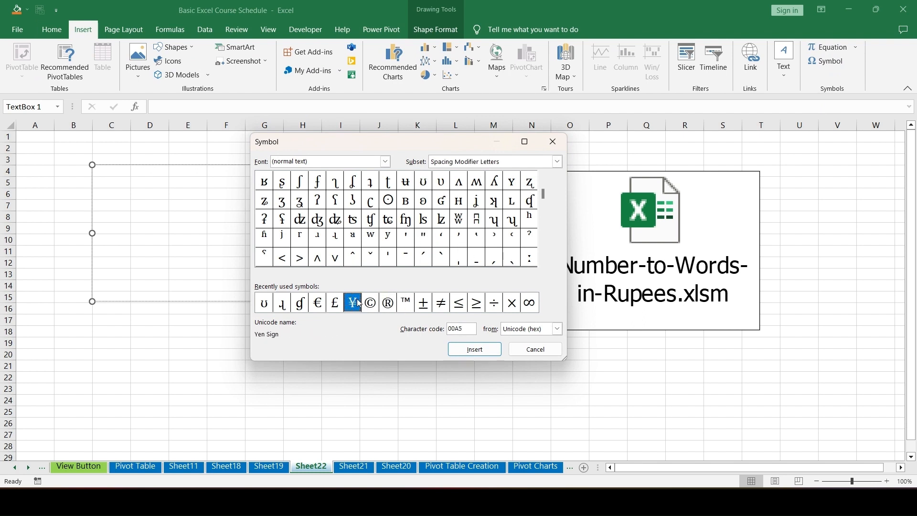
{"action": "left_click", "coordinate": [371, 305]}
{"action": "left_click", "coordinate": [318, 303]}
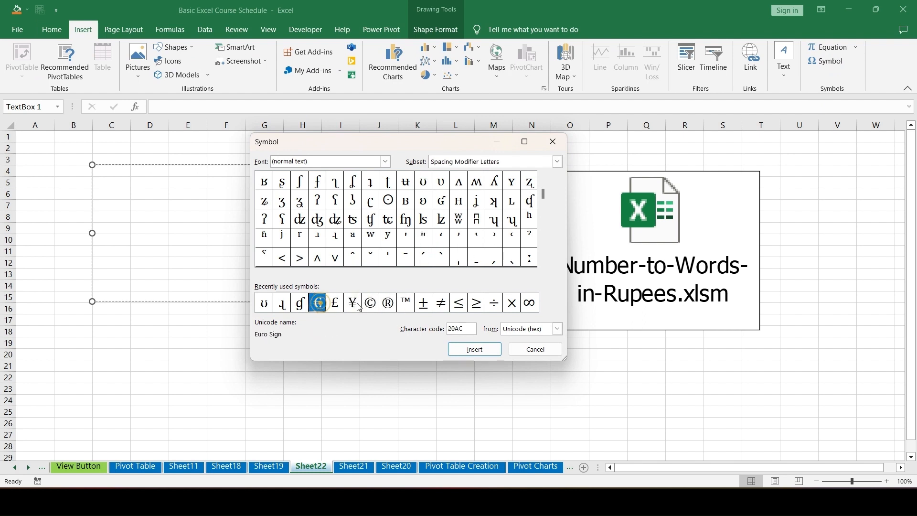
{"action": "left_click", "coordinate": [352, 306]}
{"action": "left_click", "coordinate": [320, 304]}
{"action": "left_click", "coordinate": [474, 350]}
{"action": "left_click", "coordinate": [535, 349]}
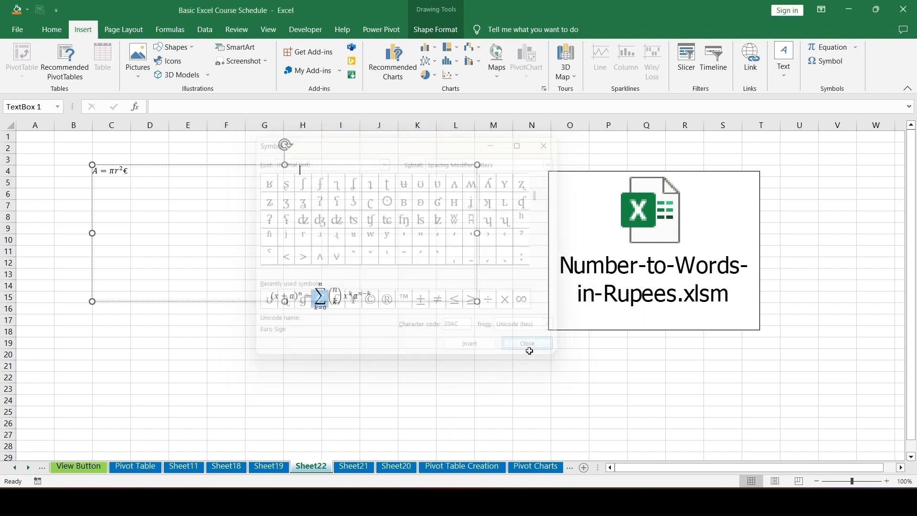
{"action": "left_click", "coordinate": [242, 353]}
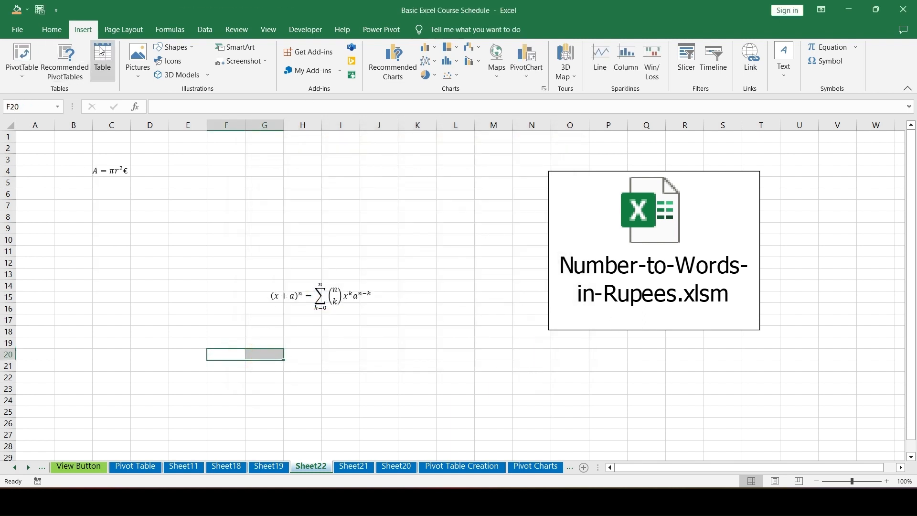